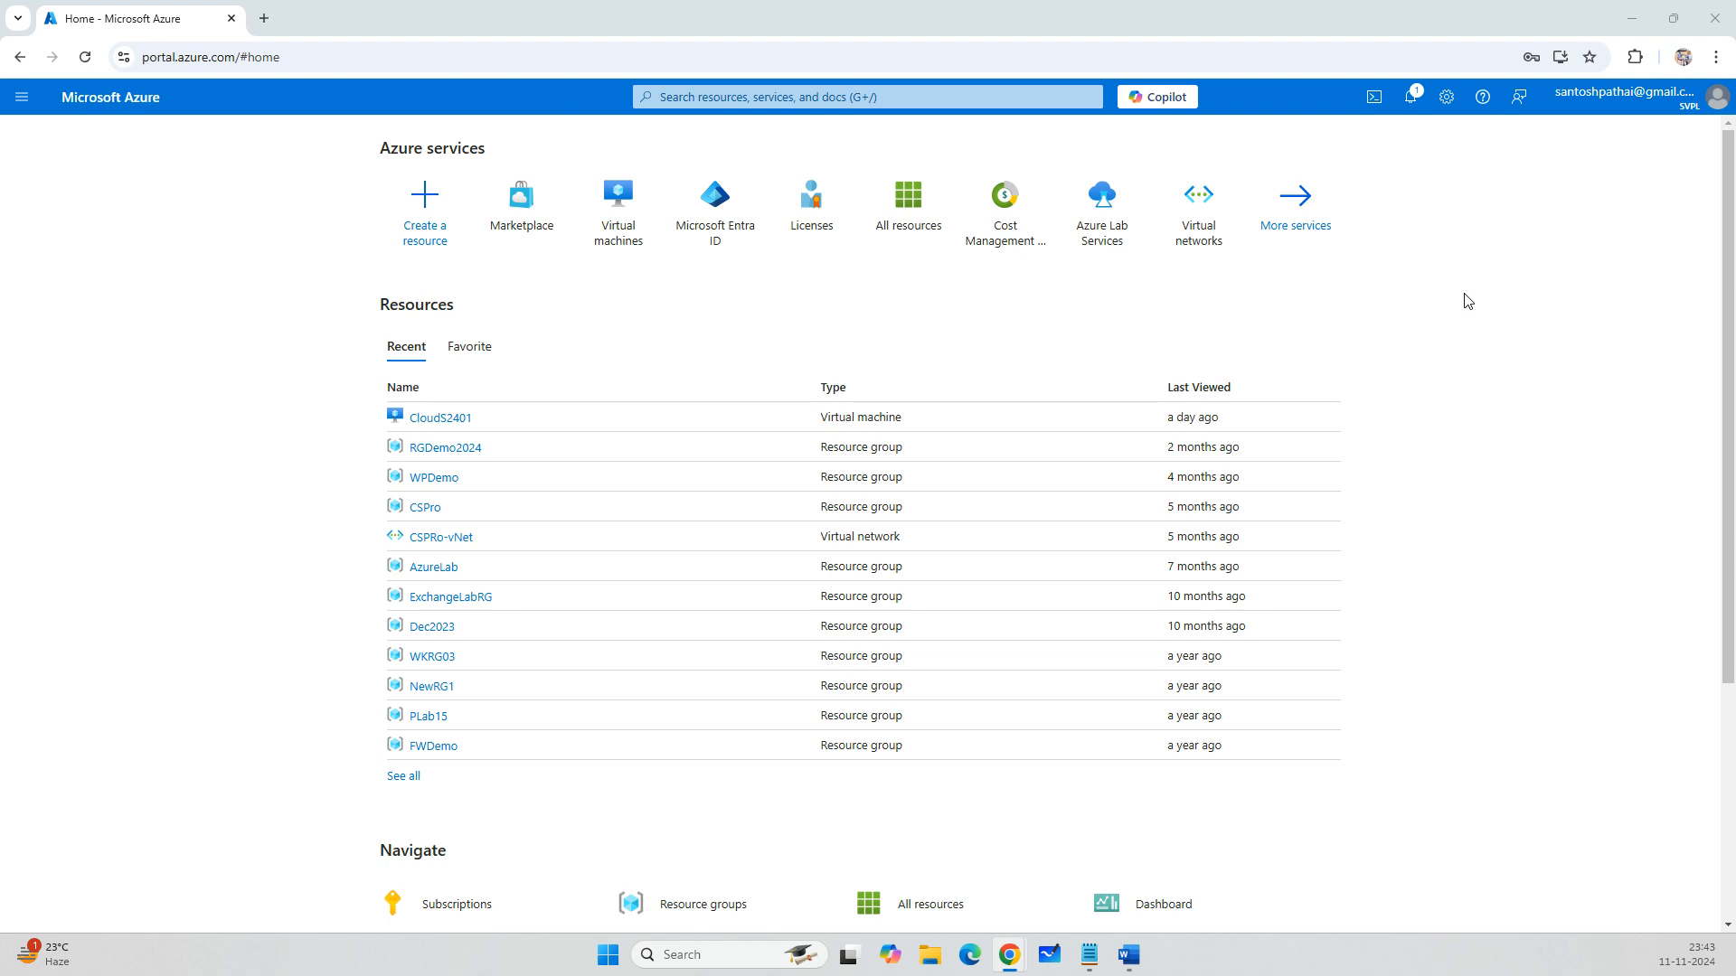
In a blank Notepad note, list the addresses NSIP - 10.0.0.50, SNIP - 10.0.0.60 and VIP - 10.0.0.70 on separate lines.
key("super")
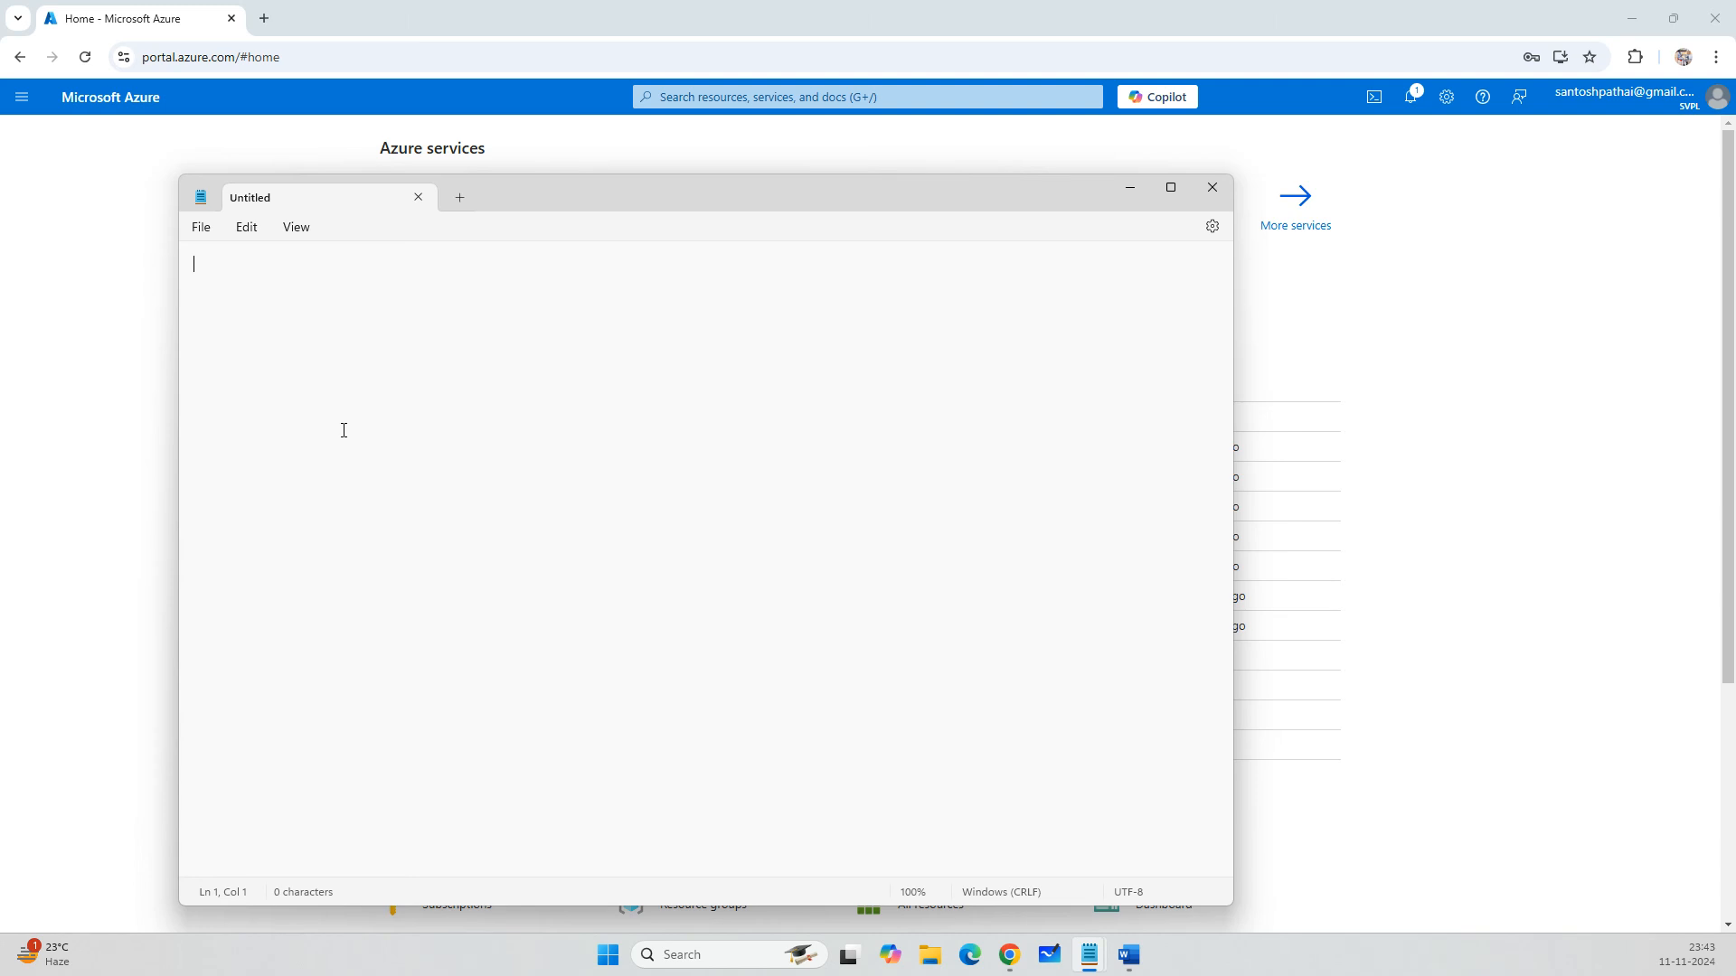
scroll(329, 278, "up", 7)
type("NSIP - 10.0.0.50")
key("Return")
type("S")
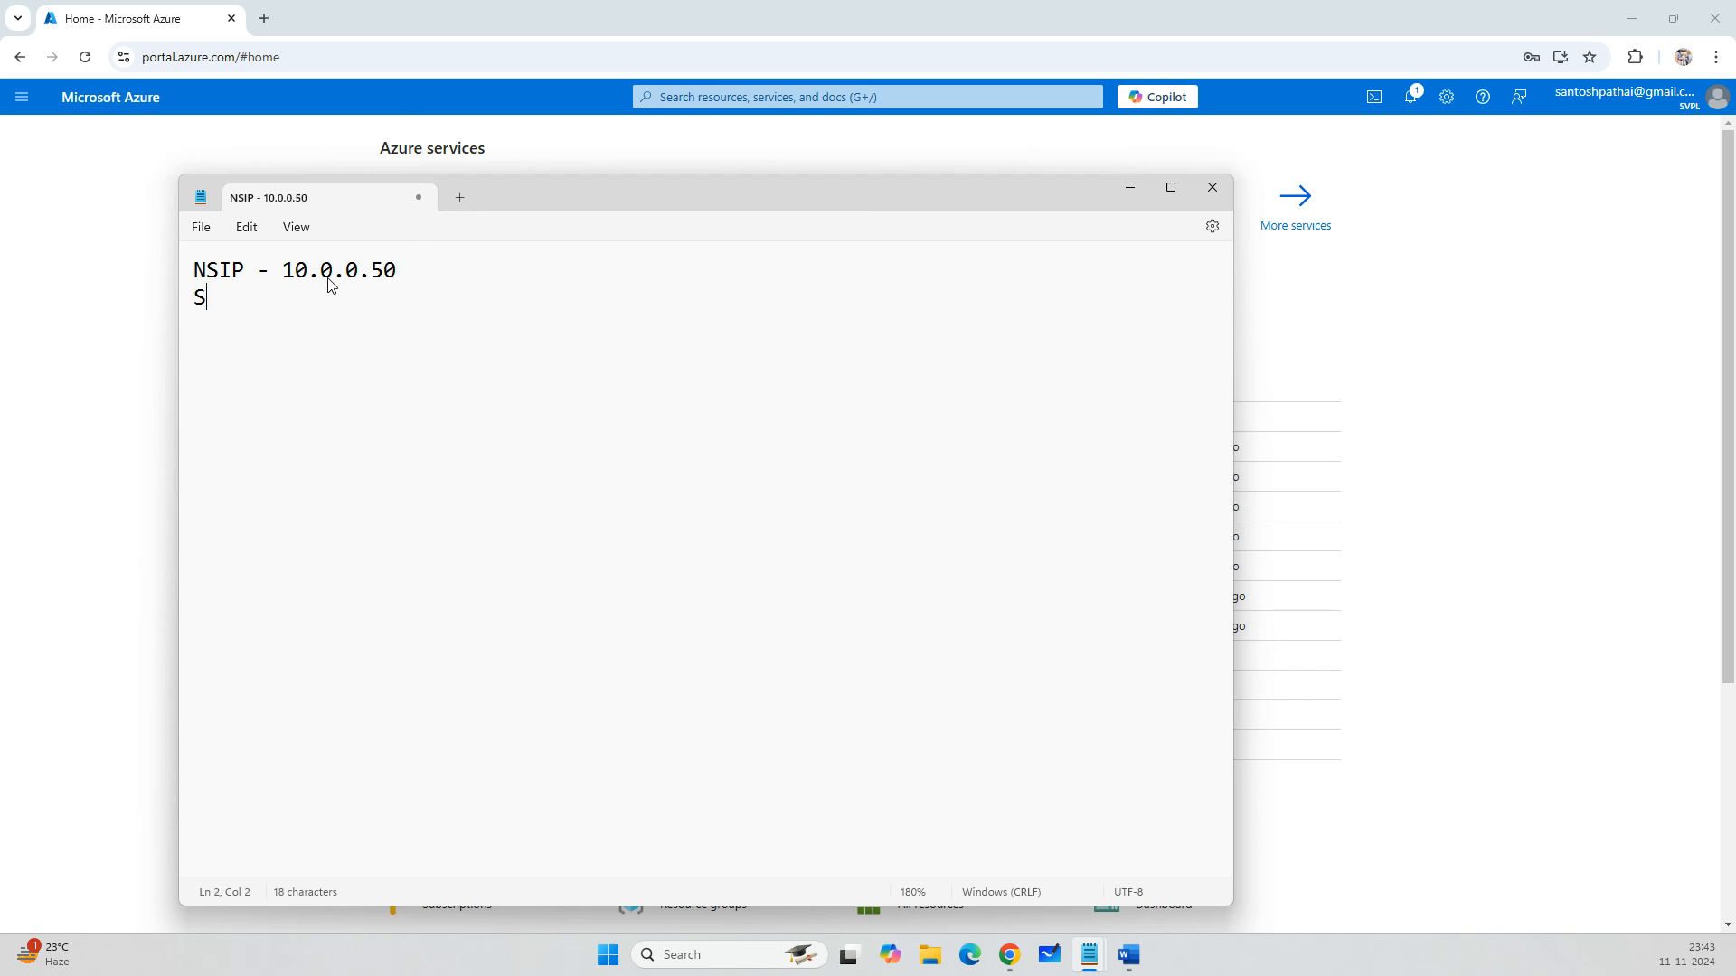
type("NIP - 10.0.0.60")
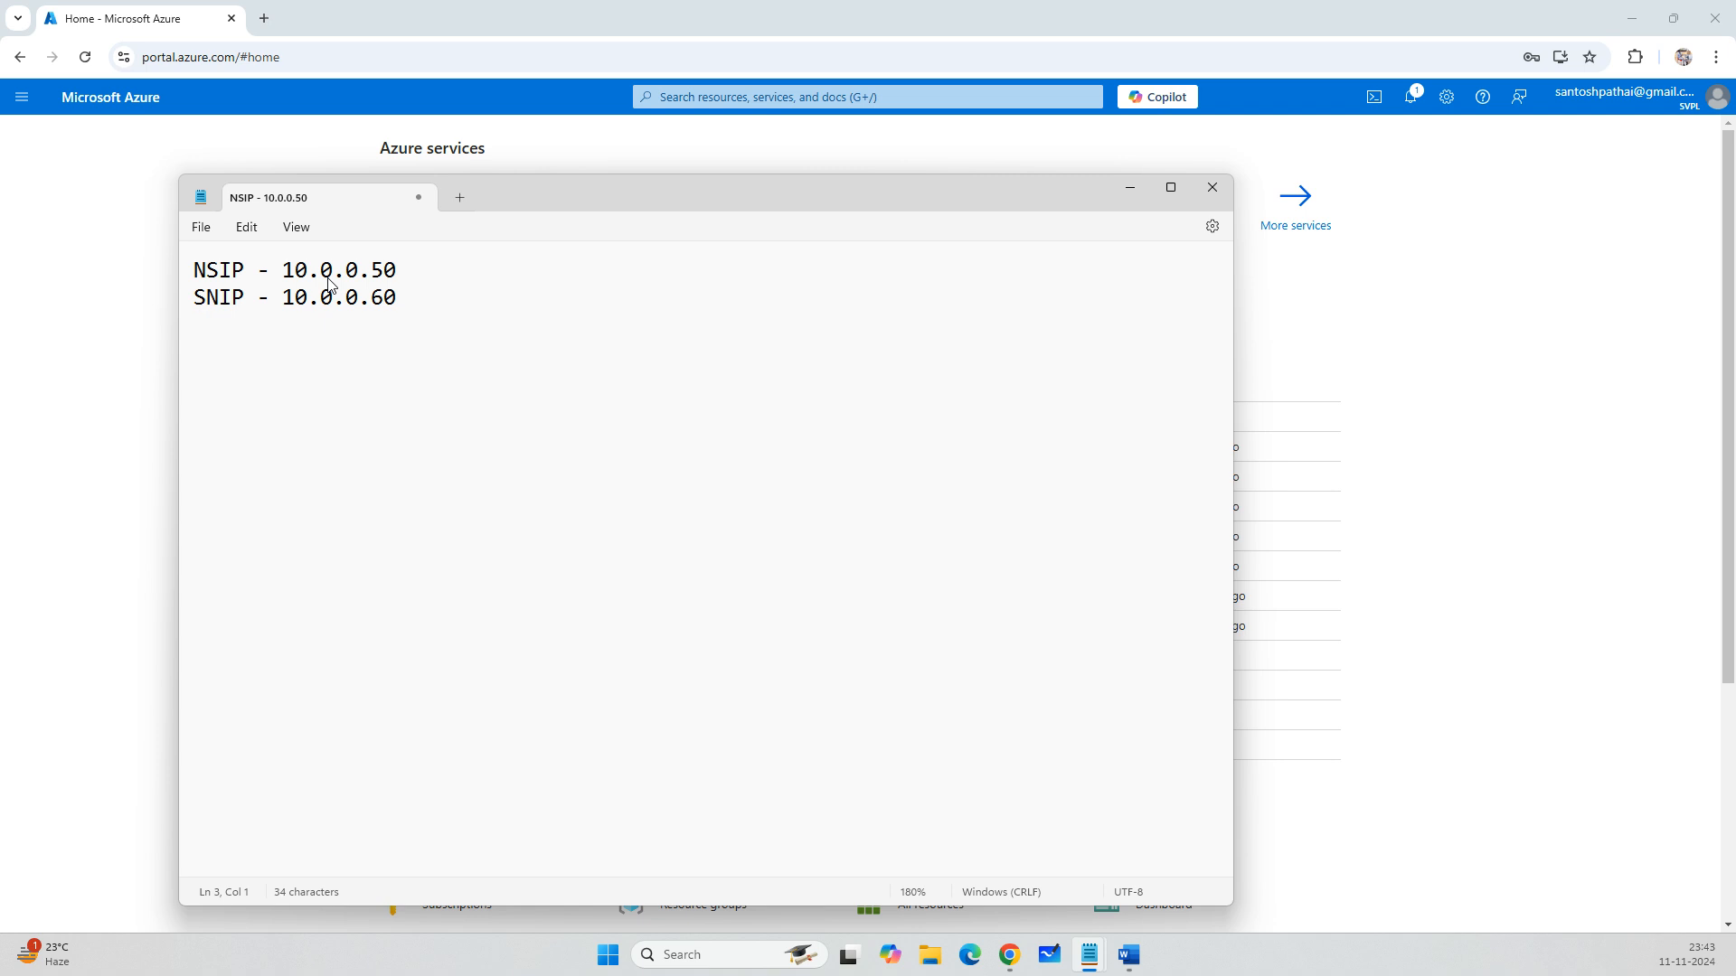
type("VIP - 10.0.0.70")
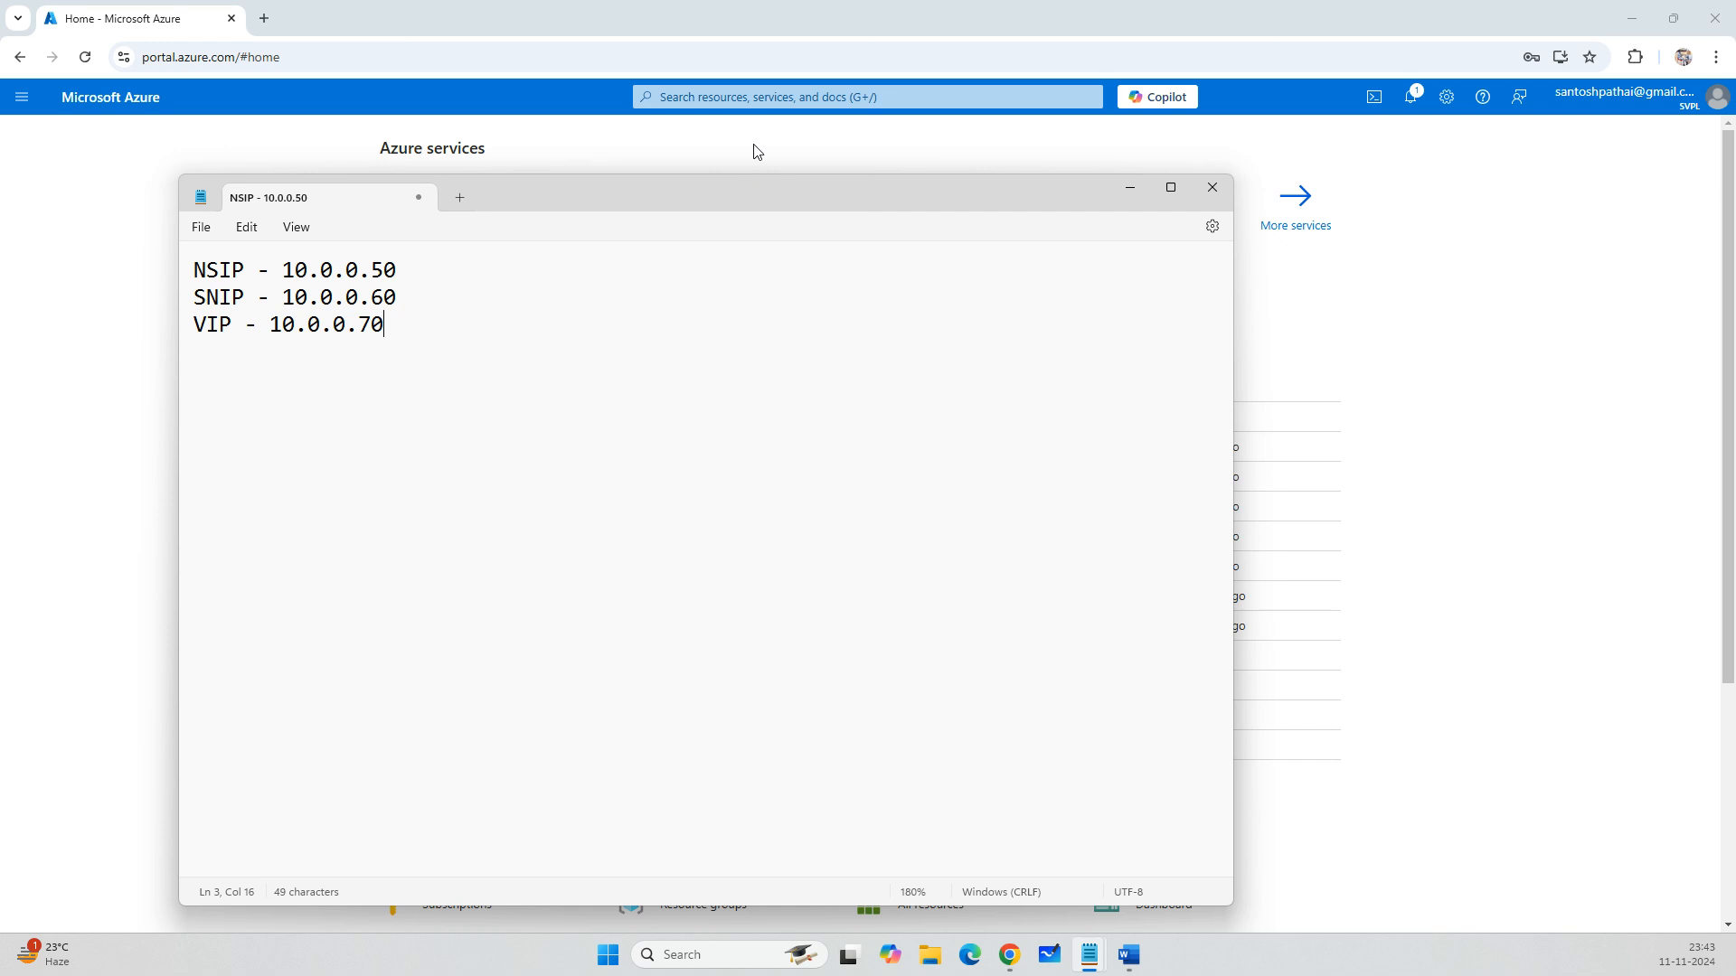
Back in the Azure portal, search the Marketplace for Citrix ADC and start creating a NetScaler VPX 14.1 virtual machine.
left_click(767, 19)
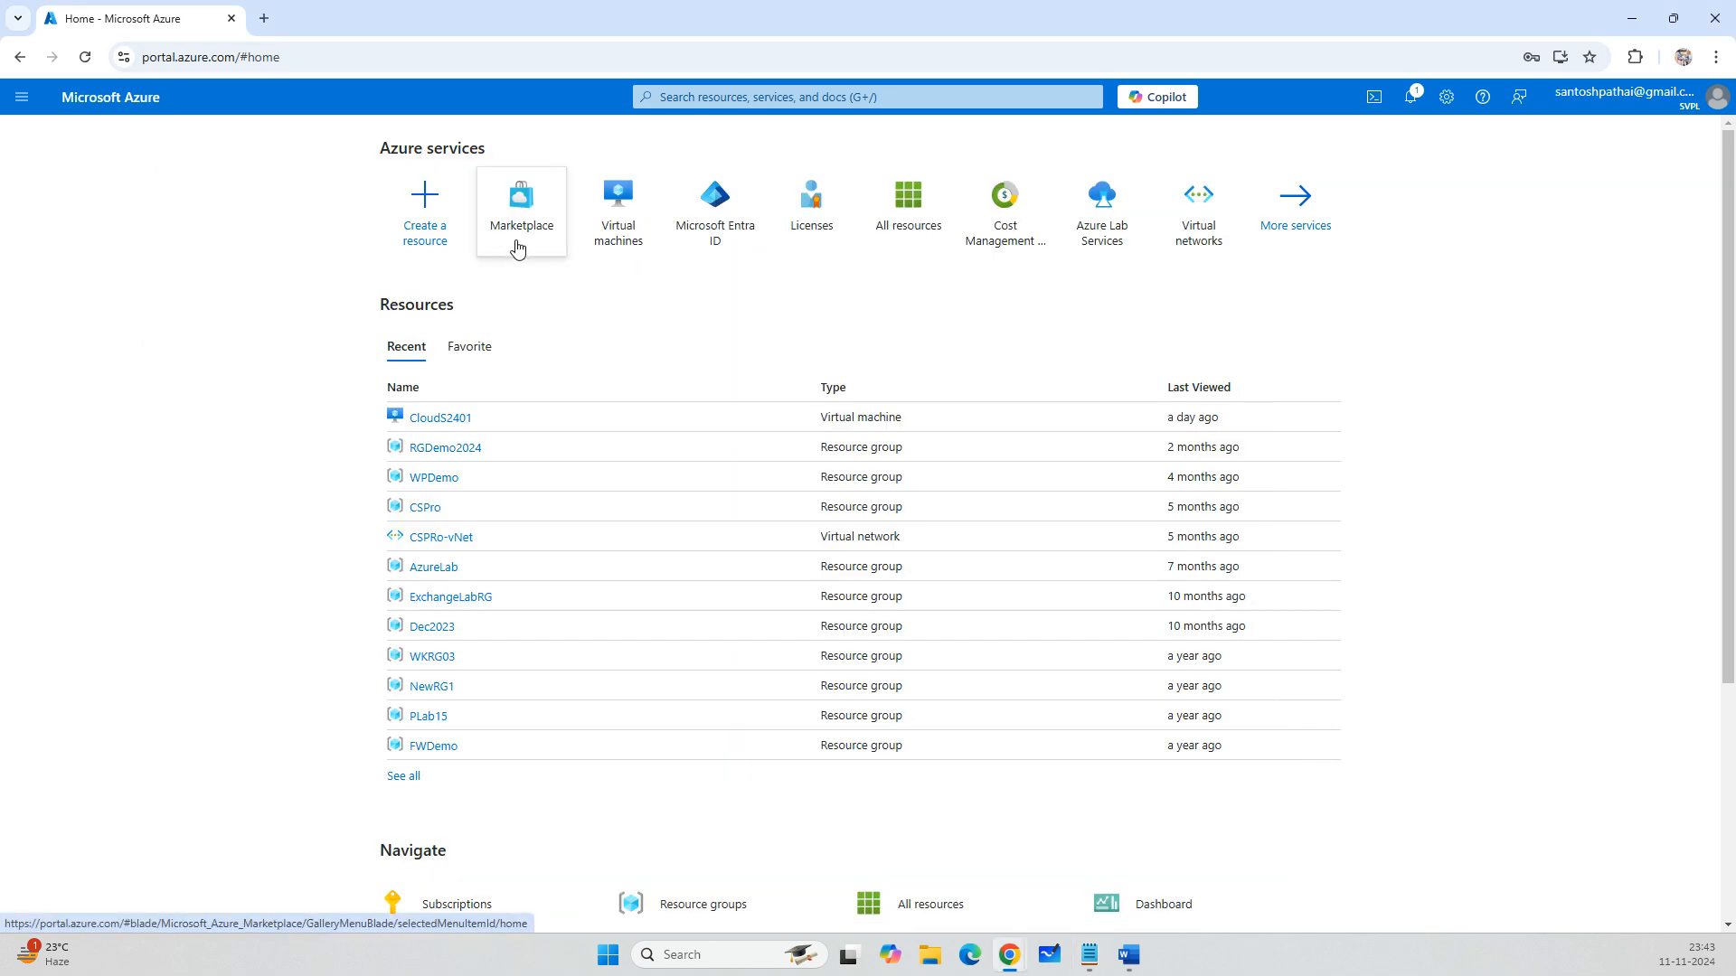
left_click(532, 204)
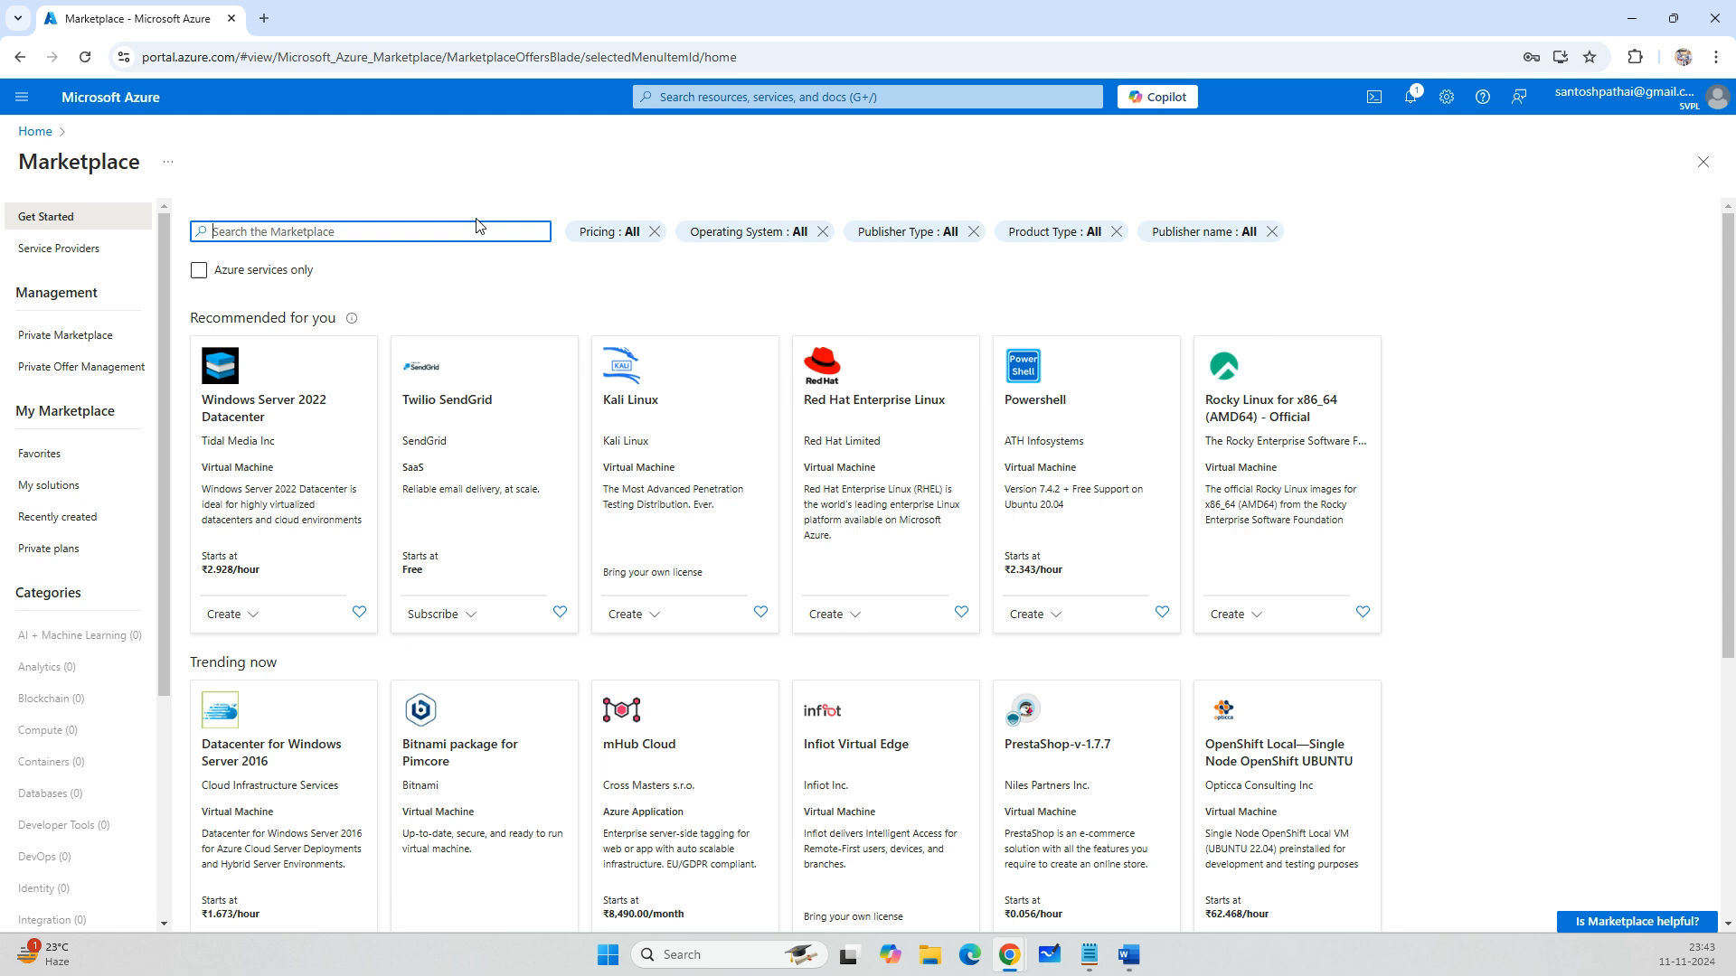
type("Citrix ADC")
key("Return")
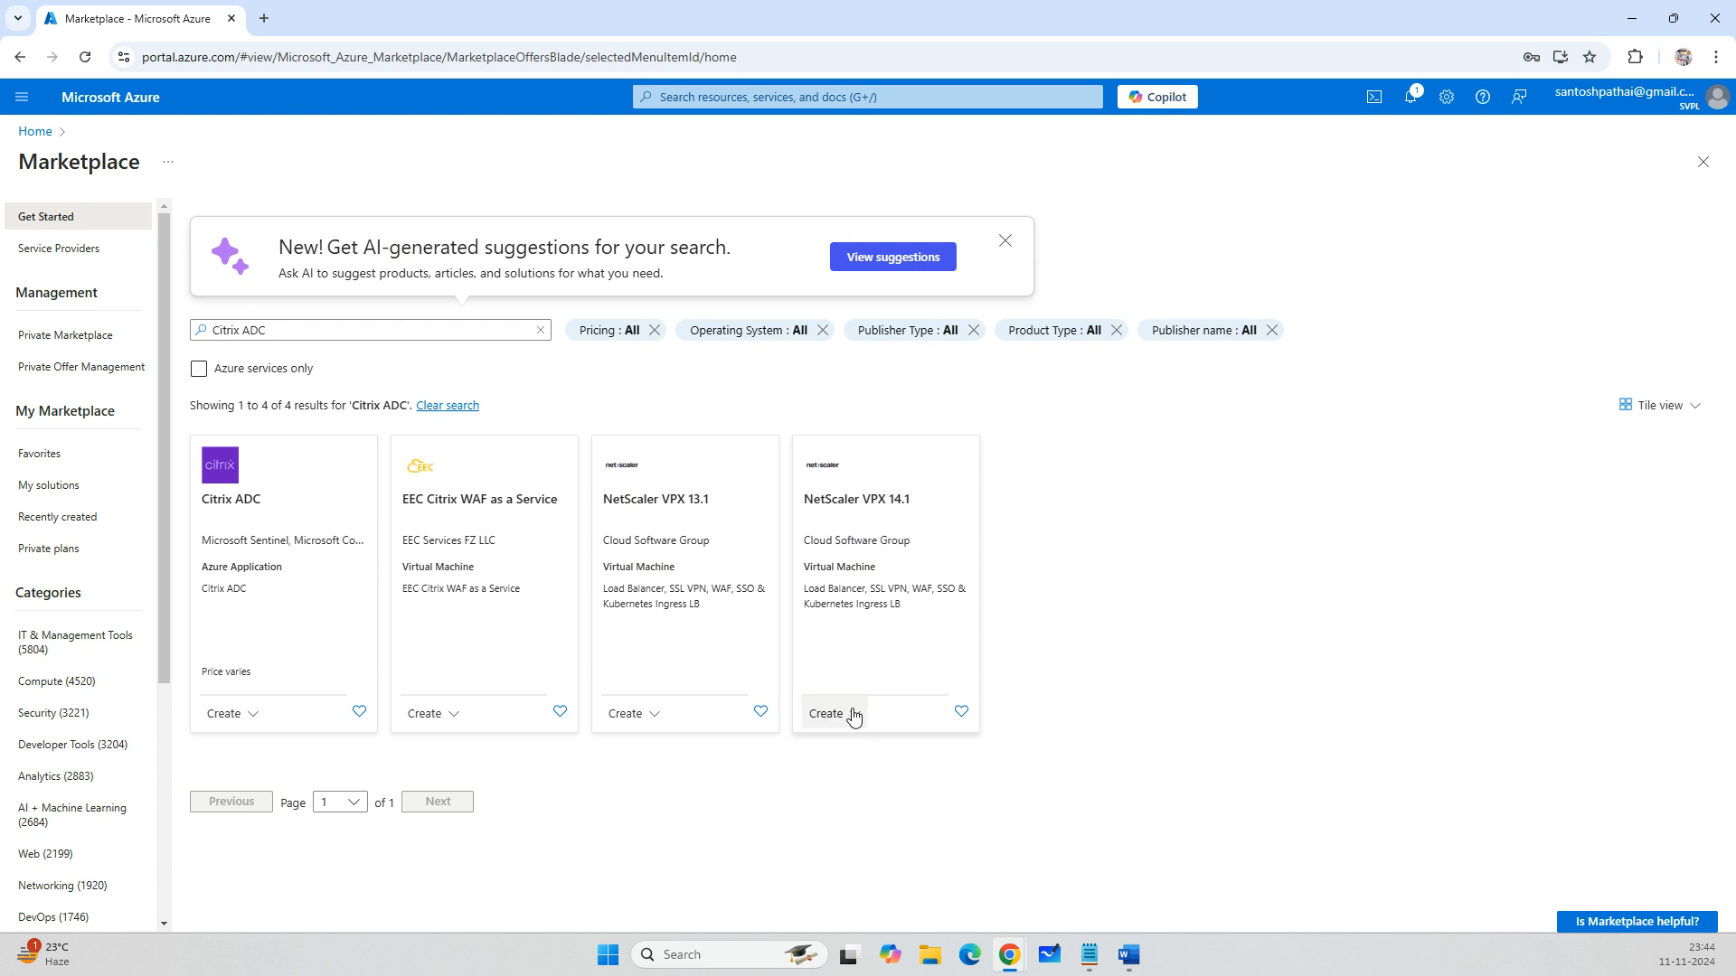
left_click(879, 748)
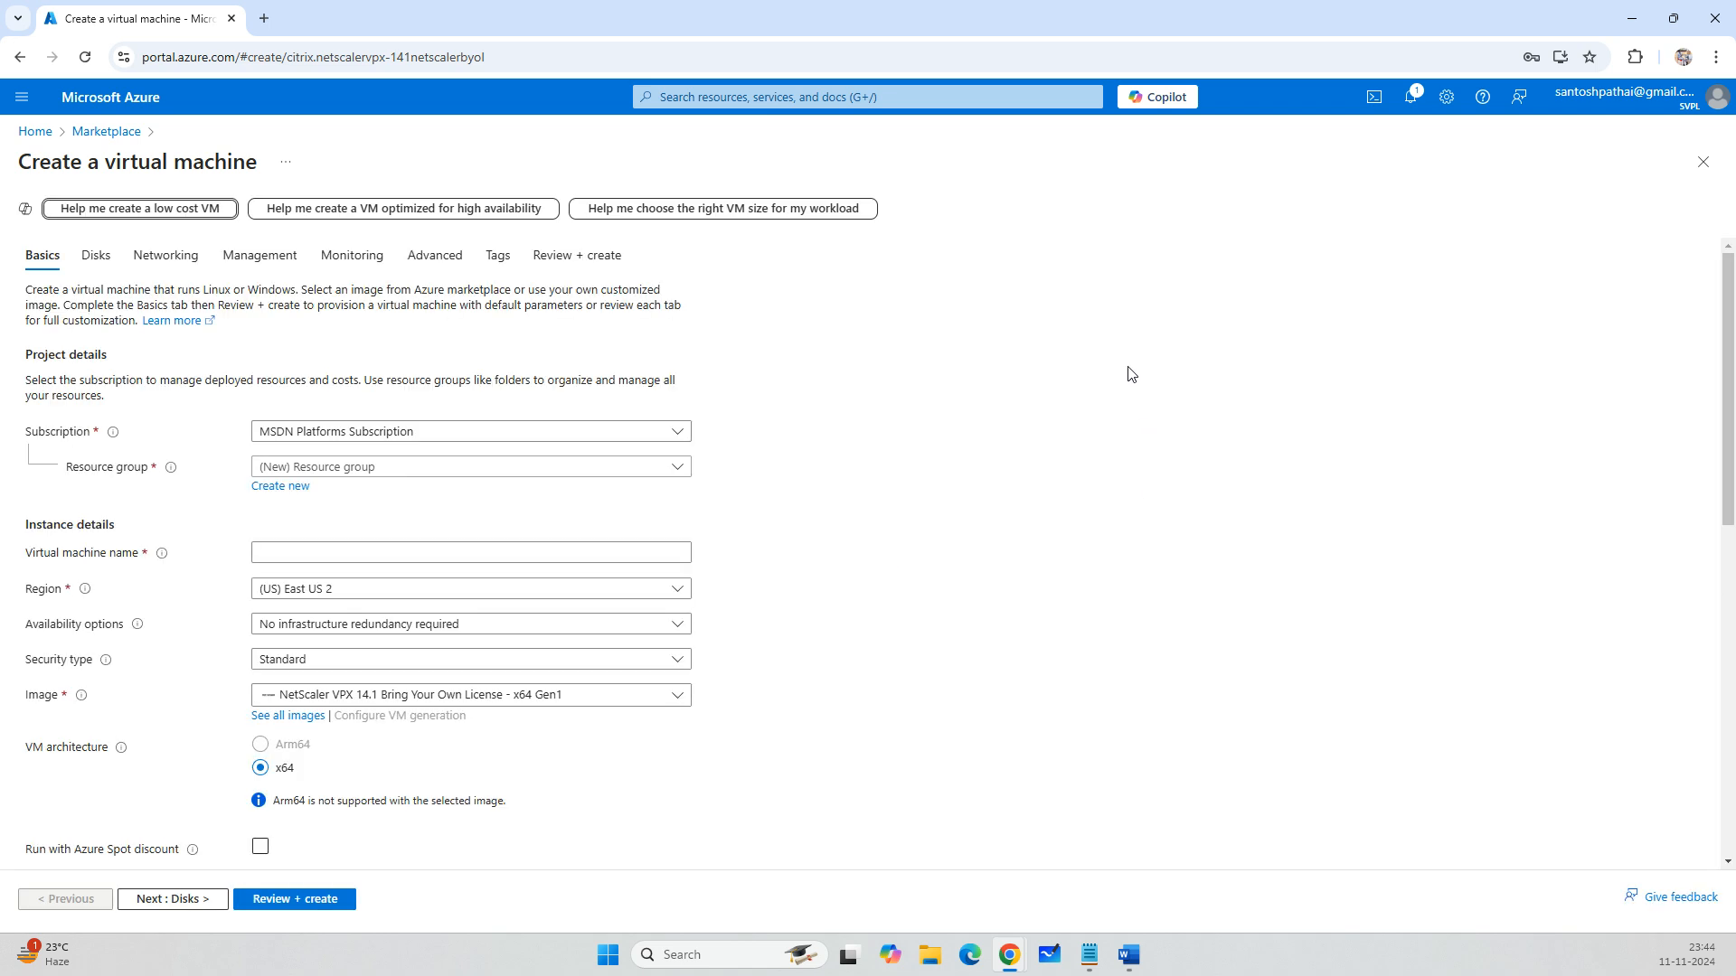
Create a new resource group DemoRG for the virtual machine and name the machine NSADC-01.
left_click(281, 486)
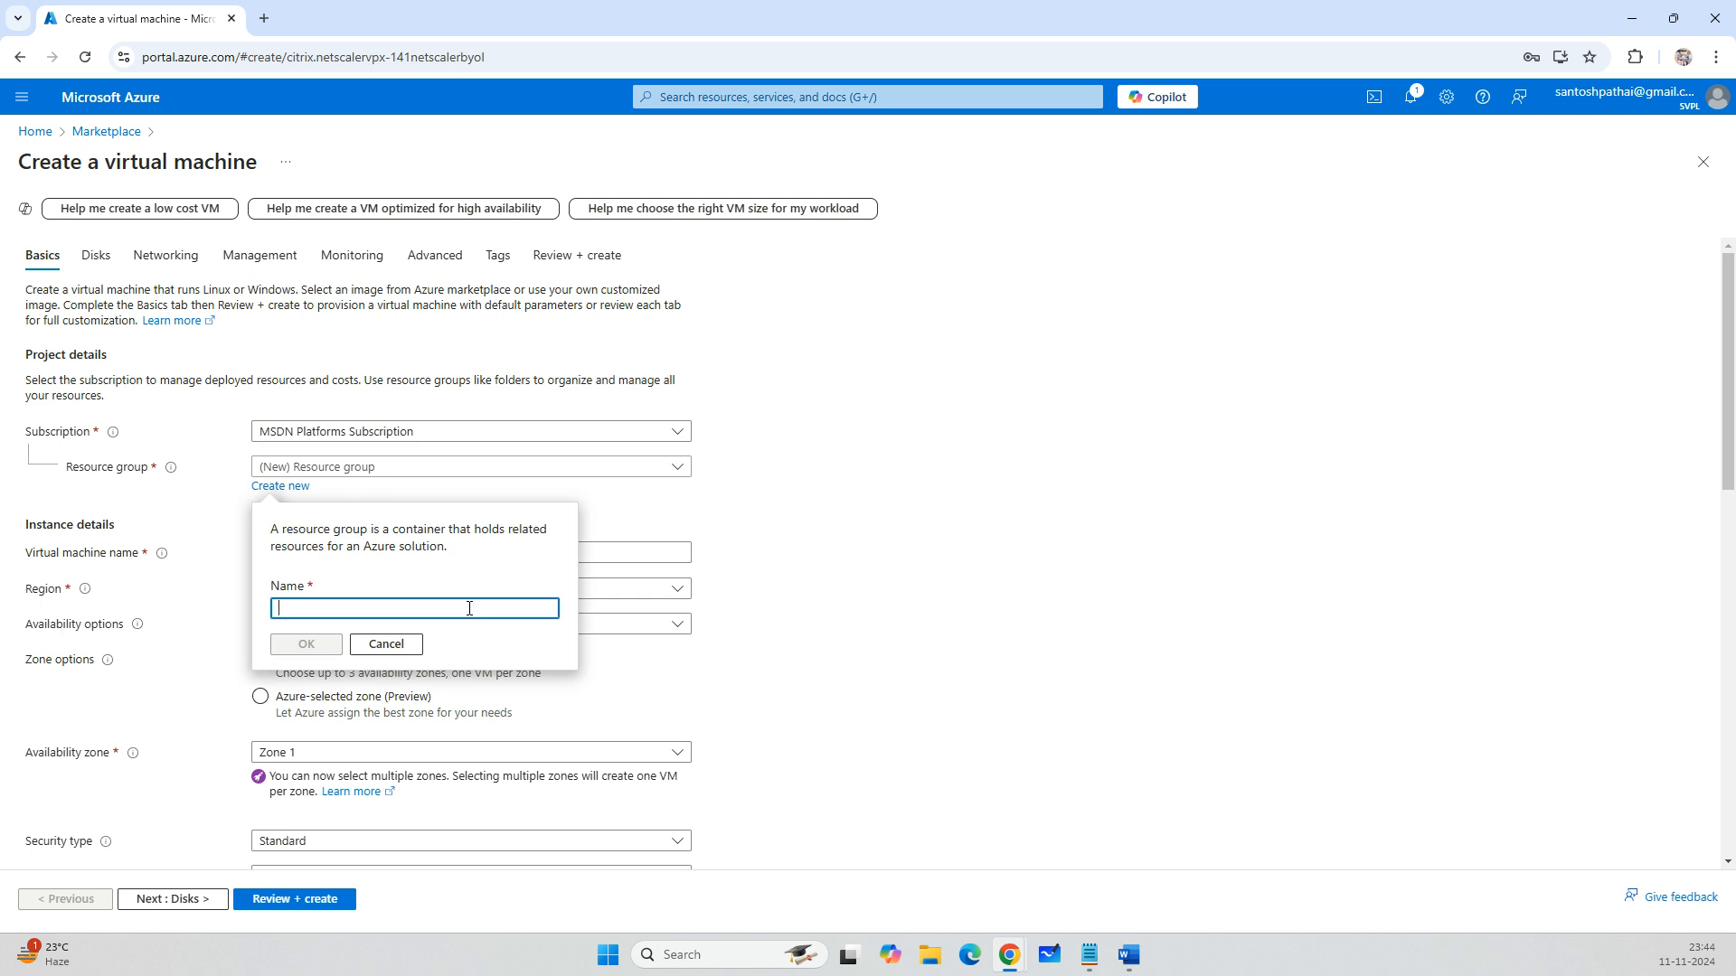
type("DemoRG")
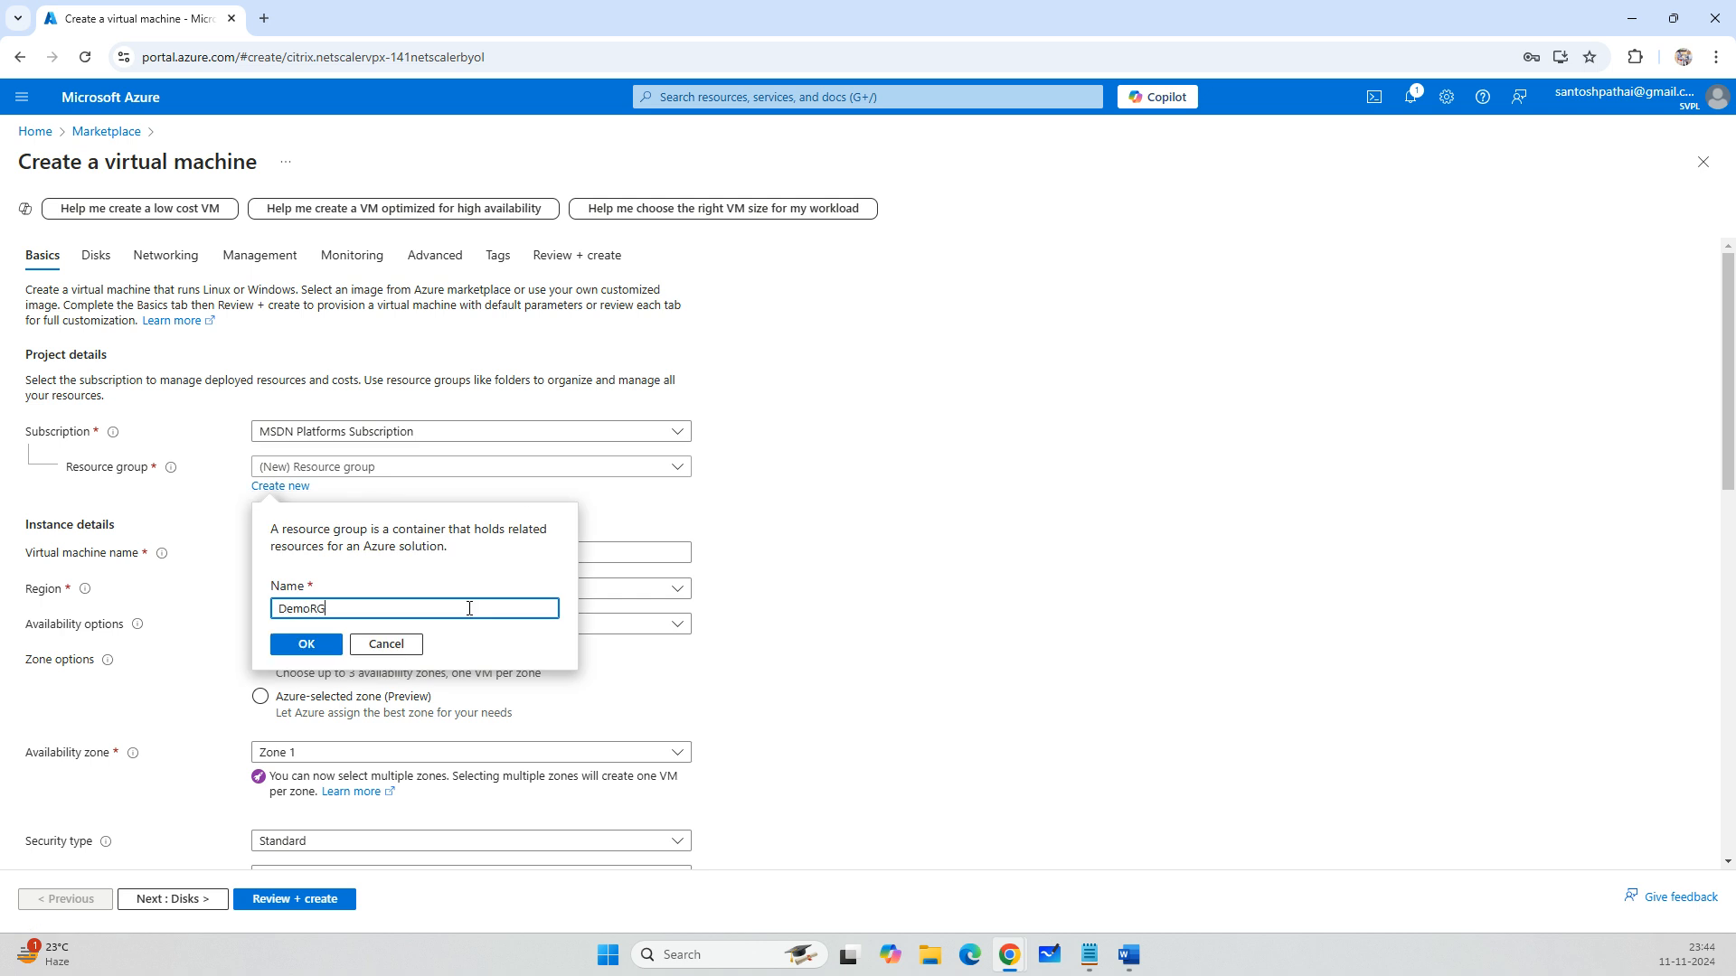
left_click(305, 643)
left_click(399, 553)
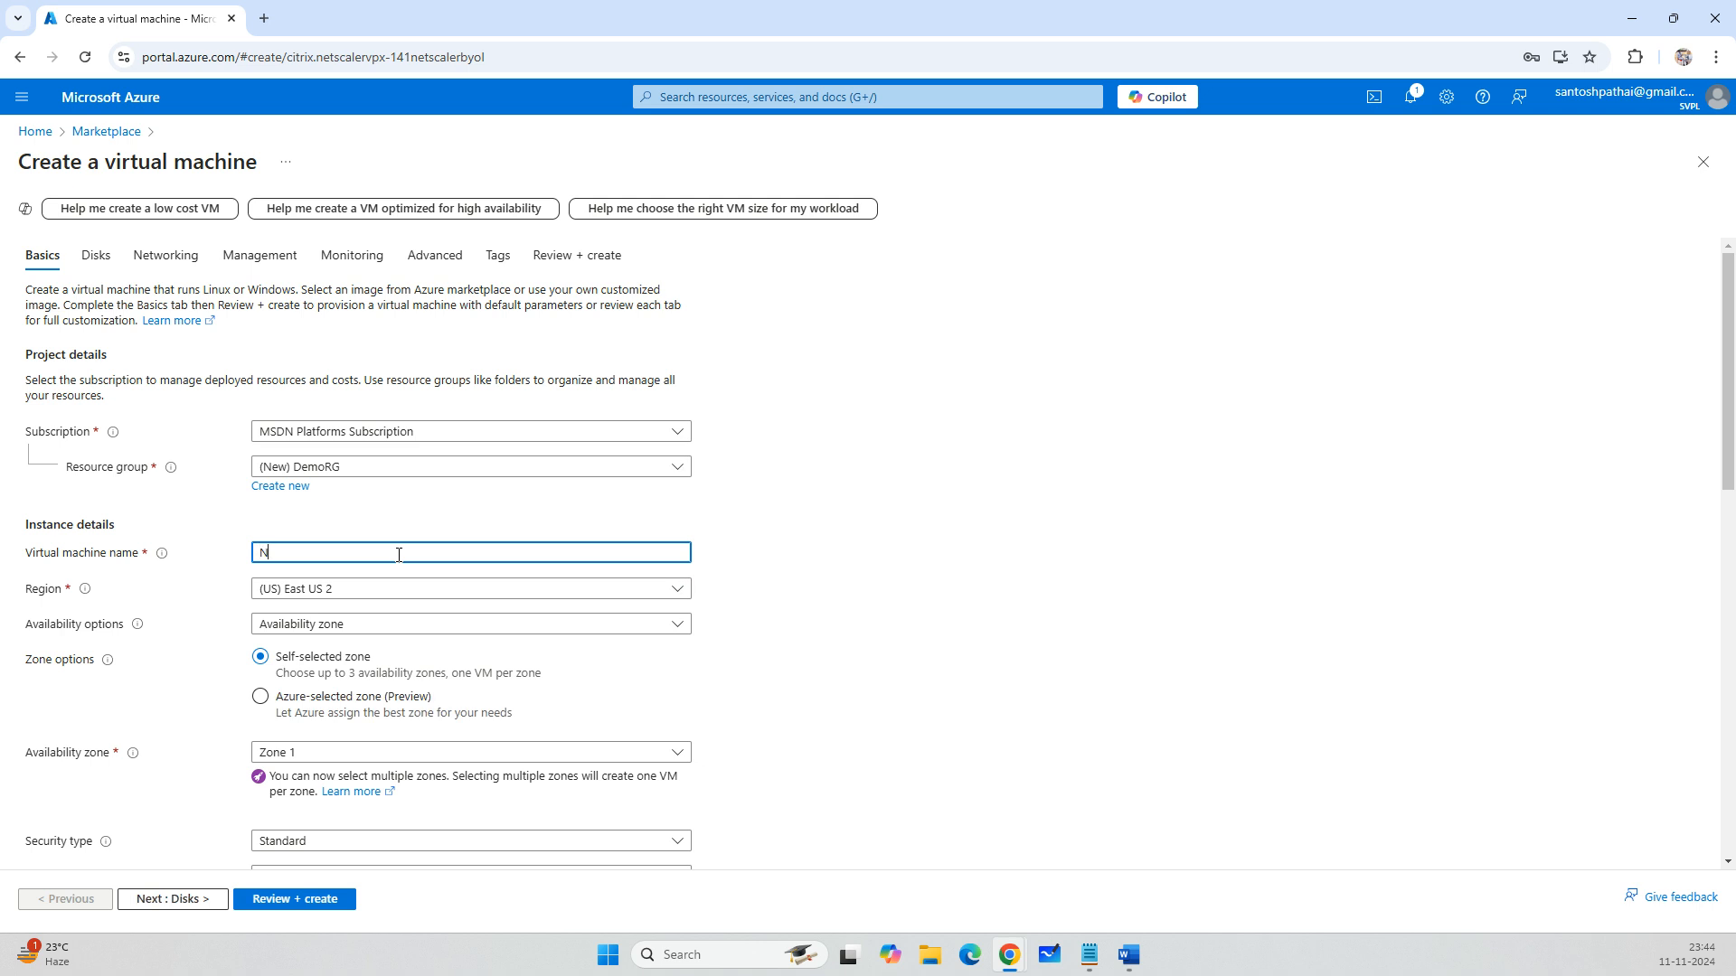
type("NSADC-01")
Set the region to (Asia Pacific) Central India and the availability option to No infrastructure redundancy required.
left_click(330, 590)
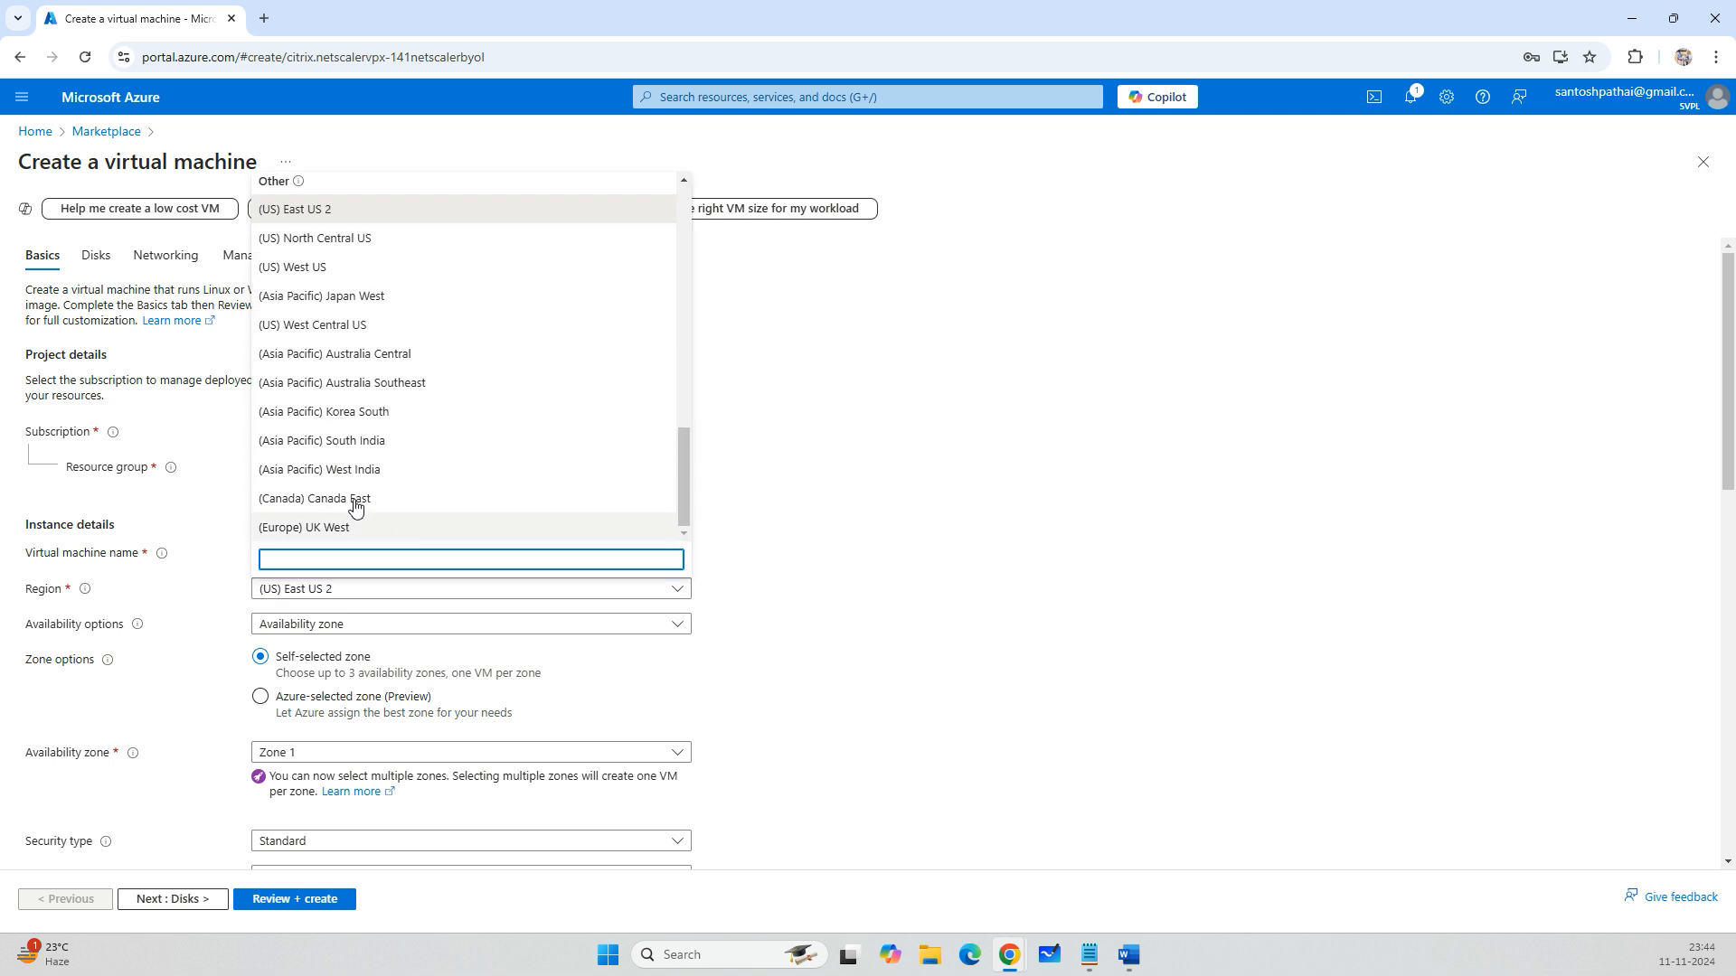
scroll(390, 430, "up", 3)
scroll(389, 434, "up", 10)
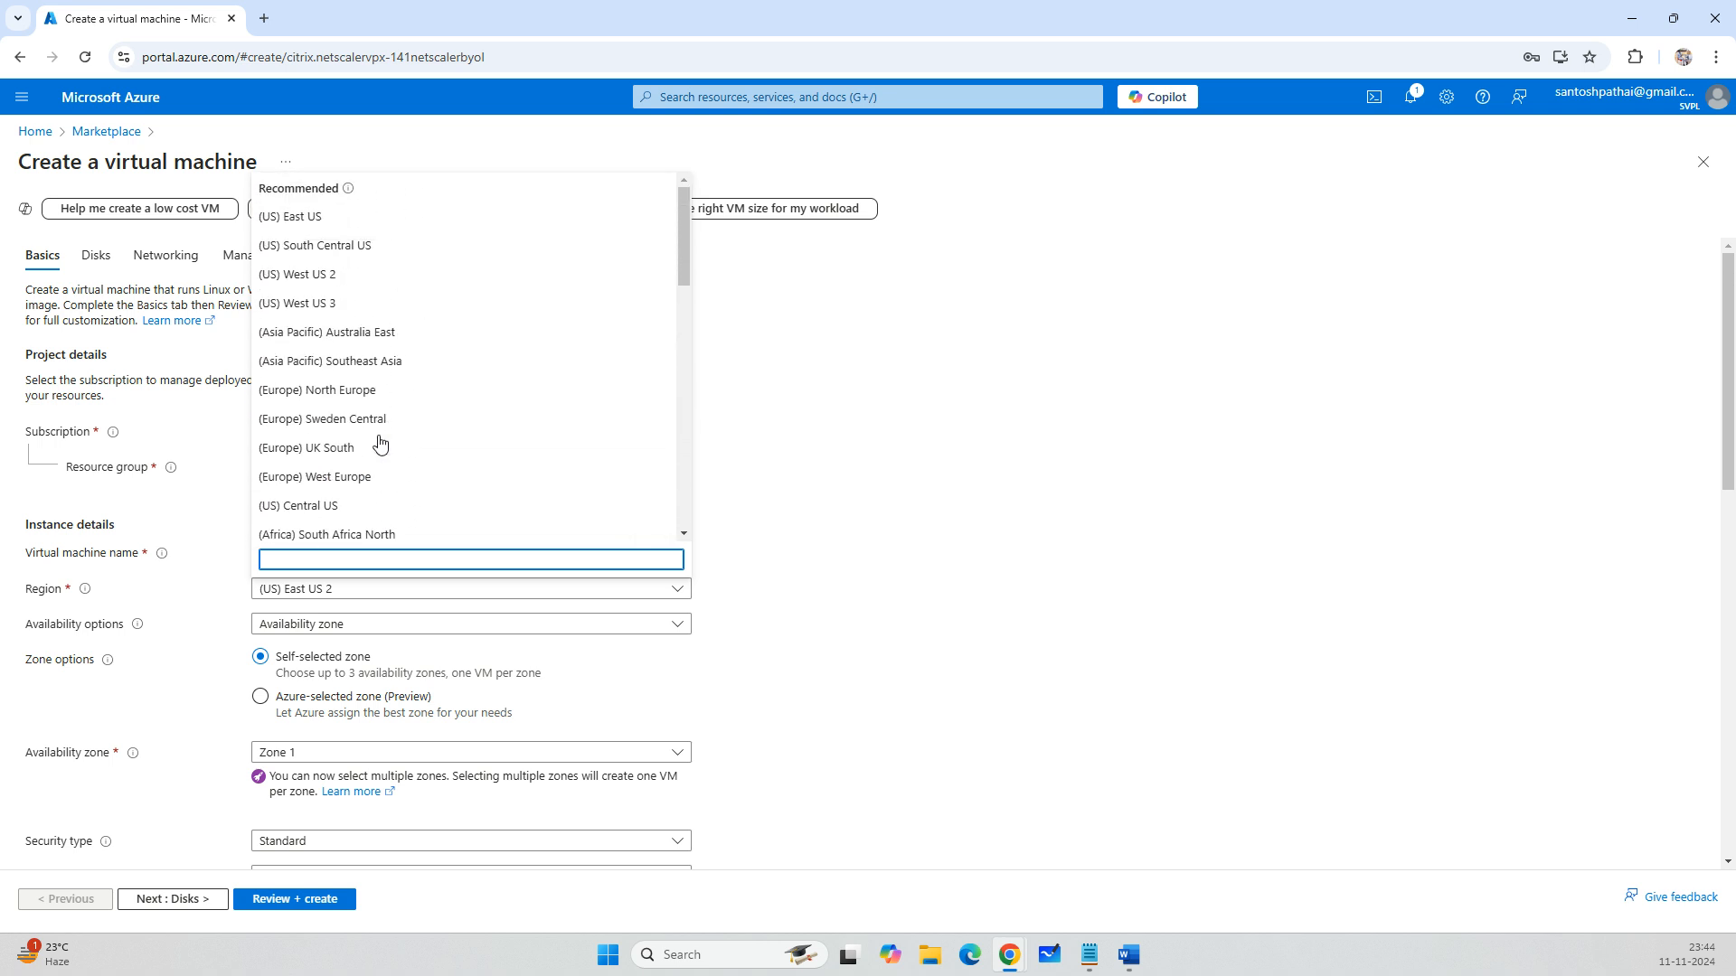
scroll(398, 391, "down", 1)
scroll(398, 390, "down", 3)
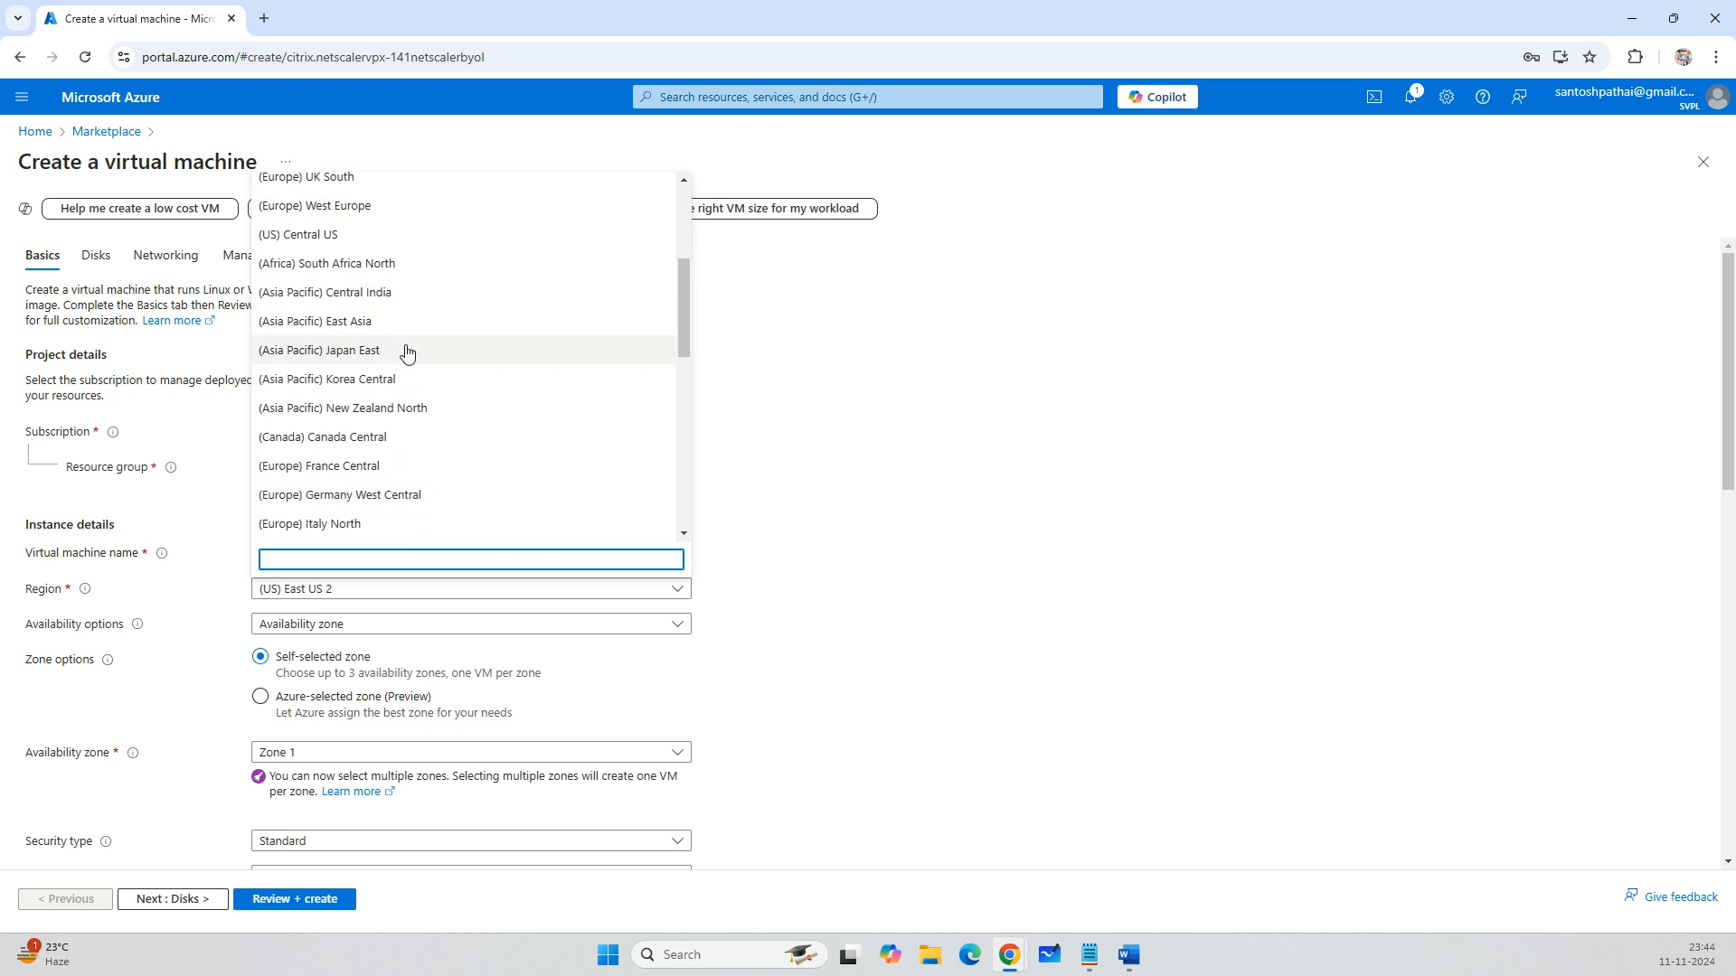
type("ndi")
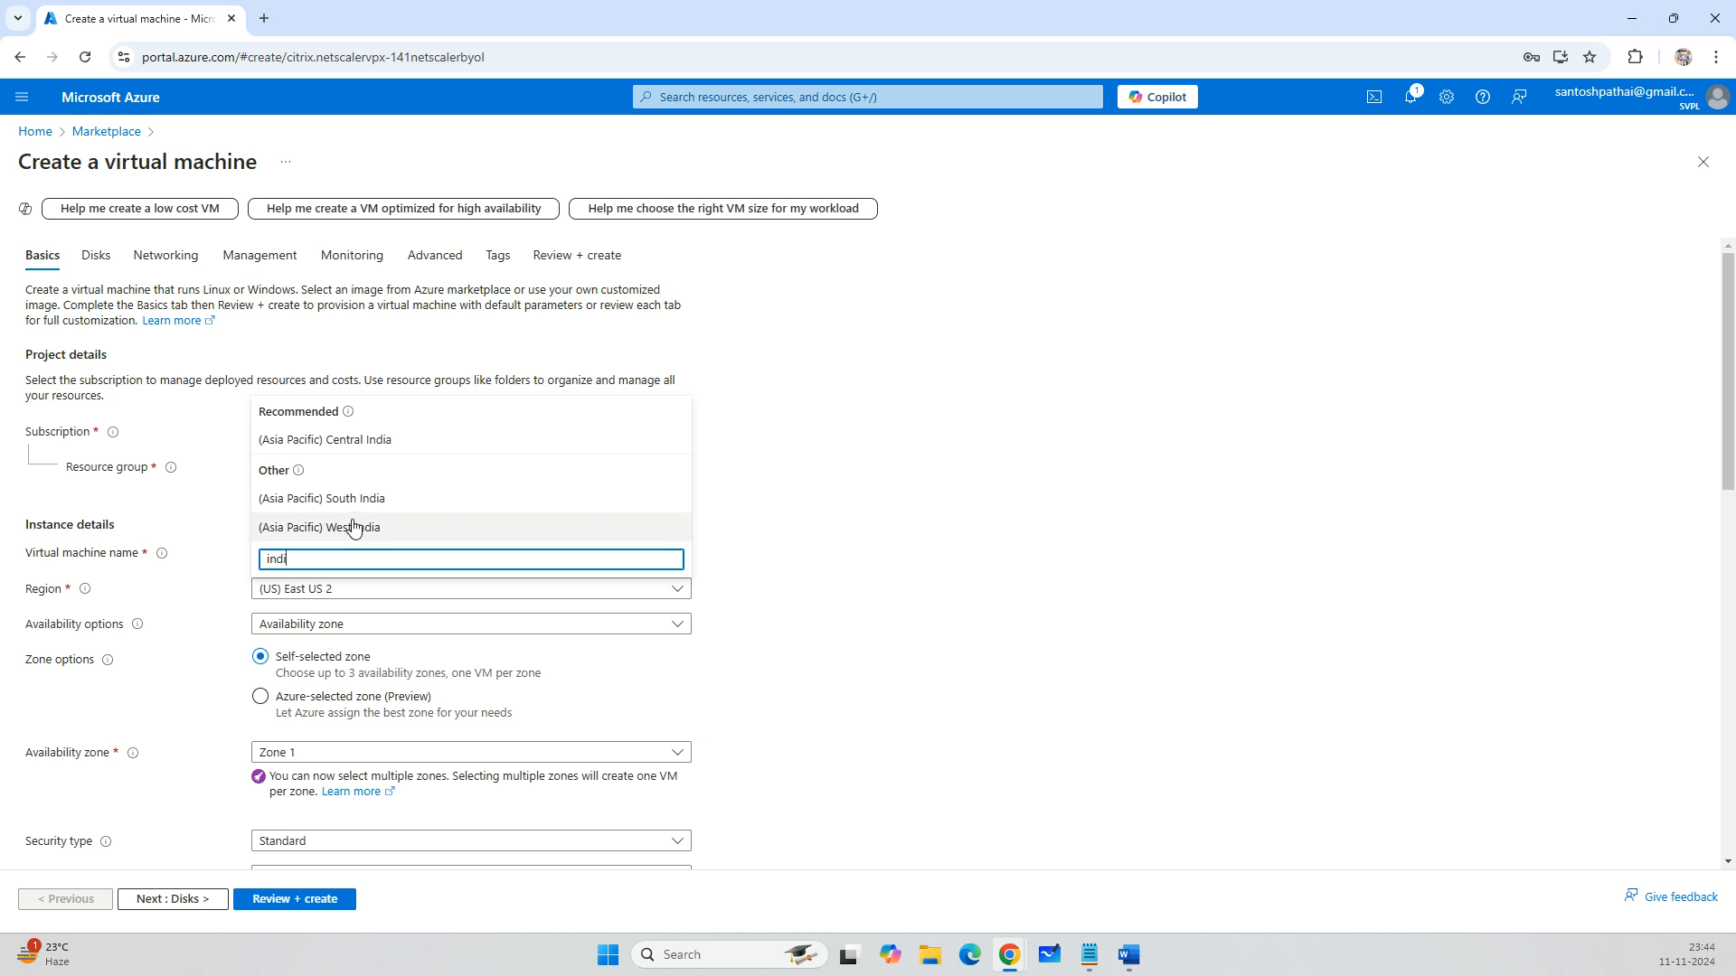
left_click(351, 440)
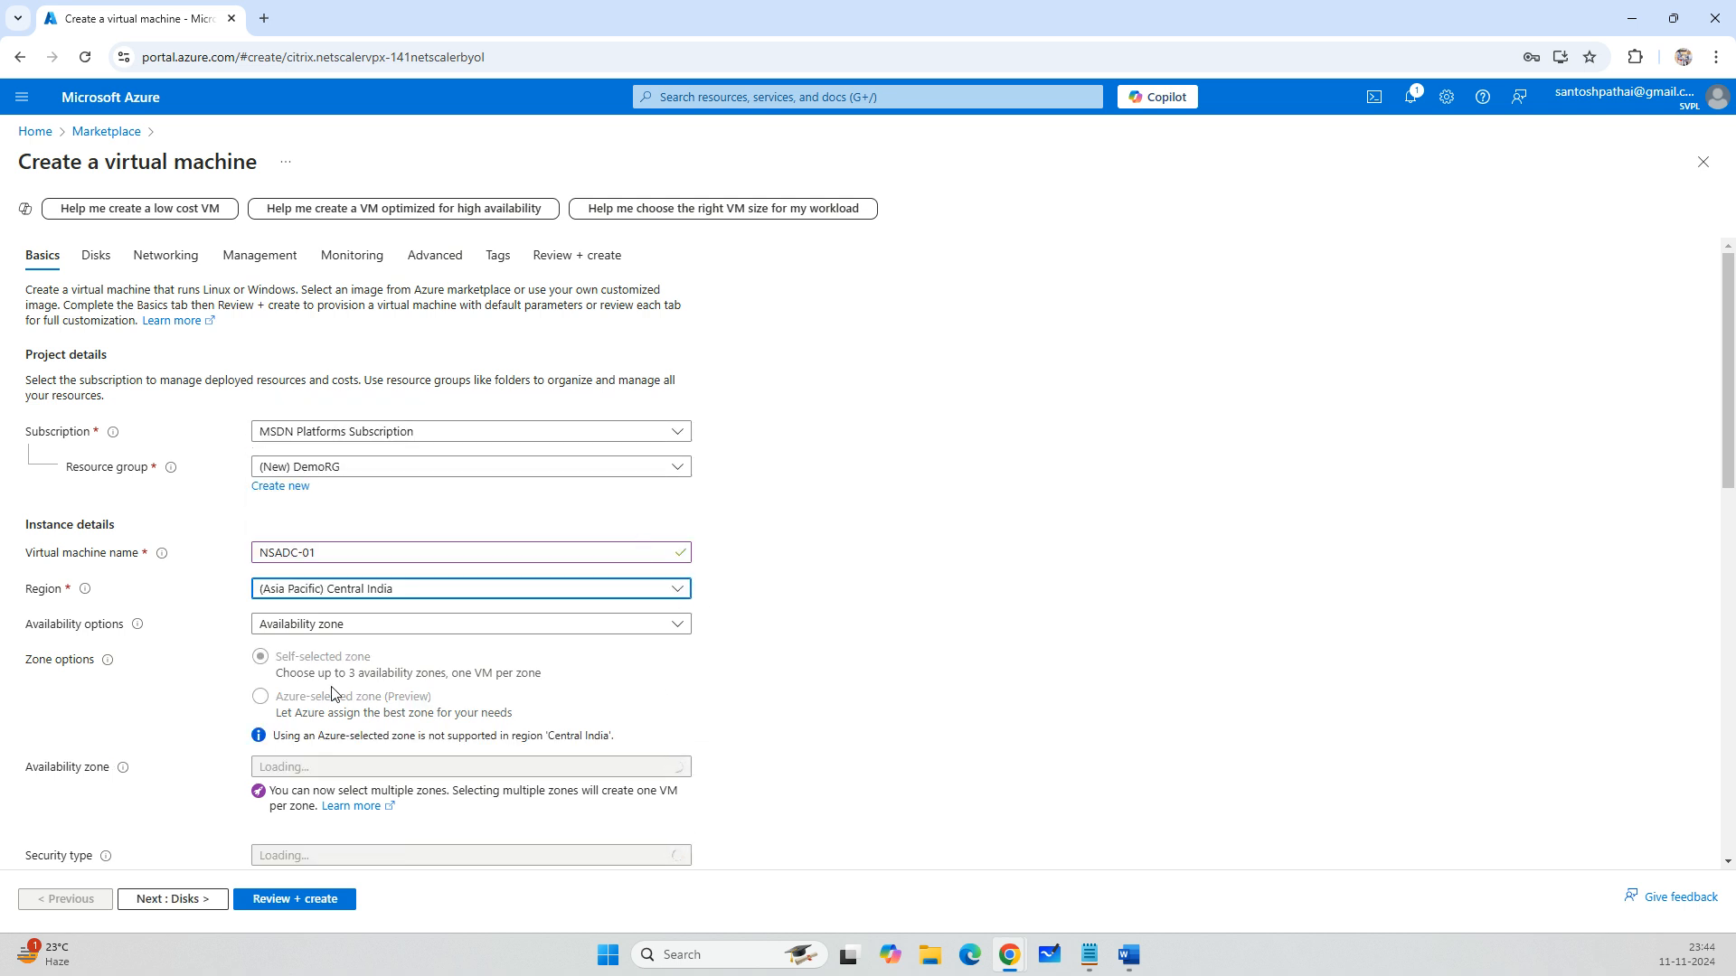
left_click(312, 625)
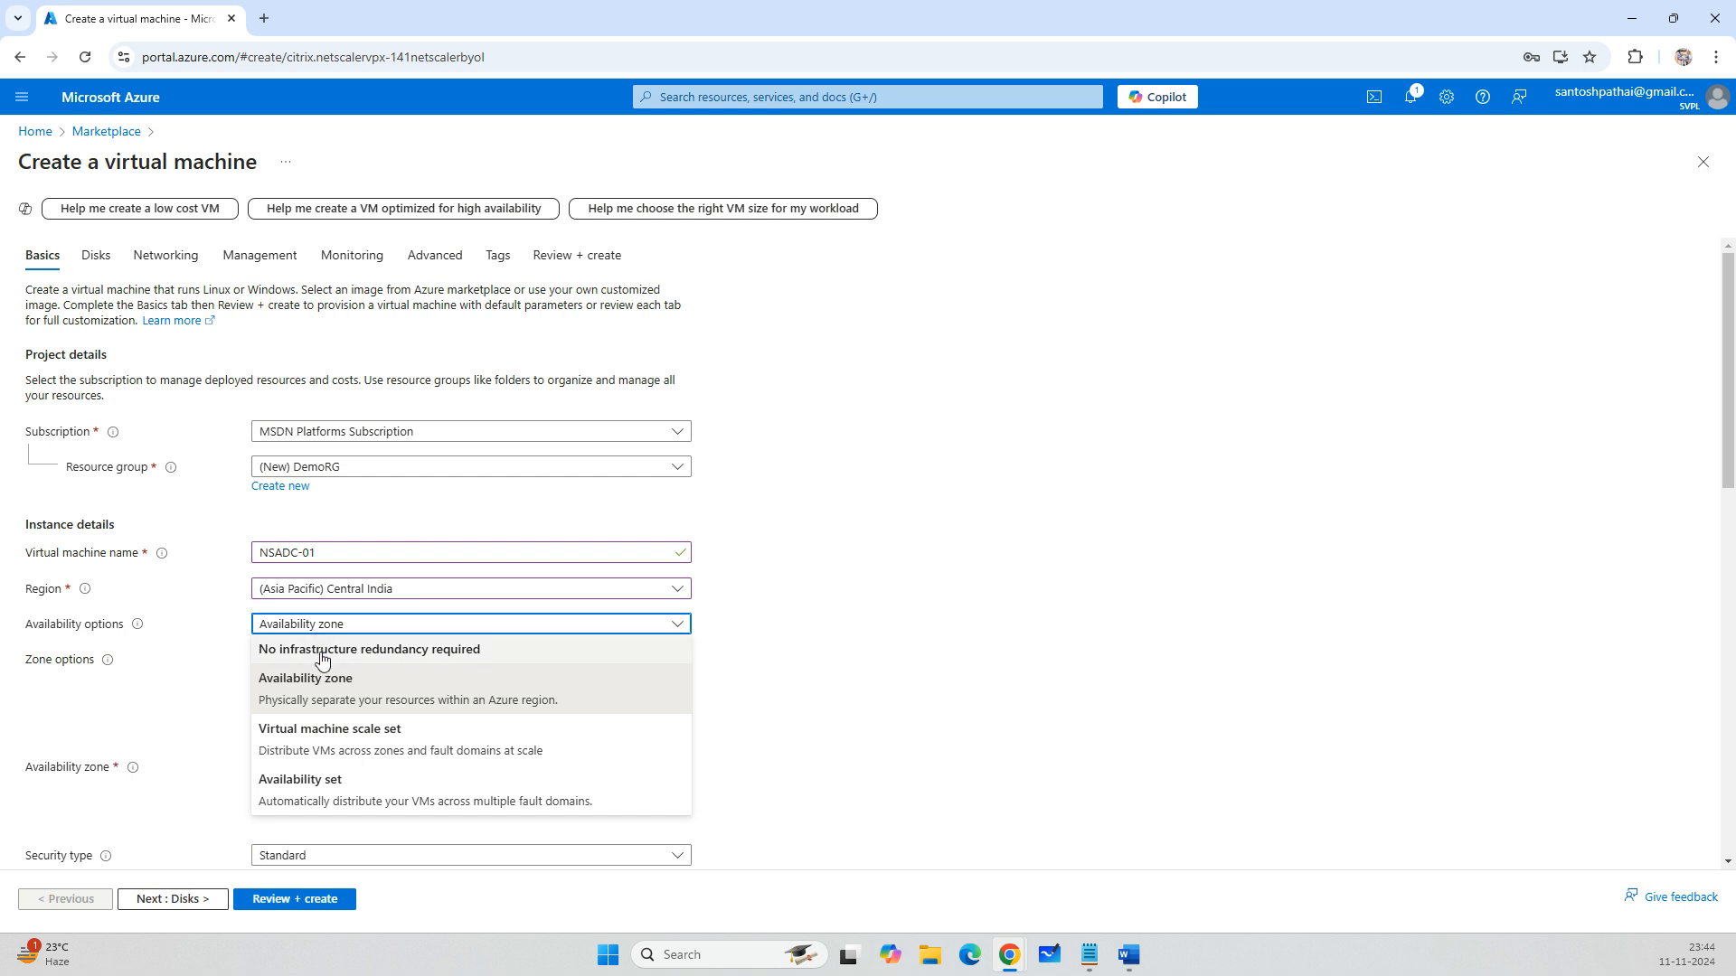
left_click(323, 649)
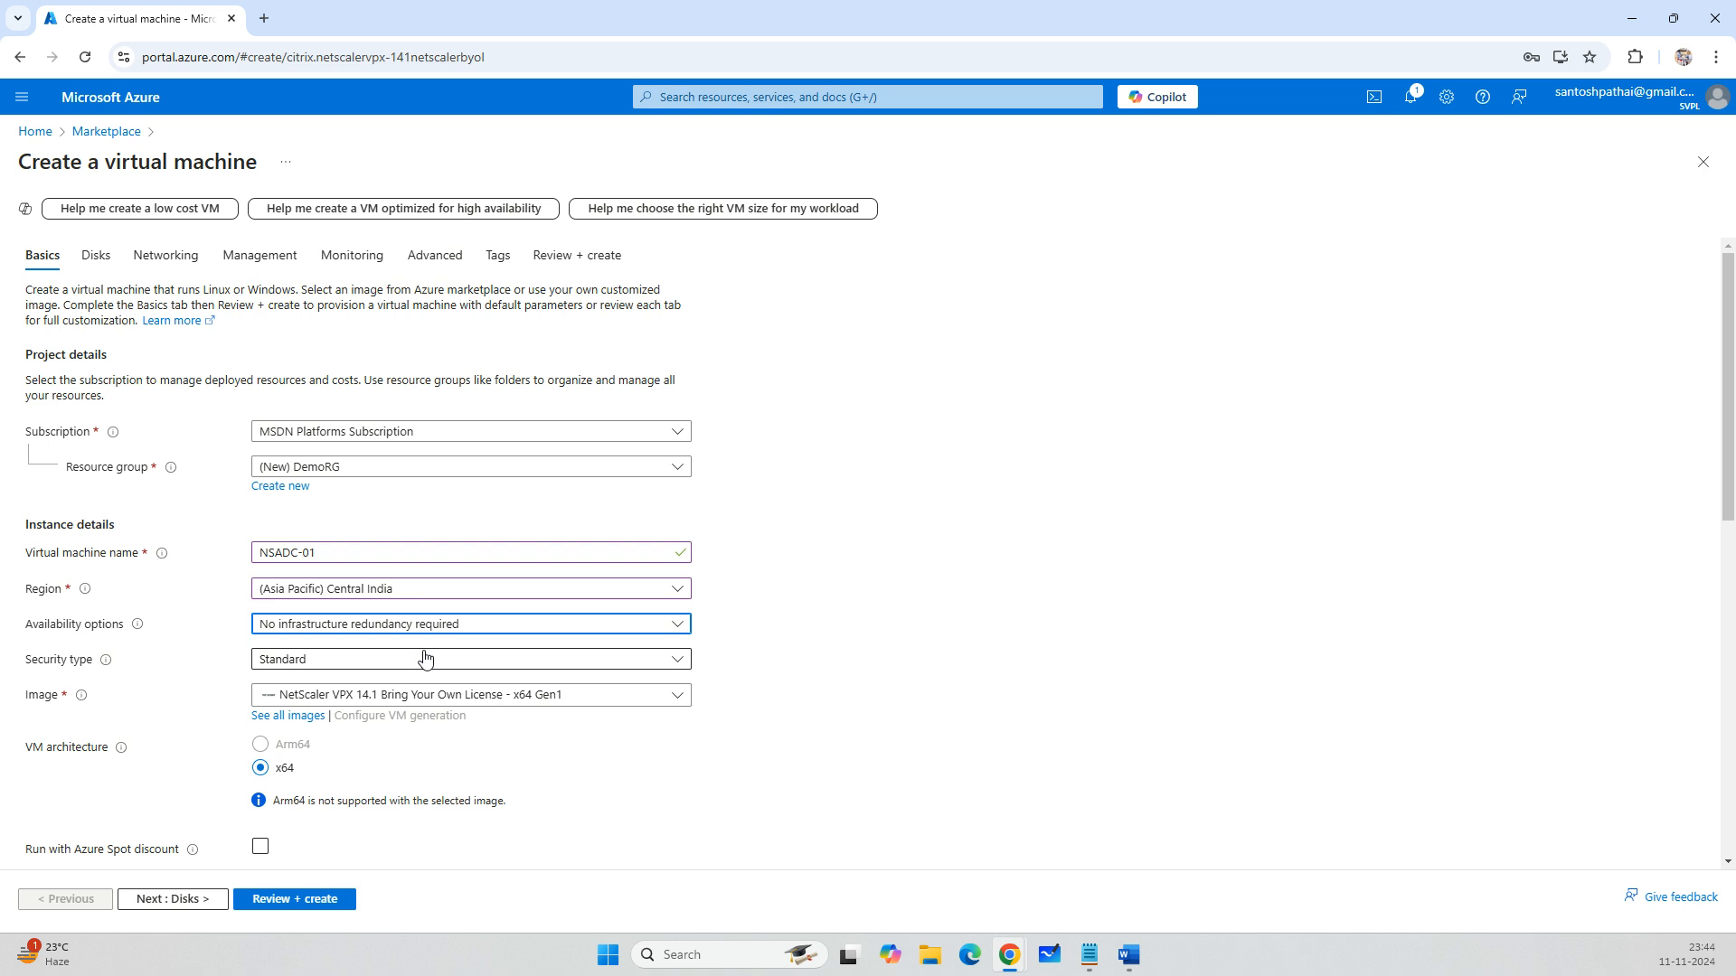
Switch the administrator account to password authentication and set its username to vpxadmin.
scroll(976, 633, "down", 4)
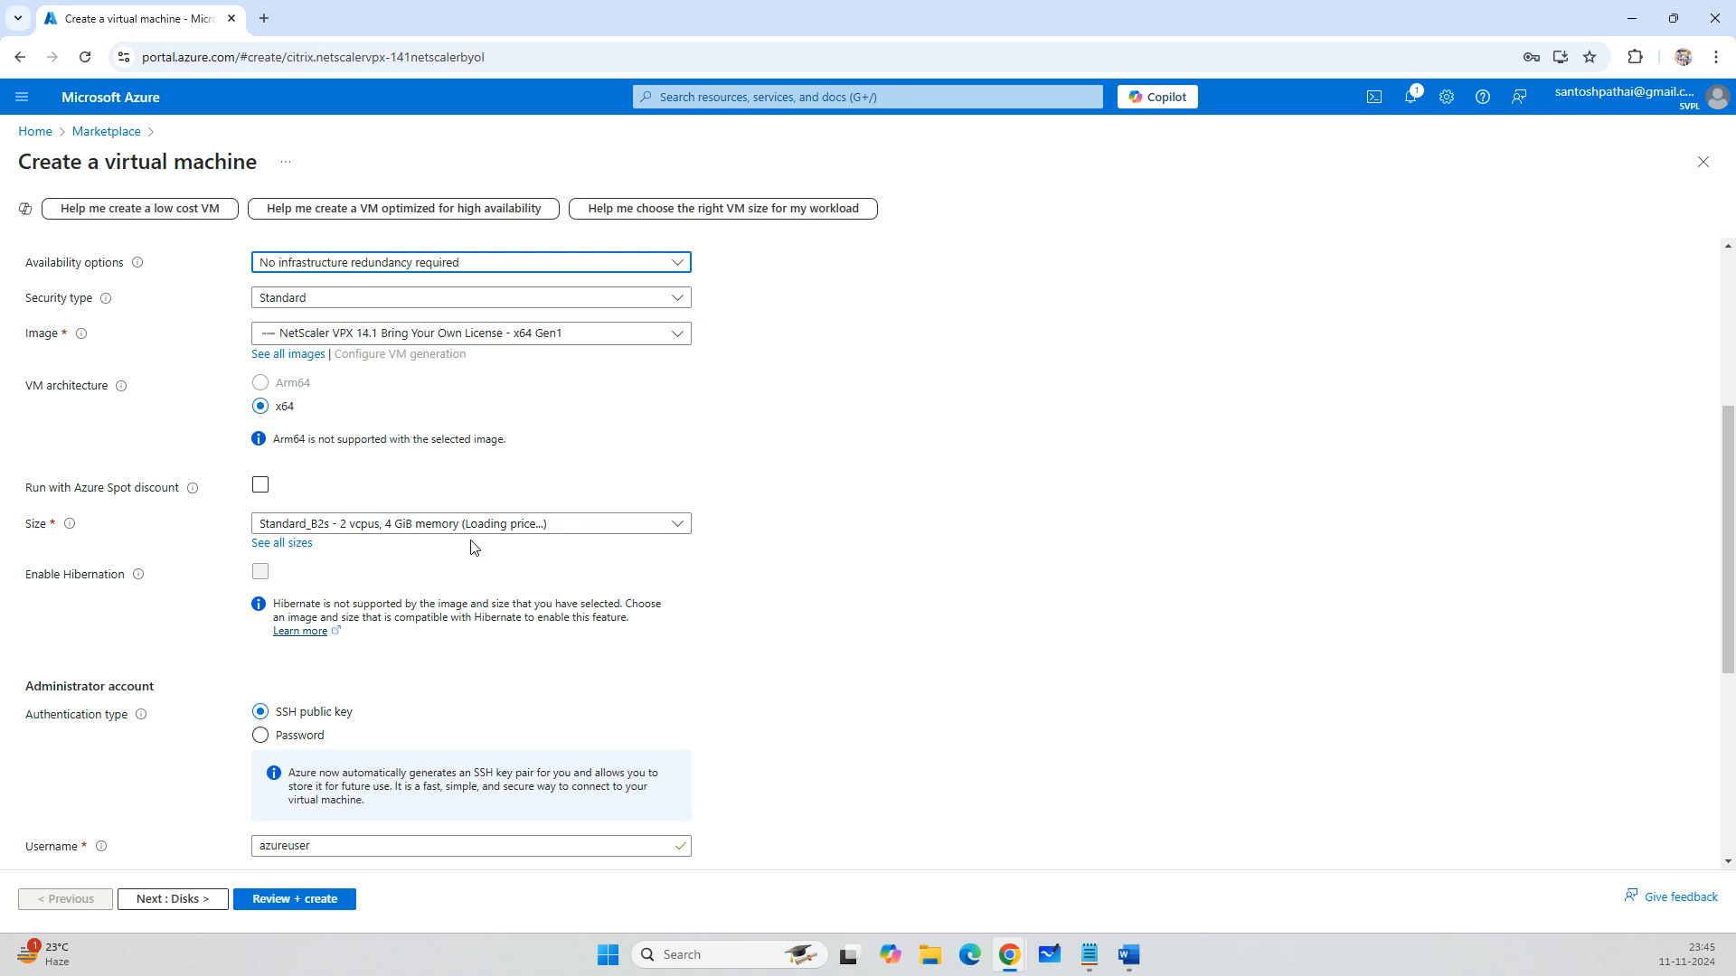
scroll(427, 701, "down", 2)
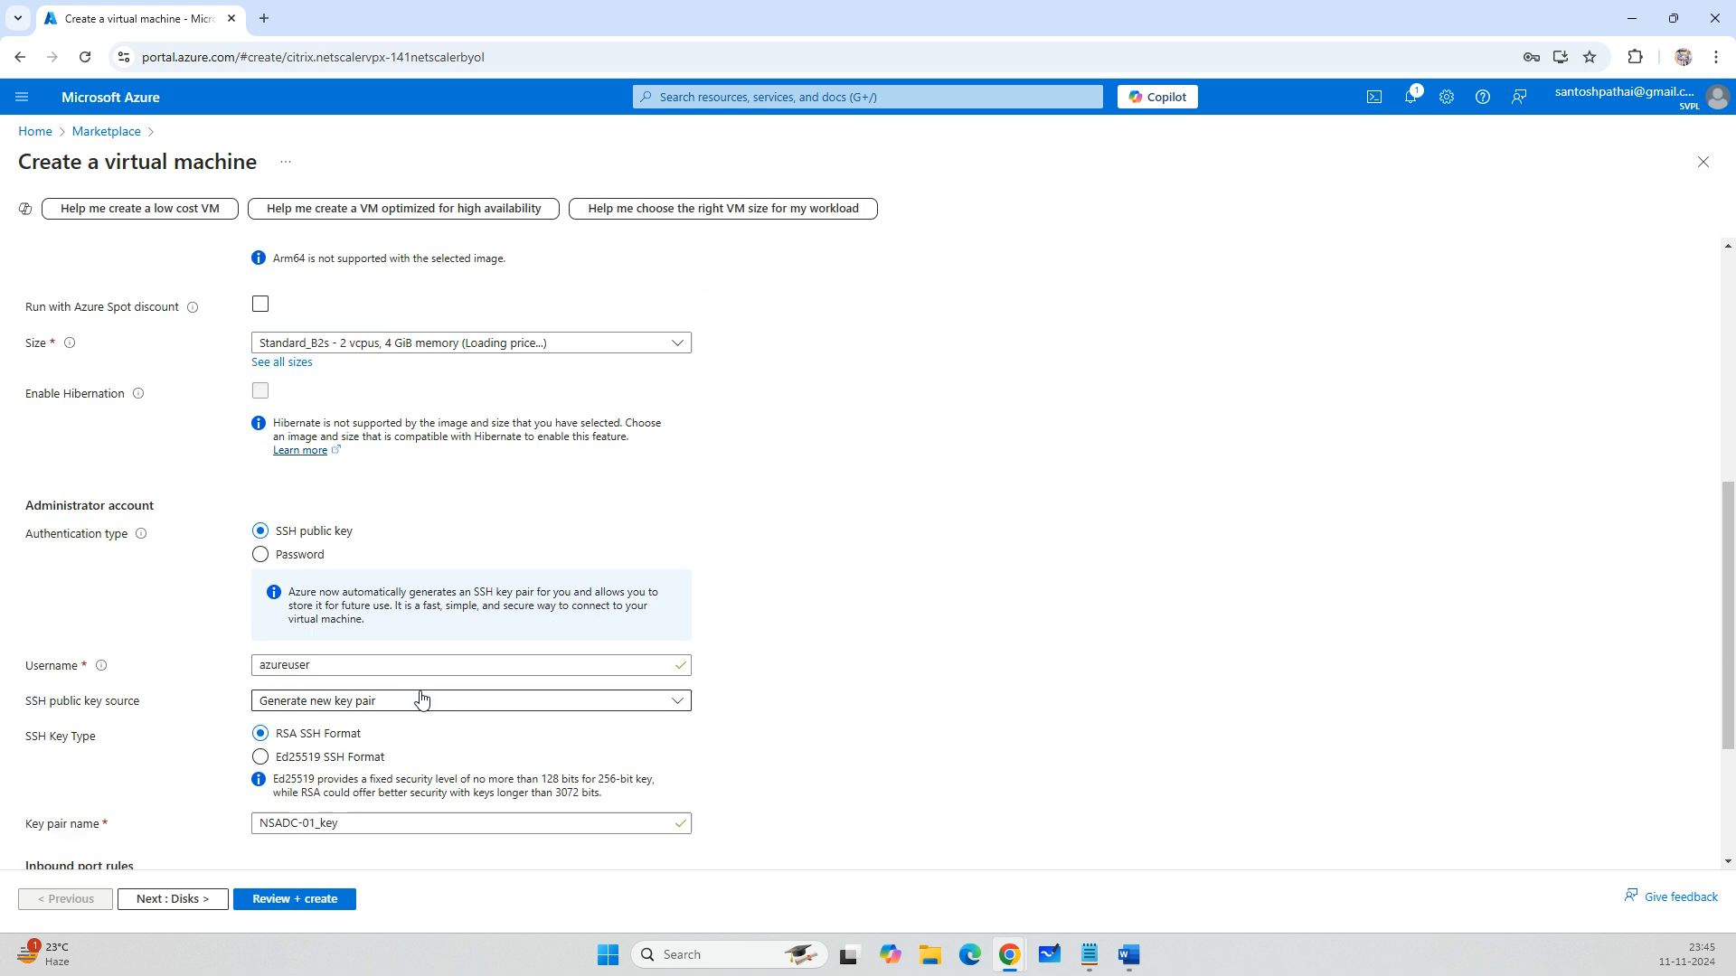
left_click(260, 556)
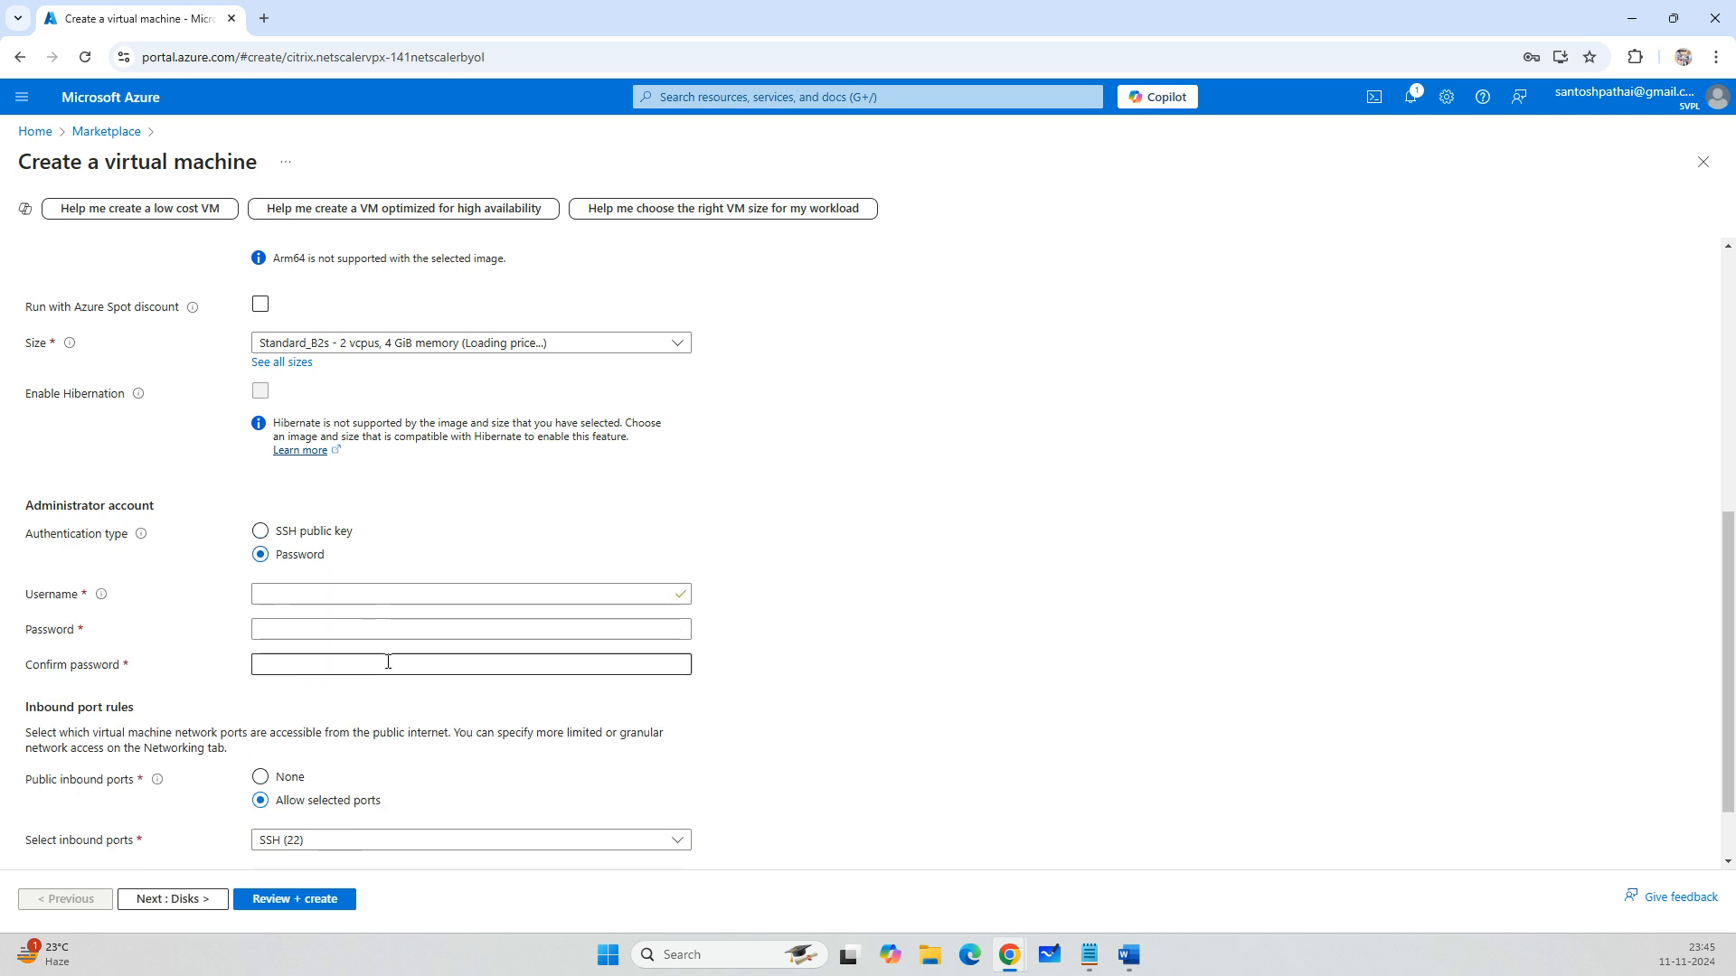
left_click(303, 594)
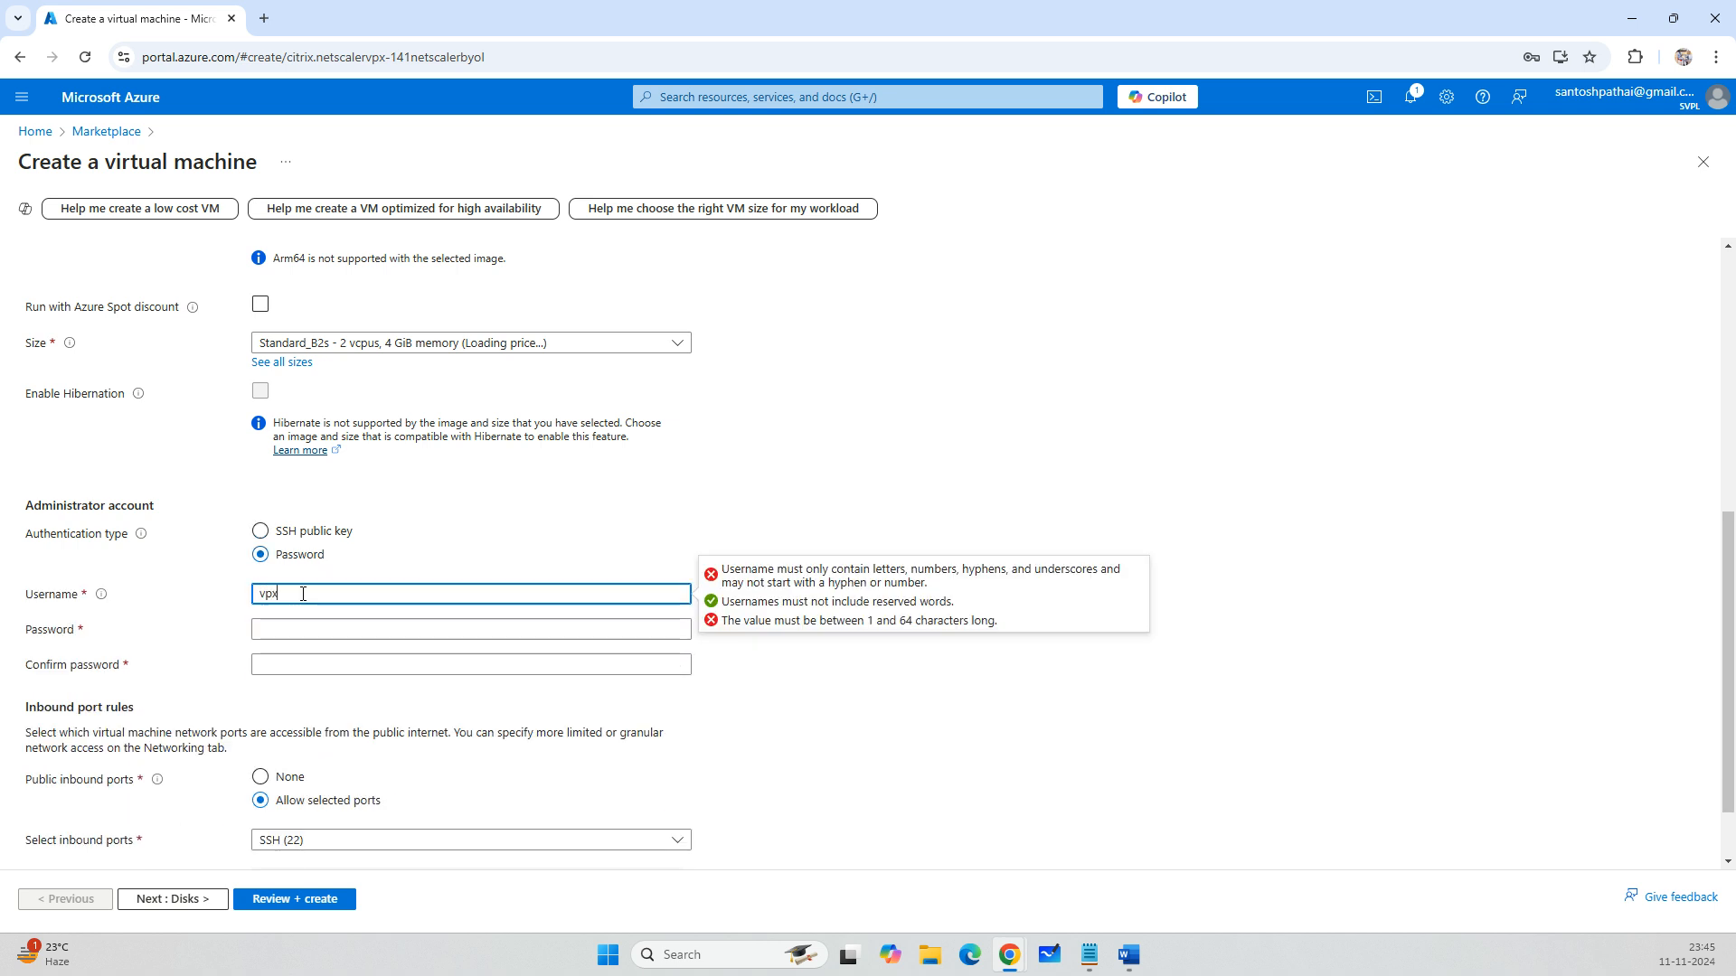
key("Tab")
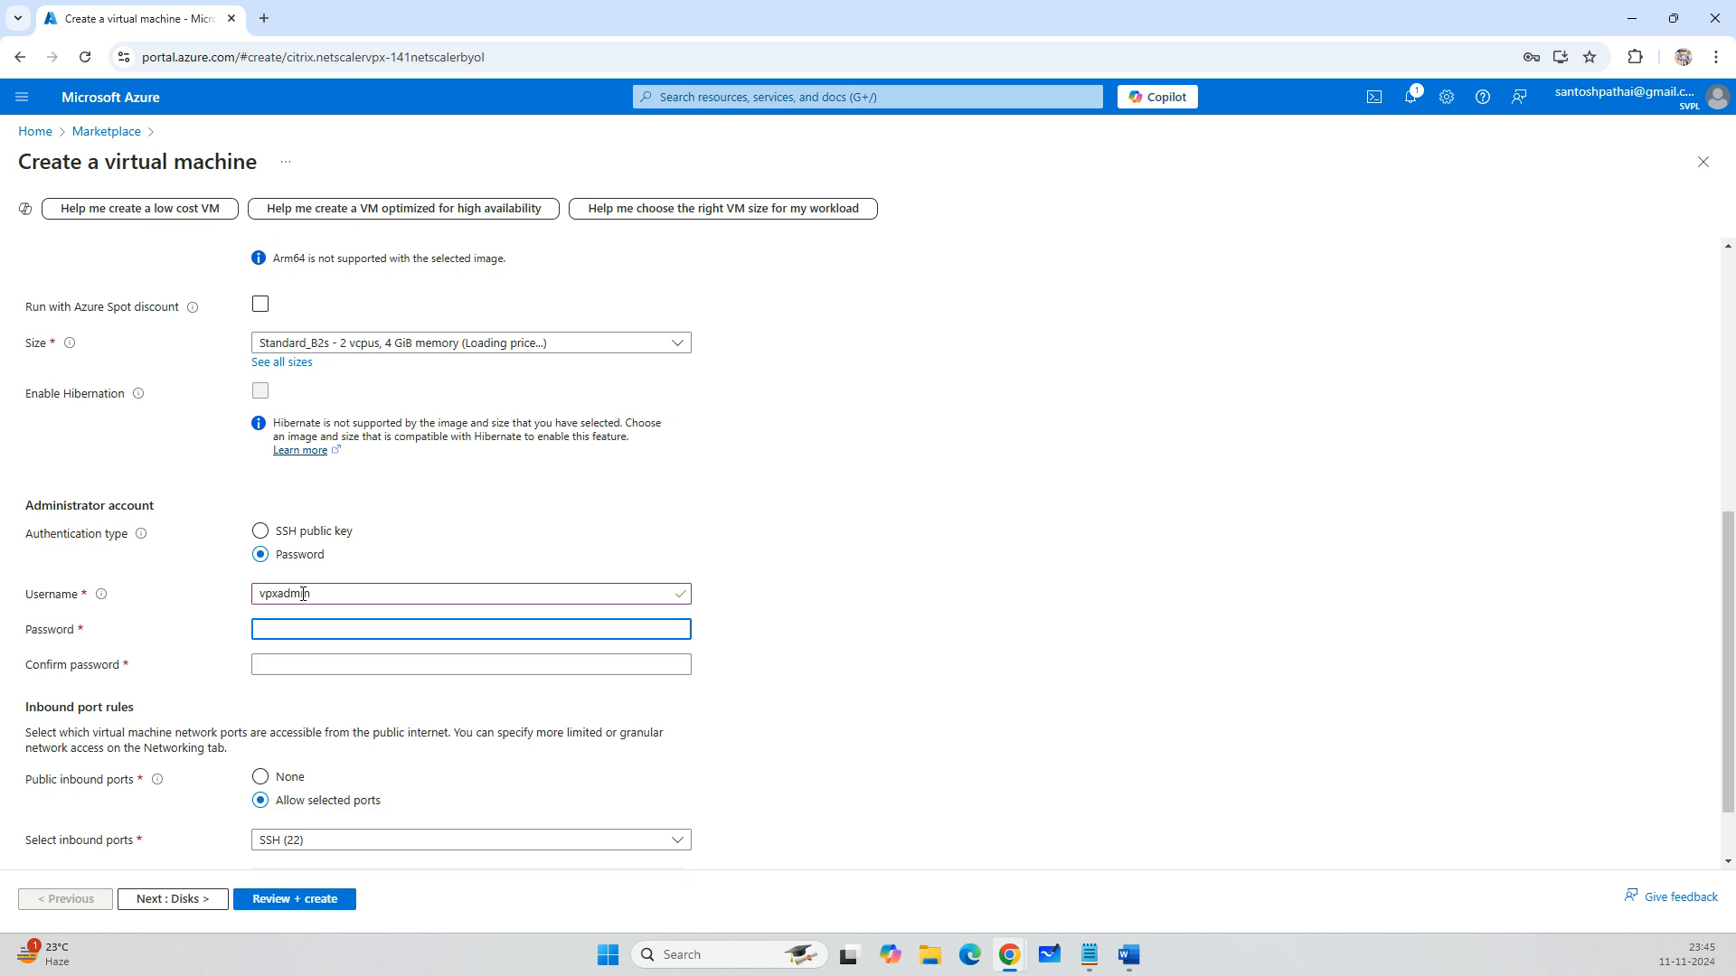
Enter the administrator account password and its confirmation, re-entering both so they match.
type("••••••")
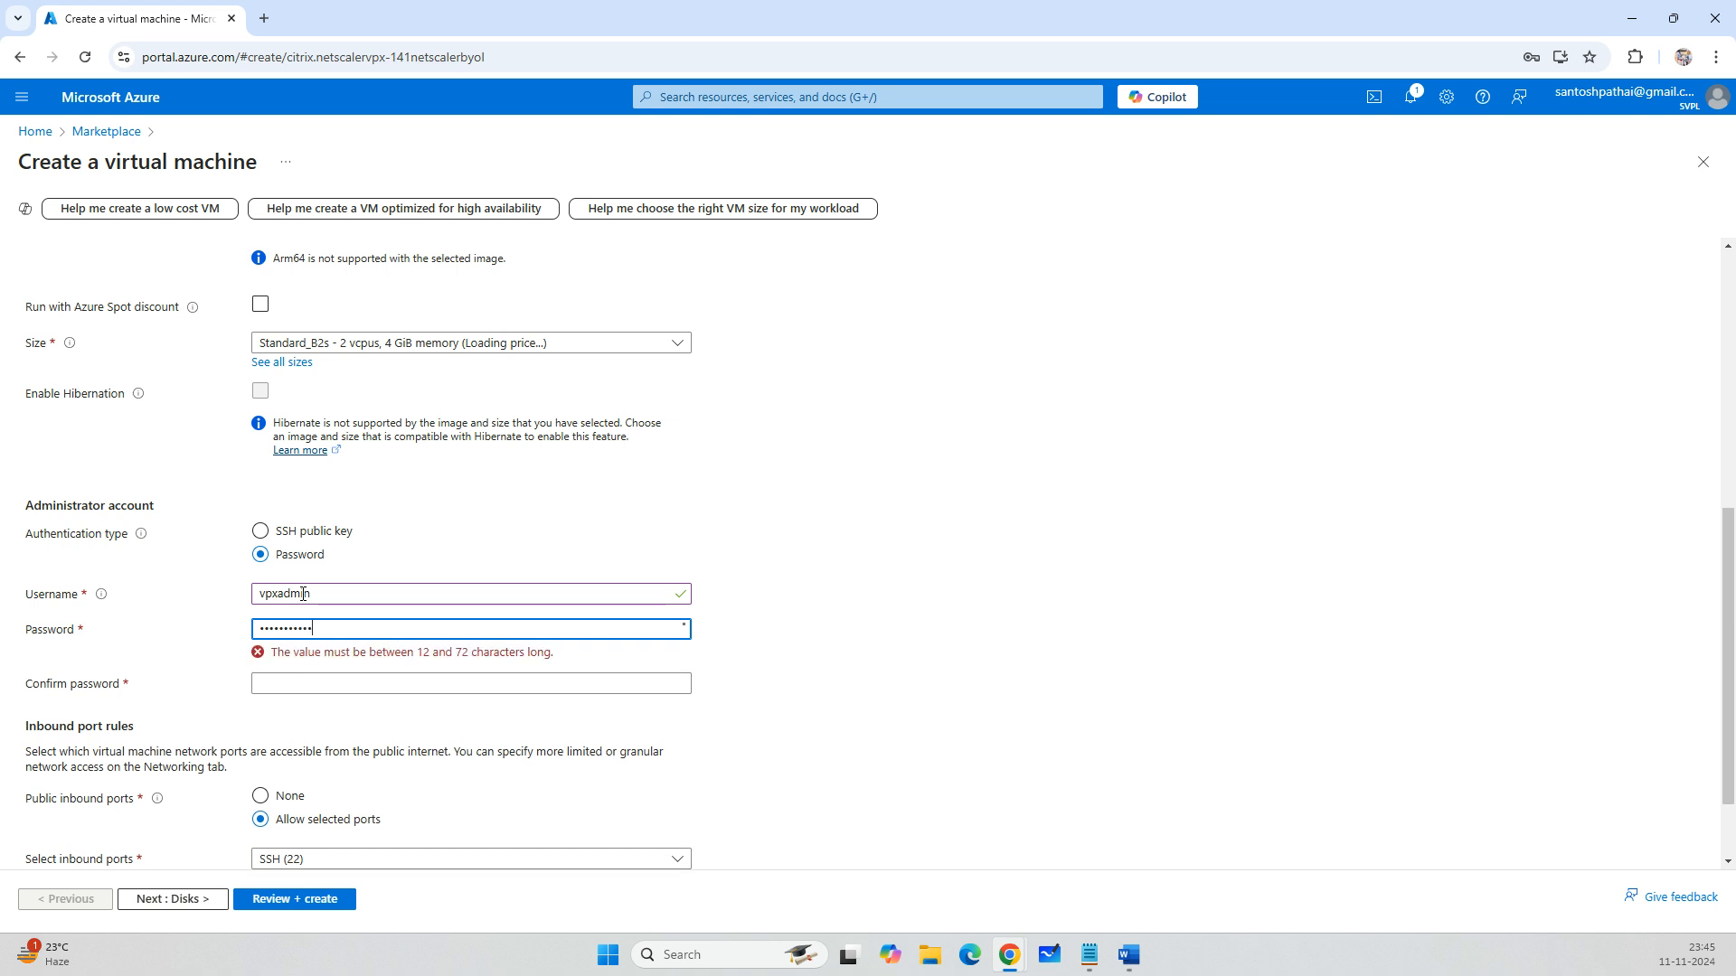
key("Tab")
type("•••••")
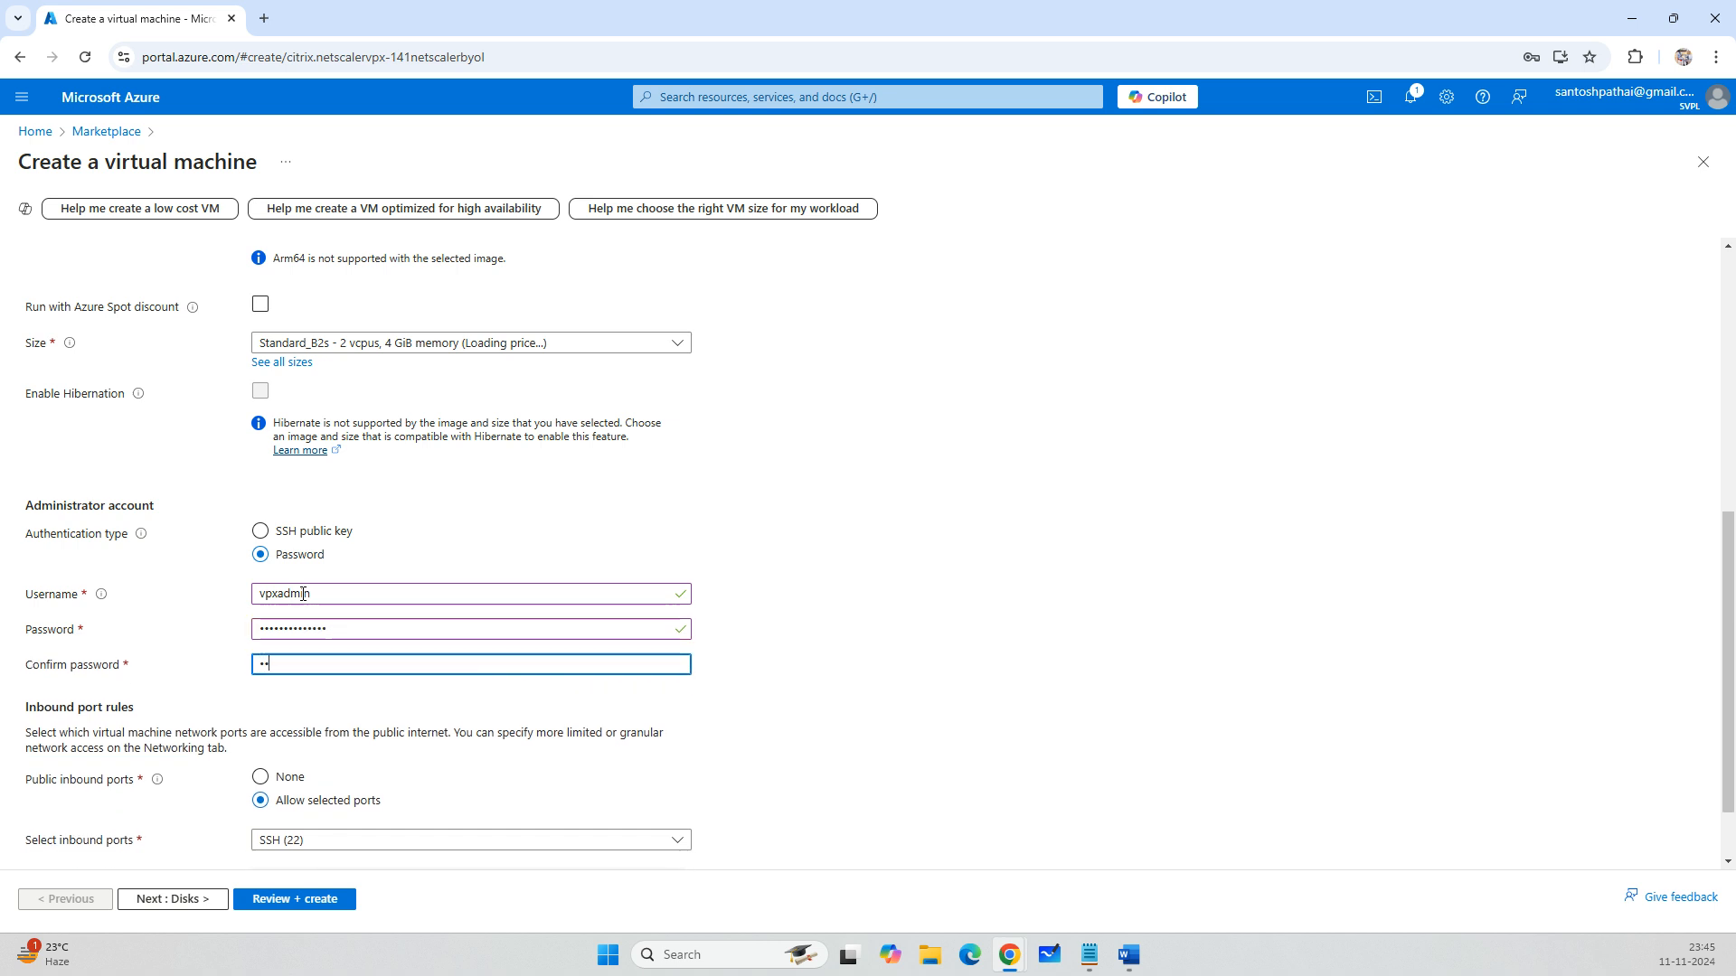
type("••••••••")
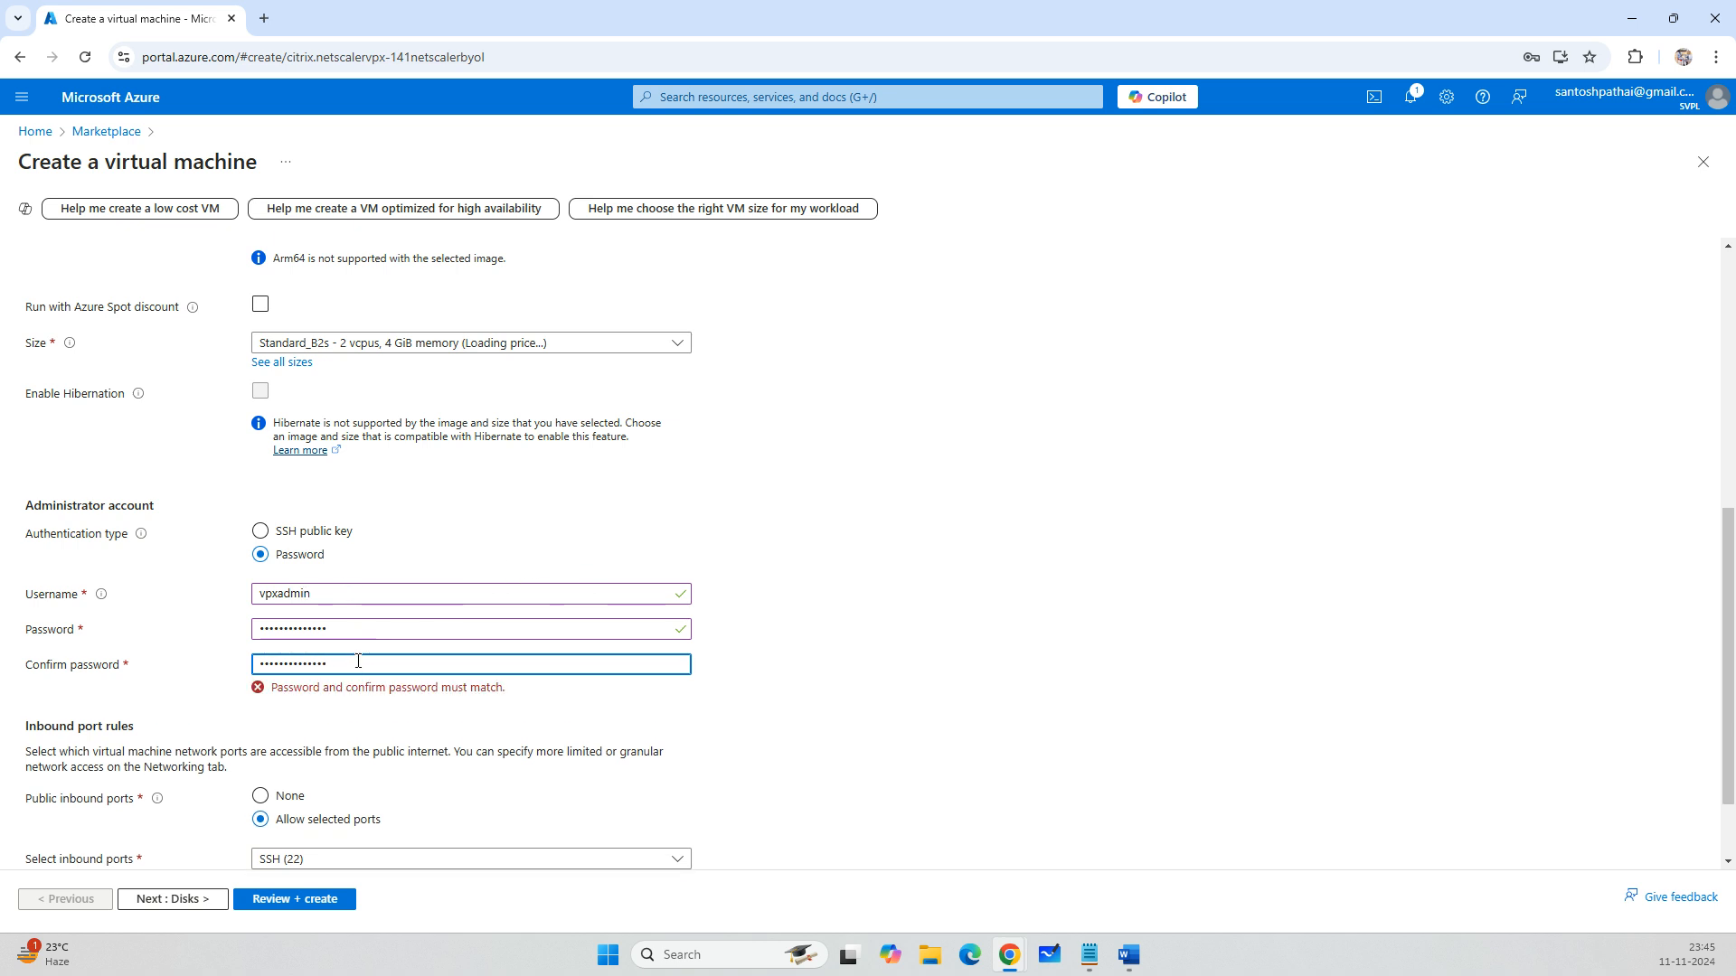
left_click_drag(360, 667, 209, 661)
type("••••••••")
double_click(356, 621)
type("••••••••••••••")
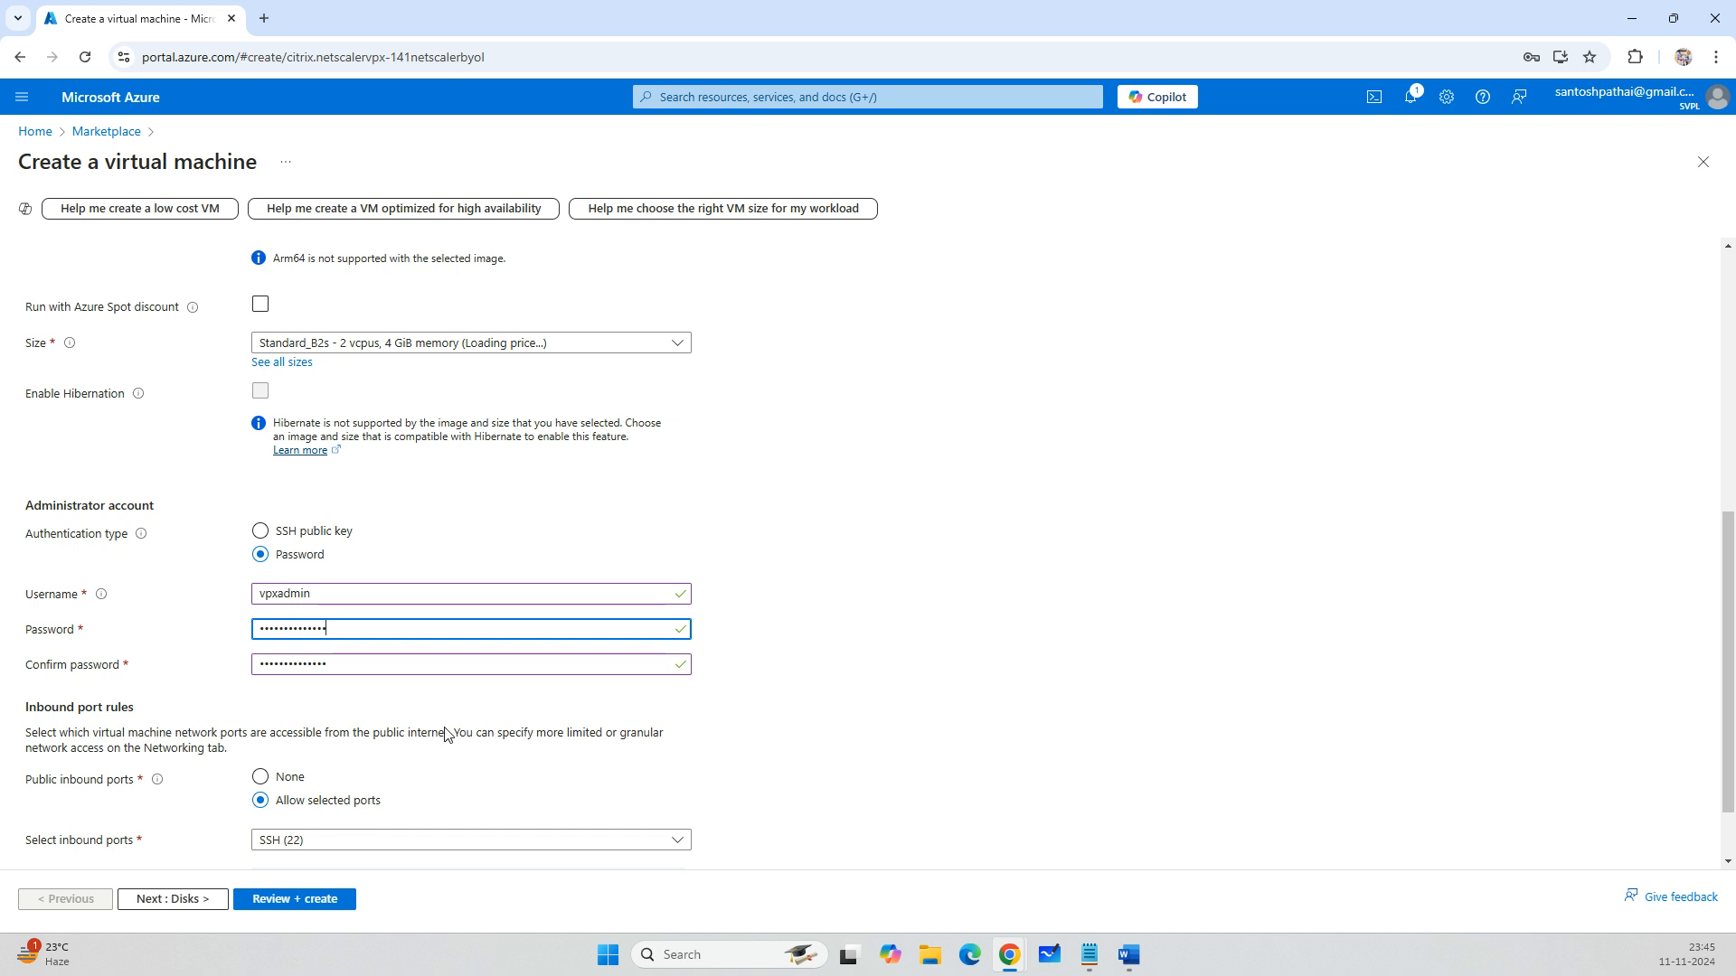
Choose the Standard_B2s size and add HTTP (80) and HTTPS (443) to the allowed public inbound ports.
left_click(510, 353)
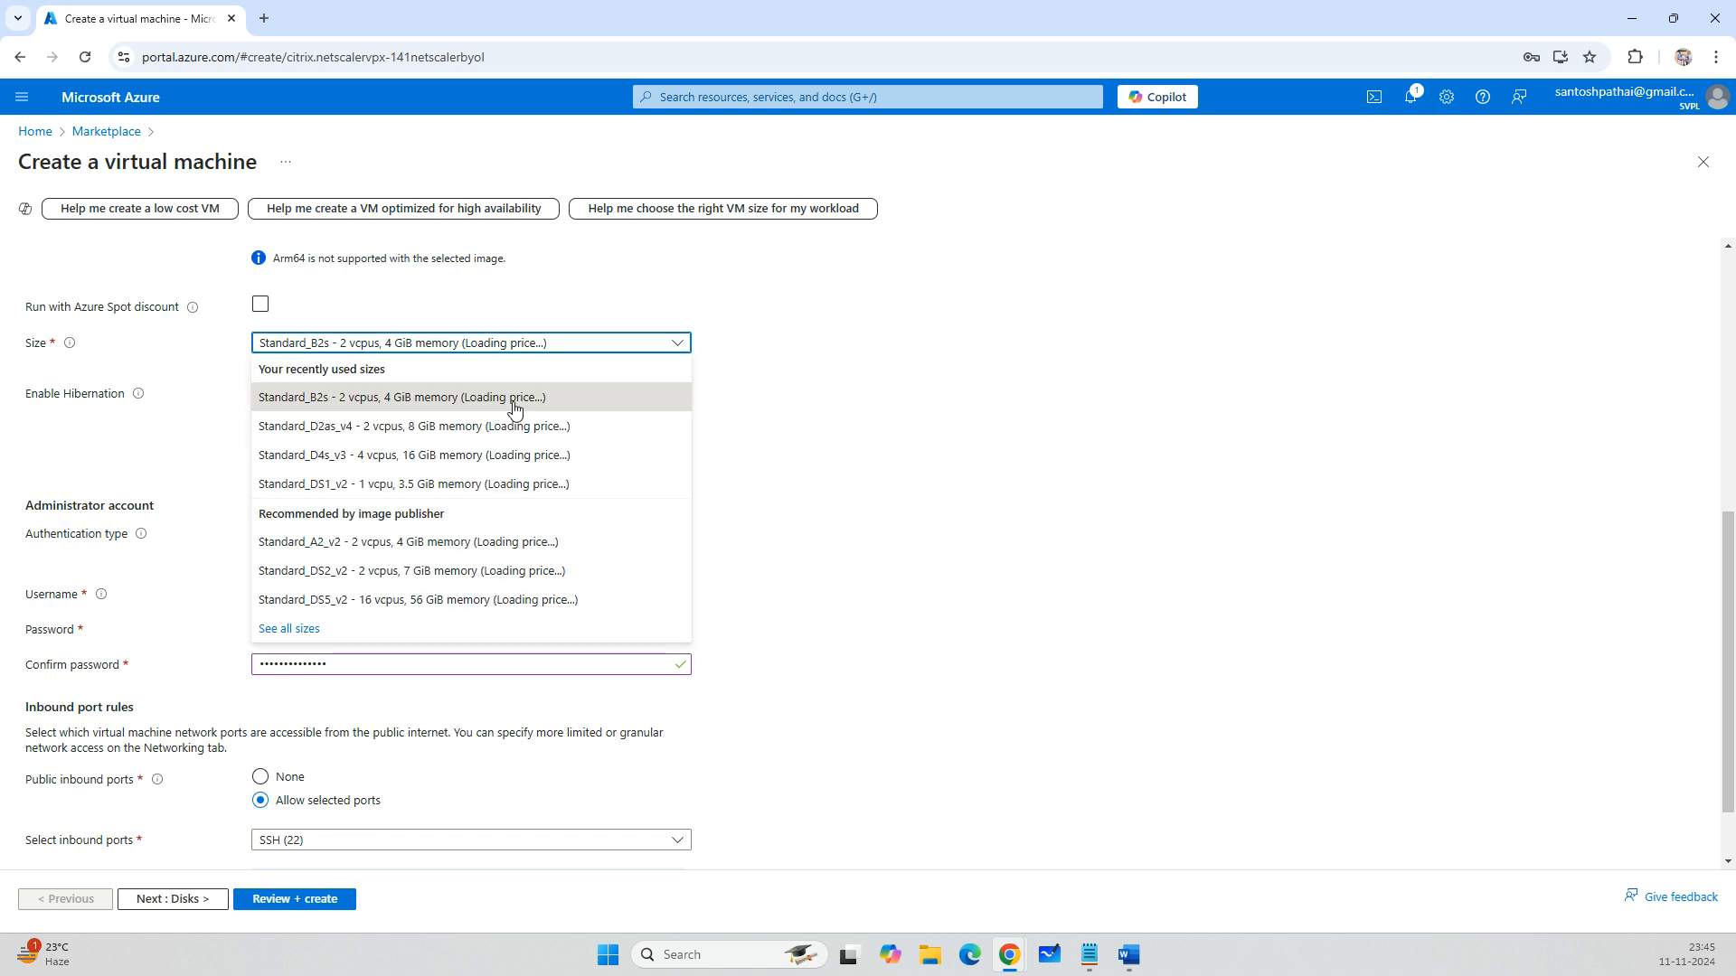
left_click(346, 397)
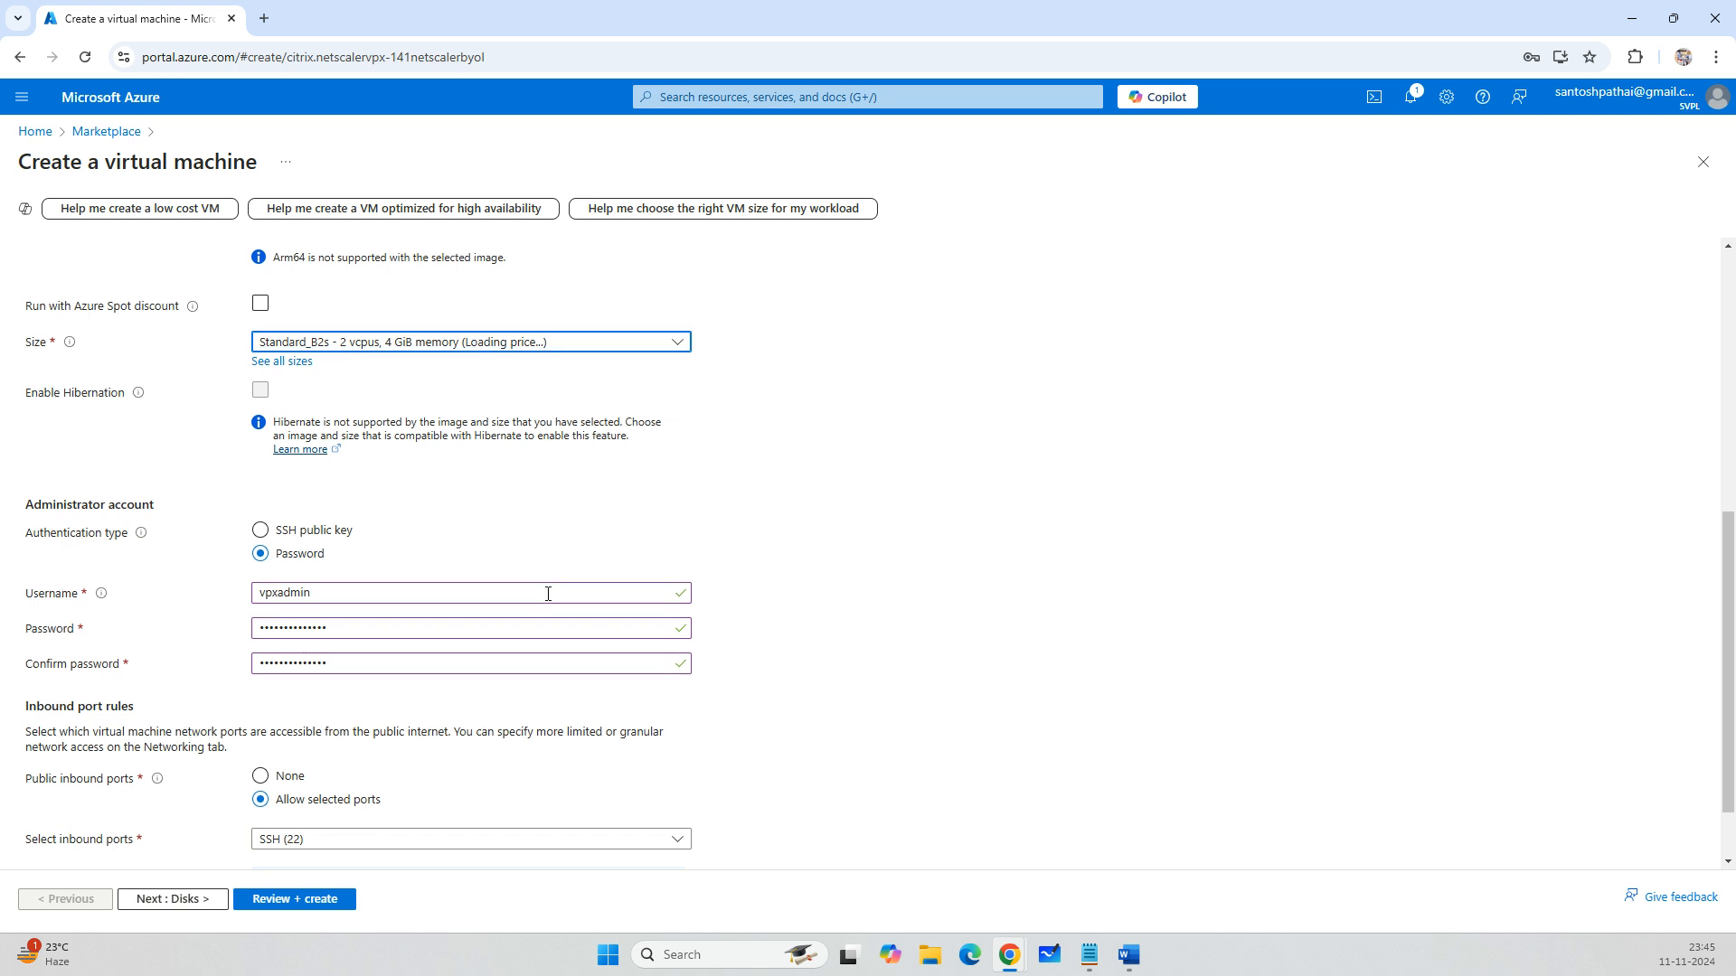
scroll(545, 584, "down", 1)
left_click(290, 754)
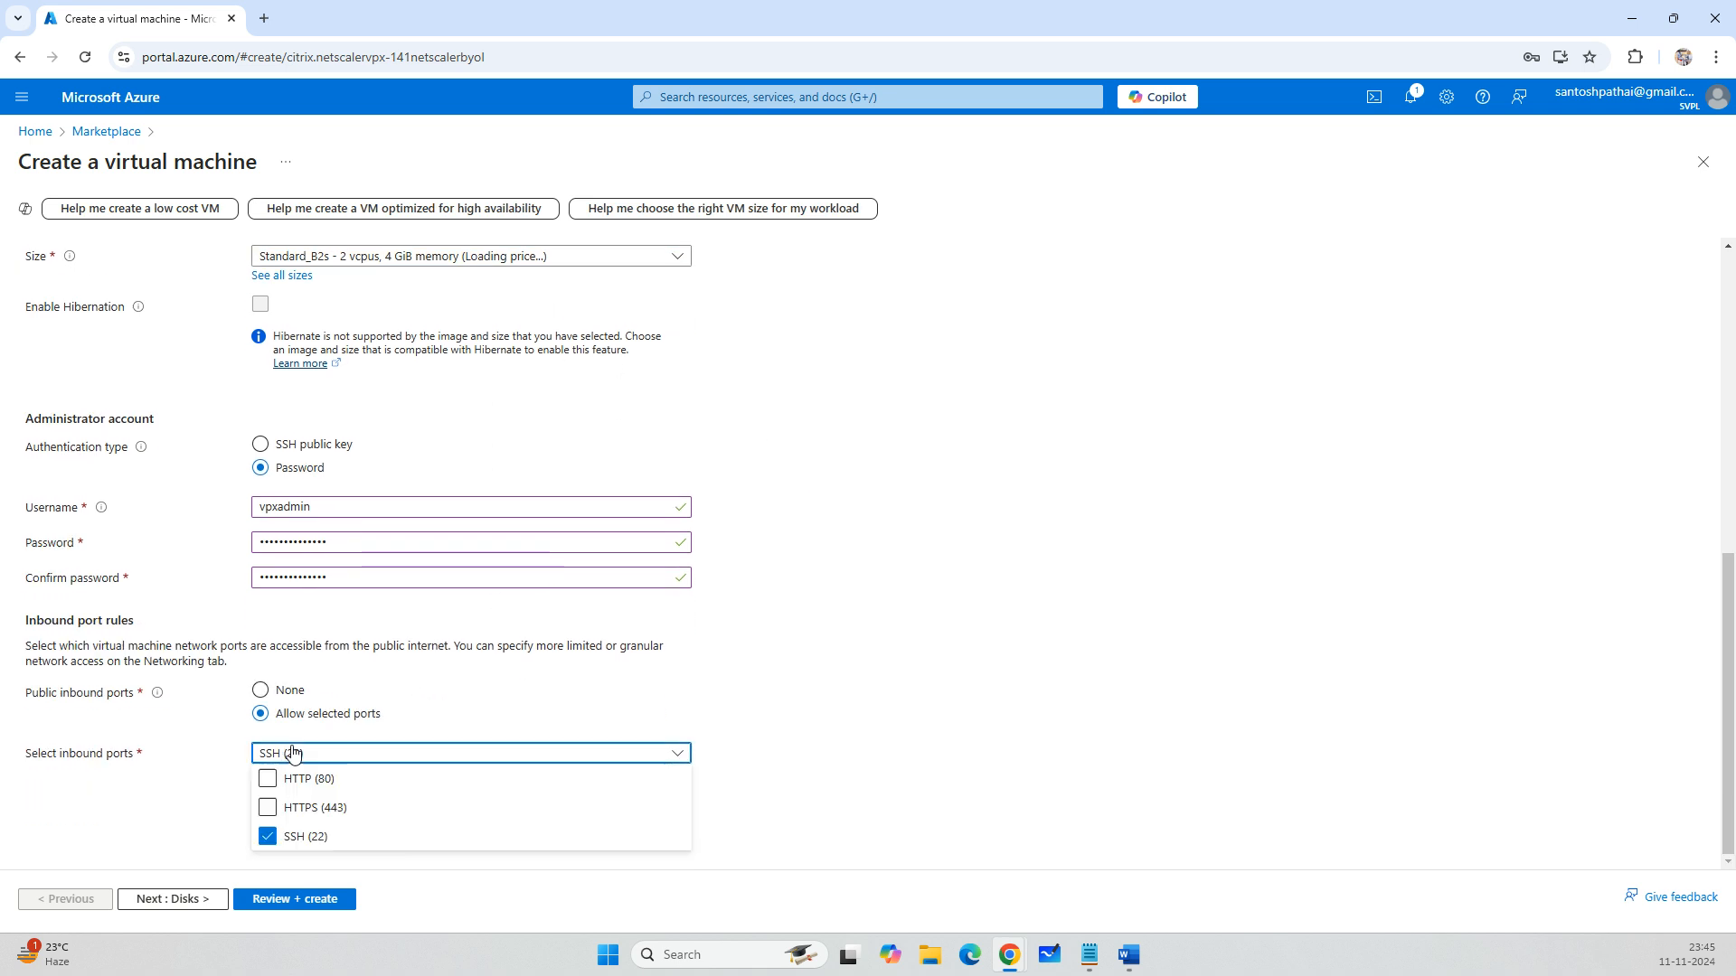
left_click(273, 813)
left_click(267, 778)
left_click(823, 731)
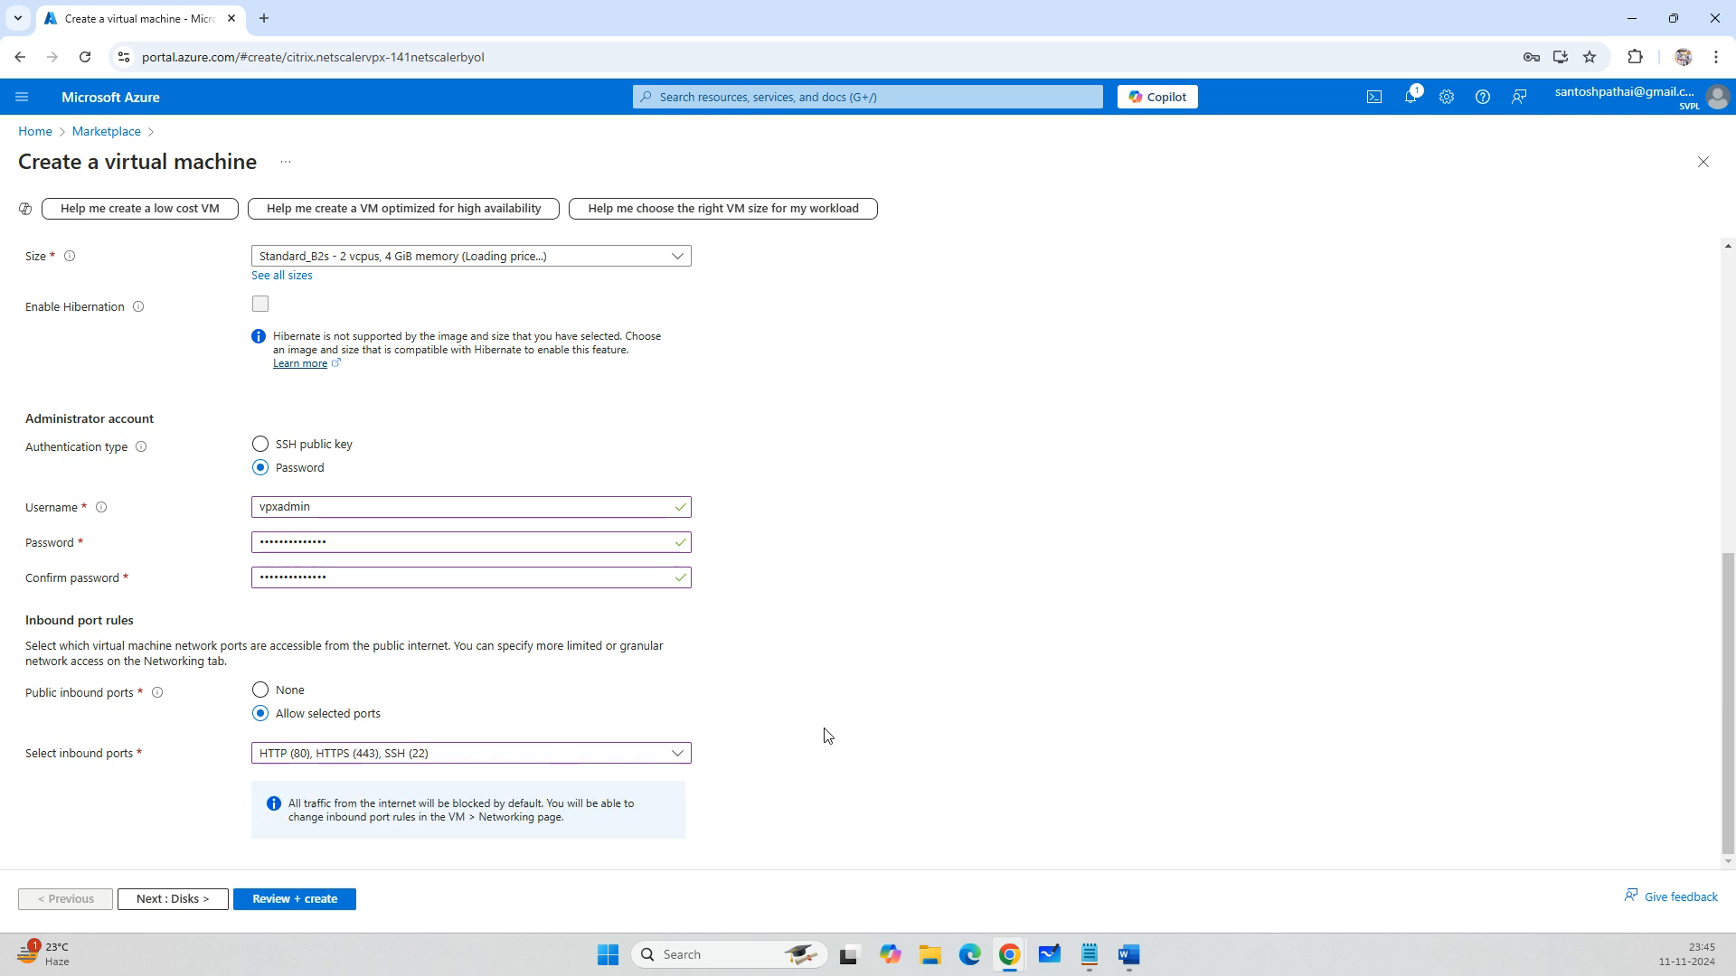
Set the OS disk type to locally-redundant Standard SSD and proceed to the networking settings.
left_click(181, 899)
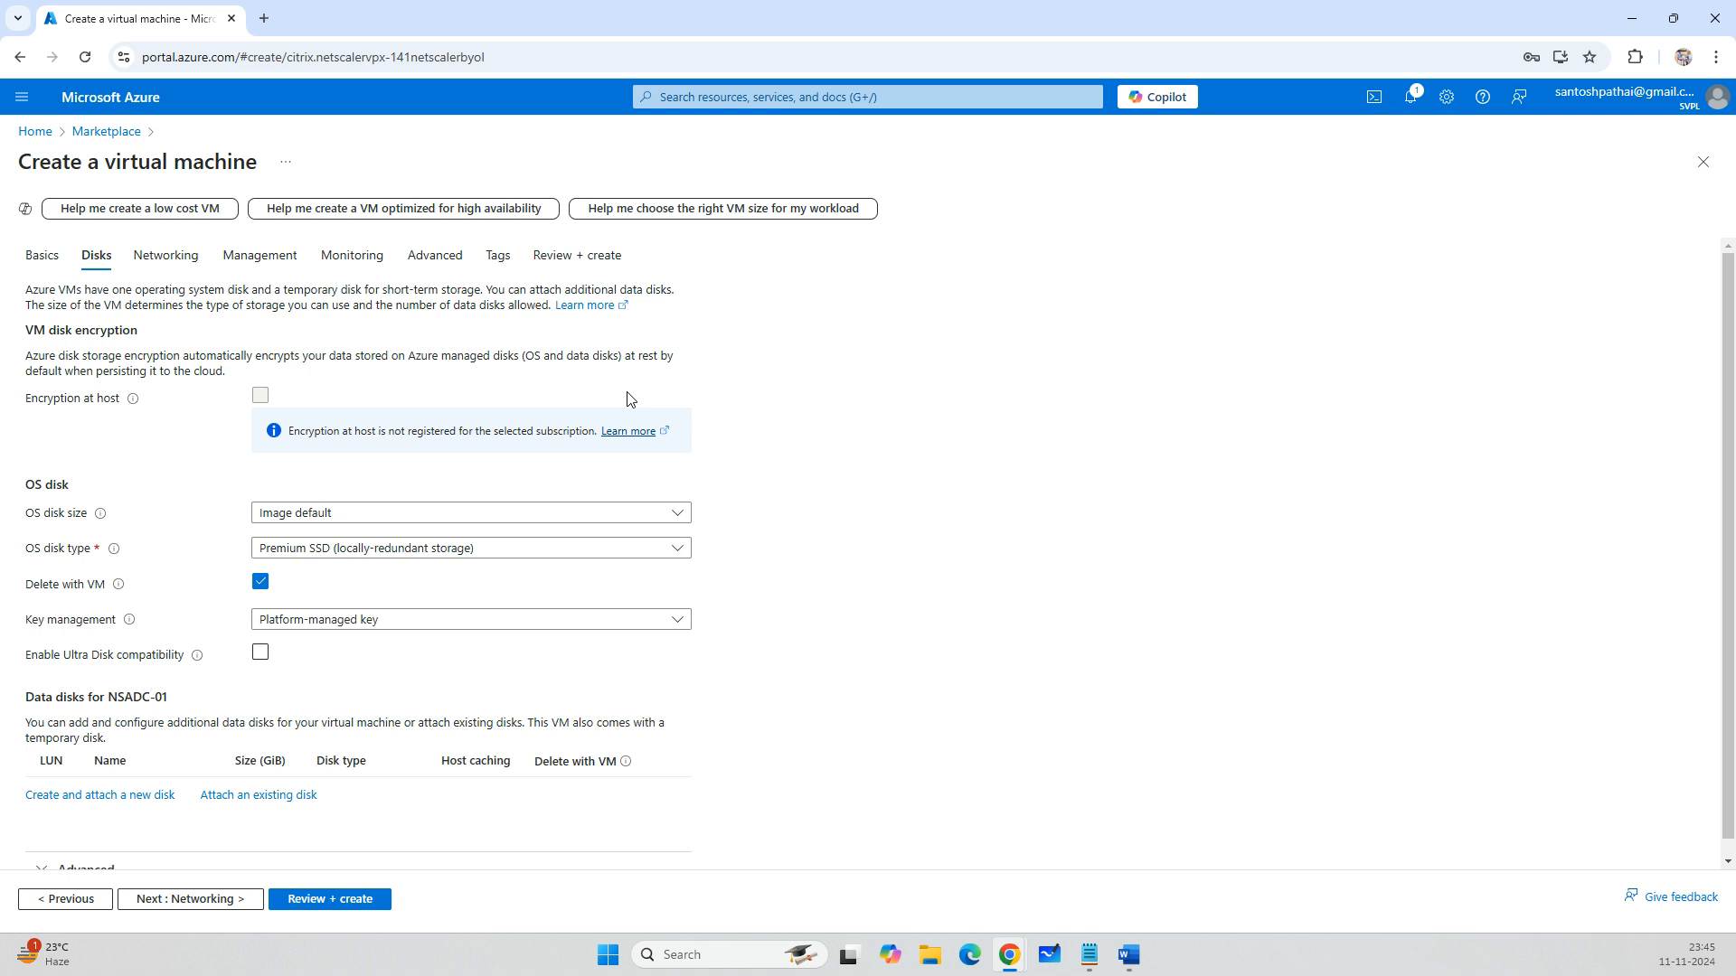
left_click(354, 554)
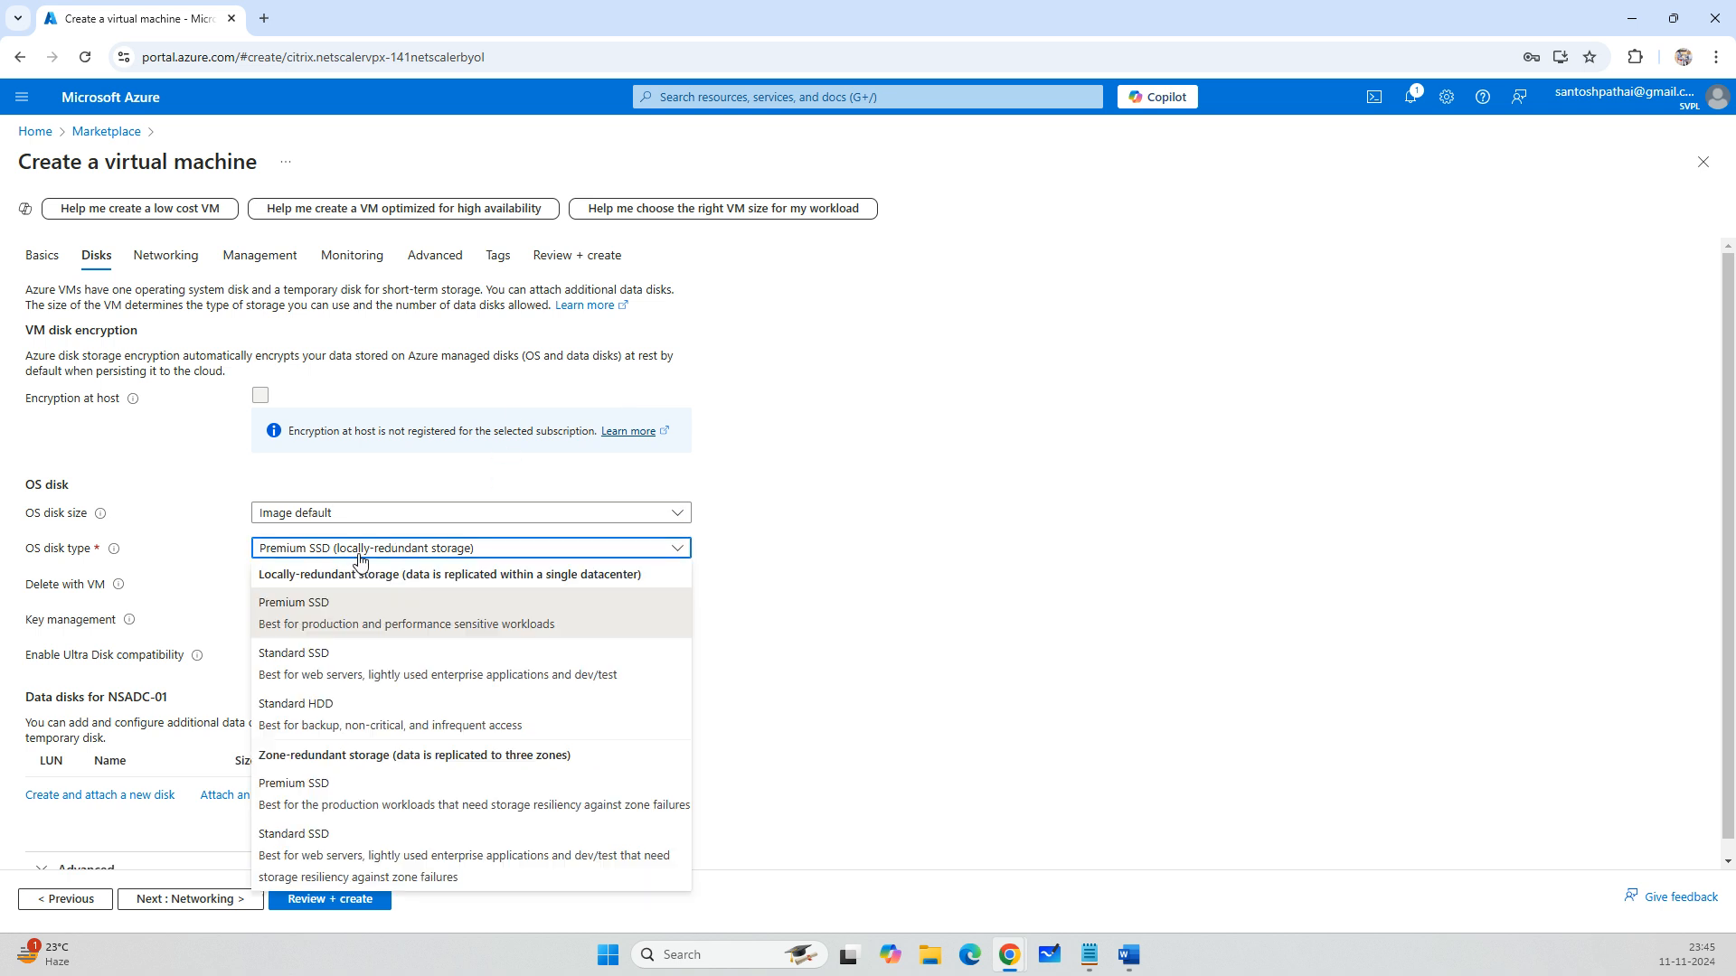
left_click(344, 669)
scroll(341, 736, "down", 1)
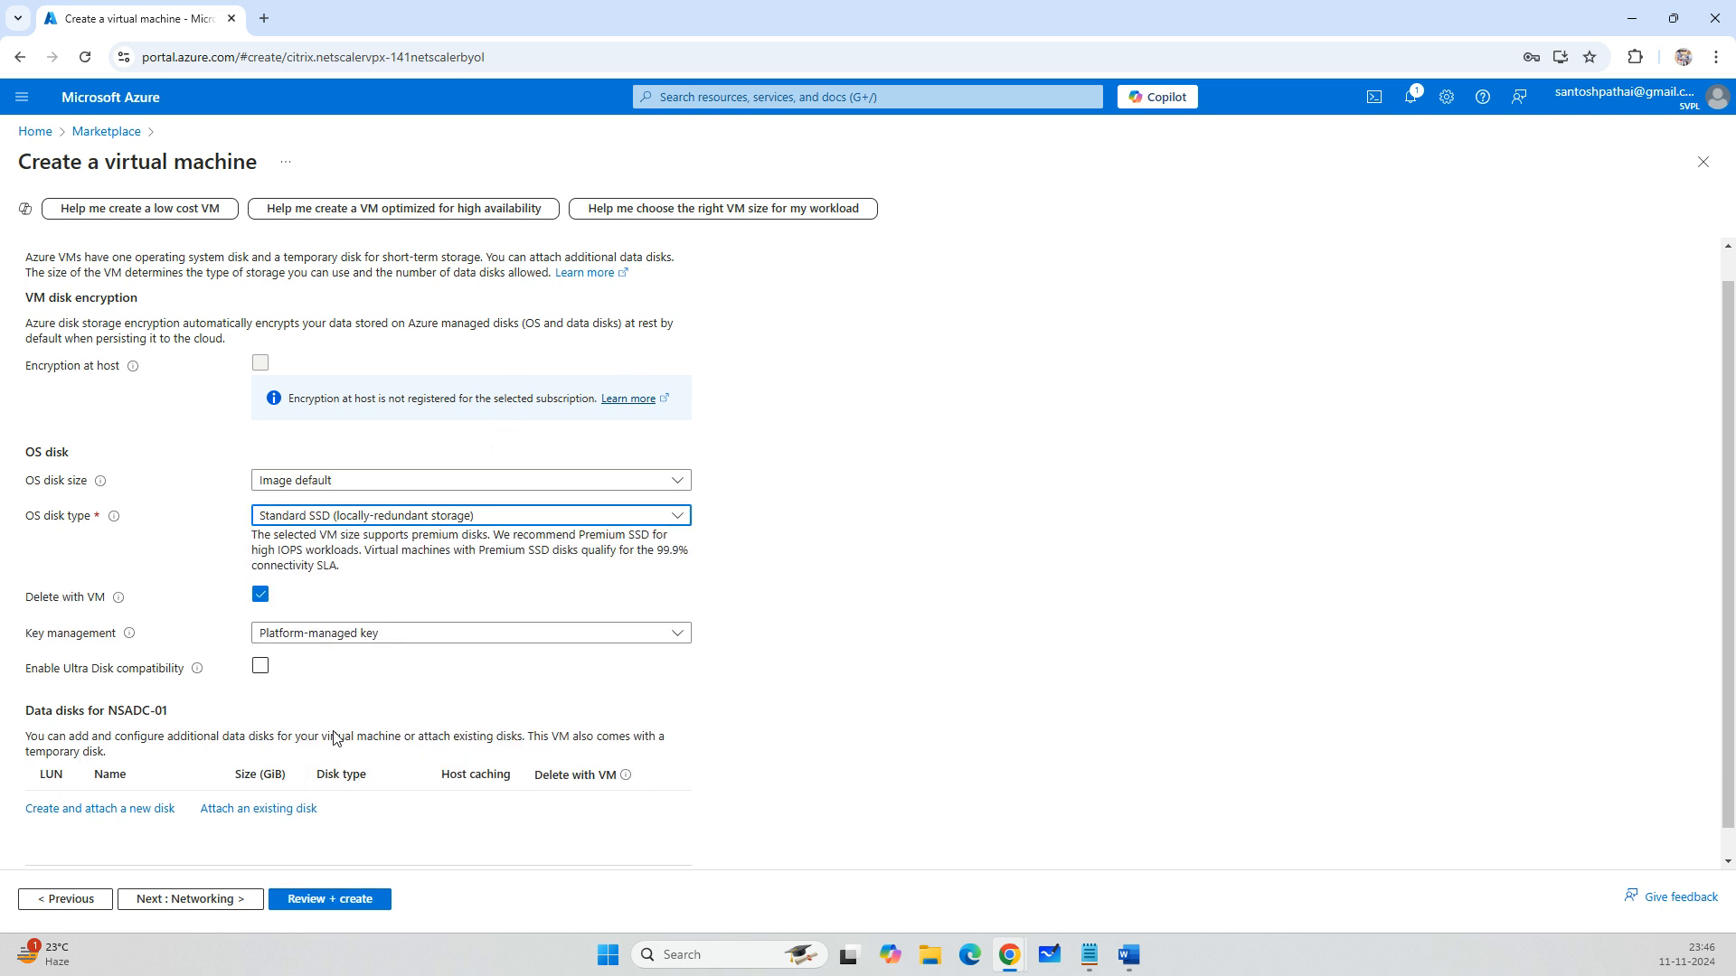
left_click(180, 898)
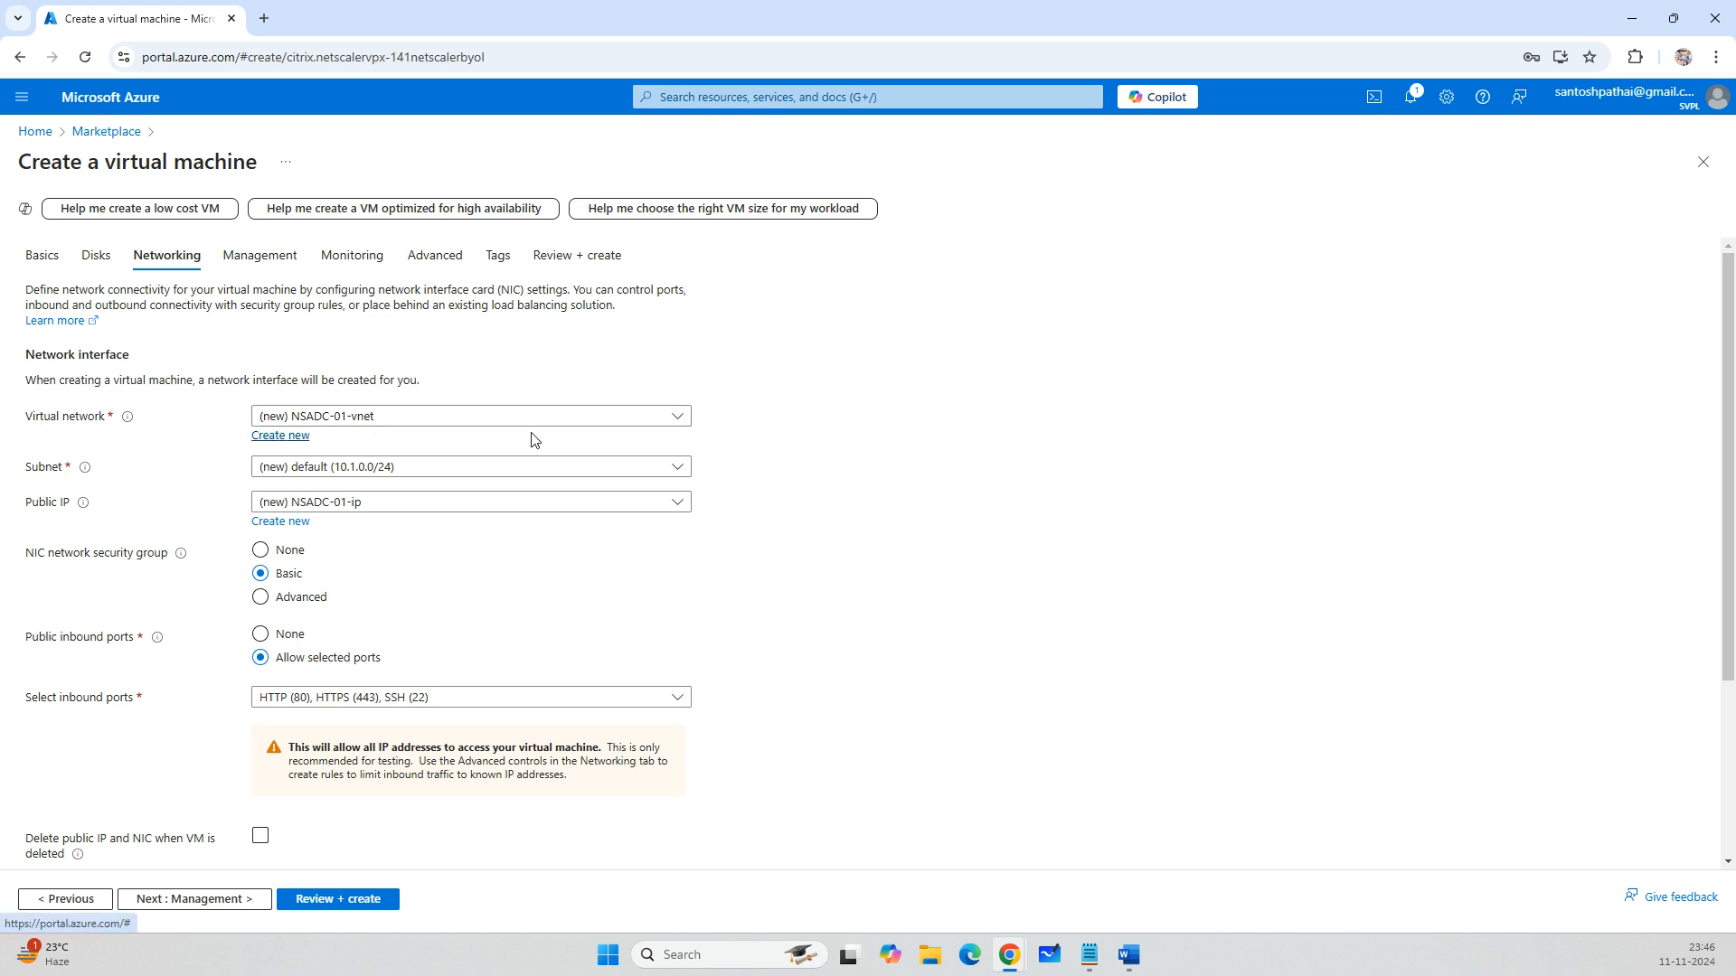
Create a new virtual network named NSvNET with its default subnet renamed to SubnetA for the virtual machine.
left_click(280, 436)
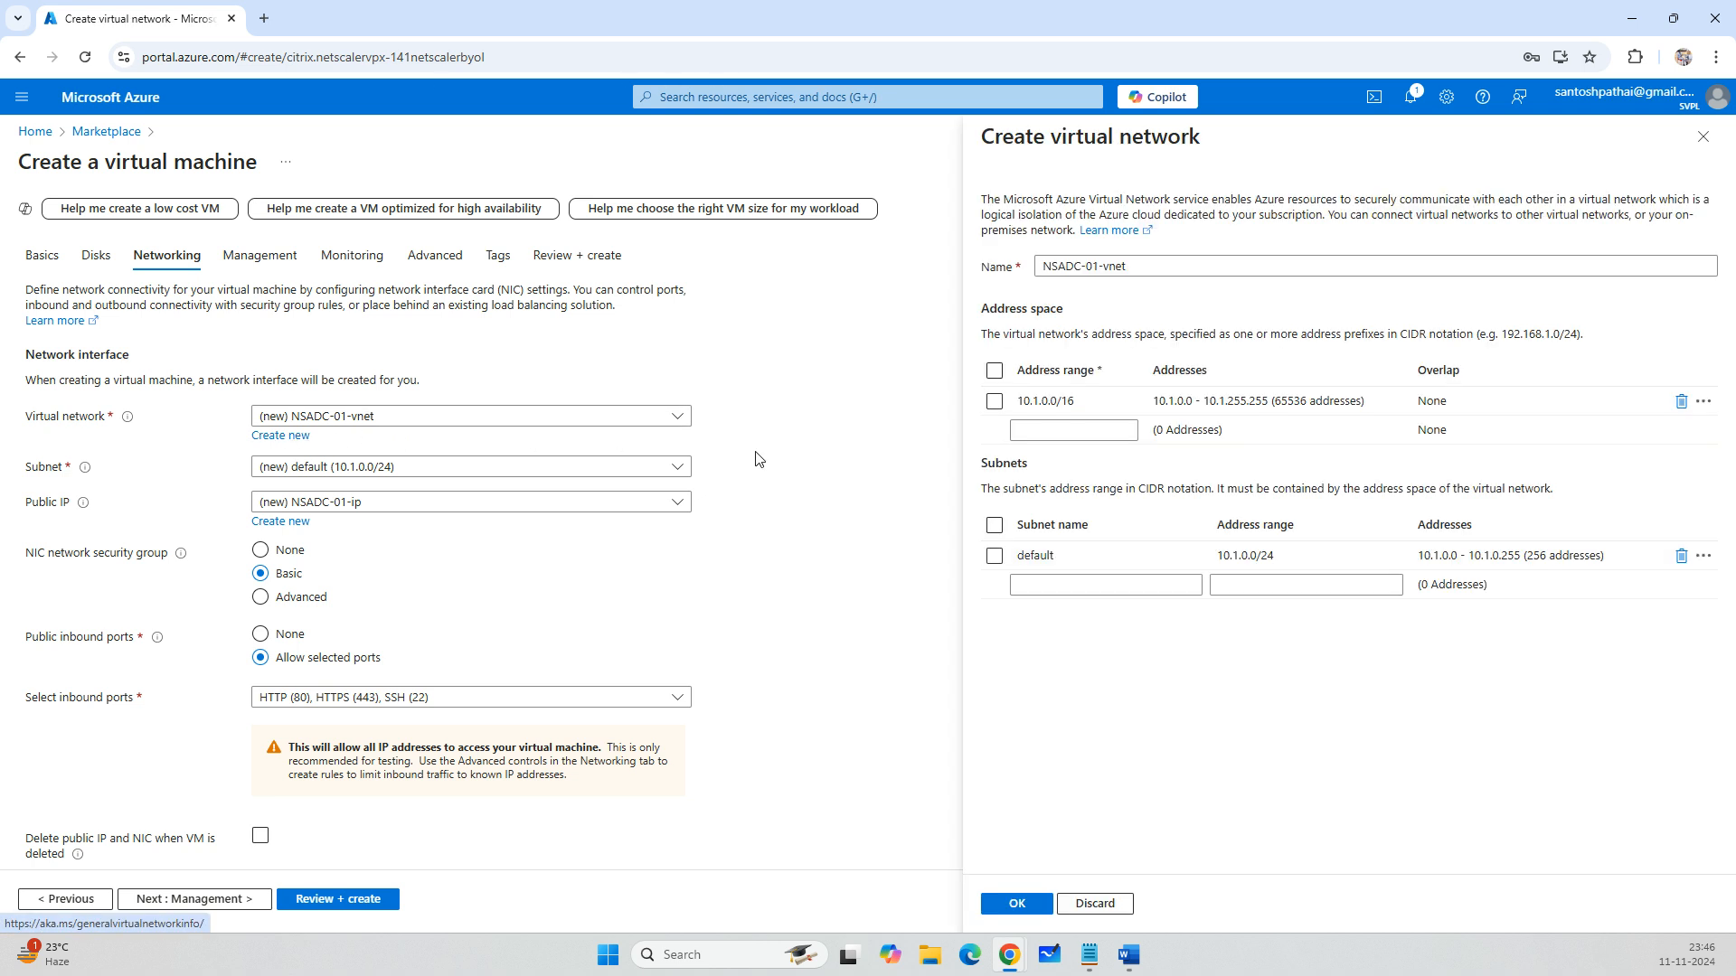
triple_click(1136, 267)
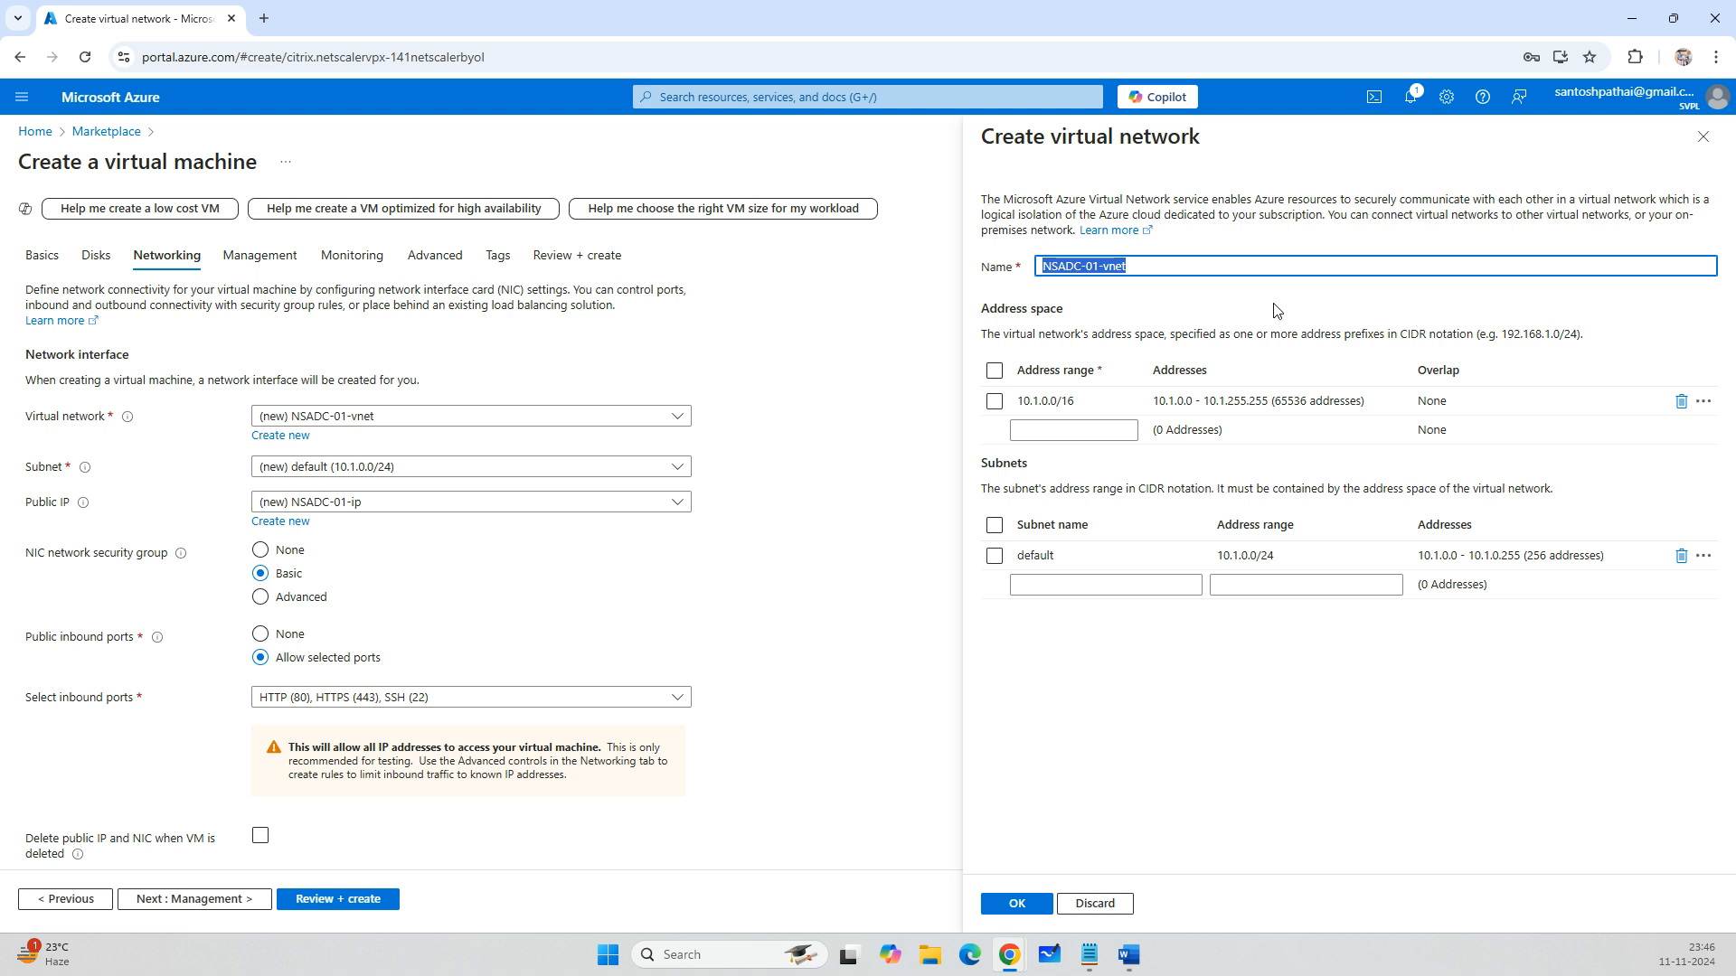
type("NSvNET")
double_click(1072, 552)
type("Su")
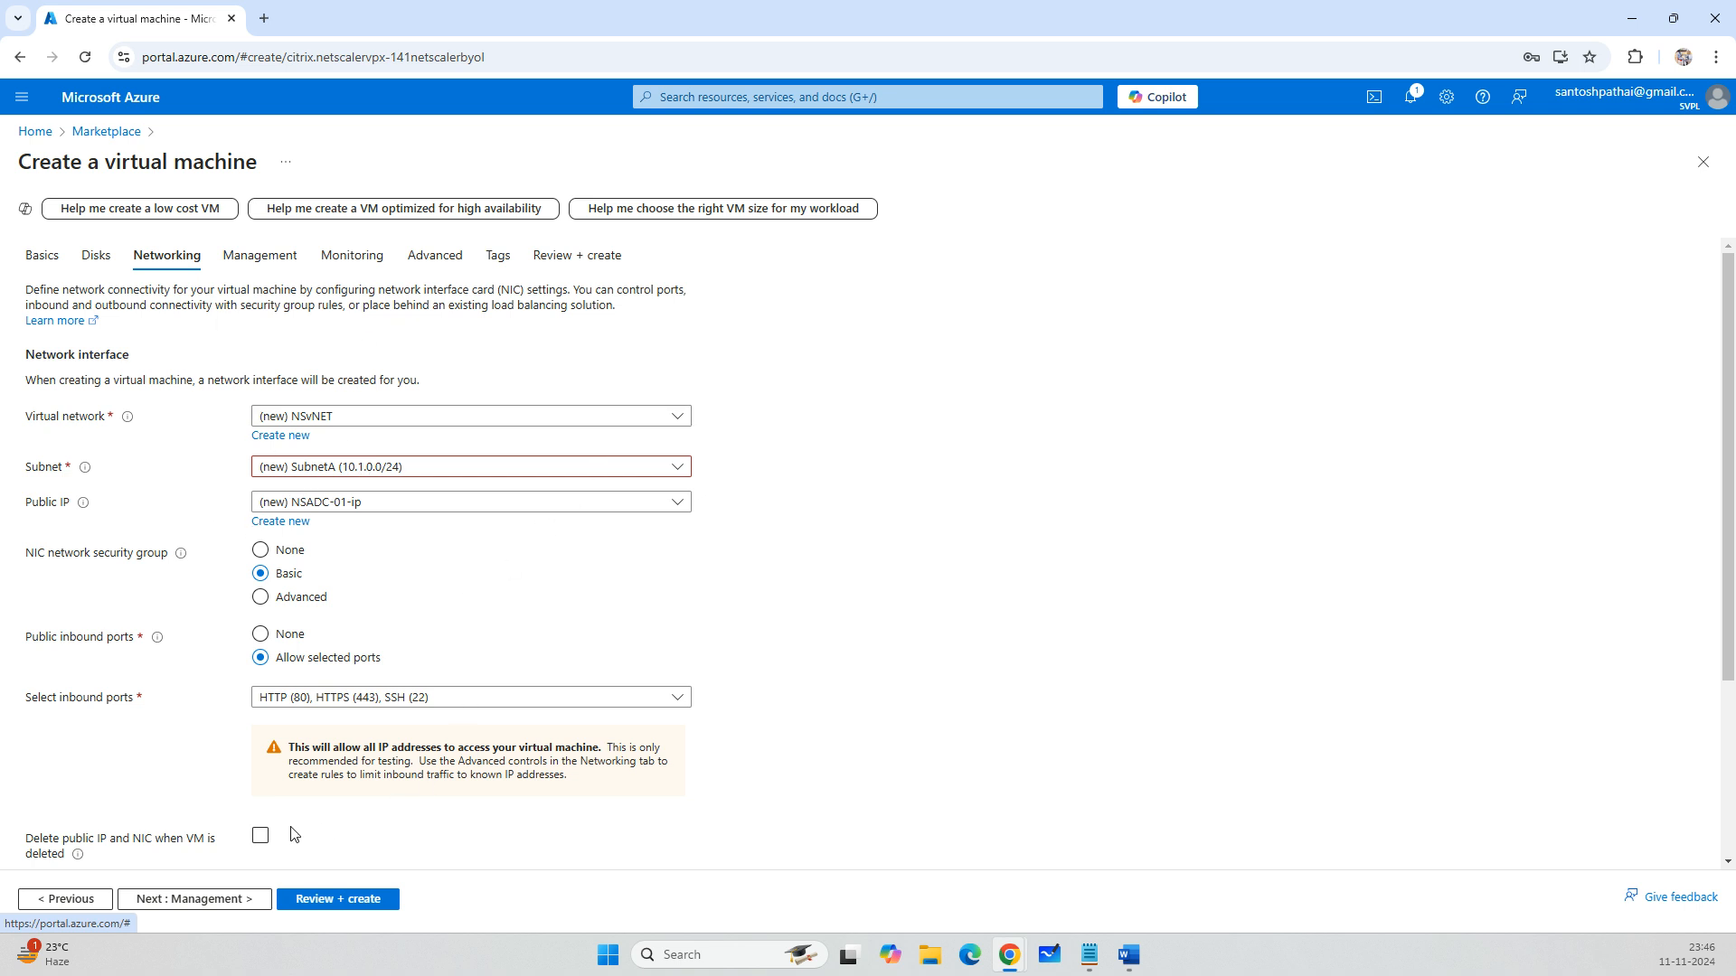
Enable deletion of the public IP and NIC together with the VM and proceed to the management settings.
left_click(262, 838)
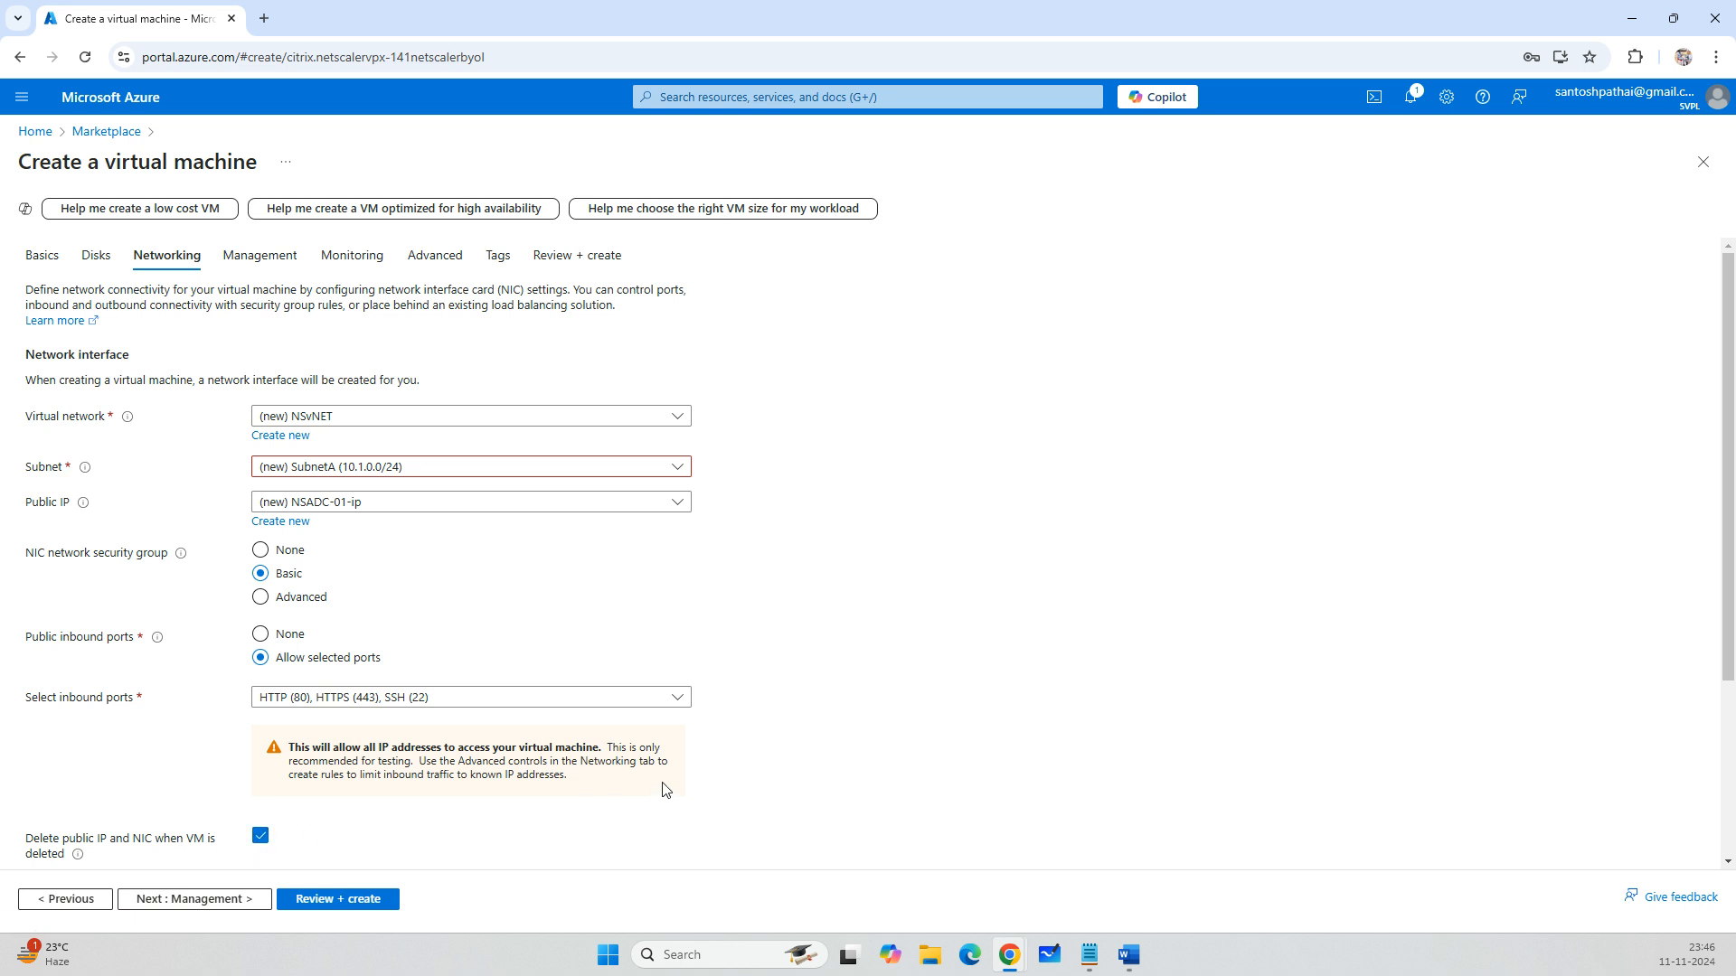
scroll(608, 633, "down", 3)
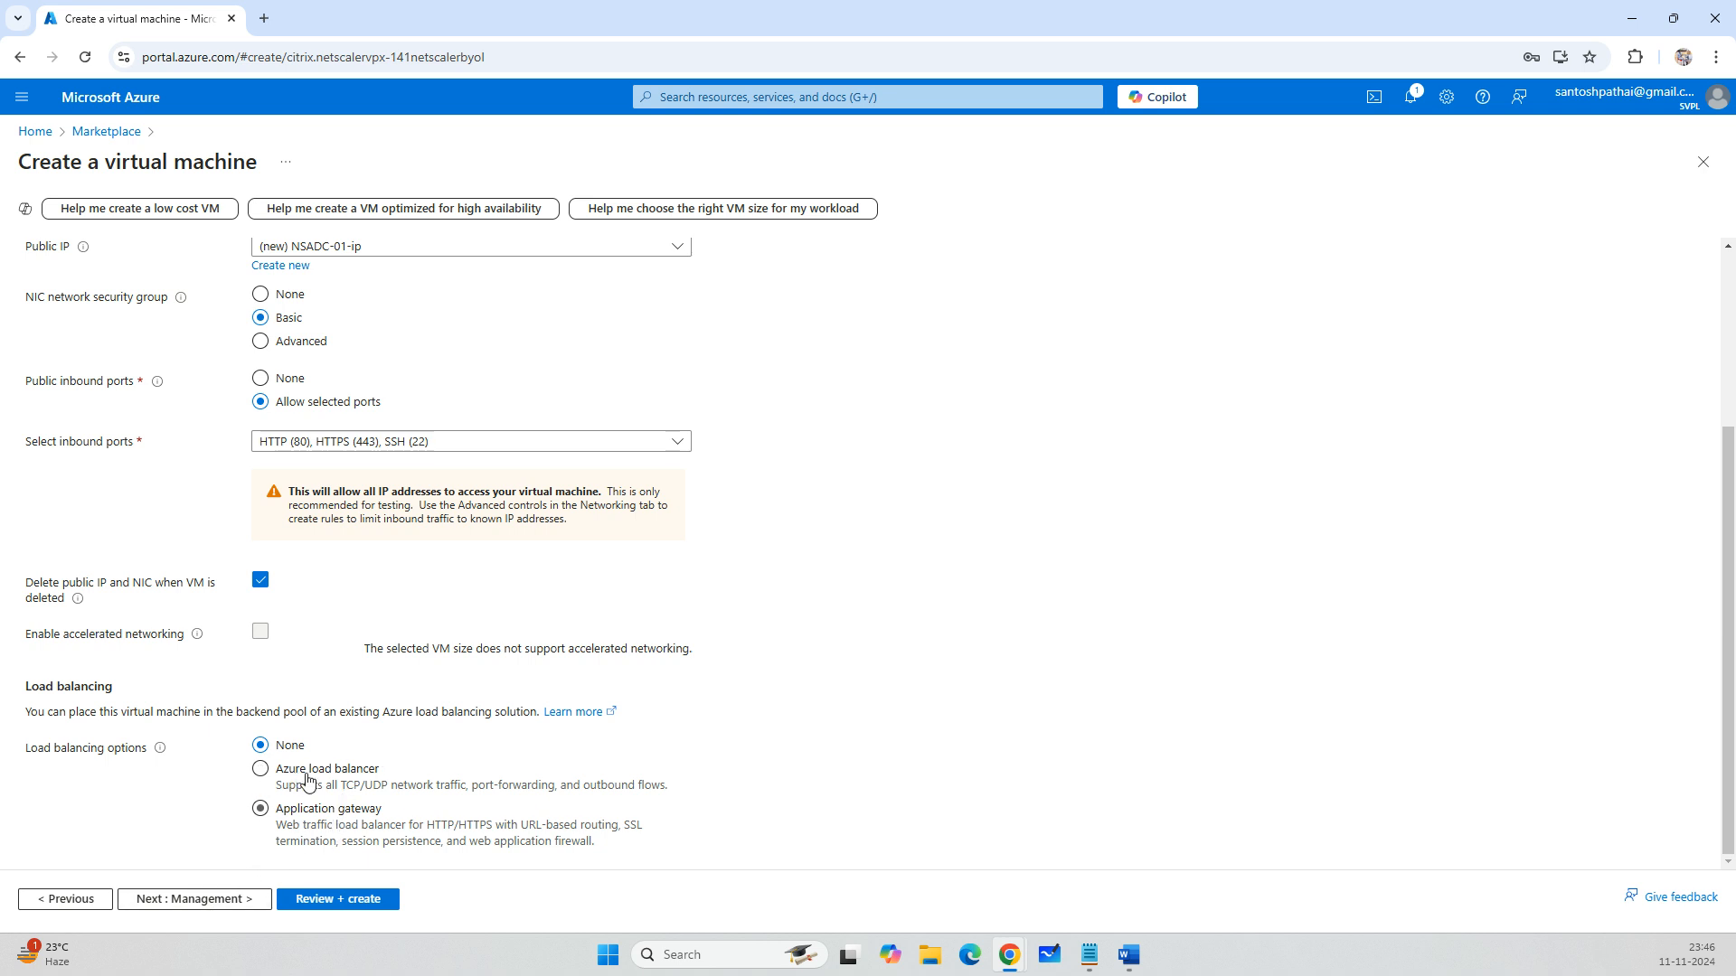
left_click(214, 899)
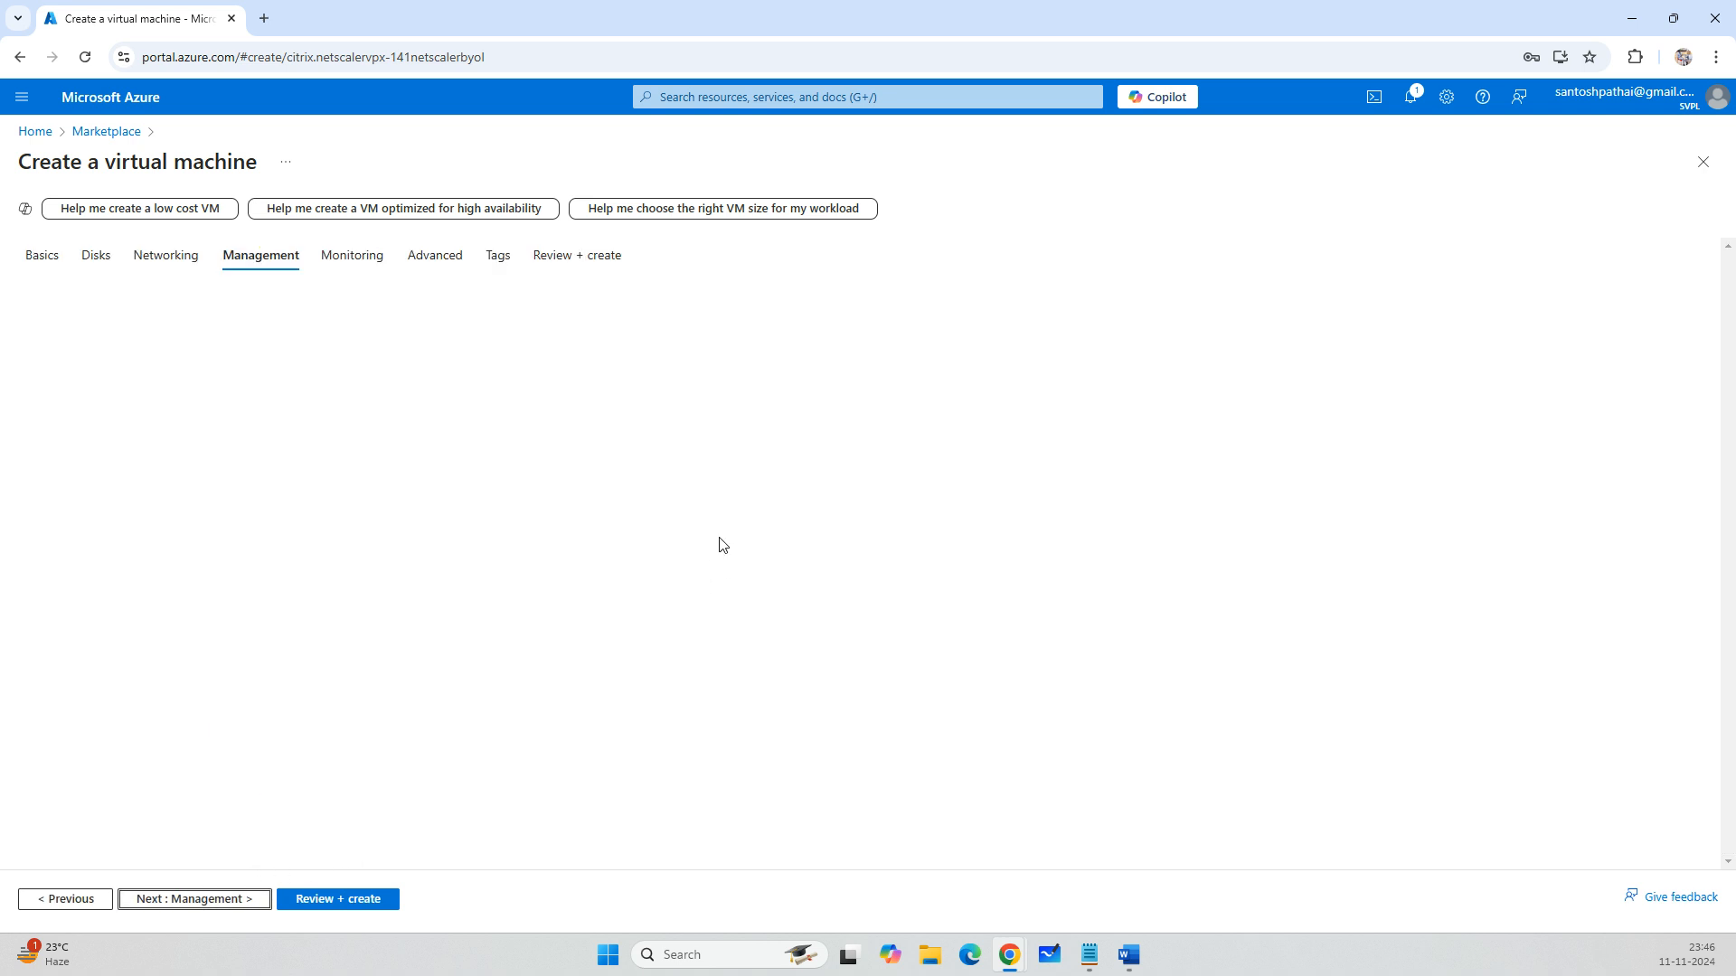
Set the auto-shutdown time zone to (UTC+05:30) Chennai, Kolkata, Mumbai, New Delhi.
scroll(845, 392, "down", 1)
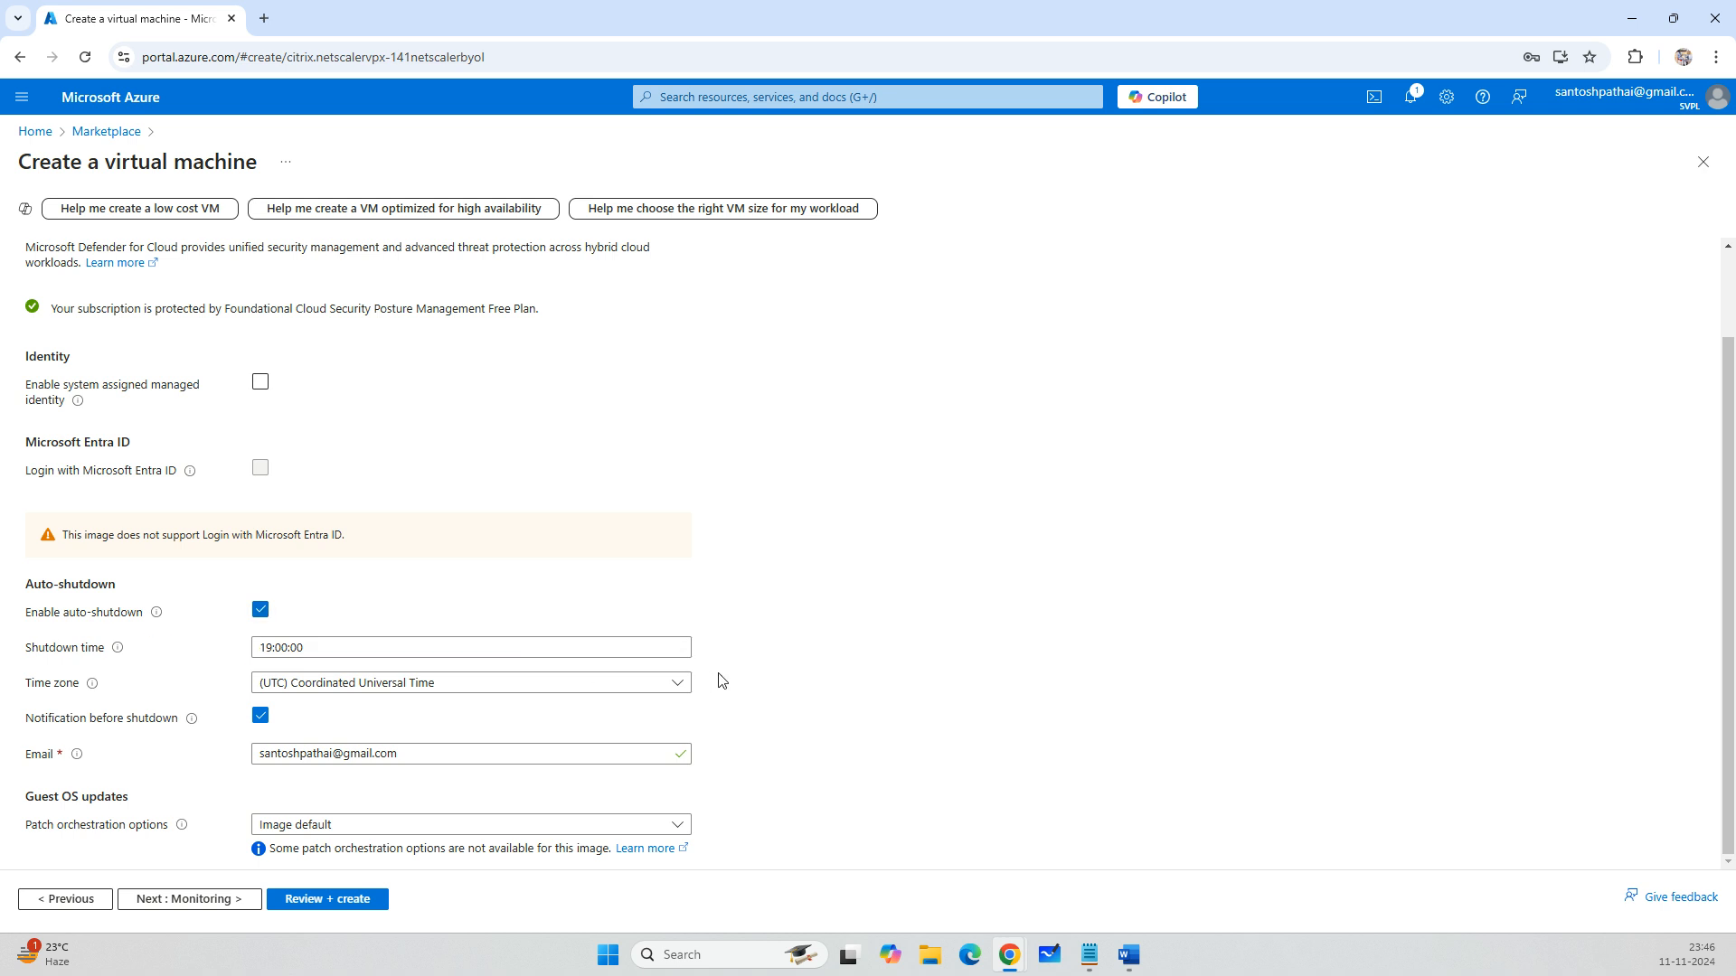
left_click(676, 682)
left_click_drag(685, 401, 681, 534)
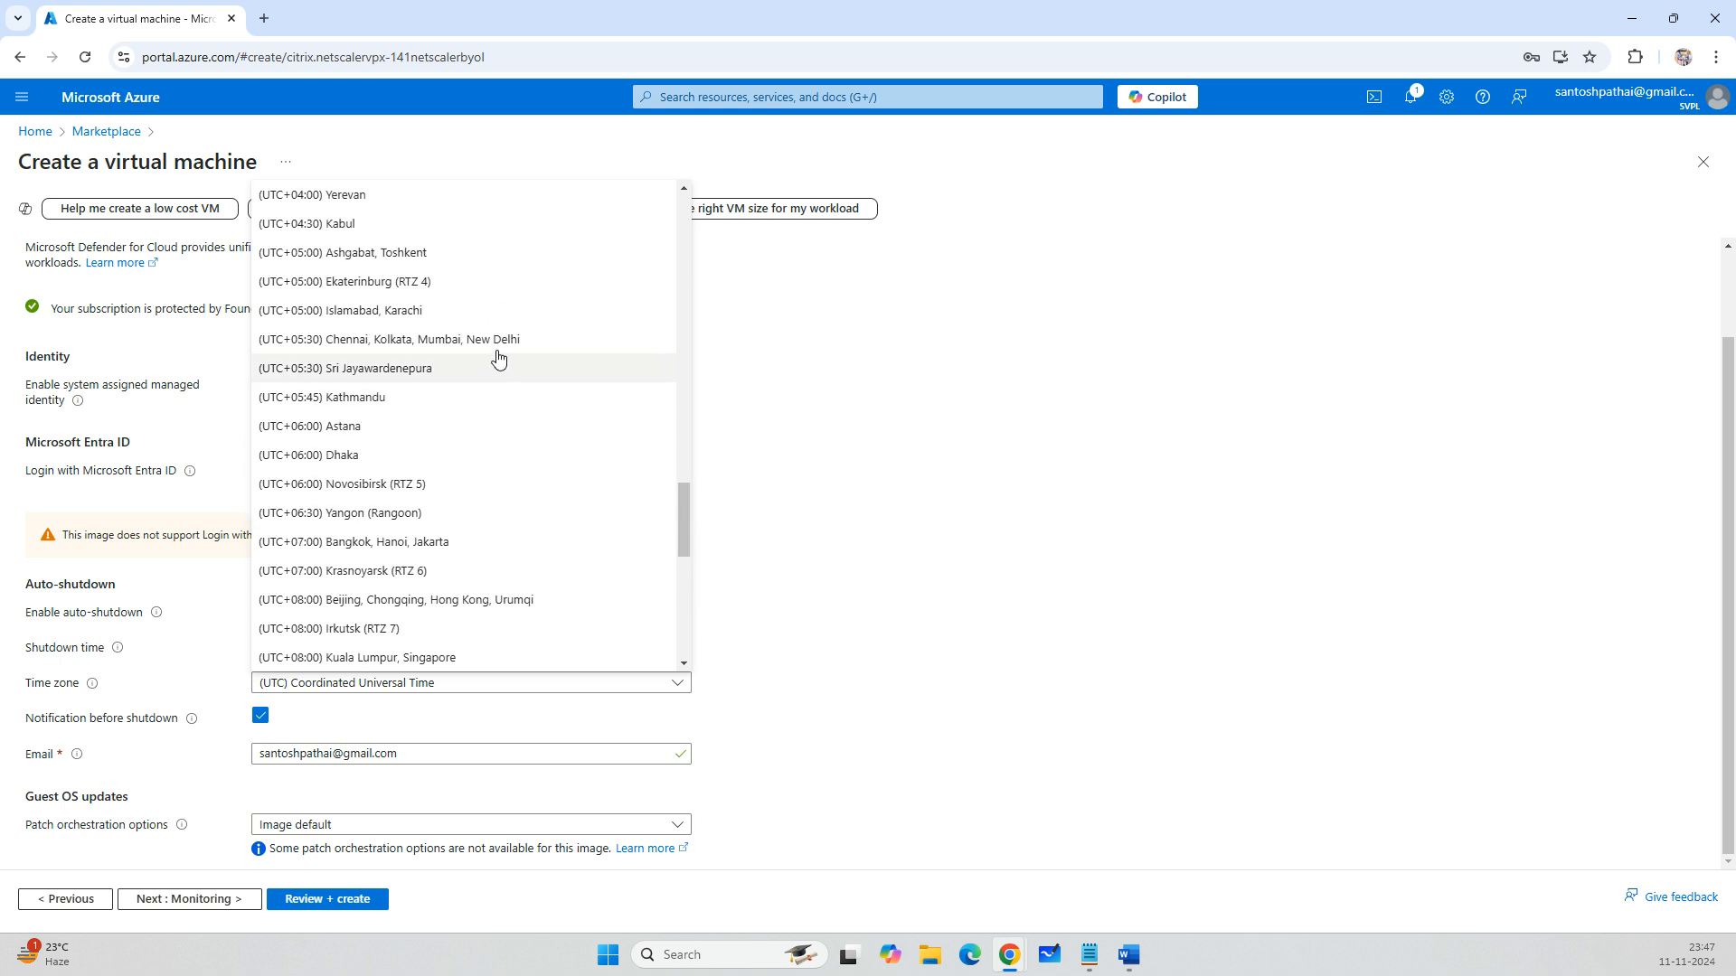
left_click(492, 338)
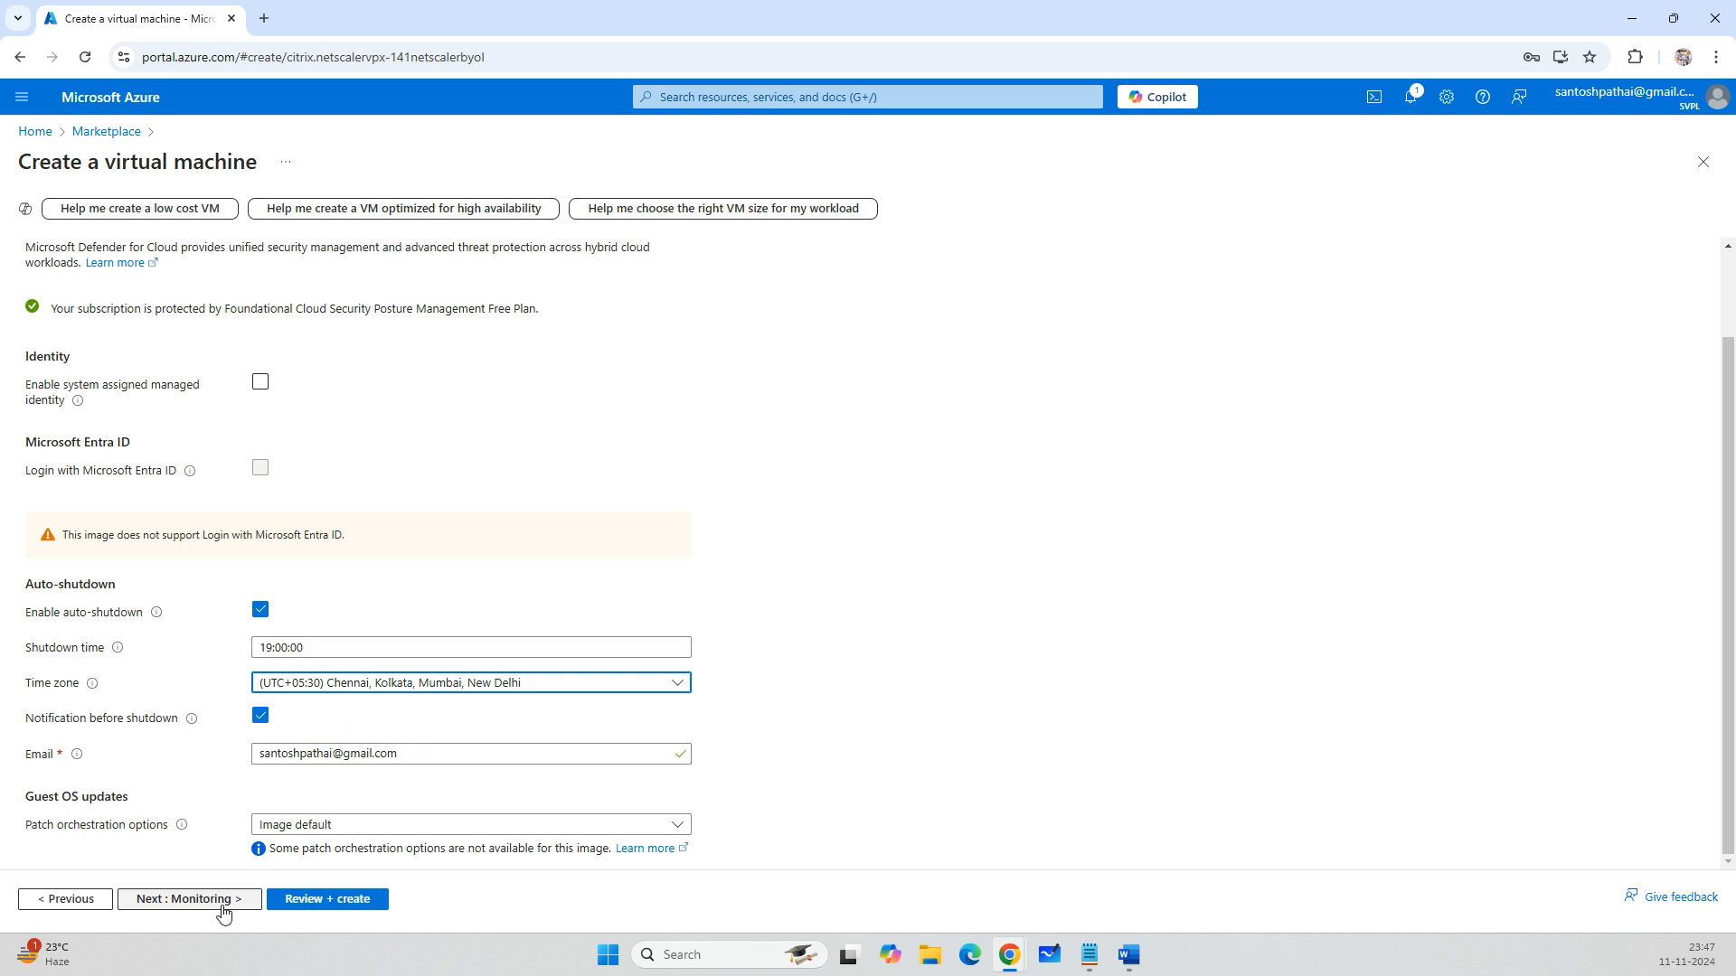
Validate and review the NSADC-01 configuration, and create the virtual machine to start its deployment.
left_click(312, 902)
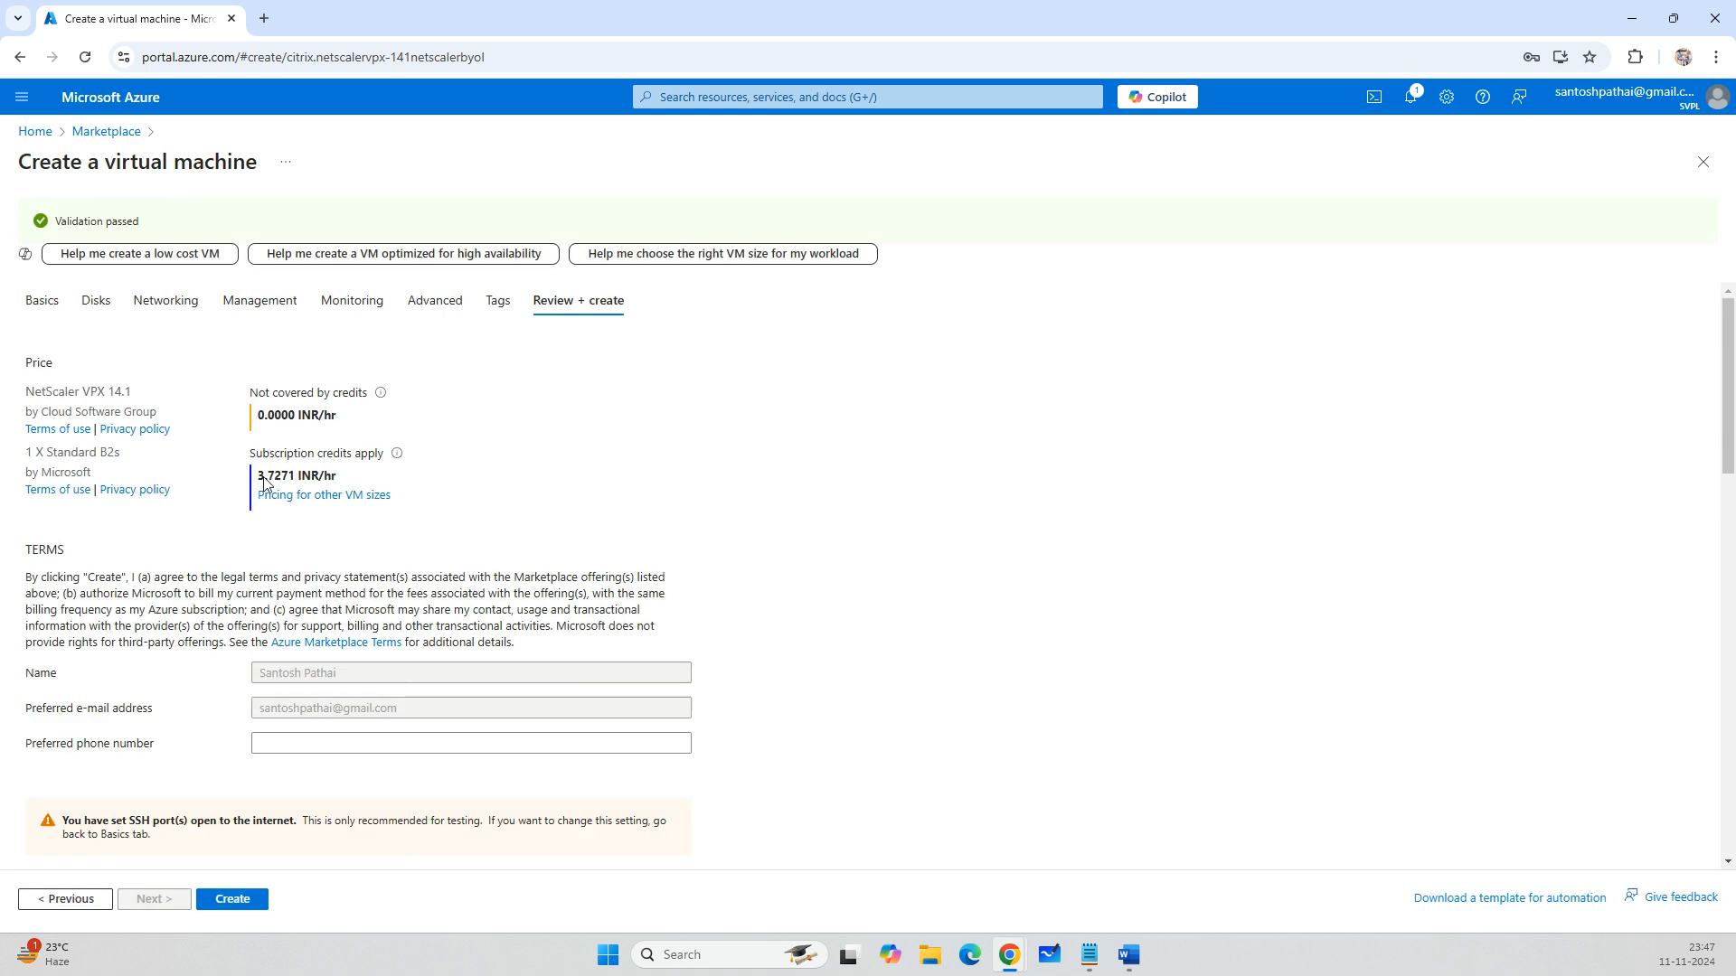
scroll(469, 610, "down", 2)
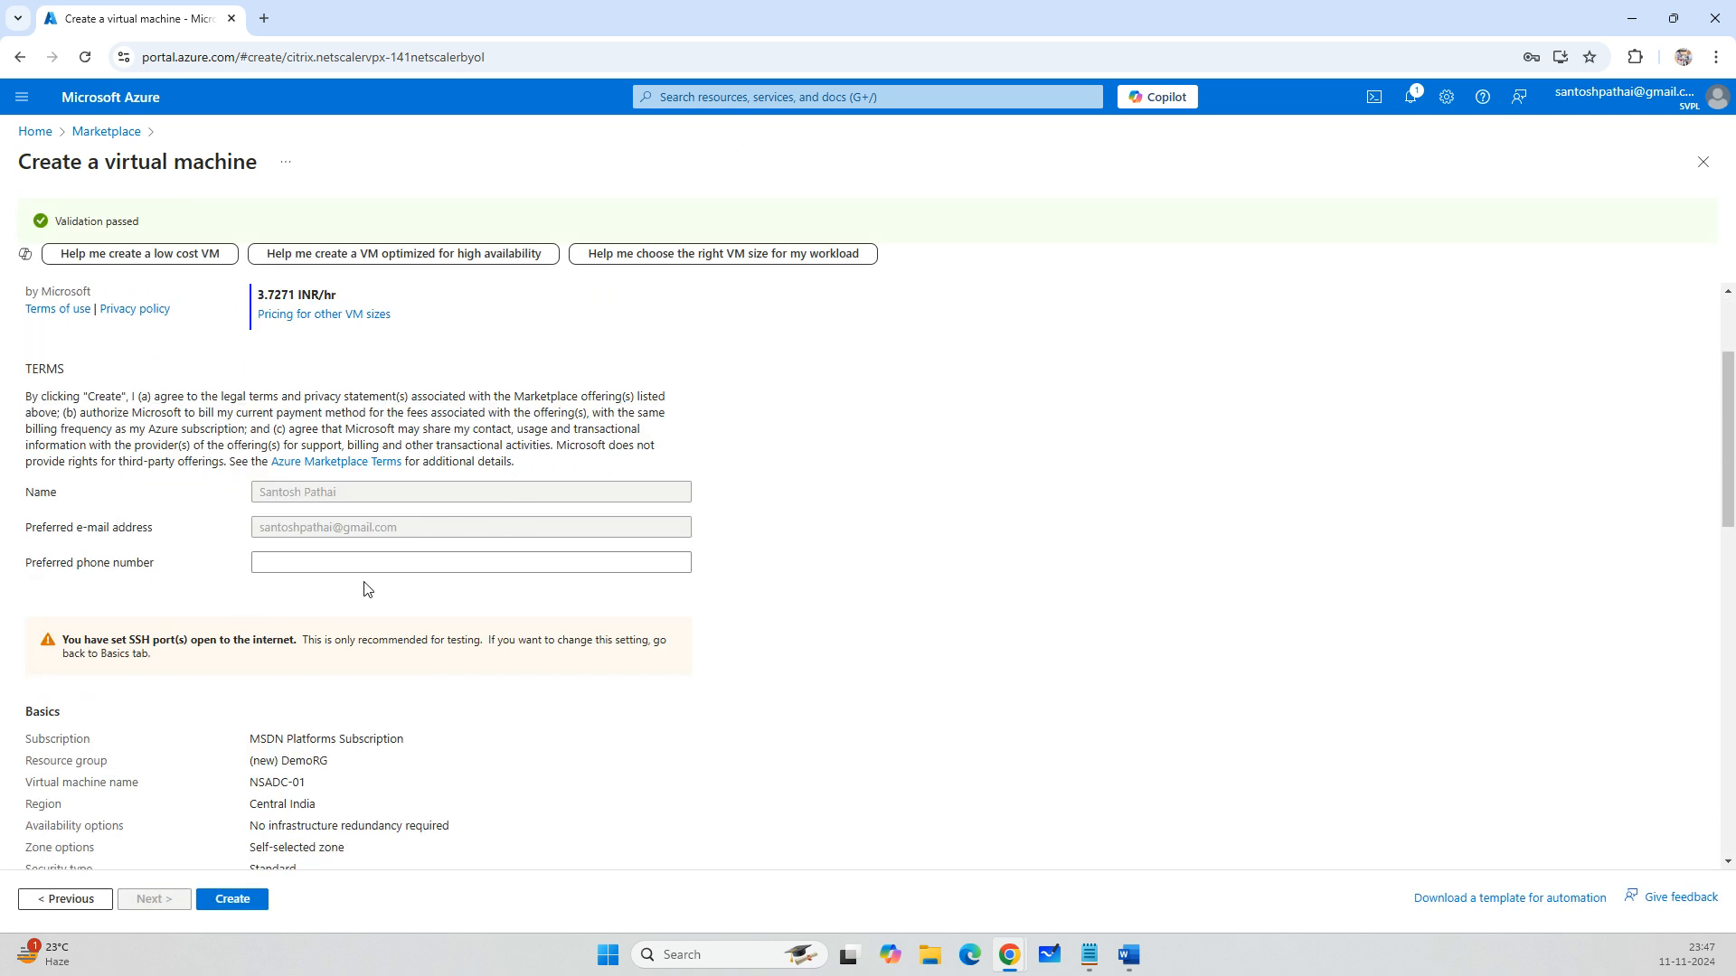
scroll(314, 597, "down", 4)
scroll(285, 689, "down", 4)
left_click(238, 898)
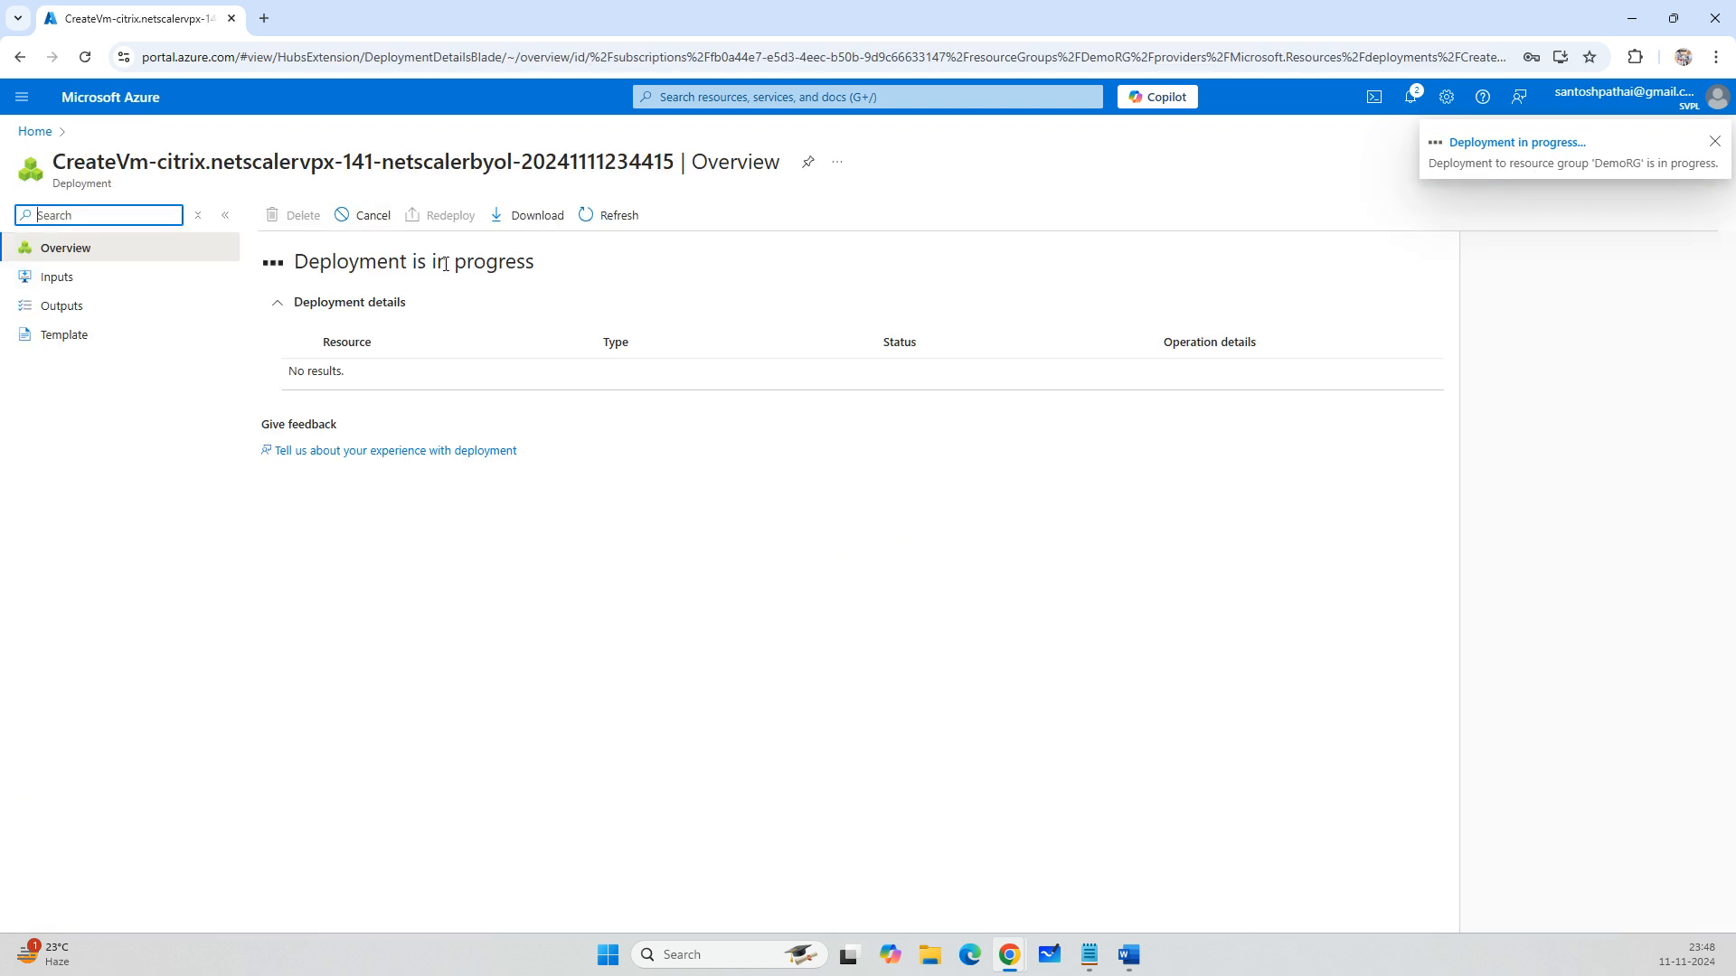
Open the Azure portal home in a second browser tab, signing in with the personal account already in use.
left_click(264, 18)
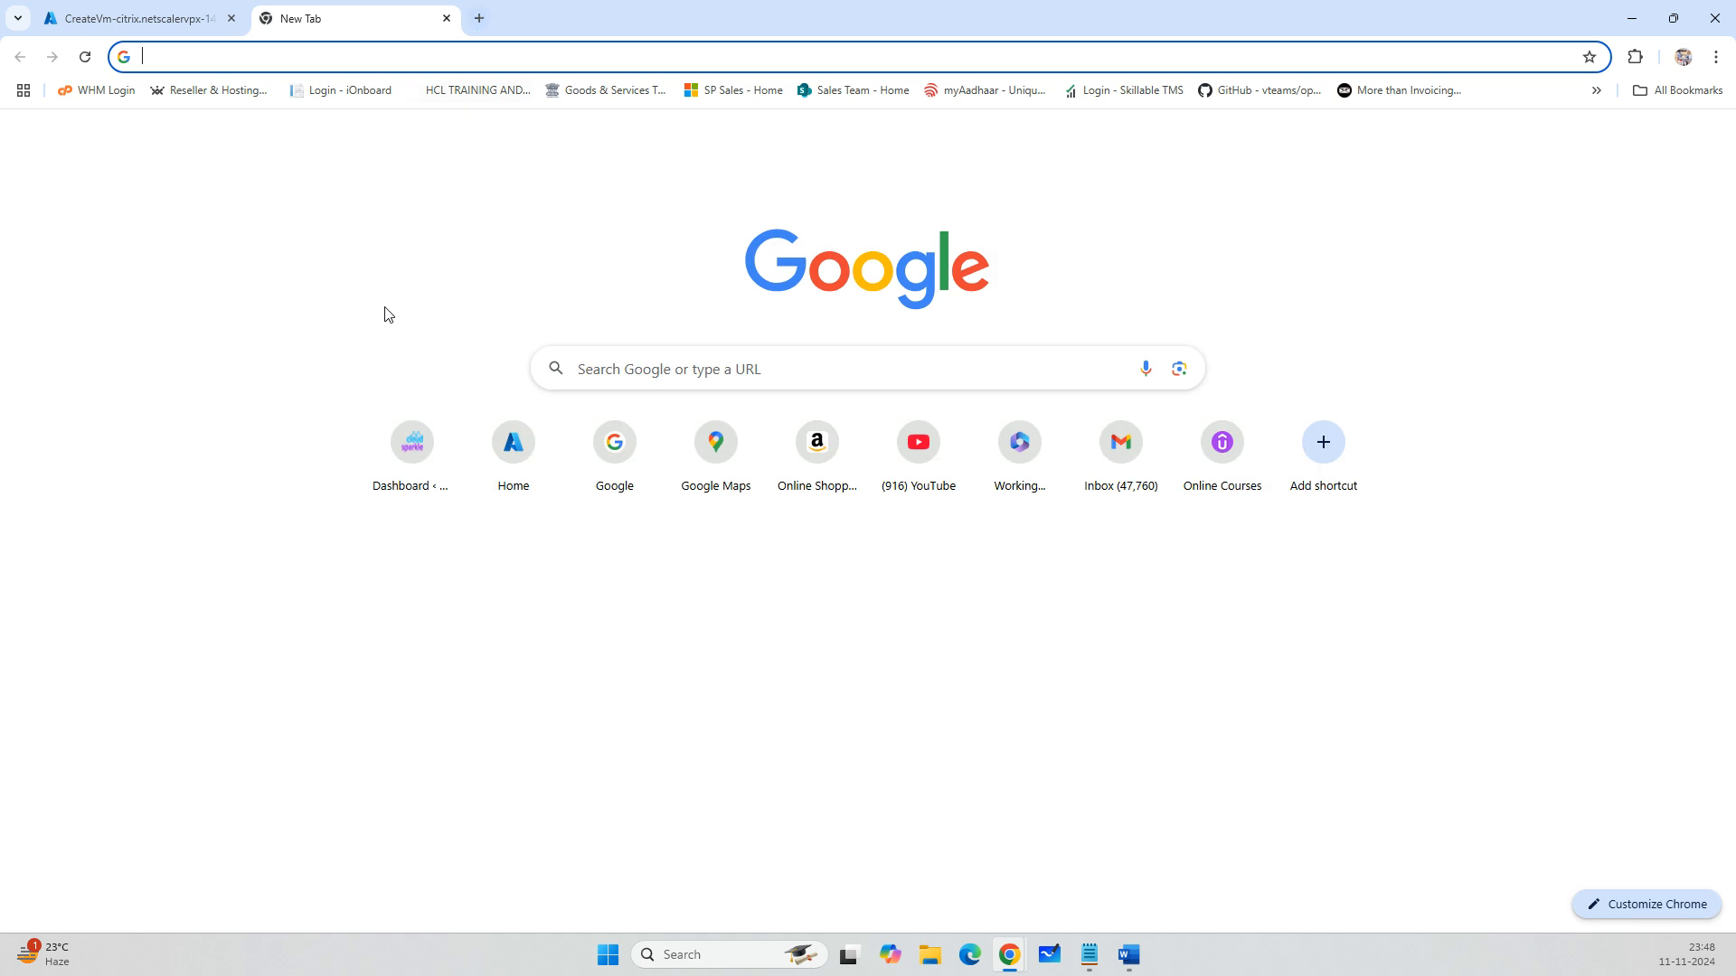
left_click(517, 452)
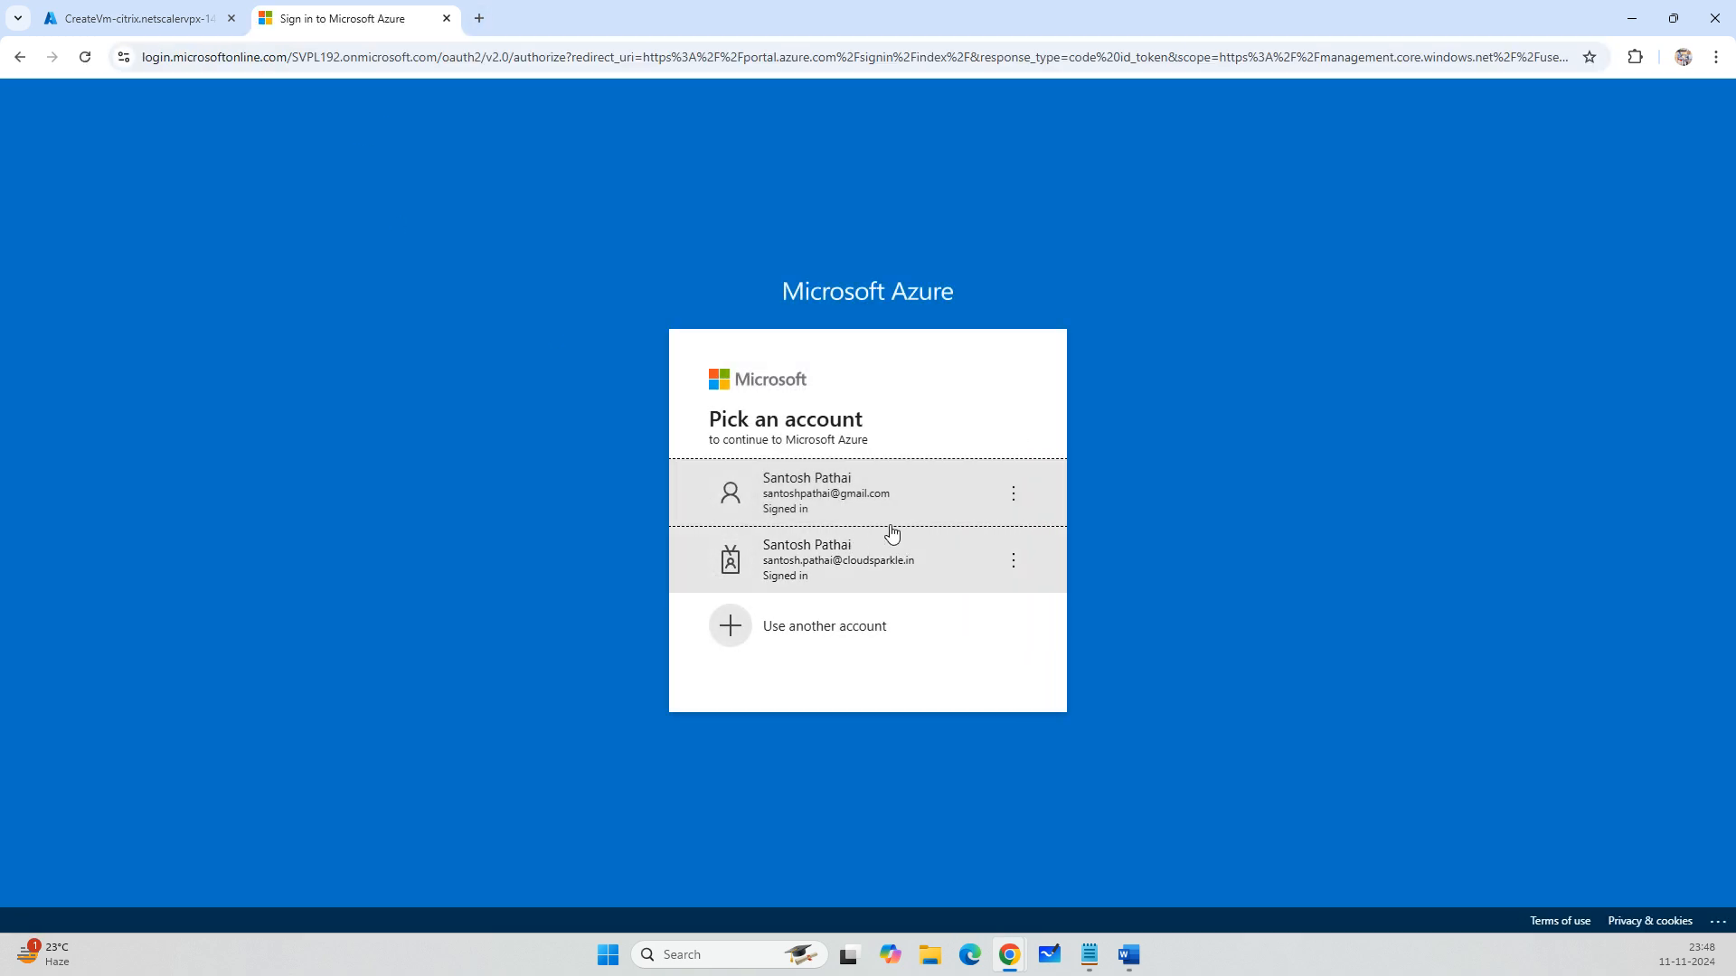
left_click(861, 492)
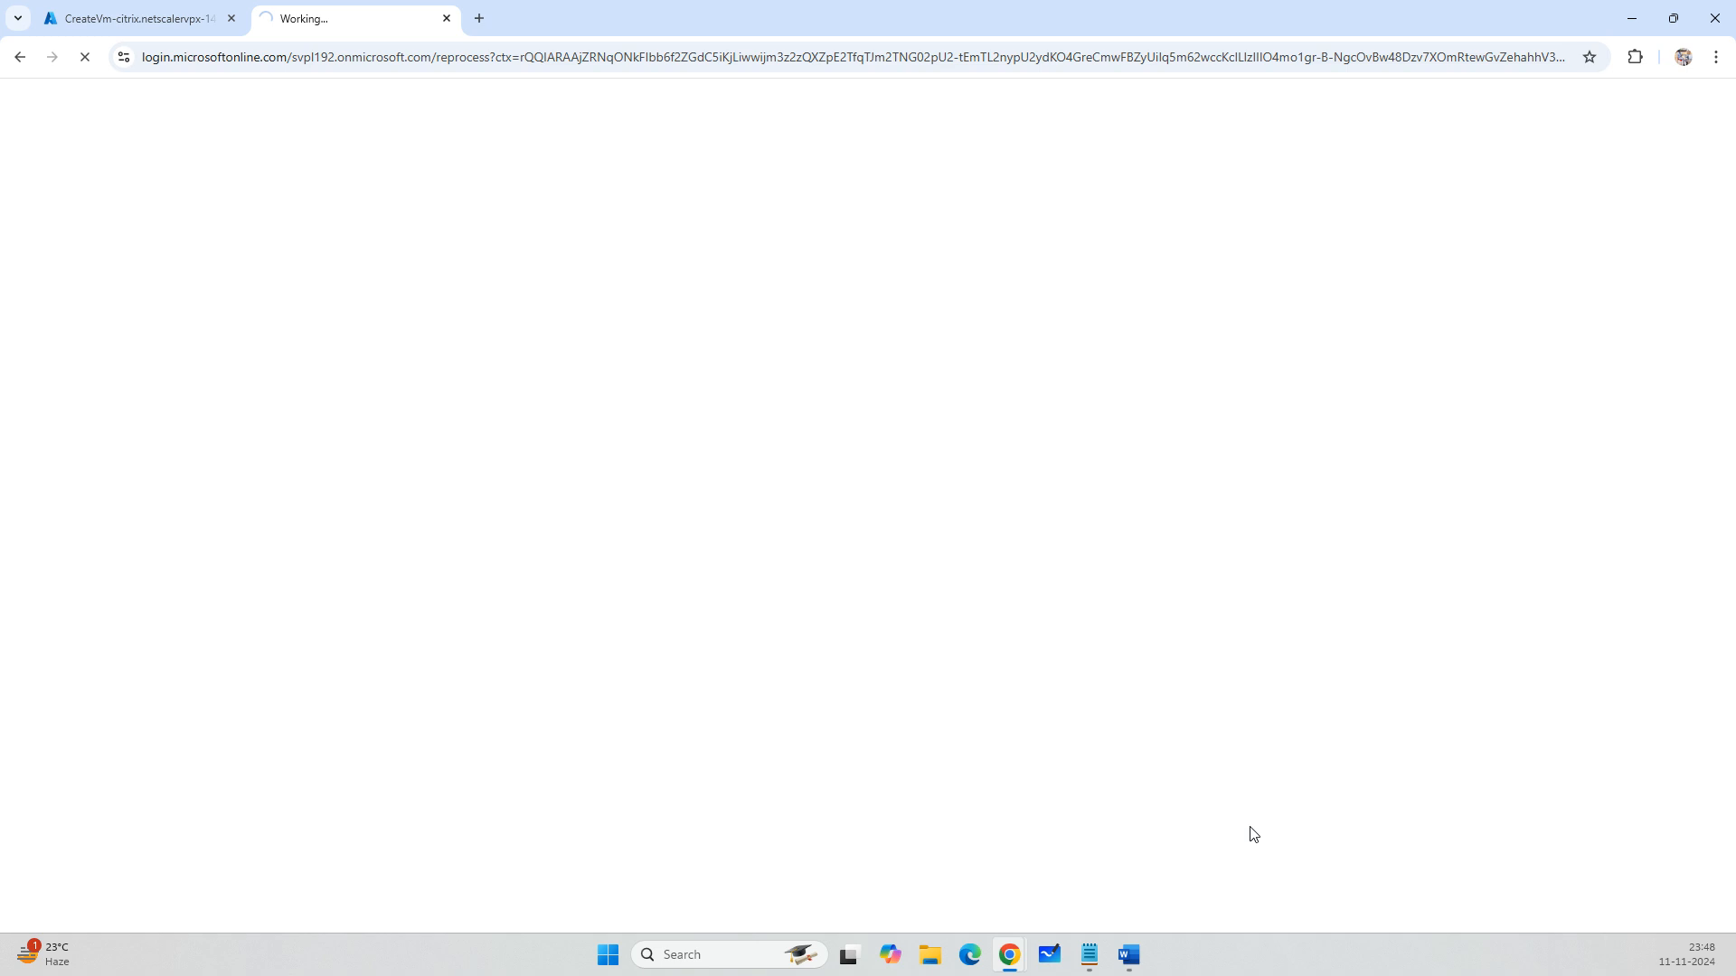
Switch to the Notepad address list and add a second NSIP 10.0.0.51 and a second SNIP 10.0.0.60 beside the existing ones, separated by slashes.
mouse_move(1092, 960)
left_click(1089, 866)
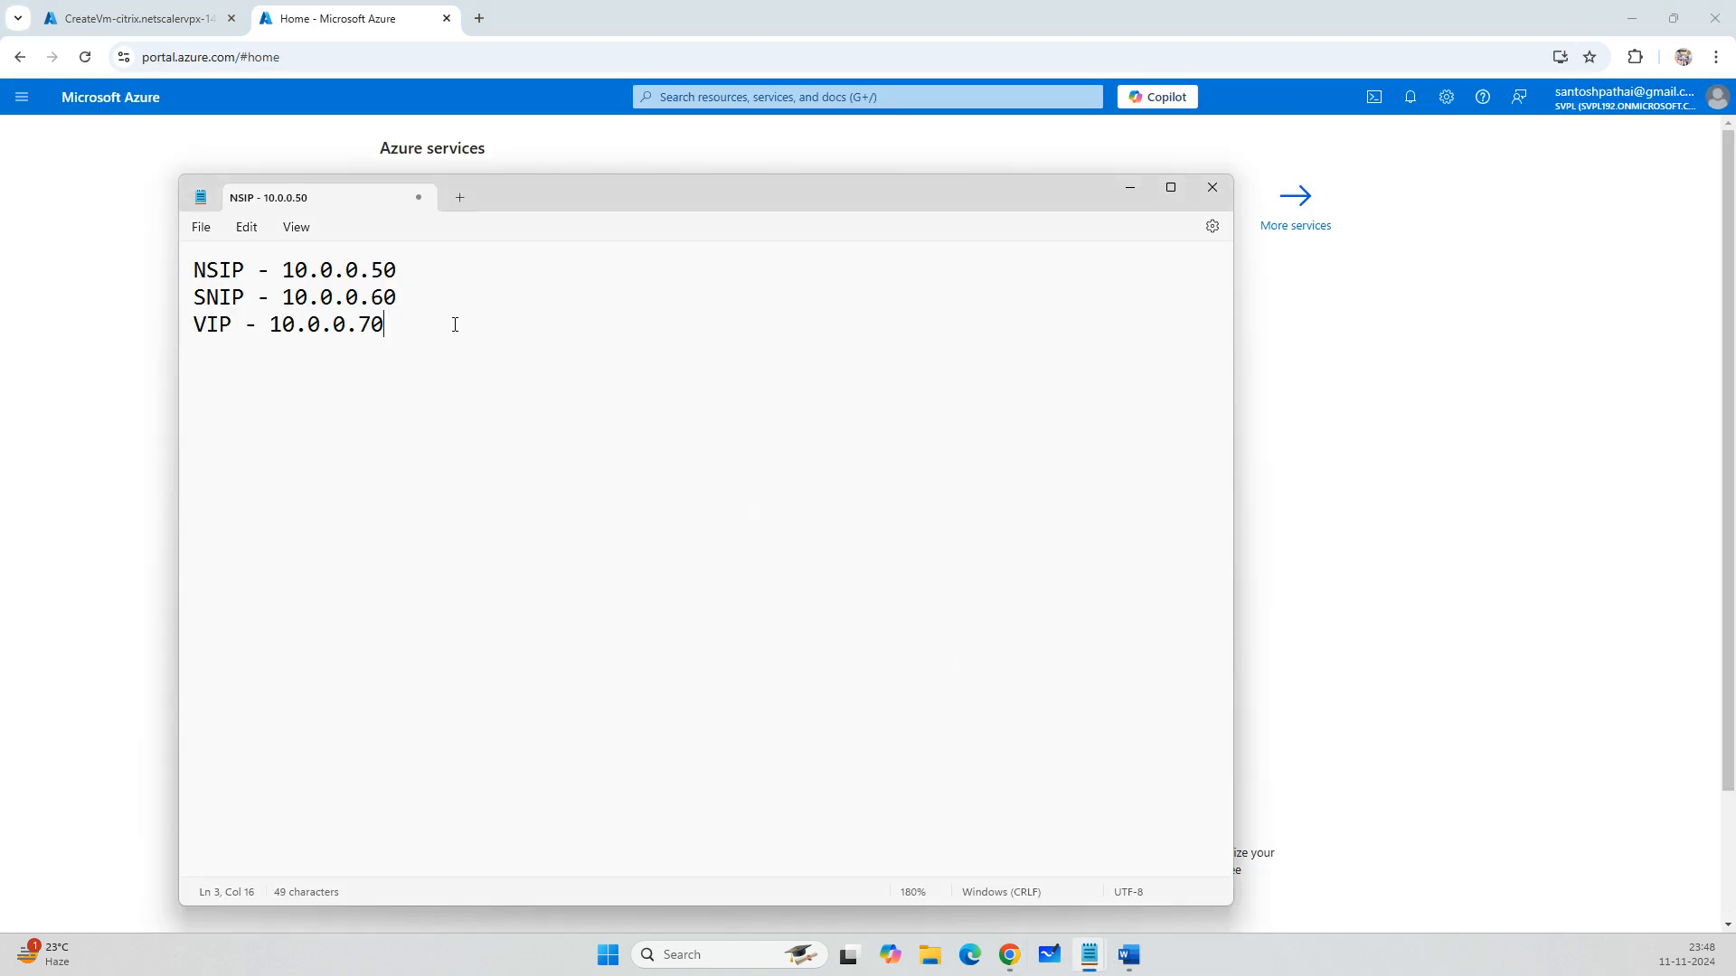
left_click(425, 275)
type("/ ")
type("NSIP")
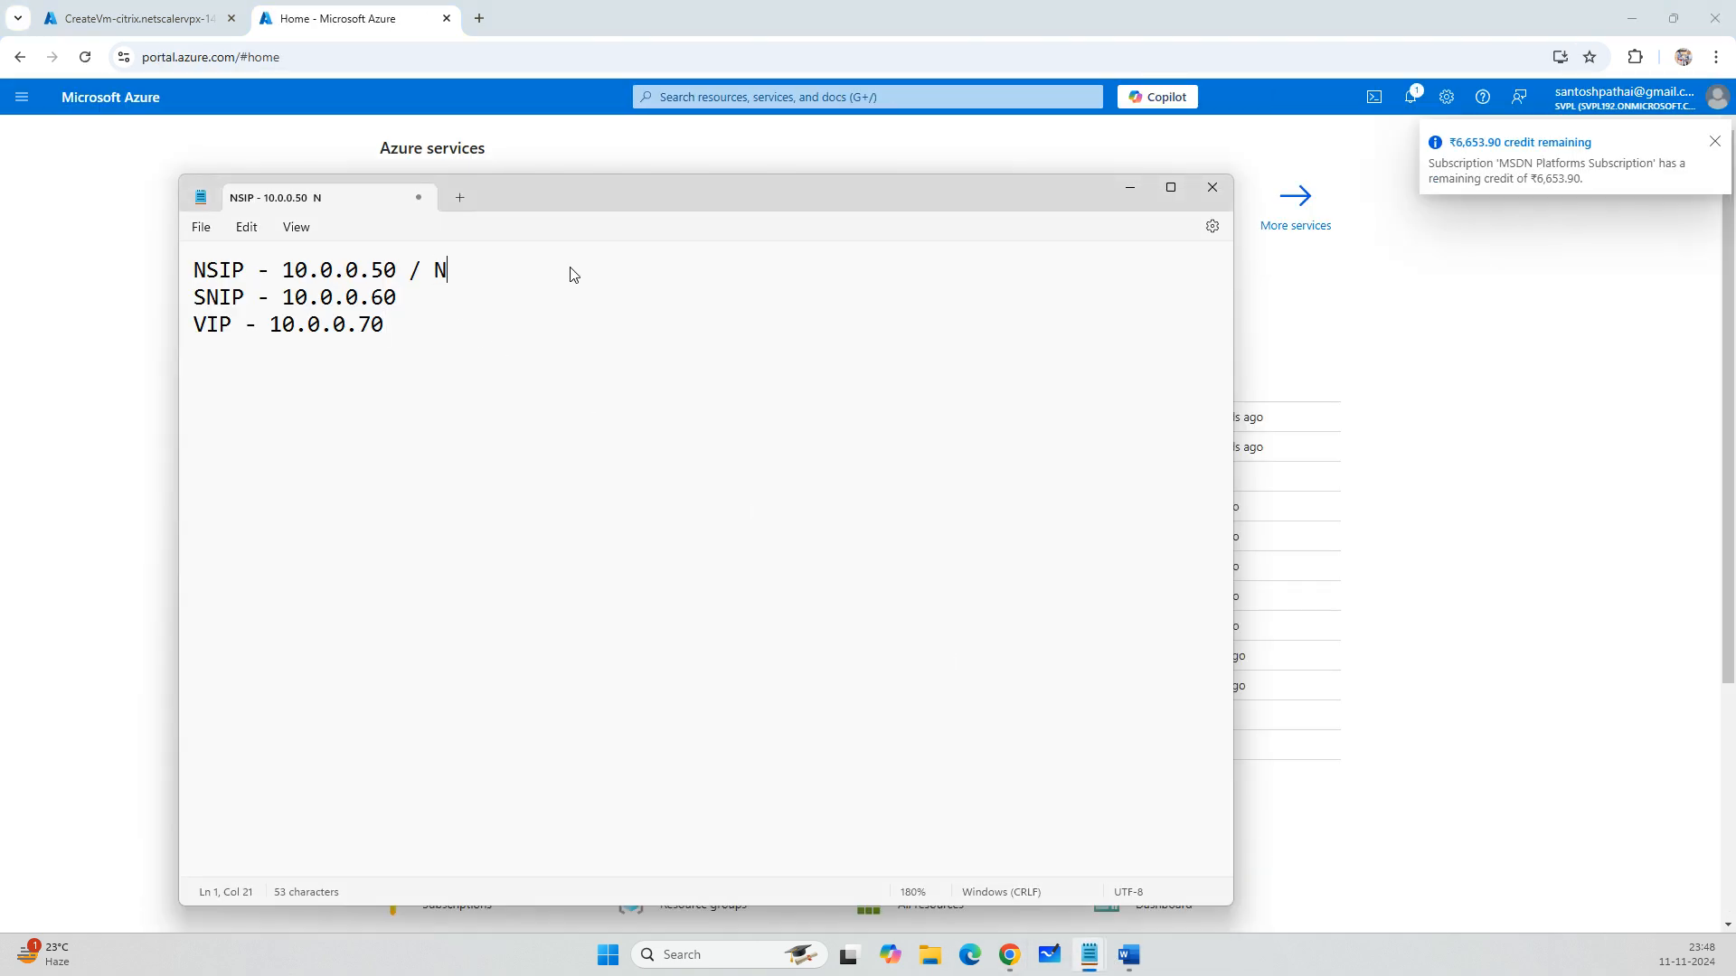
type(" - 10.0.0.")
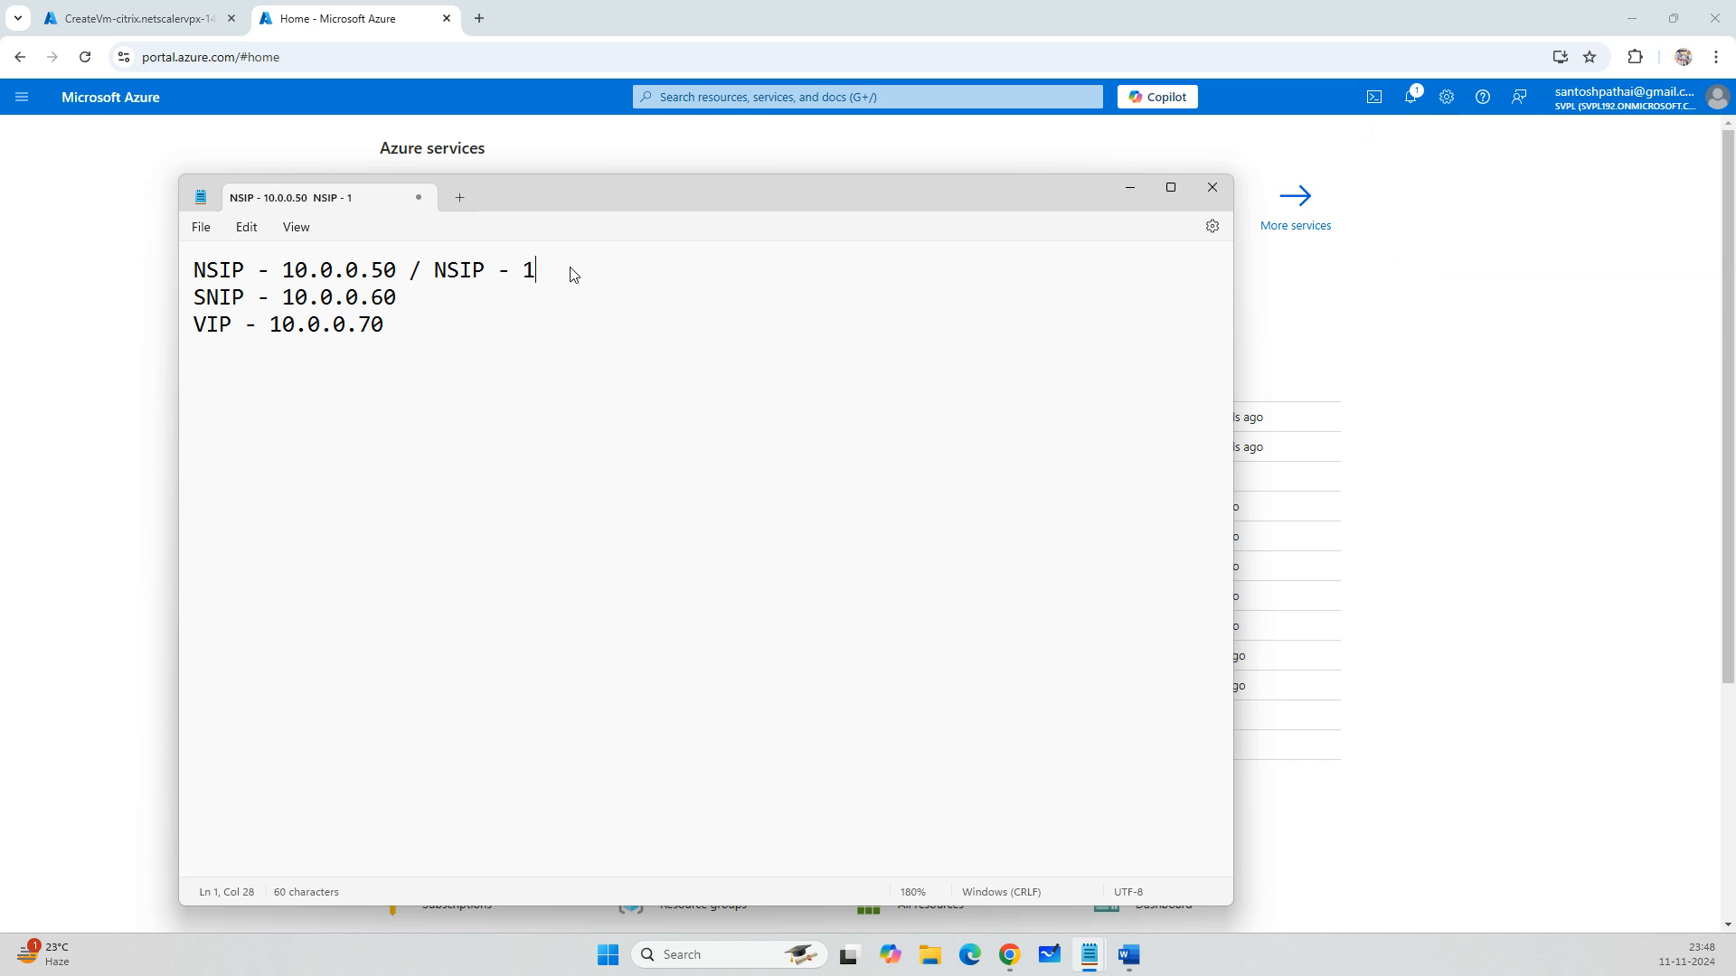
type("51")
key("Down")
type("/ SN")
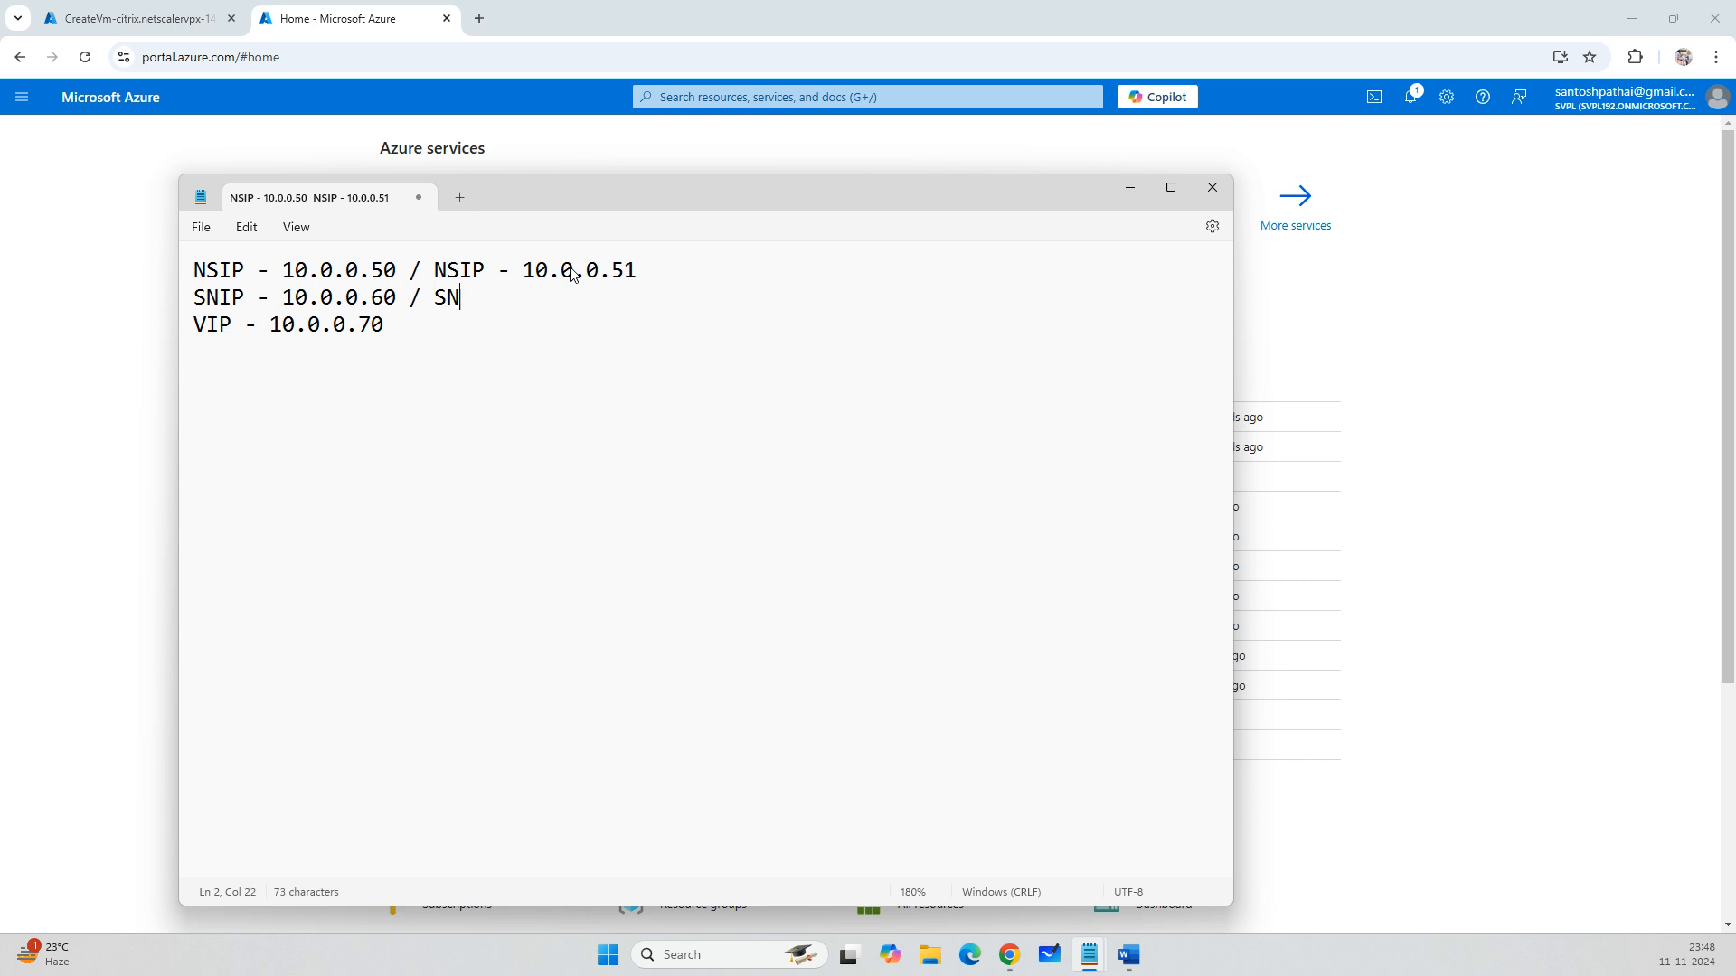
type("IP - 10.0.0.60 ")
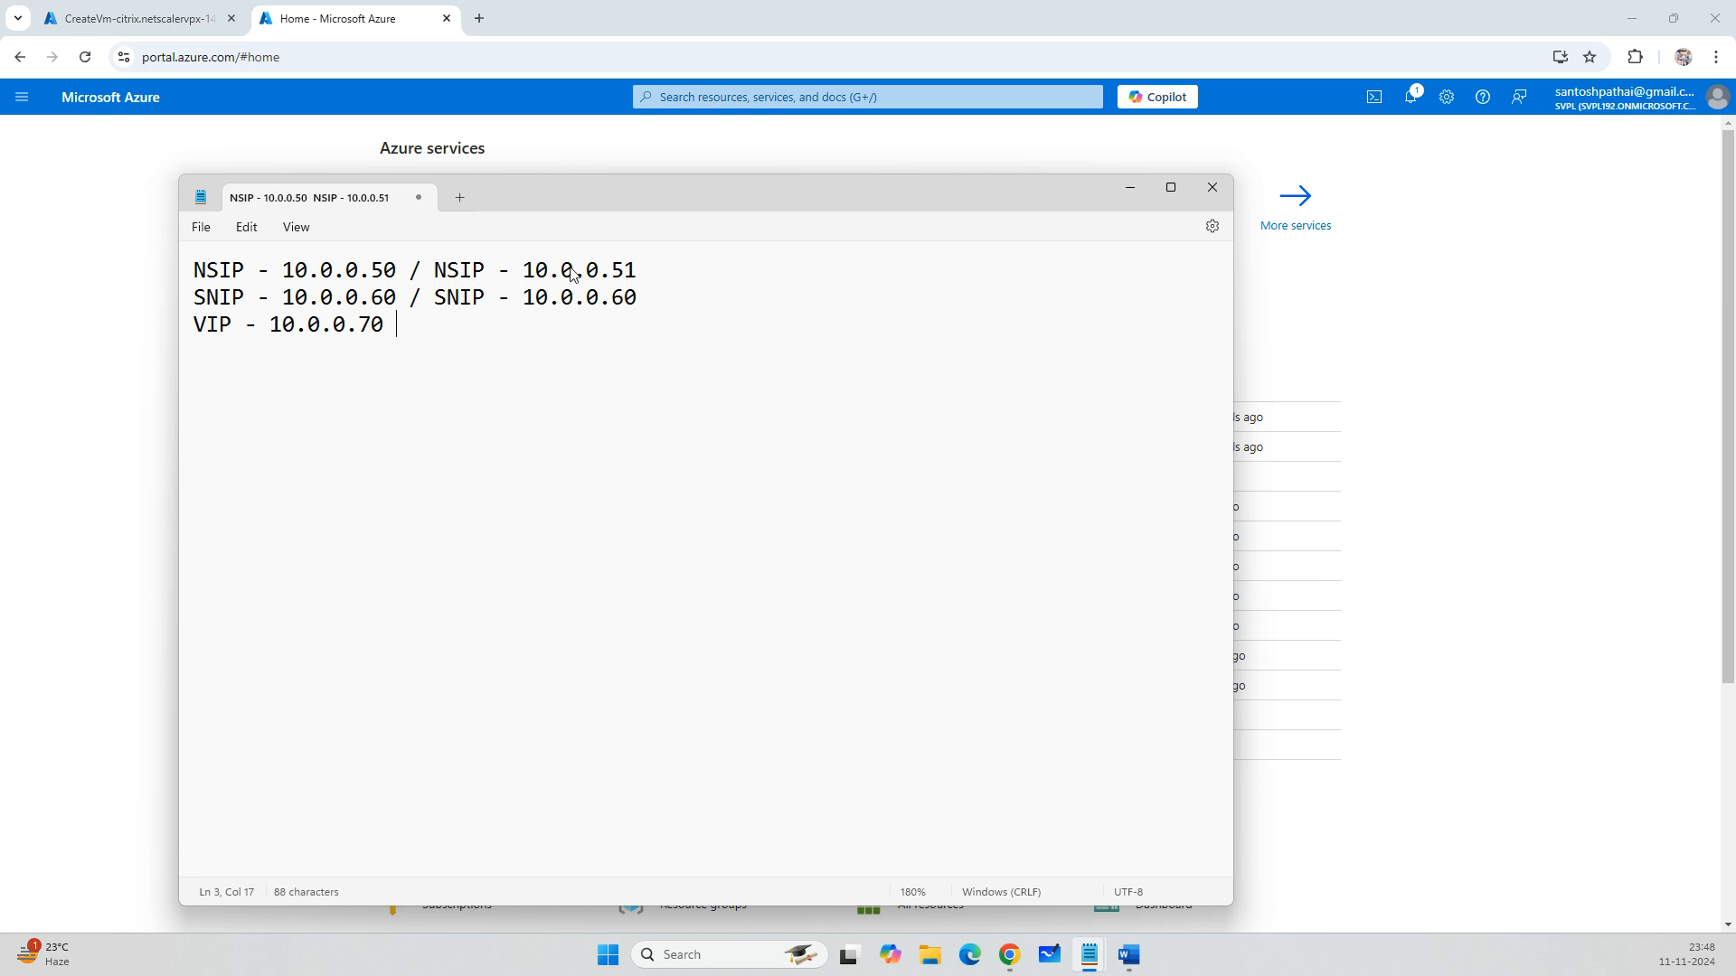
type("VIP - 10.0.0.70 / VIP - 10.0.0.71")
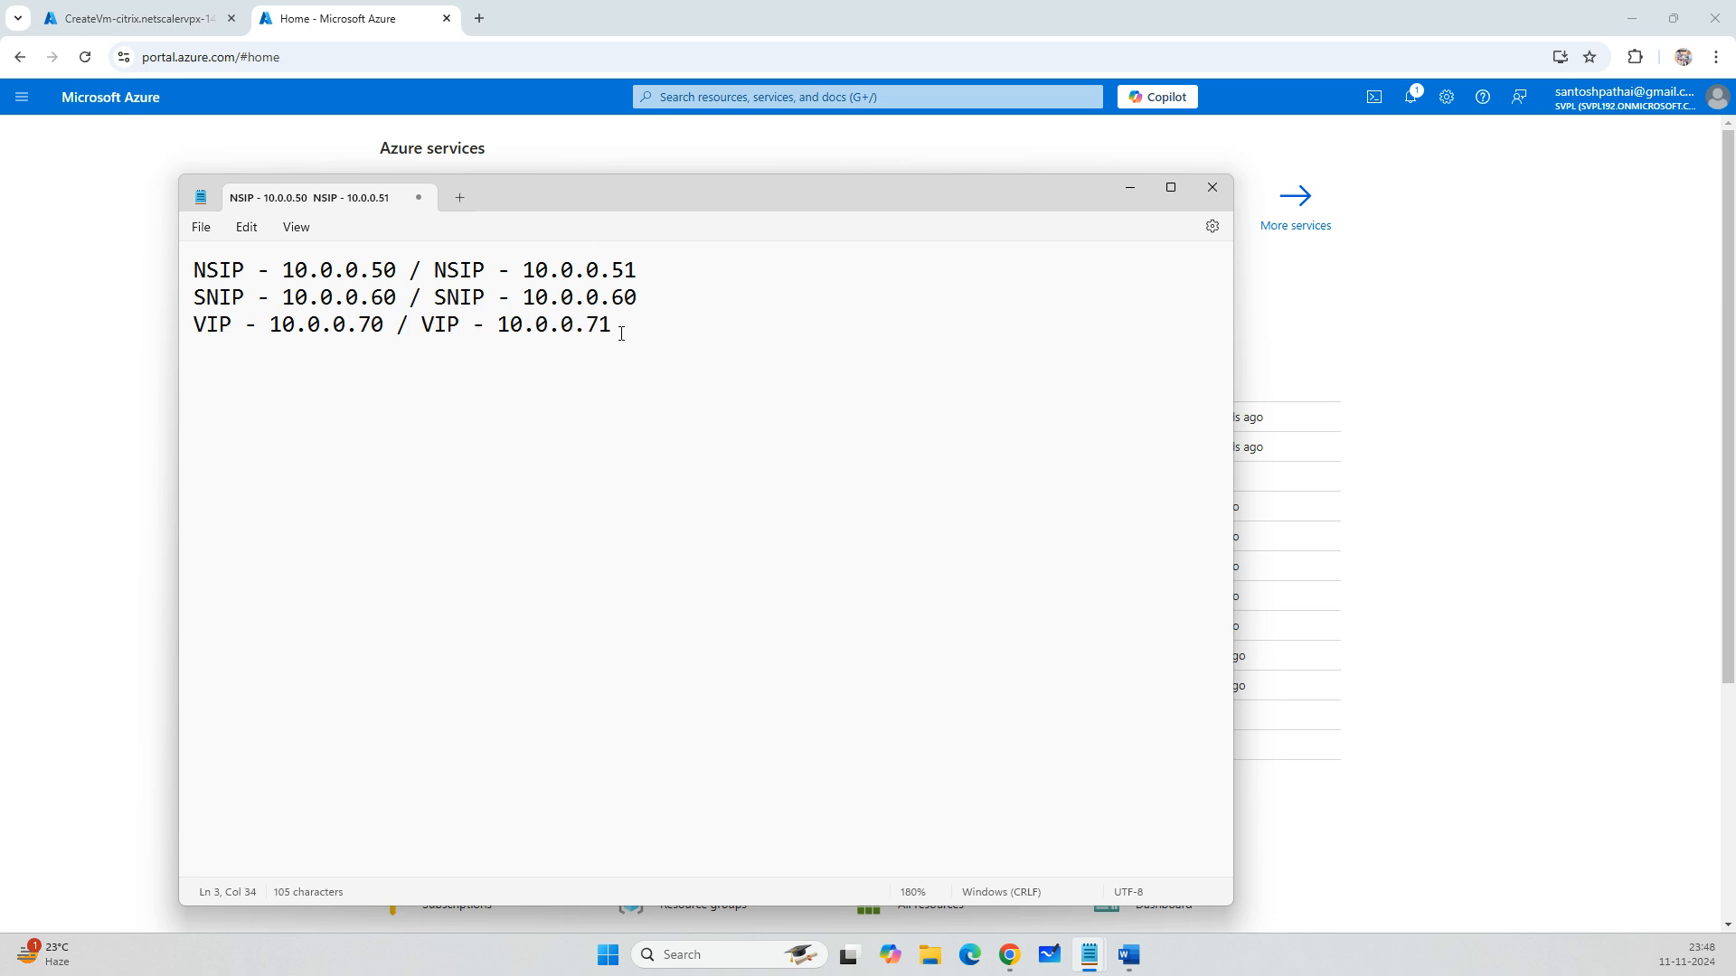
left_click_drag(618, 325, 423, 330)
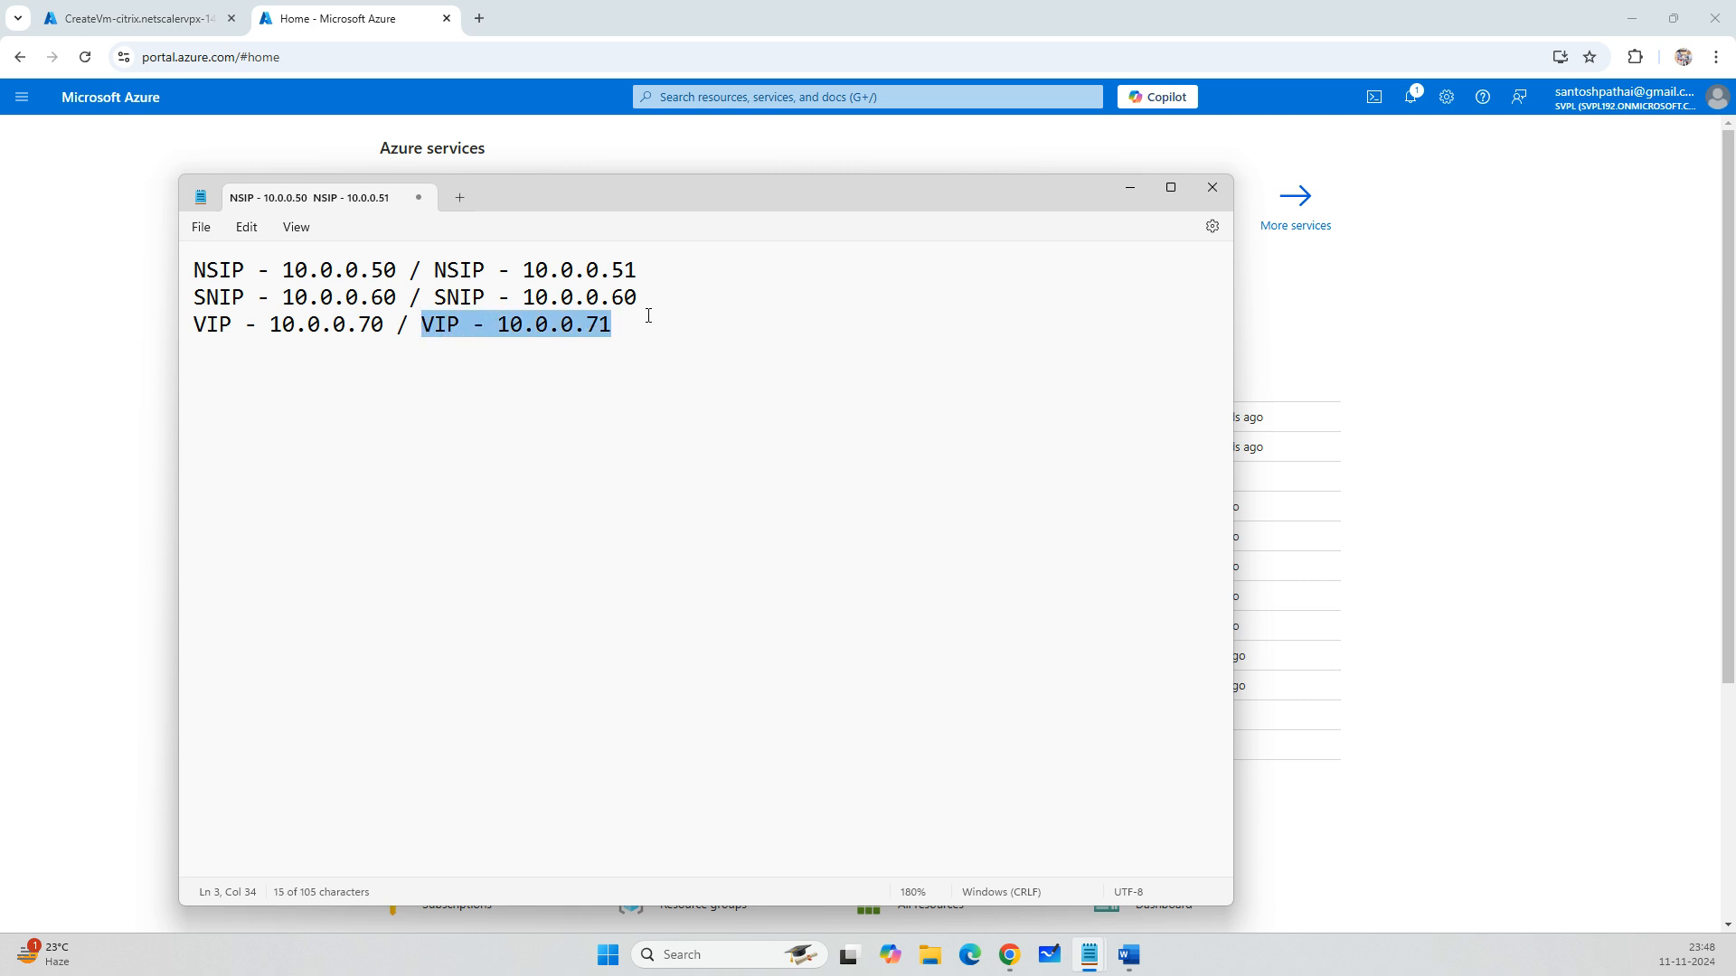
key("BackSpace")
key("BackSpace")
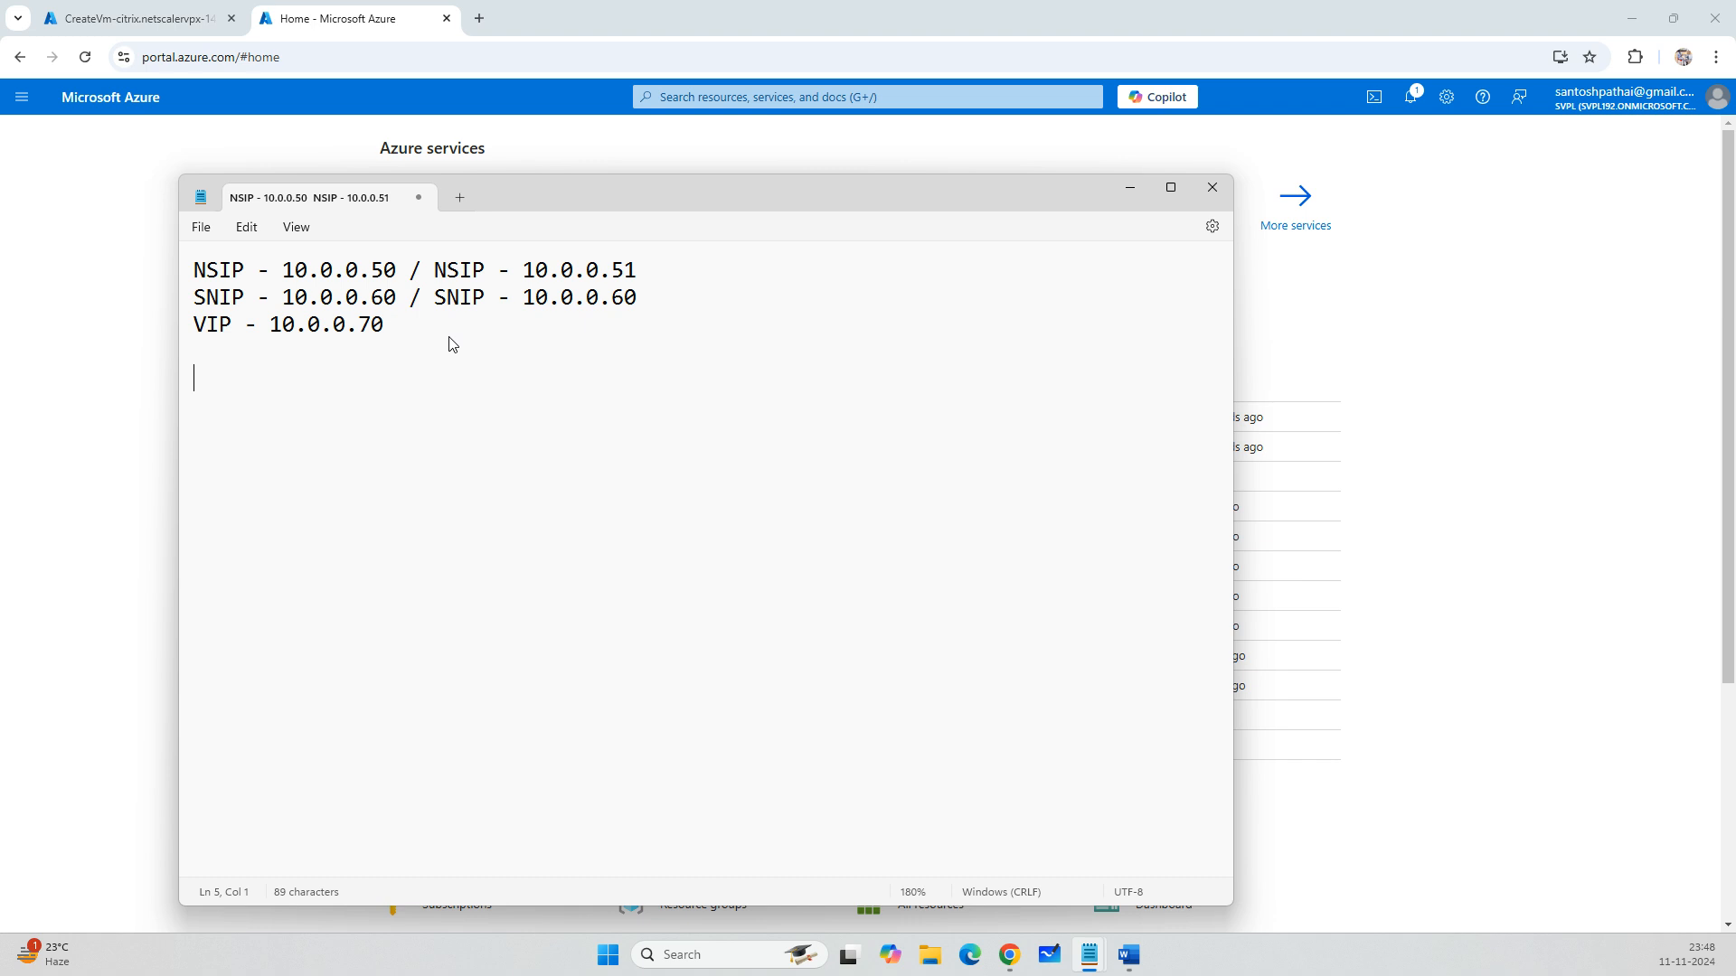
Add the lines "WebSVR01 - 10.0.0.90" and "WebSRV02 - 10.0.0.91" below the NetScaler addresses.
type("WebSVR01 - 10.")
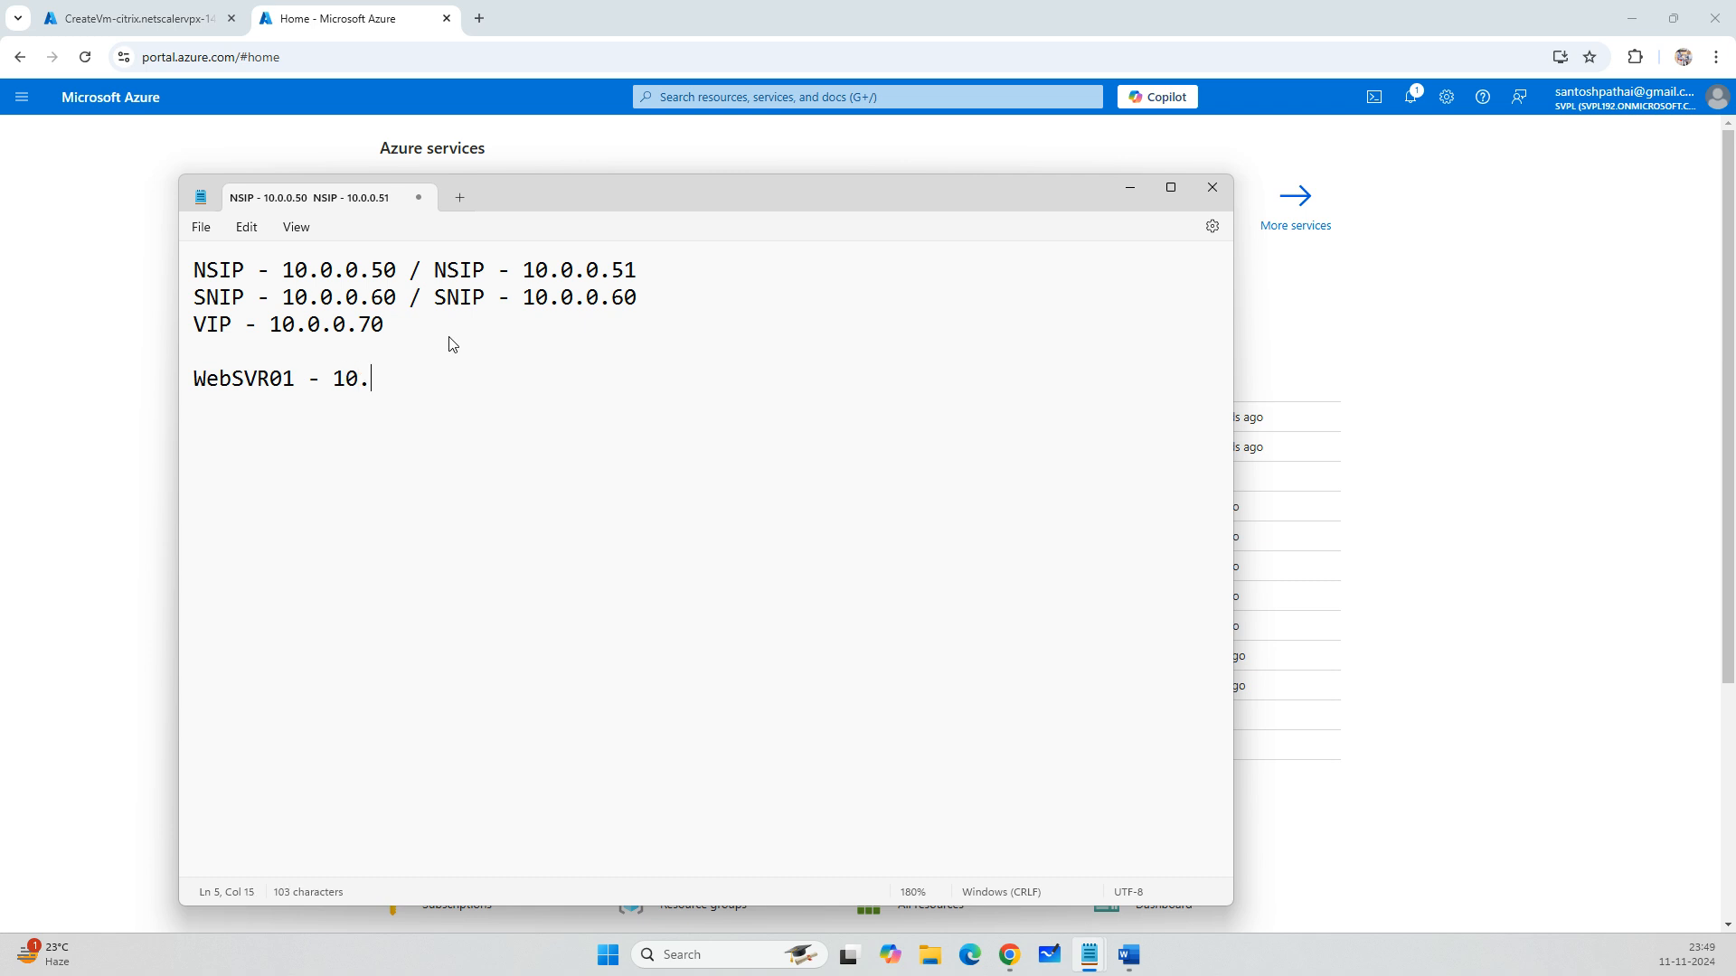
type("0.0.90")
key("Return")
type("WebSRV")
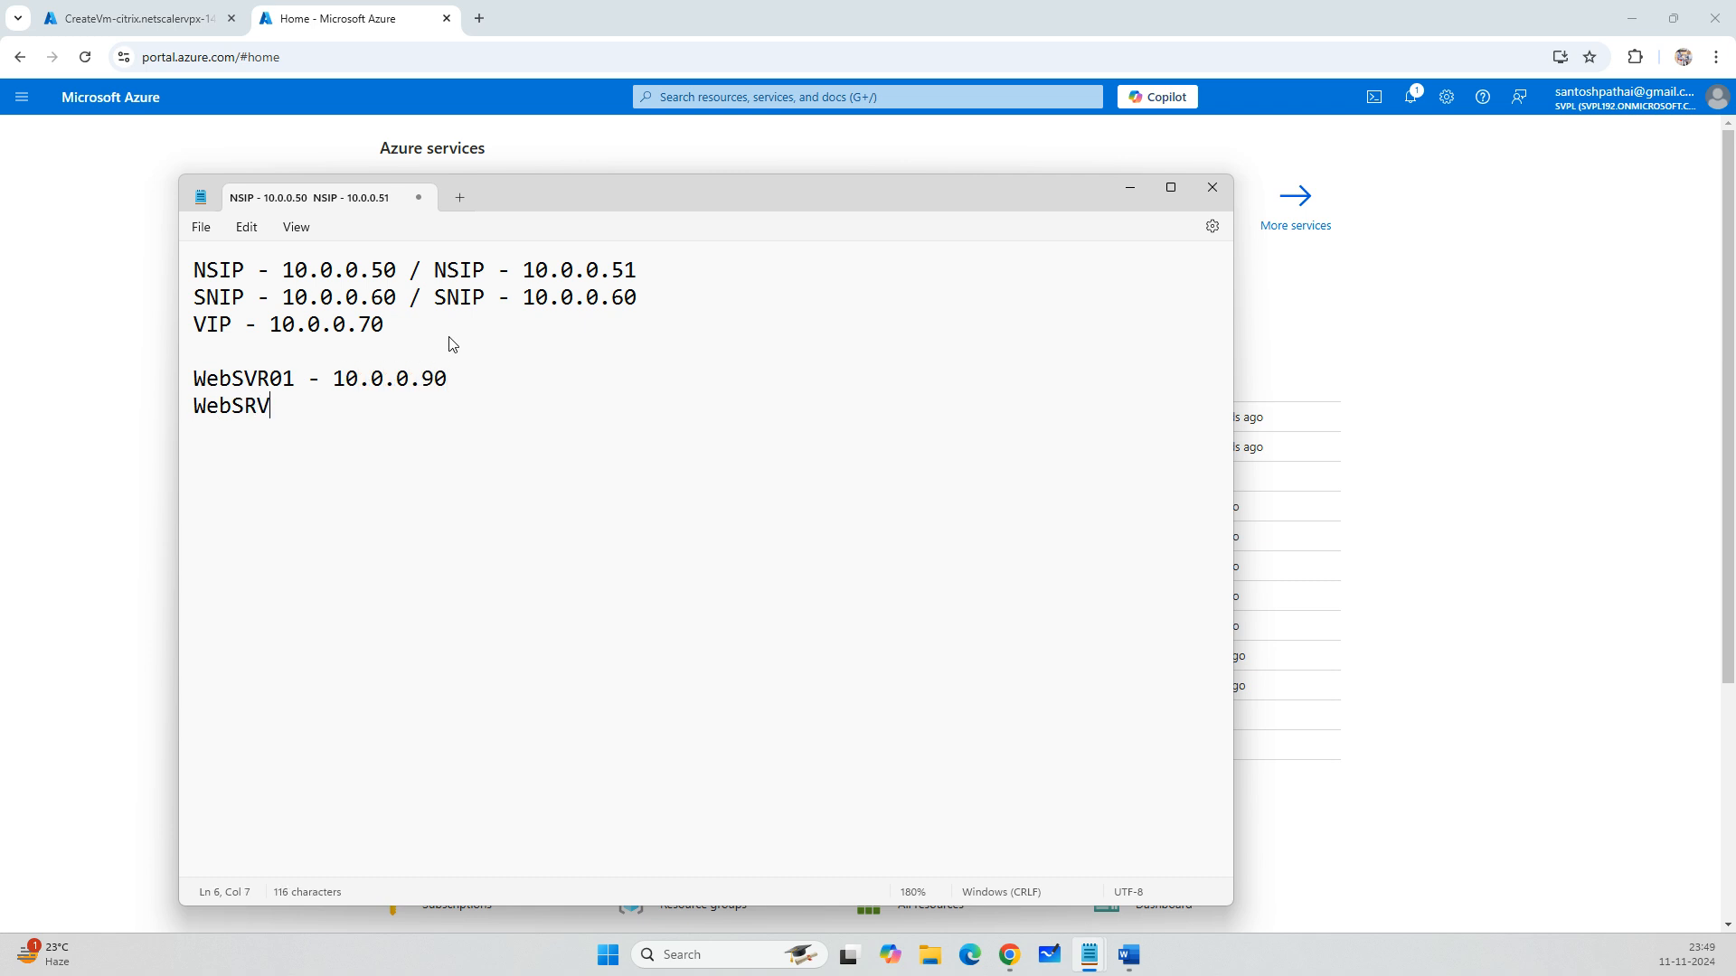
type("02 - 10.0.0.91")
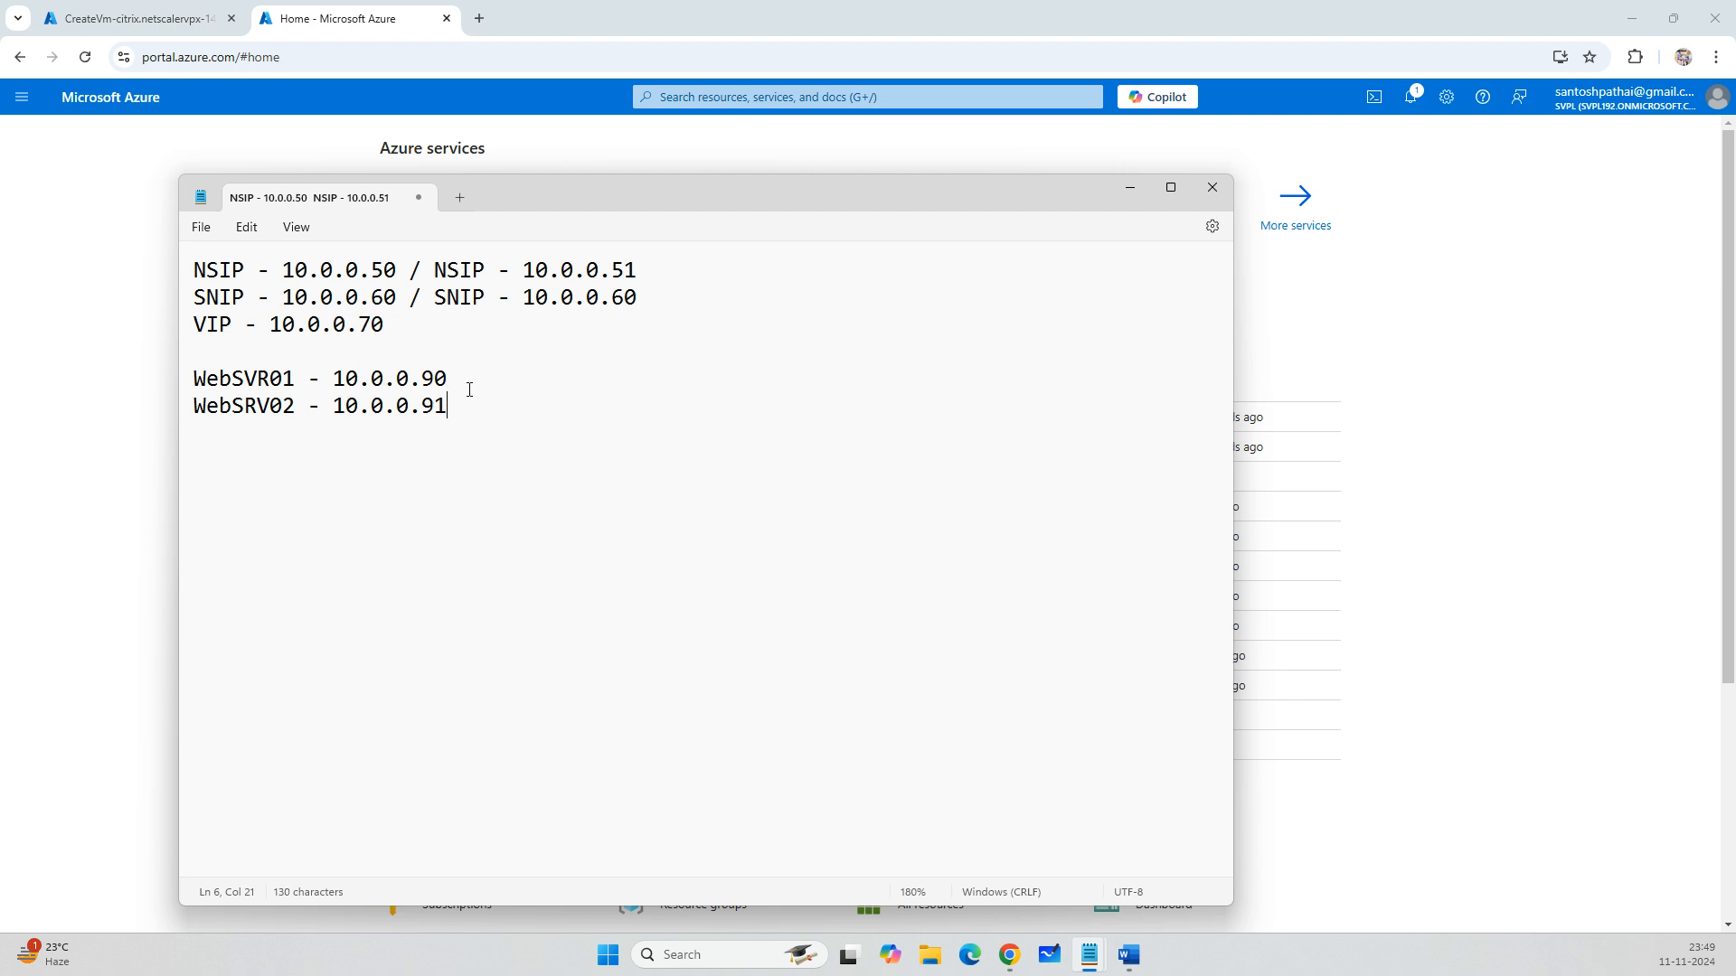
Return to the Azure portal in Chrome and start creating a new Azure virtual machine from the virtual machines list.
left_click(219, 28)
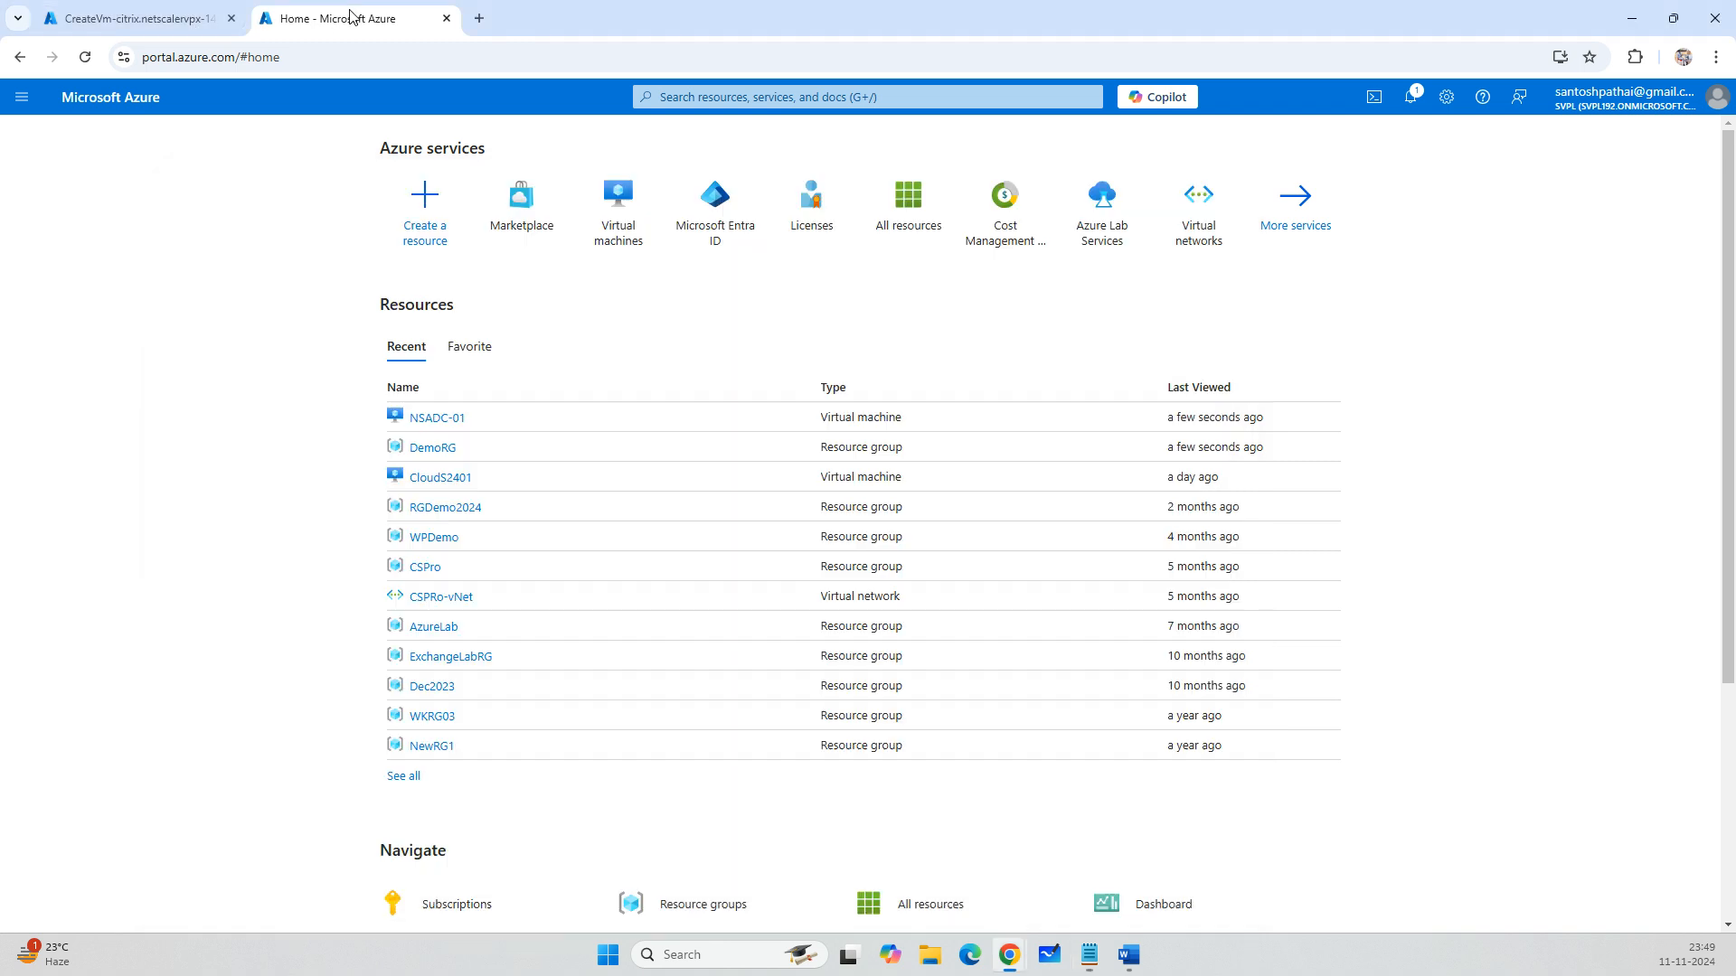
left_click(621, 221)
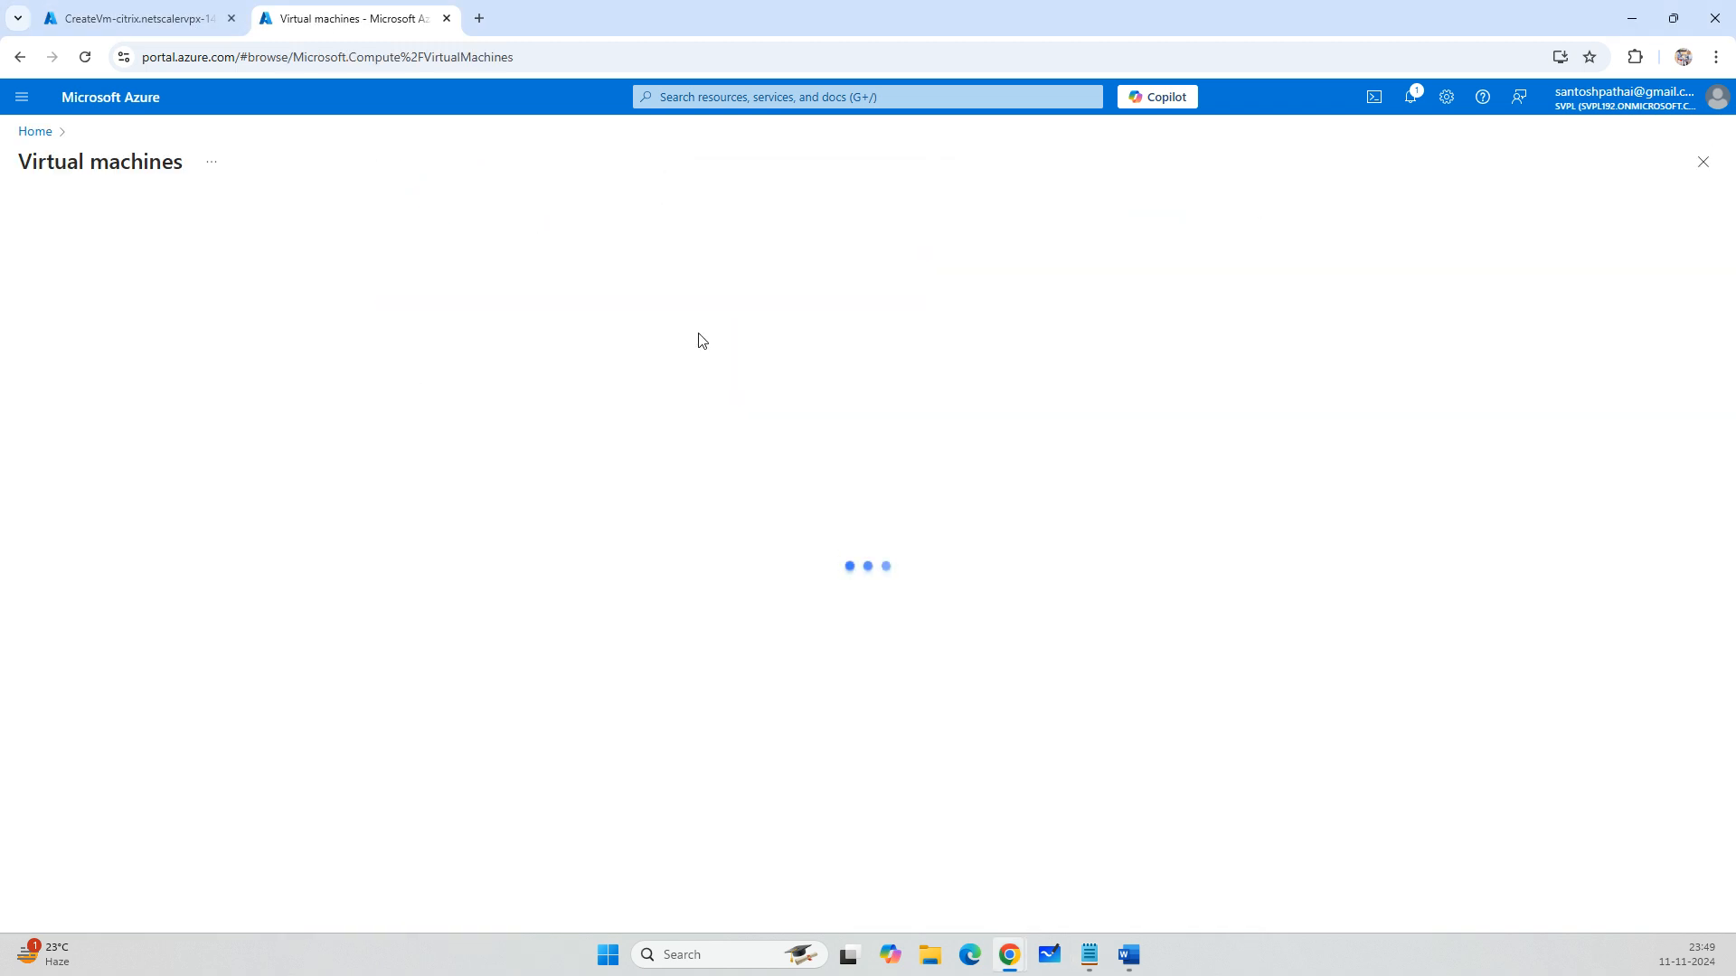
left_click(68, 215)
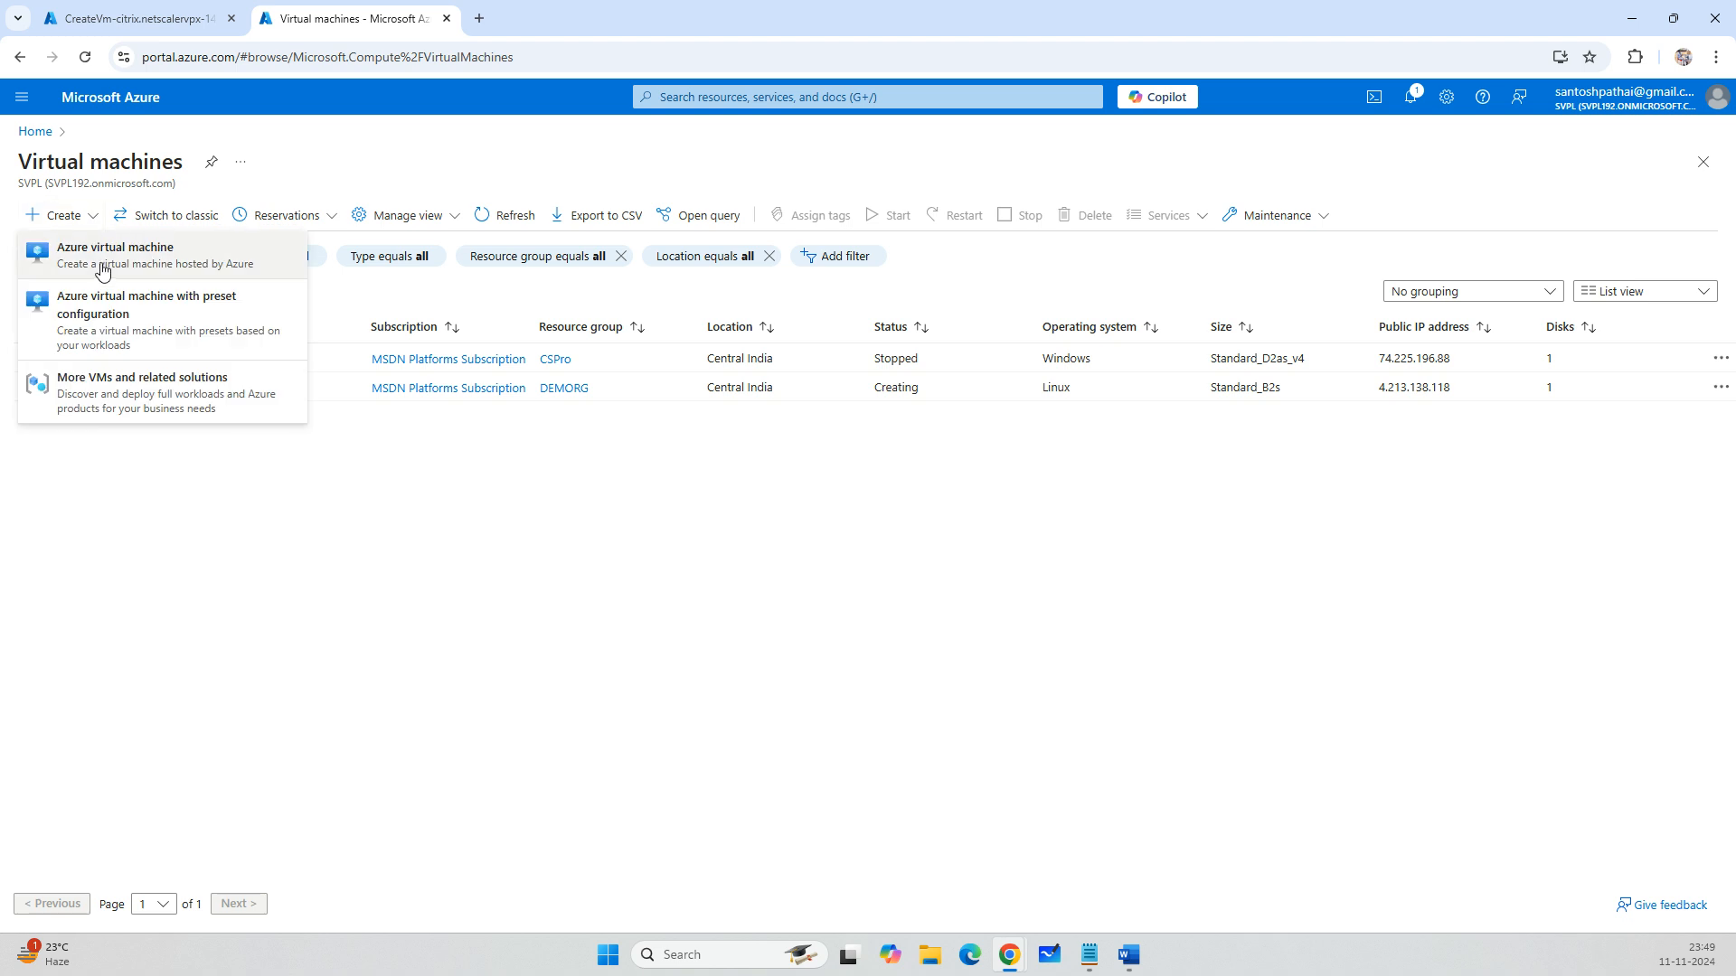
left_click(107, 260)
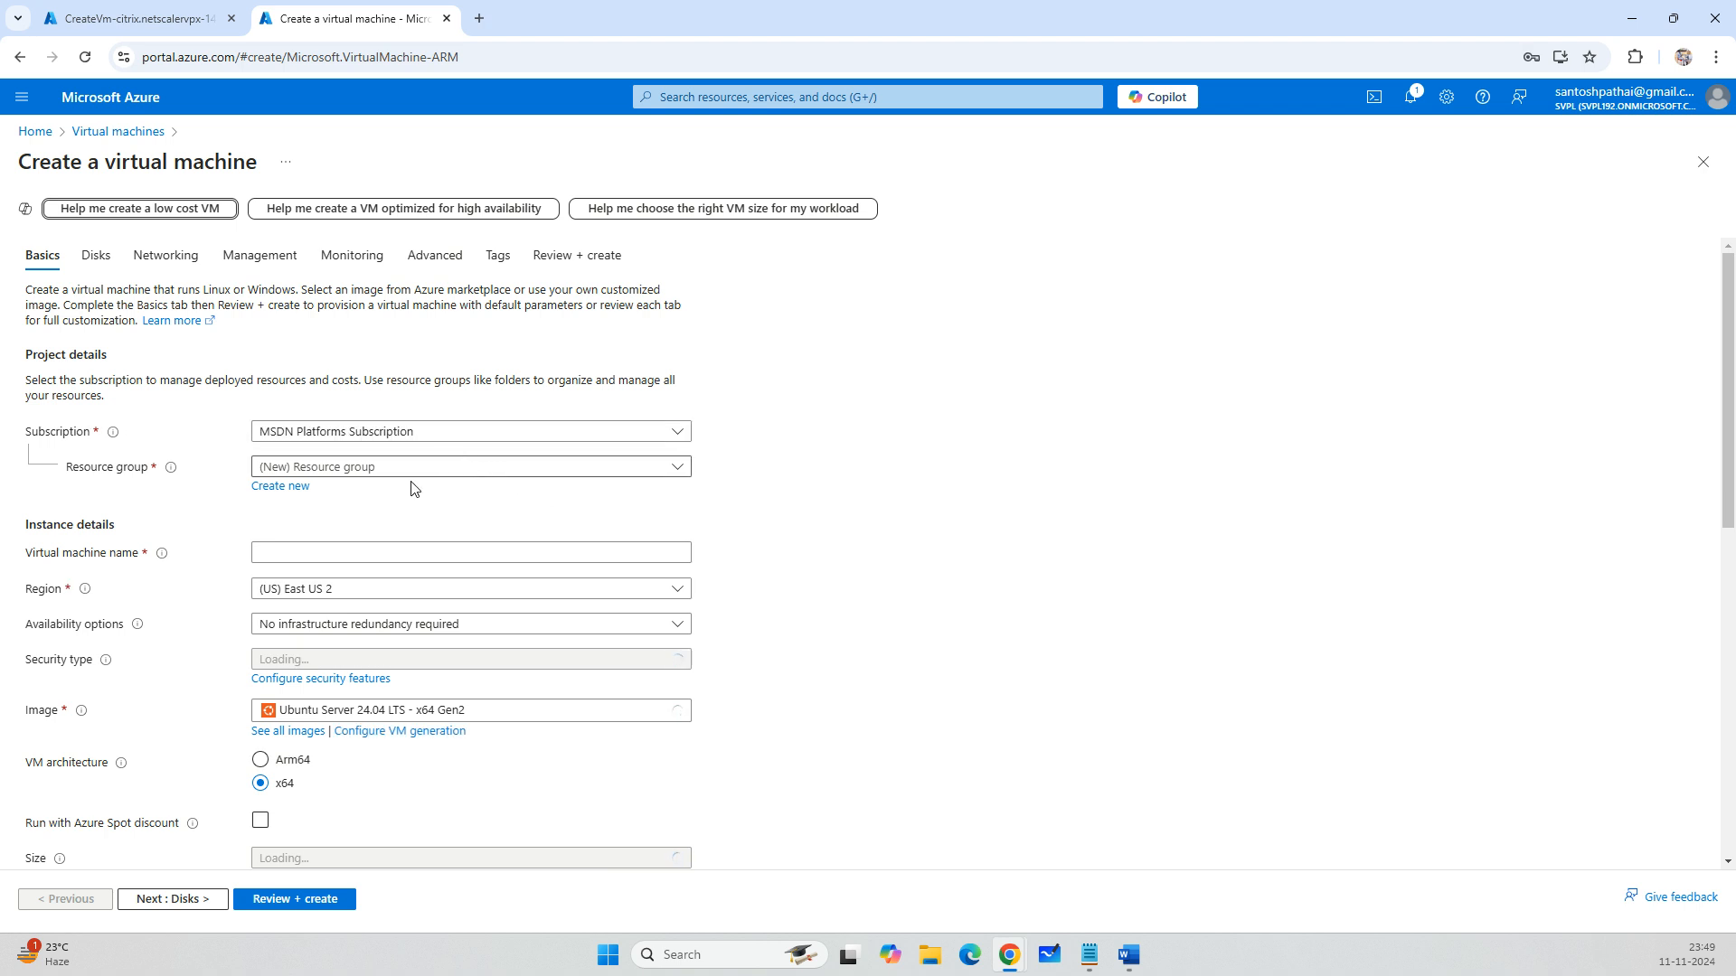
Assign the new virtual machine to the existing DemoRG resource group and name it WebSRV01.
left_click(327, 472)
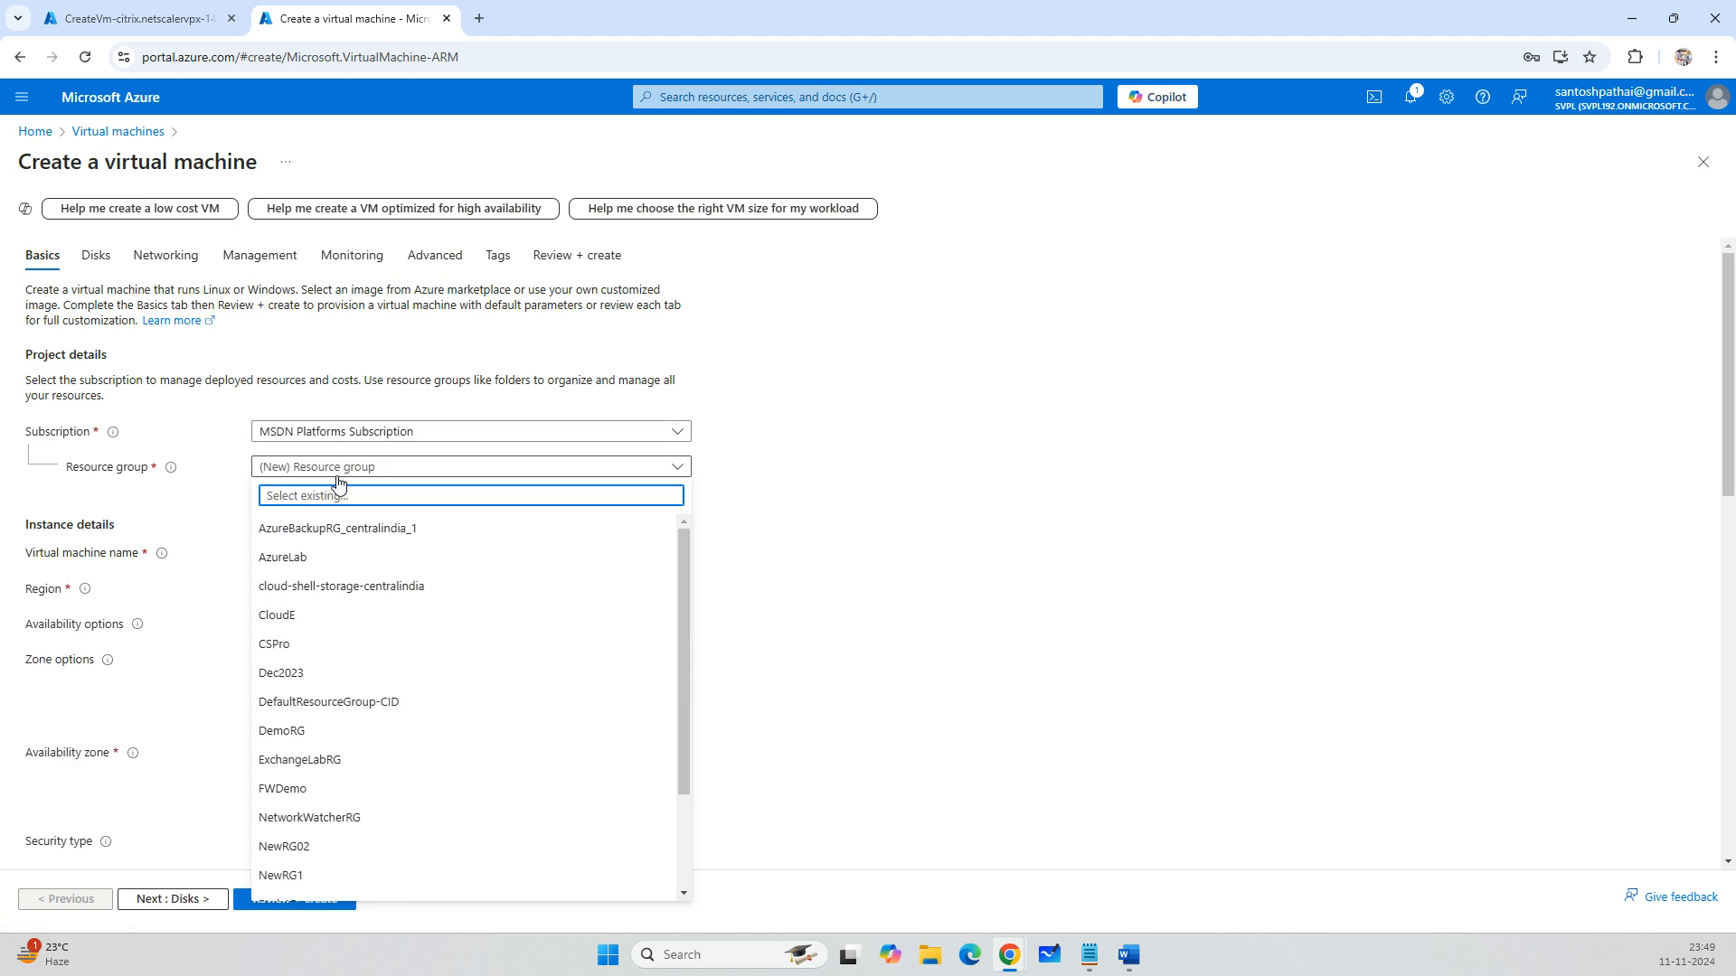
left_click(309, 734)
left_click(335, 553)
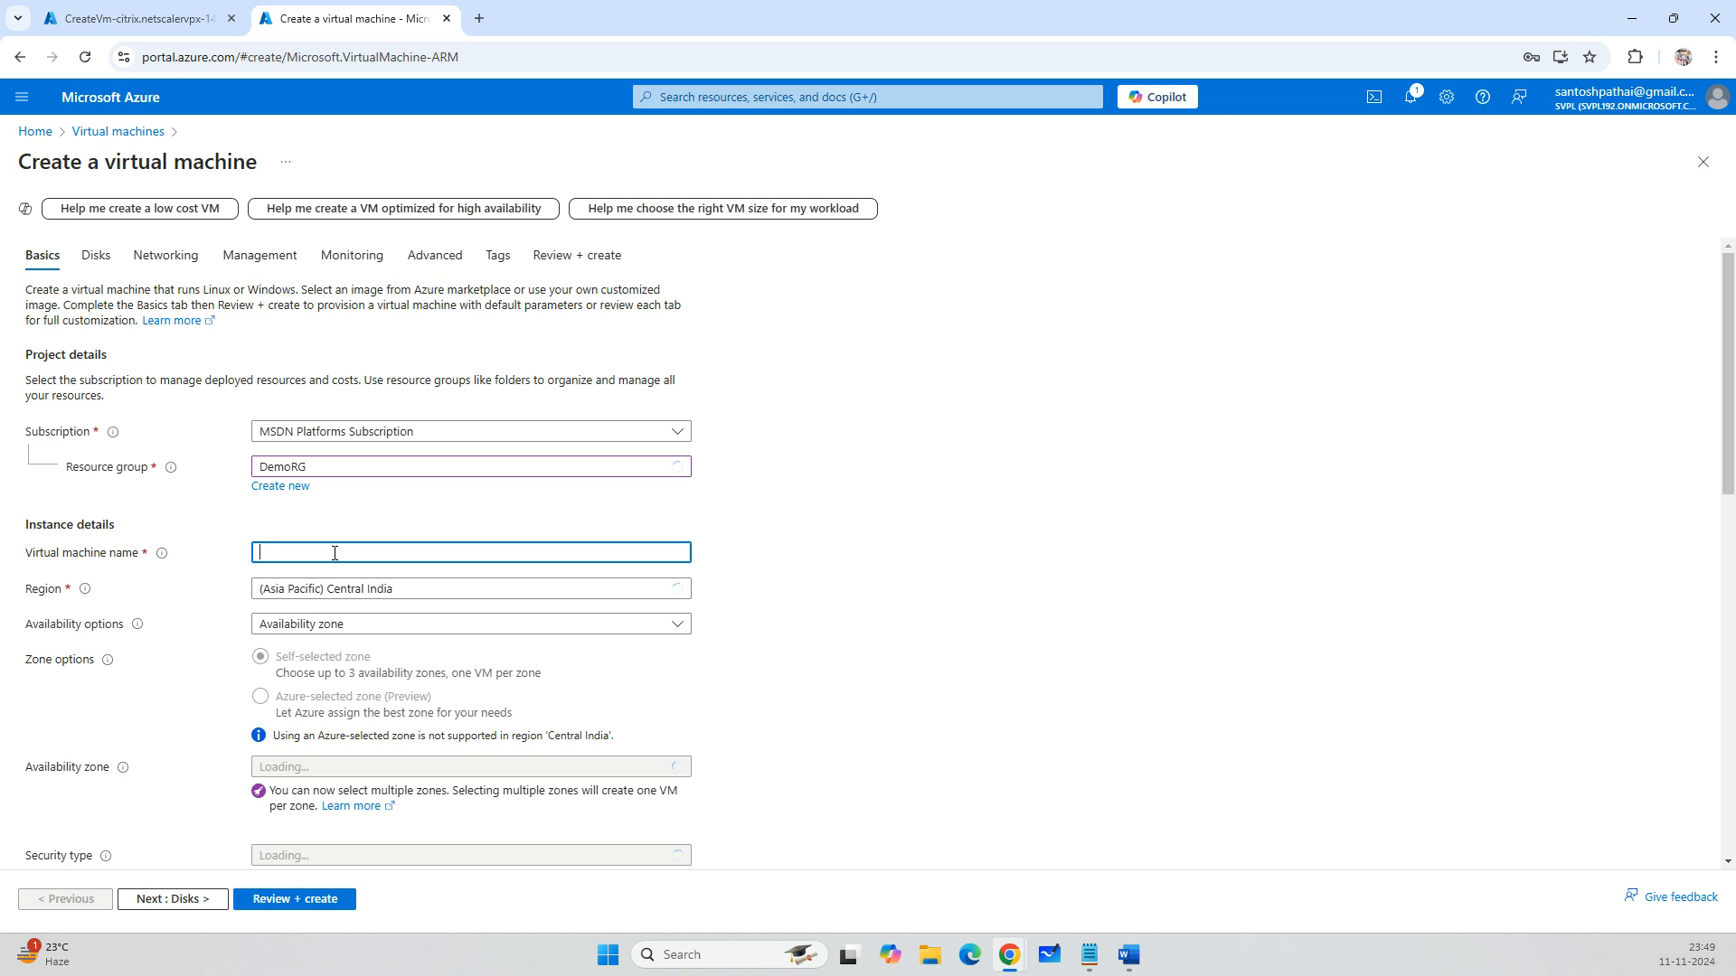
type("WebSRV01")
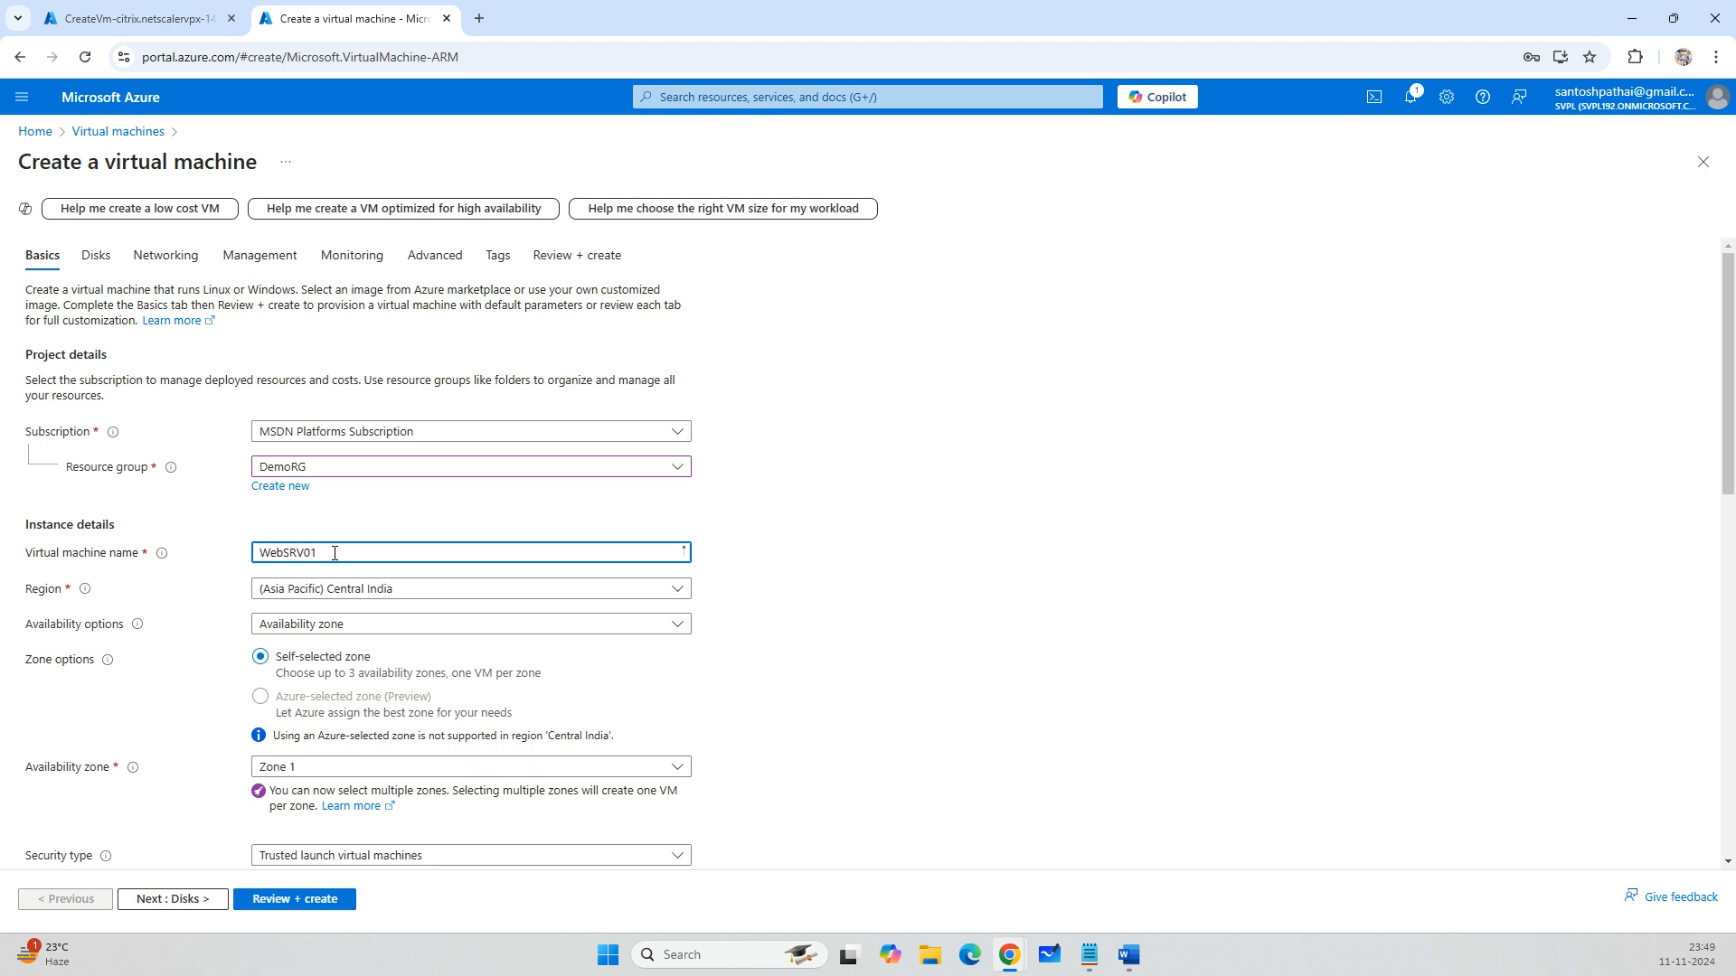
Set WebSRV01's availability to "No infrastructure redundancy required" and its security type to Standard.
left_click(380, 624)
left_click(368, 648)
left_click(443, 664)
left_click(514, 666)
Choose the Windows Server 2019 Datacenter - x64 Gen2 image for WebSRV01.
scroll(891, 533, "down", 3)
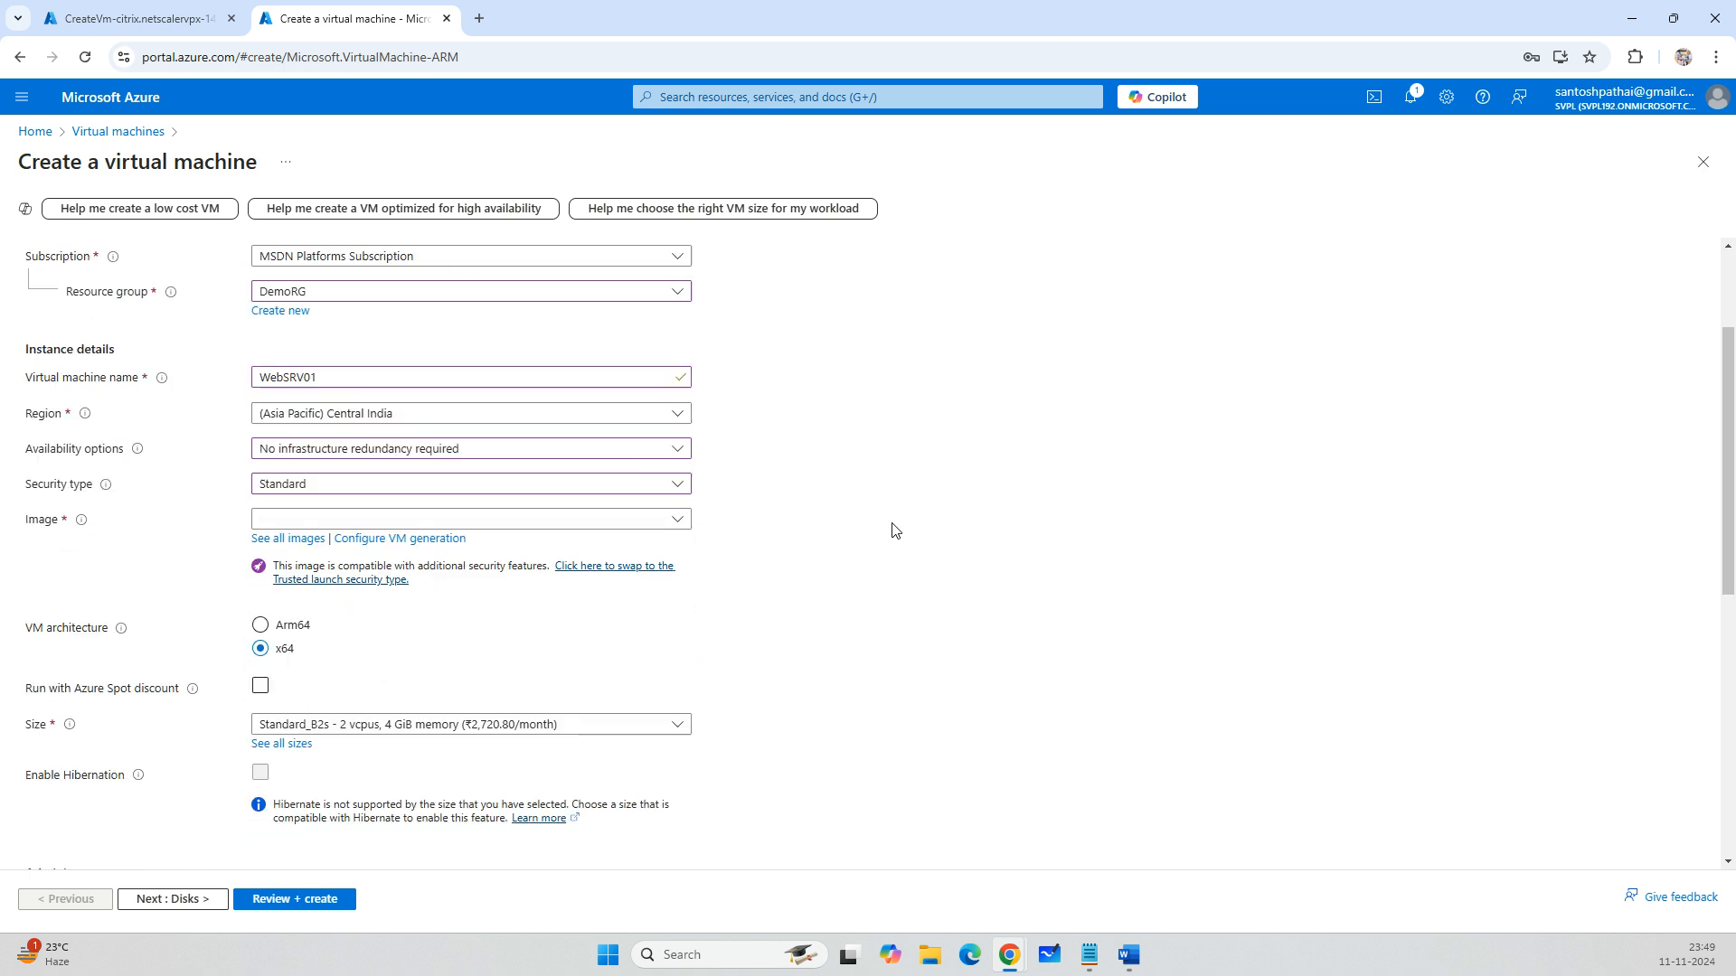
left_click(681, 424)
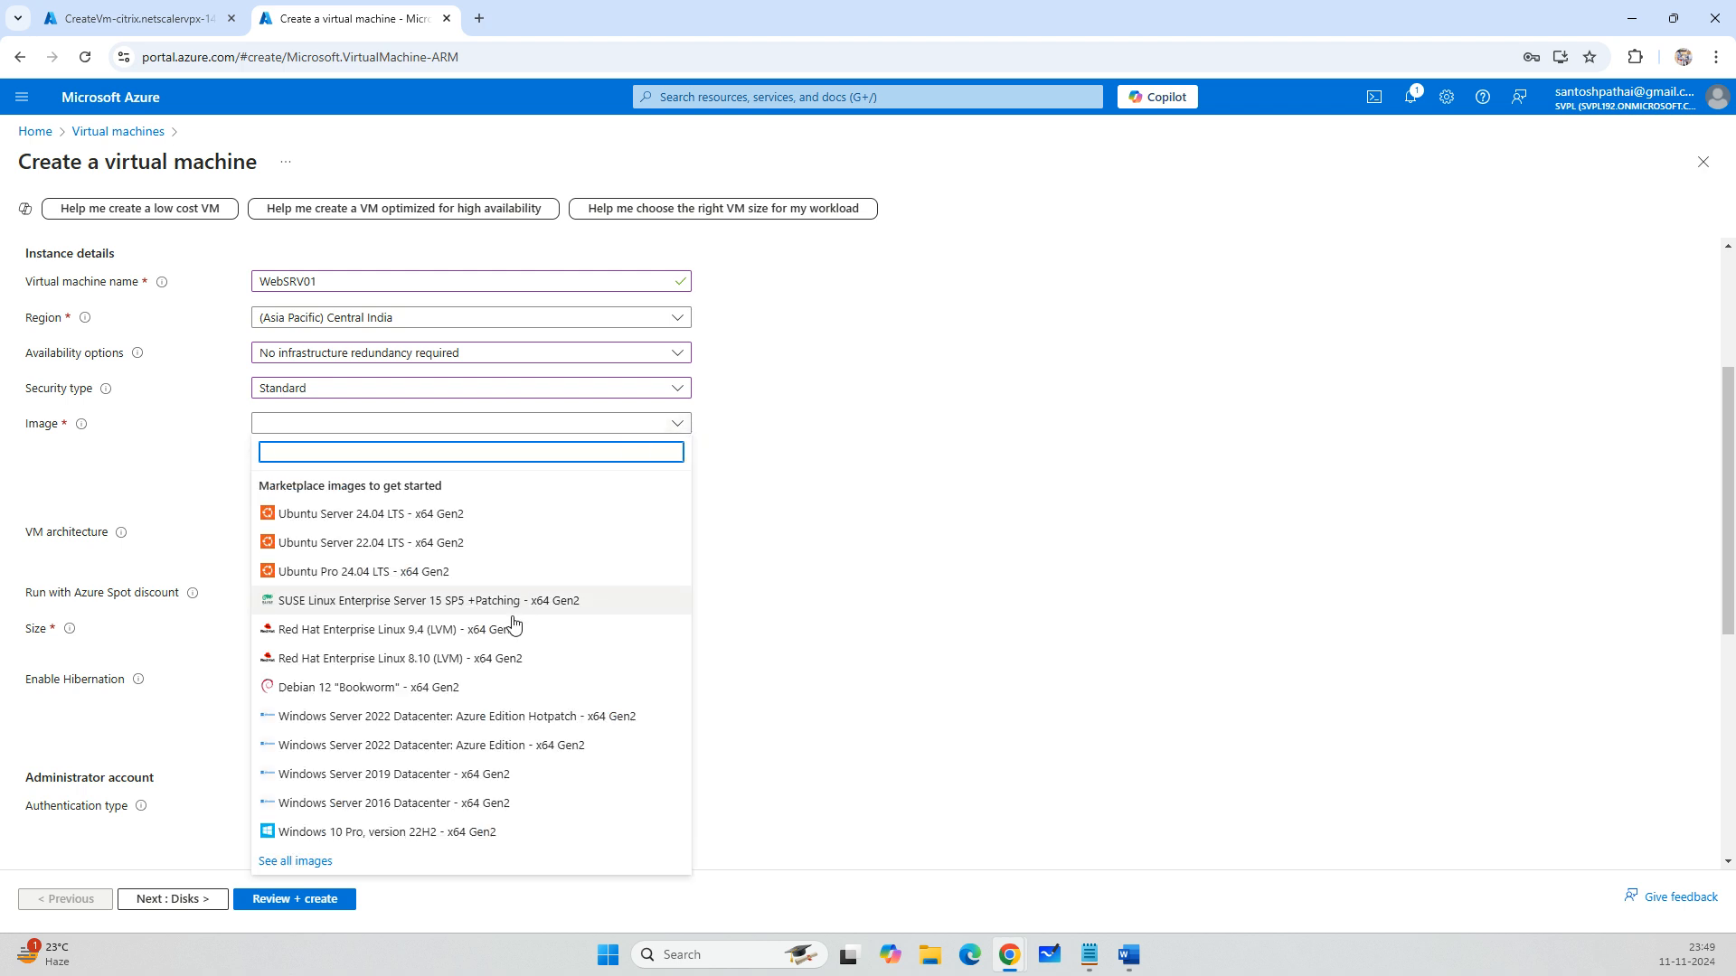
left_click(455, 783)
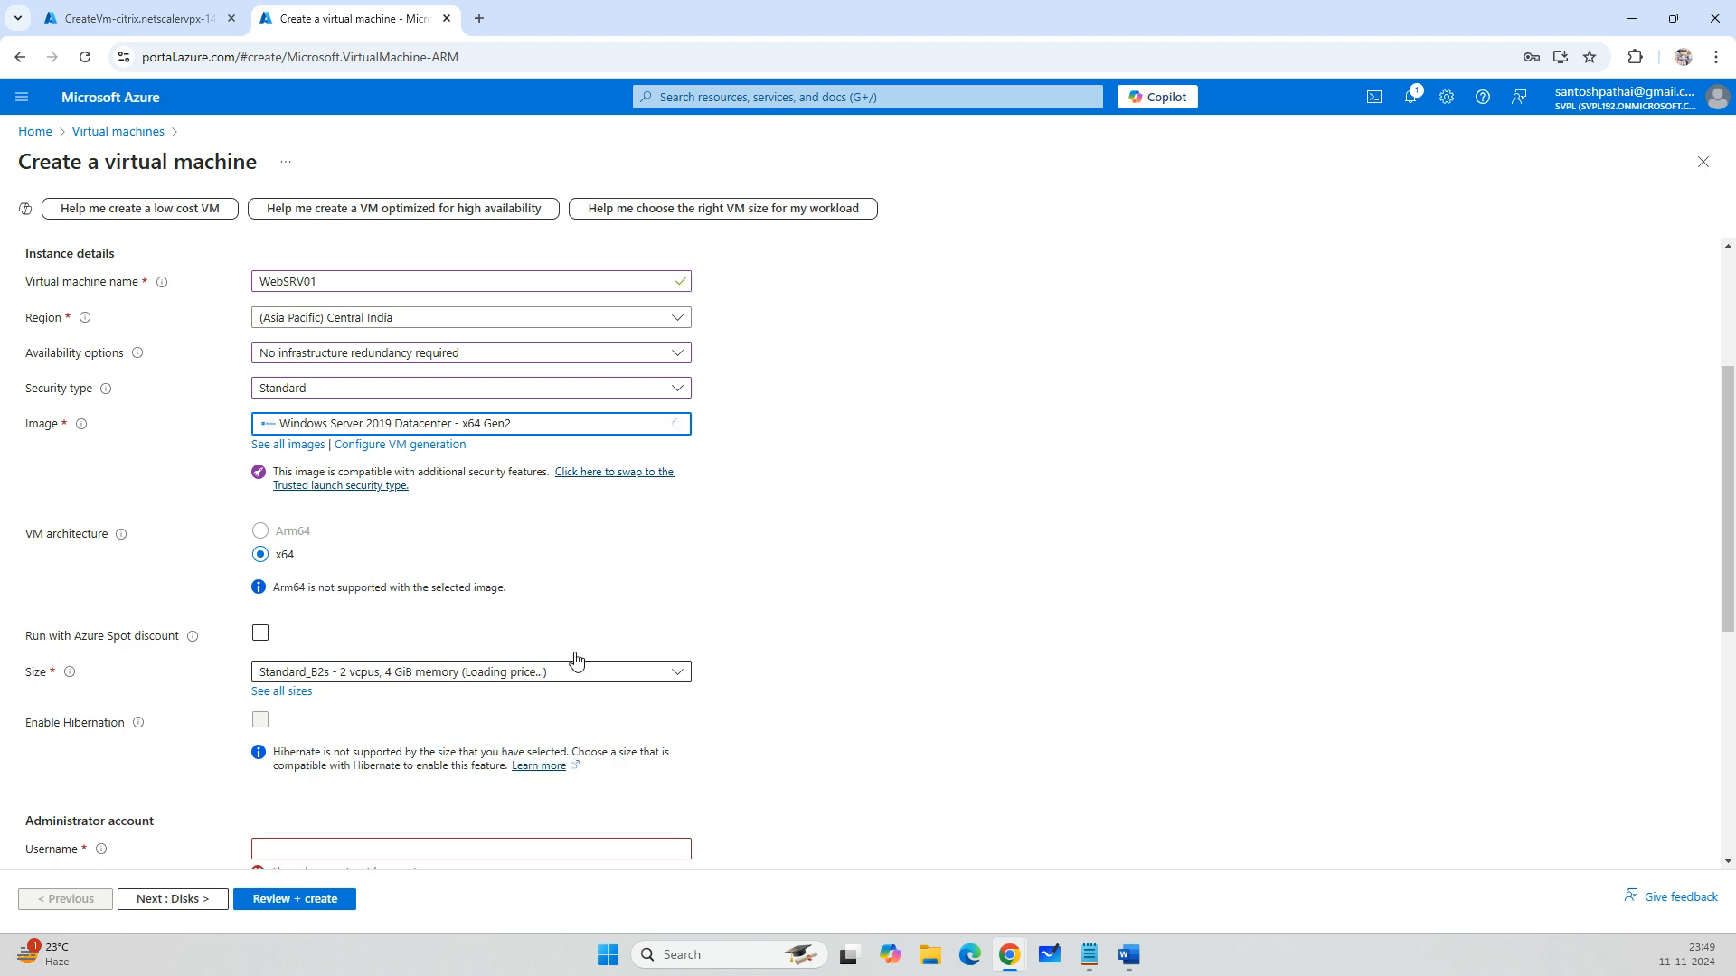
Set WebSRV01's administrator username to spadmin and enter and confirm the account password.
scroll(579, 633, "down", 3)
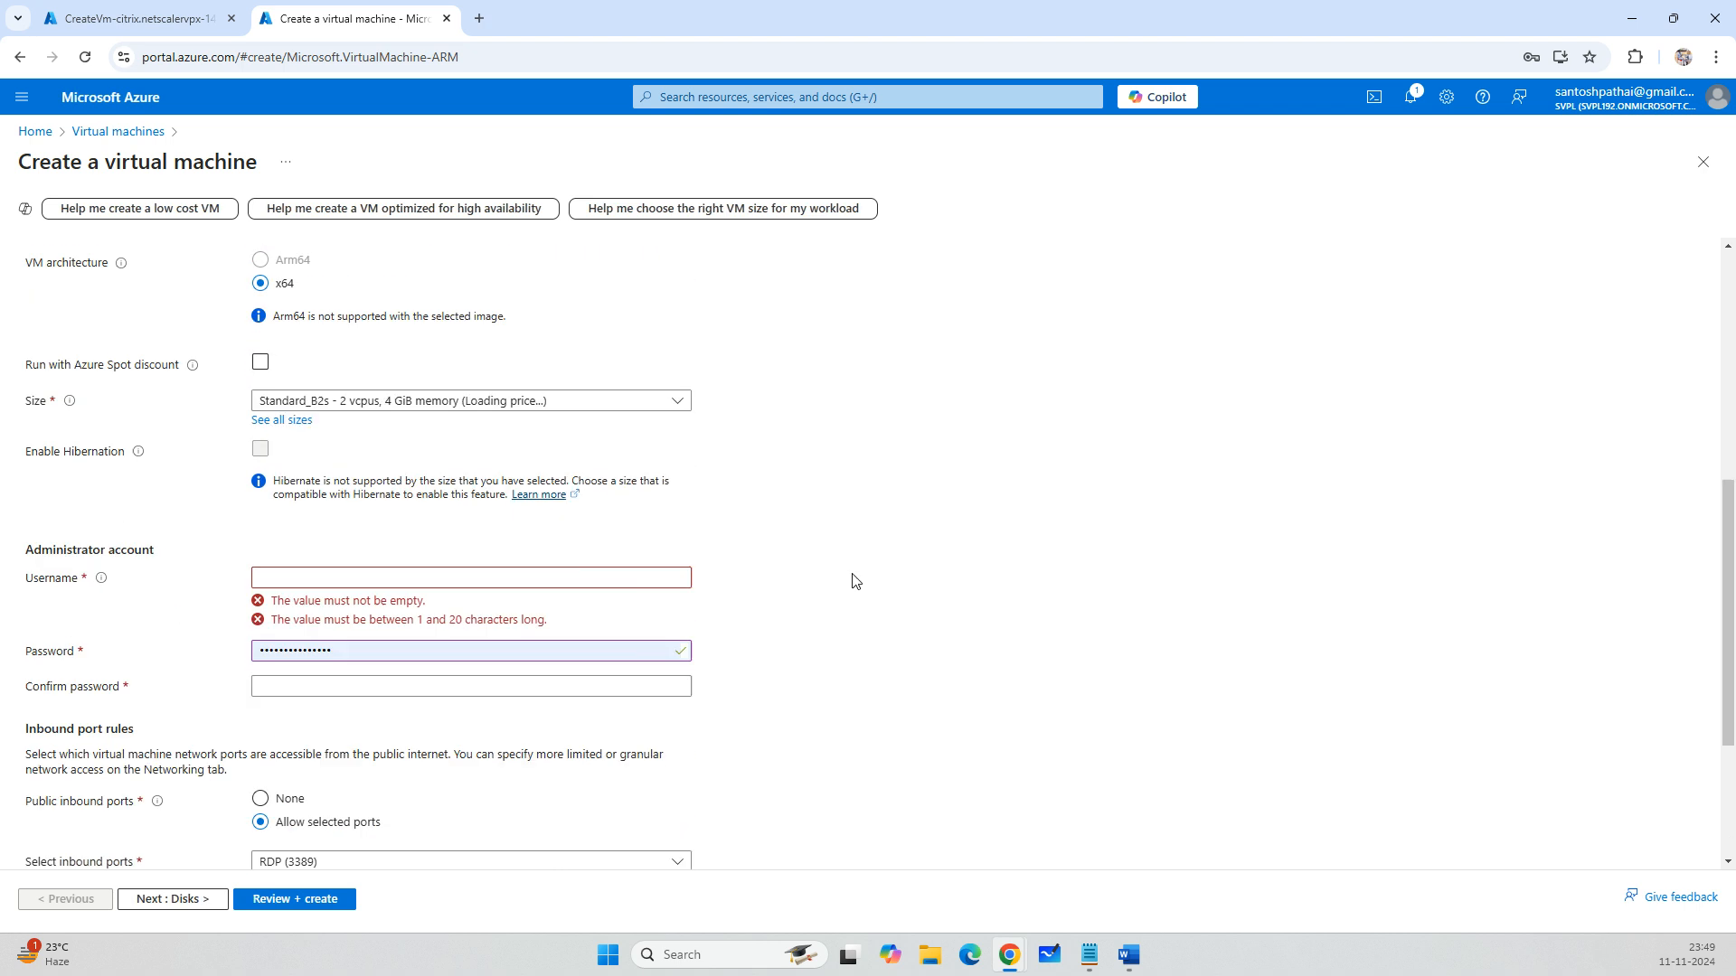
left_click(330, 570)
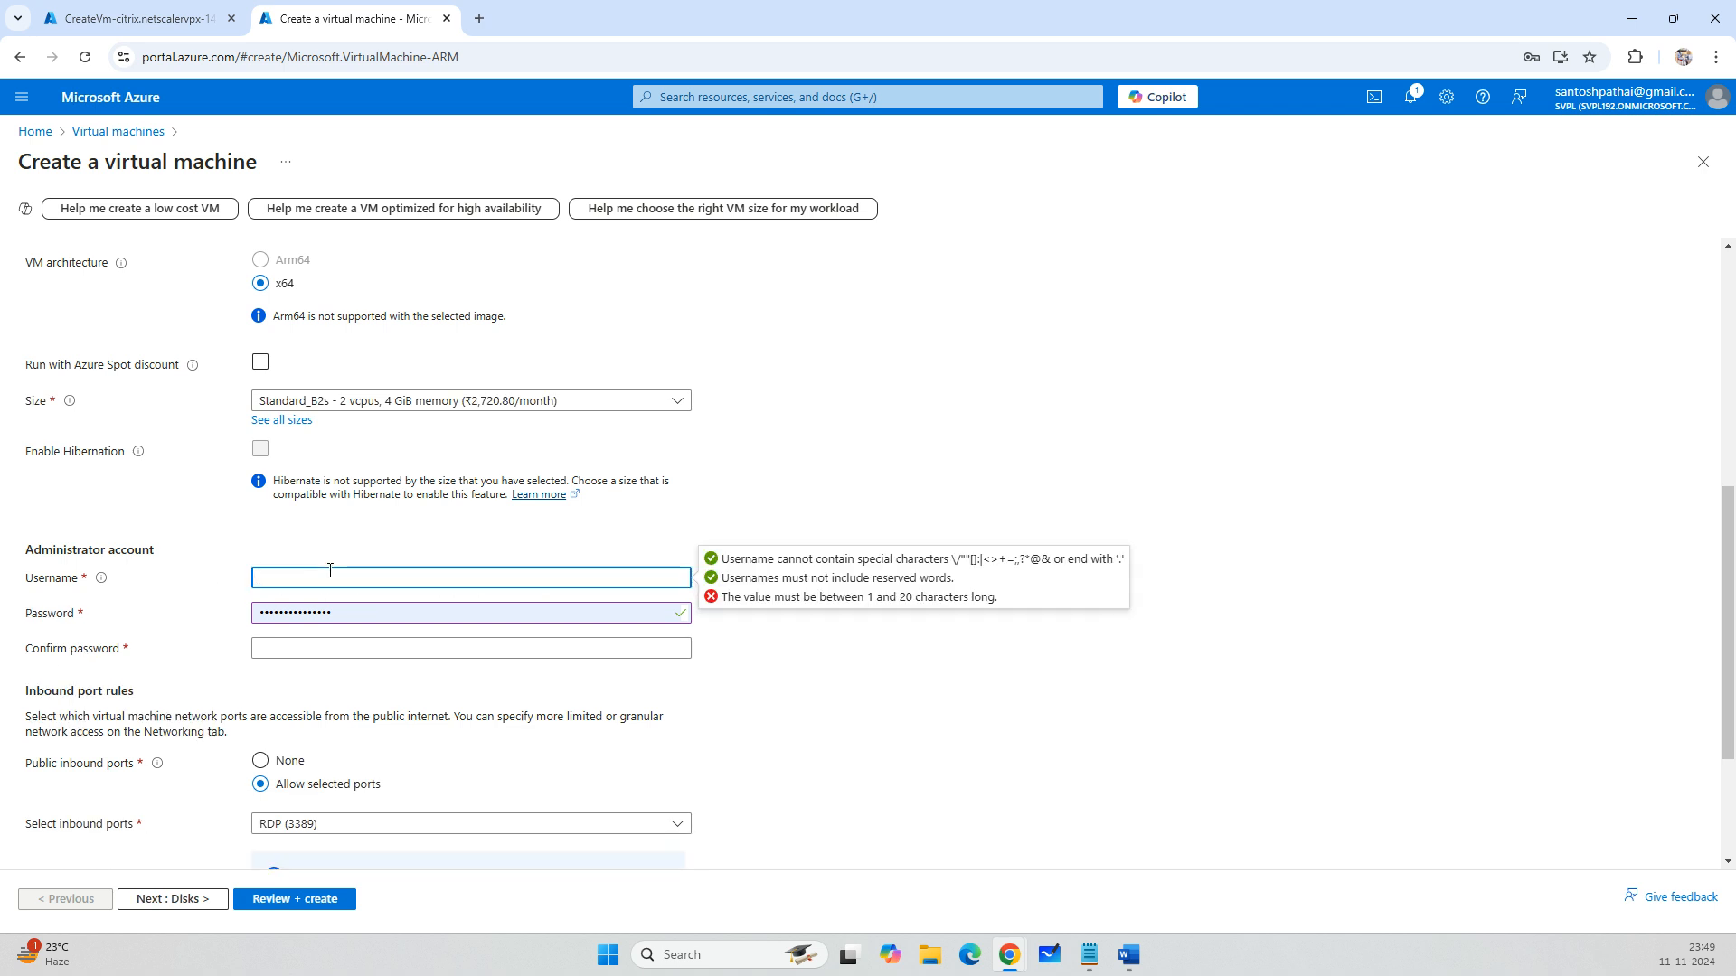
type("P")
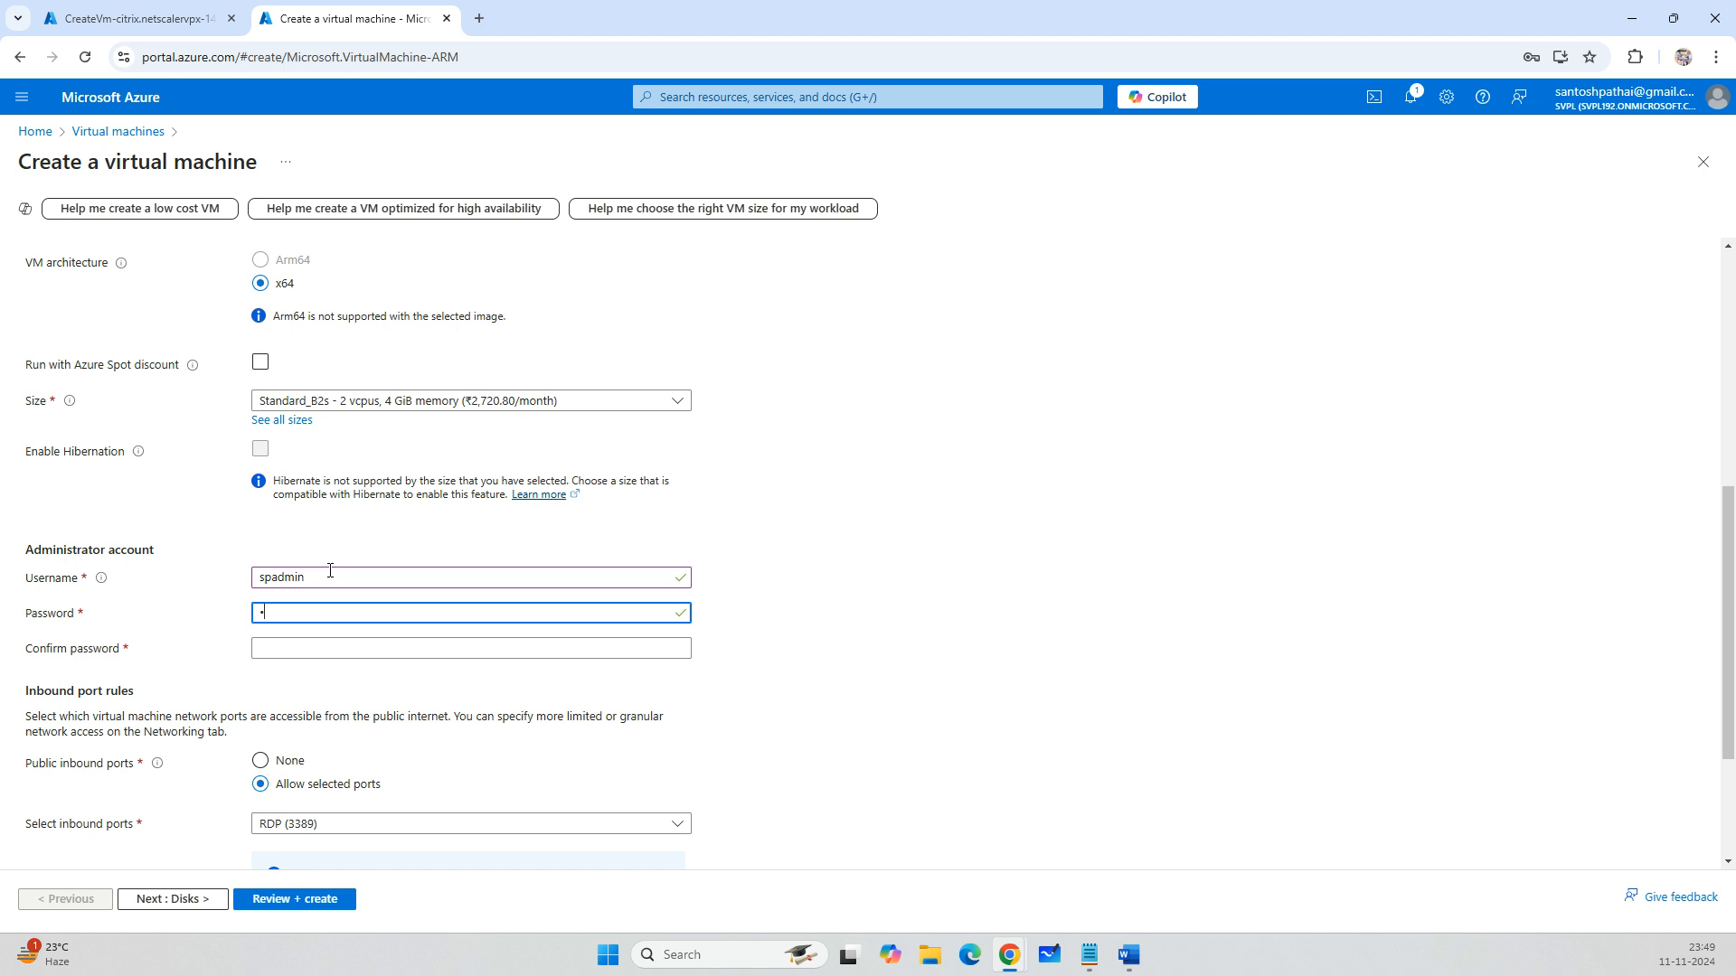
type("••••••••••••")
key("Tab")
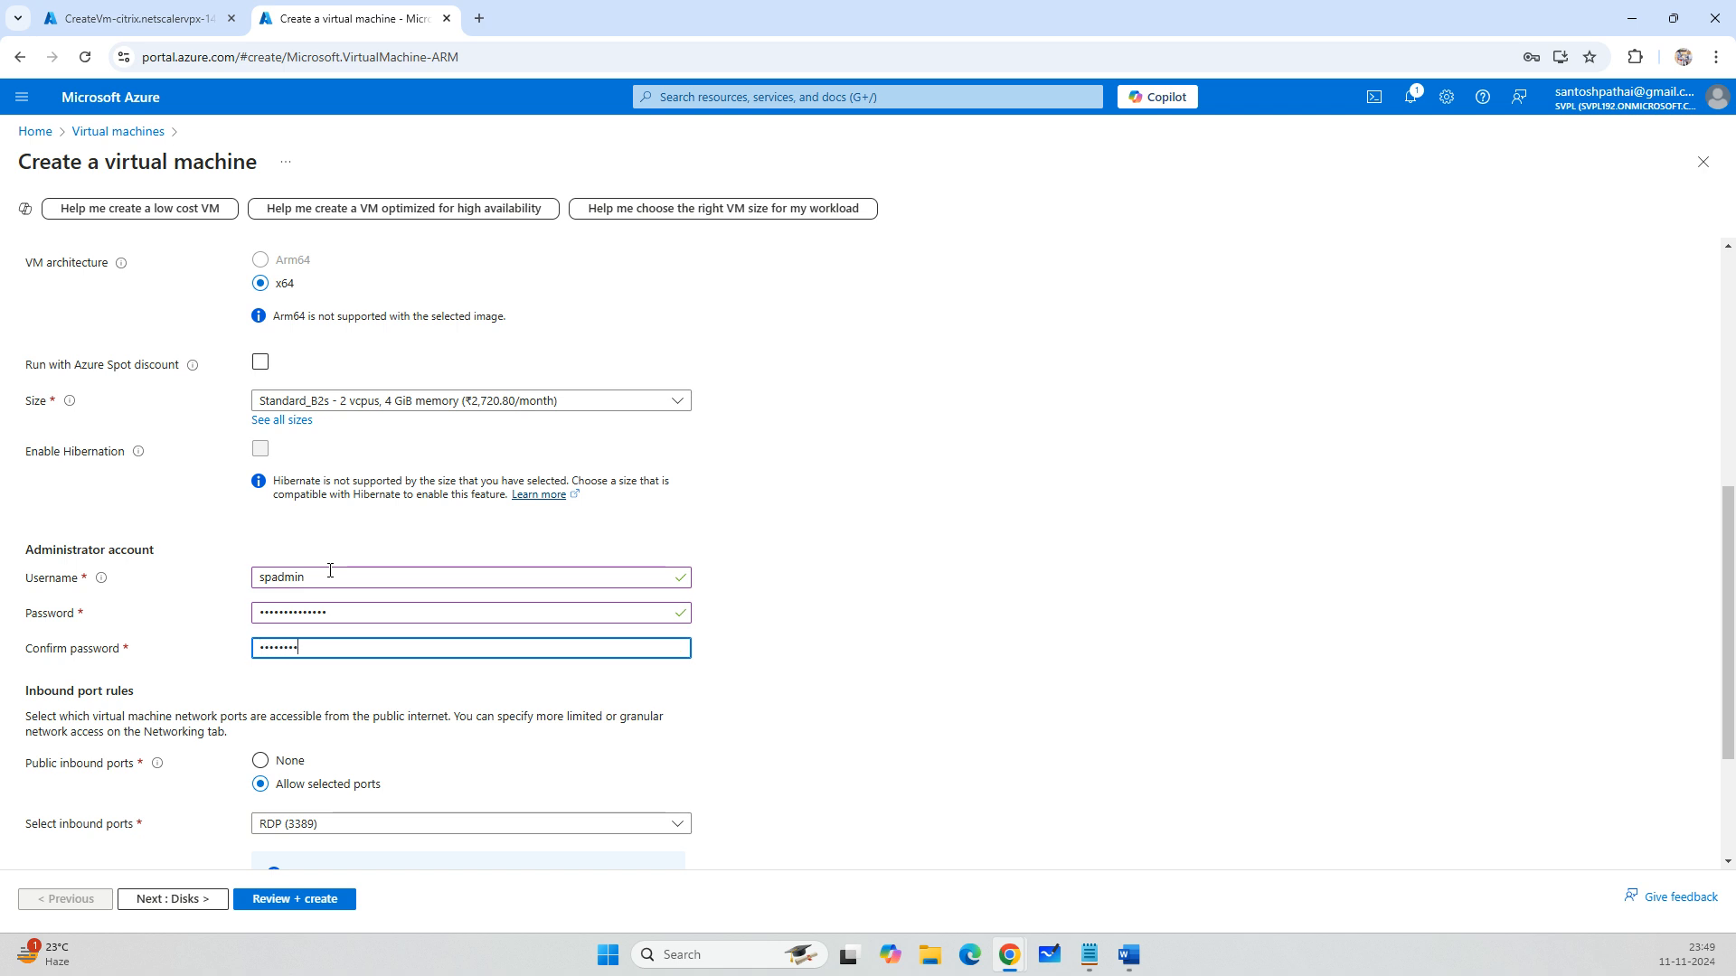
type("•••••••••••••")
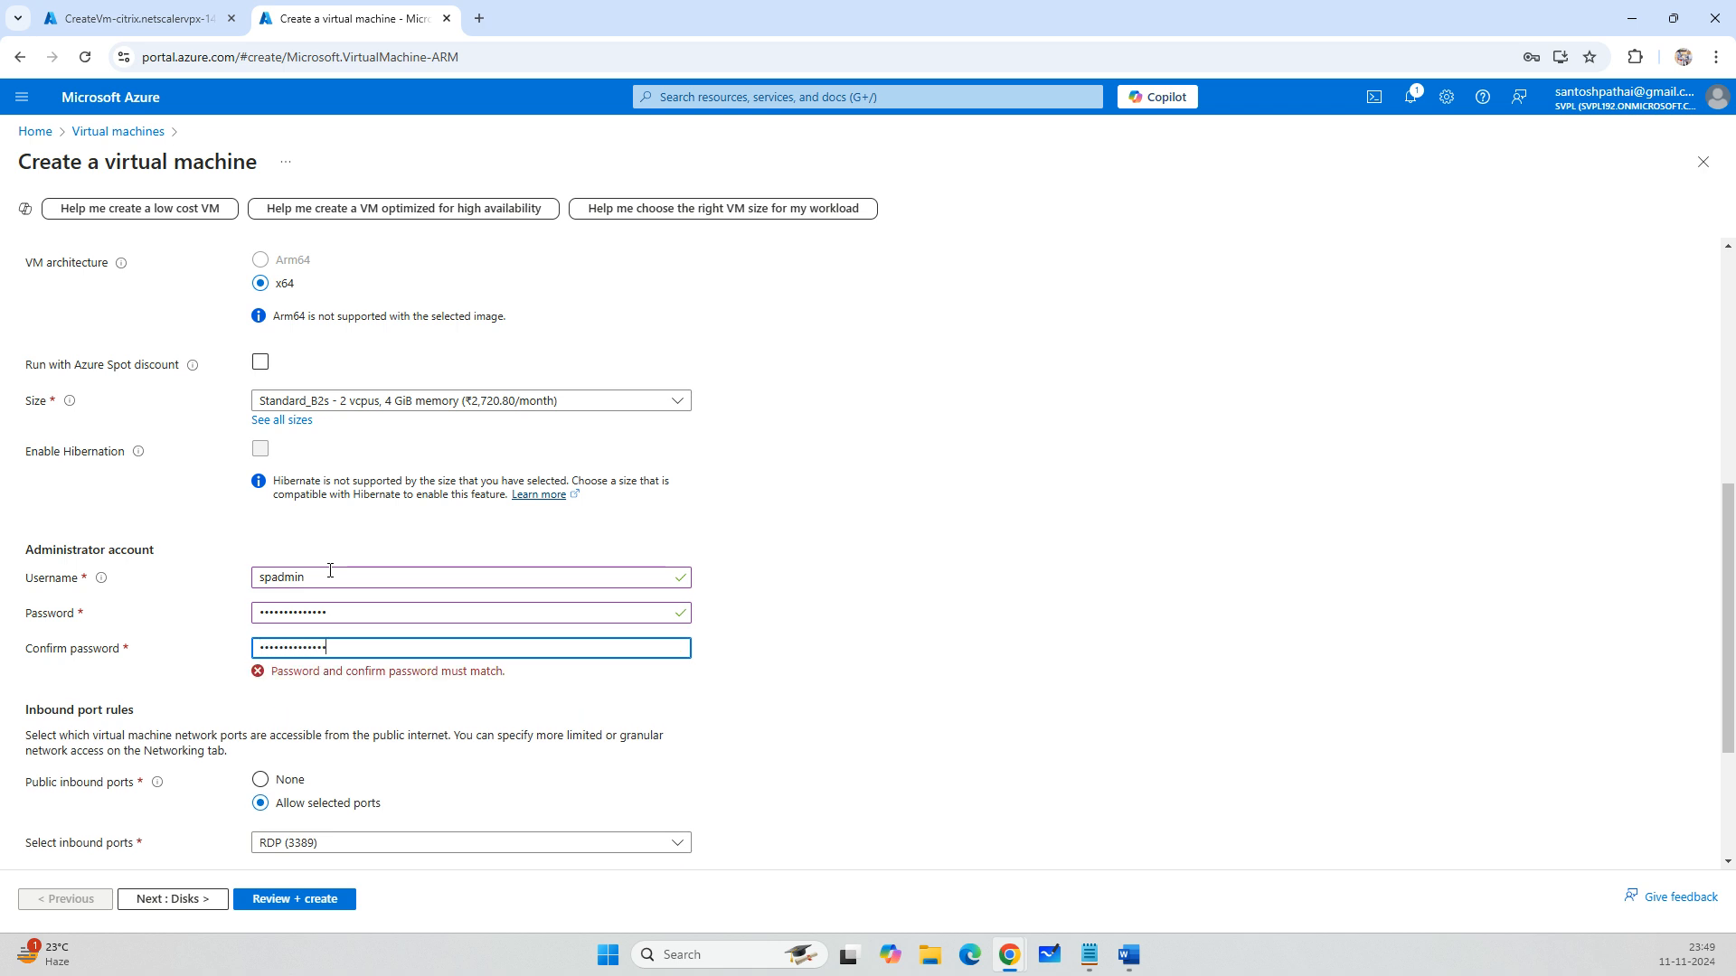
Allow the public inbound ports HTTPS (443) and HTTP (80) for WebSRV01 in addition to RDP (3389).
scroll(479, 594, "down", 2)
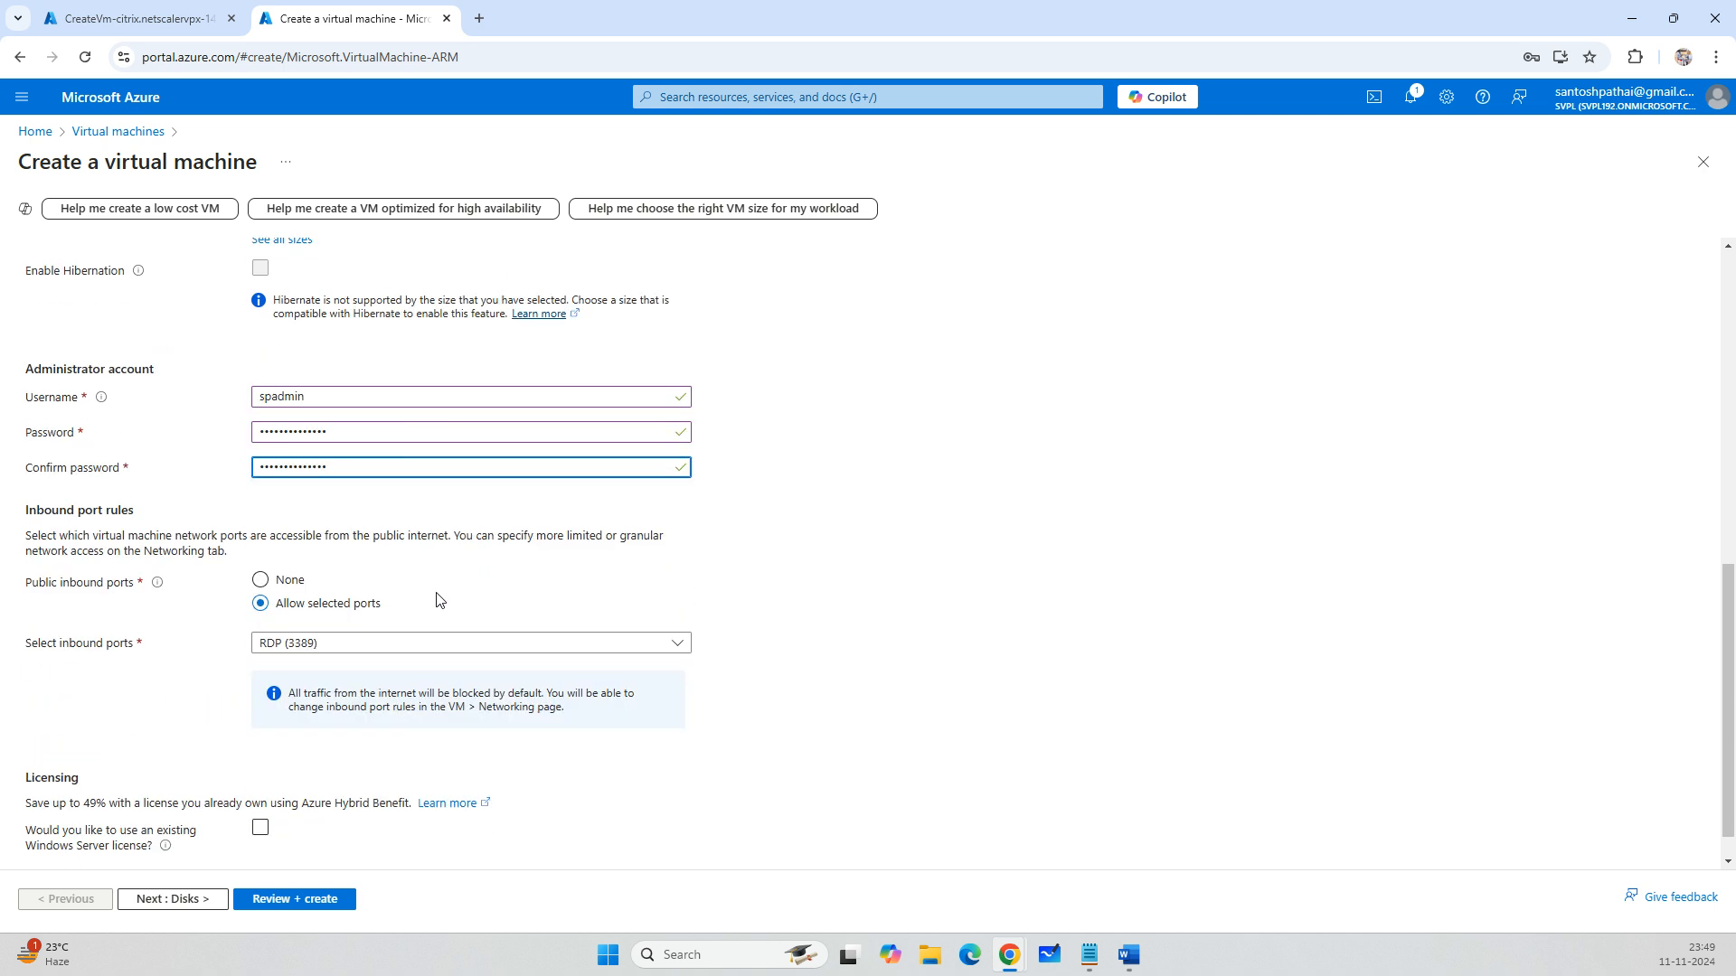
left_click(328, 642)
left_click(267, 697)
left_click(268, 669)
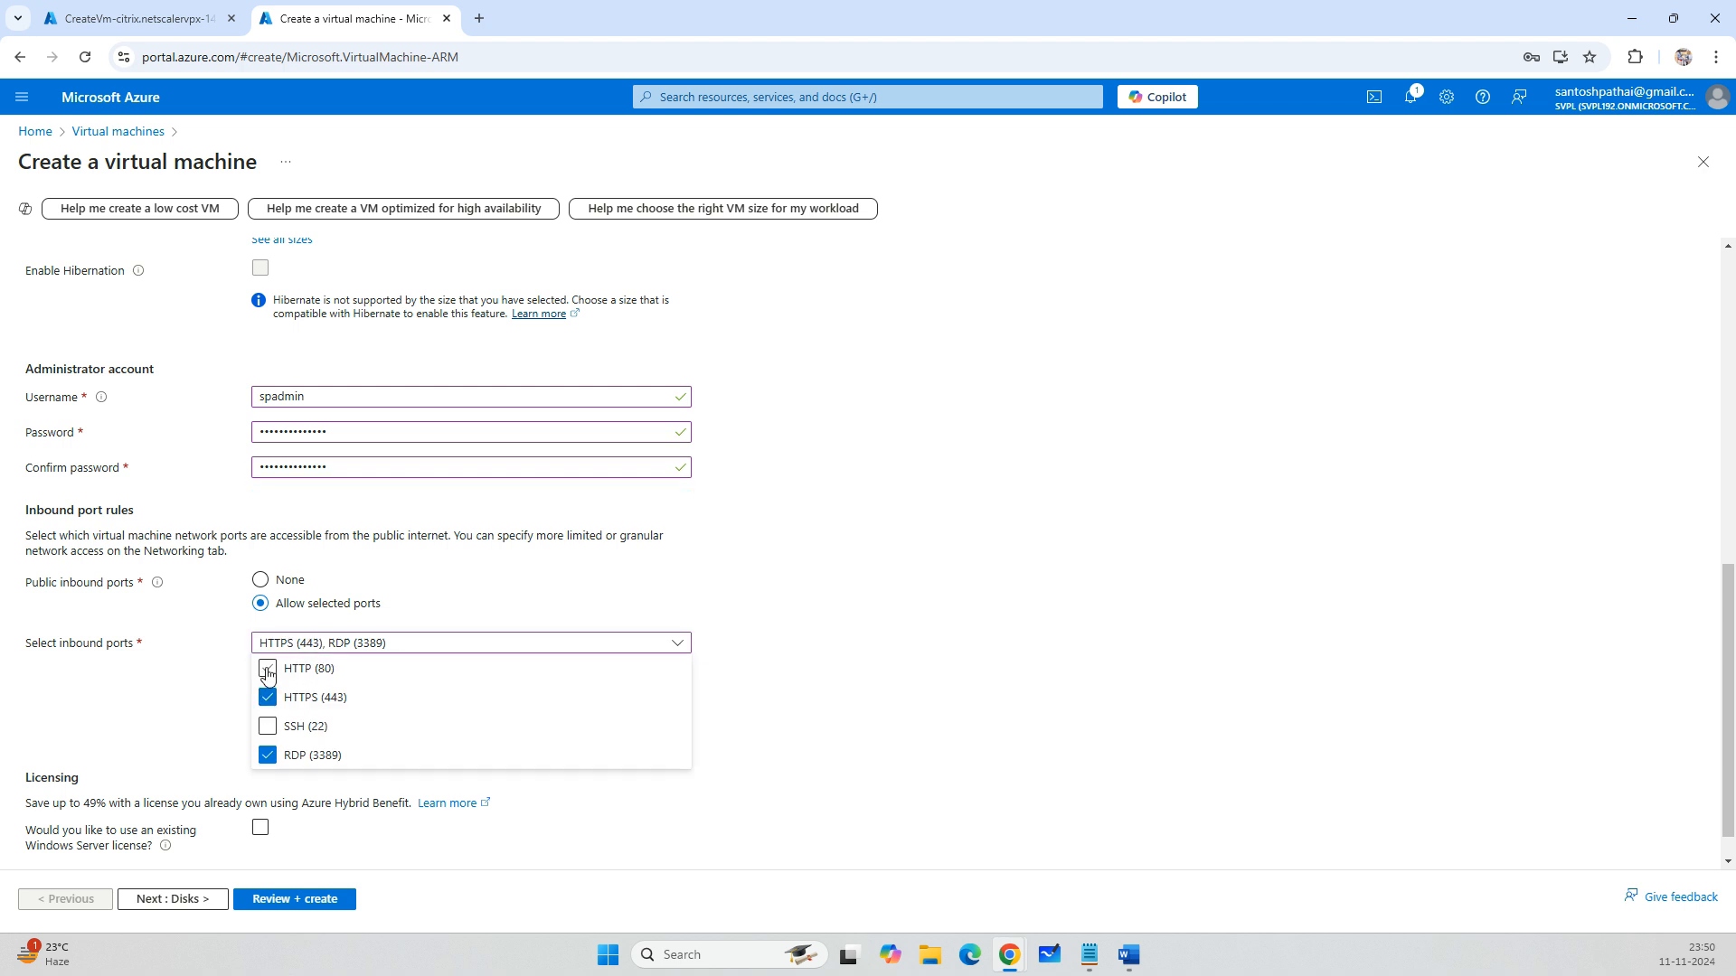
left_click(851, 691)
scroll(405, 734, "down", 1)
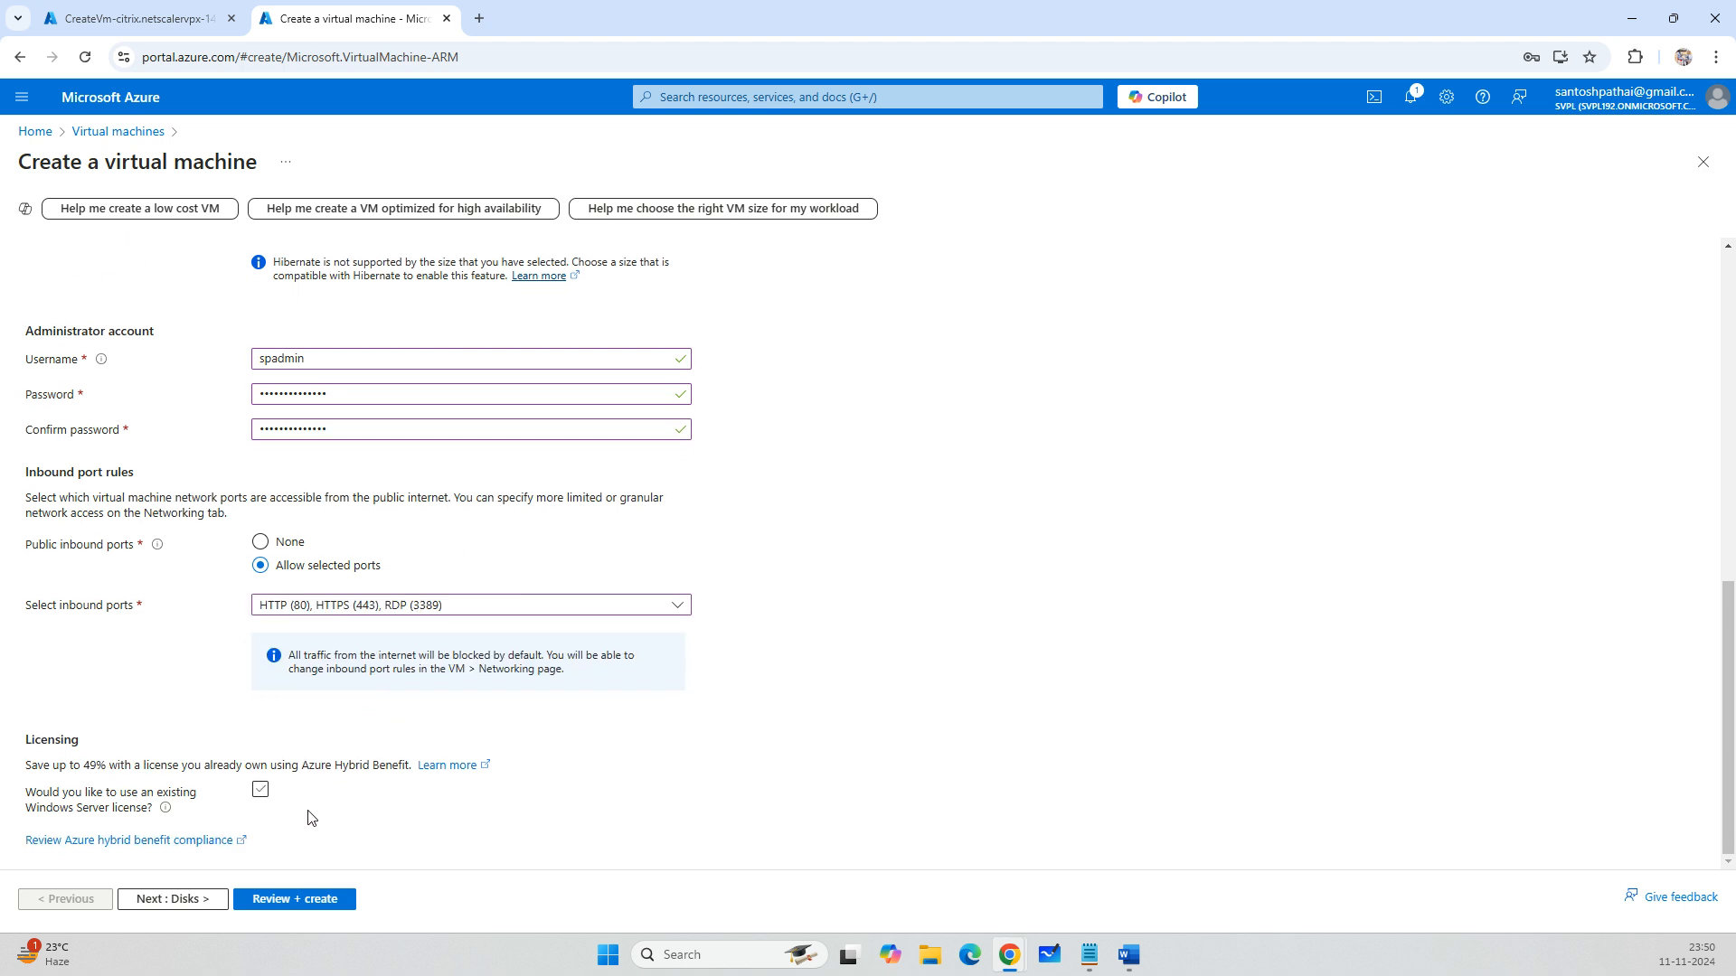
Set WebSRV01's OS disk type to Standard SSD (locally-redundant storage) in the disk settings.
left_click(172, 898)
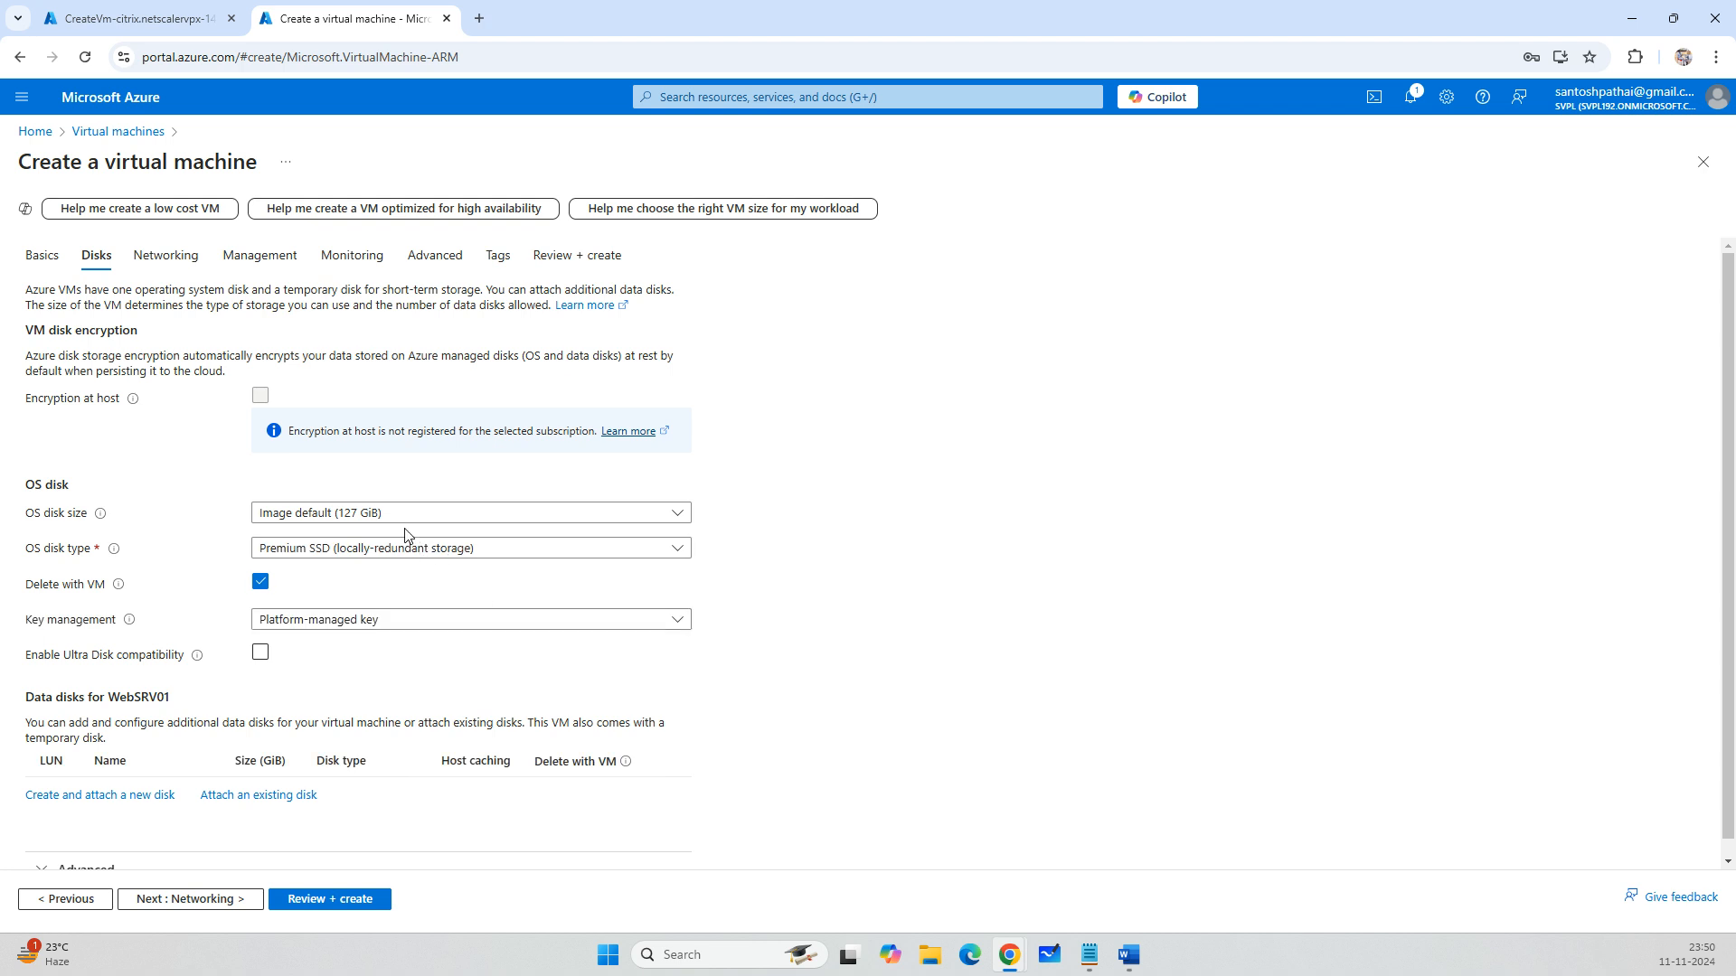
left_click(387, 549)
left_click(316, 679)
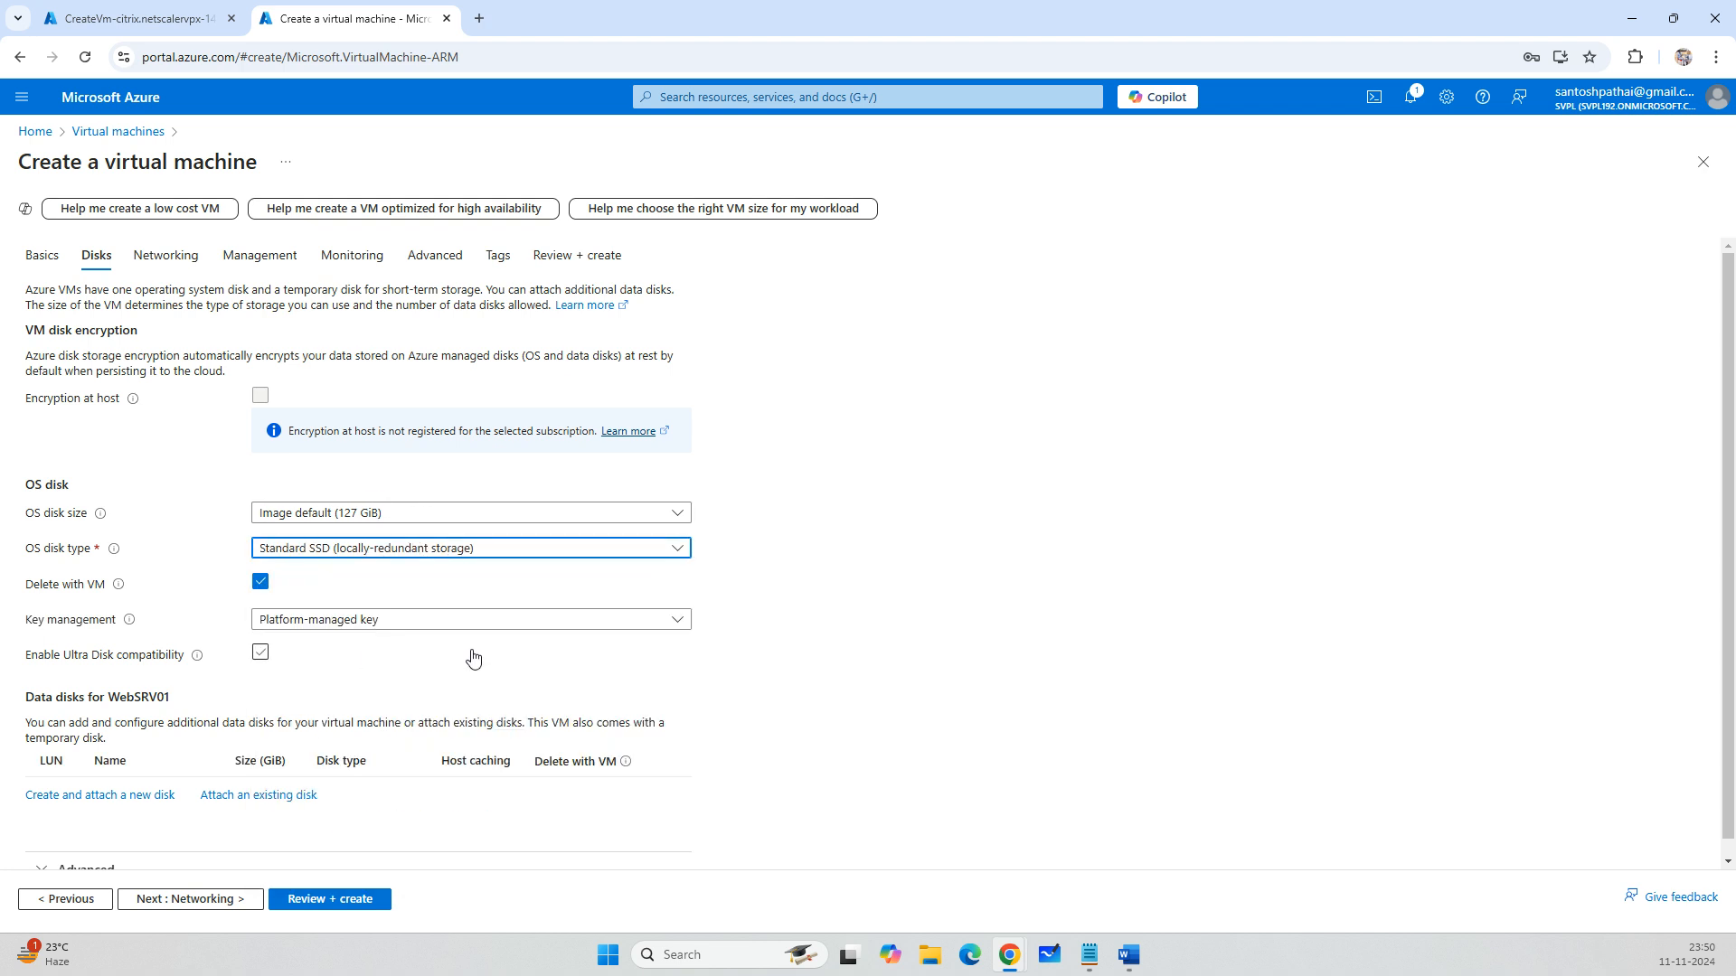
scroll(550, 623, "down", 1)
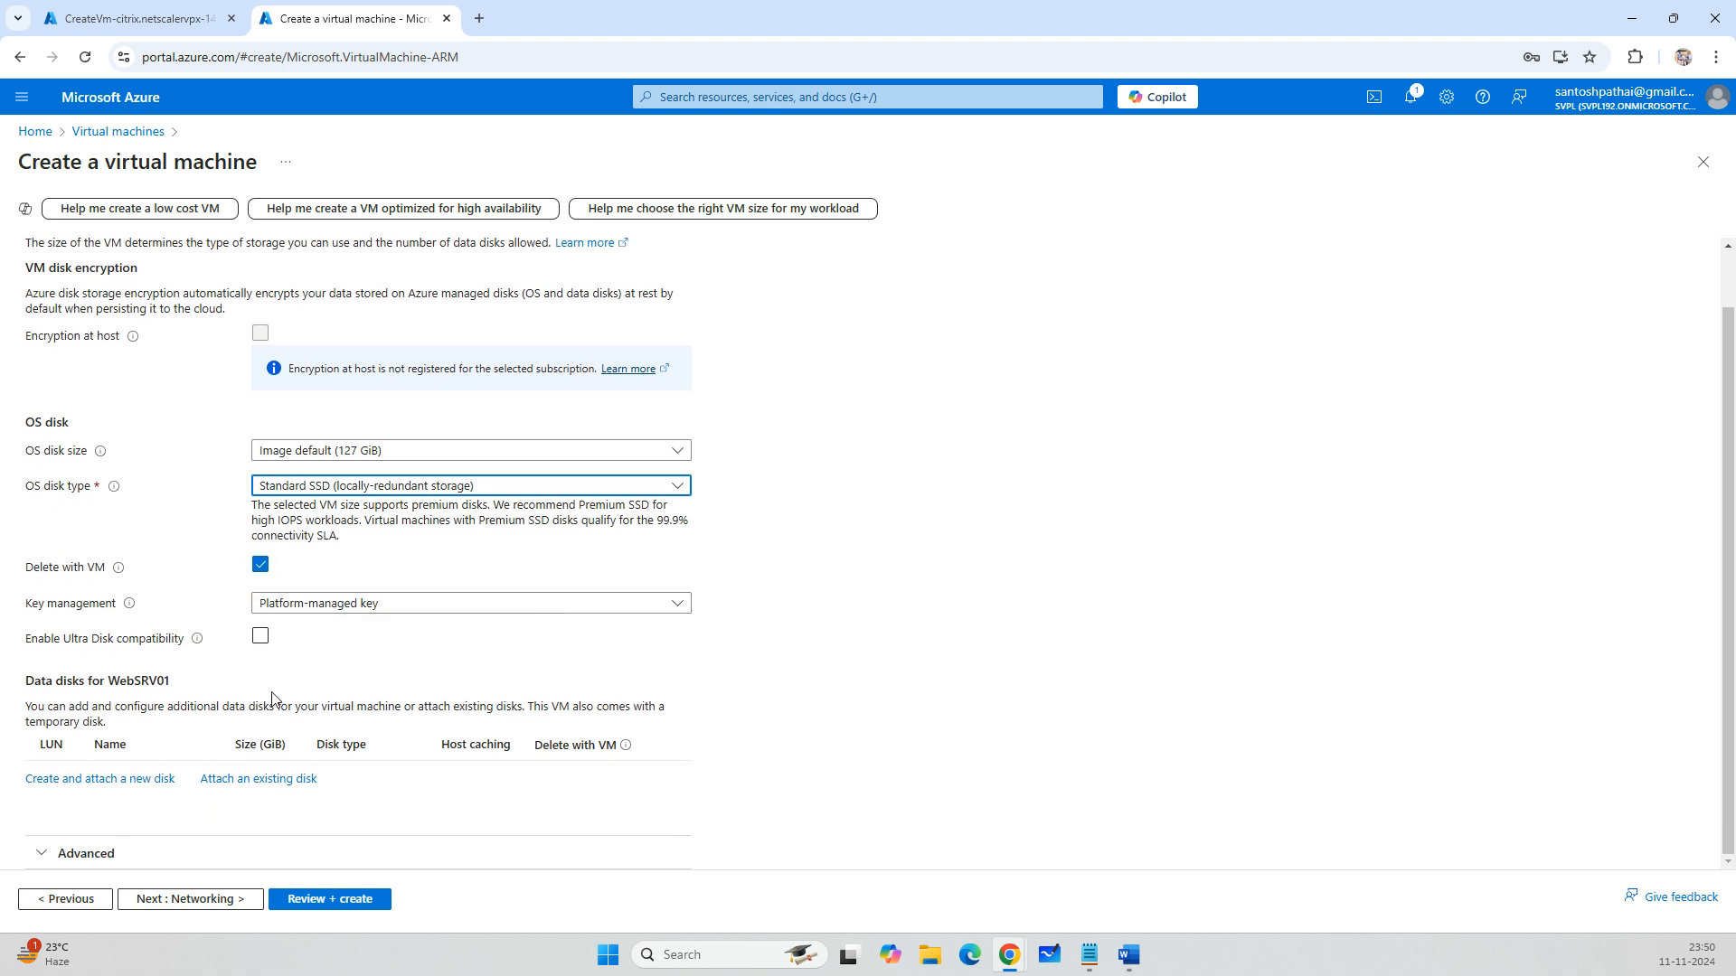
In WebSRV01's network settings, enable deleting the public IP and NIC when the VM is deleted.
left_click(175, 901)
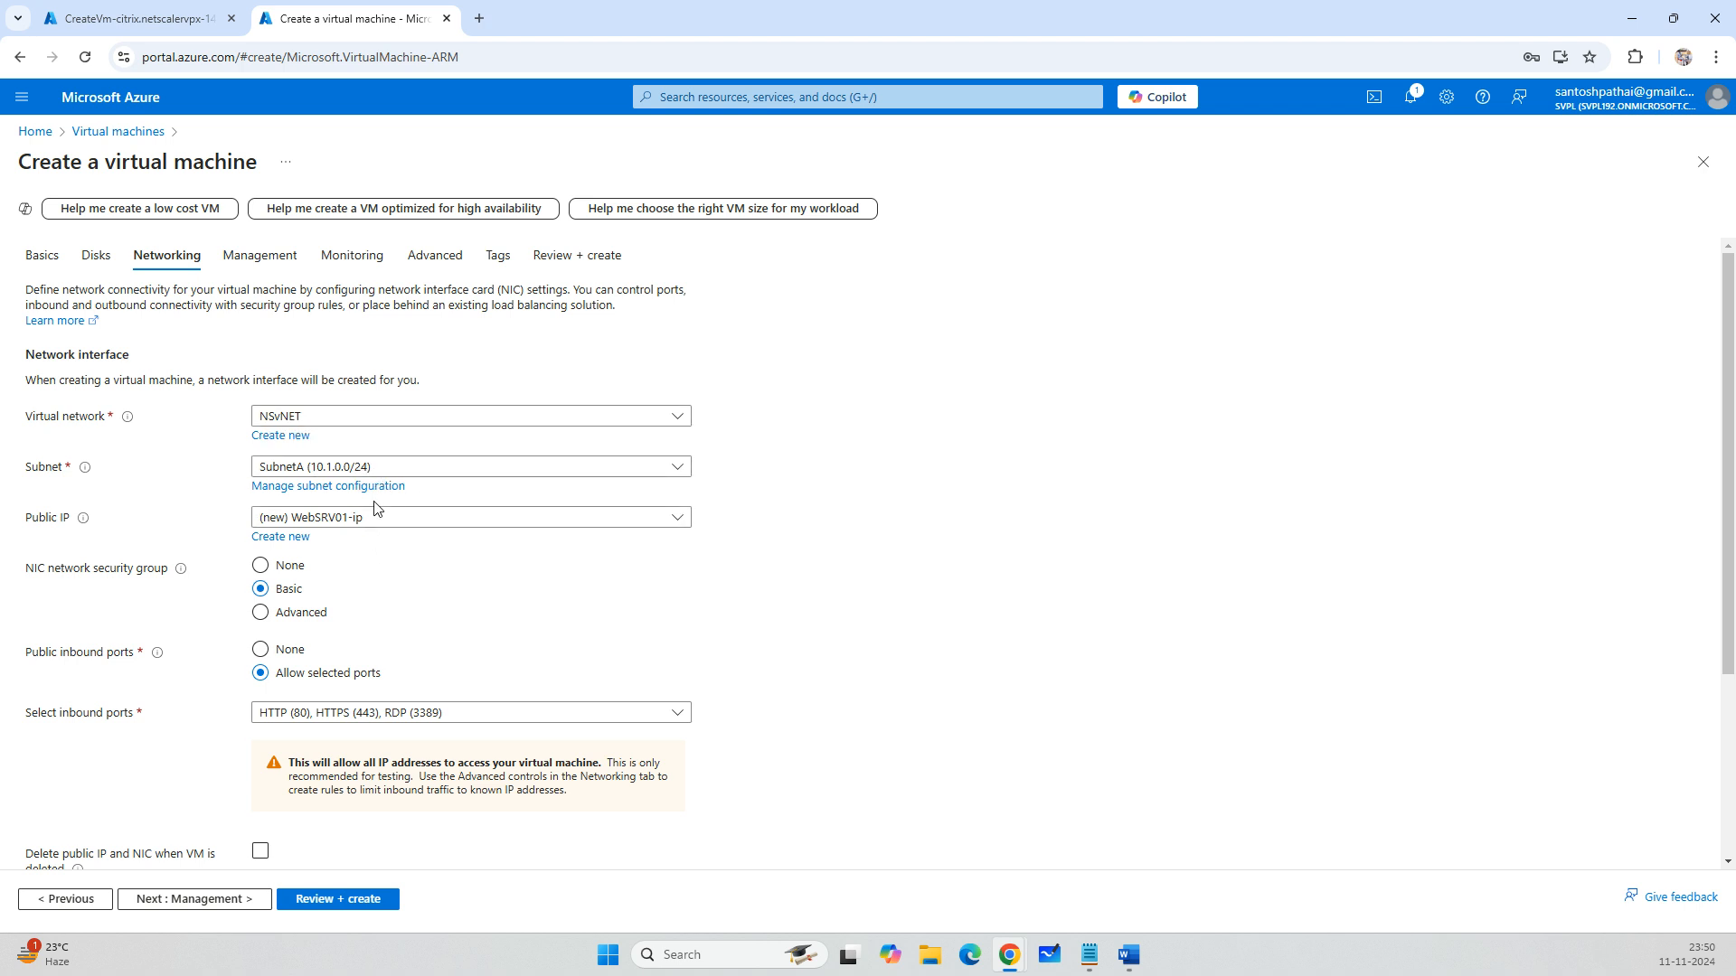
left_click(260, 853)
scroll(728, 558, "down", 3)
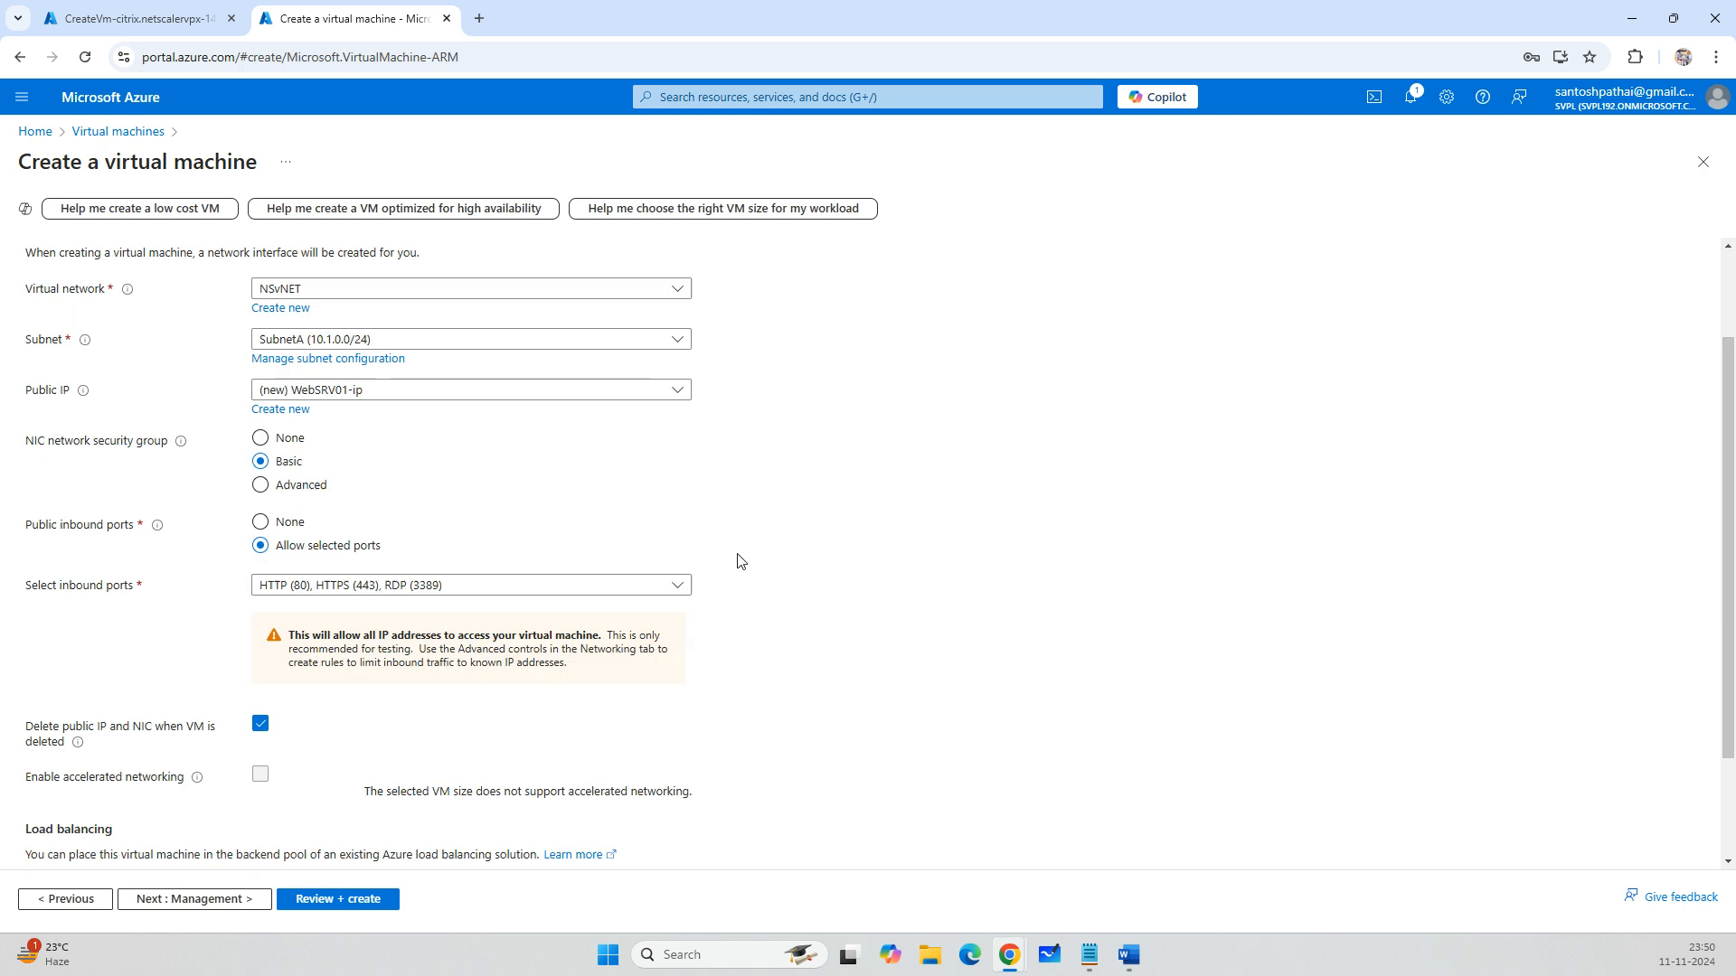
Set WebSRV01's auto-shutdown time zone to (UTC+05:30) Chennai, Kolkata, Mumbai, New Delhi and its patch orchestration to Manual updates.
left_click(217, 900)
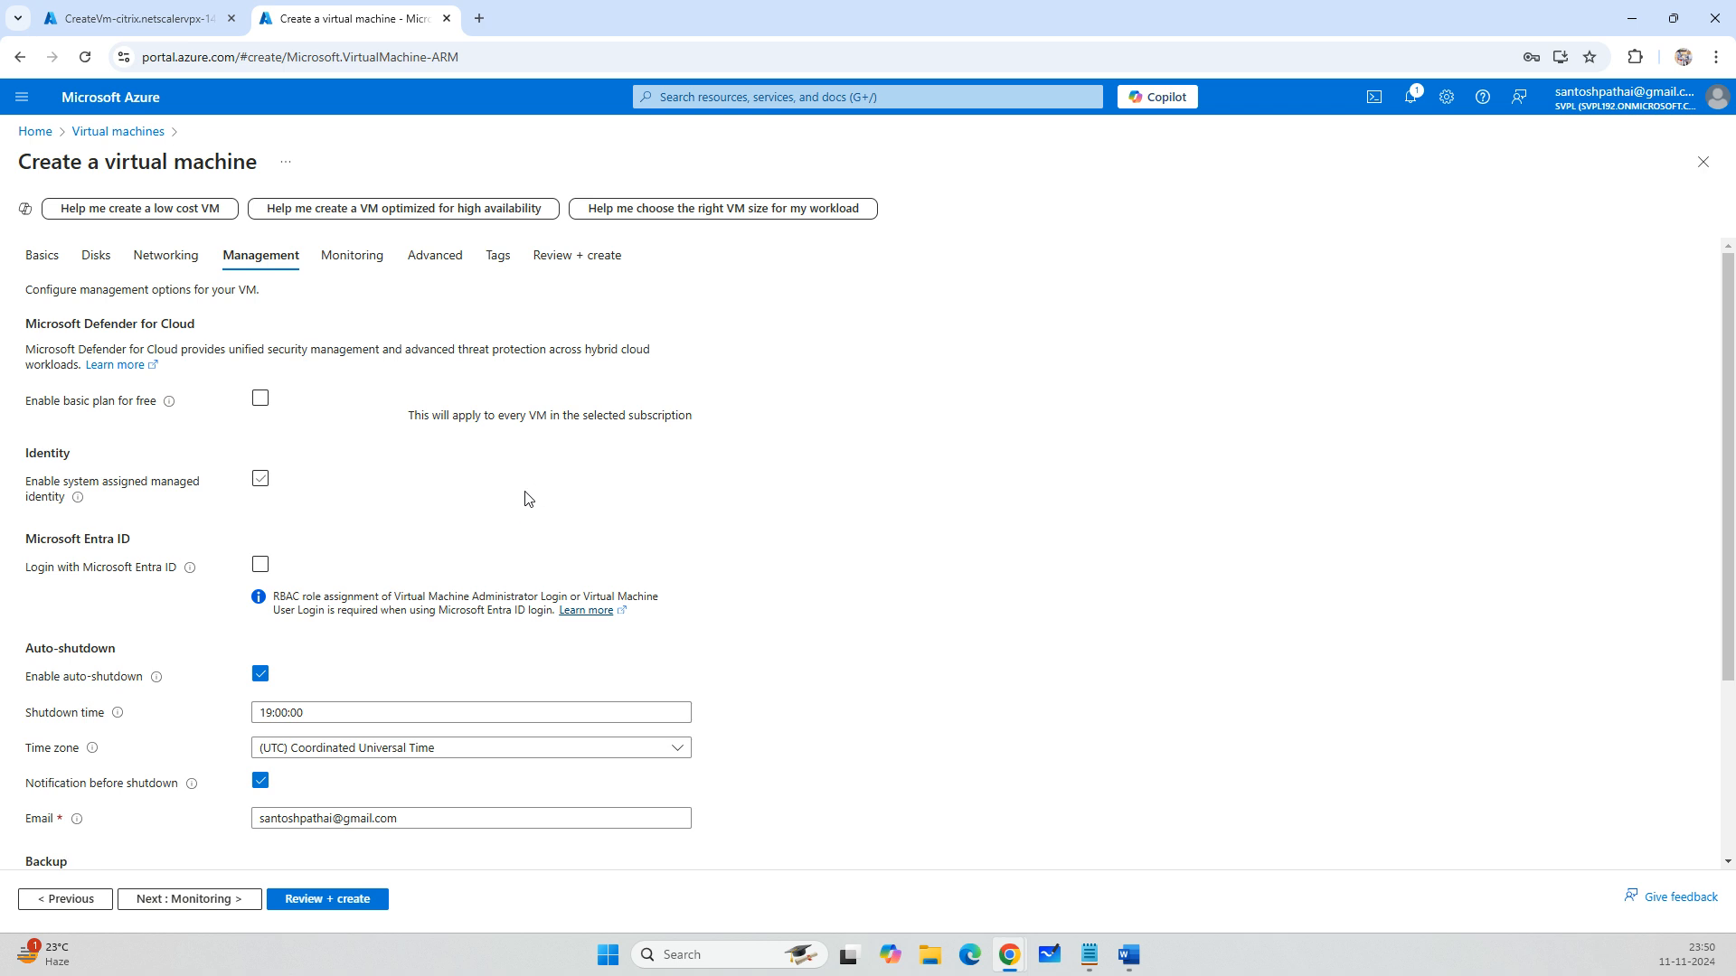
scroll(669, 543, "down", 3)
left_click(676, 493)
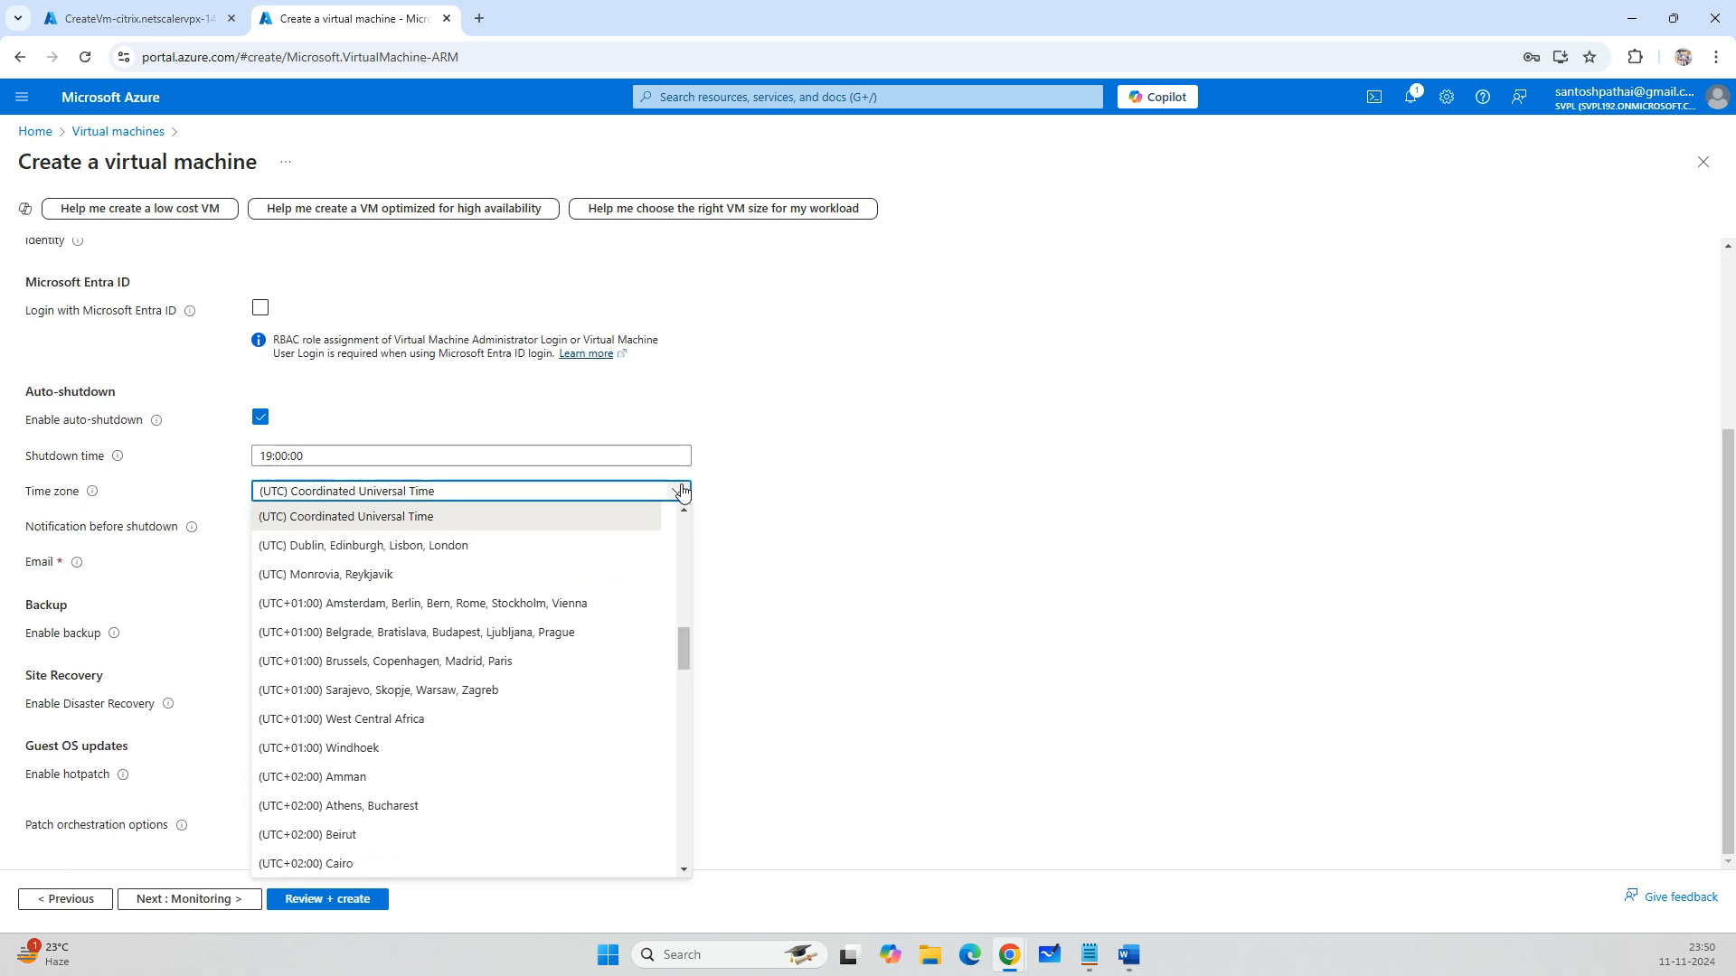
left_click_drag(686, 655, 680, 745)
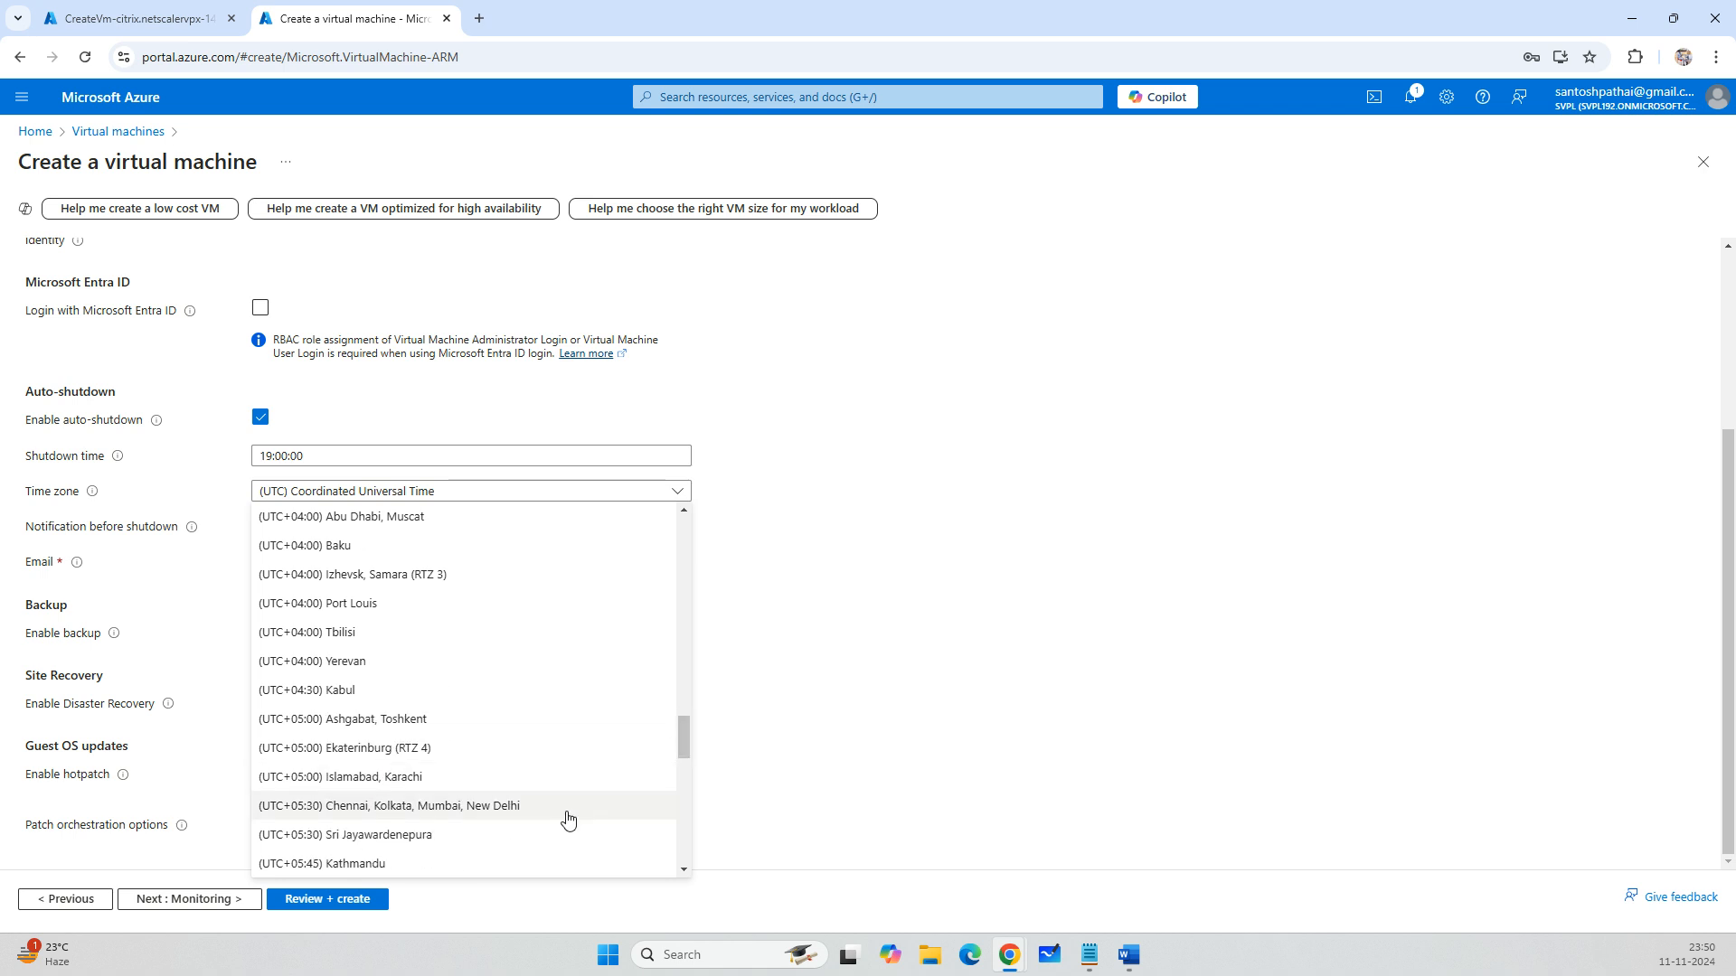
left_click(499, 808)
left_click(311, 827)
left_click(311, 732)
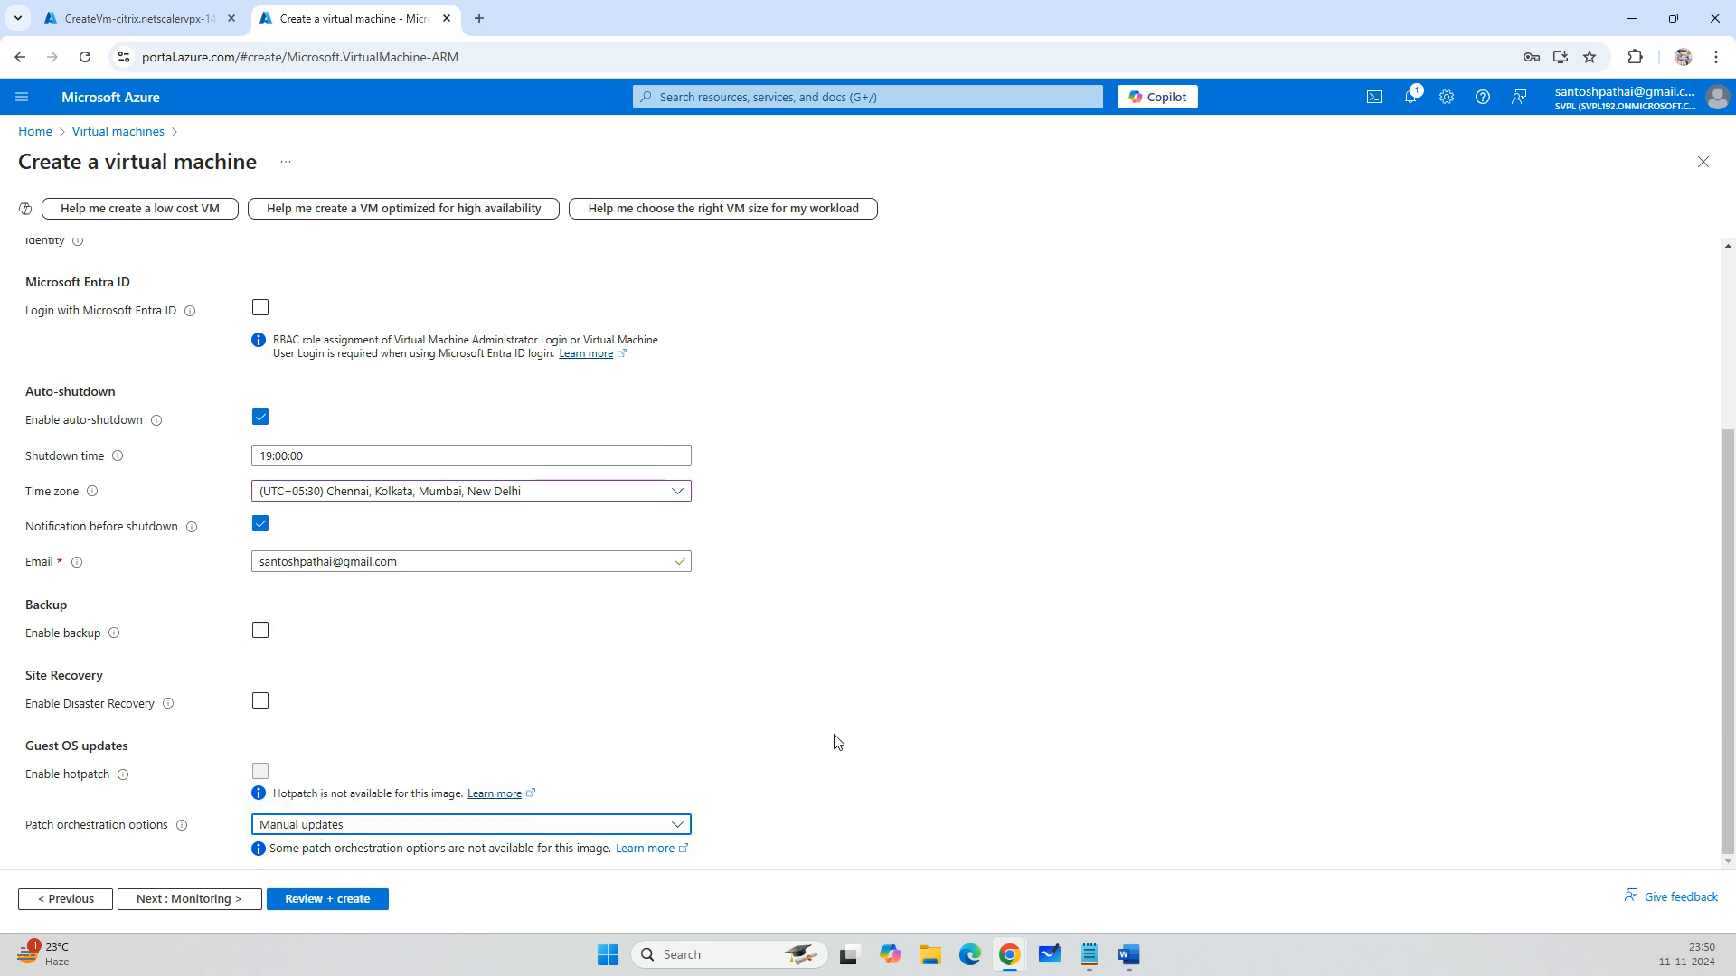
Validate and create the WebSRV01 virtual machine, and check the progress of the NetScaler and WebSRV01 deployments.
left_click(312, 901)
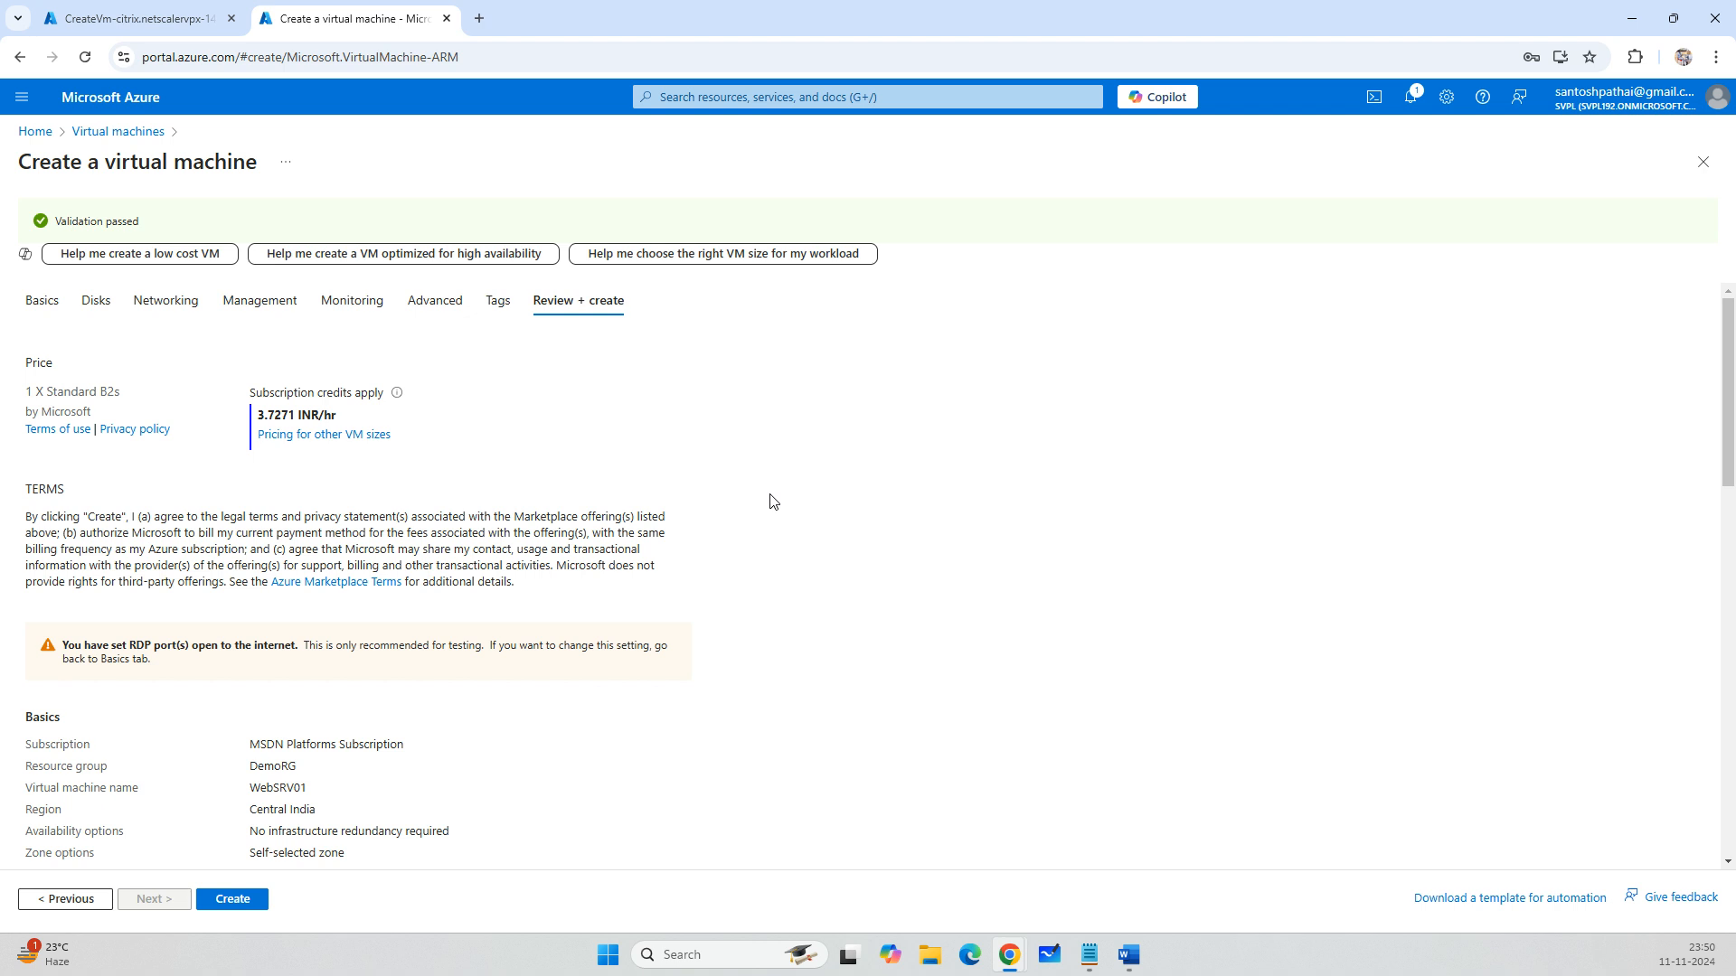
left_click(246, 909)
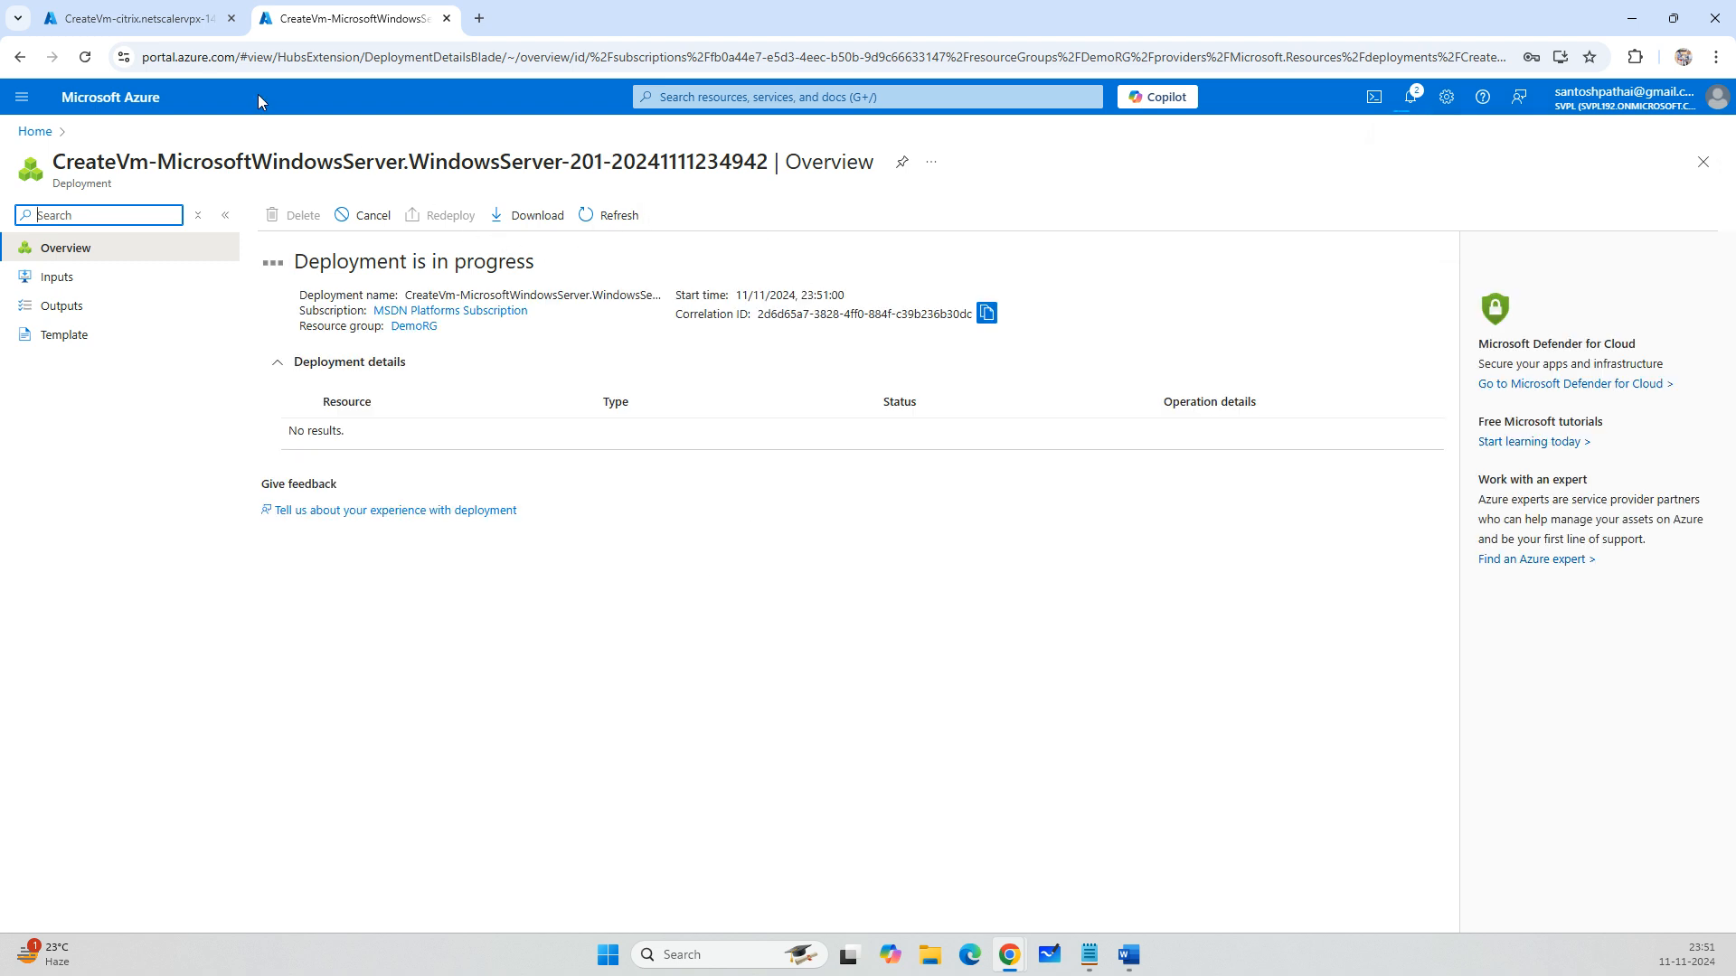
left_click(170, 20)
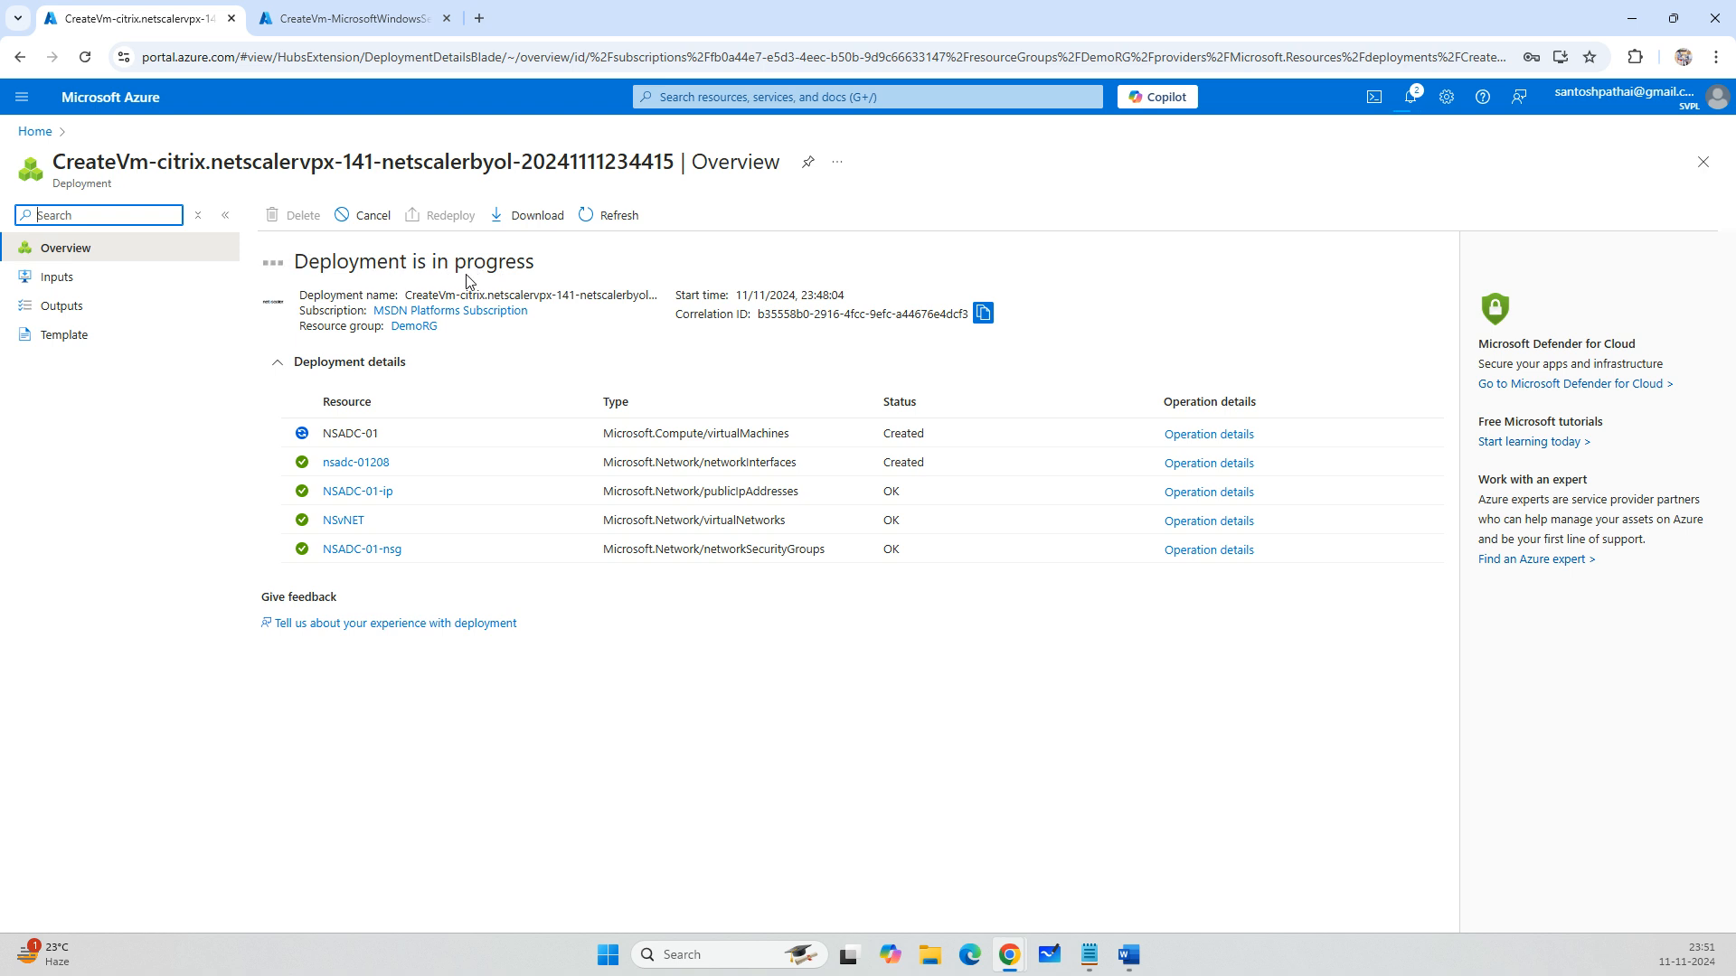
left_click(351, 19)
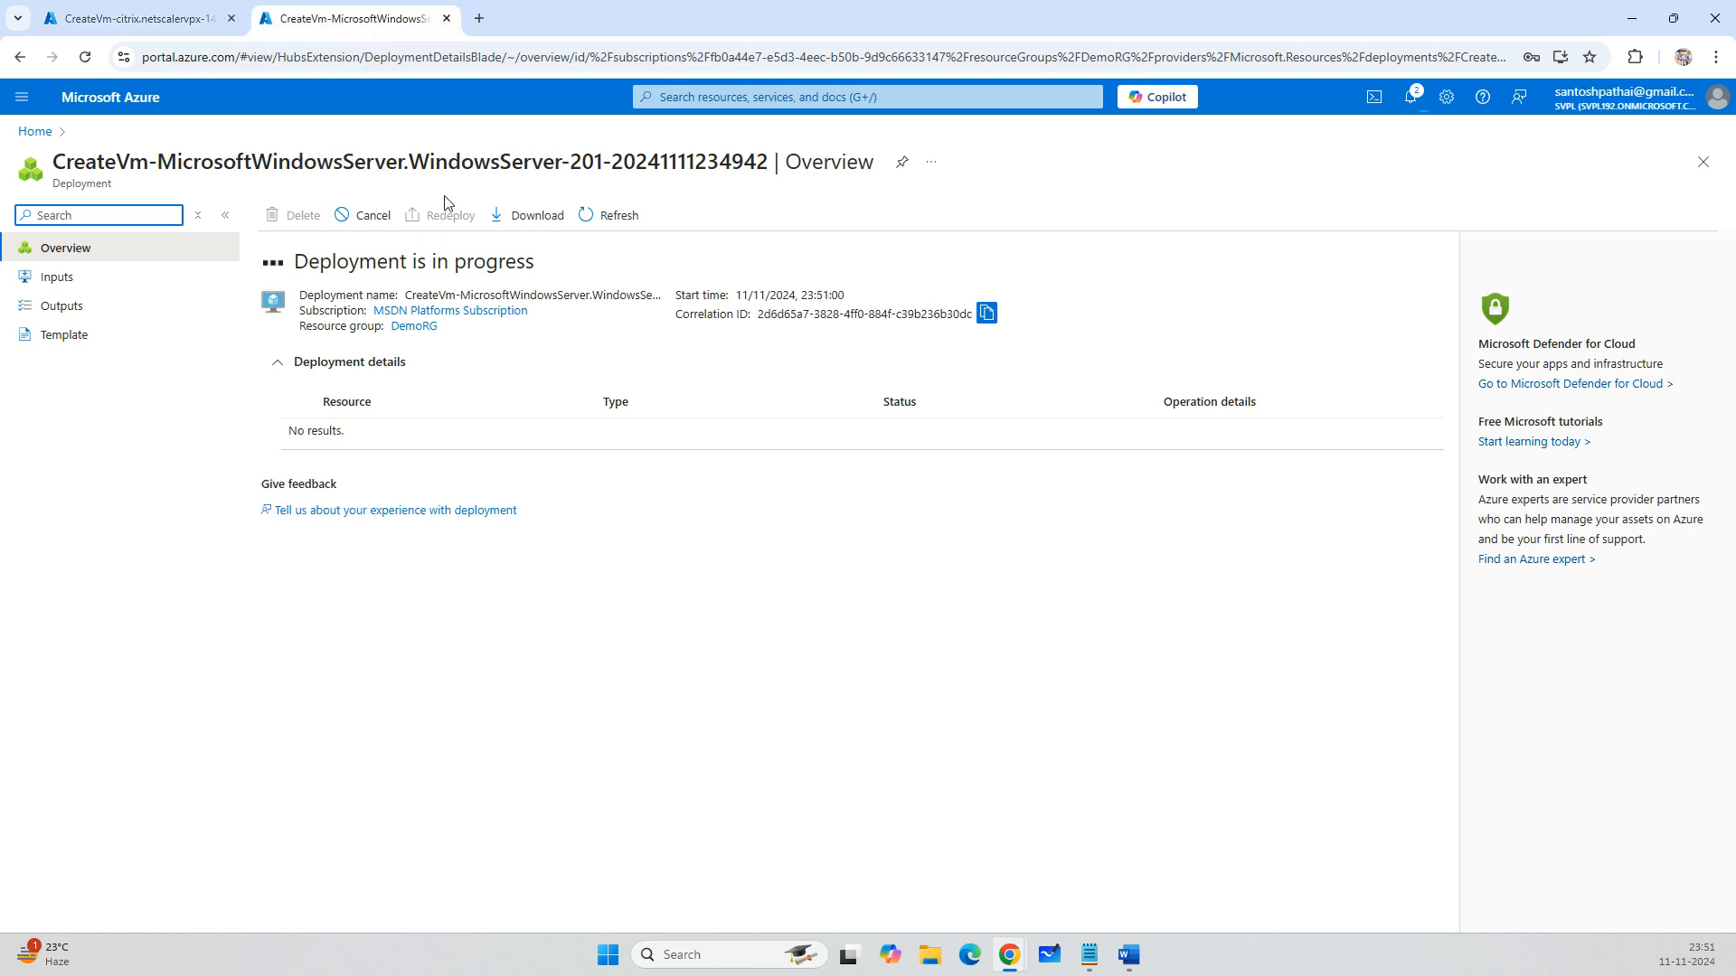
Open portal.azure.com in a new browser tab with the already signed-in account and start creating another Azure virtual machine.
right_click(121, 97)
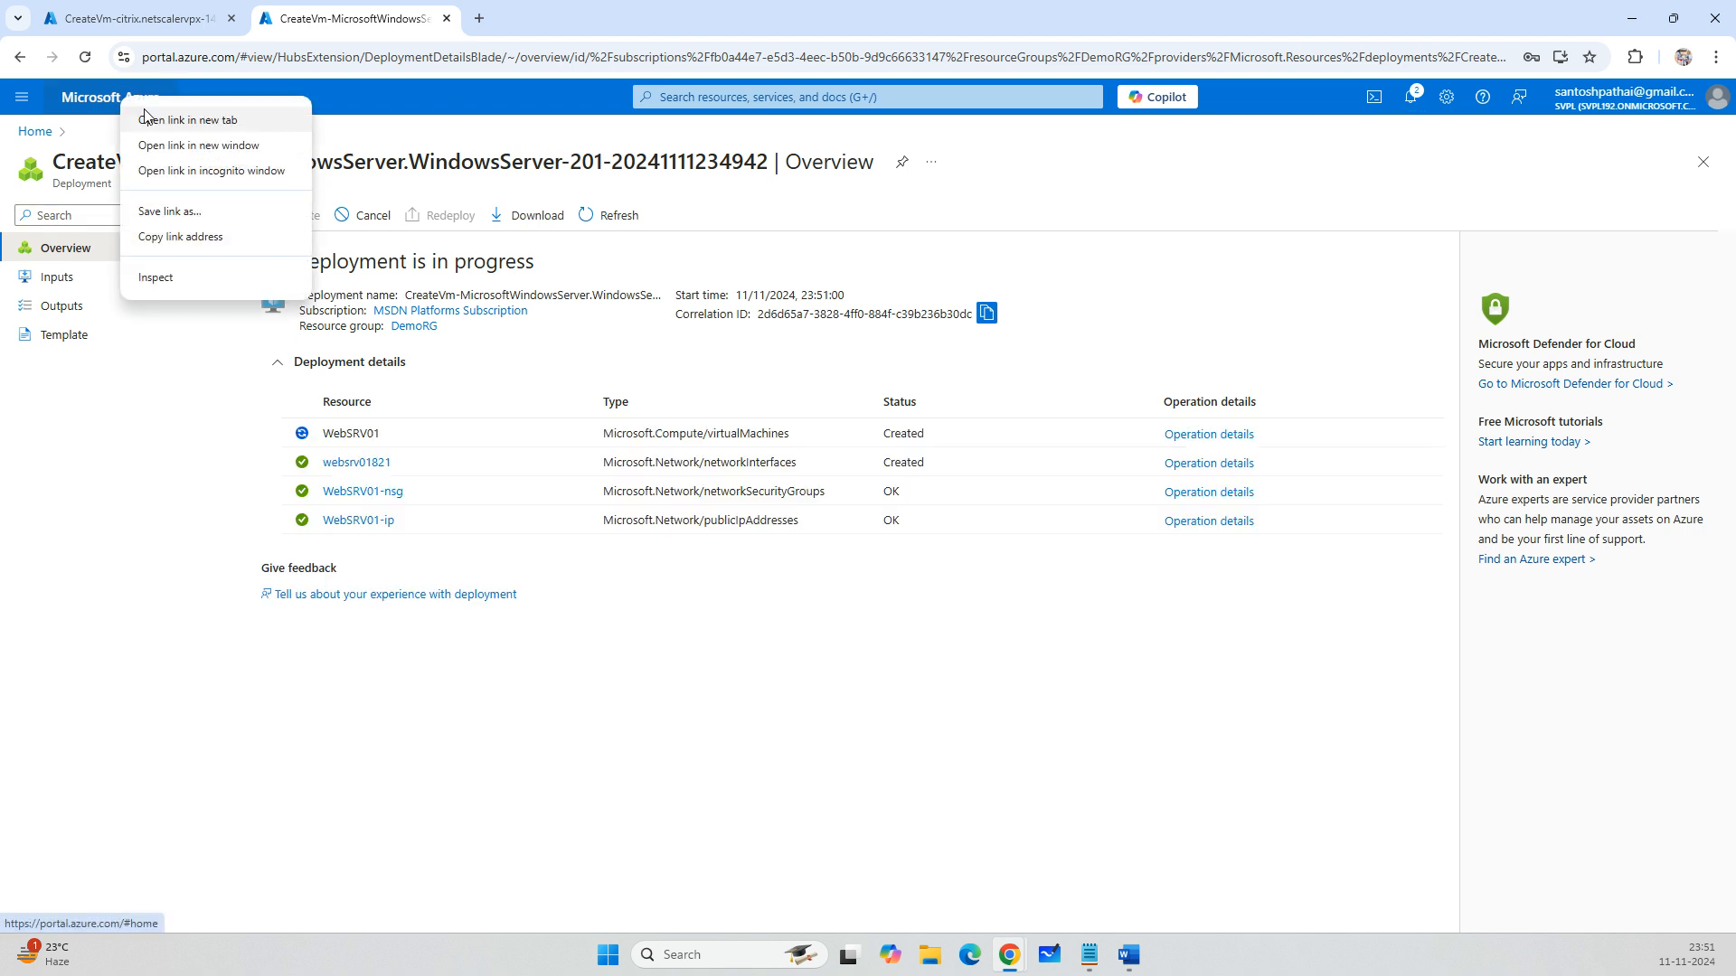
left_click(488, 16)
type("port")
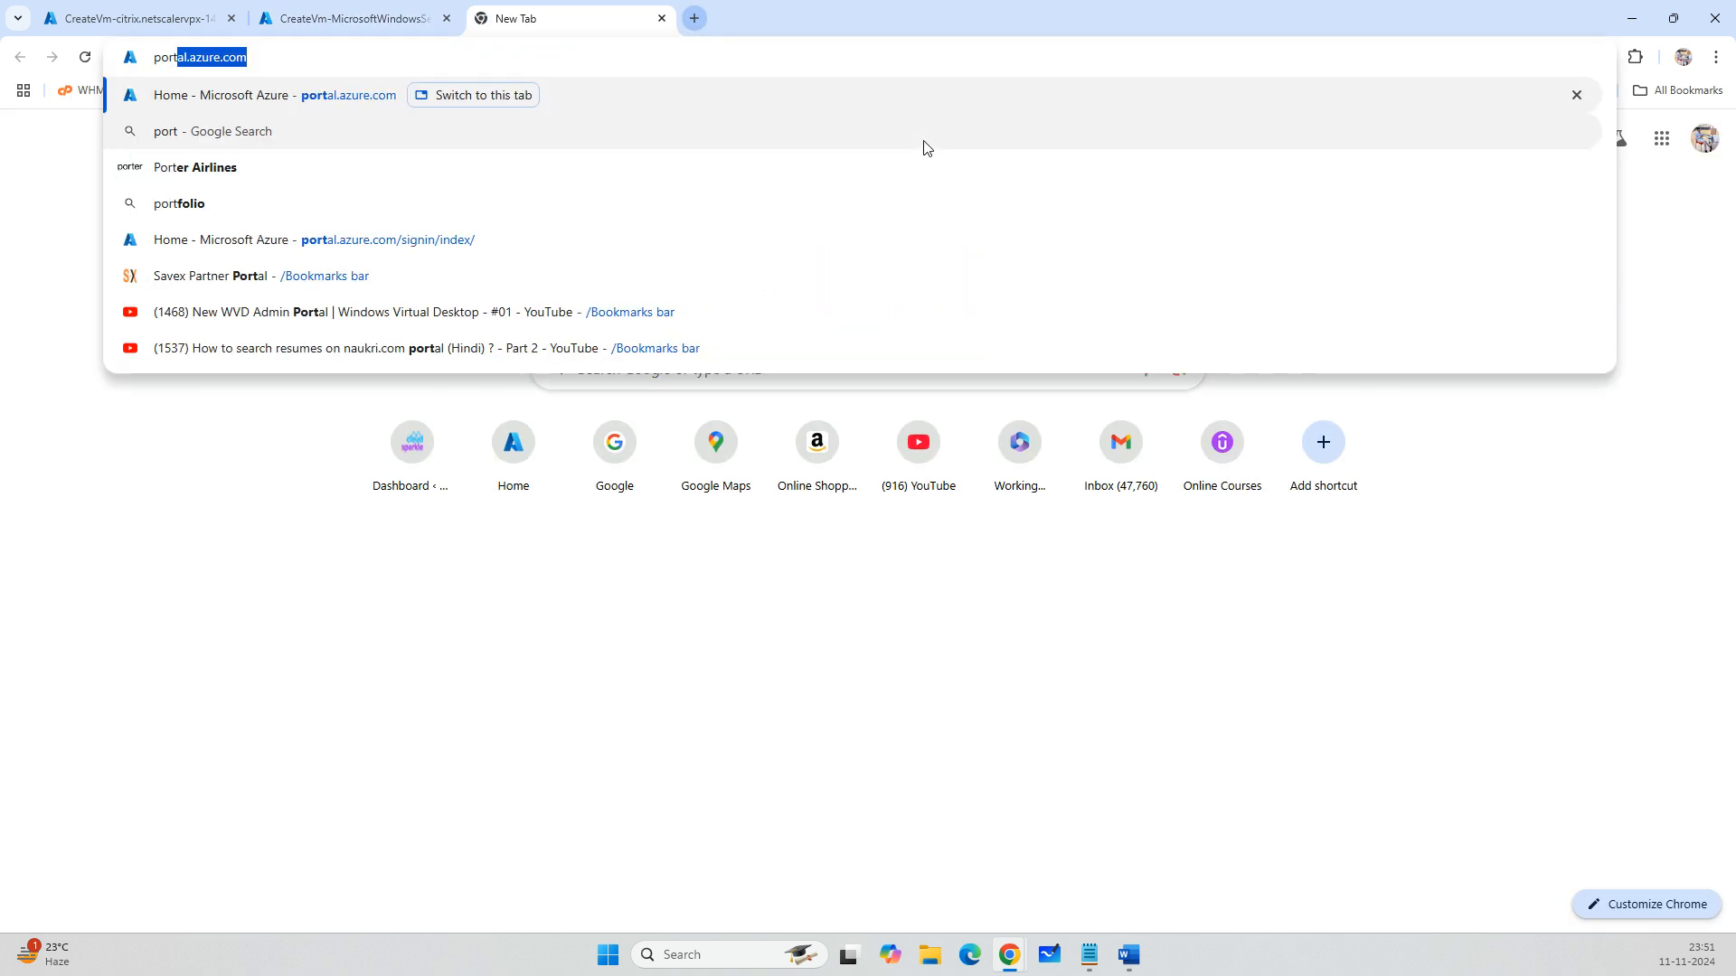
key("Return")
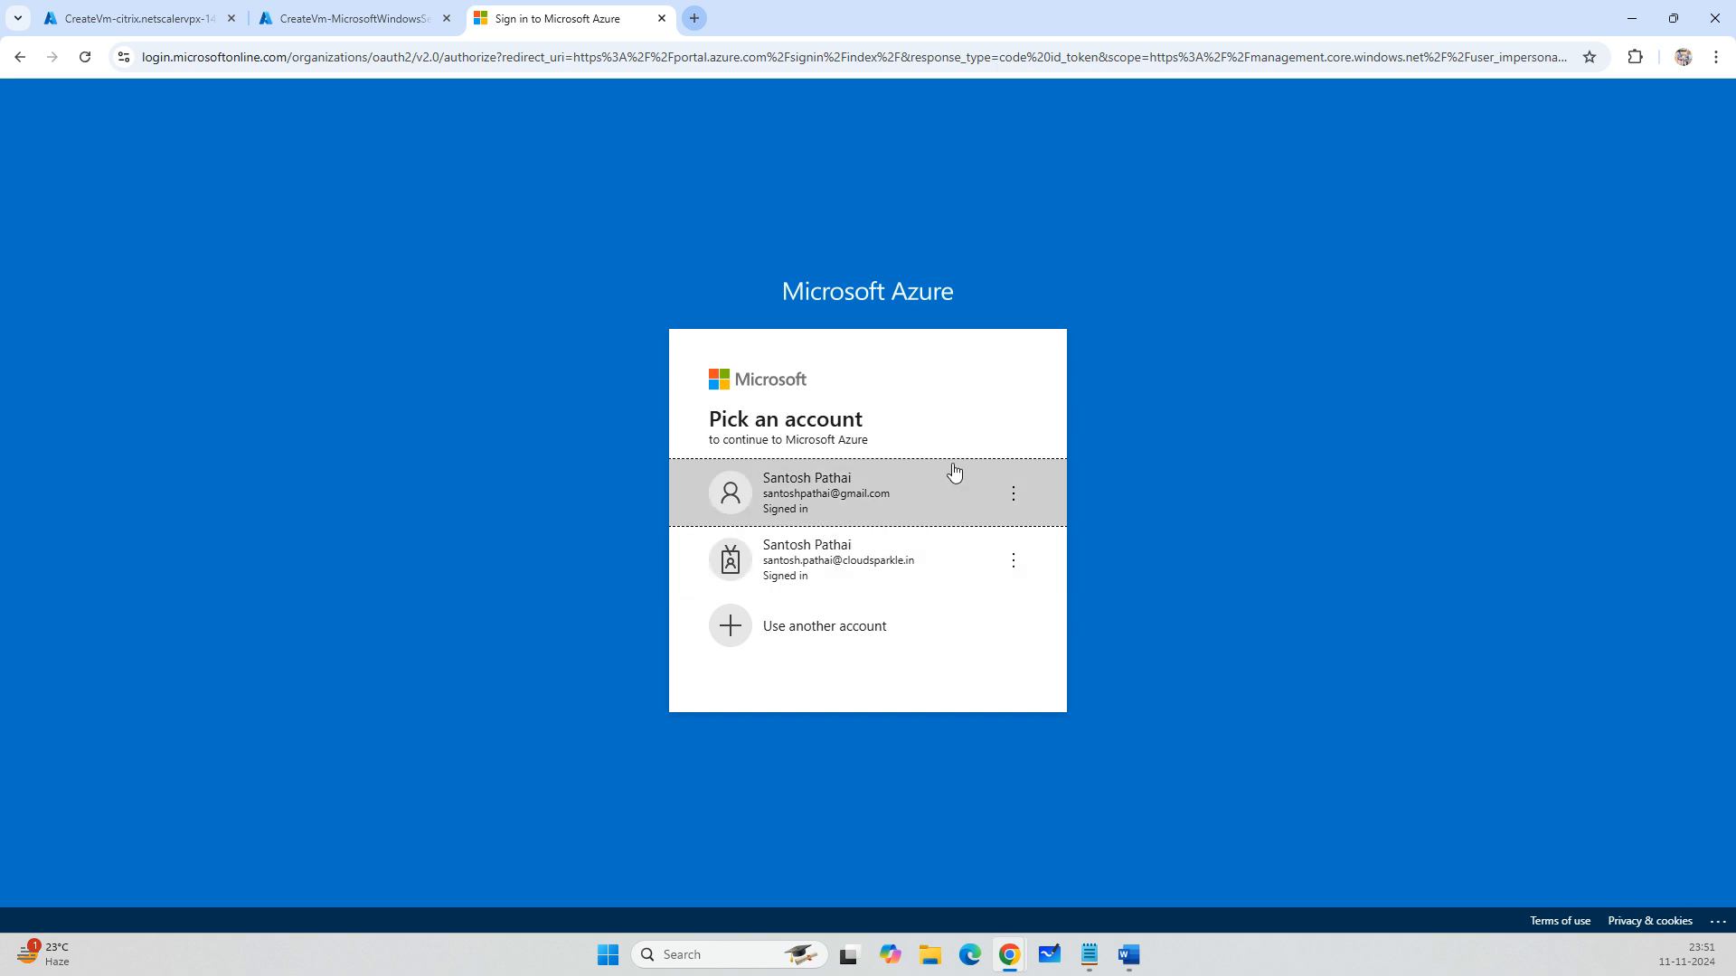
left_click(888, 489)
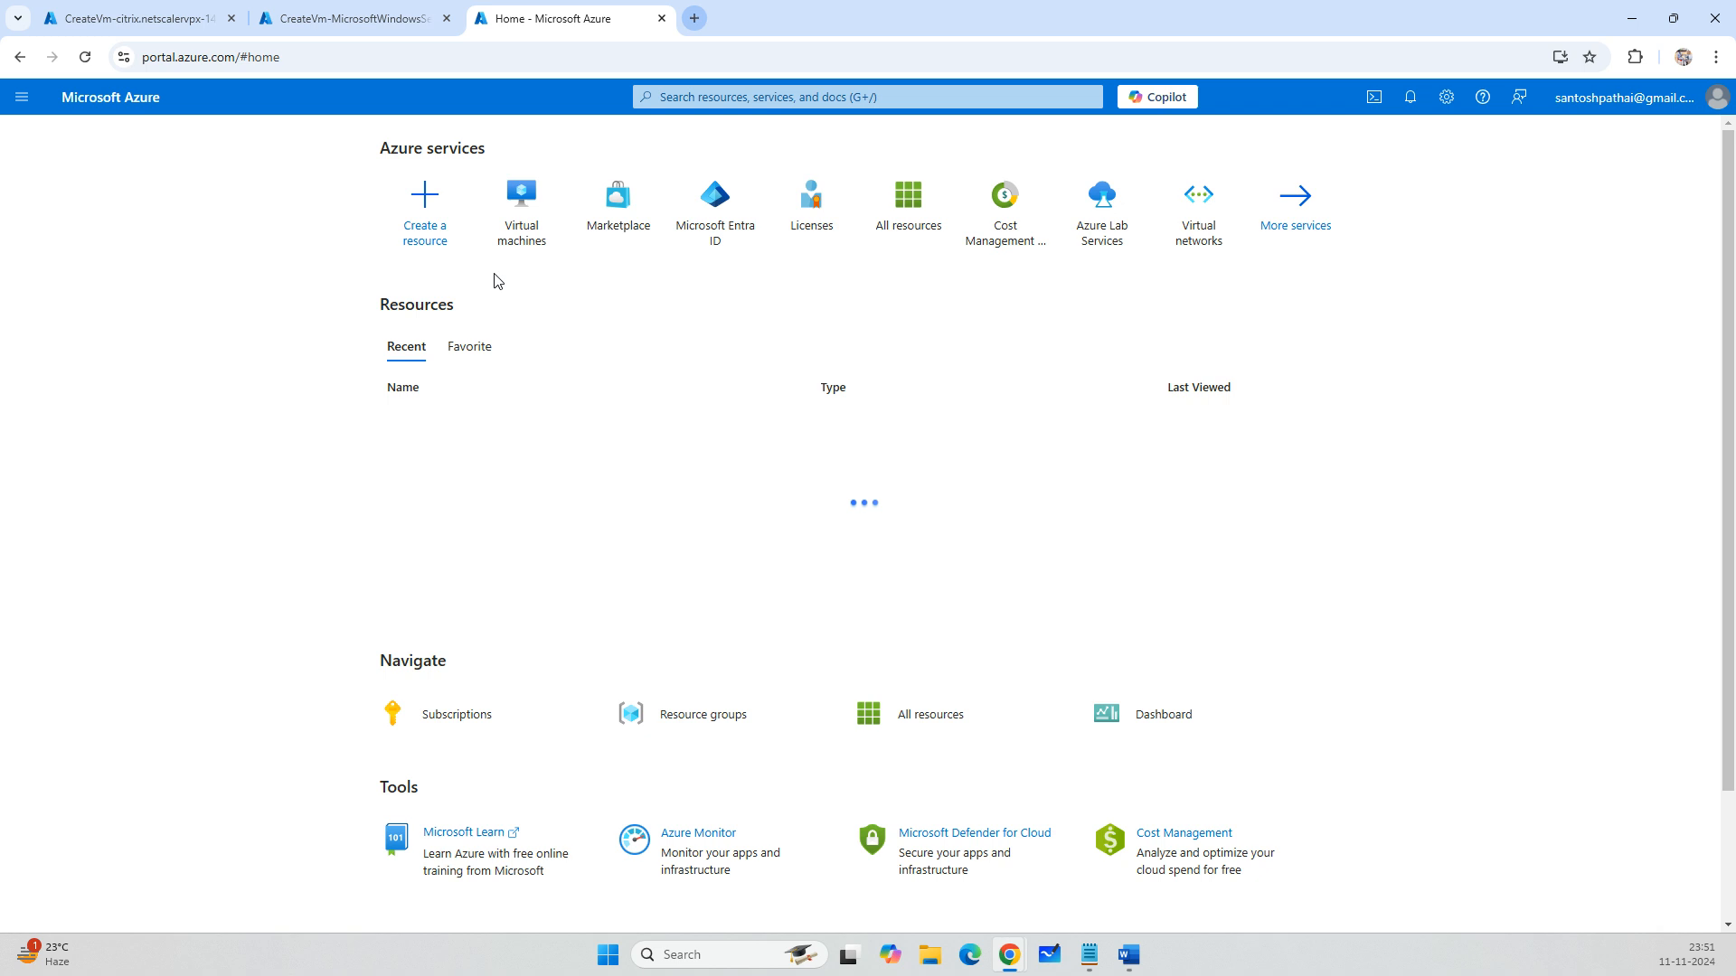
left_click(518, 225)
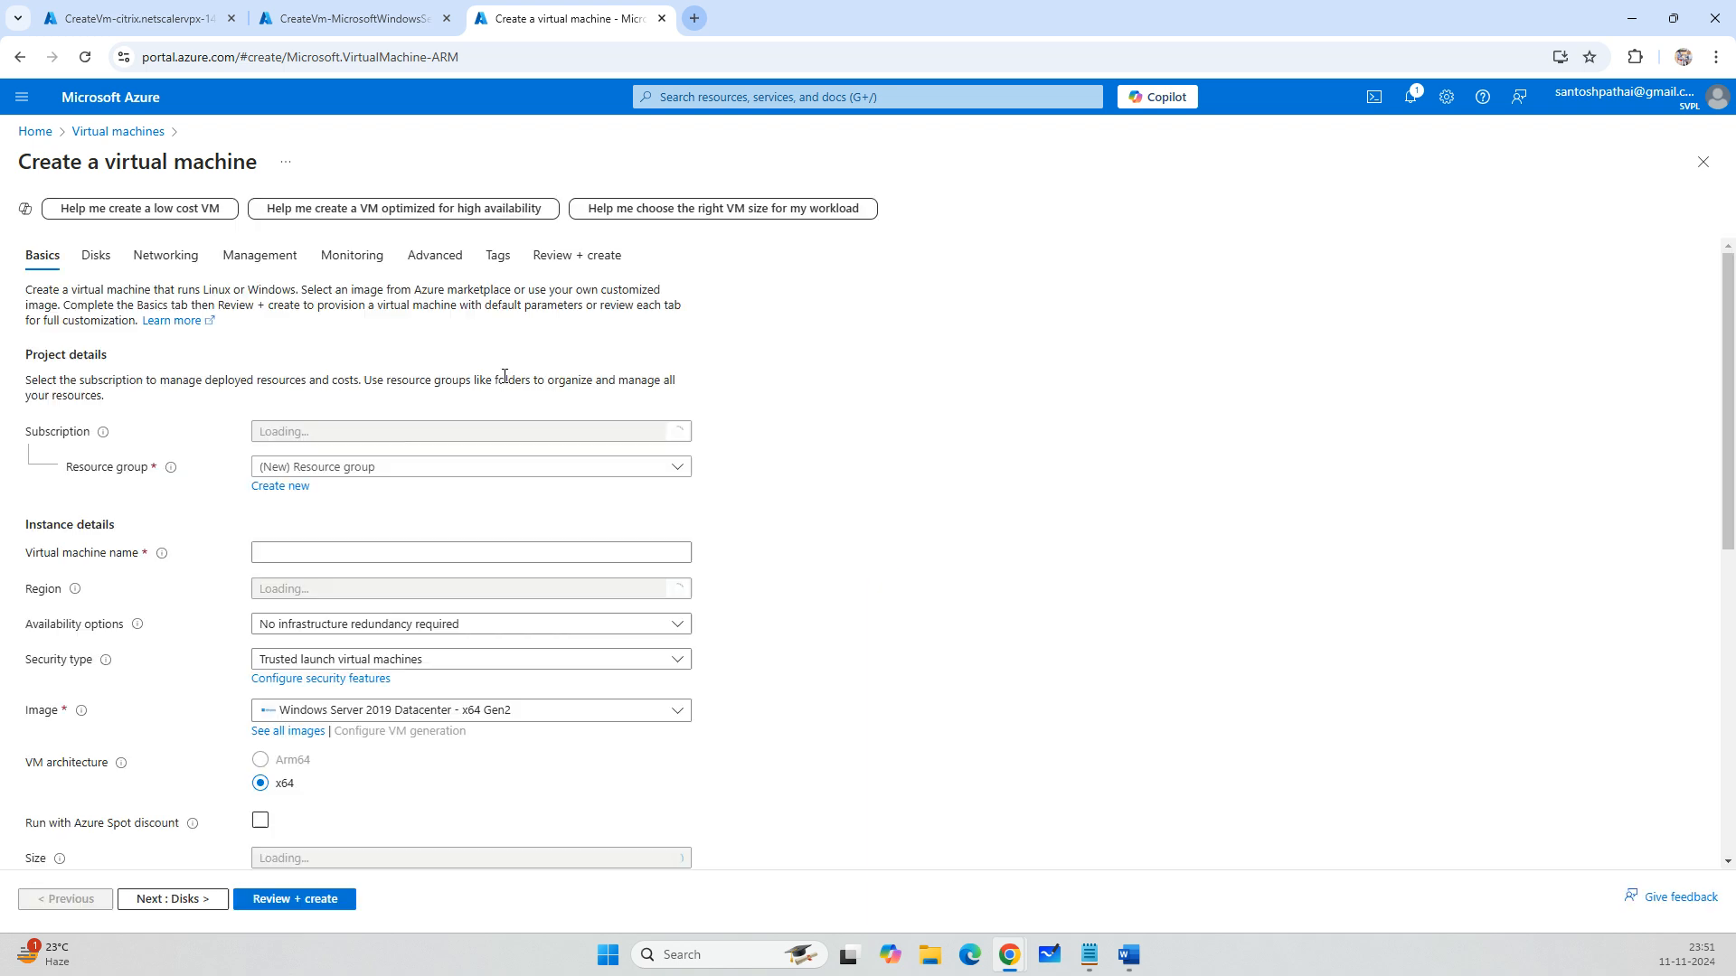
Assign the new virtual machine to the DemoRG resource group and name it WebSRV02.
left_click(383, 470)
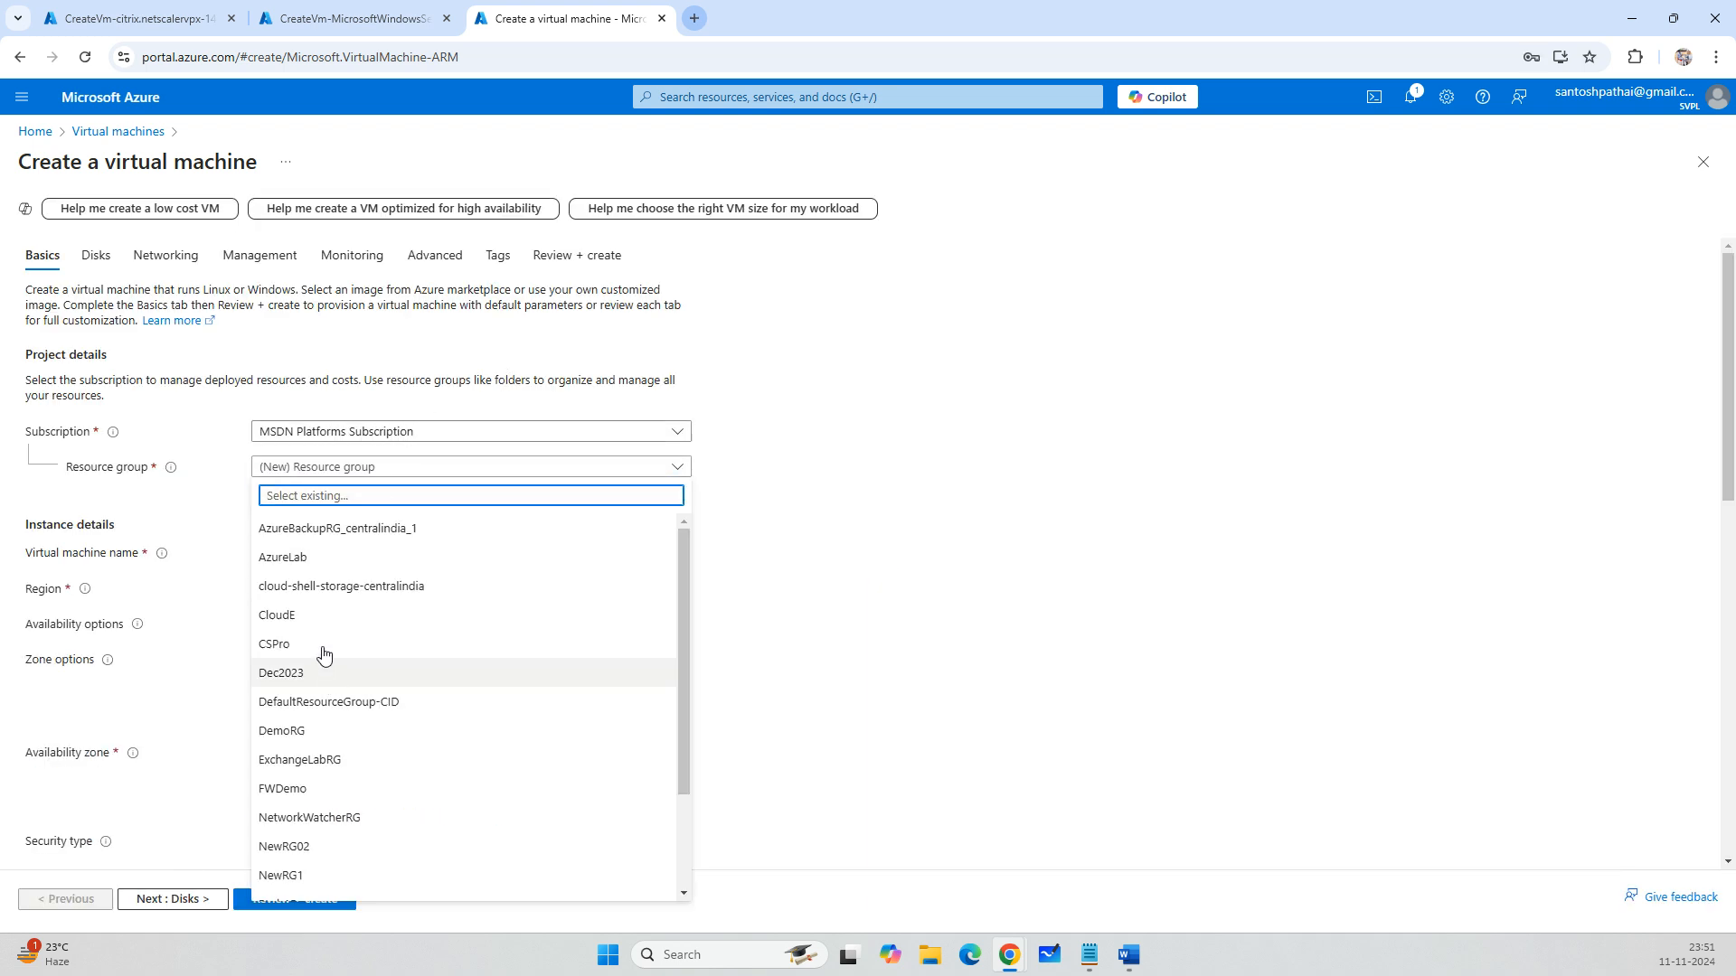
left_click(323, 546)
type("WebSRV02")
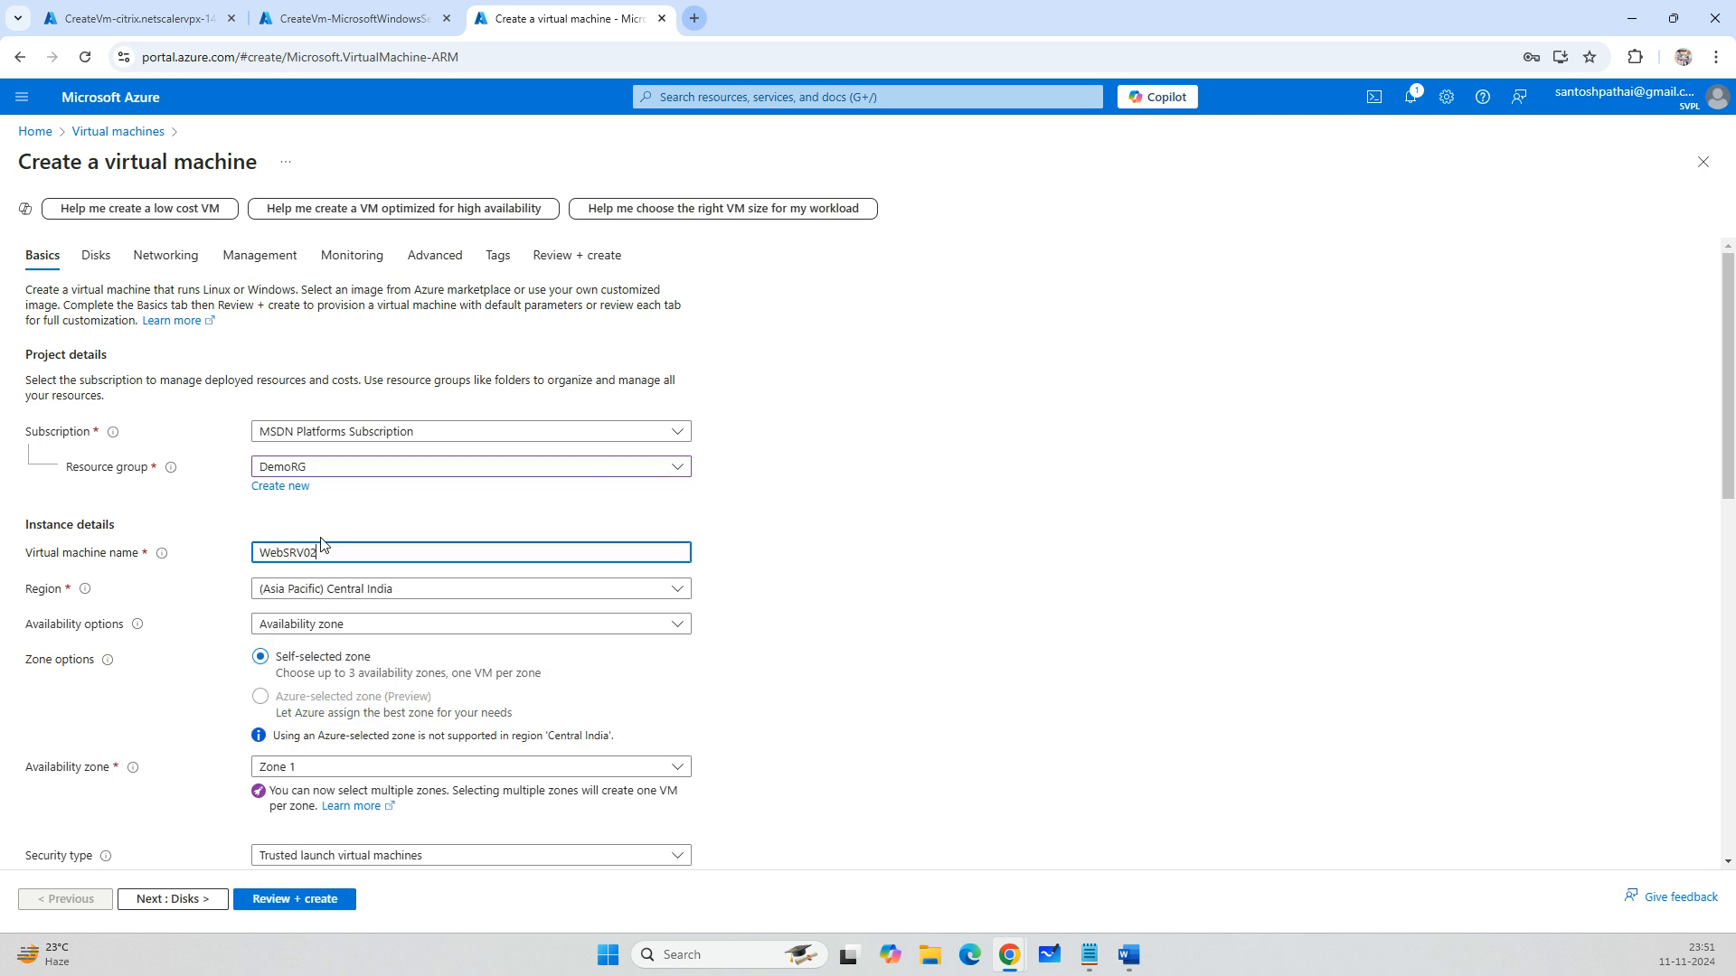
Set WebSRV02's availability to "No infrastructure redundancy required" and its security type to Standard.
left_click(345, 624)
left_click(344, 651)
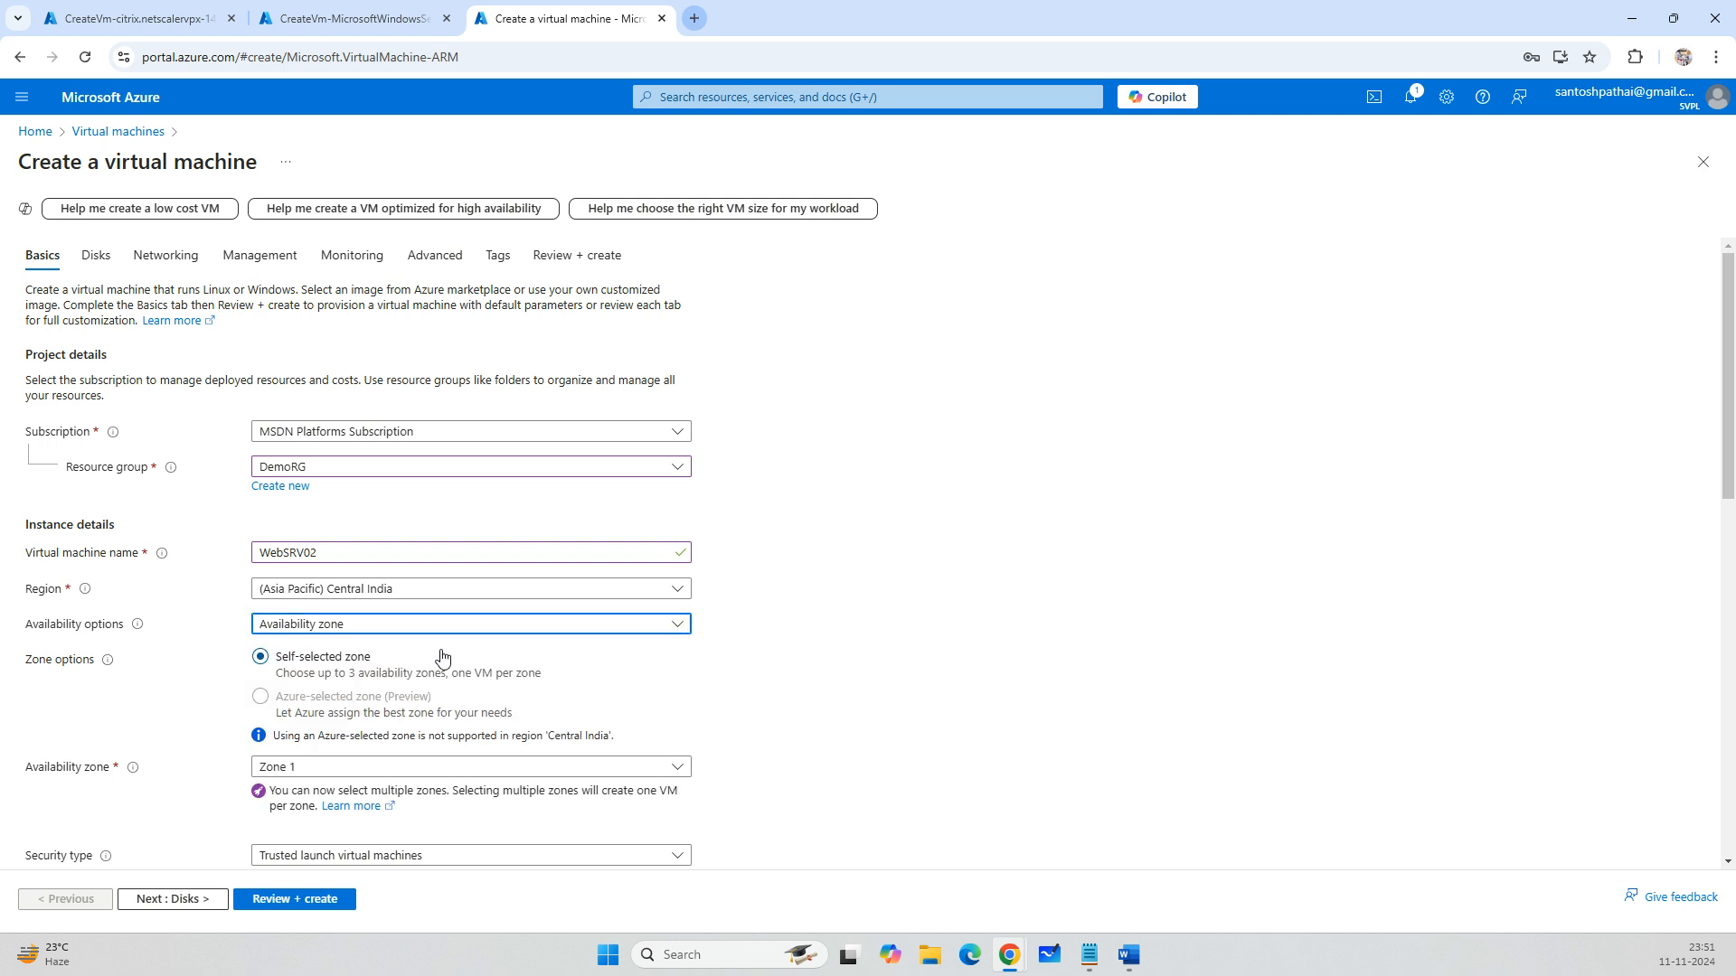
left_click(336, 659)
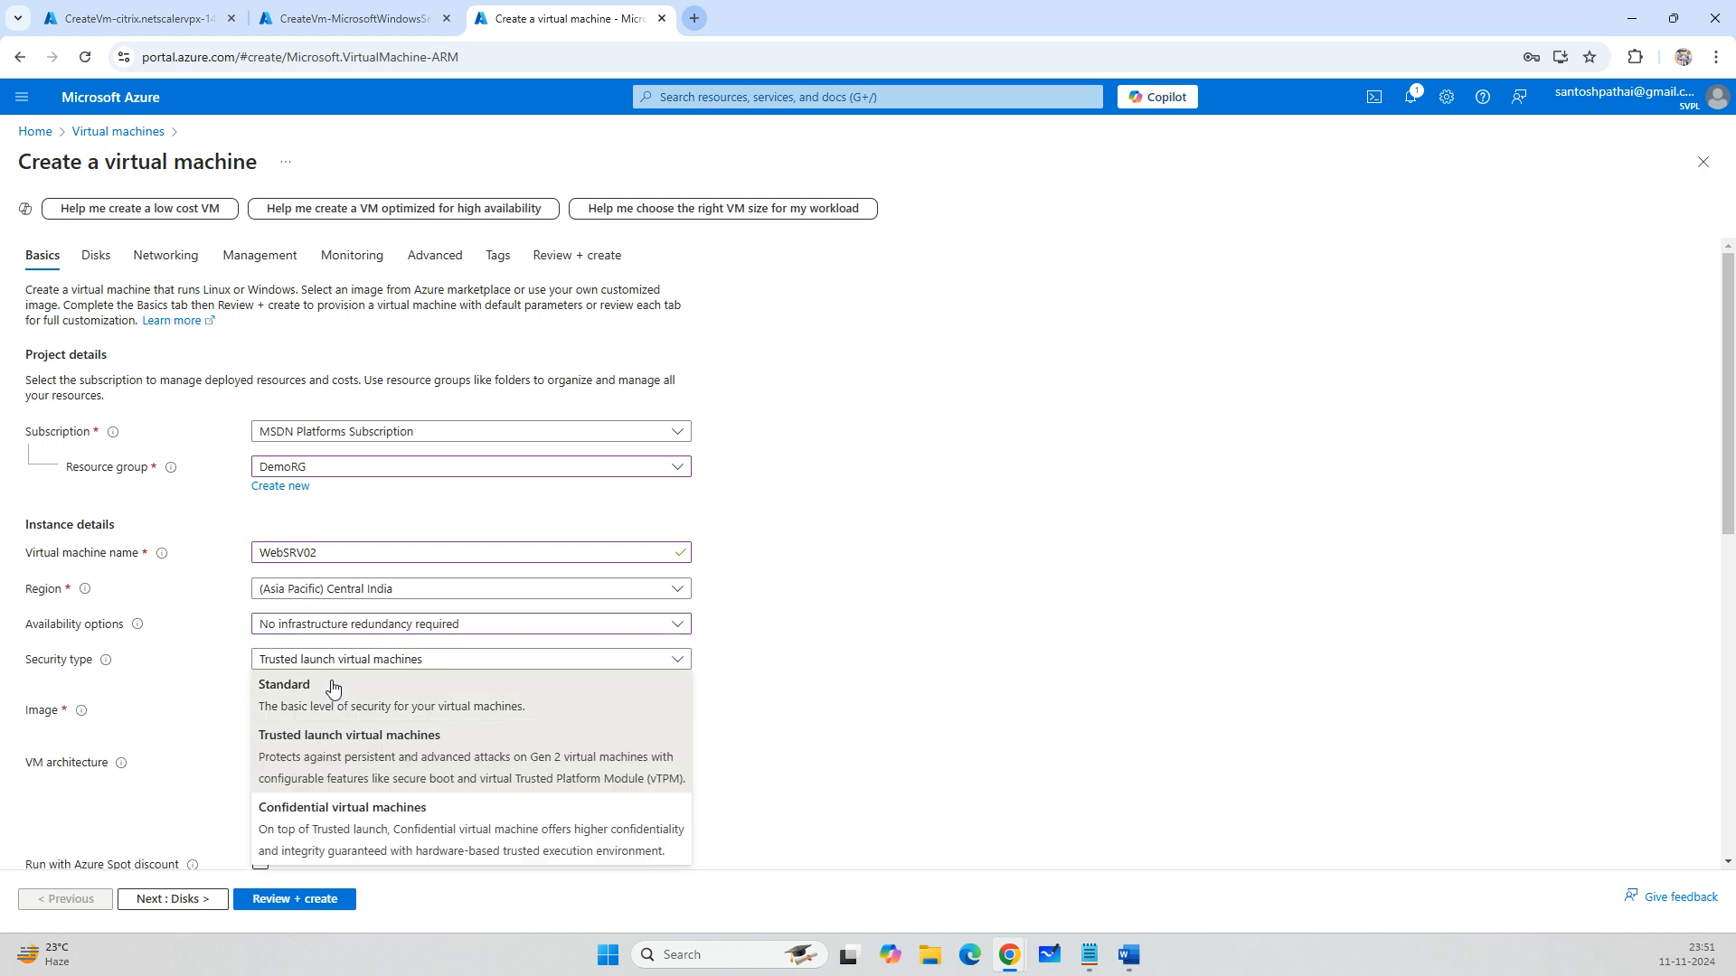
left_click(334, 689)
Set WebSRV02's administrator username to spadmin and enter and confirm the administrator password.
scroll(1076, 507, "down", 5)
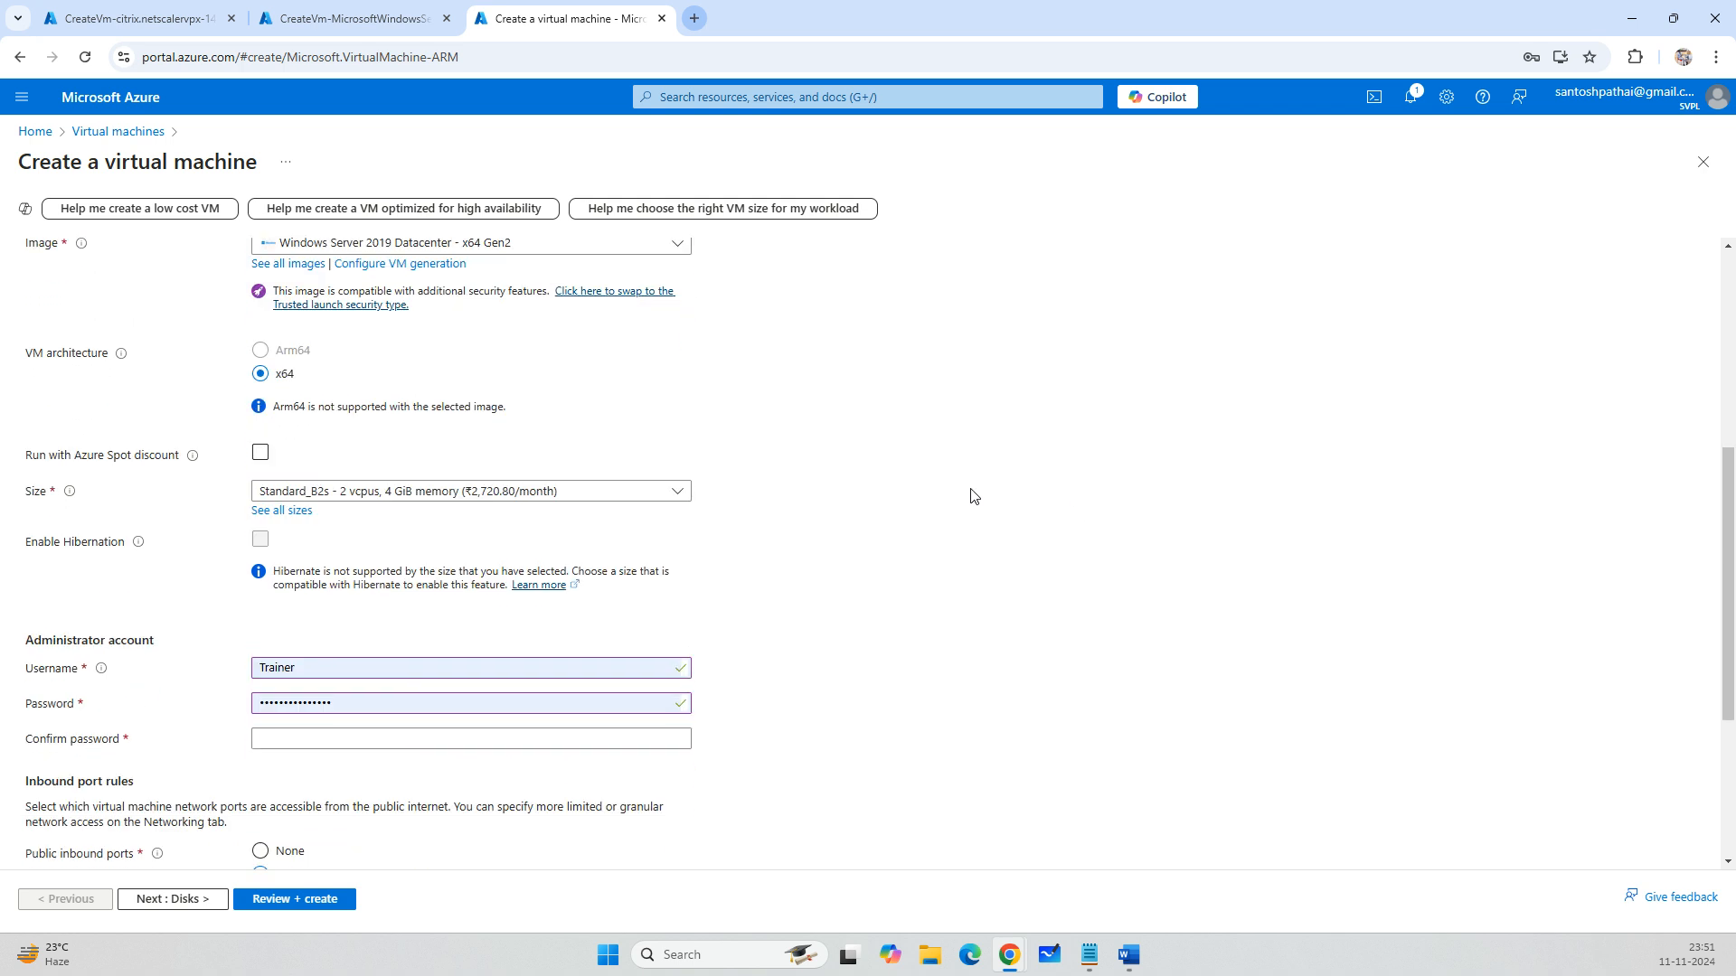
double_click(310, 670)
key("BackSpace")
type("spadmin")
key("Tab")
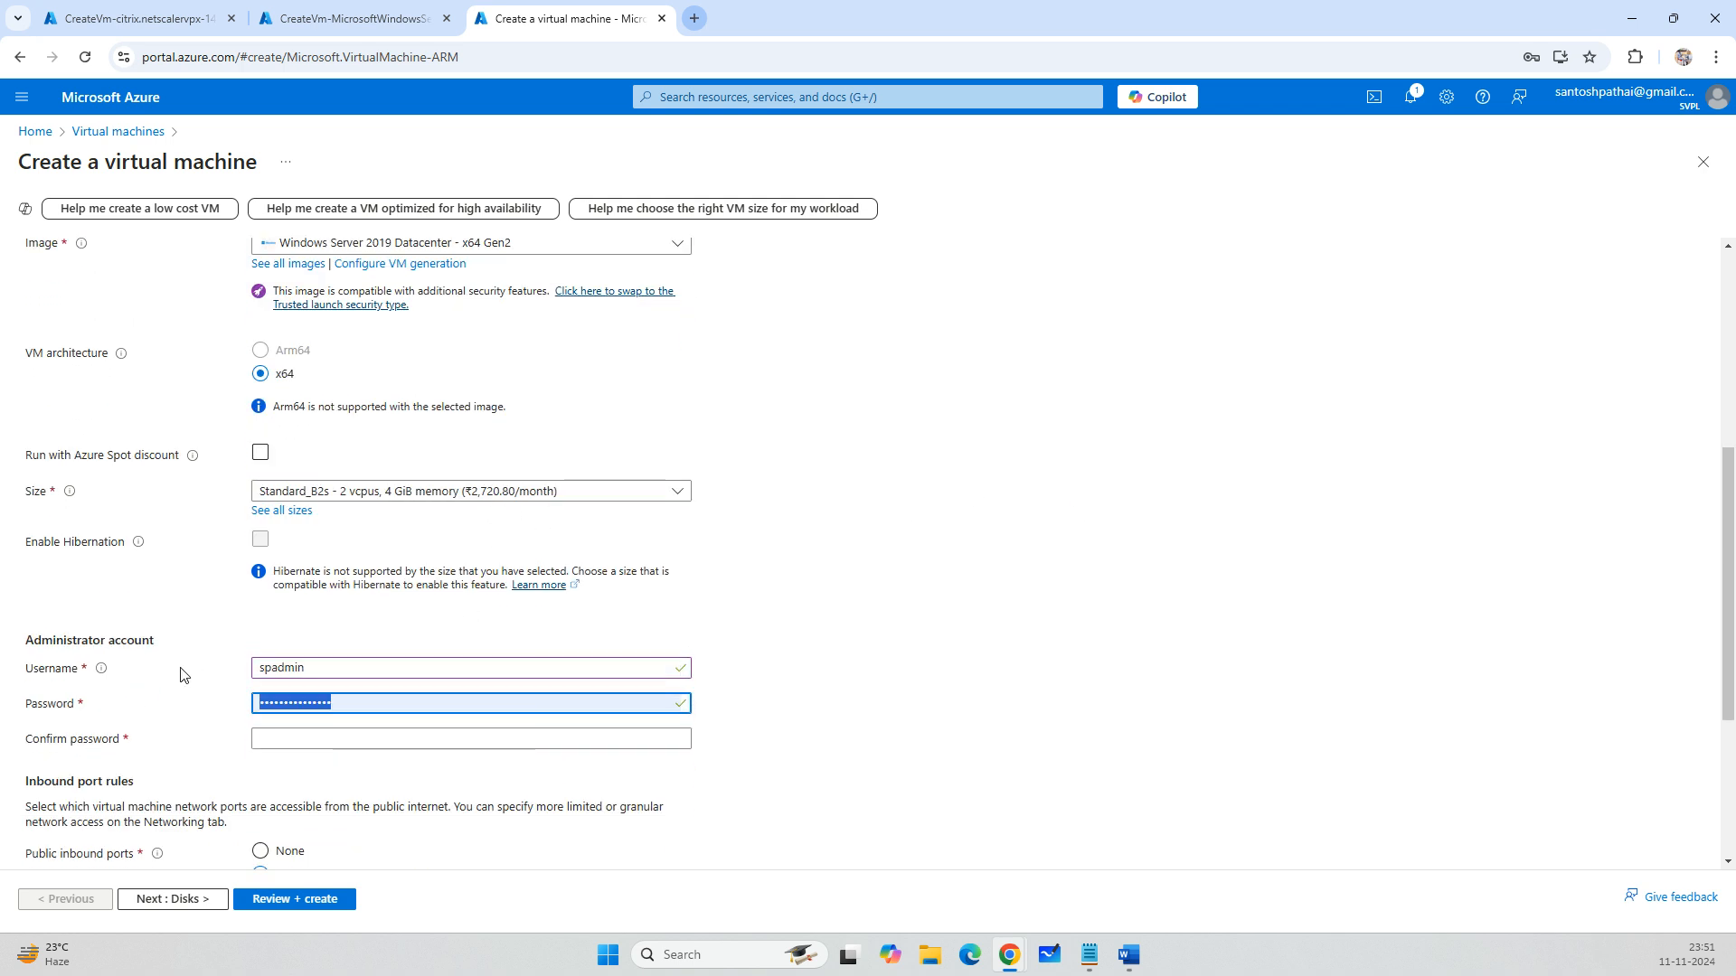
type("•••••")
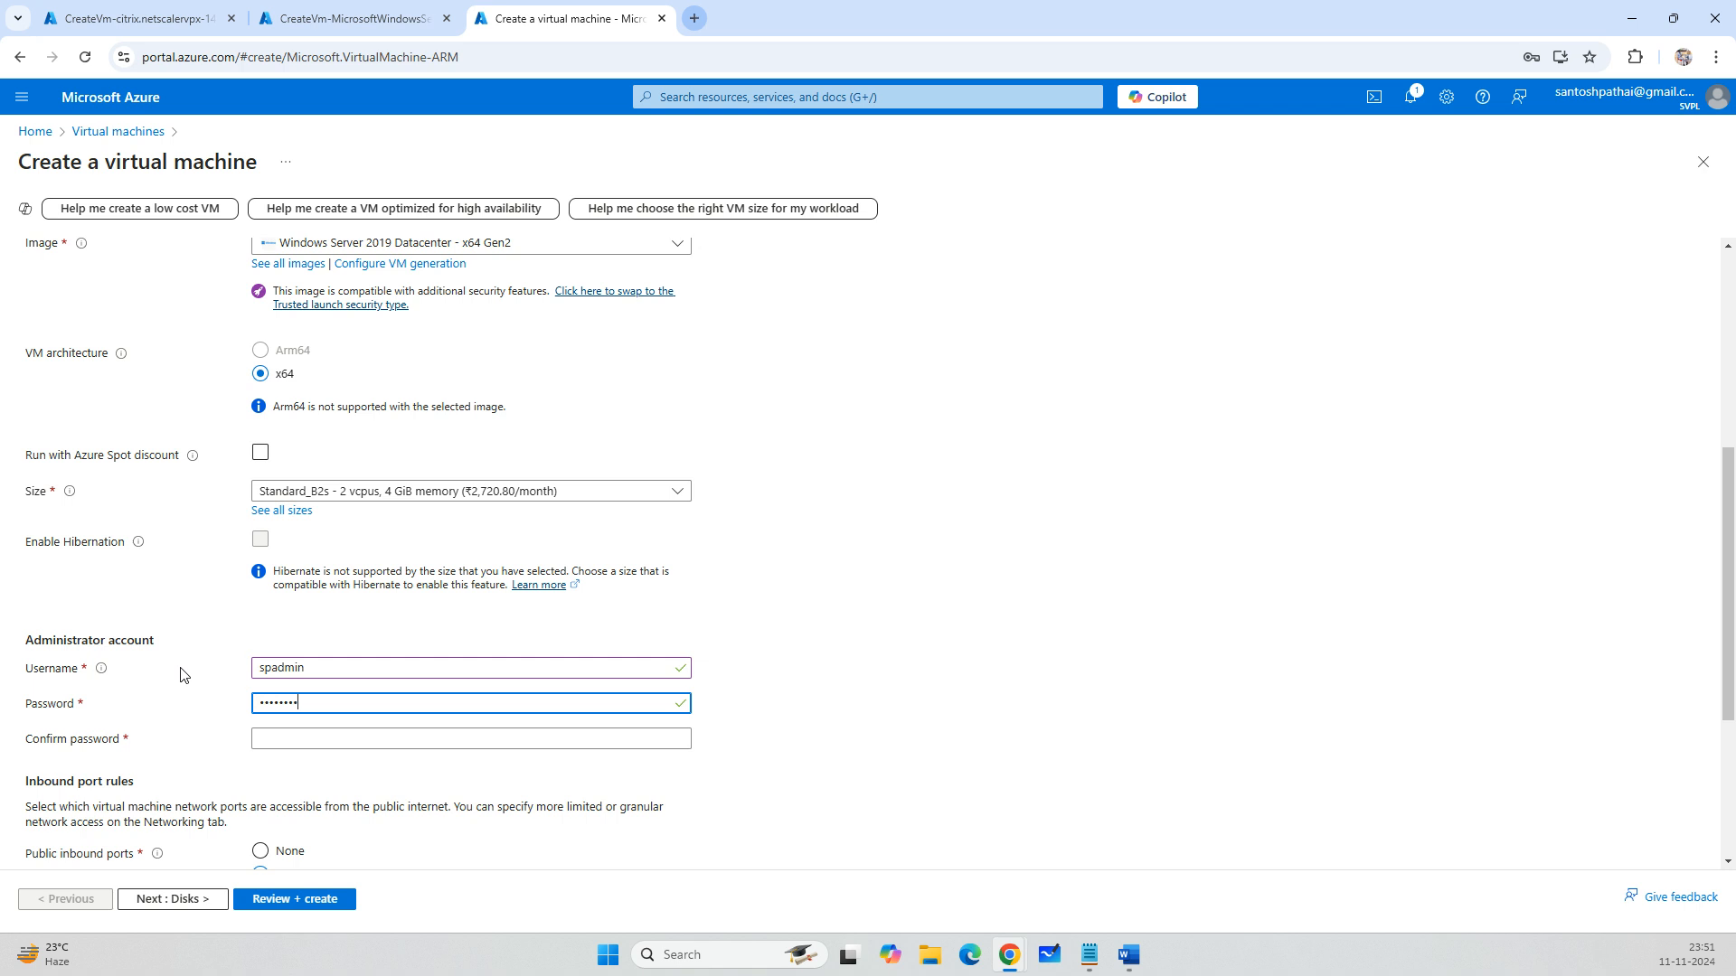
type("••")
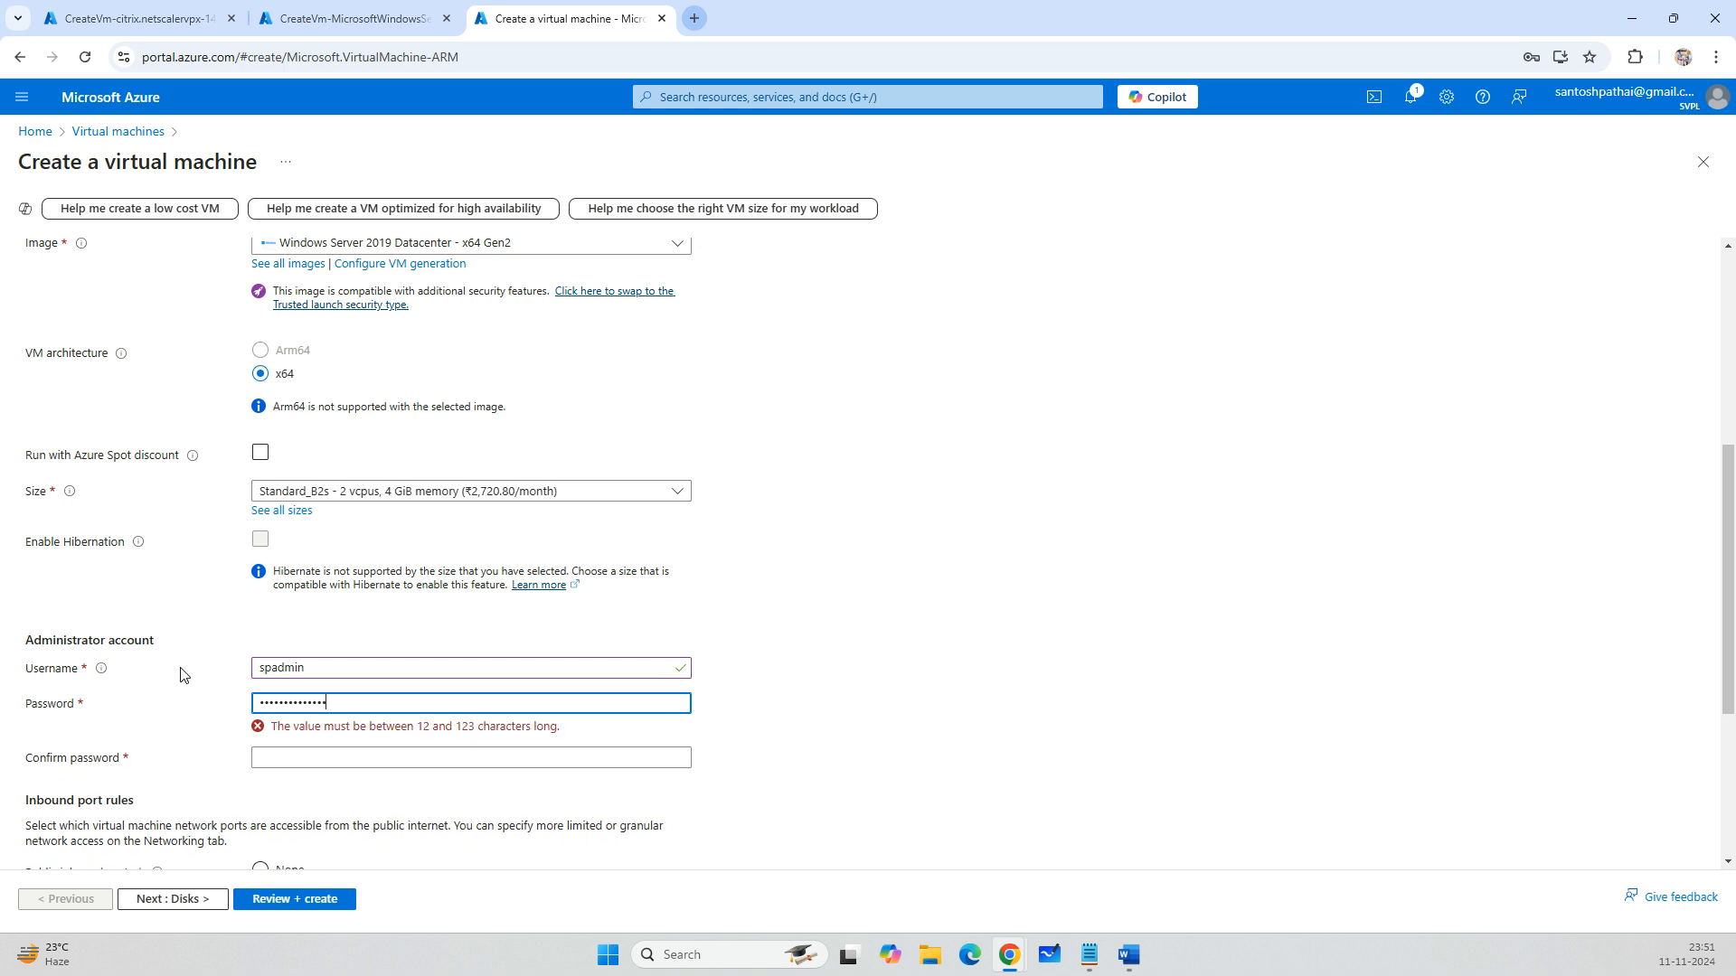
key("Tab")
type("•••••")
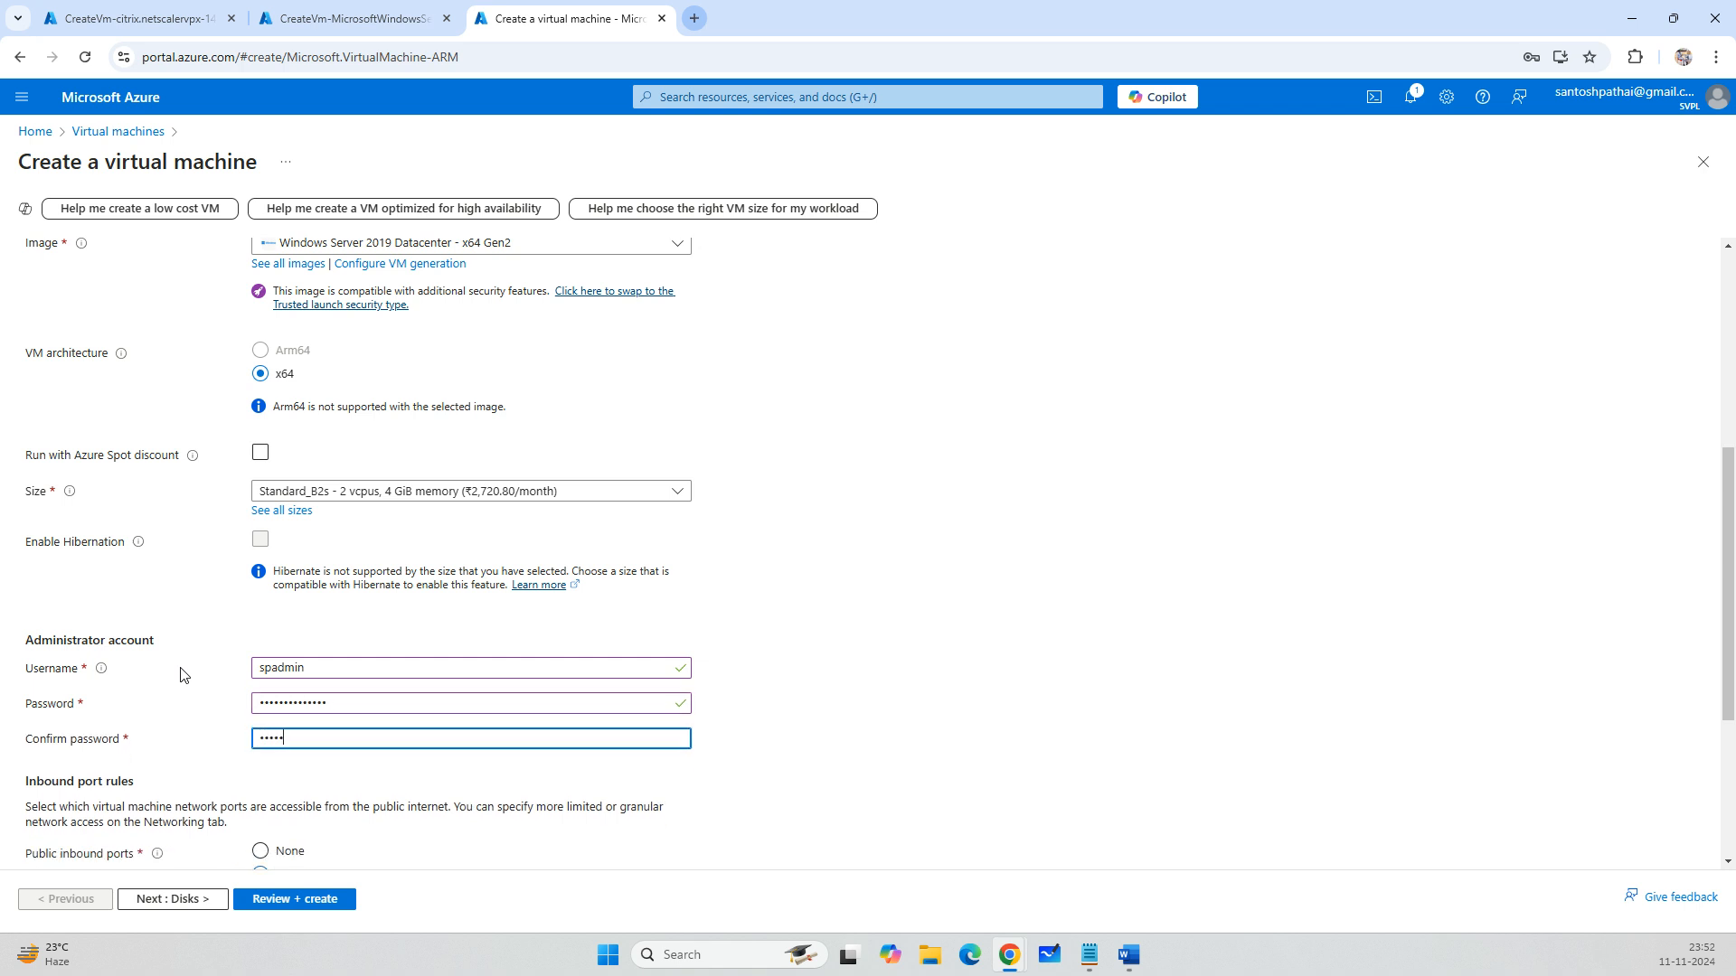
type("••")
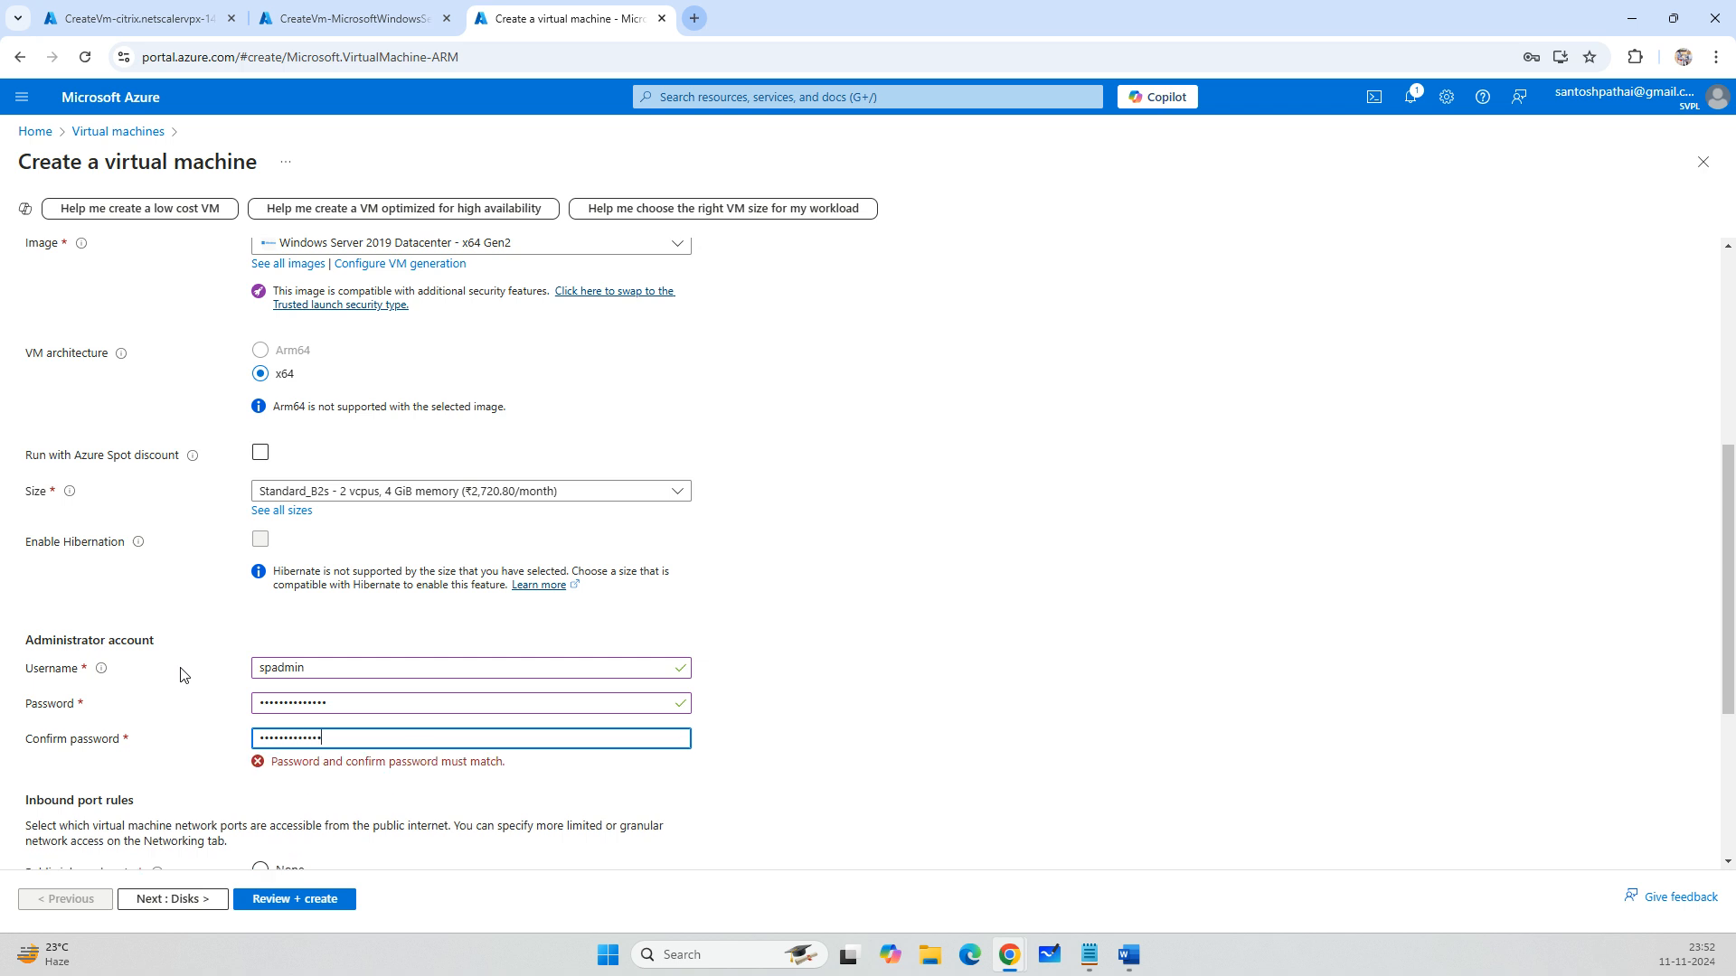
Allow HTTP (80) and HTTPS (443) as public inbound ports for WebSRV02 in addition to RDP (3389).
scroll(530, 667, "down", 4)
left_click(365, 607)
left_click(267, 630)
left_click(267, 660)
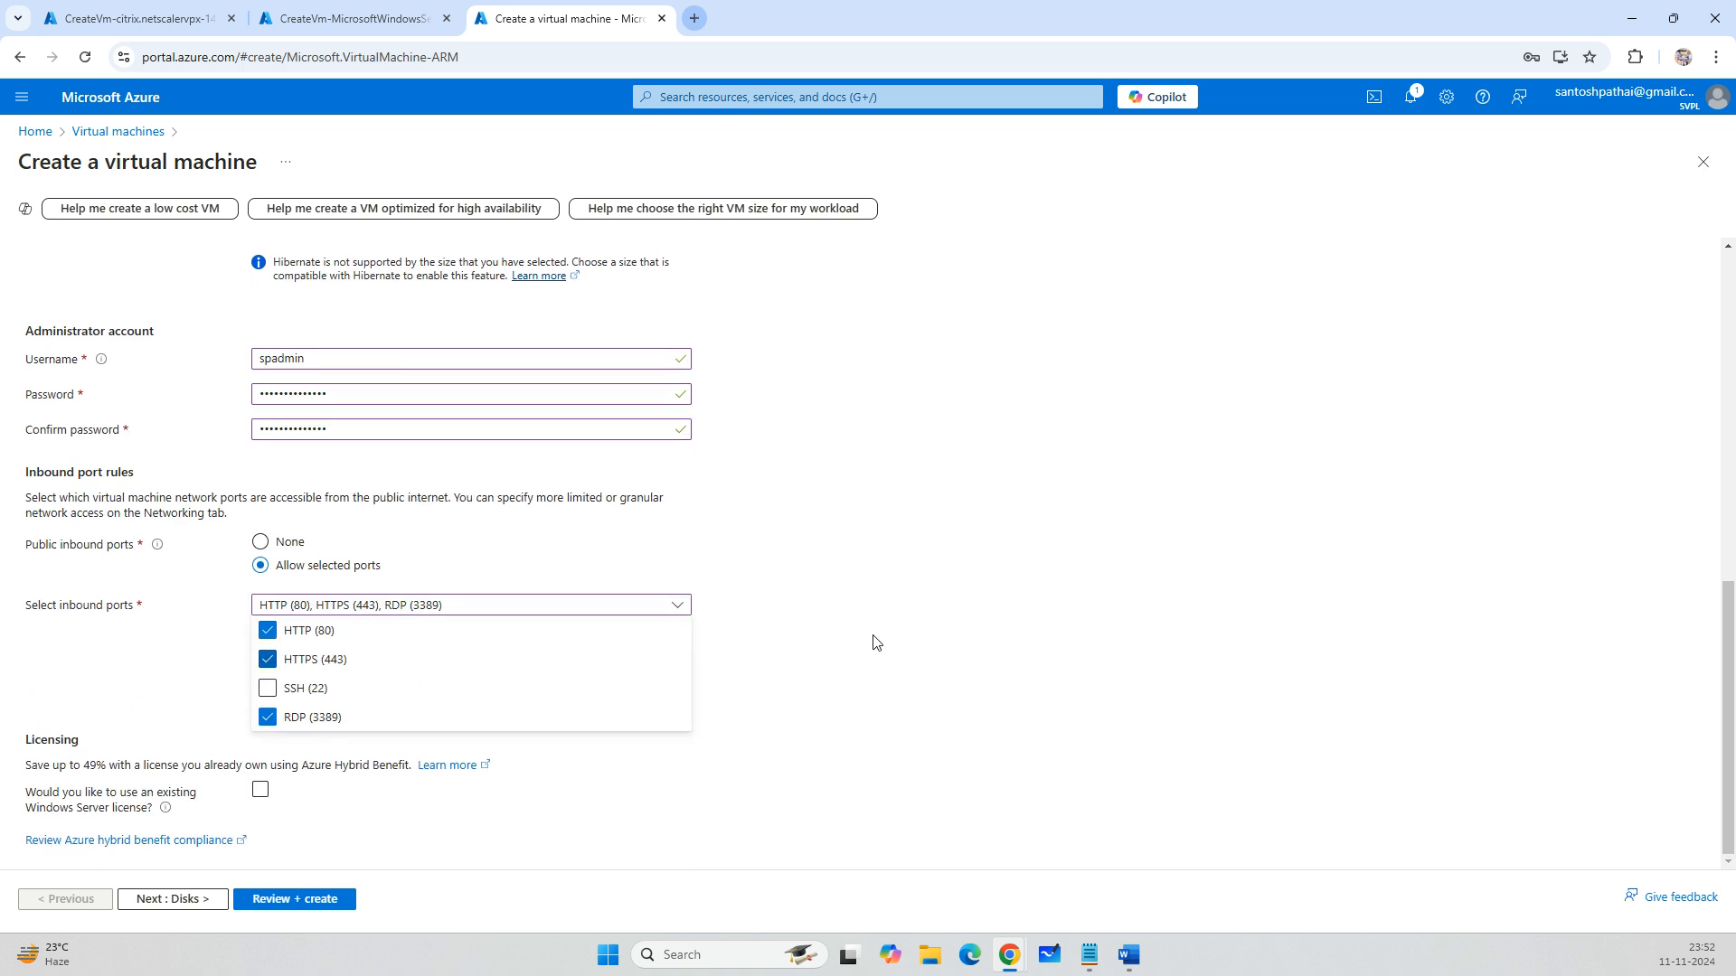
left_click(872, 643)
Set WebSRV02's OS disk type to Standard SSD (locally-redundant storage) and have its public IP and NIC deleted with the VM.
left_click(220, 900)
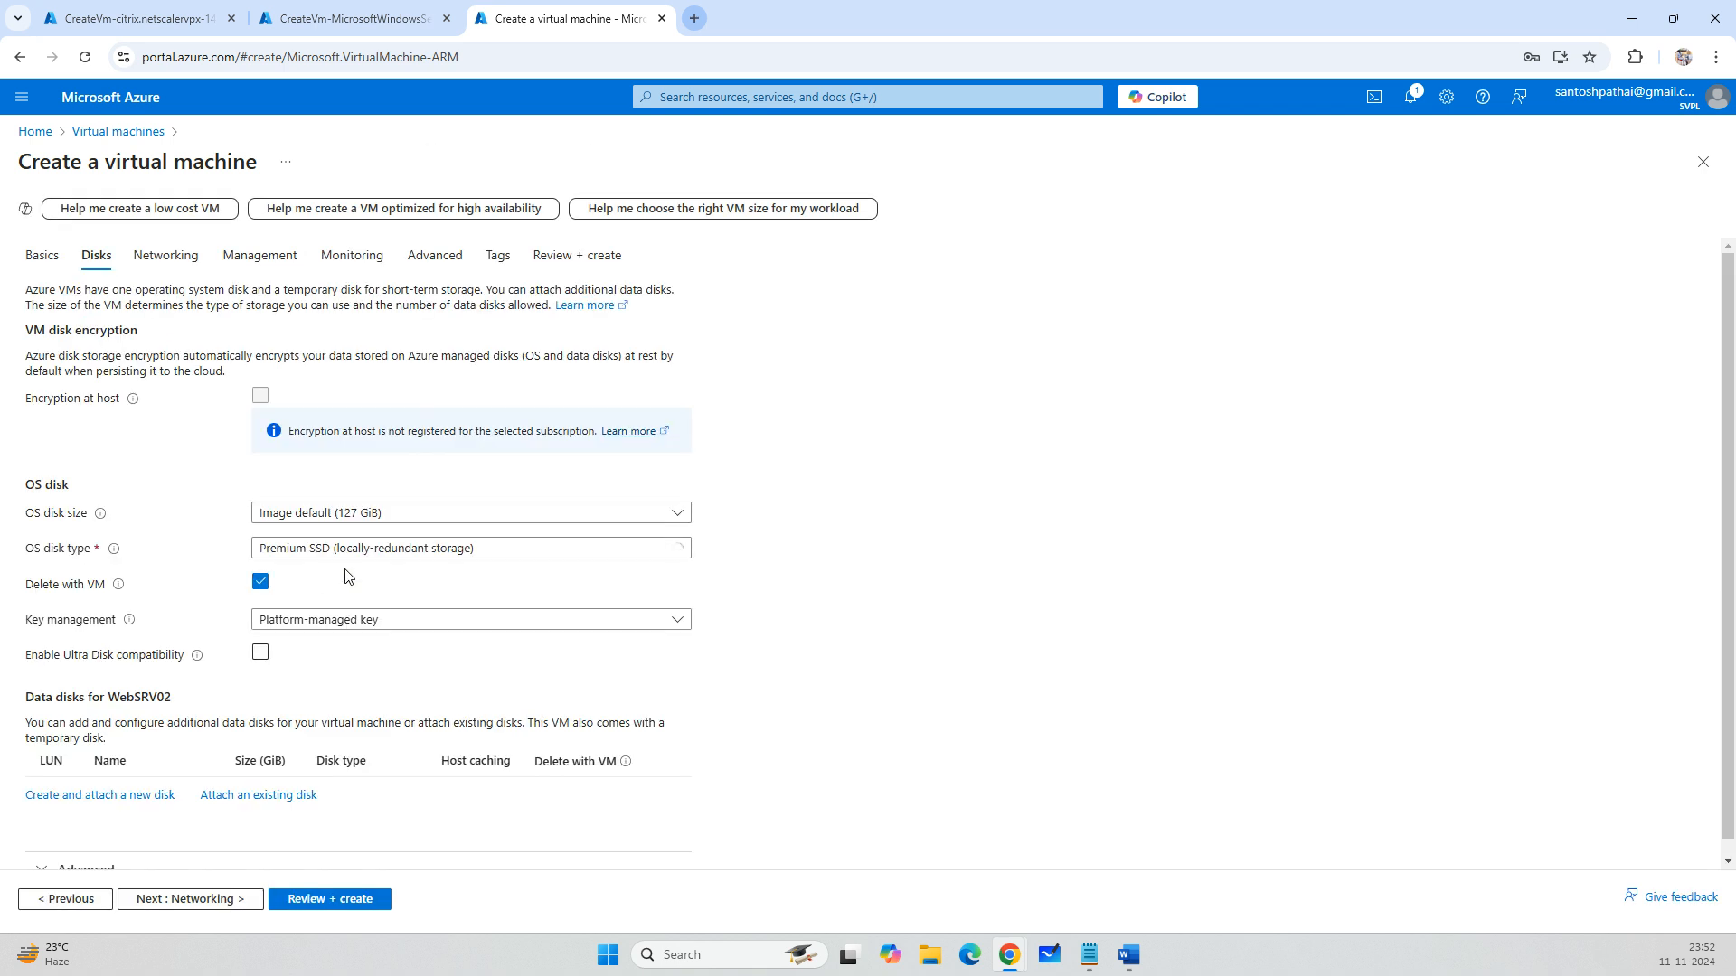
left_click(328, 549)
left_click(349, 653)
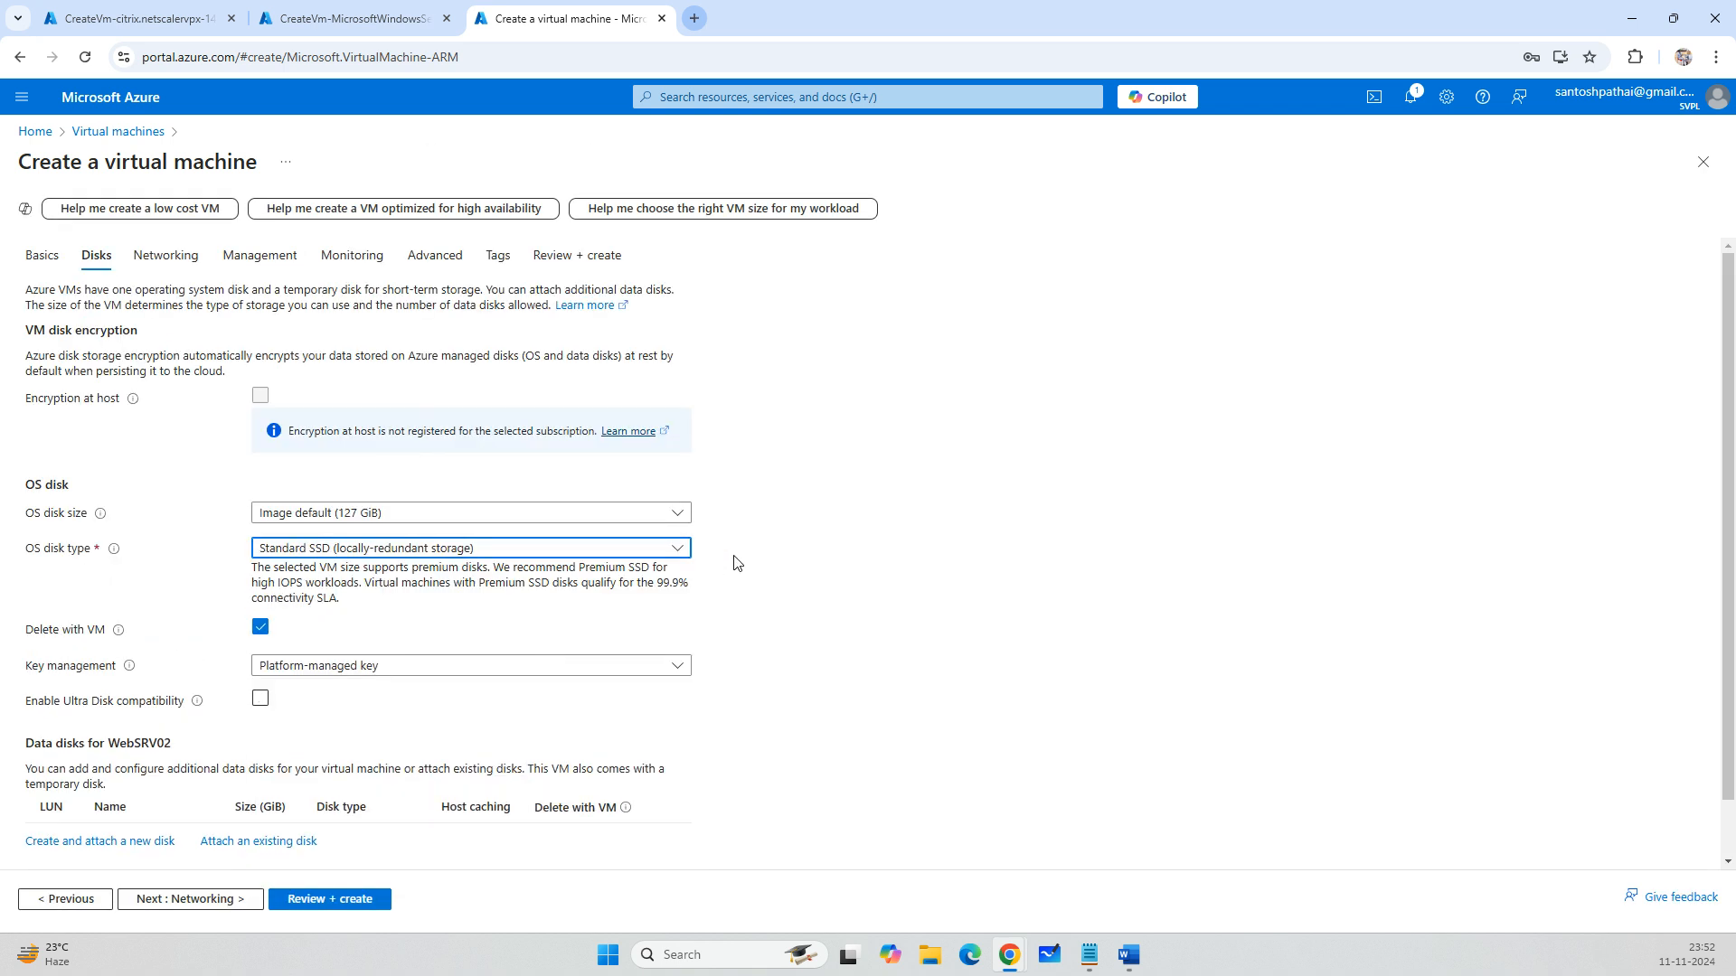
scroll(674, 636, "down", 1)
left_click(201, 902)
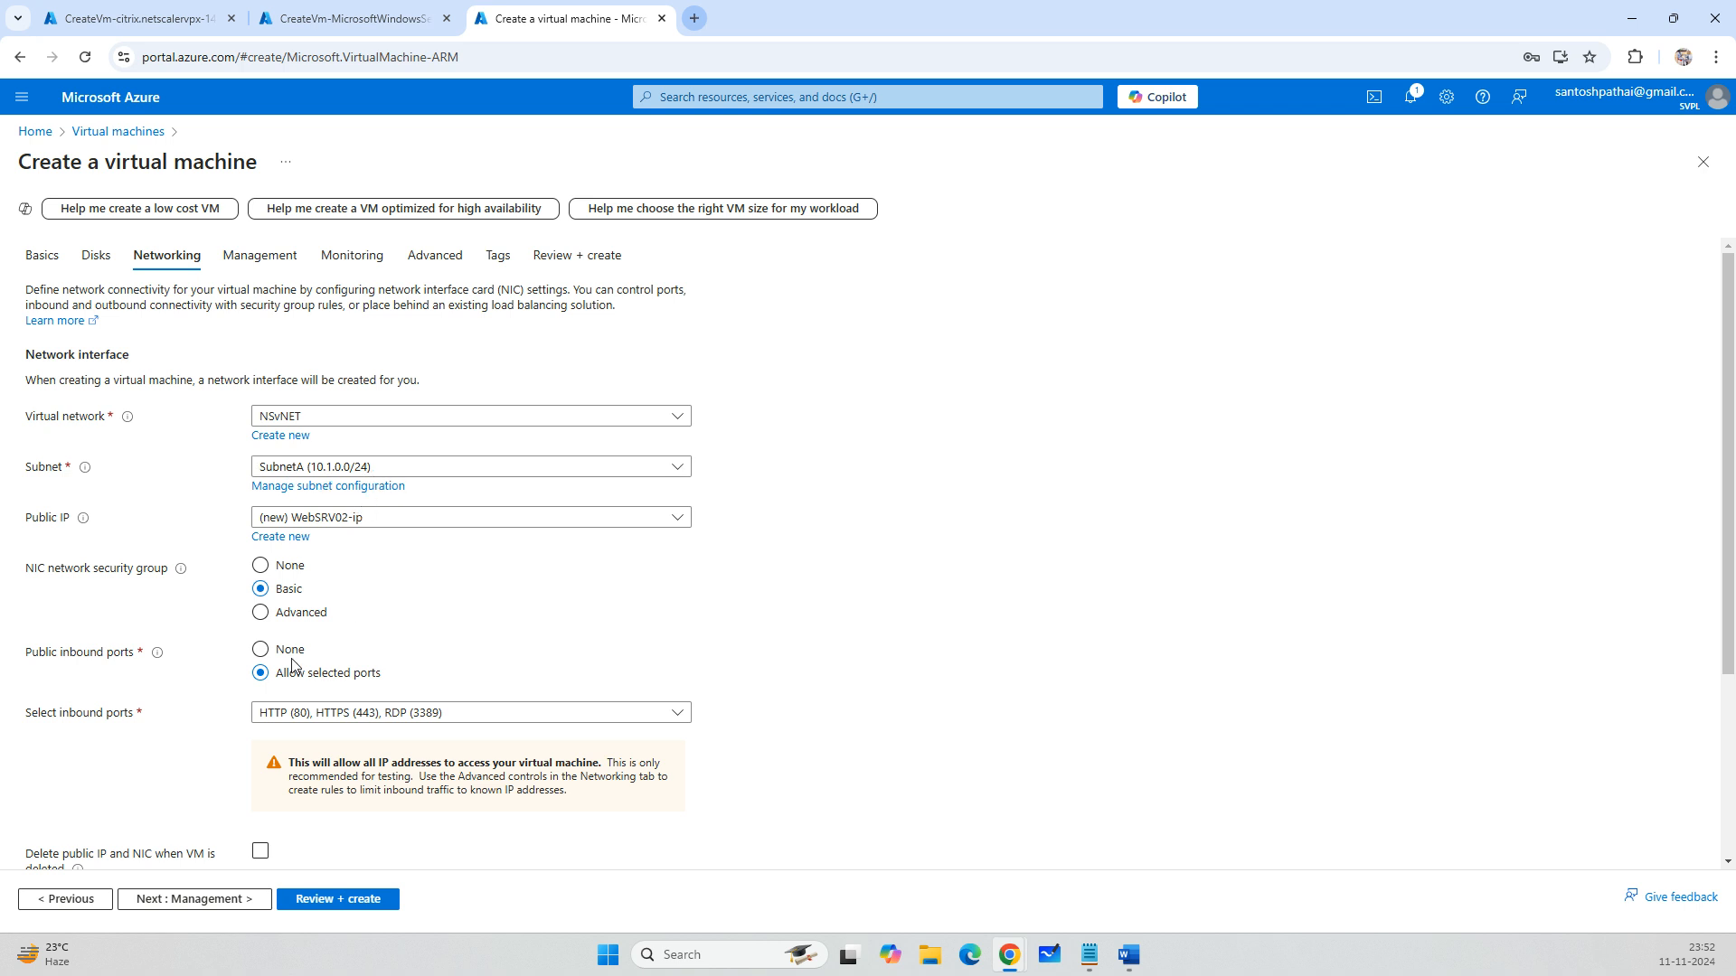
left_click(260, 851)
Set WebSRV02's auto-shutdown time zone to (UTC+05:30) Chennai, Kolkata, Mumbai, New Delhi, and validate and create the virtual machine.
left_click(174, 900)
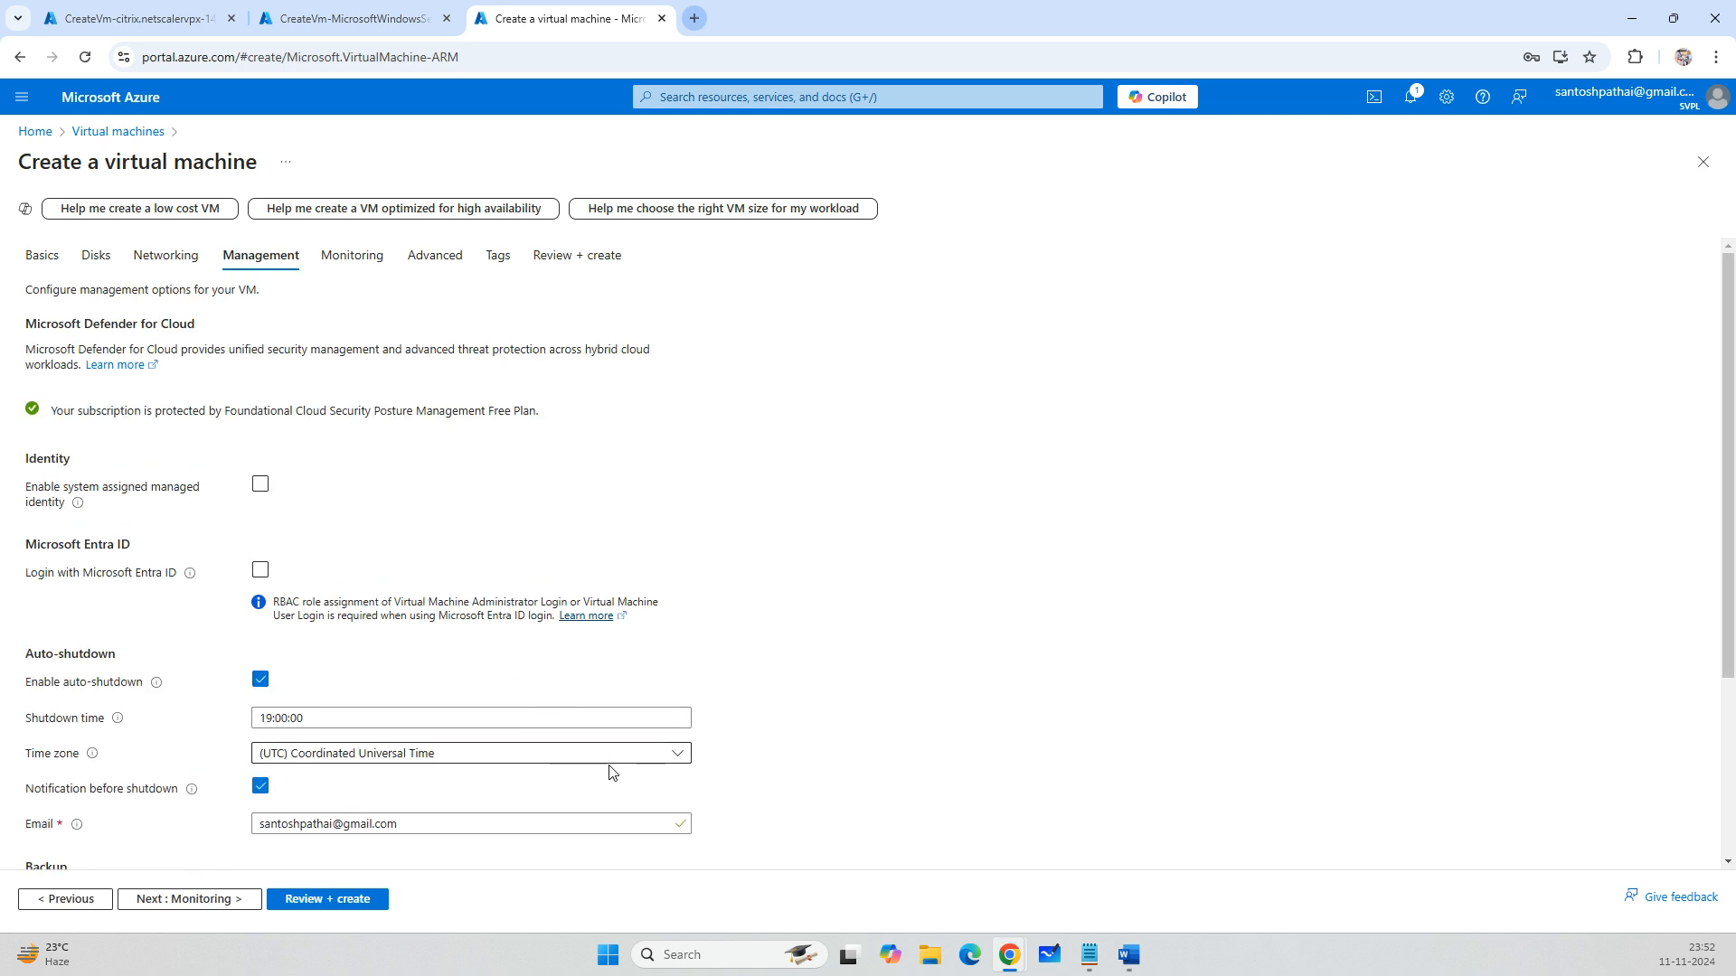
left_click(674, 756)
left_click_drag(683, 440, 680, 582)
left_click(565, 439)
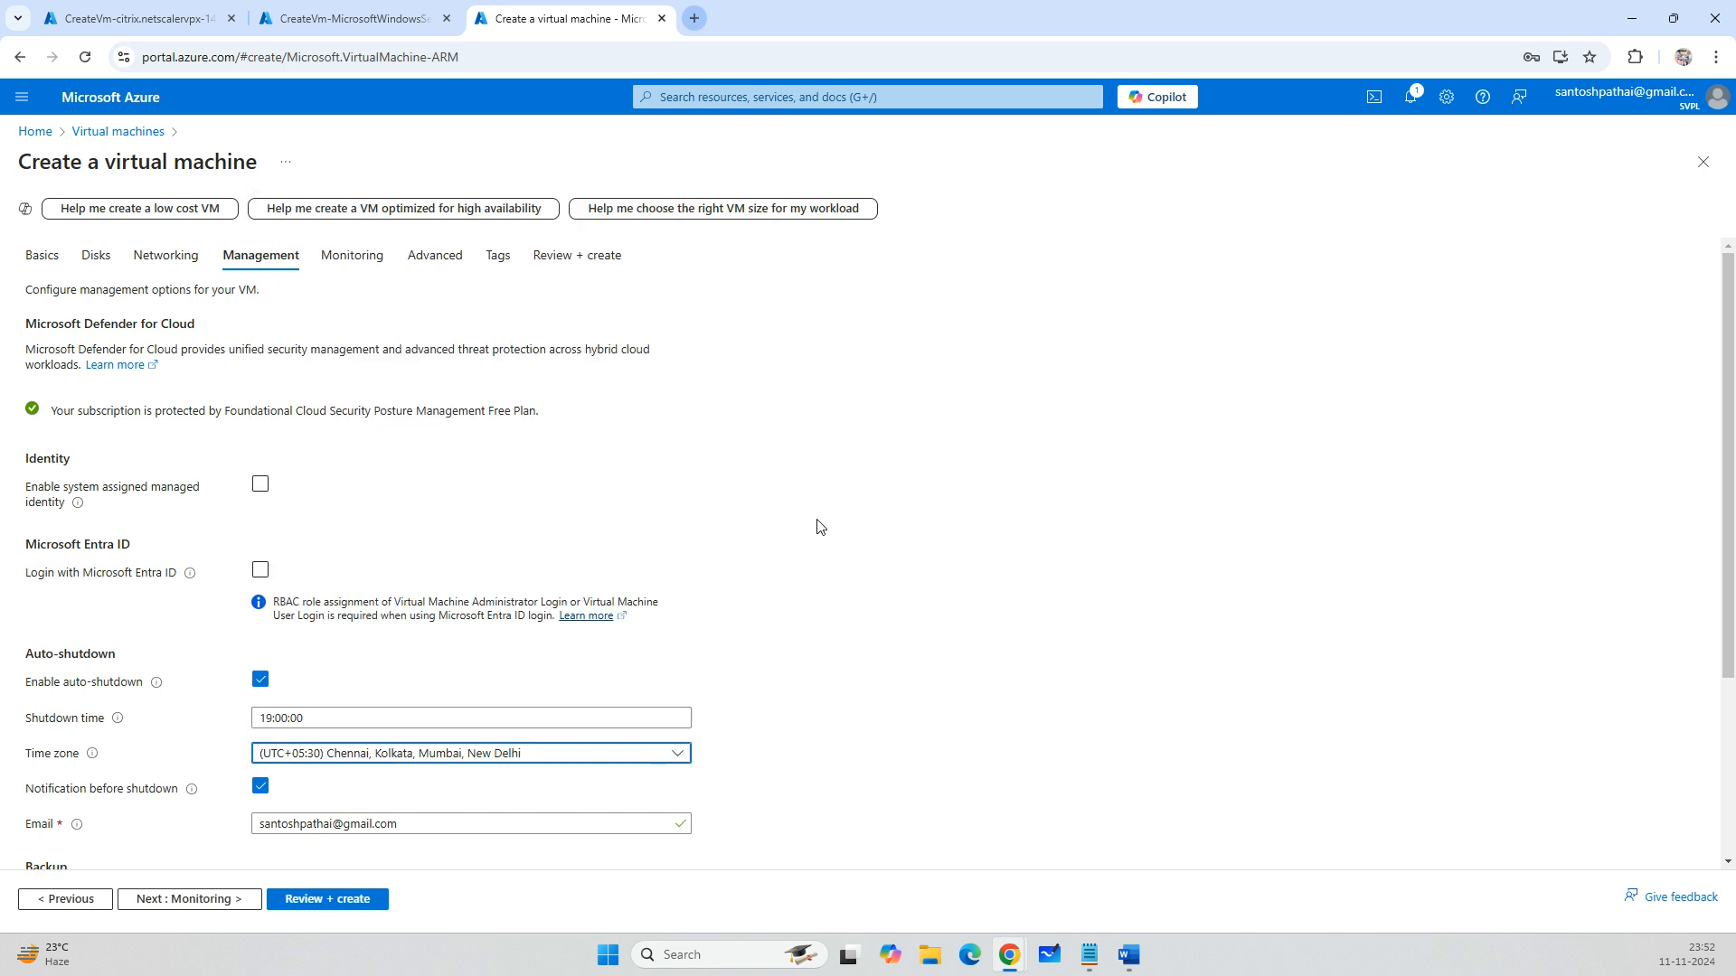
left_click(301, 900)
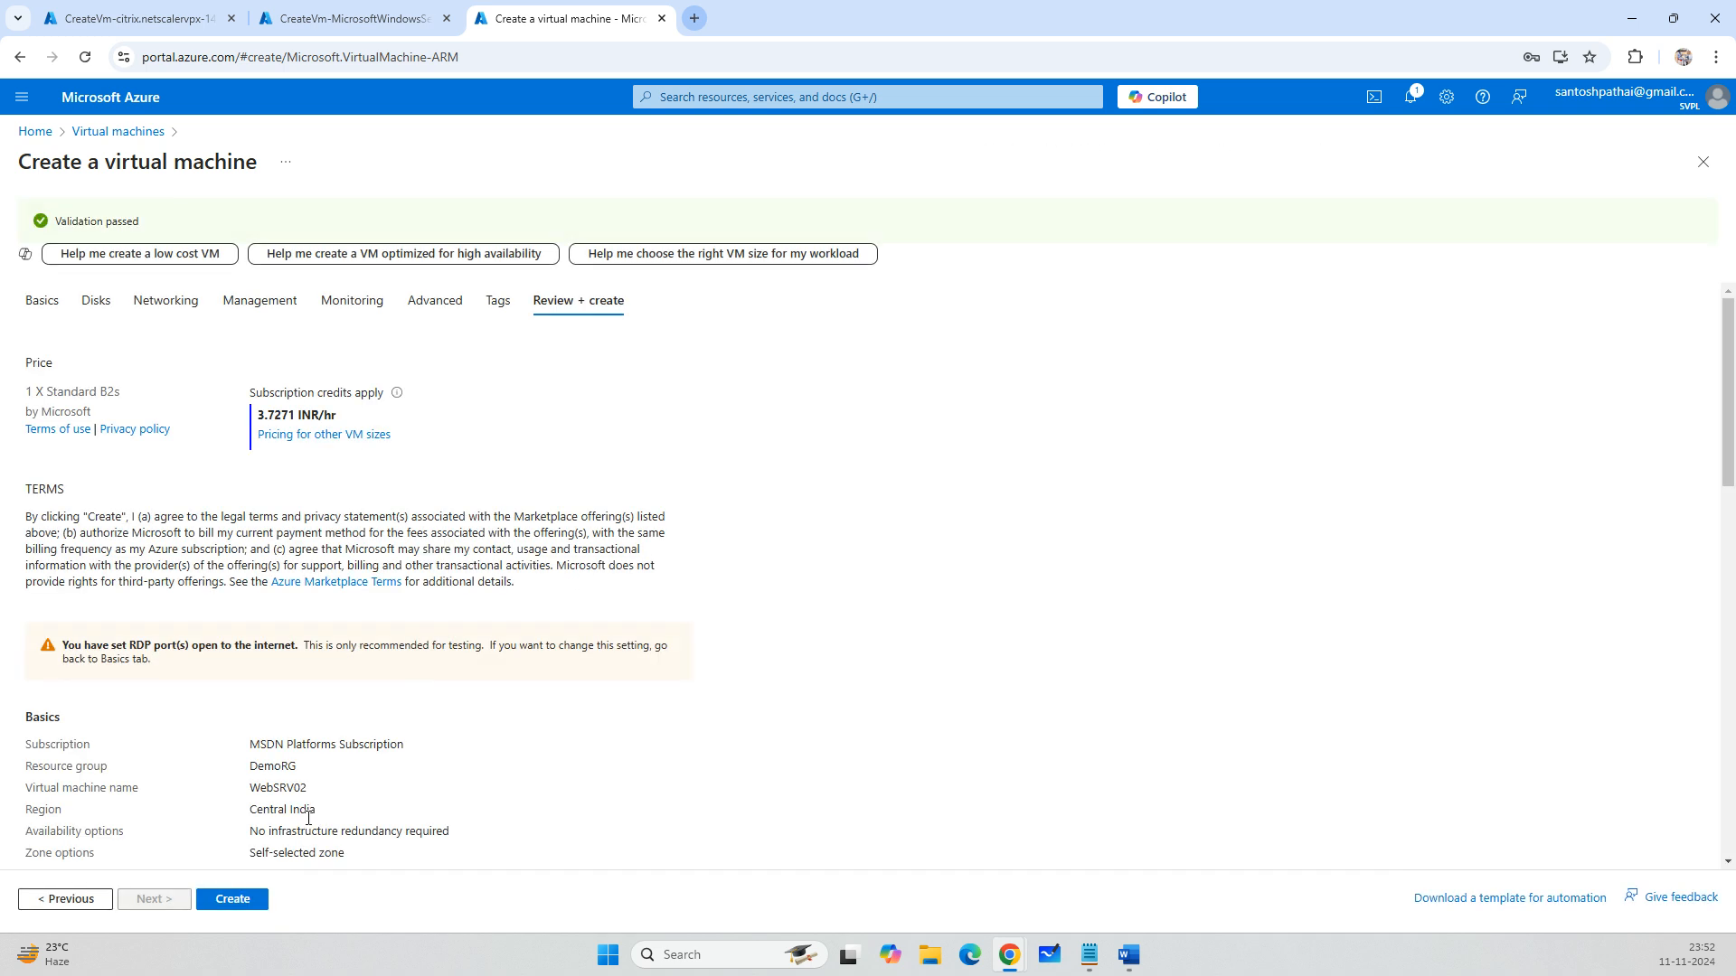
left_click(235, 903)
Open the Azure Marketplace in the browser tab showing the WebSRV01 deployment and check the progress of the NSADC-01 deployment.
left_click(345, 20)
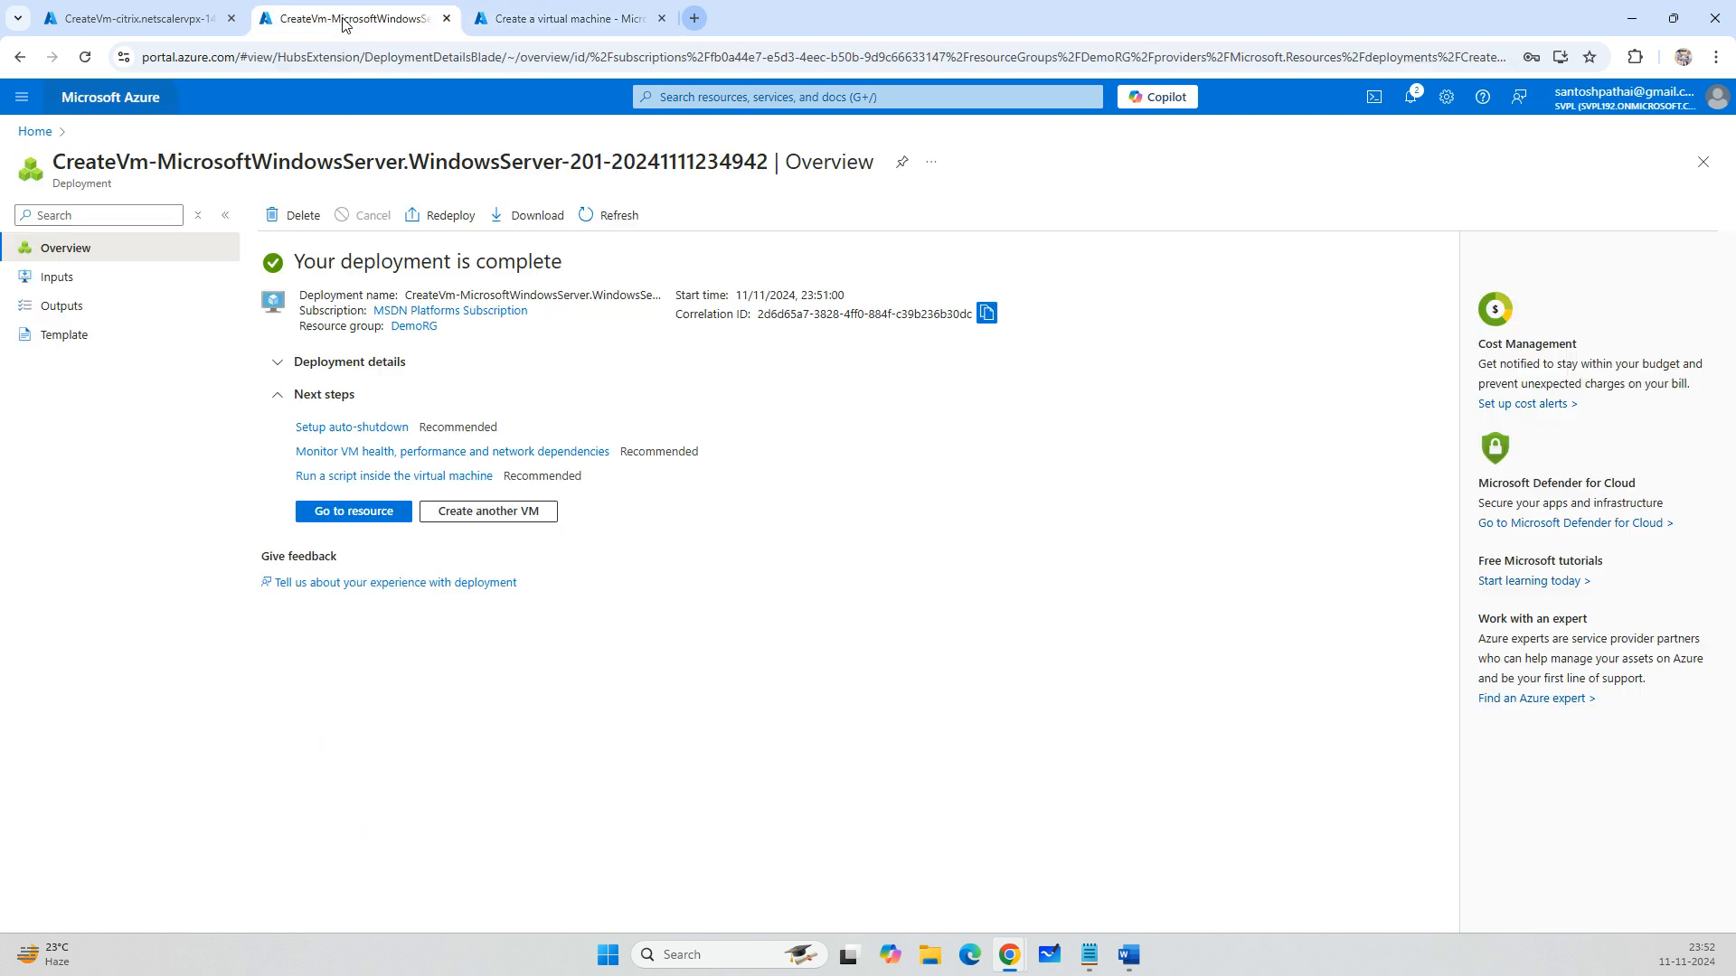
left_click(116, 101)
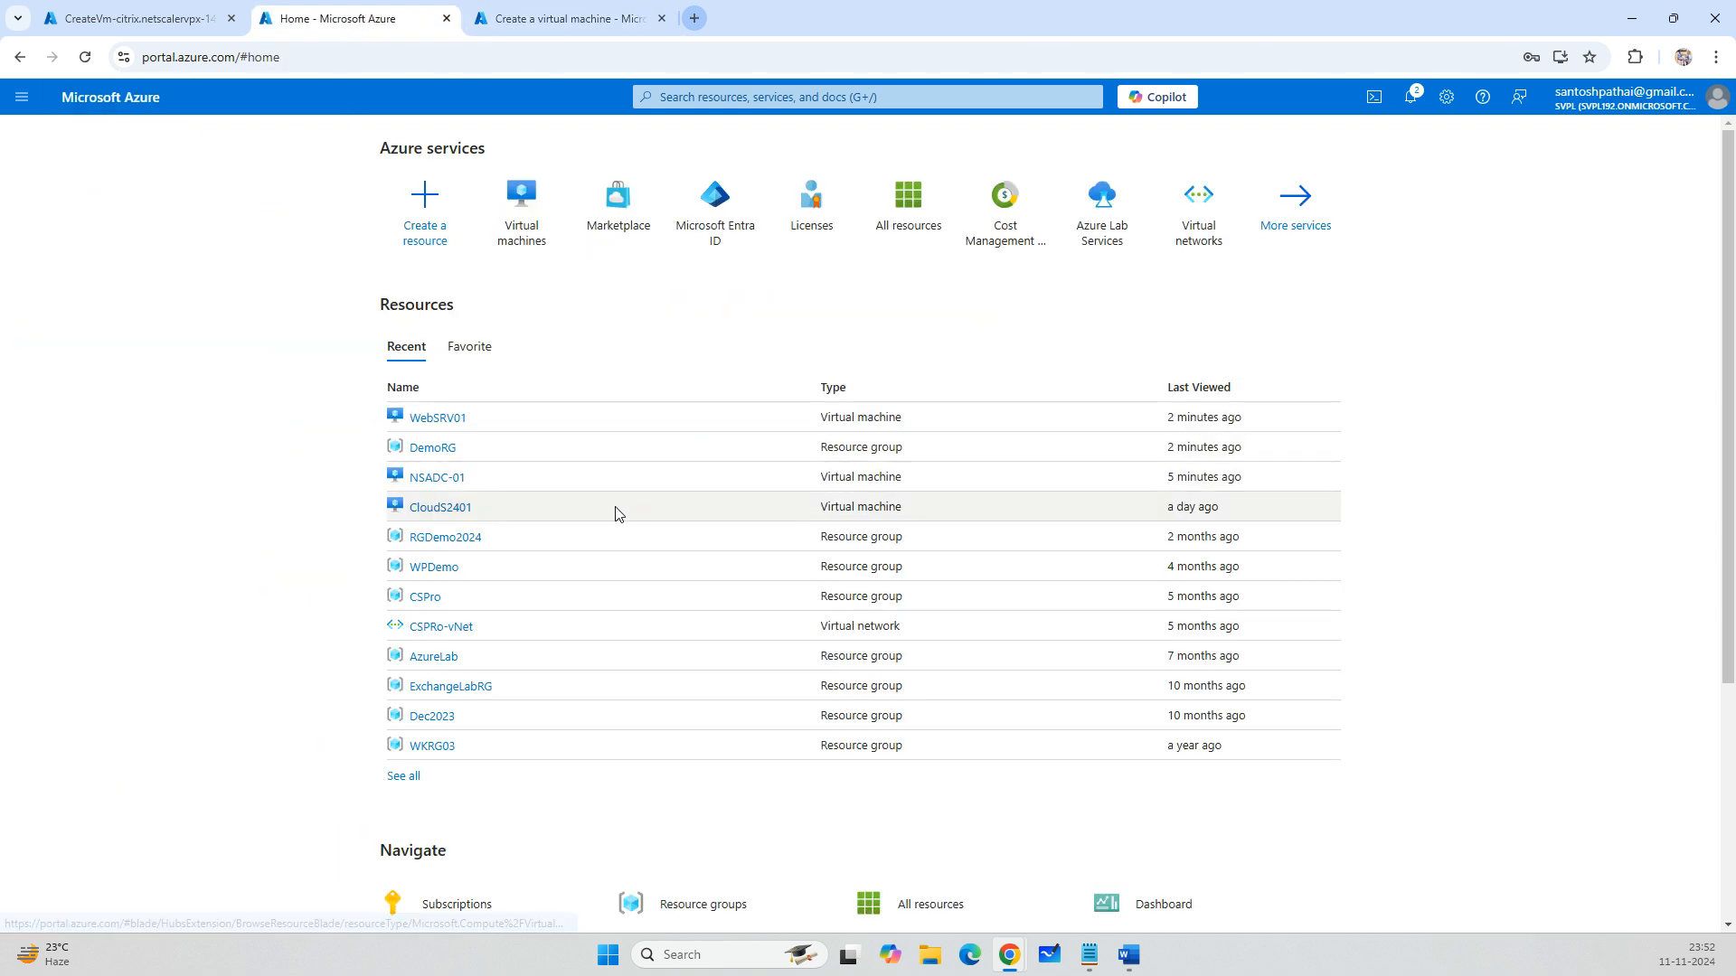
left_click(633, 257)
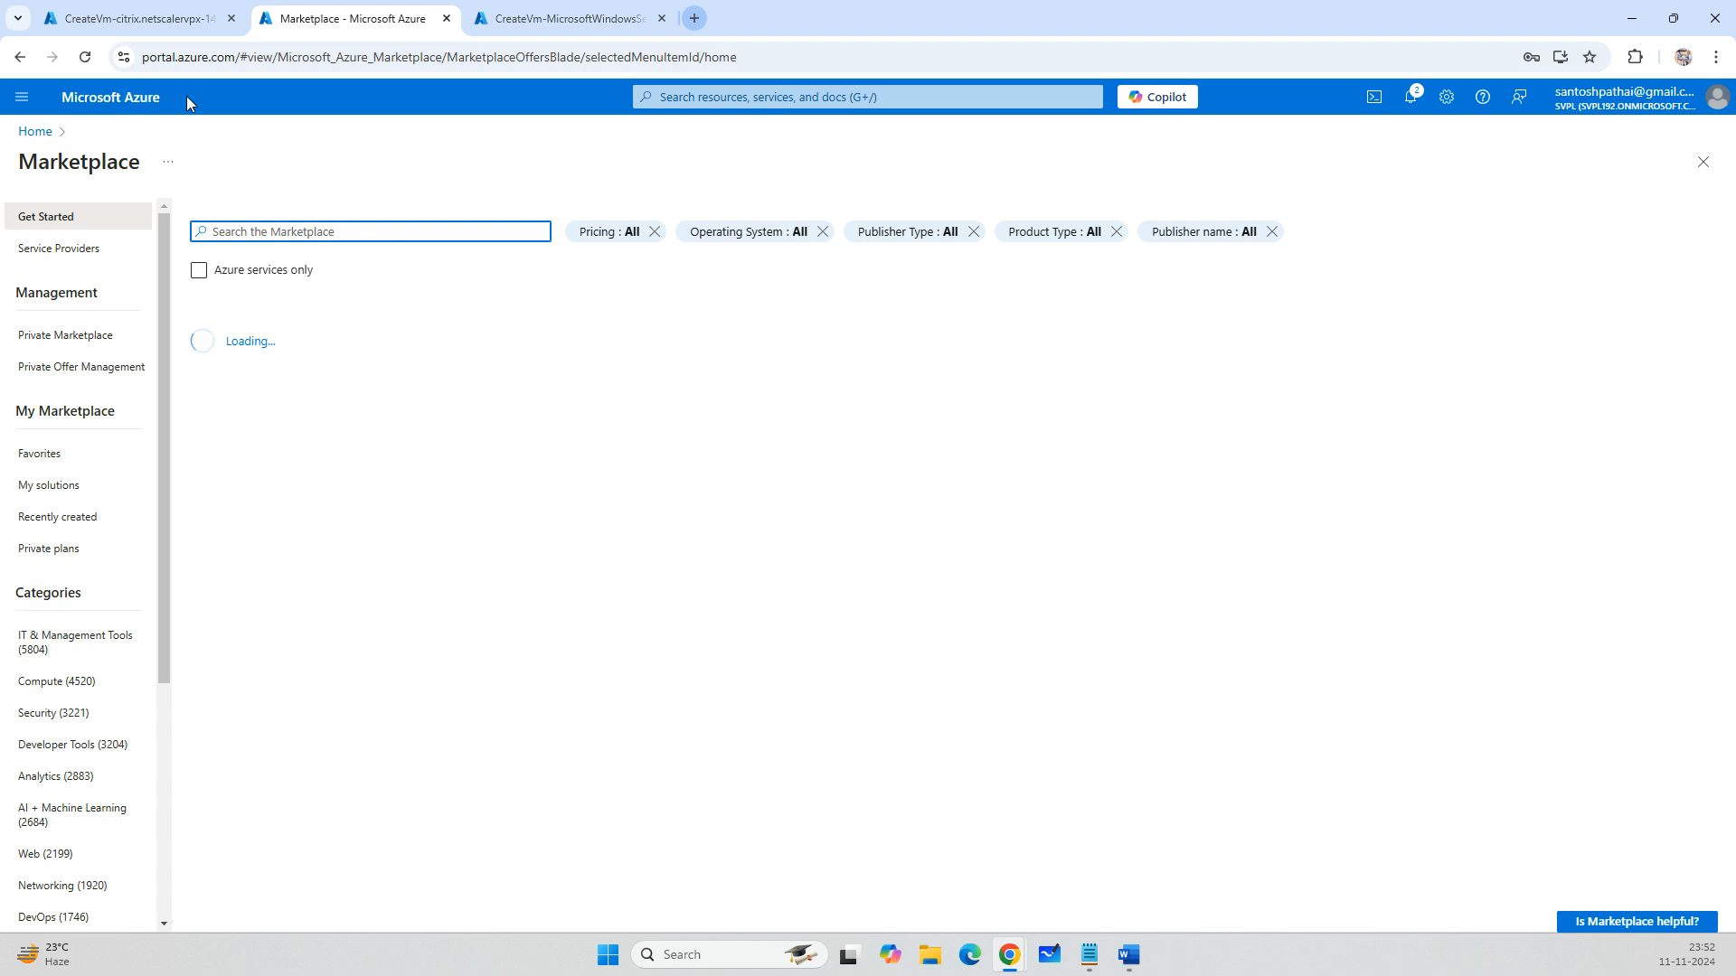
left_click(140, 18)
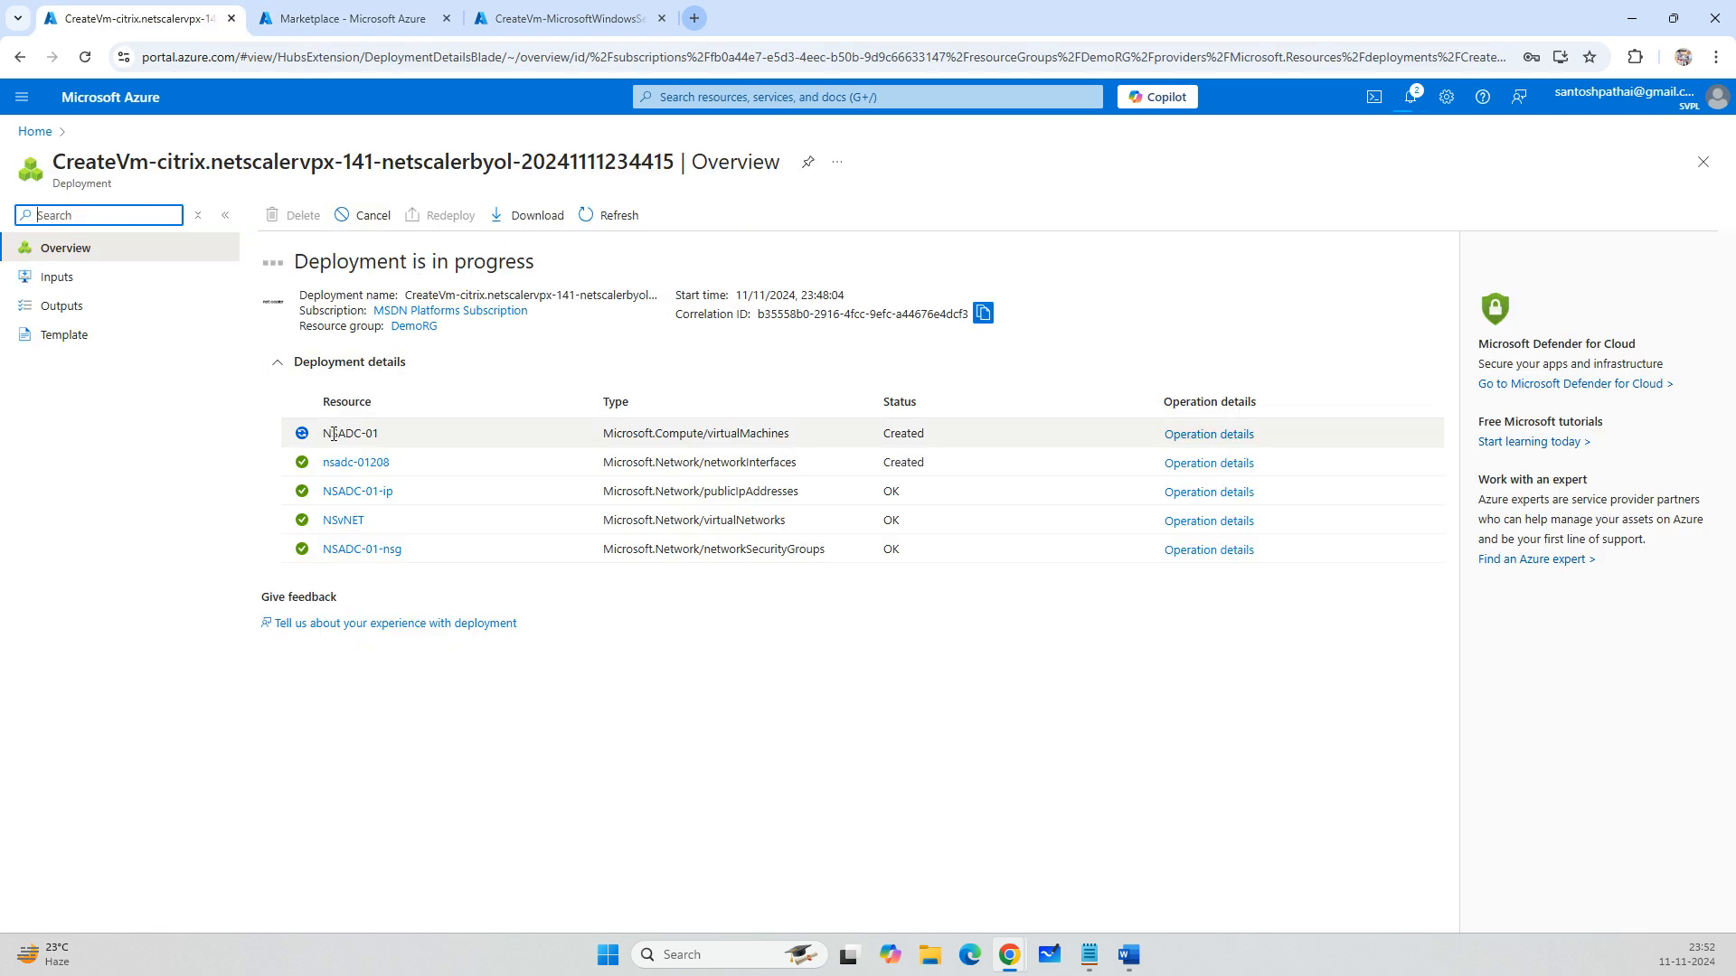
Search the Marketplace for Citrix ADC and start creating a NetScaler VPX 14.1 Bring Your Own License virtual machine.
left_click(353, 18)
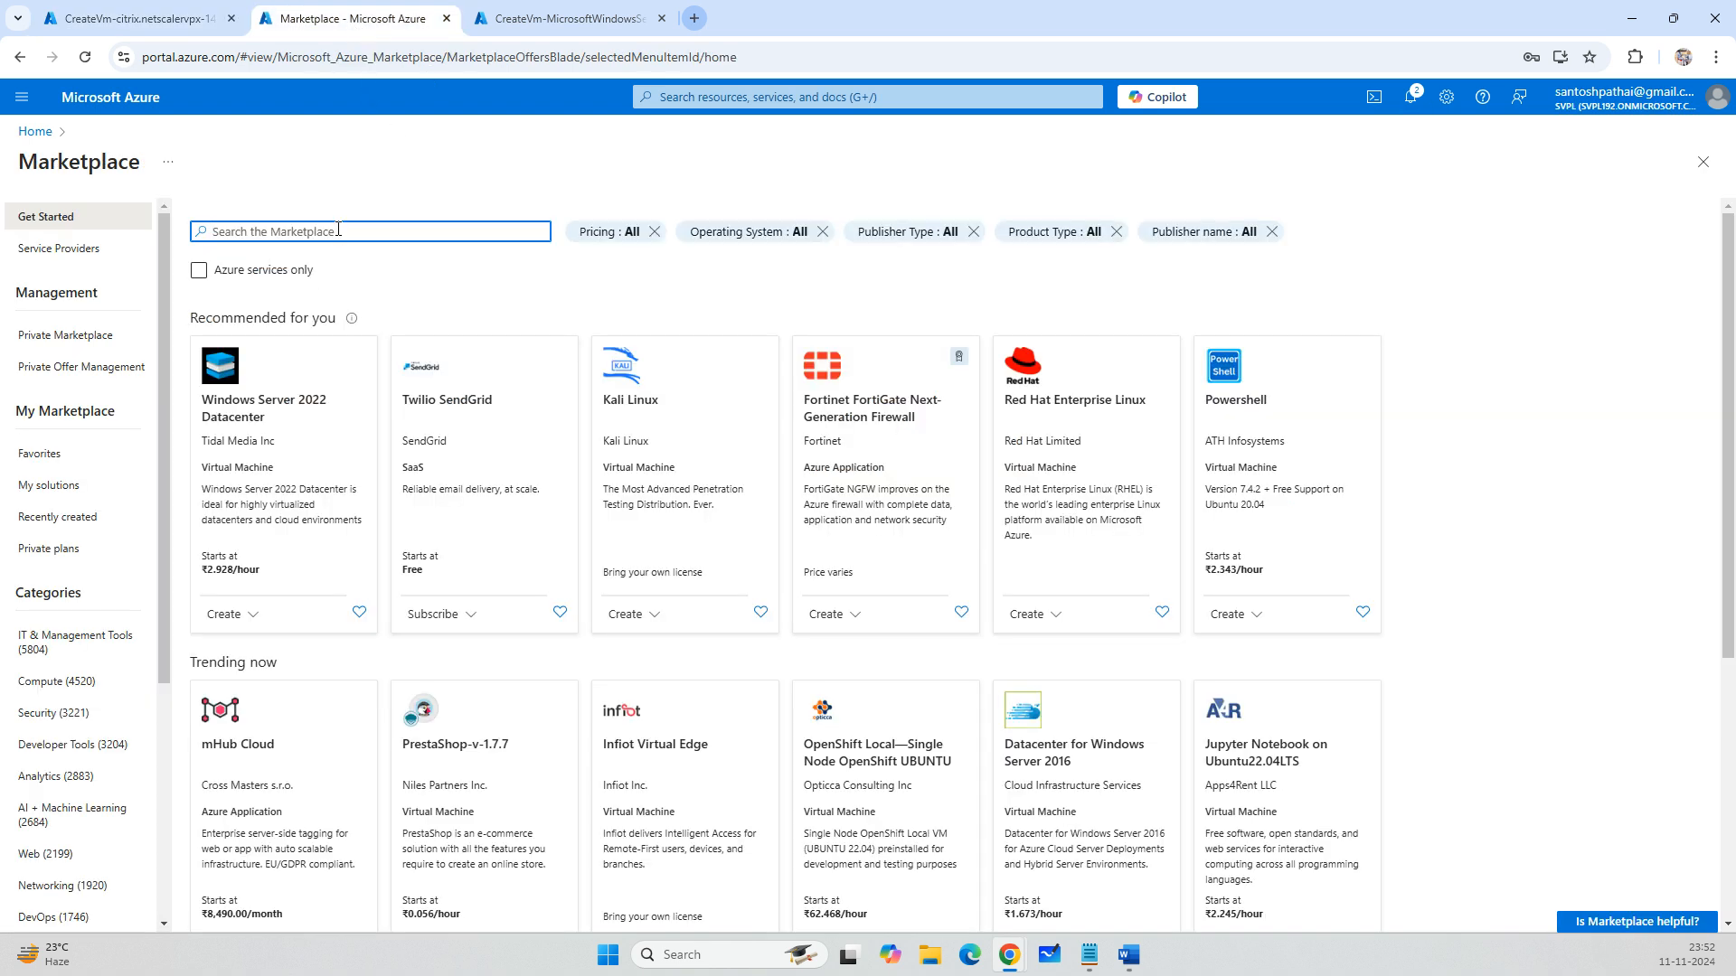
type("Citrix ADC")
key("Return")
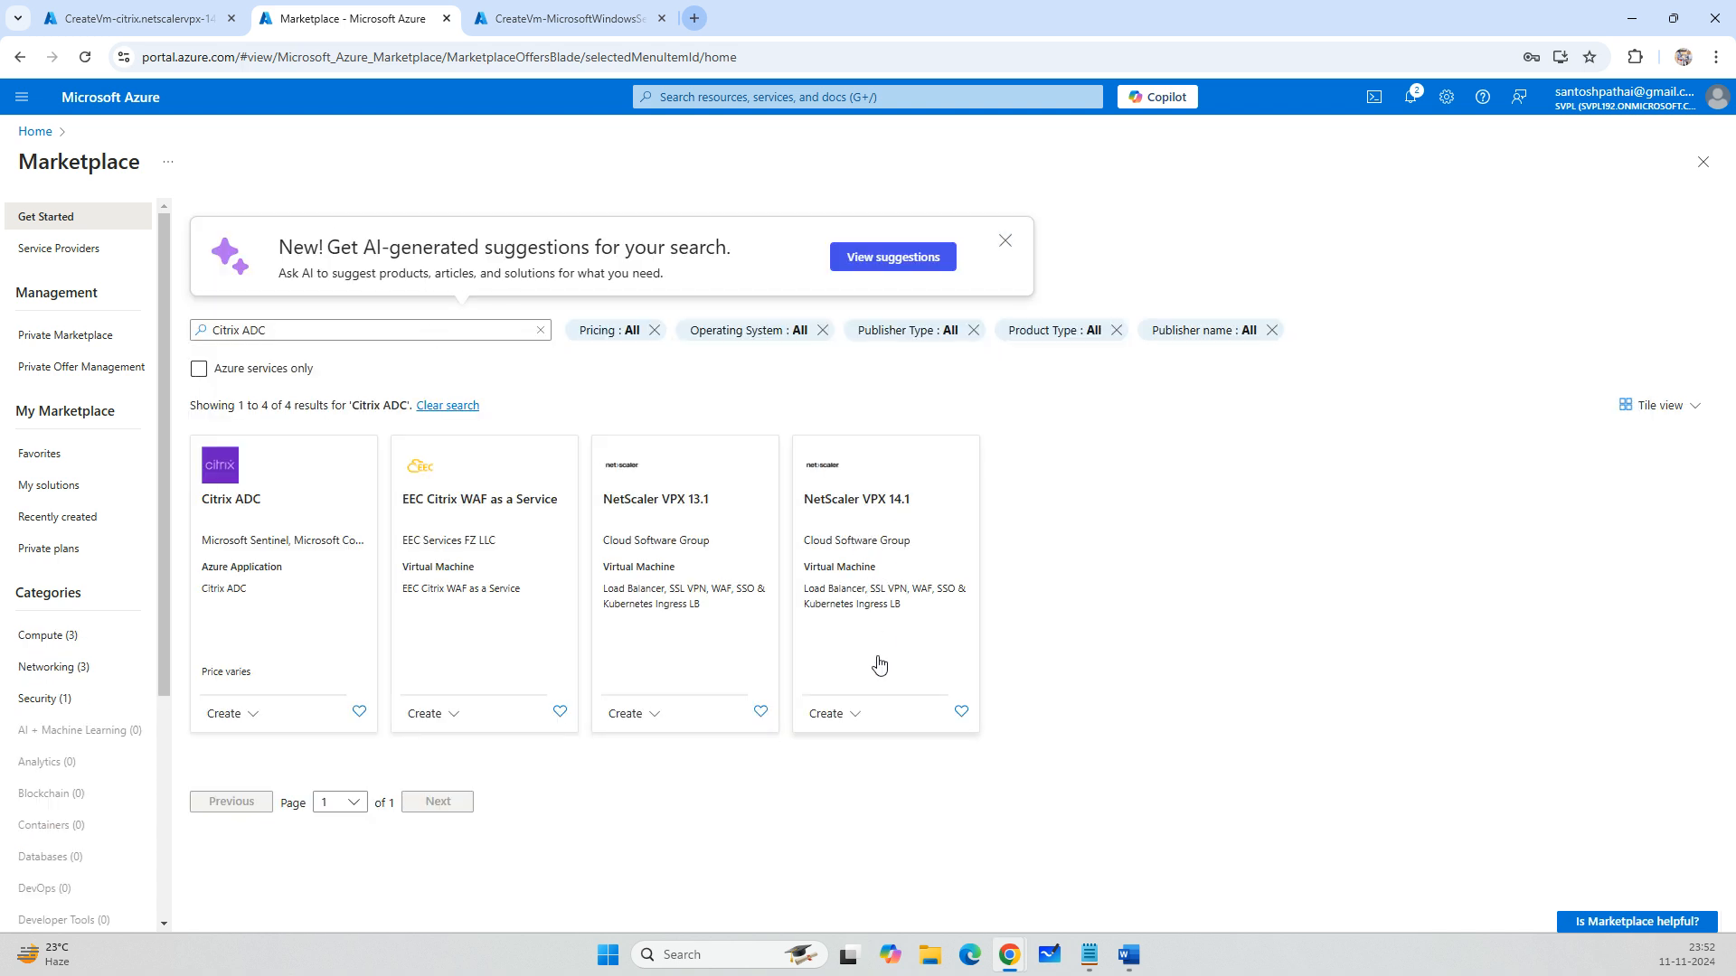
left_click(848, 716)
left_click(866, 745)
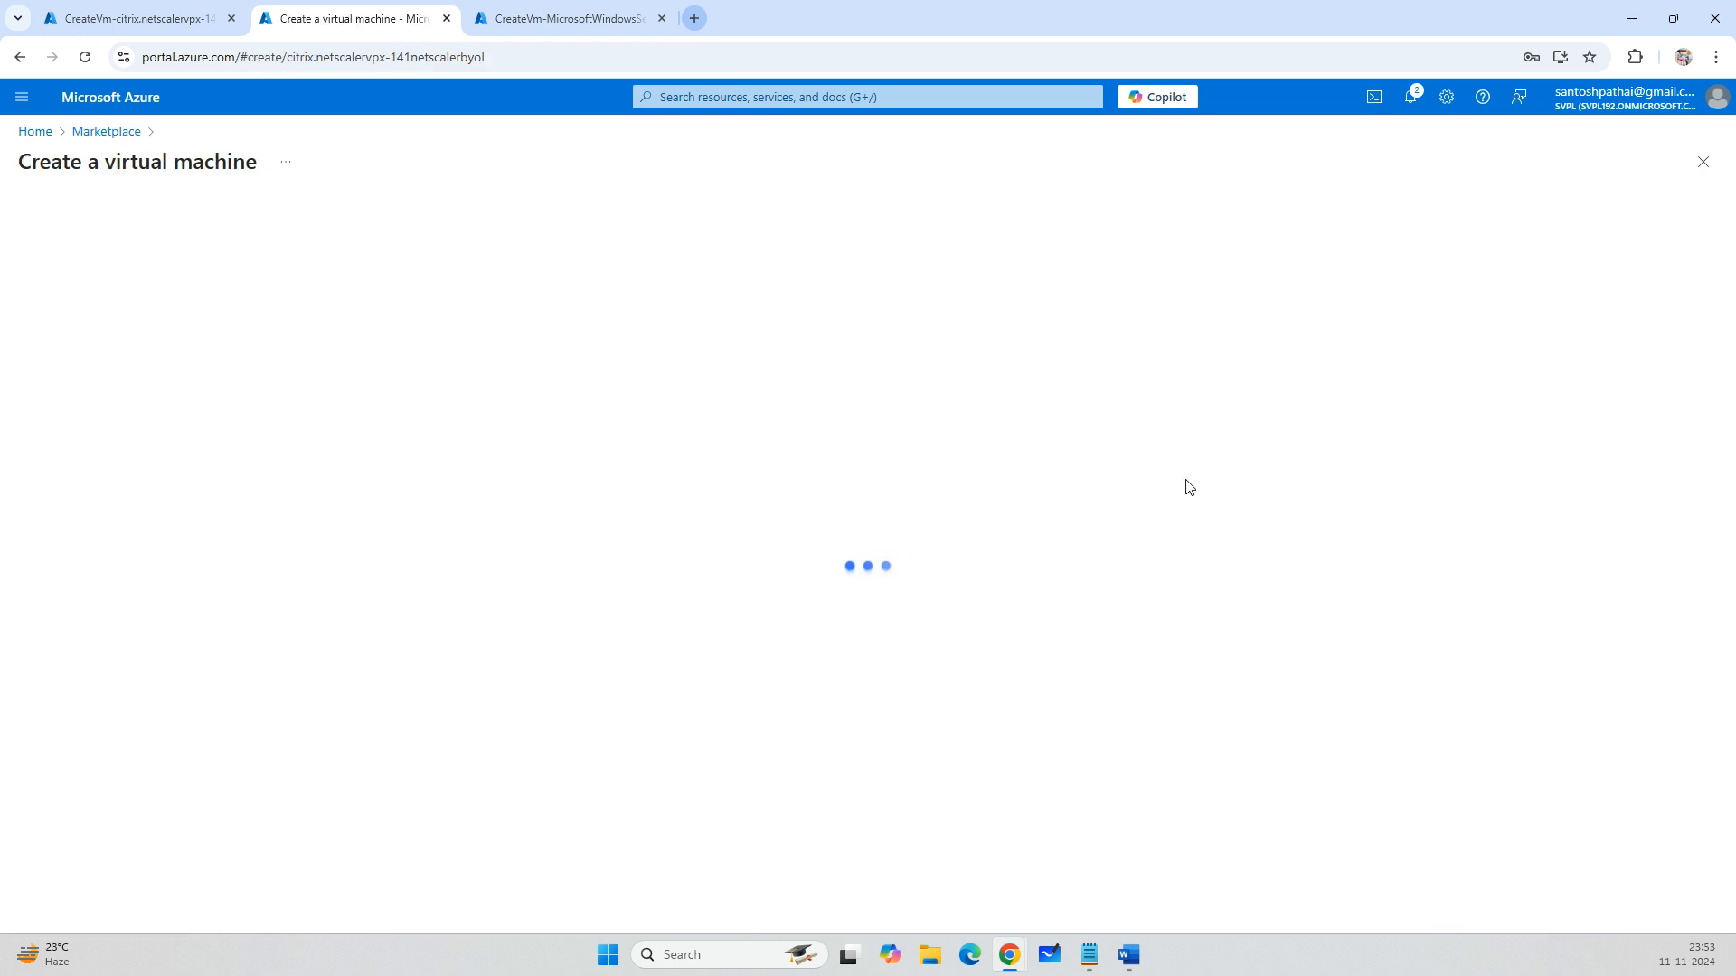
Assign the new NetScaler virtual machine to the DemoRG resource group and name it NSADC-02.
left_click(417, 469)
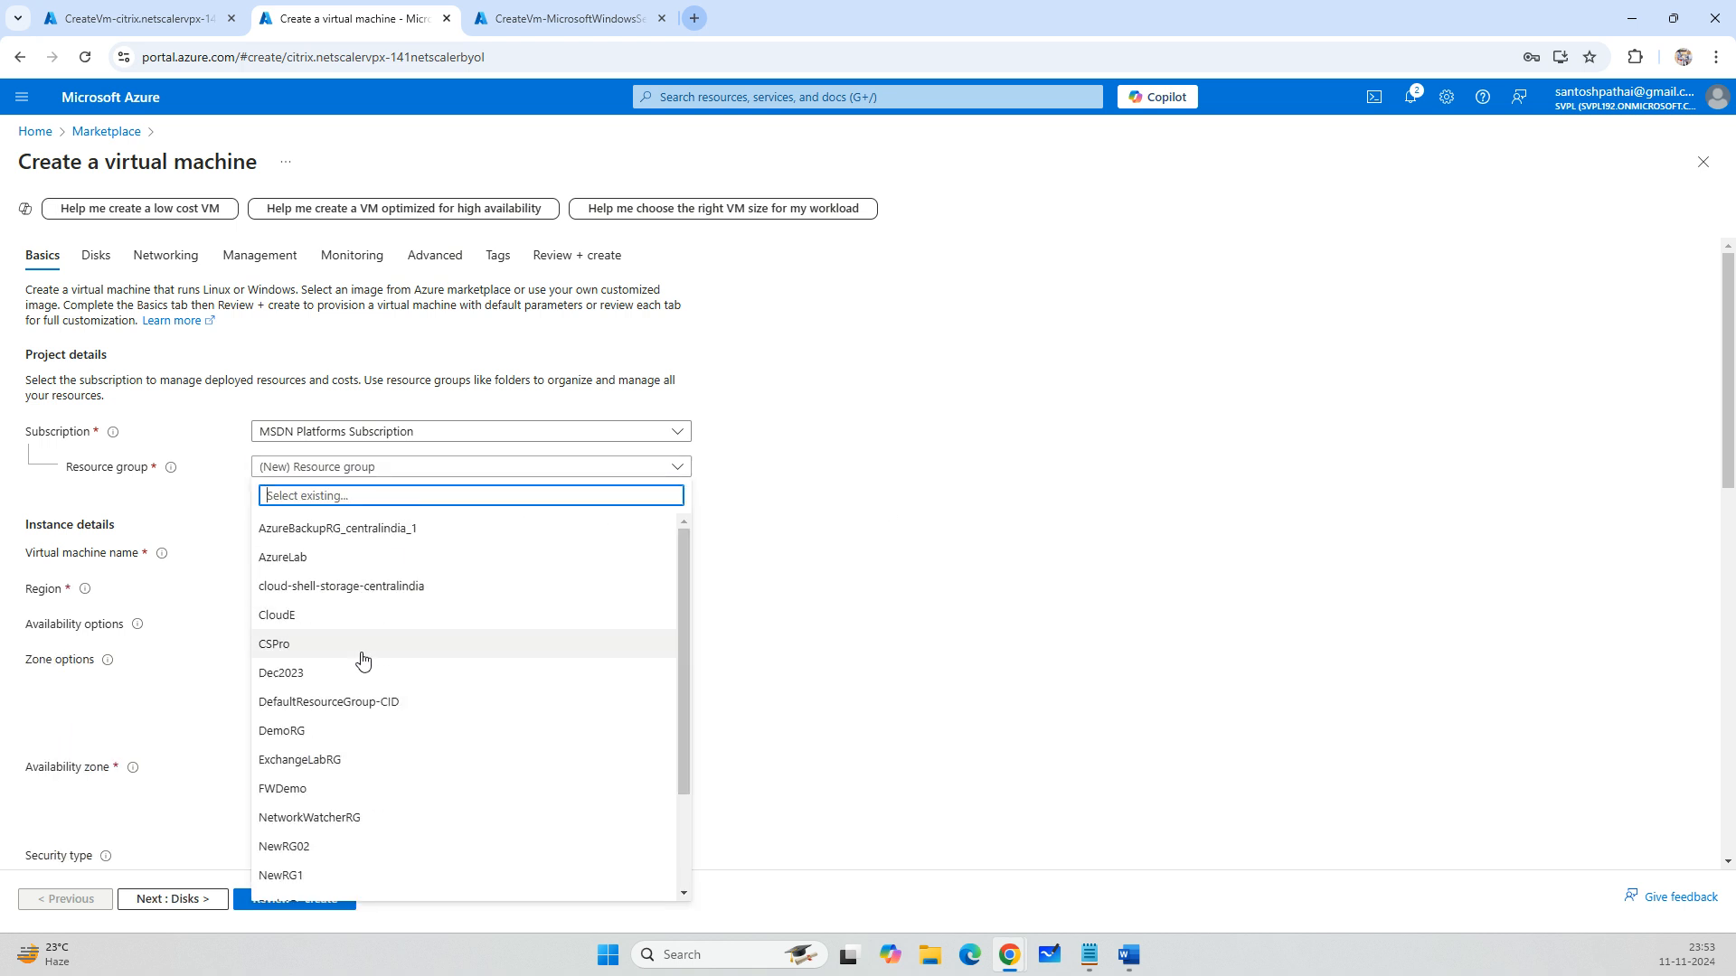
key("Escape")
left_click(326, 561)
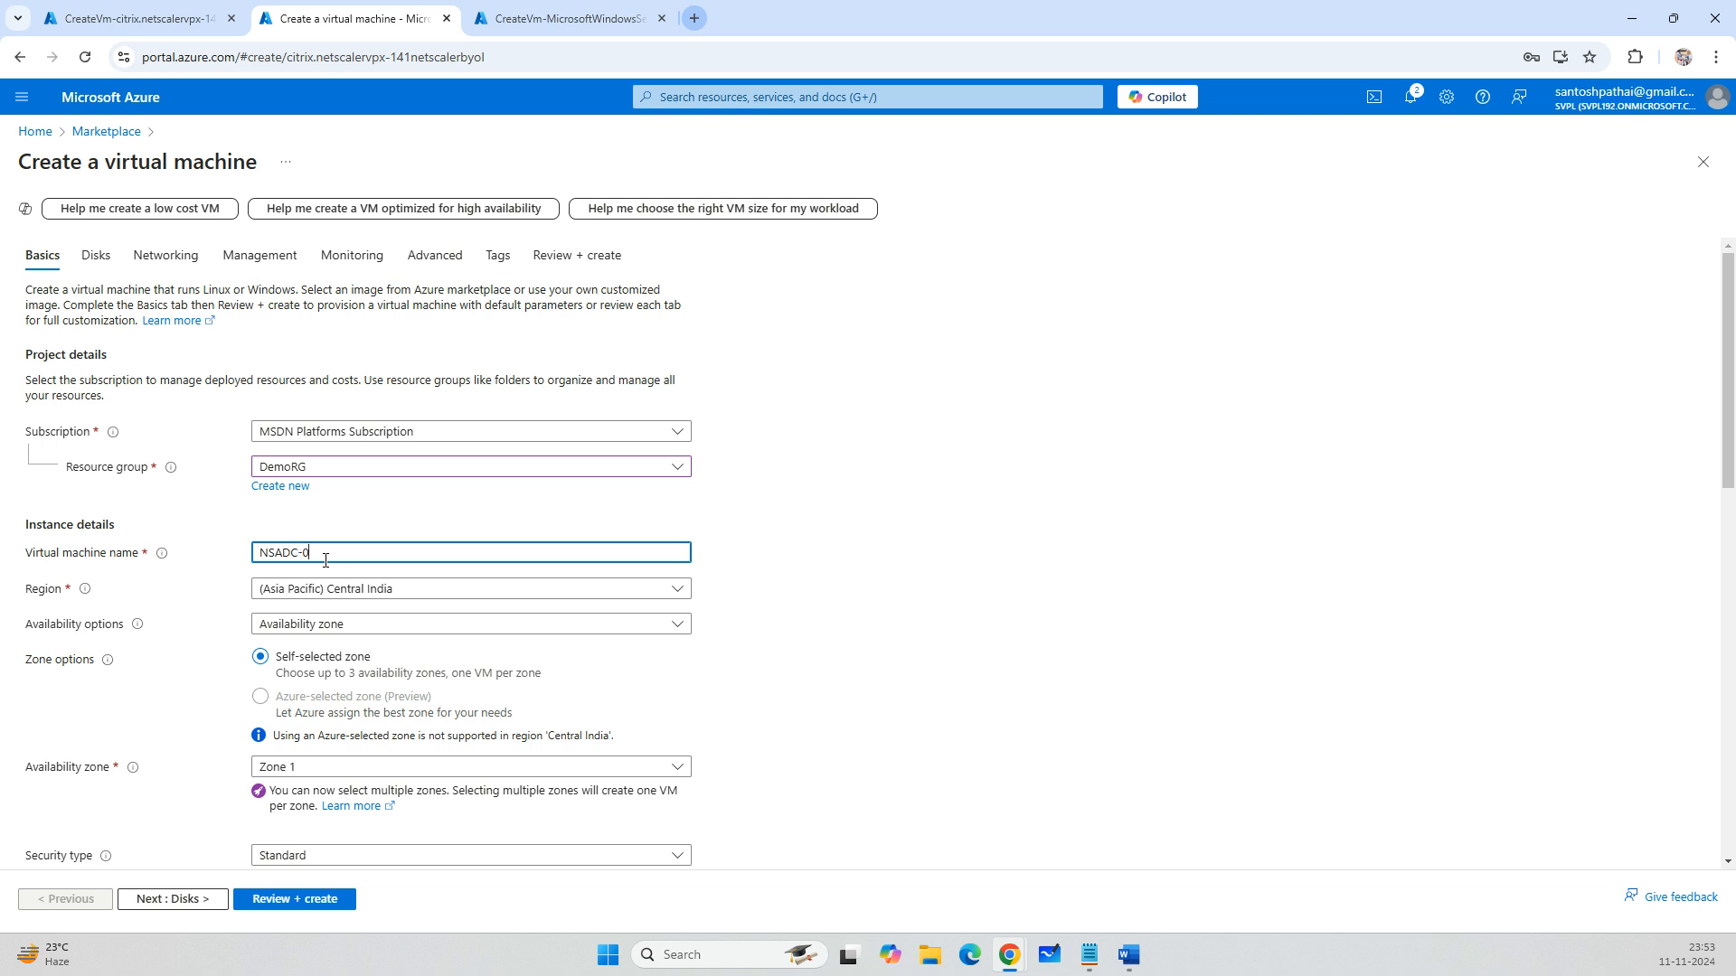
Set NSADC-02's availability to "No infrastructure redundancy required" and its administrator authentication type to Password.
left_click(359, 626)
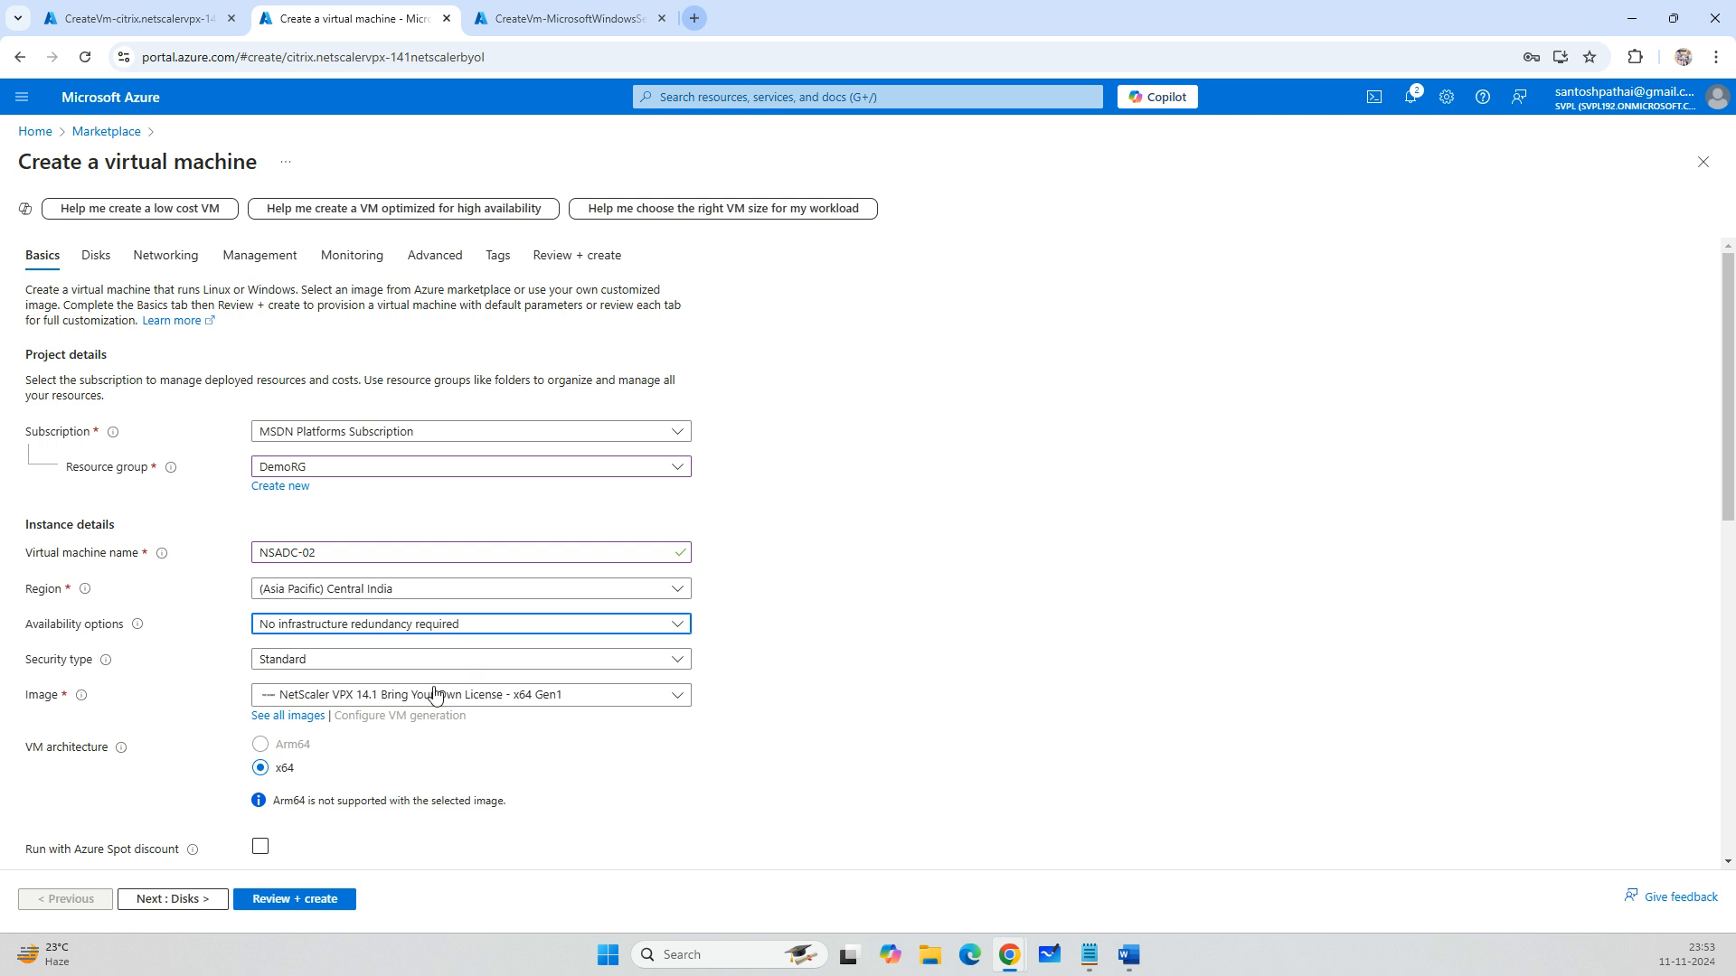
scroll(339, 700, "down", 3)
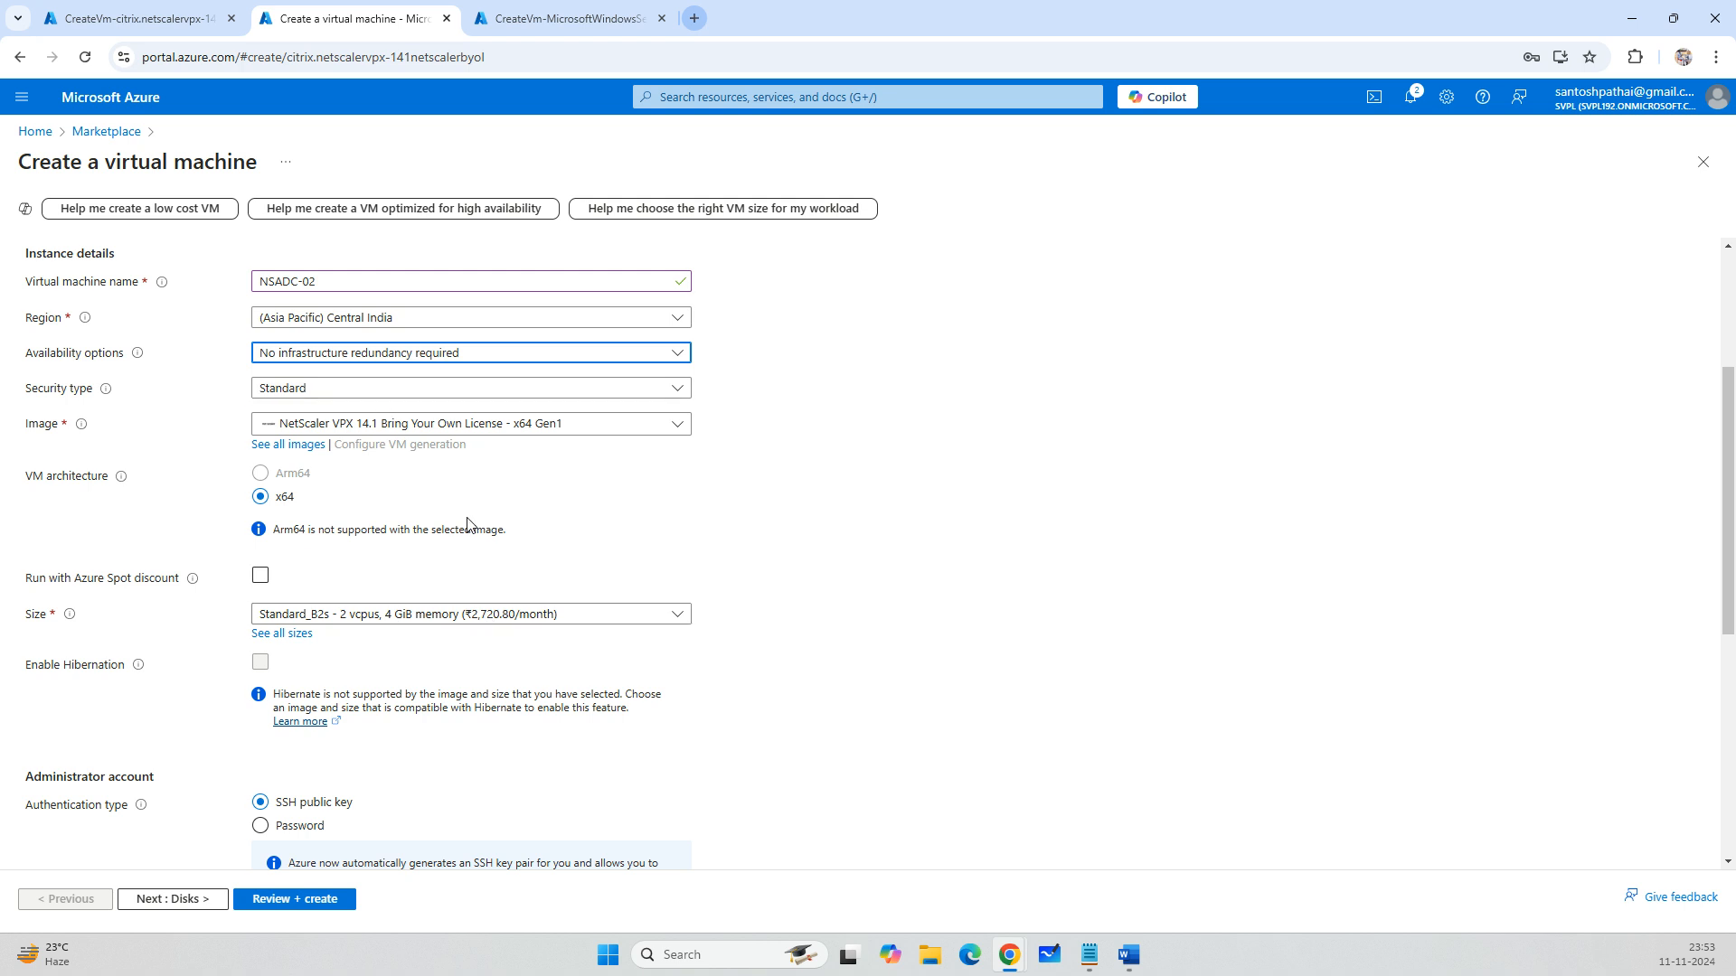
scroll(378, 404, "down", 2)
left_click(287, 648)
scroll(605, 631, "down", 2)
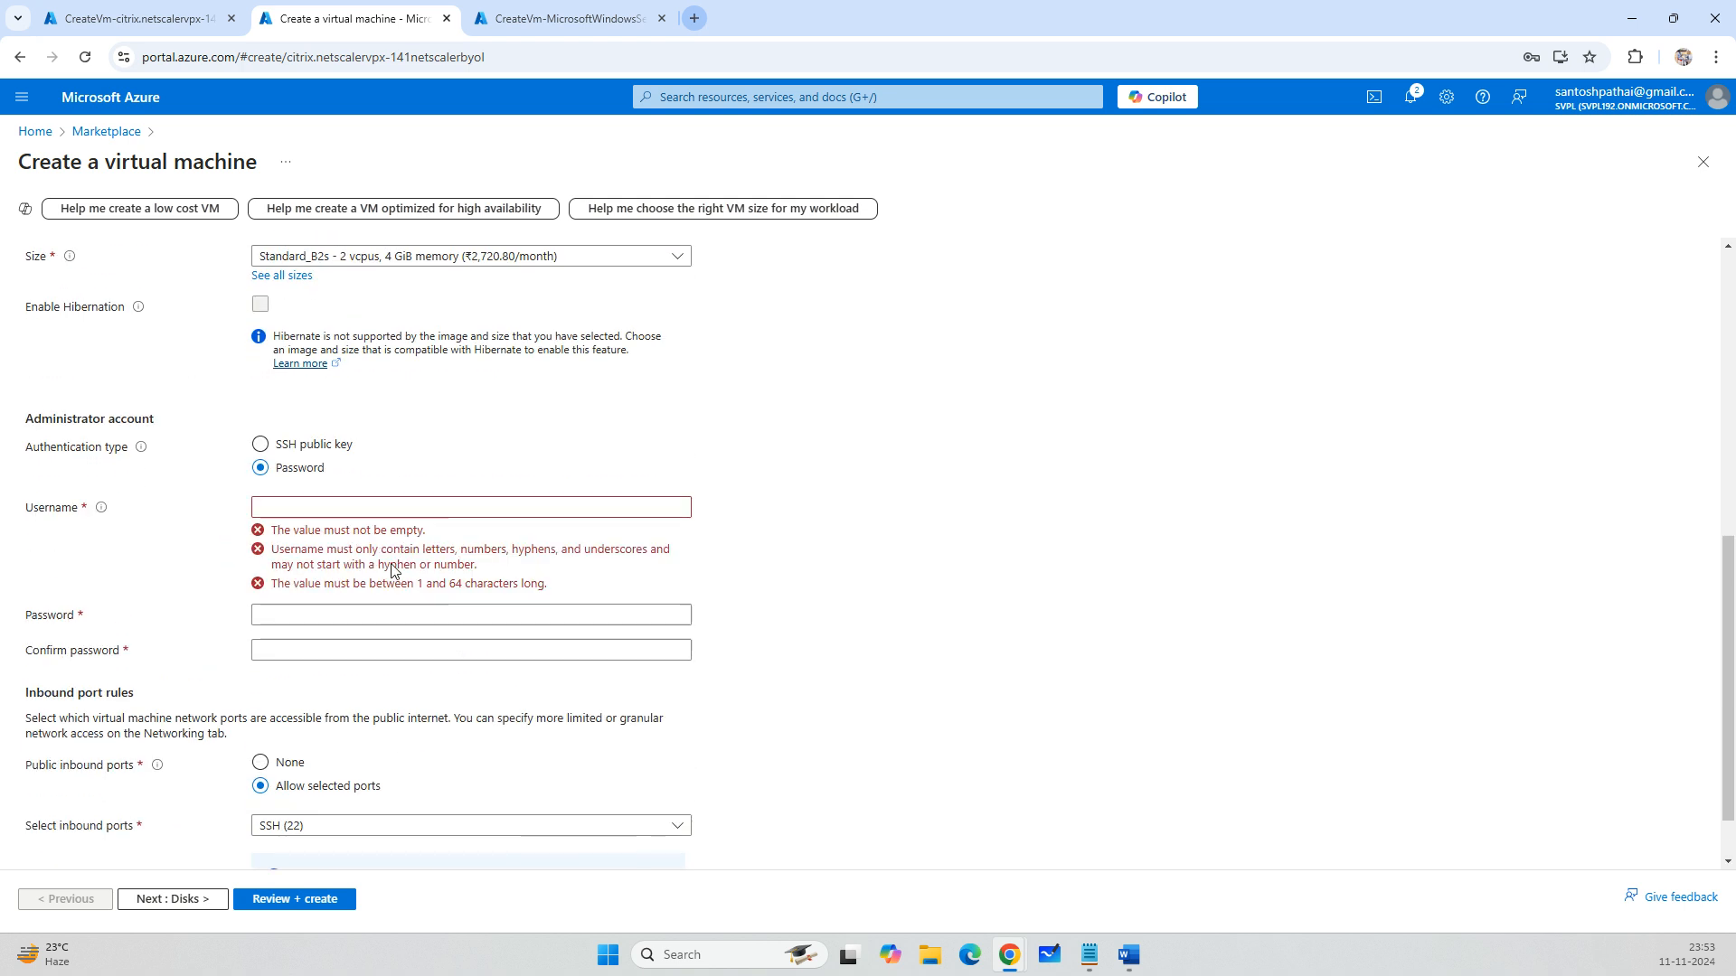
Set NSADC-02's administrator username to vpxadmin and fill in the administrator password and its confirmation.
left_click(376, 508)
type("vpxadmin")
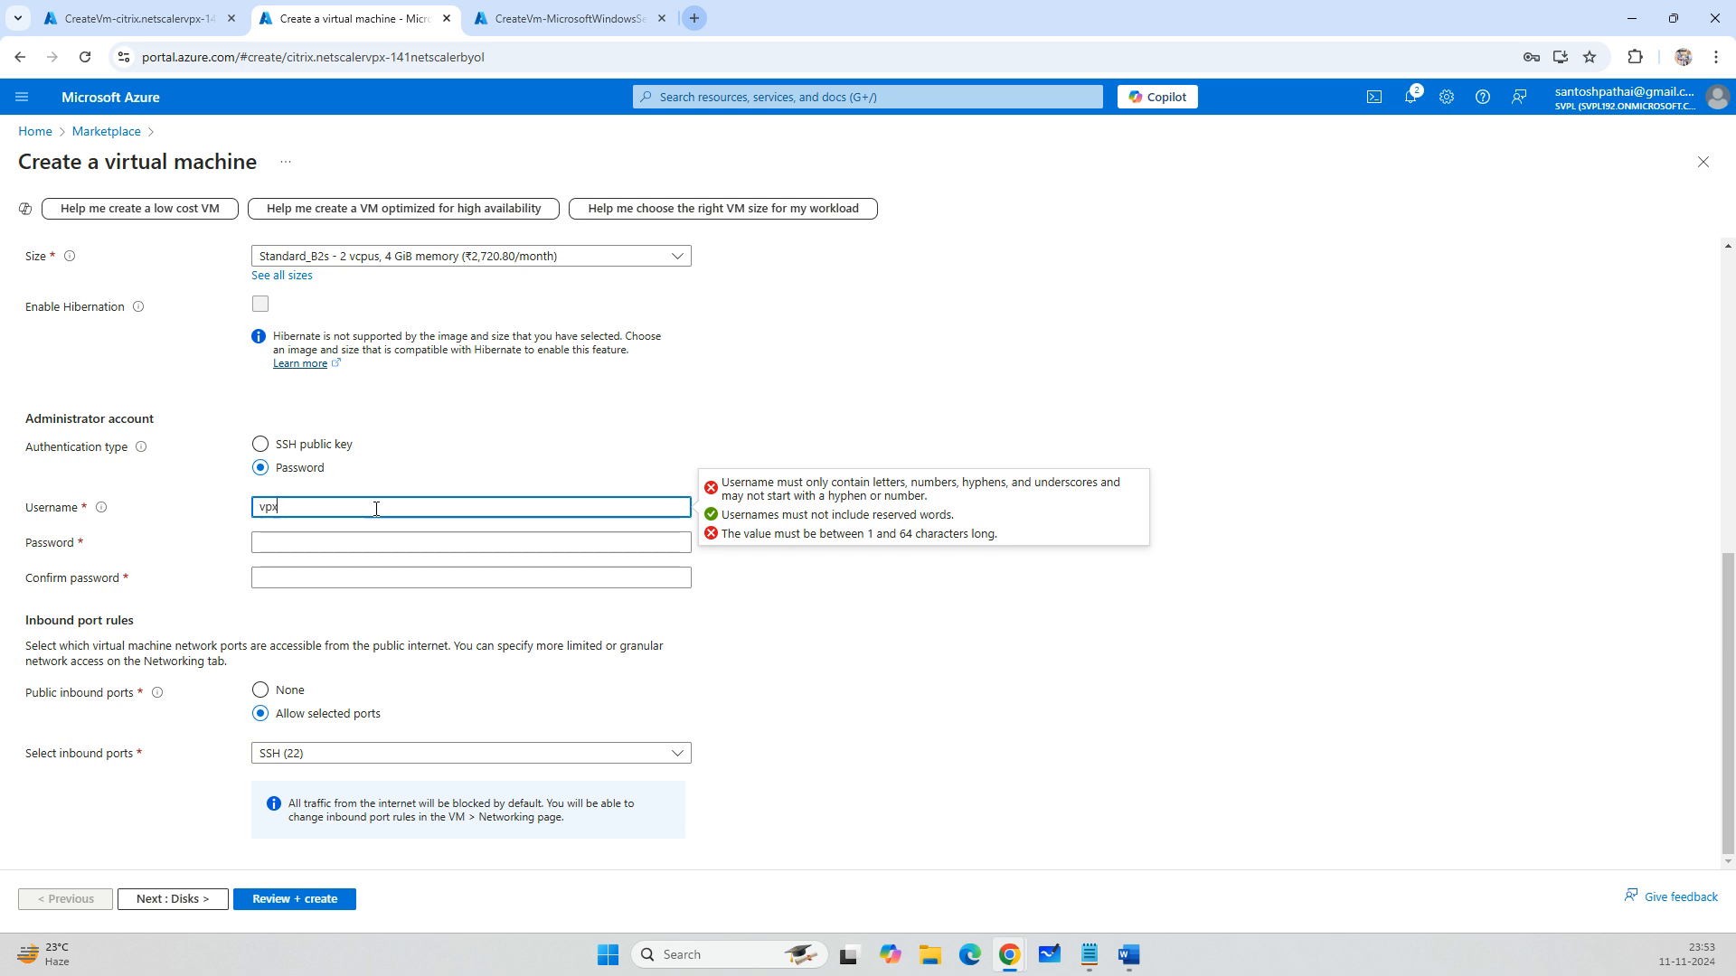
key("Tab")
type("P••••••••••")
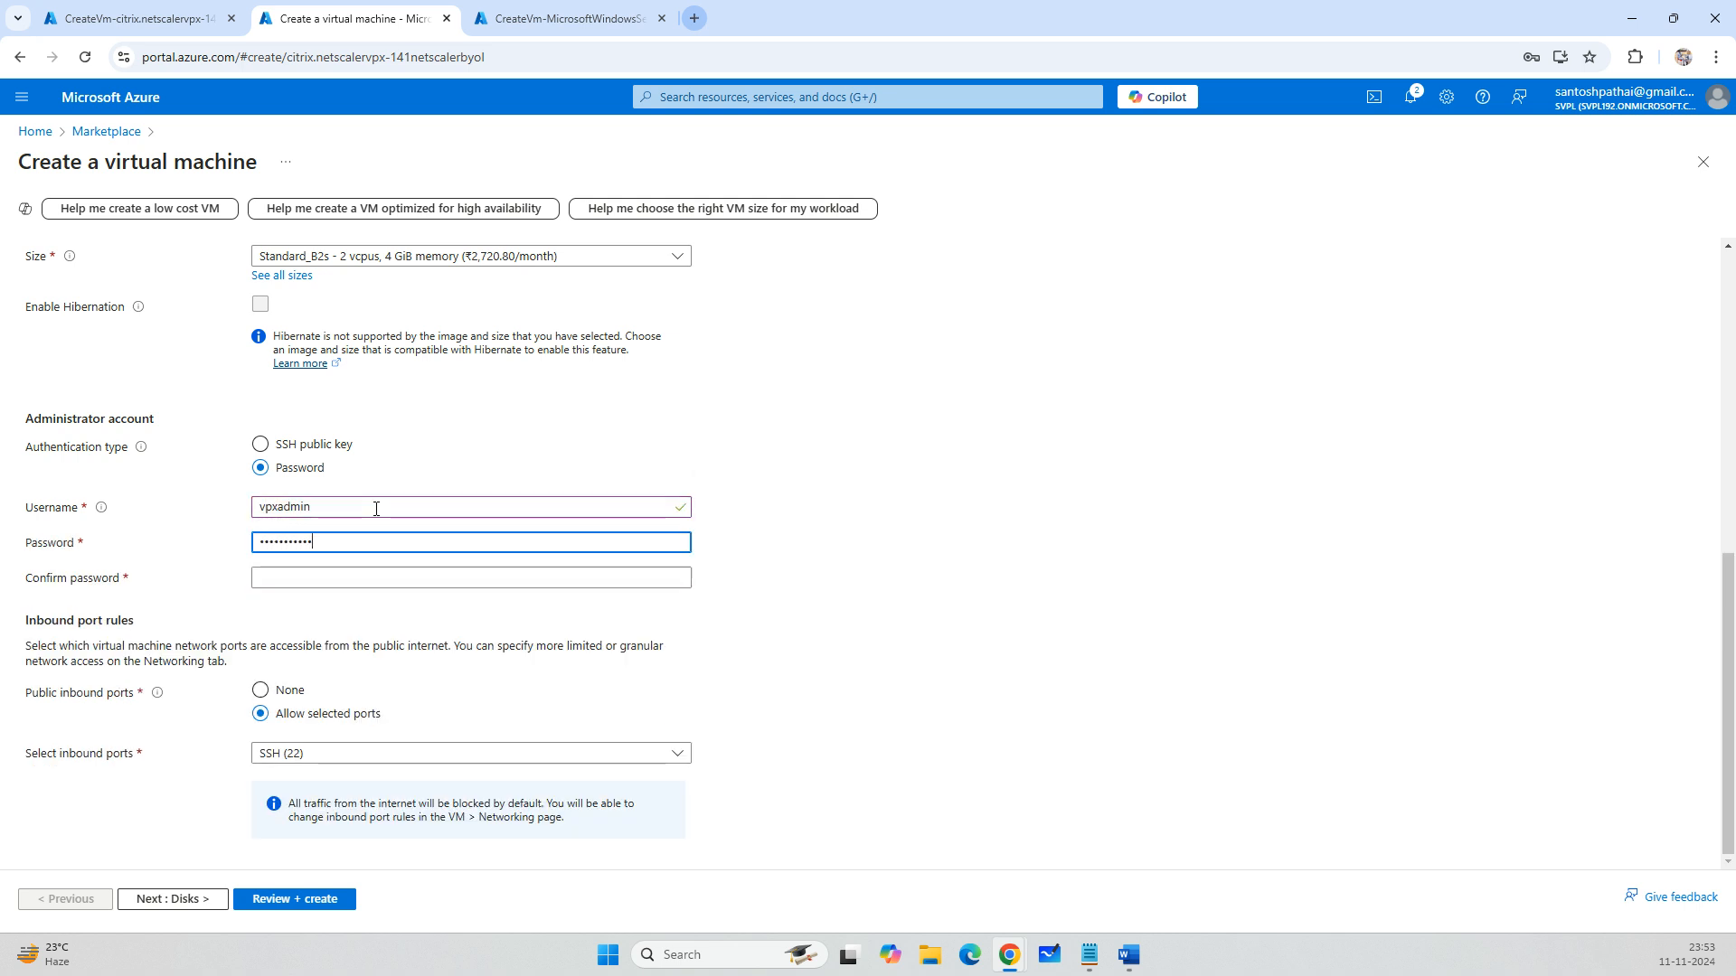
type("•••")
key("Tab")
type("•••••••••••")
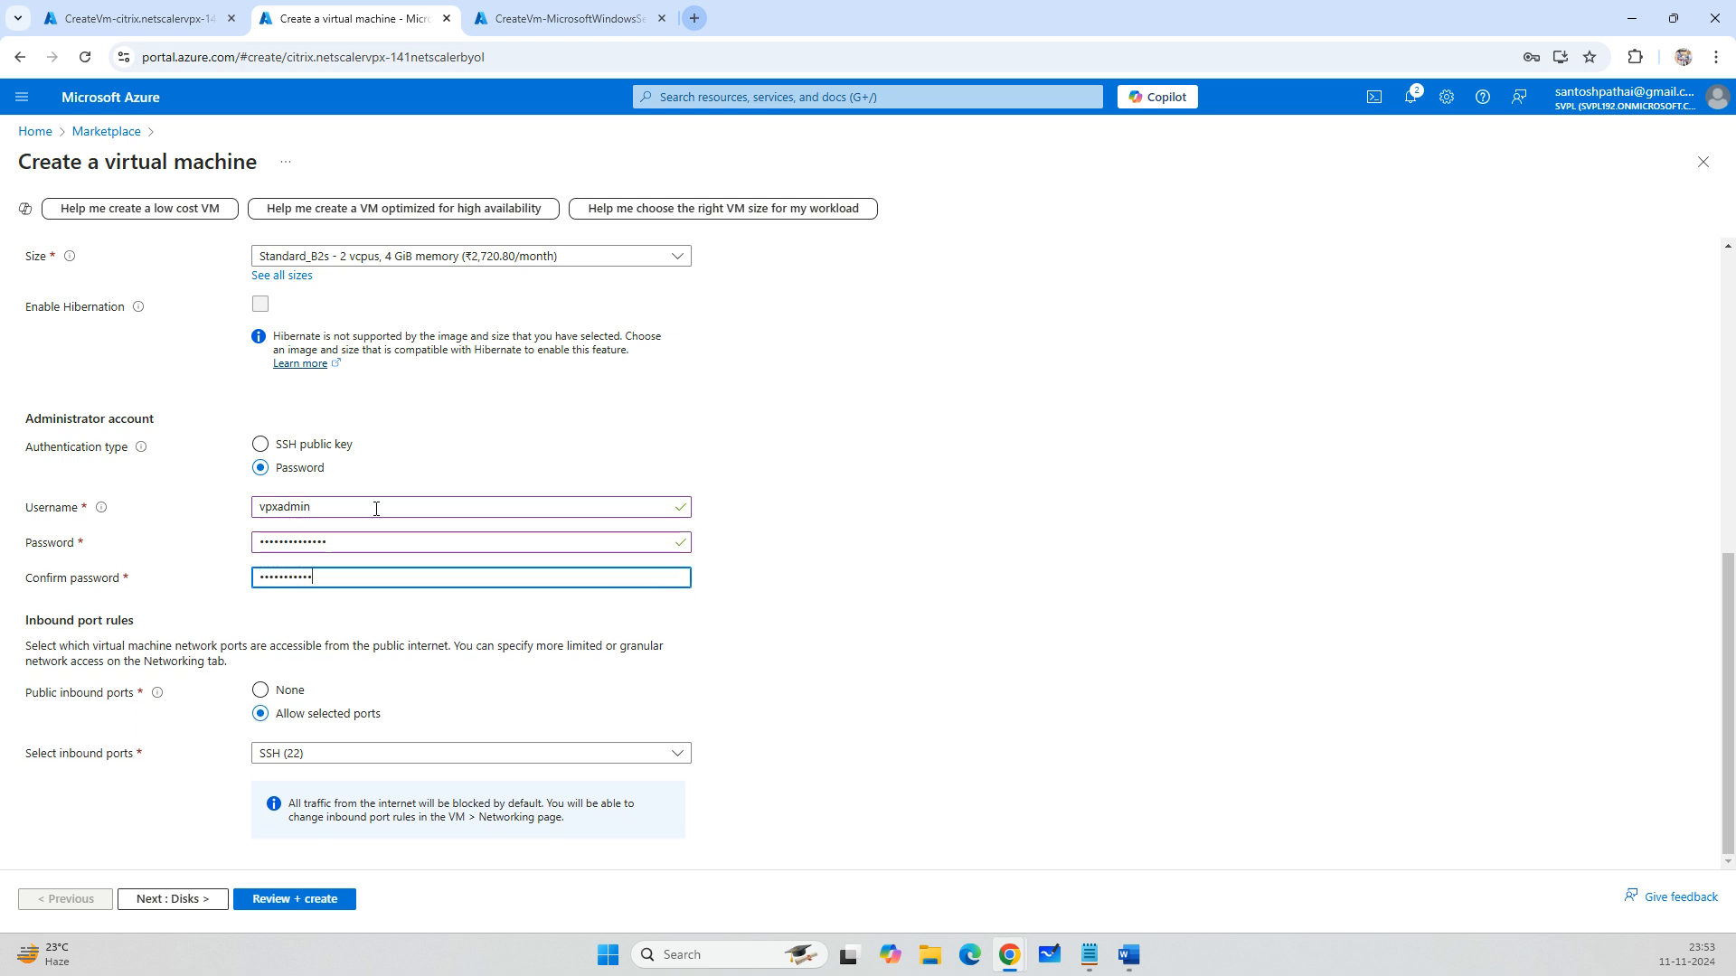
type("•••")
Re-enter NSADC-02's administrator password in both the password and confirmation fields.
double_click(348, 533)
type("••••••••••••••")
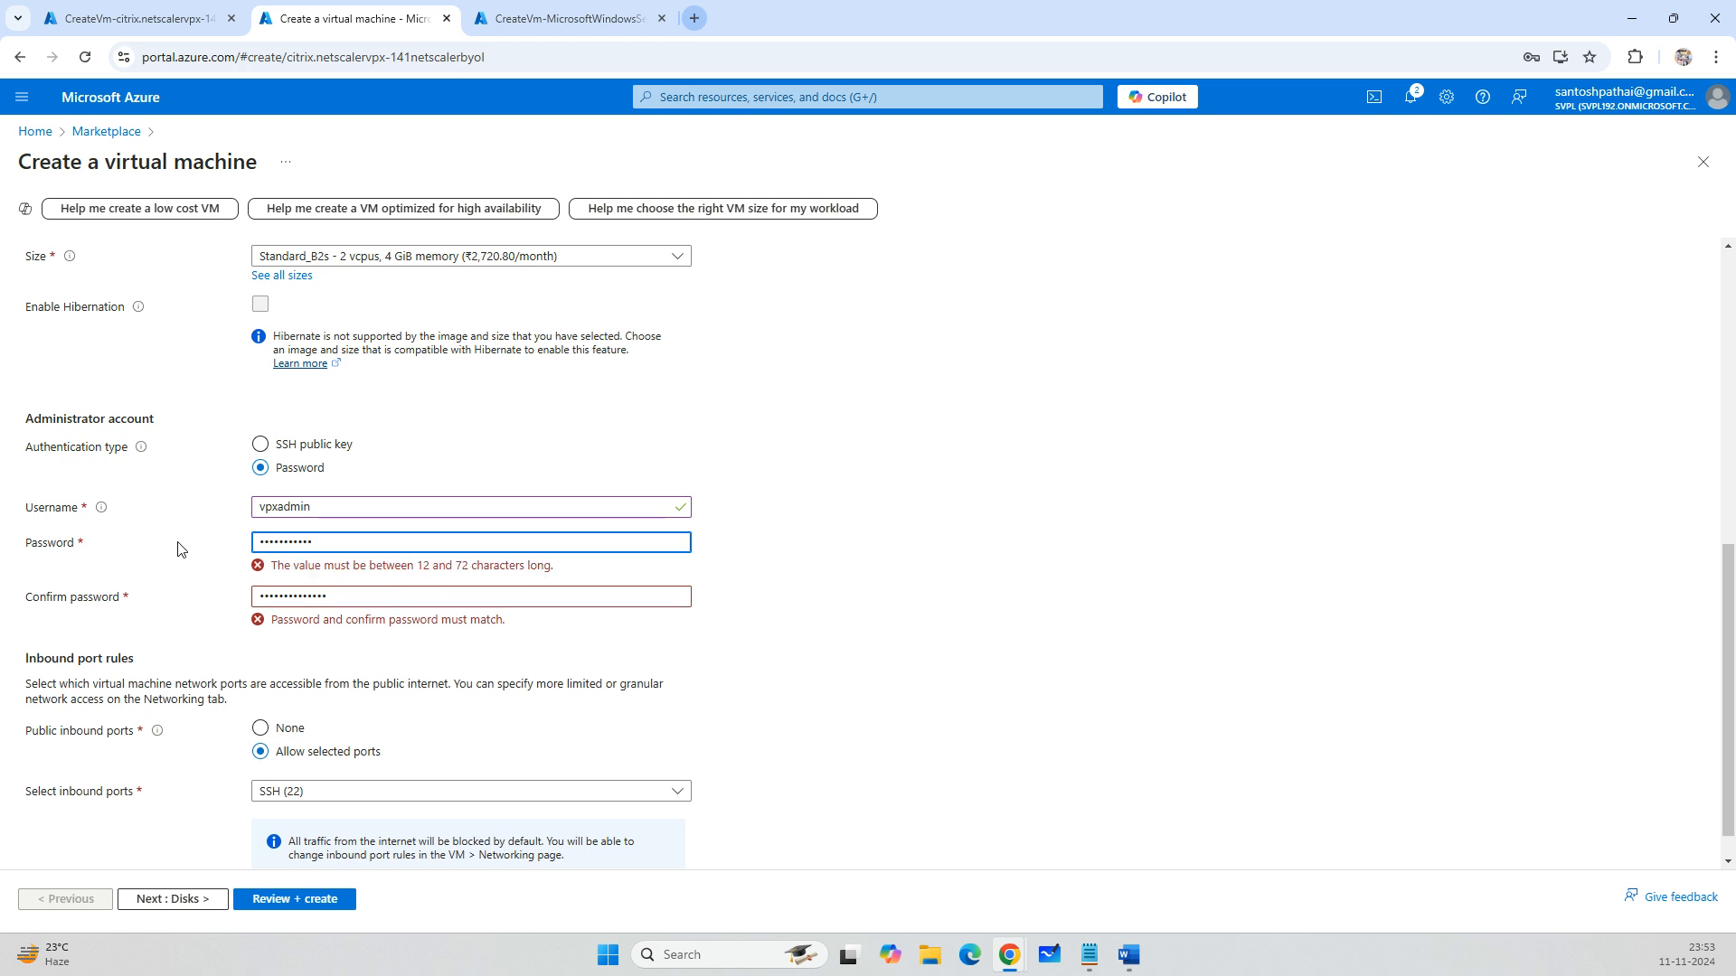
key("Tab")
type("•••••••••••")
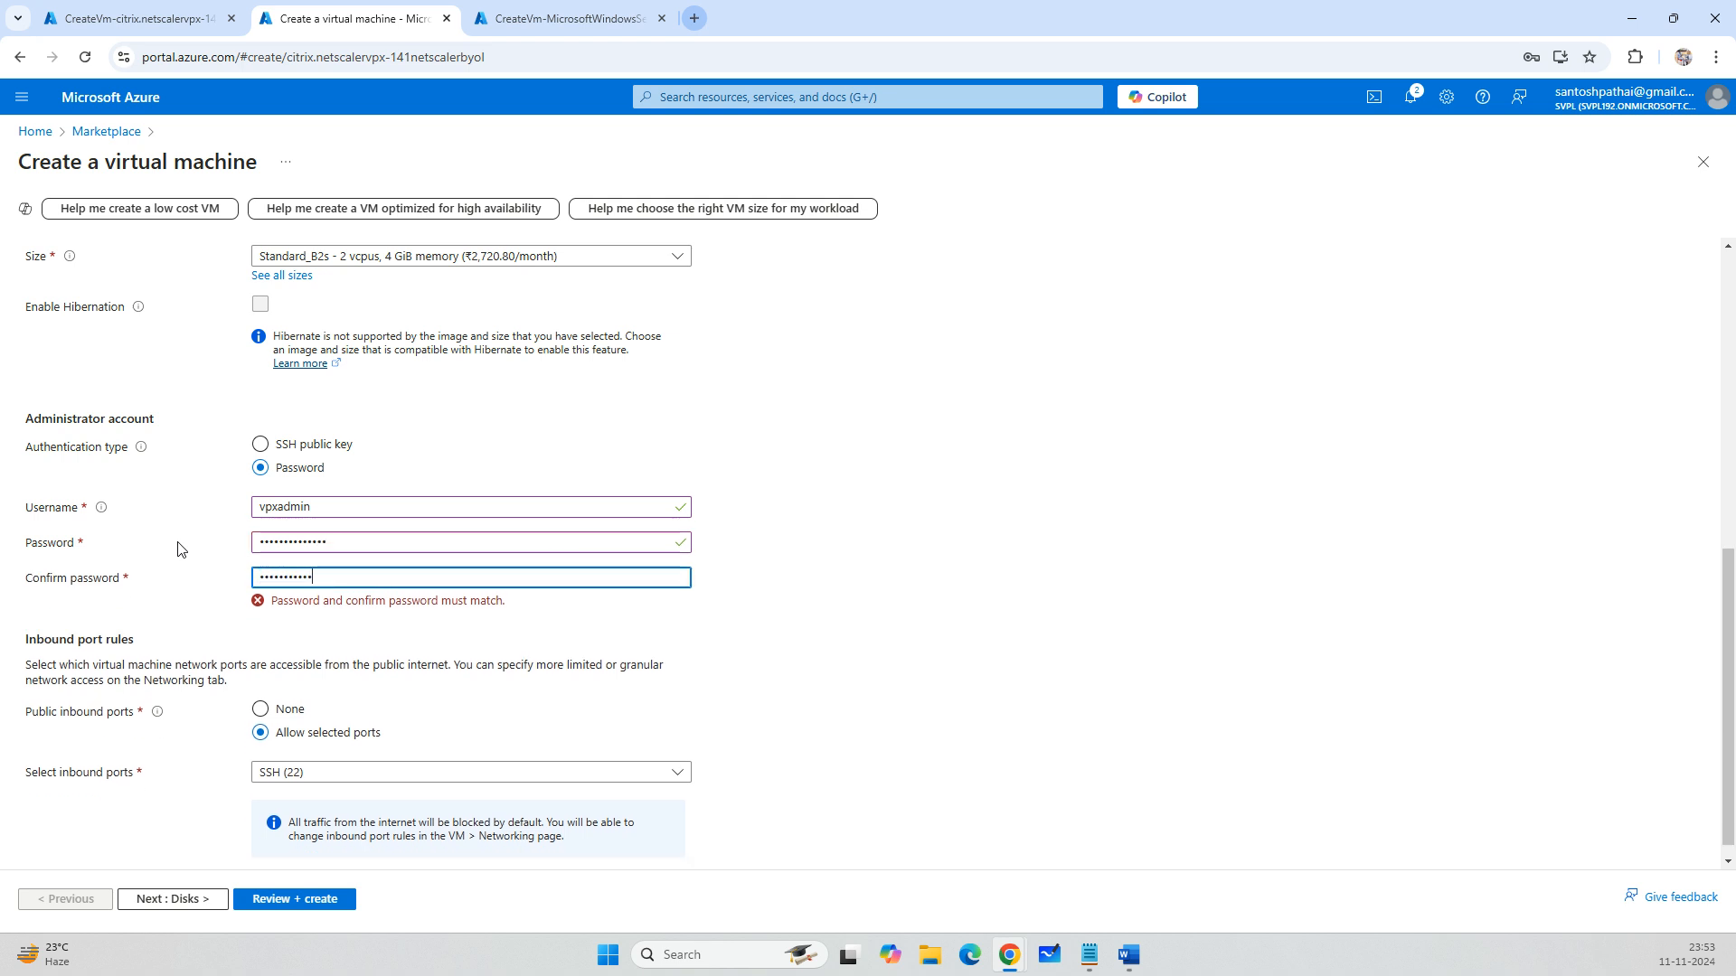
type("•••")
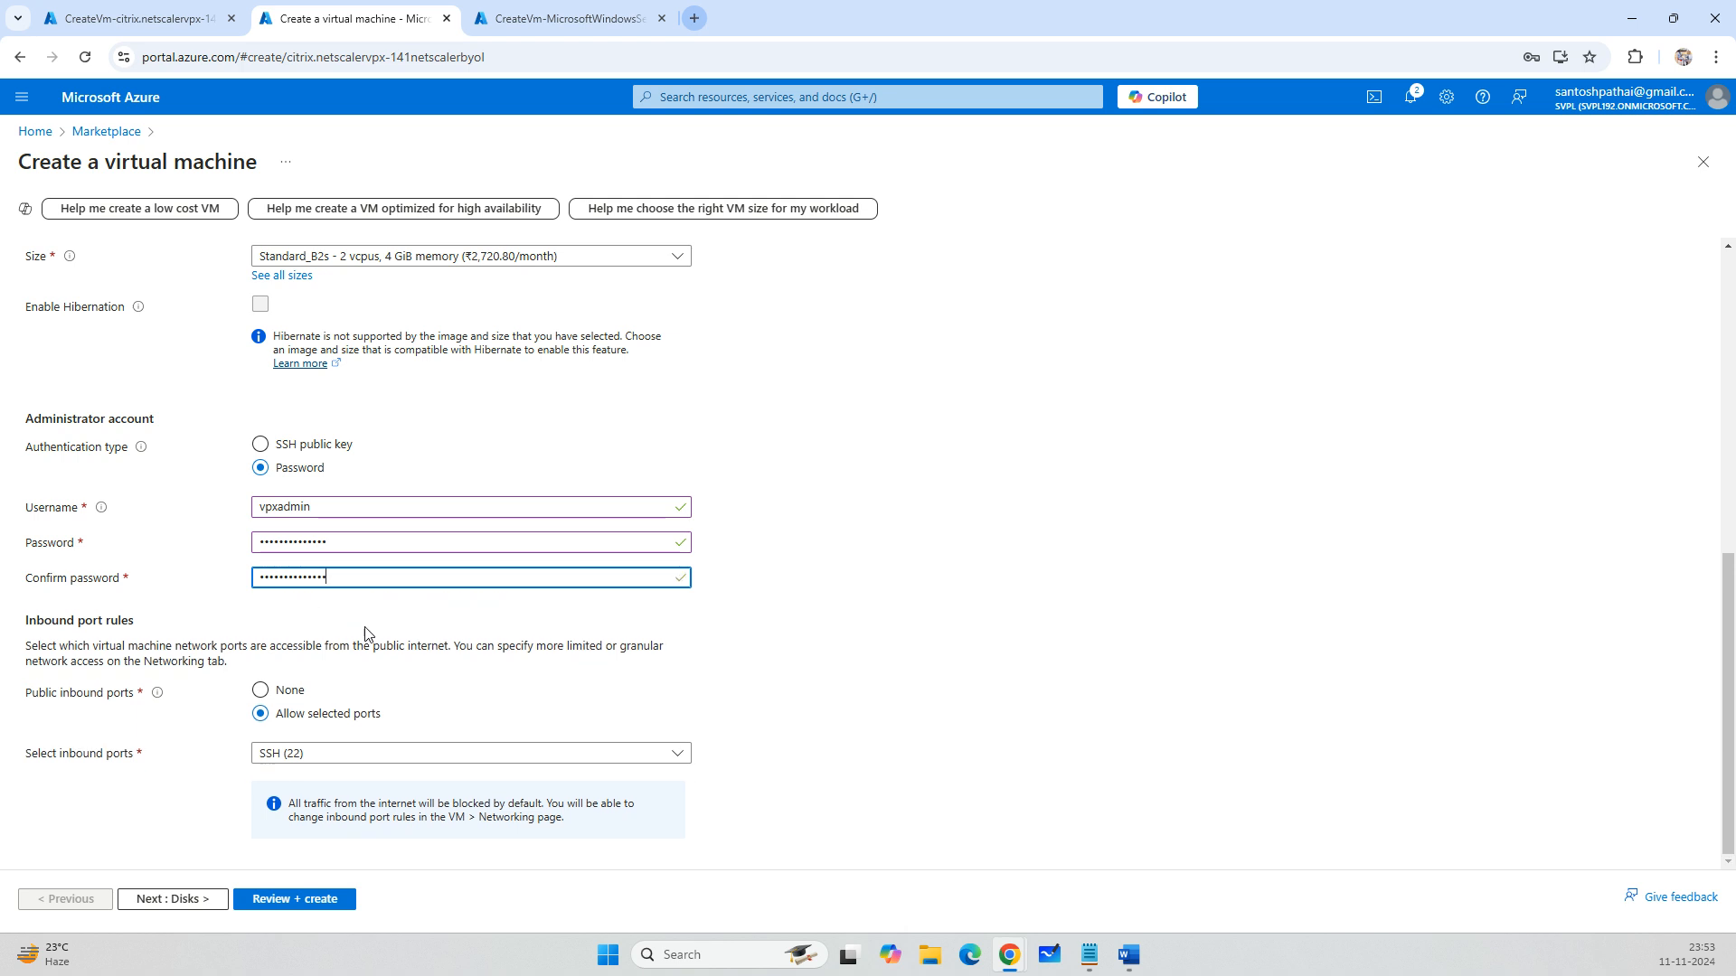
Allow HTTP (80) and HTTPS (443) as public inbound ports for NSADC-02 in addition to SSH (22).
left_click(375, 756)
left_click(272, 782)
left_click(441, 809)
left_click(840, 740)
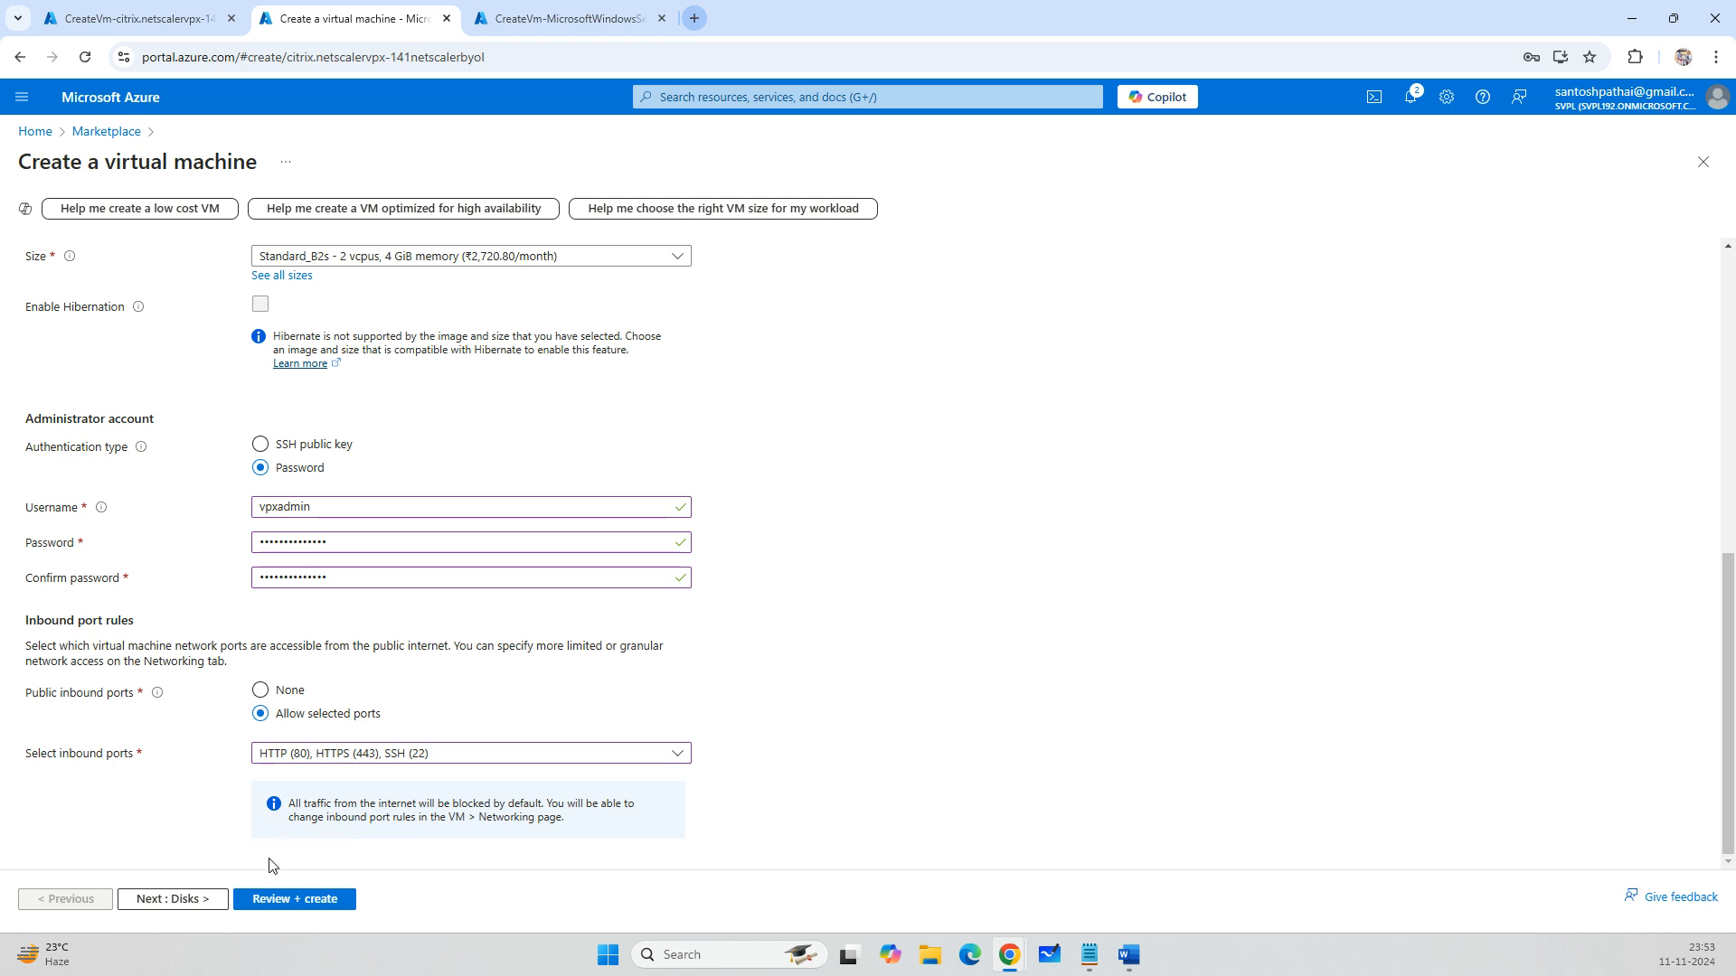
Change NSADC-02's OS disk type to Standard SSD and have its public IP and NIC deleted with the VM.
left_click(185, 898)
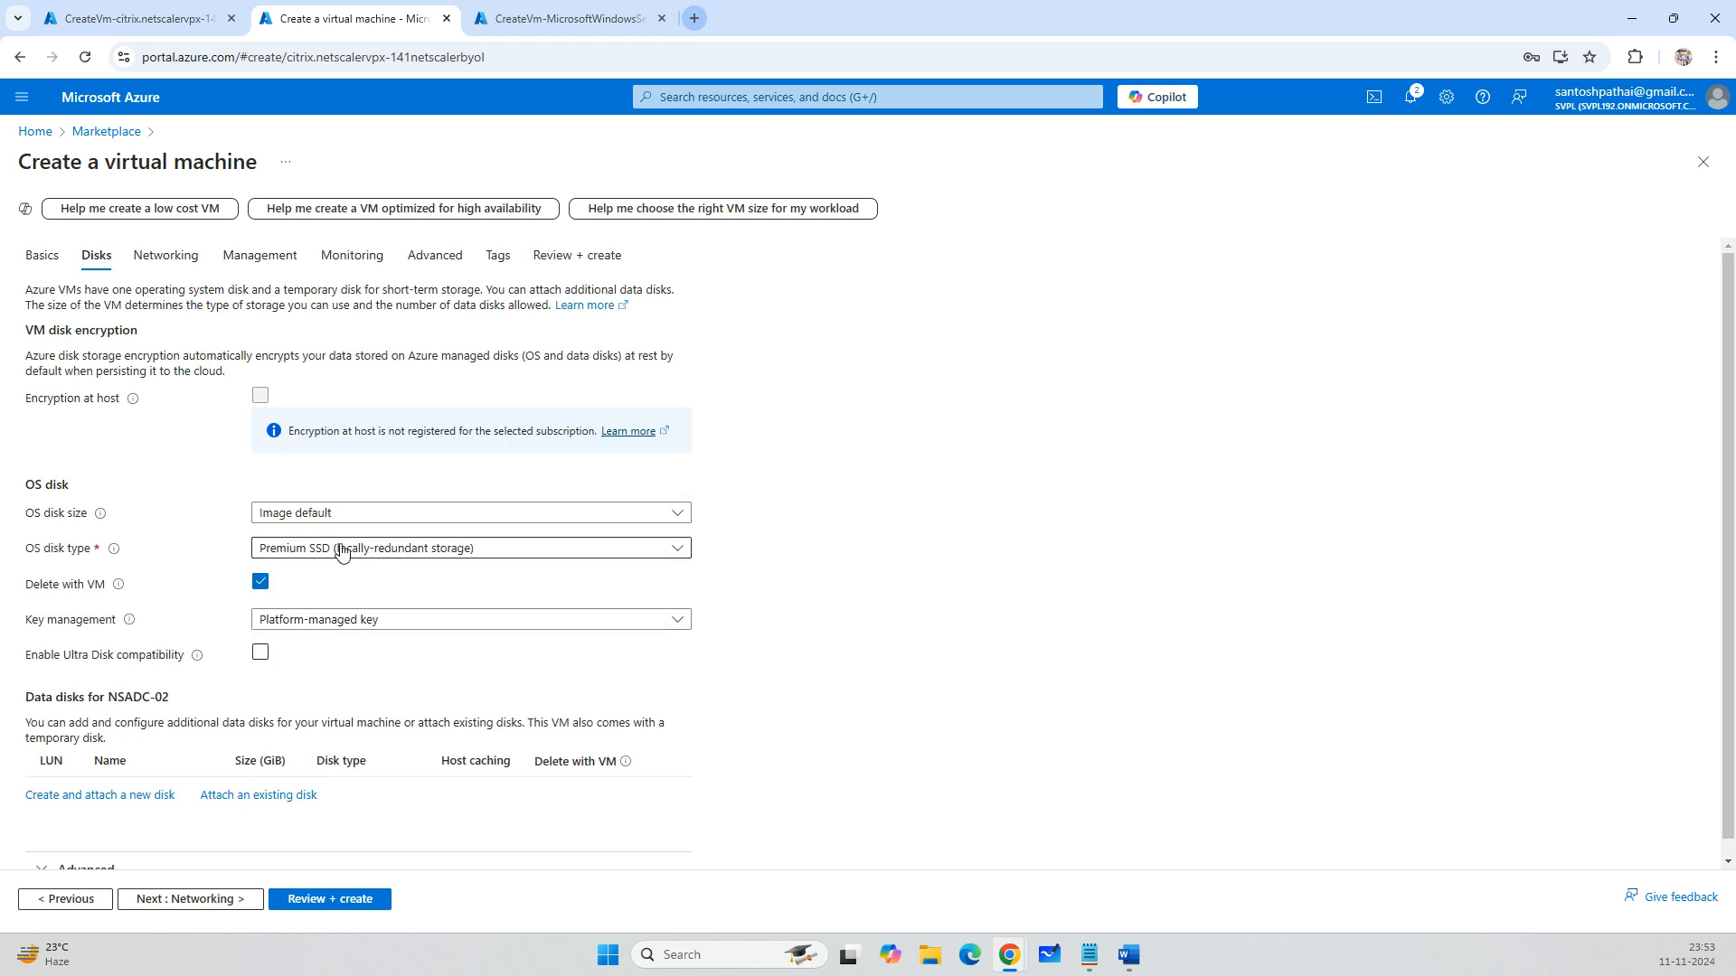
left_click(341, 552)
left_click(325, 647)
left_click(237, 900)
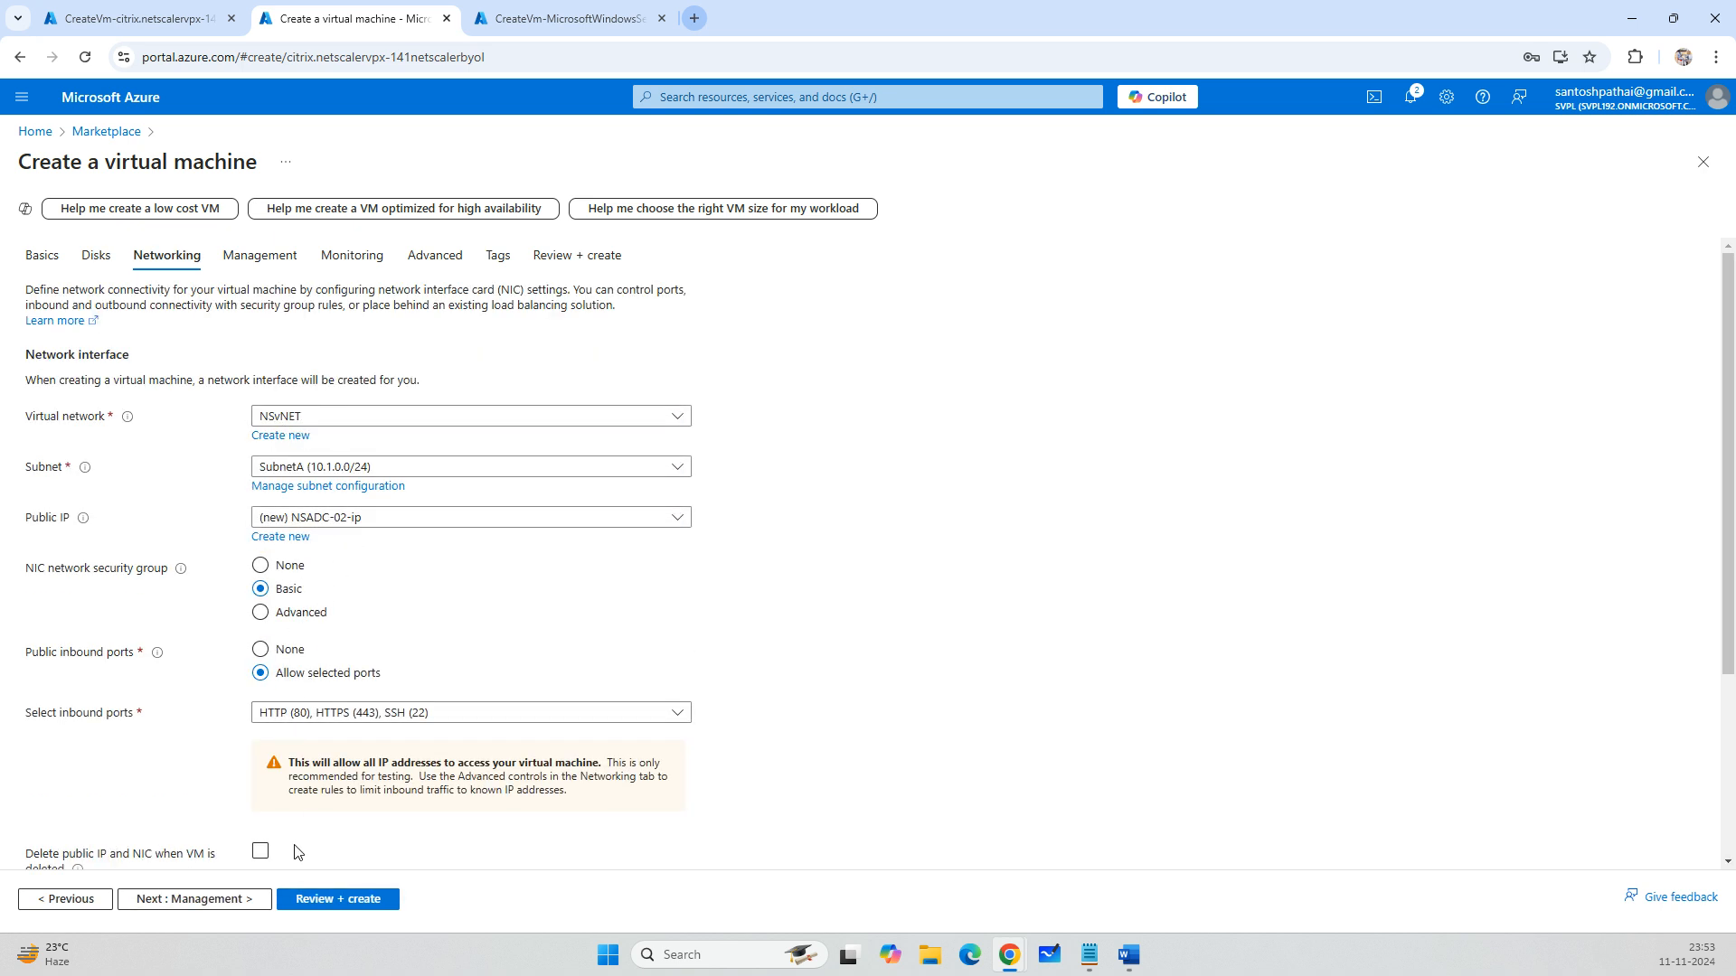
left_click(259, 852)
Choose a local time zone for NSADC-02's auto-shutdown and submit the VM configuration for review.
left_click(231, 899)
scroll(915, 445, "down", 2)
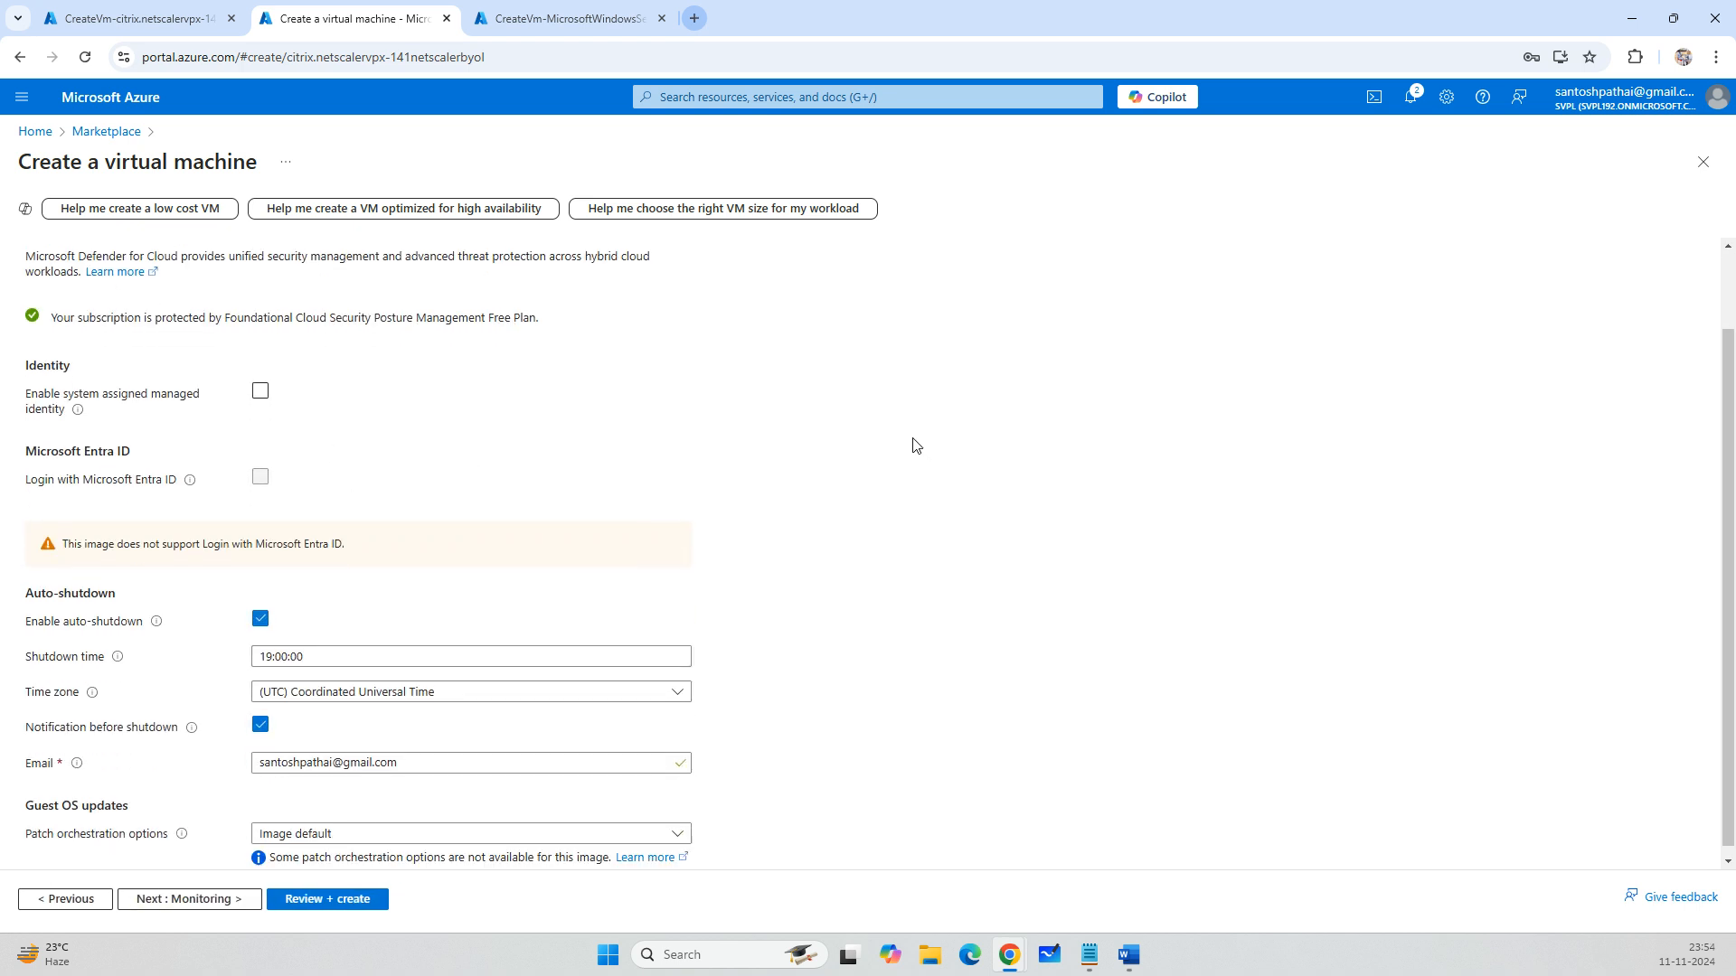
left_click(677, 682)
scroll(683, 500, "down", 3)
scroll(684, 501, "down", 5)
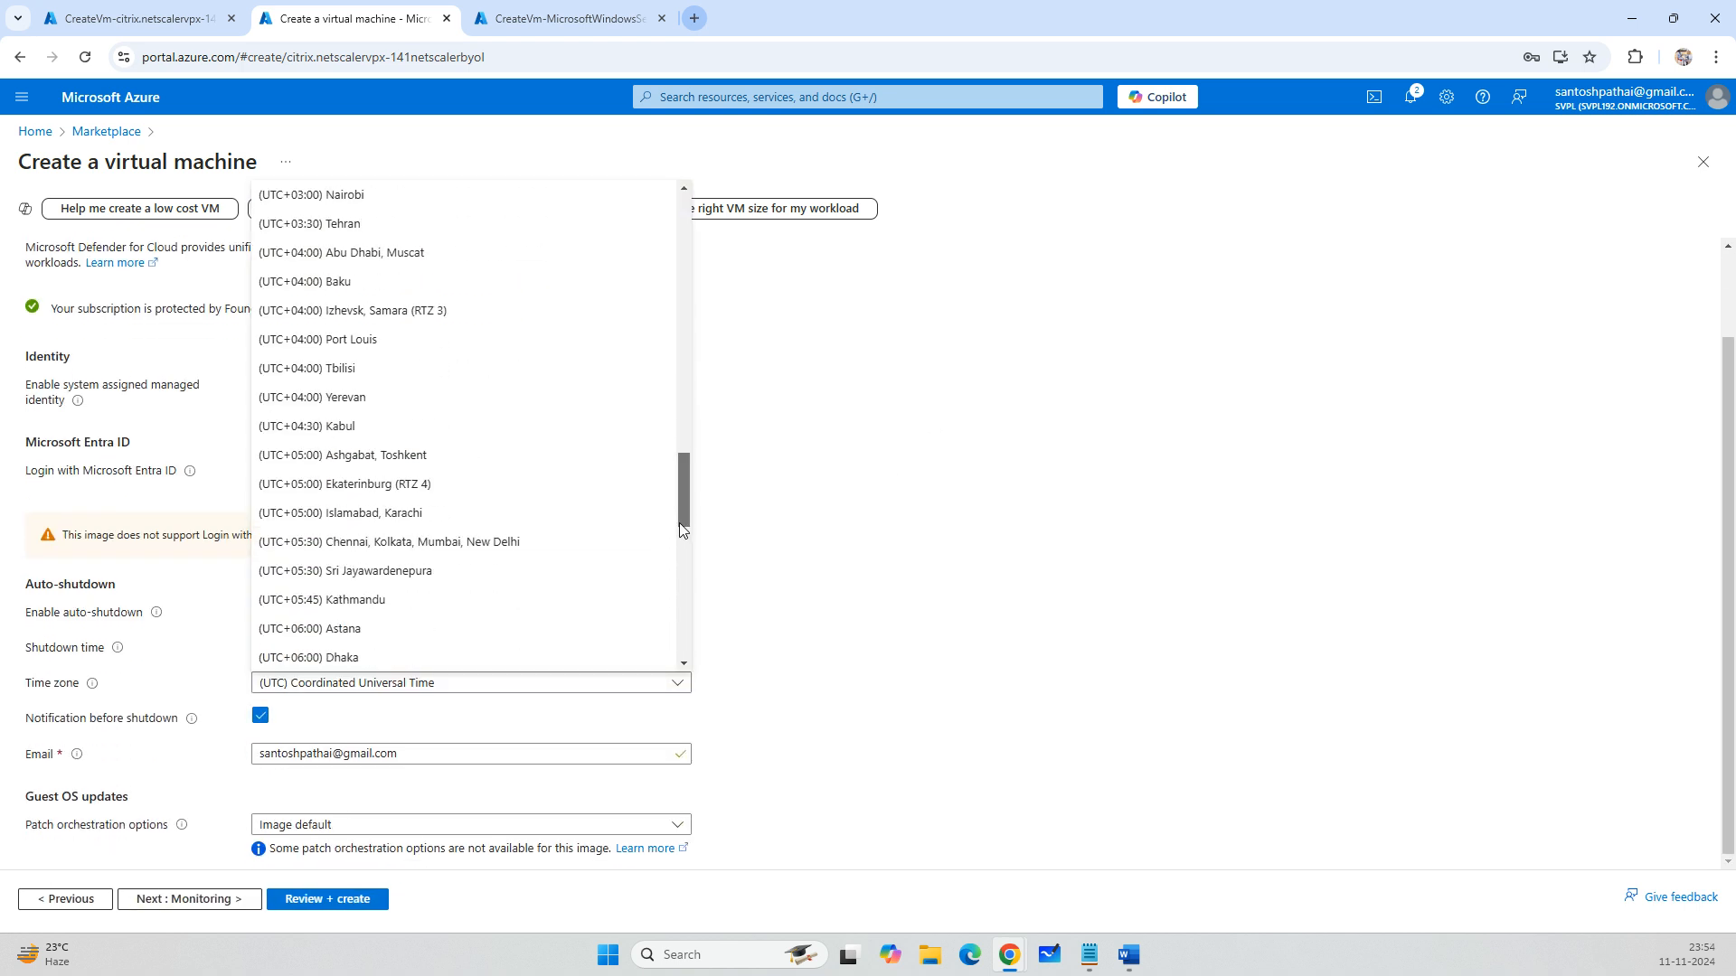
left_click(596, 452)
left_click(351, 906)
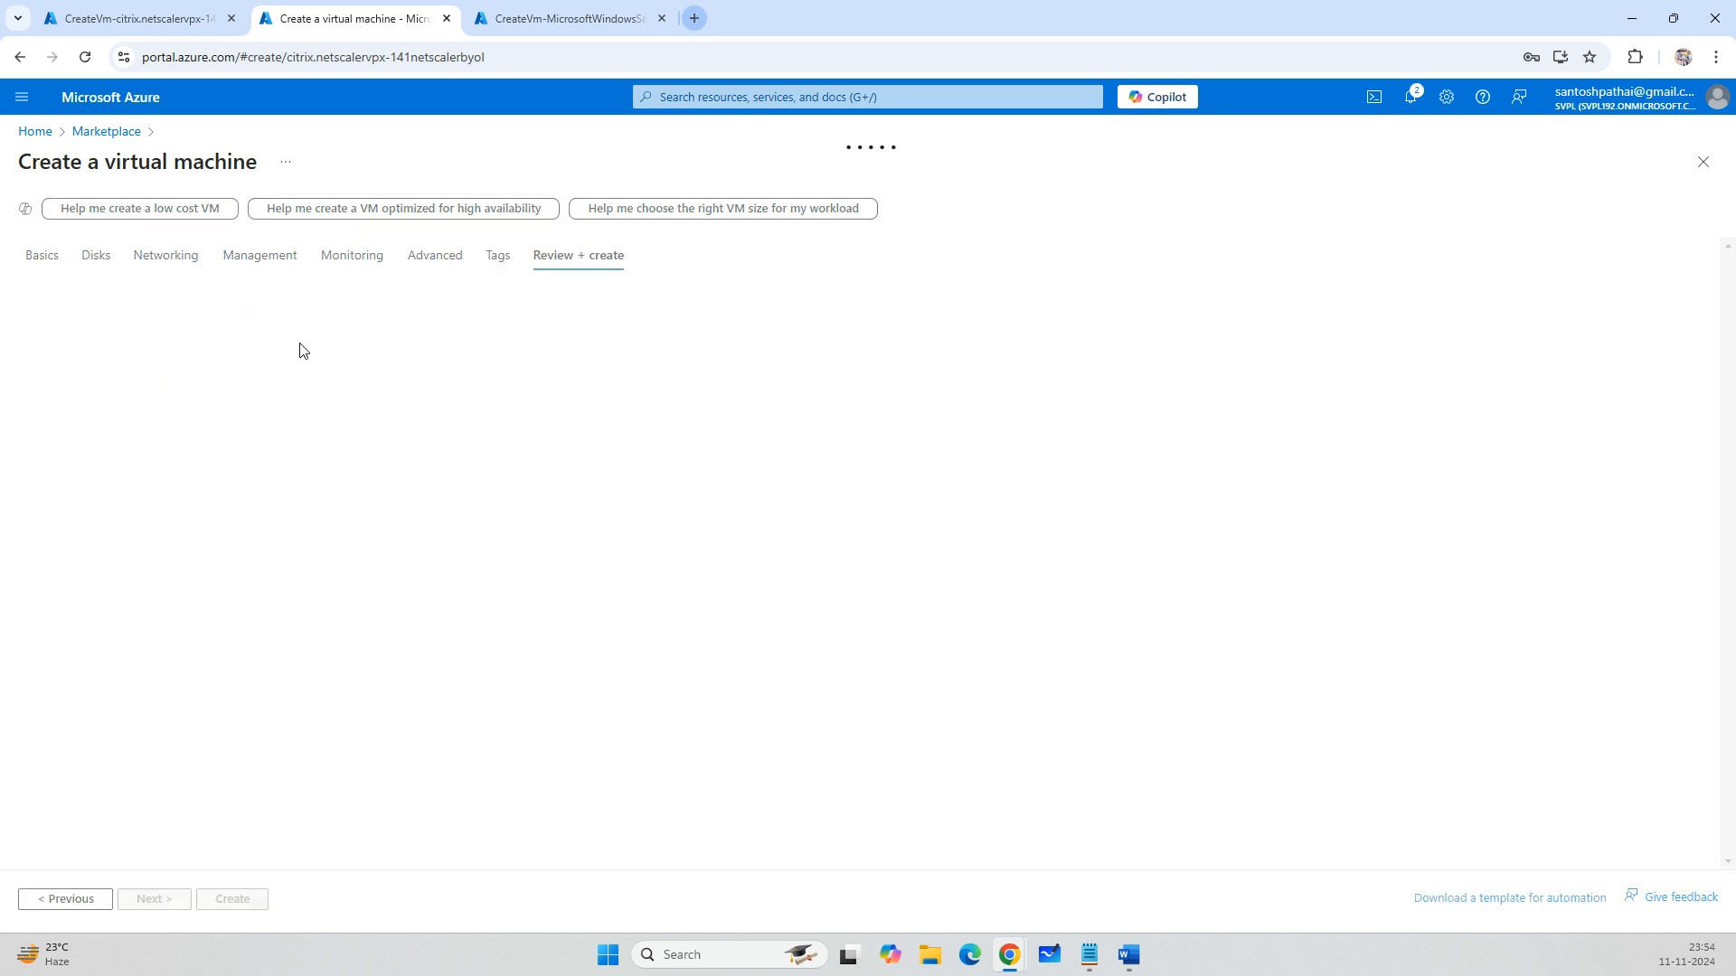
Check on the other VM deployments while NSADC-02 validates, and create the NSADC-02 virtual machine.
left_click(564, 22)
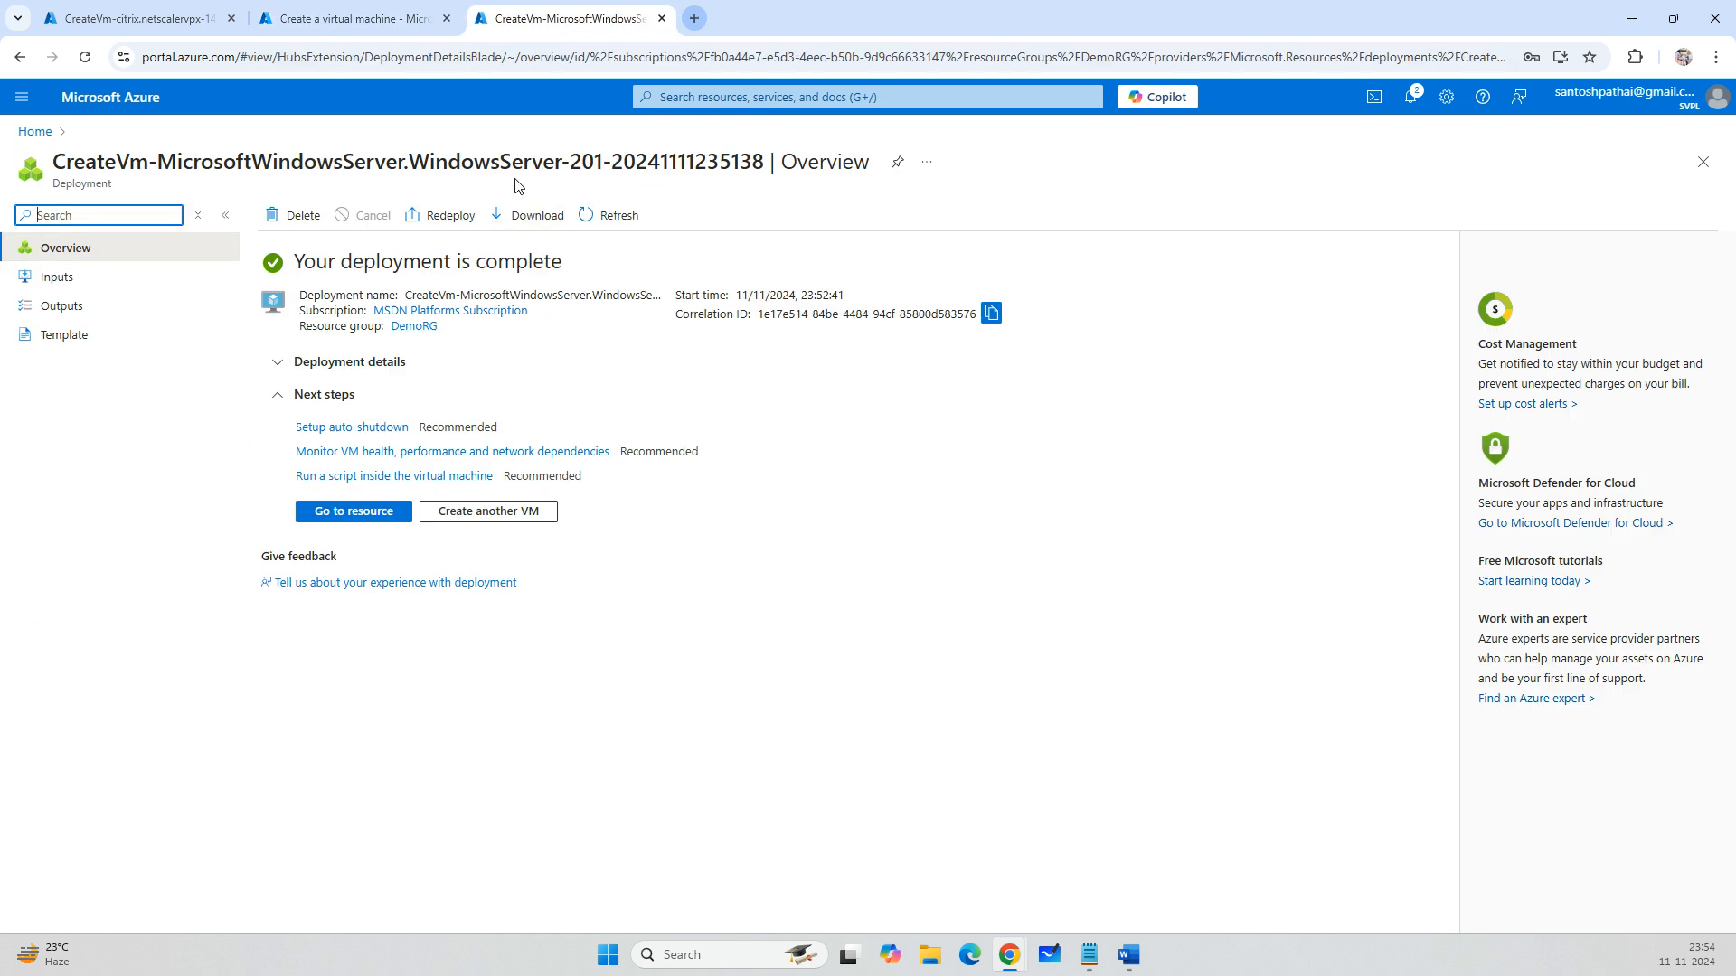
left_click(186, 14)
left_click(347, 13)
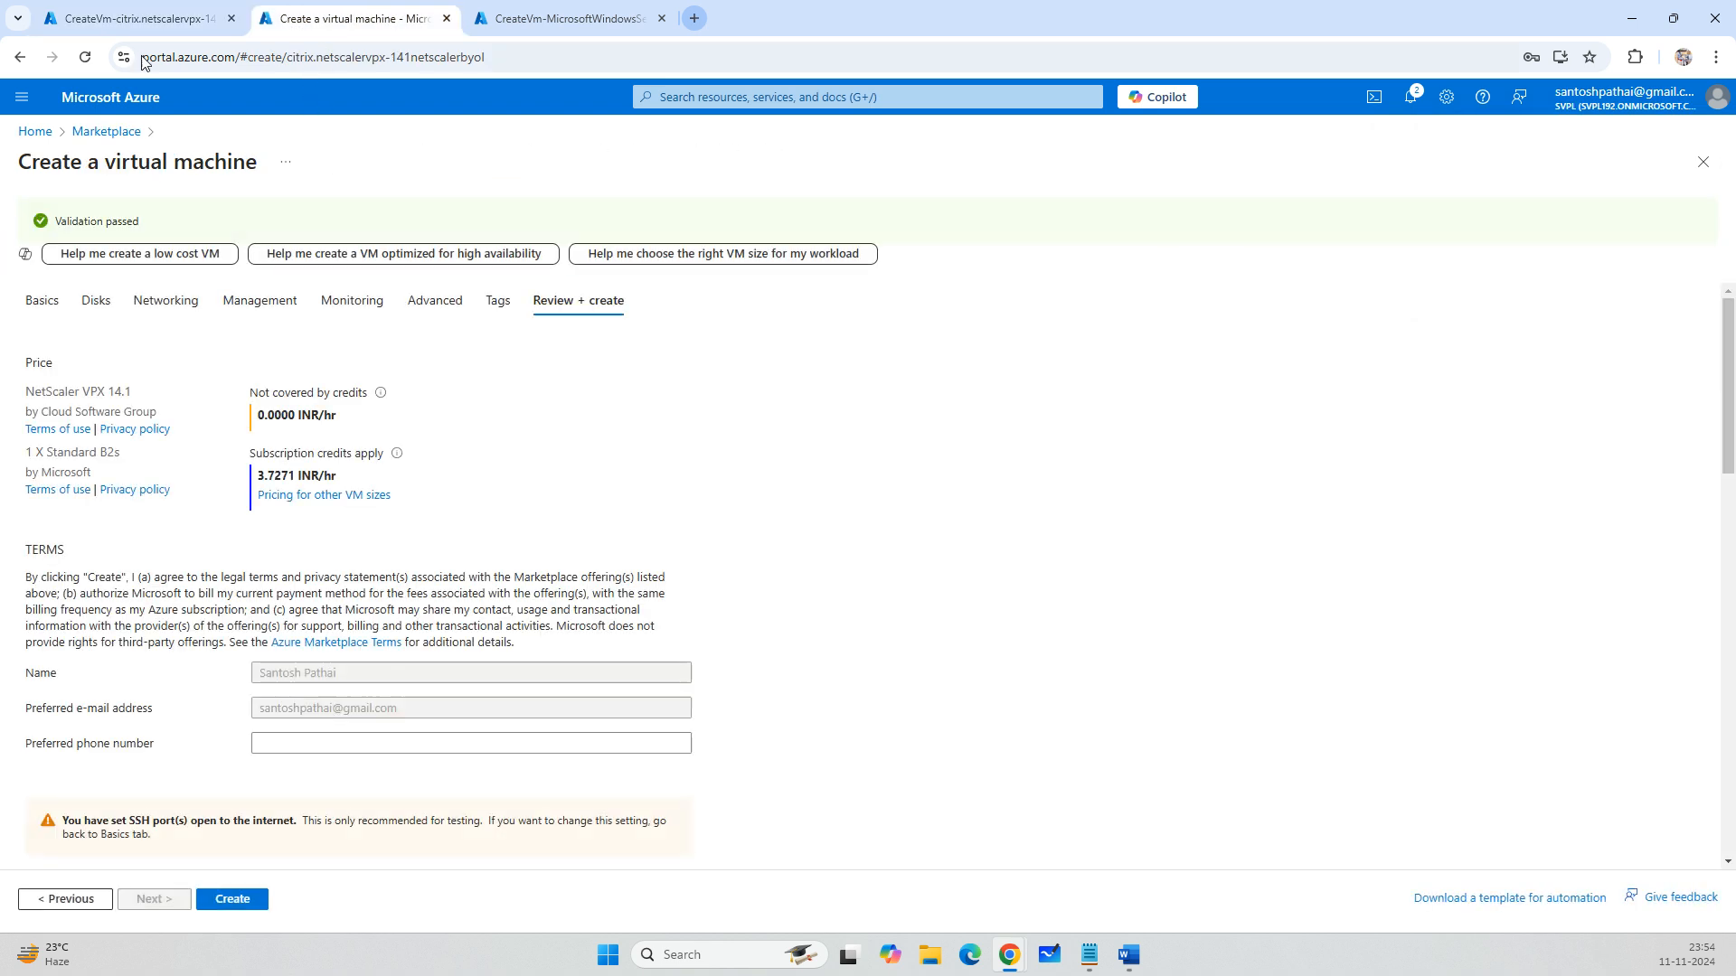
left_click(131, 22)
left_click(355, 14)
left_click(232, 900)
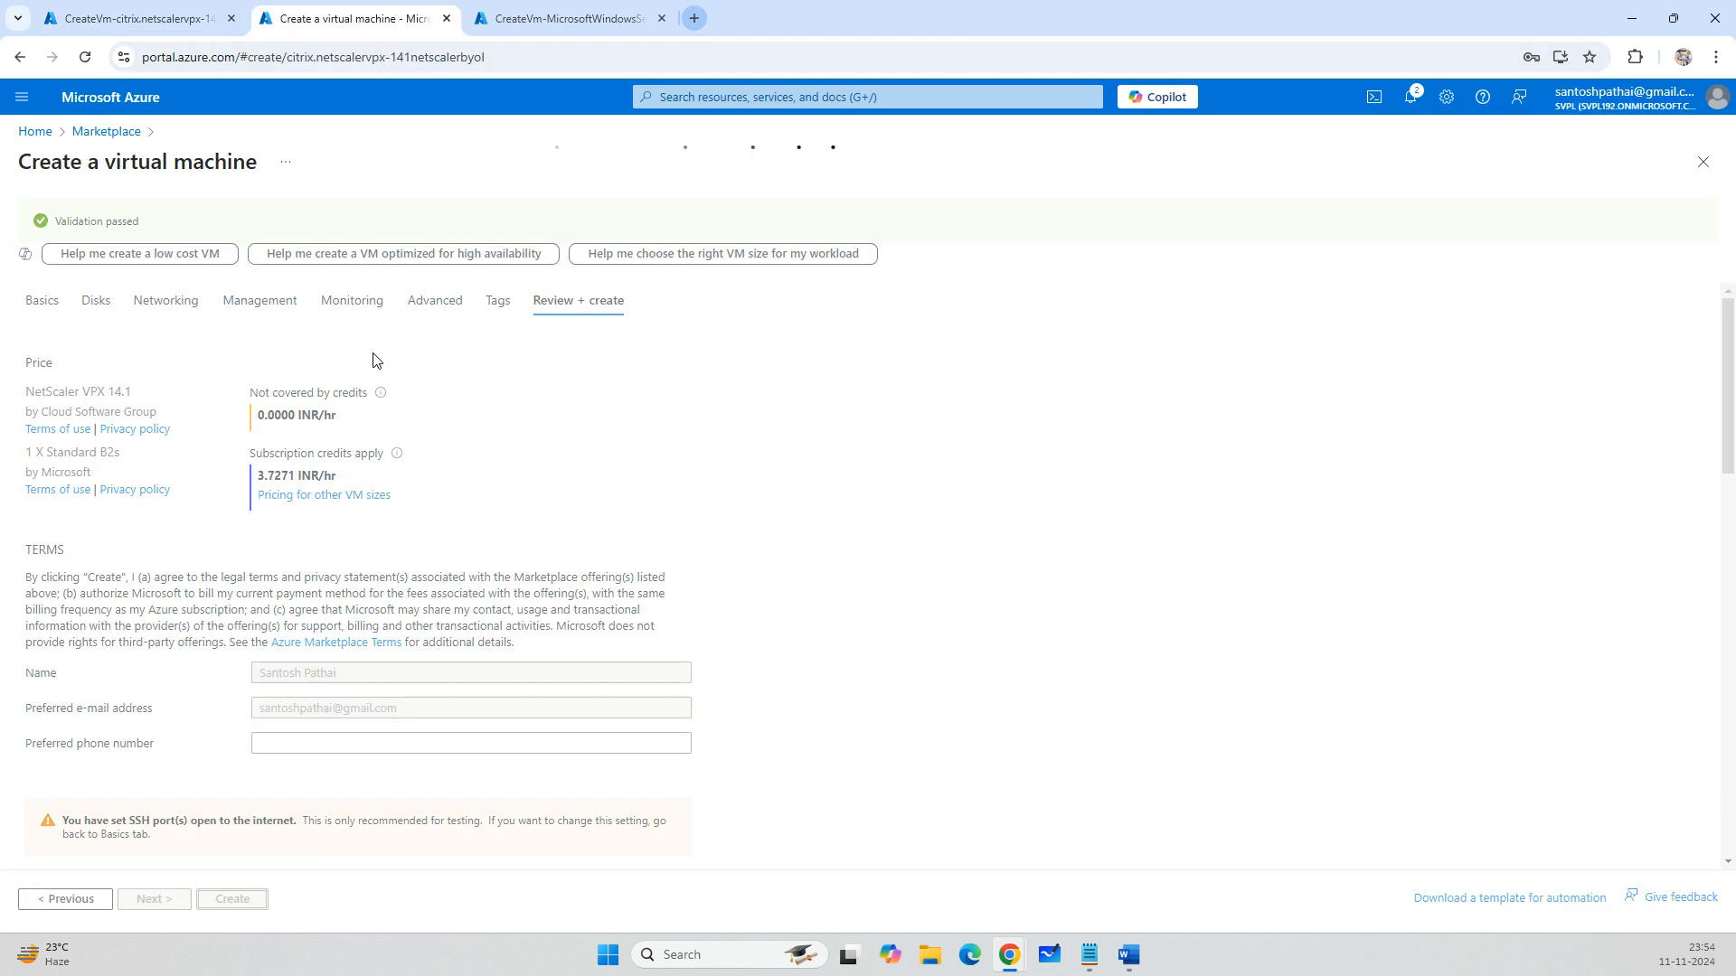
Open the virtual machines list from the finished Windows server deployment and select NSADC-01, WebSRV01 and WebSRV02.
left_click(583, 22)
left_click(35, 131)
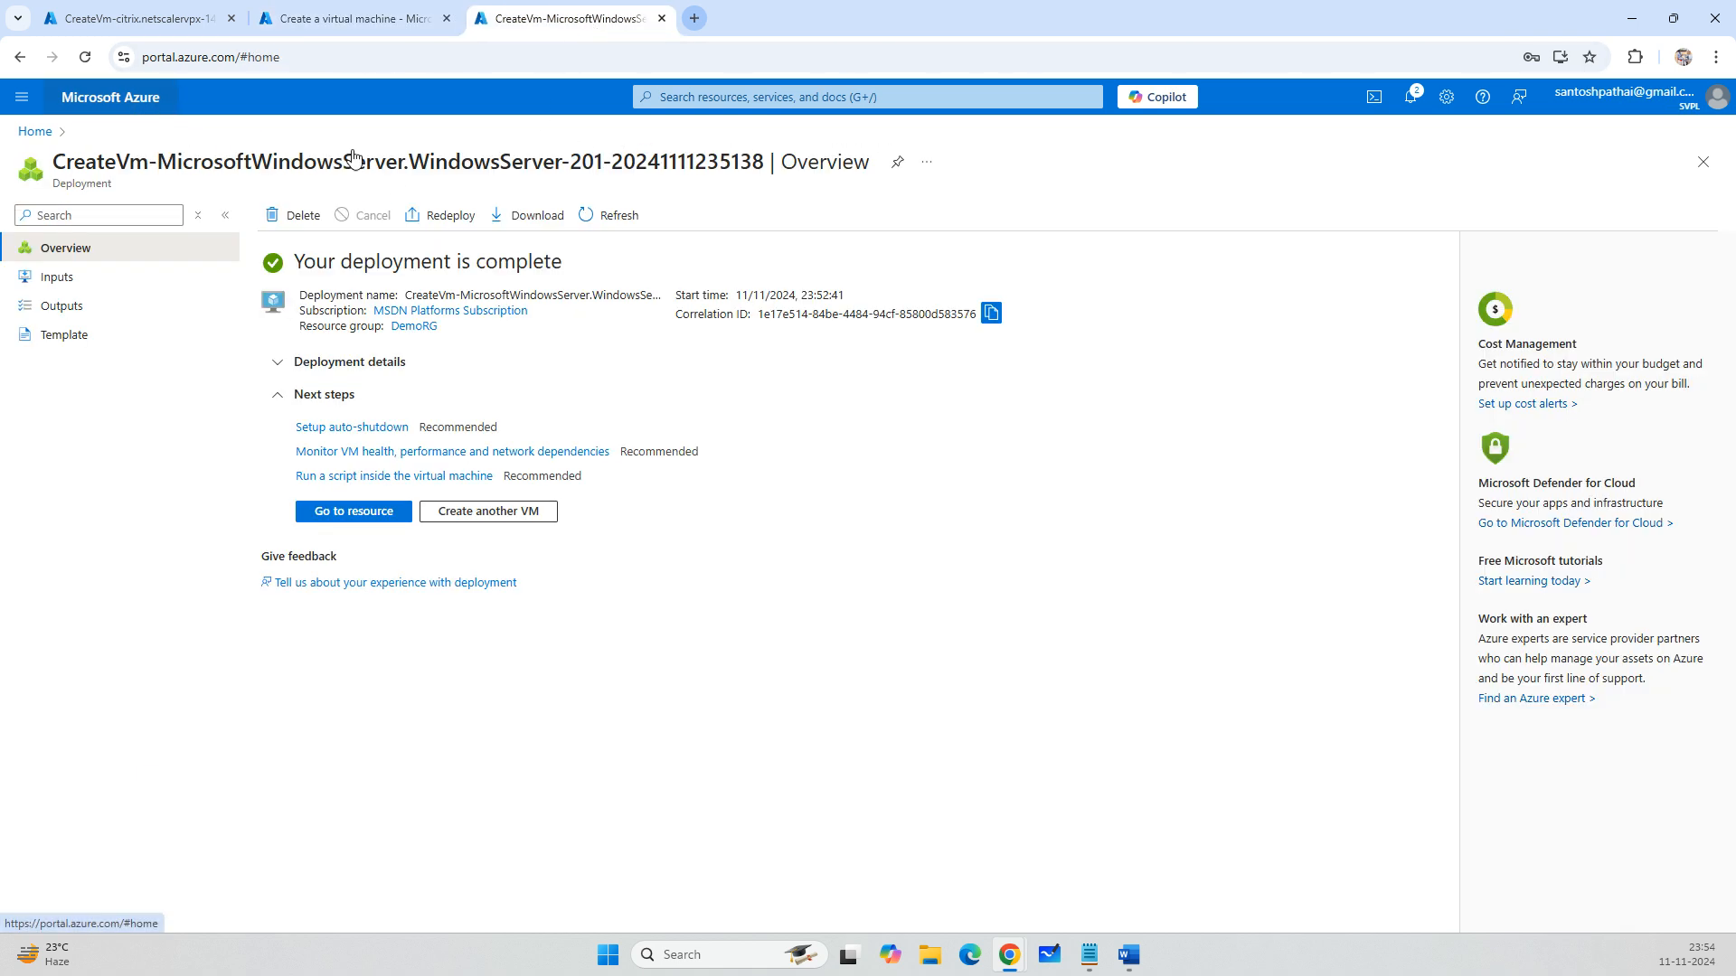
left_click(522, 219)
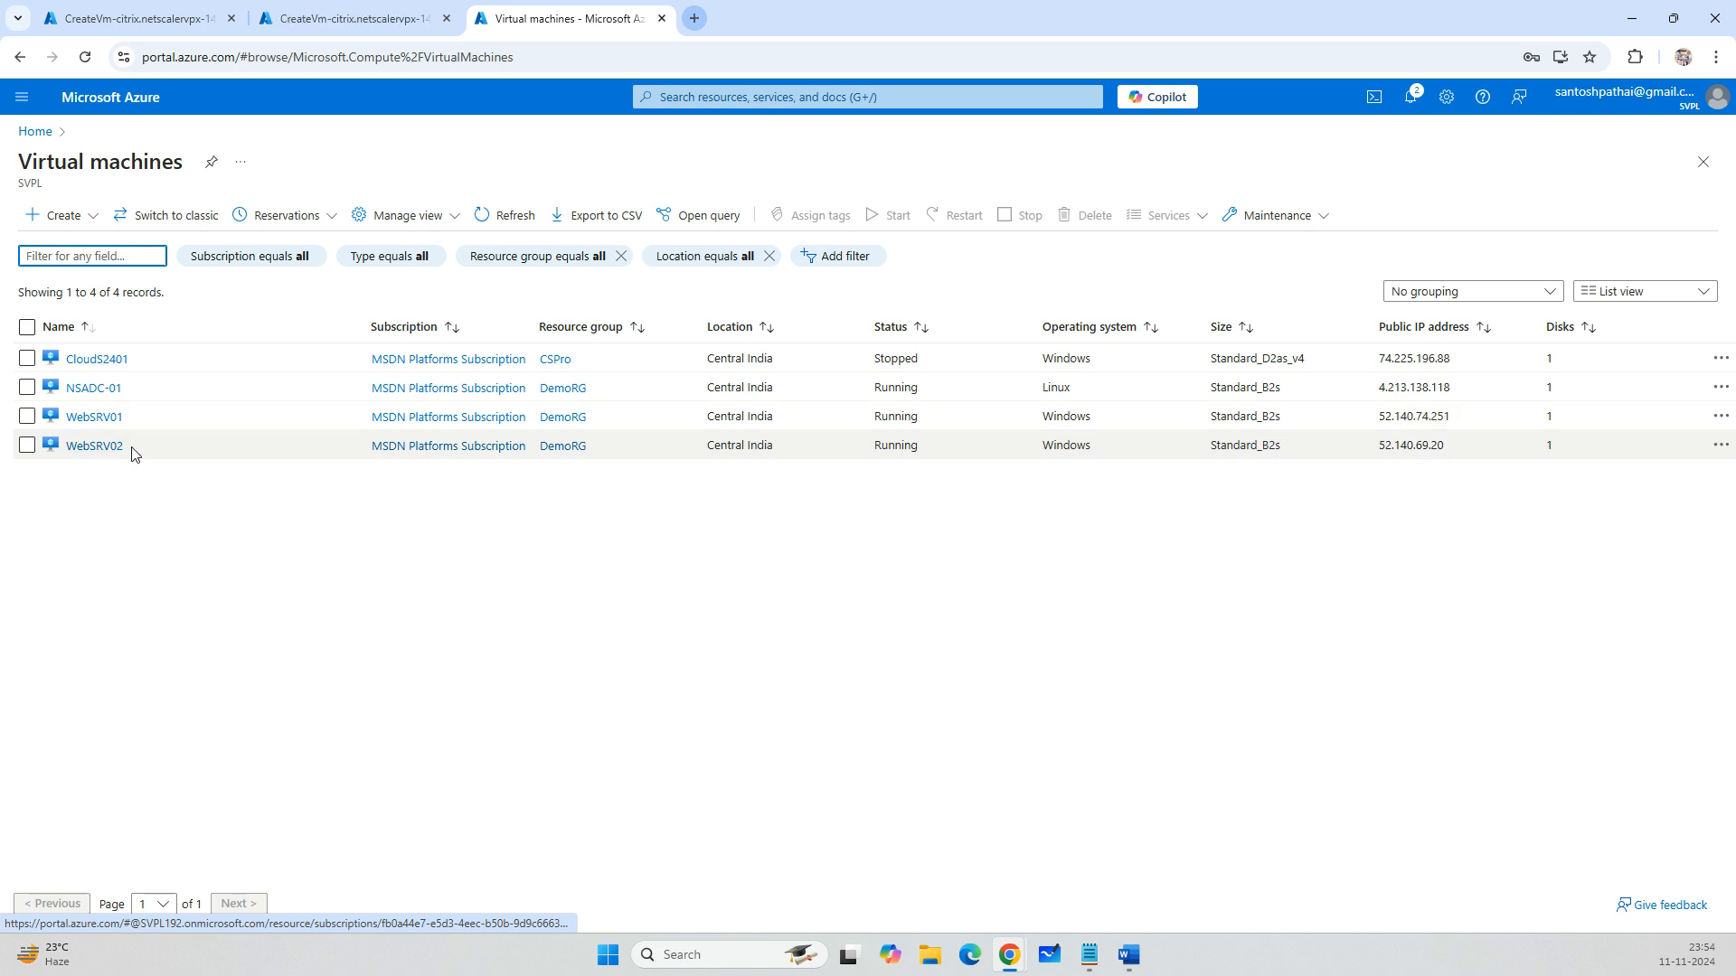
left_click(27, 388)
left_click(27, 416)
left_click(27, 445)
Close the virtual machines list and the first NetScaler deployment page, keeping only NSADC-02's deployment page open.
left_click(325, 18)
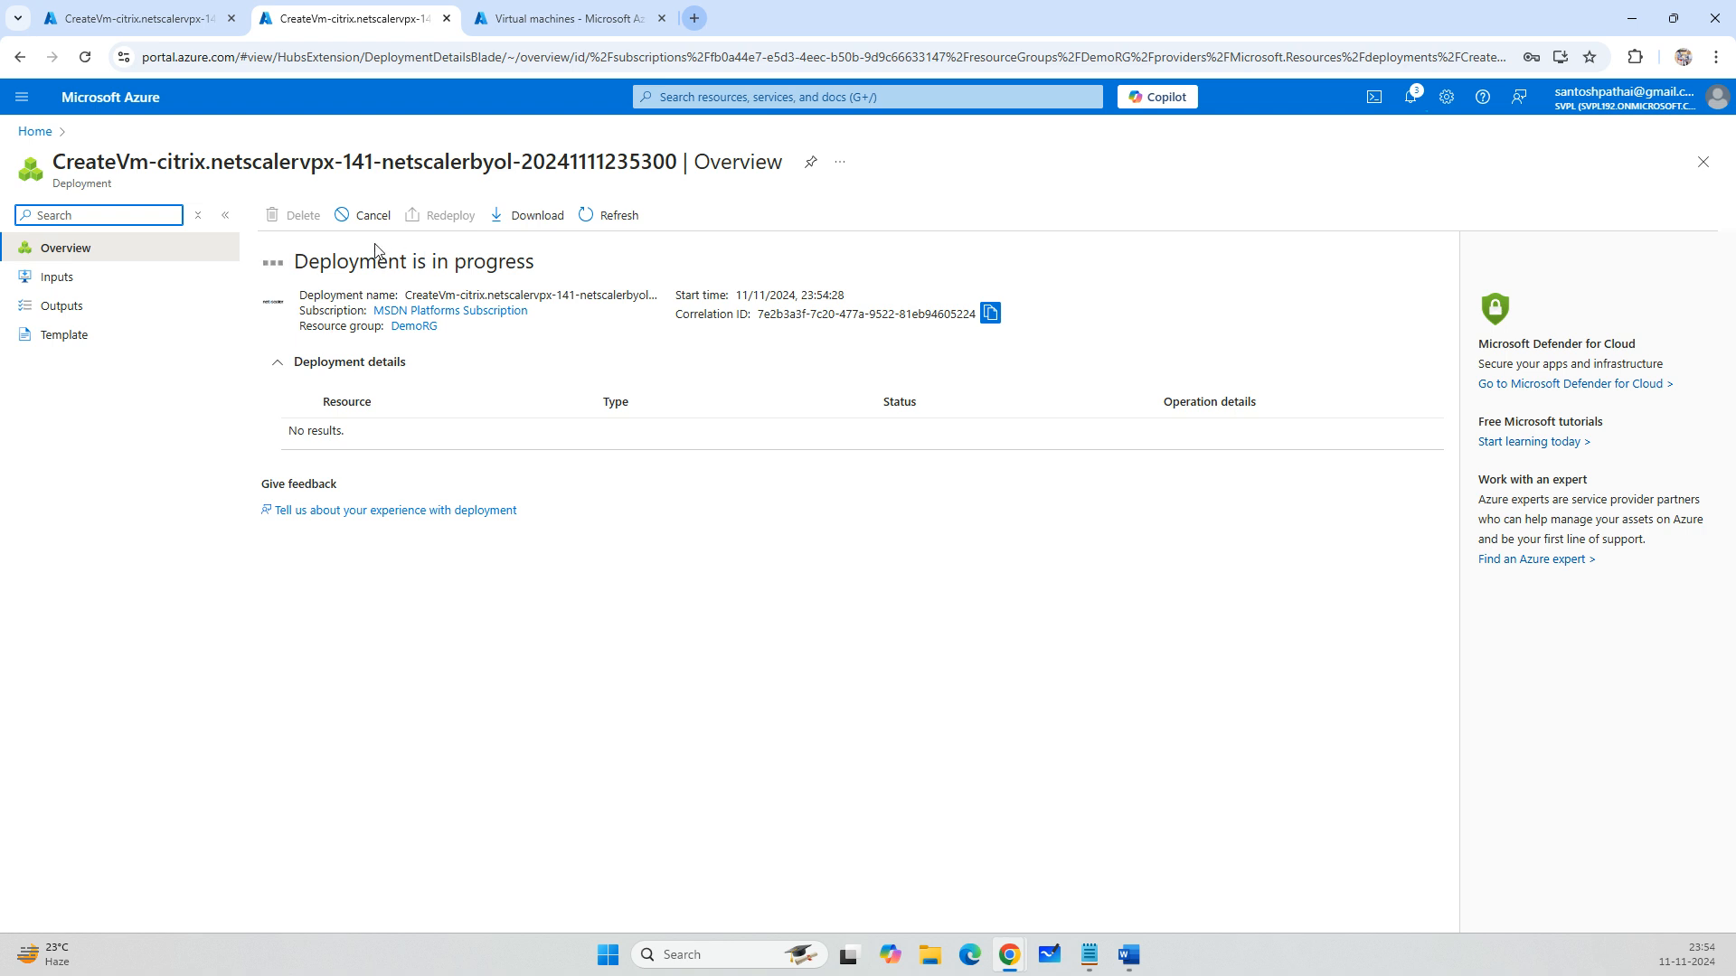
left_click(661, 18)
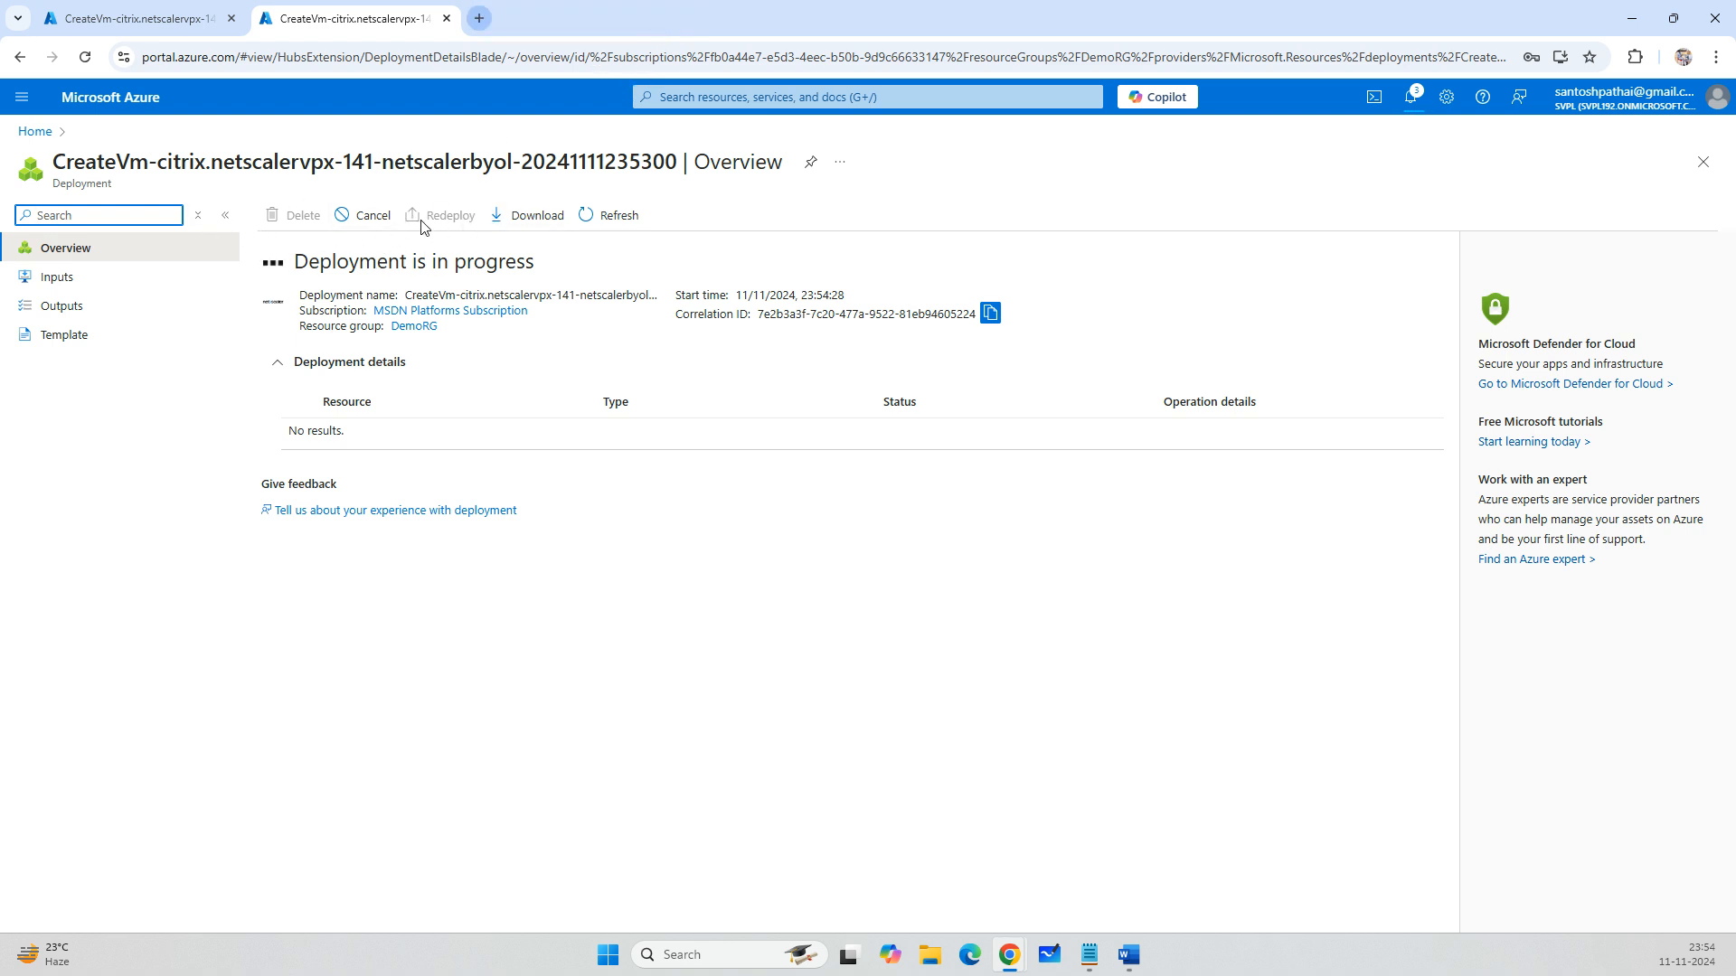
left_click(156, 15)
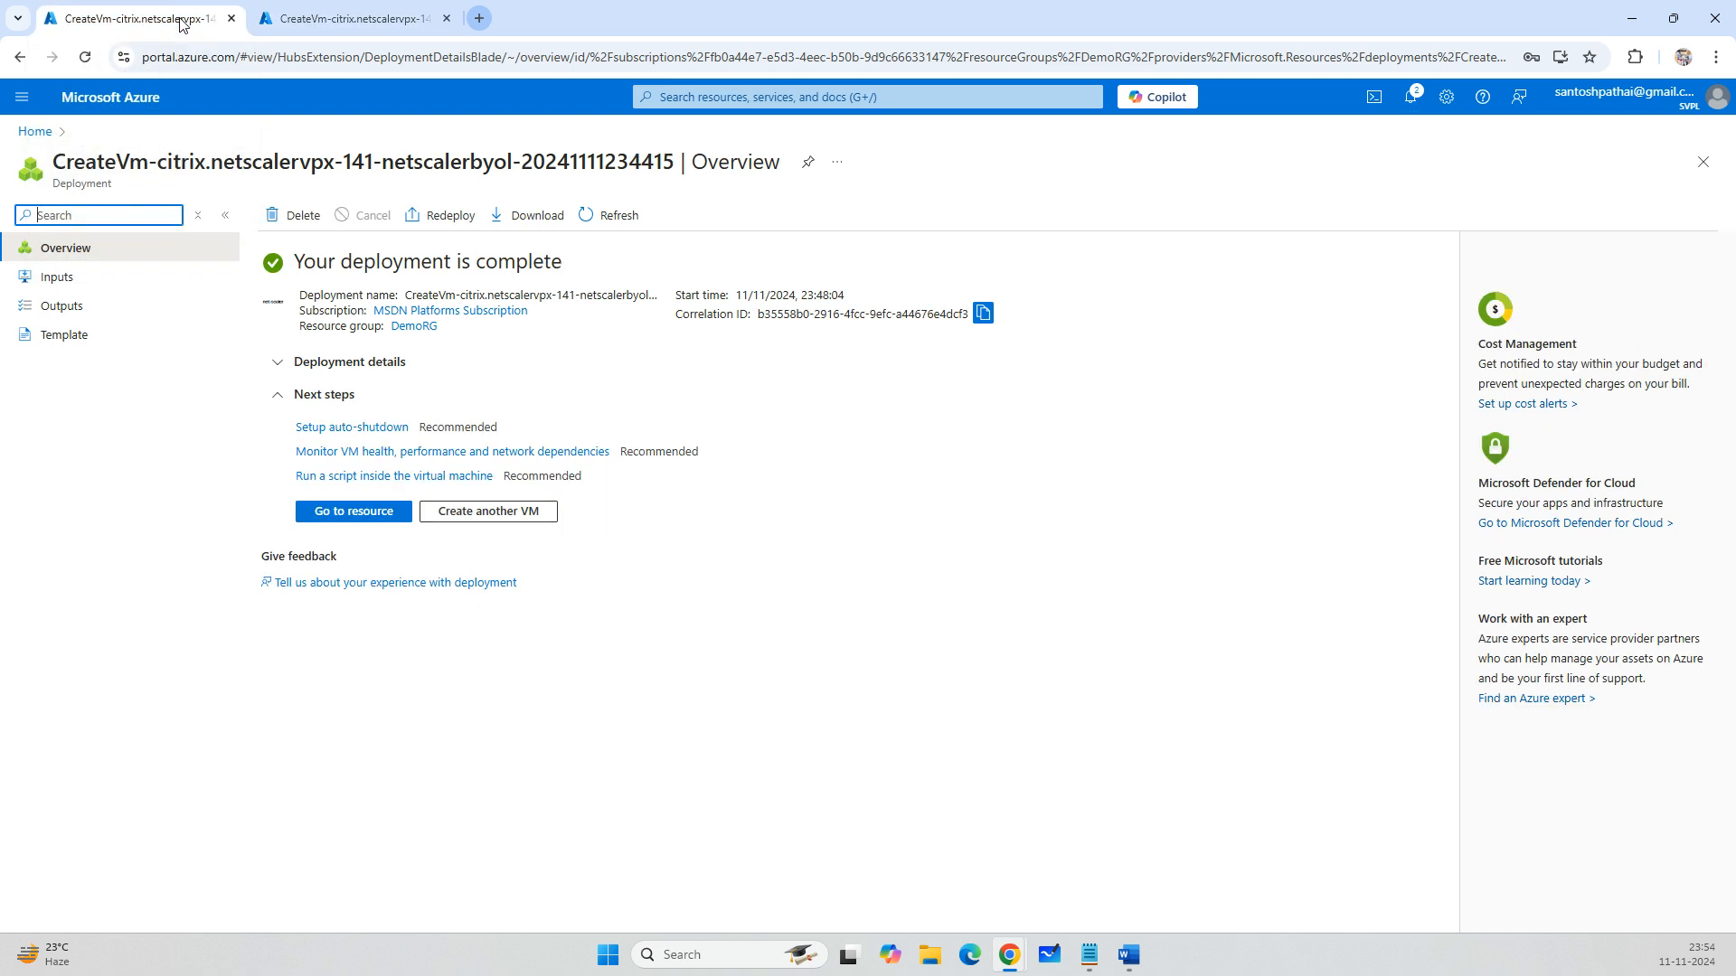
left_click(232, 20)
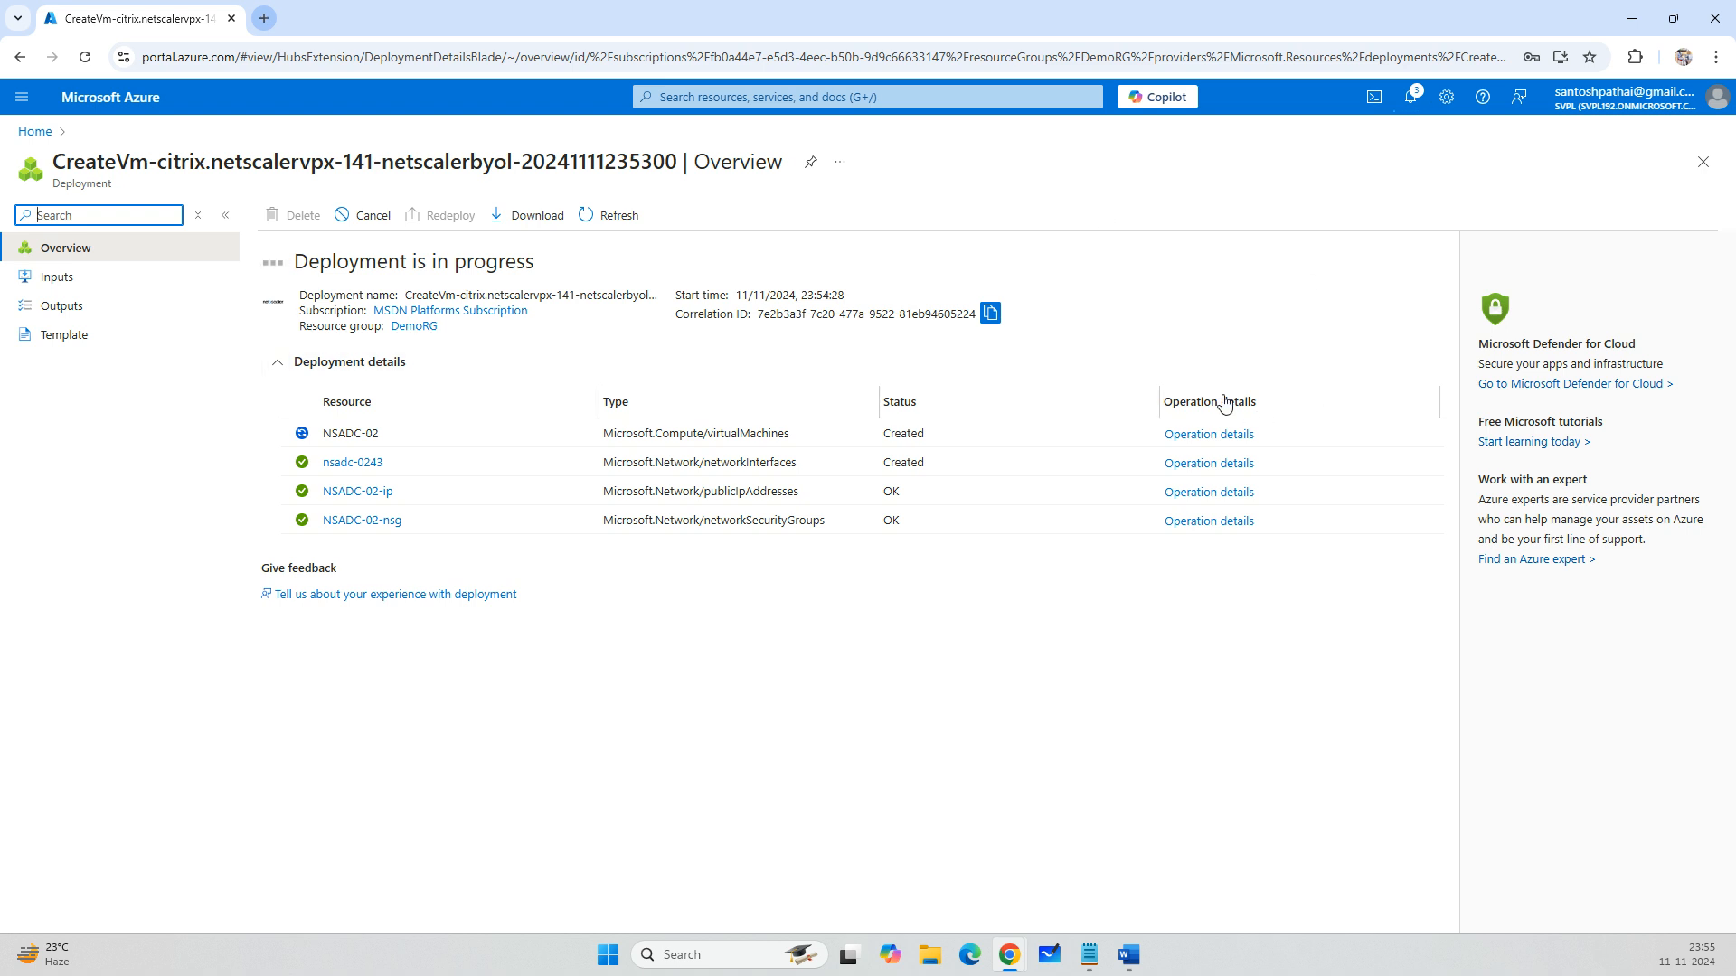
left_click(1164, 176)
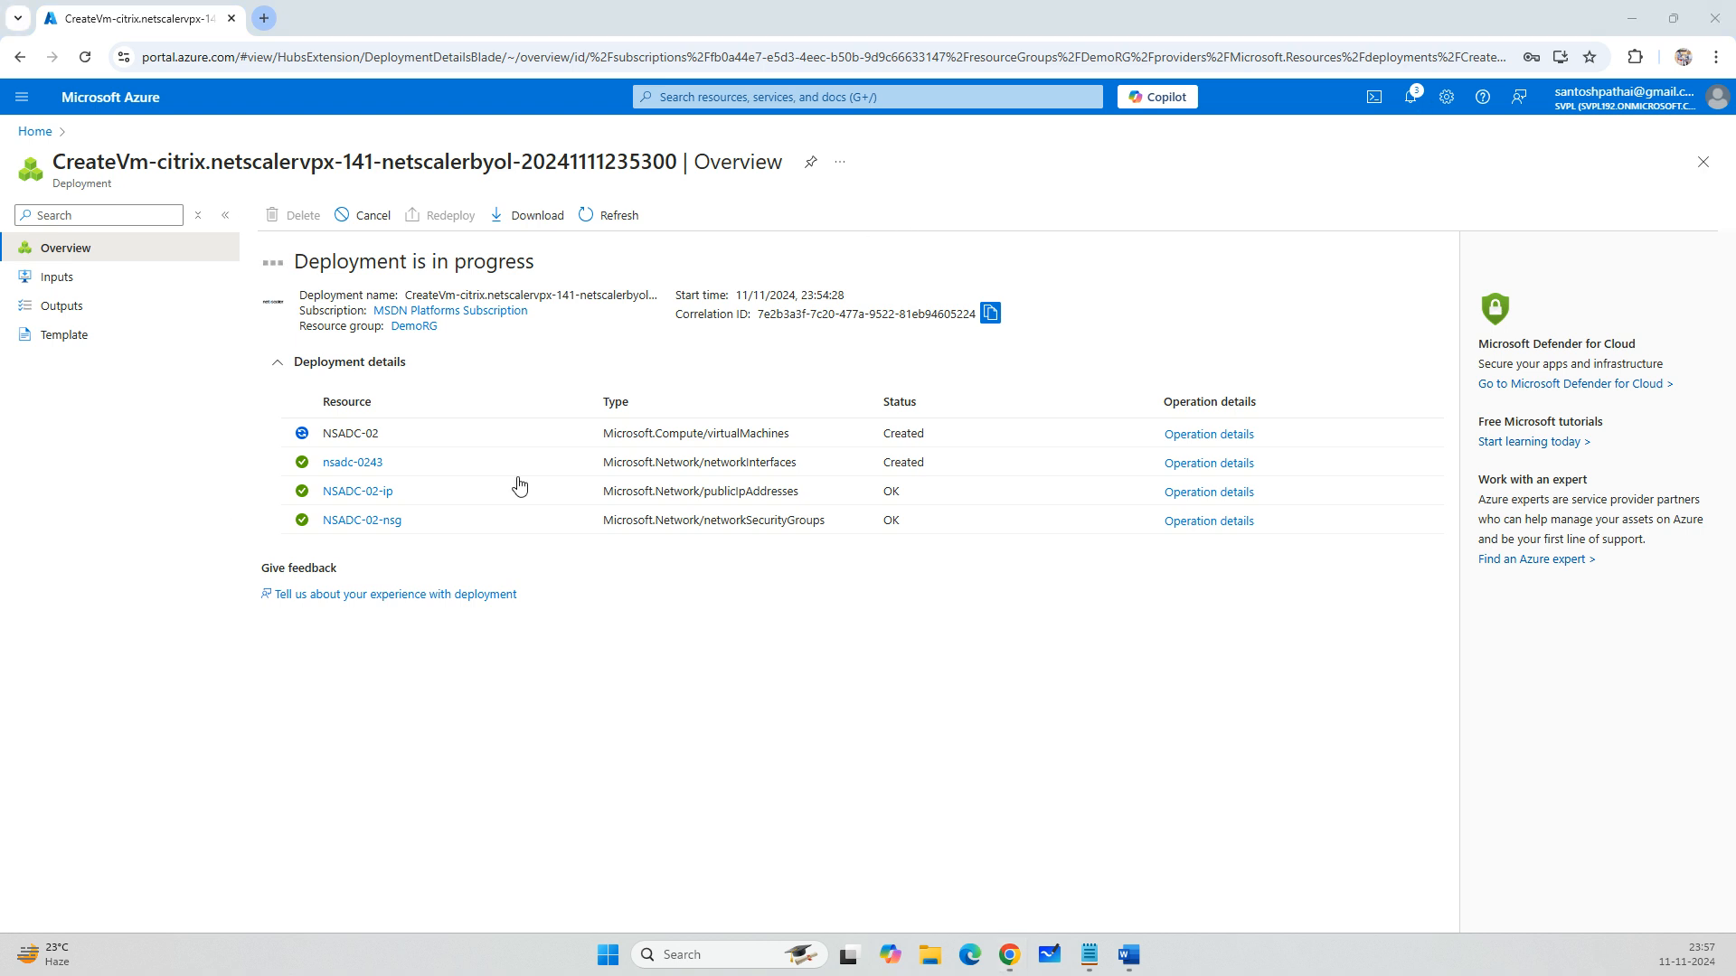
left_click(1314, 205)
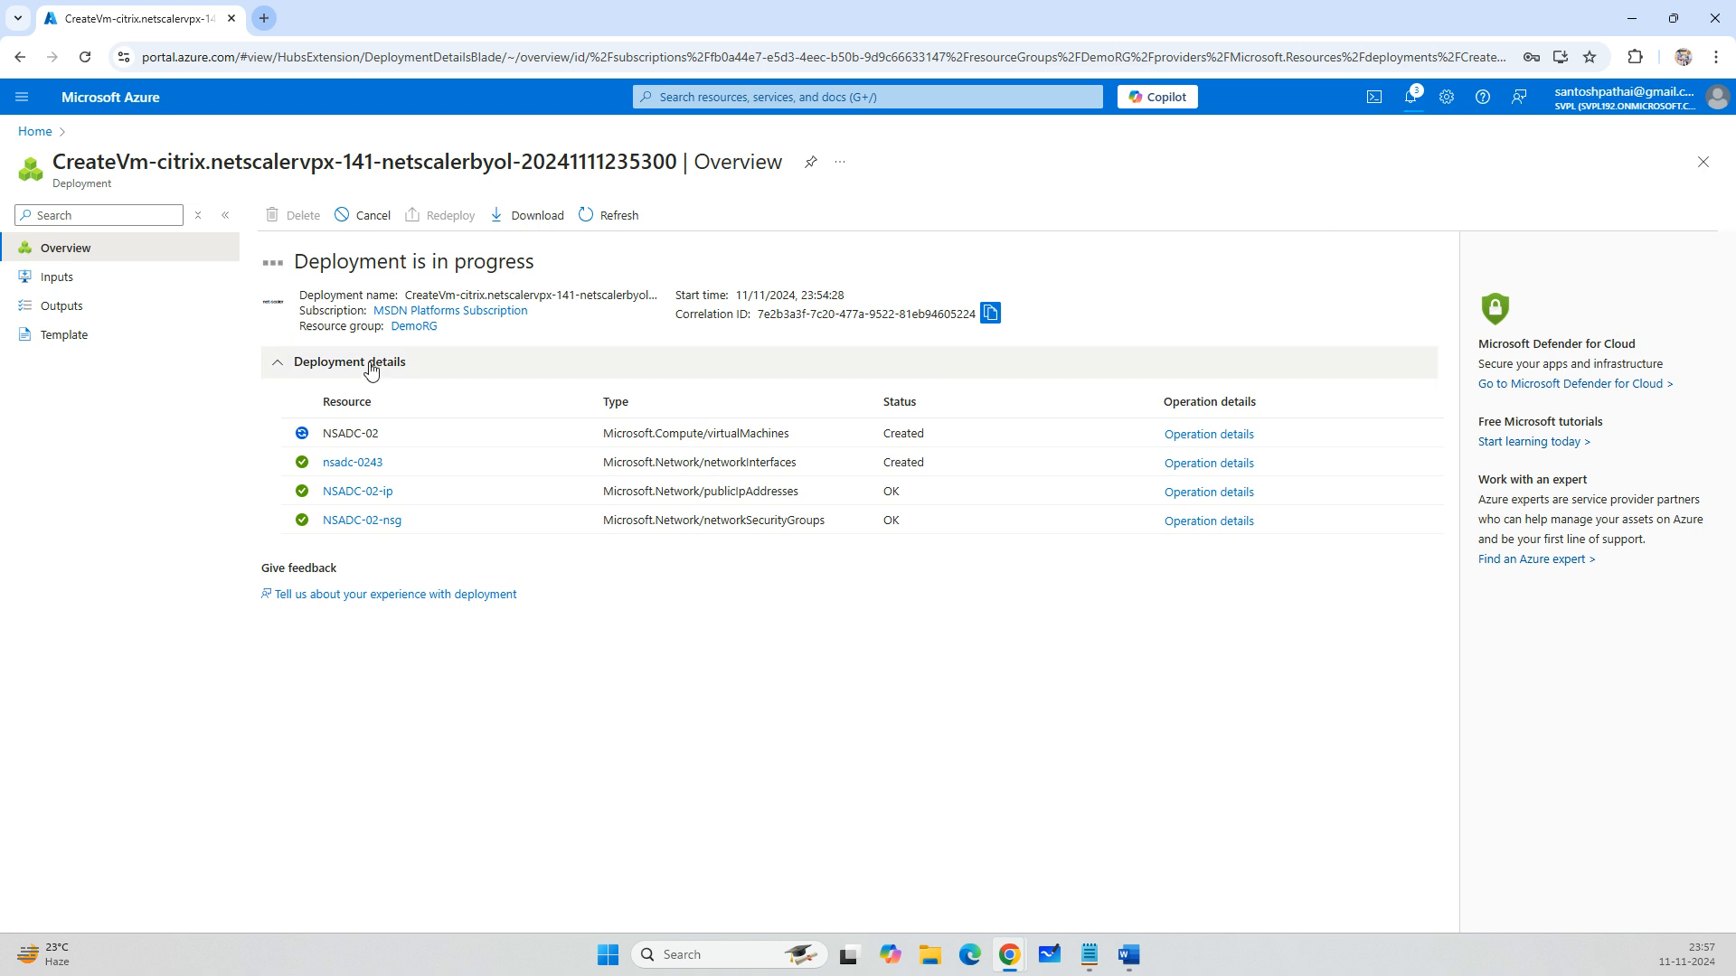
Stop the NSADC-01, WebSRV01 and WebSRV02 virtual machines together from the virtual machines list.
left_click(140, 101)
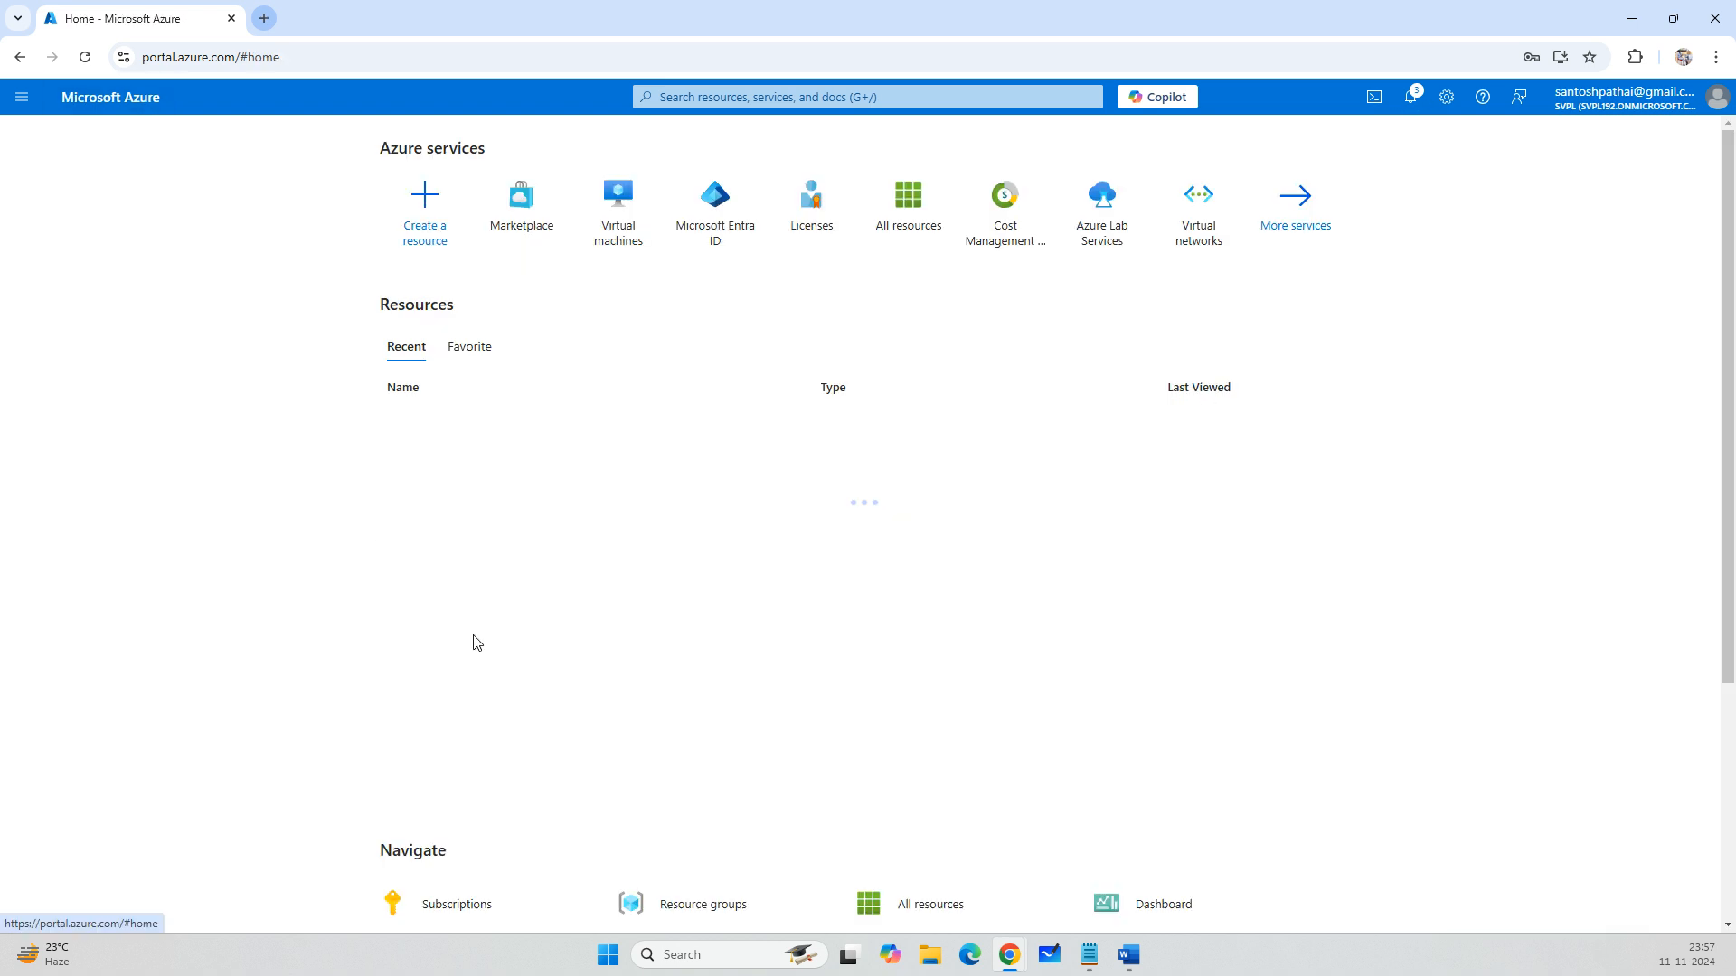
left_click(618, 233)
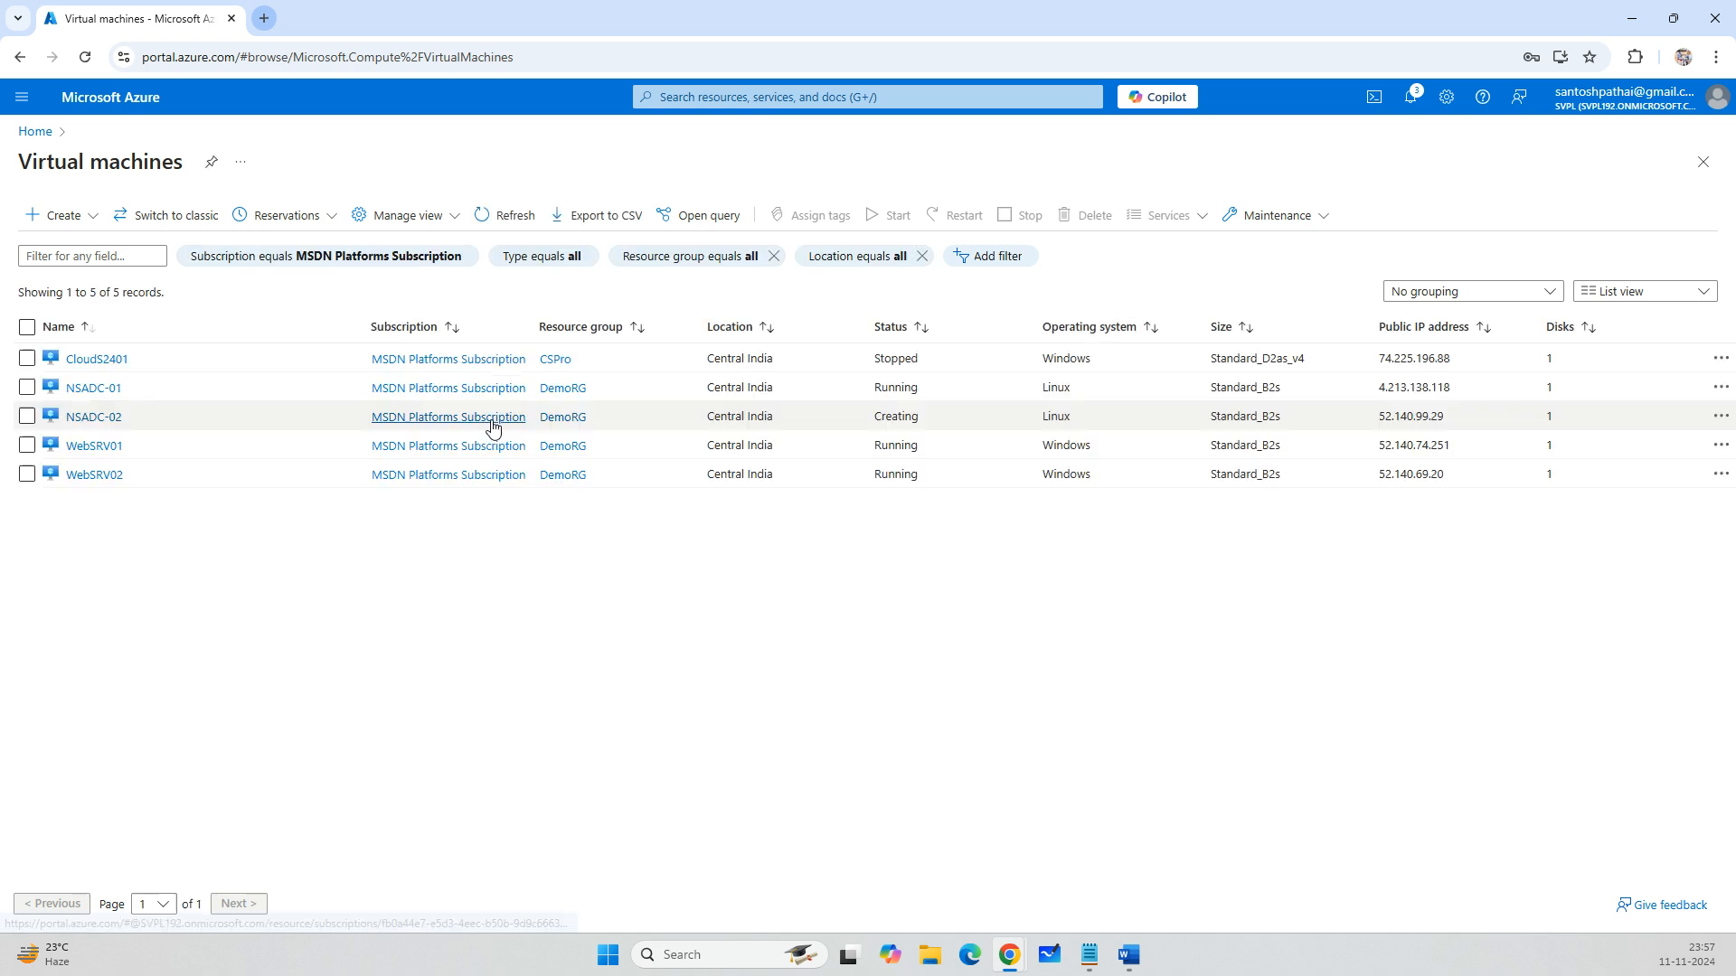
left_click(27, 387)
left_click(27, 445)
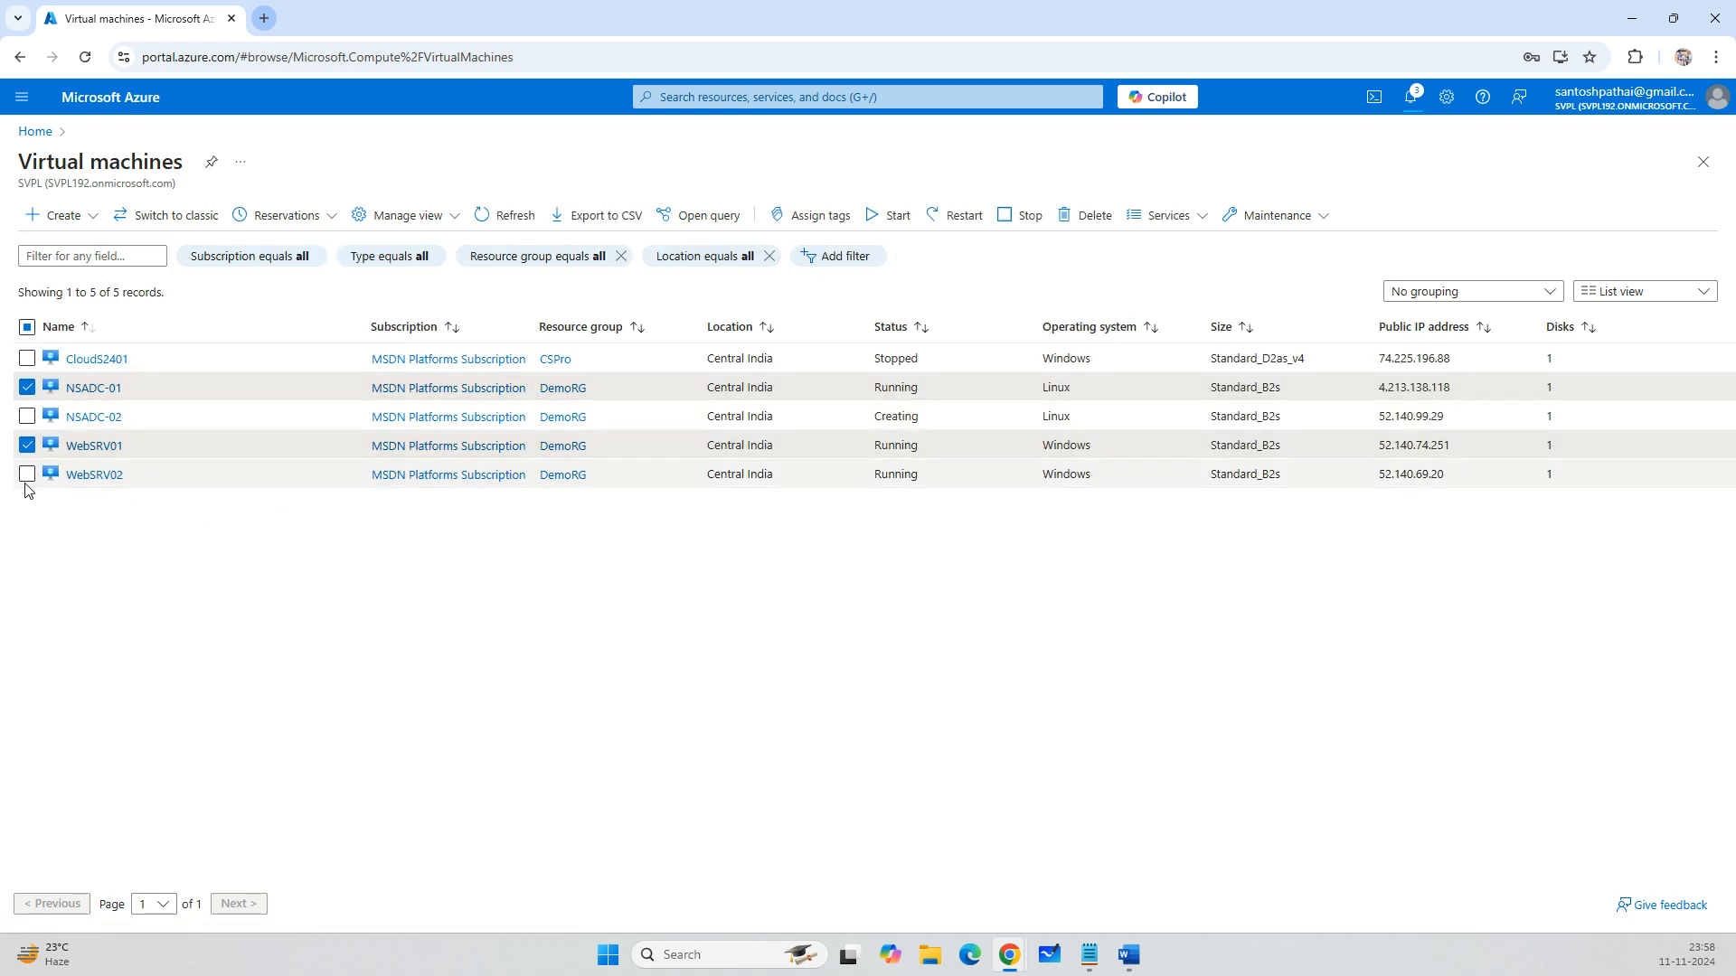
left_click(284, 468)
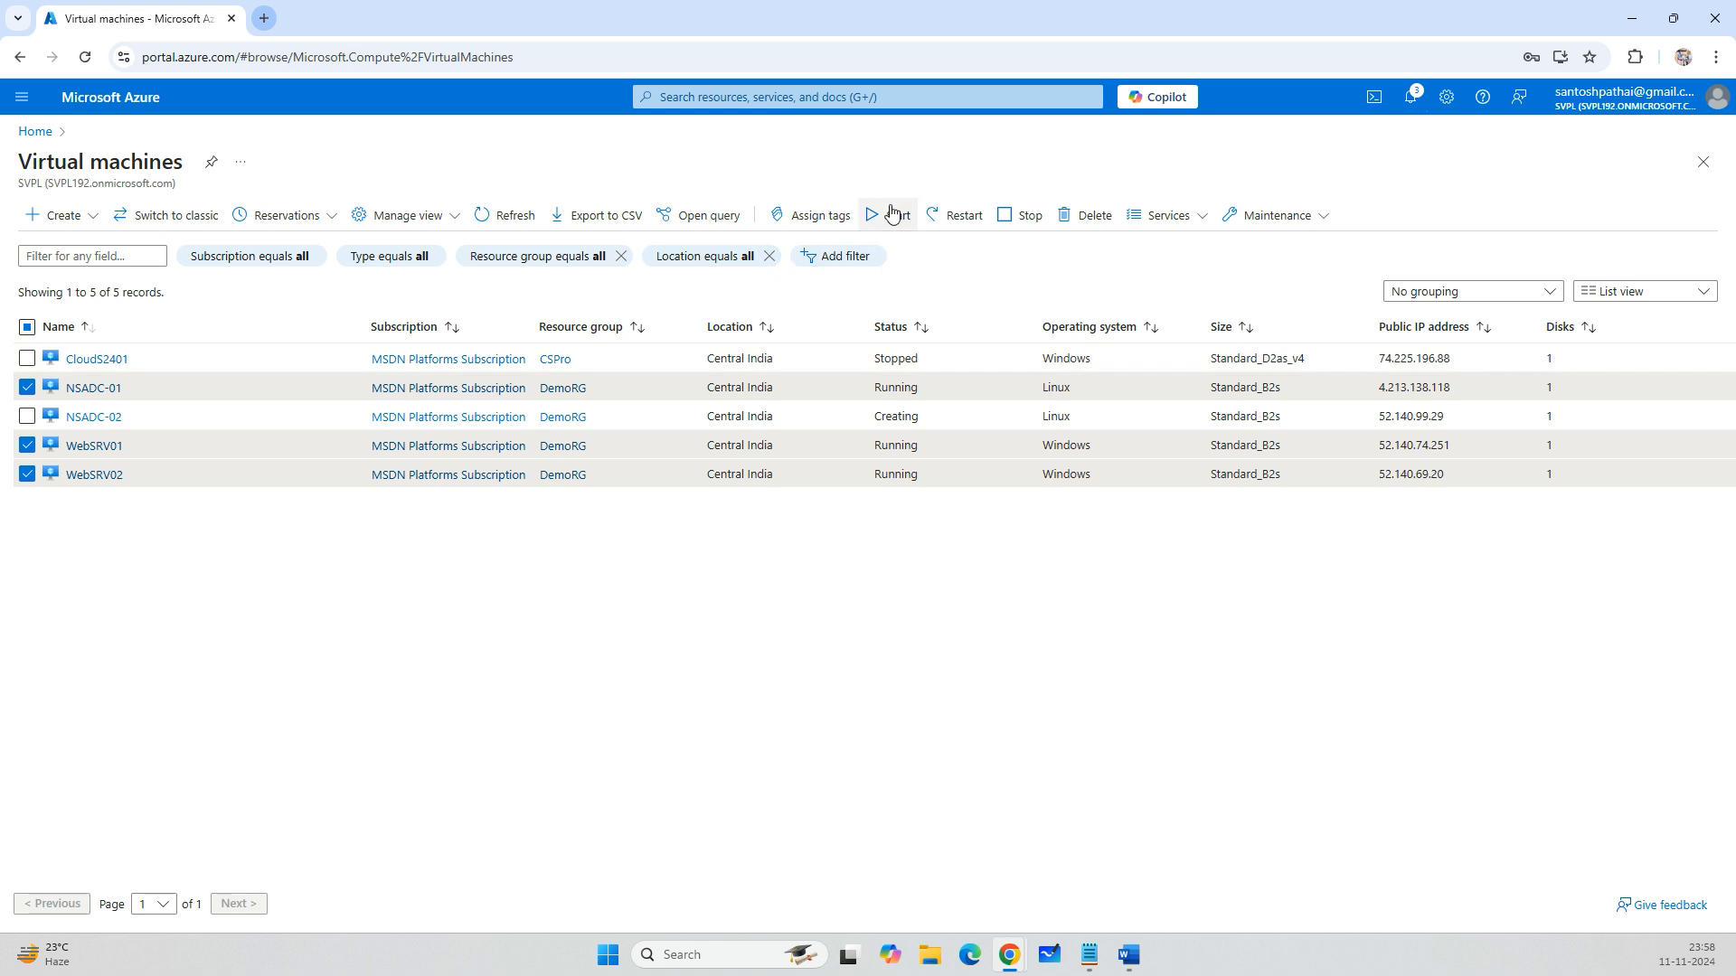
left_click(1028, 221)
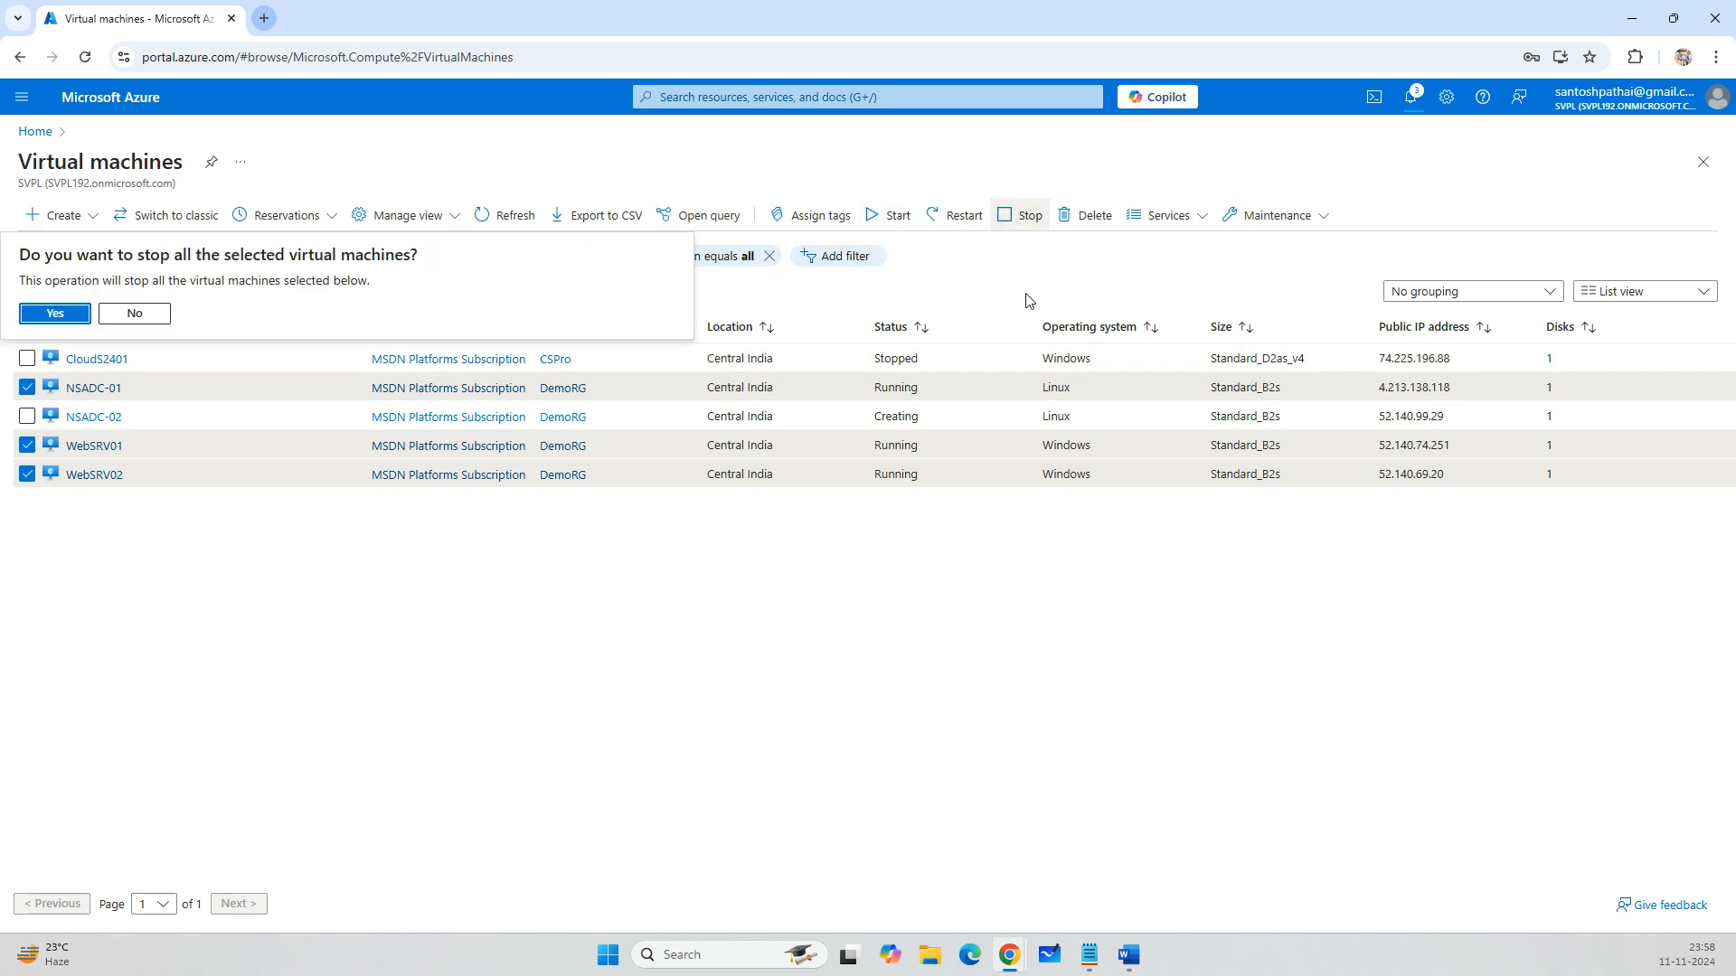
left_click(52, 311)
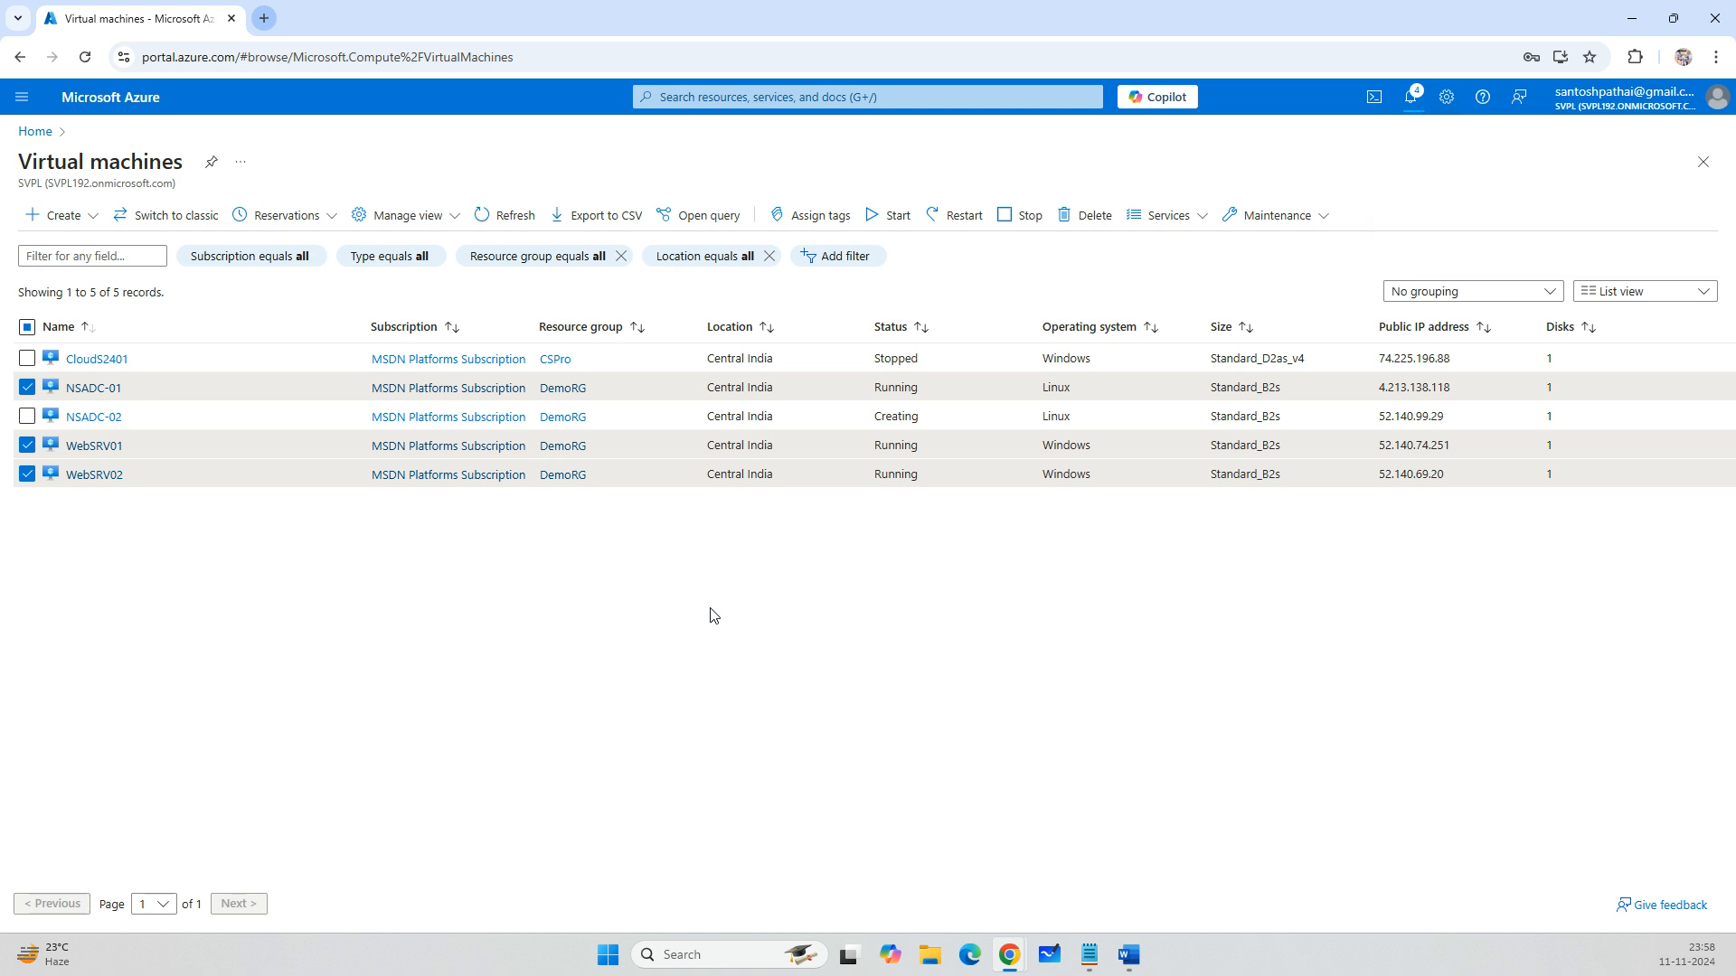
Bring up the IP address plan in Notepad, move it aside and narrow its window, and return to the browser.
mouse_move(1090, 955)
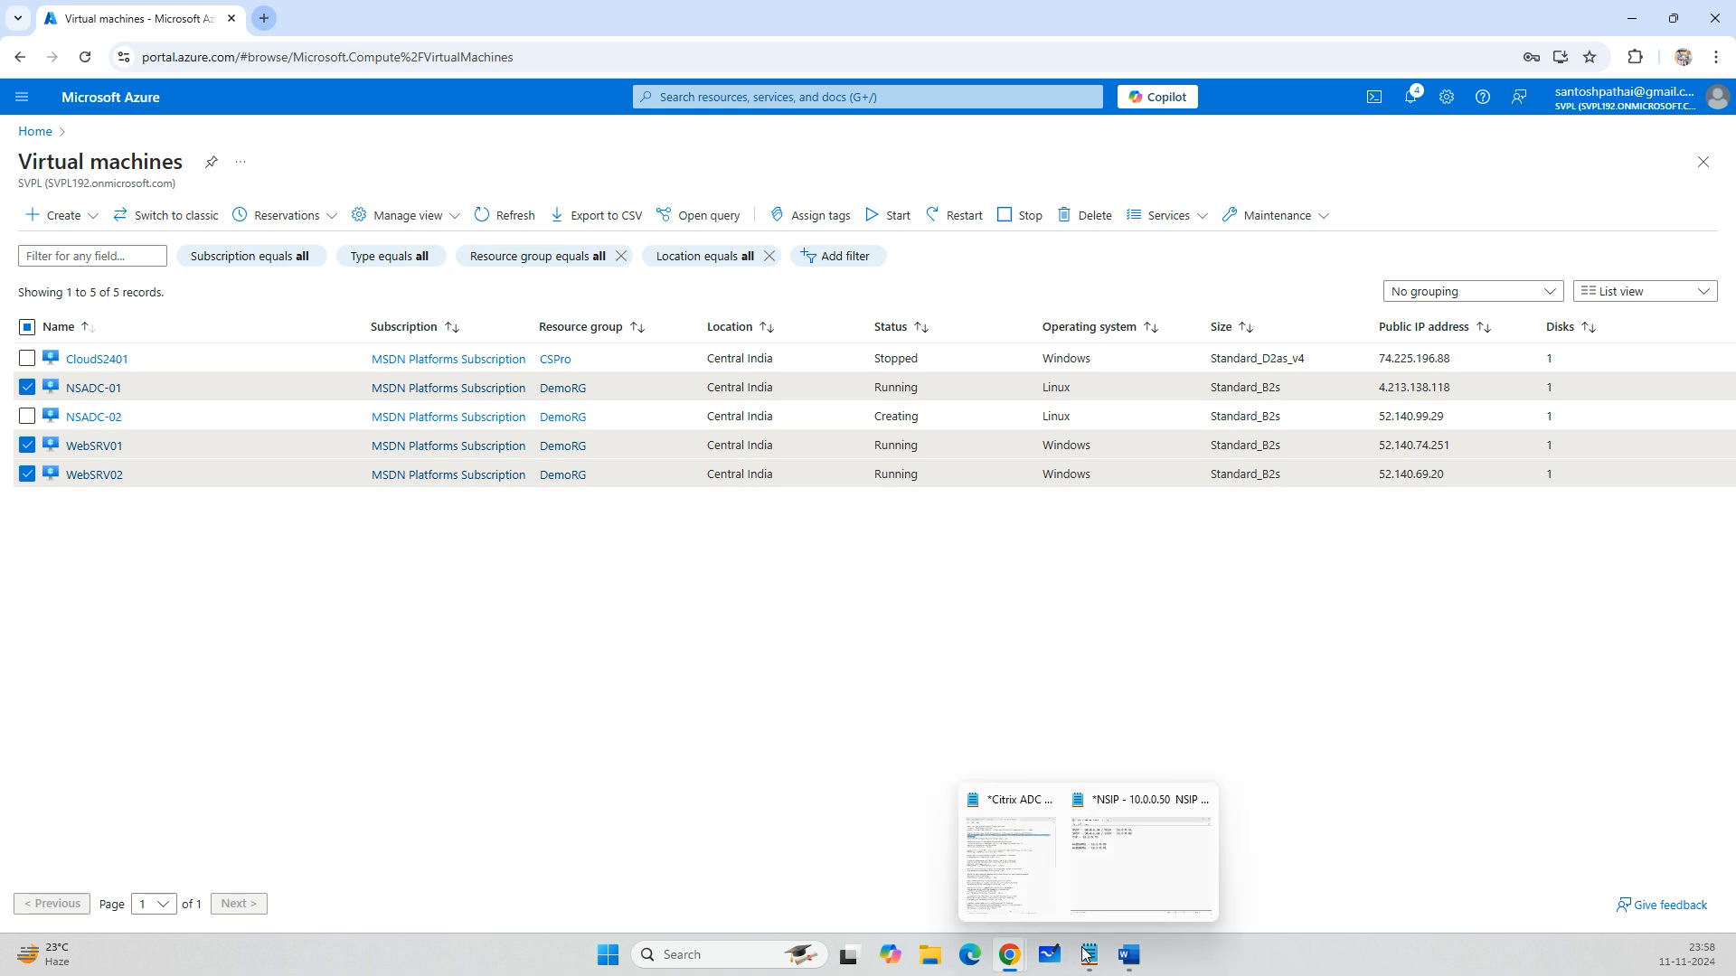
left_click(1143, 857)
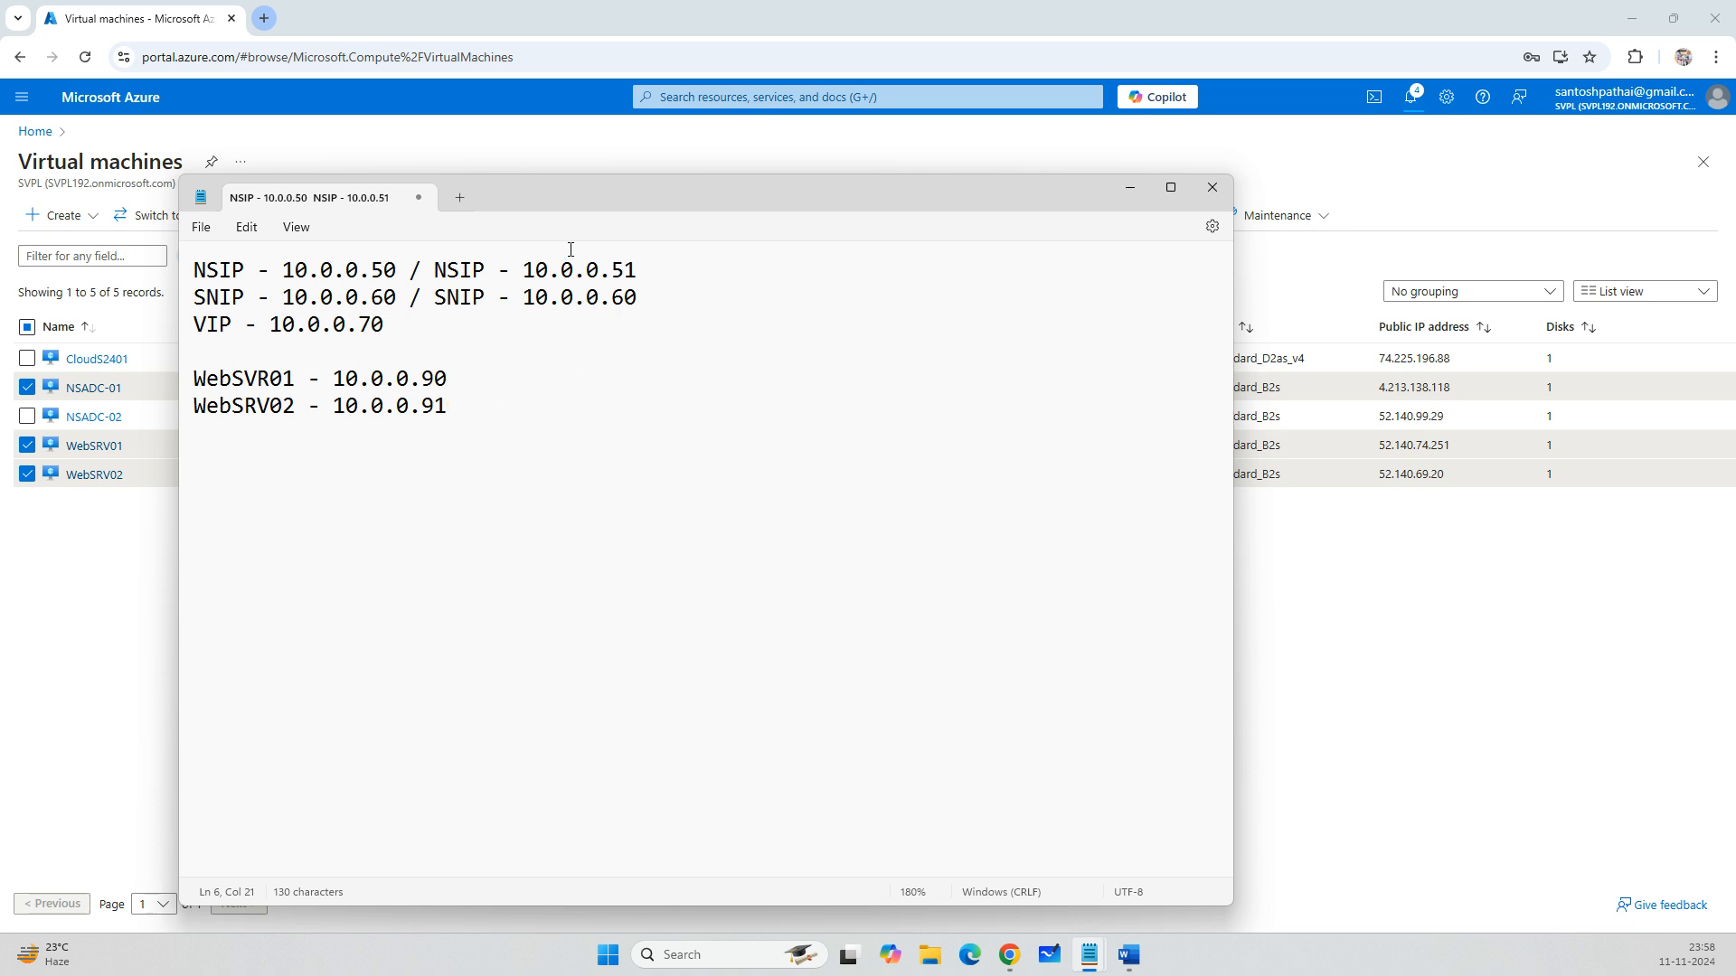
left_click_drag(604, 198, 969, 196)
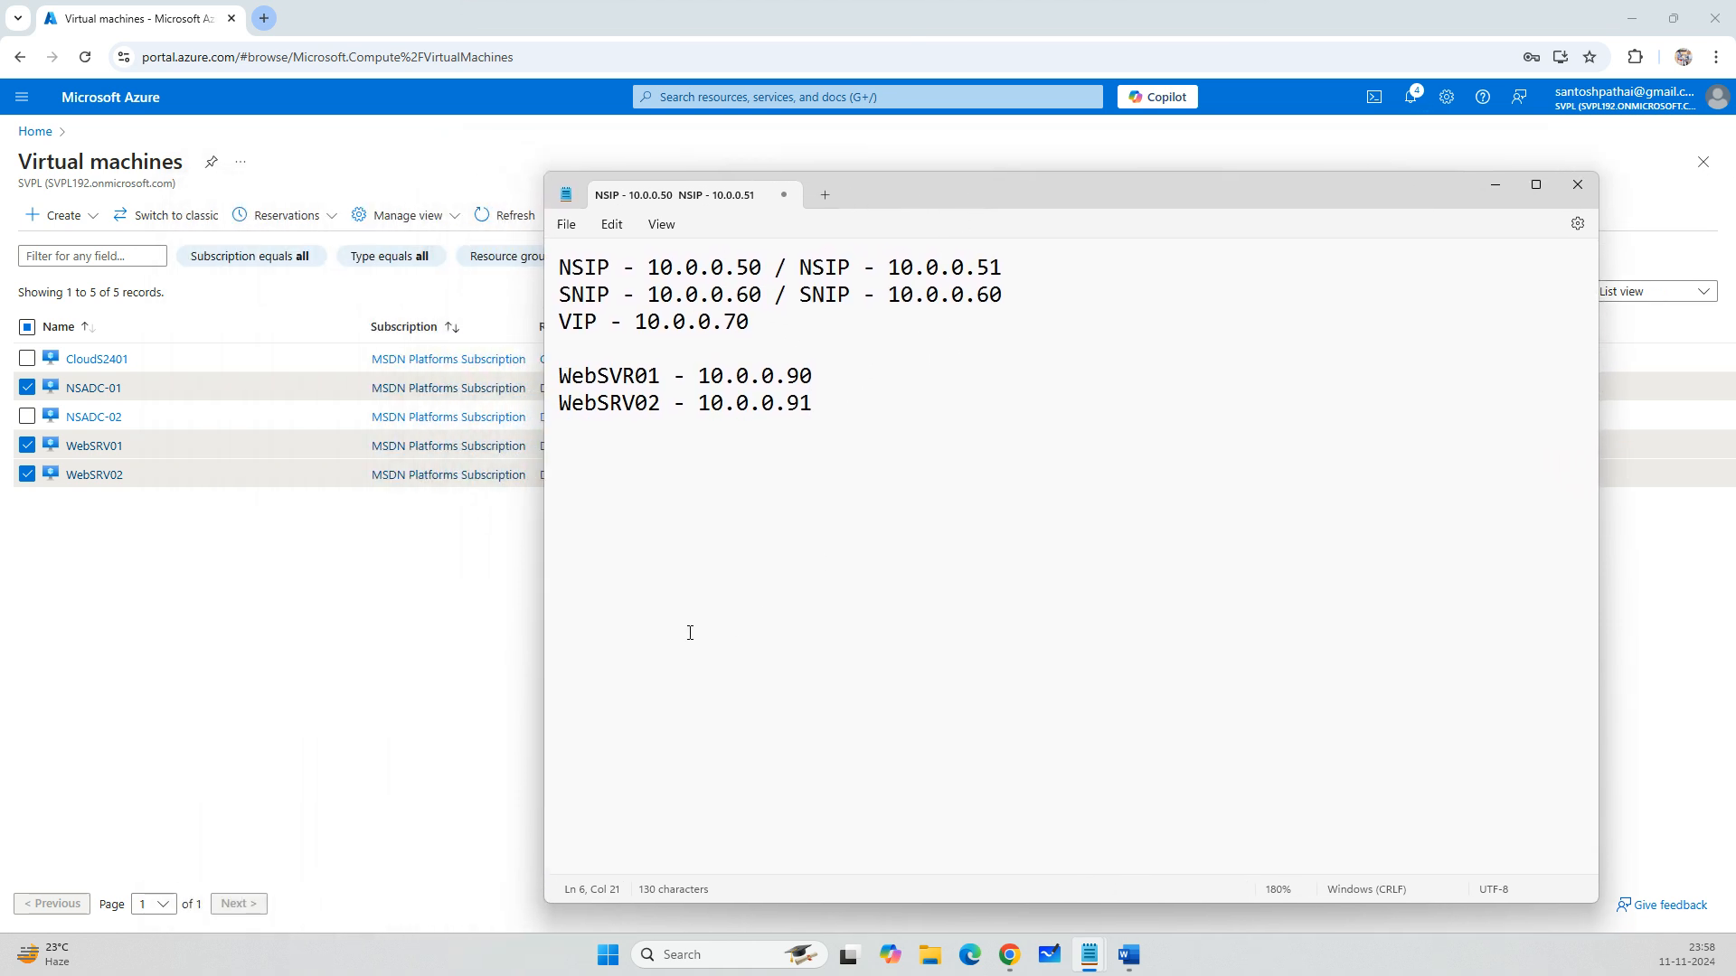
left_click_drag(543, 572, 1061, 545)
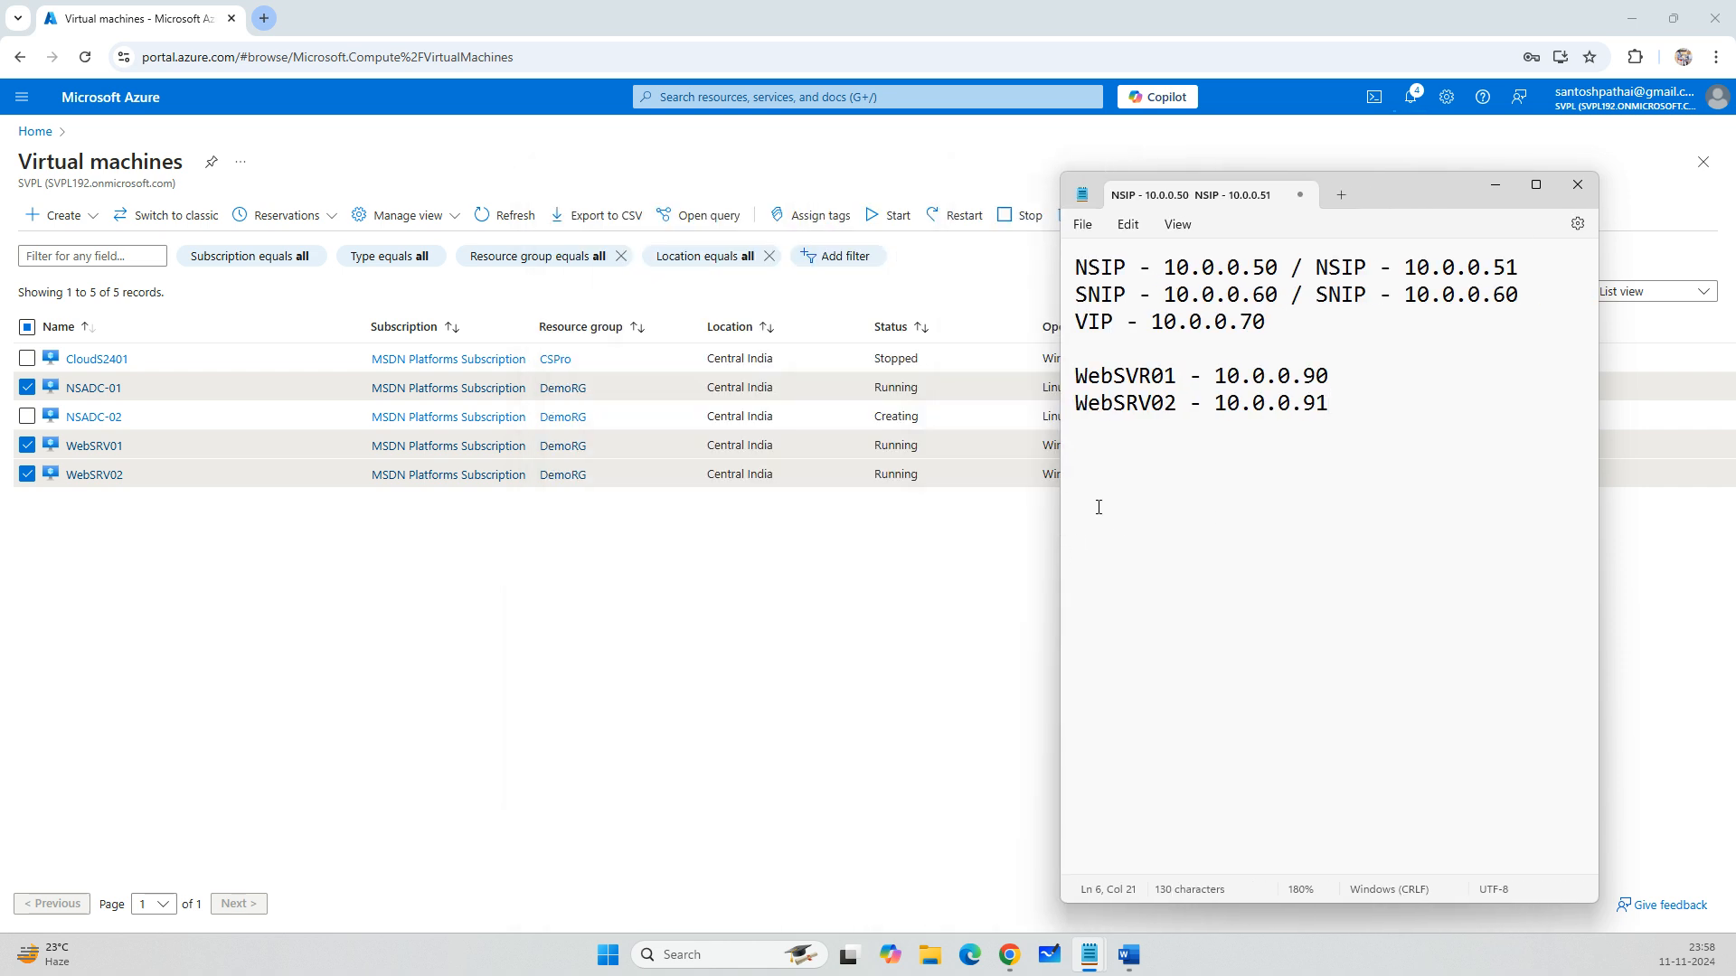
left_click(1115, 15)
Check the stop command's progress in the notifications, dismiss the remaining-credit notice, and refresh the virtual machines list.
left_click(1412, 99)
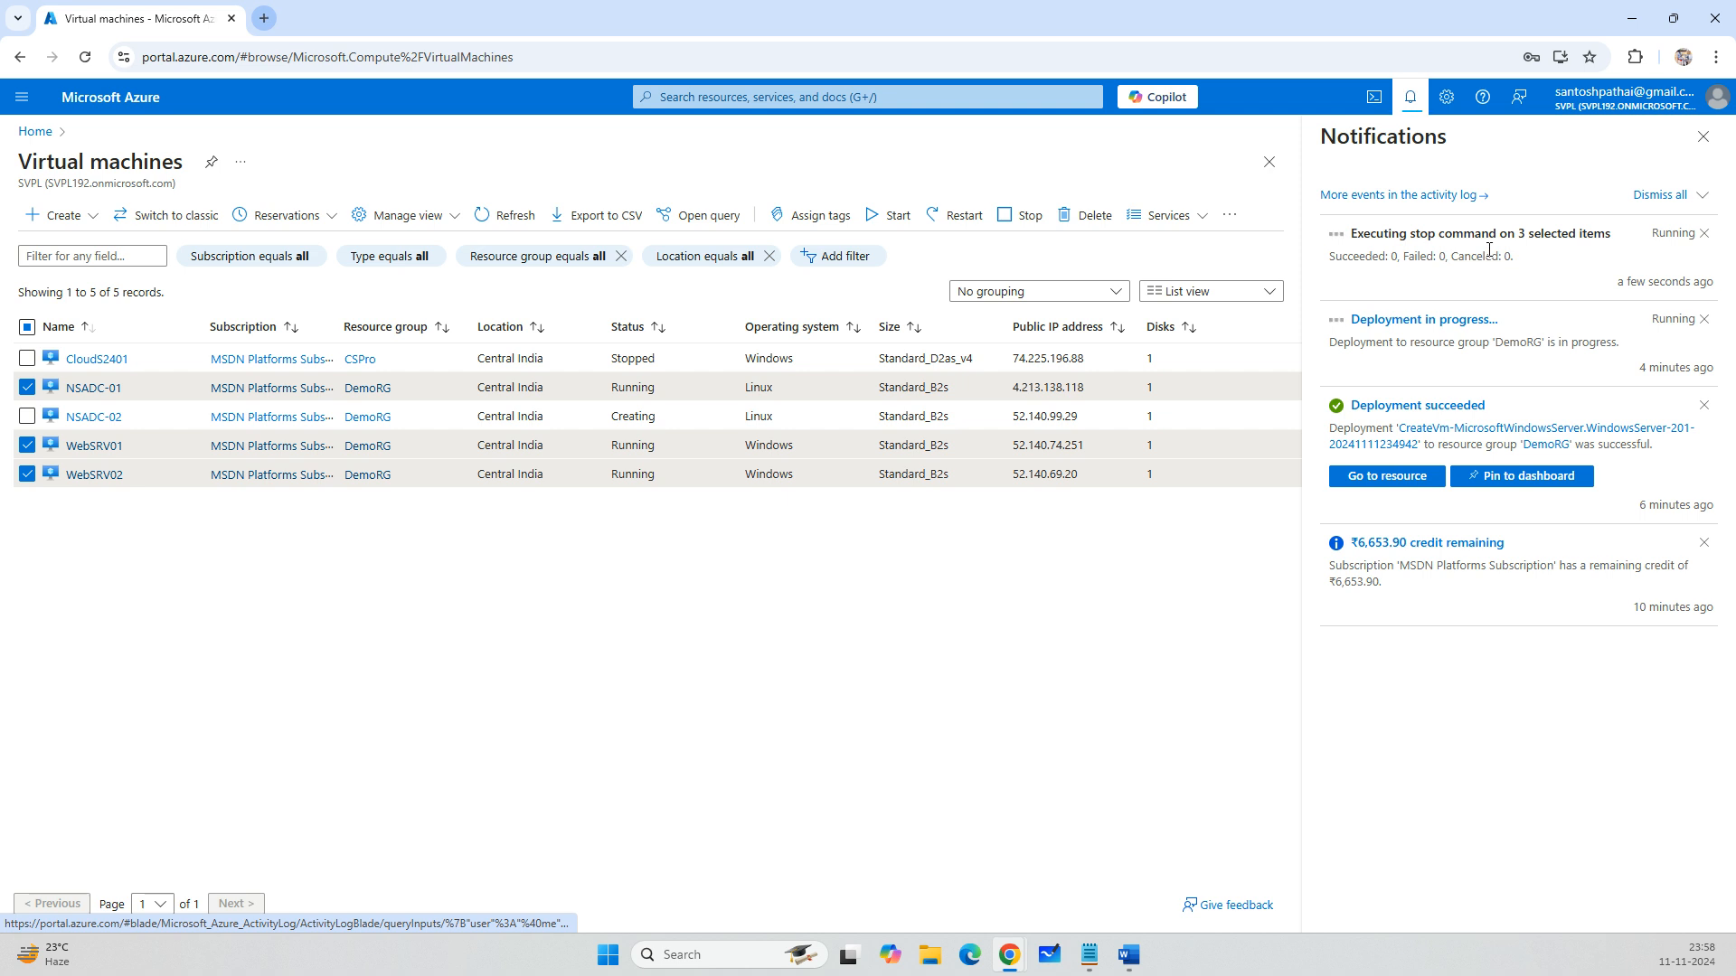
left_click(1704, 542)
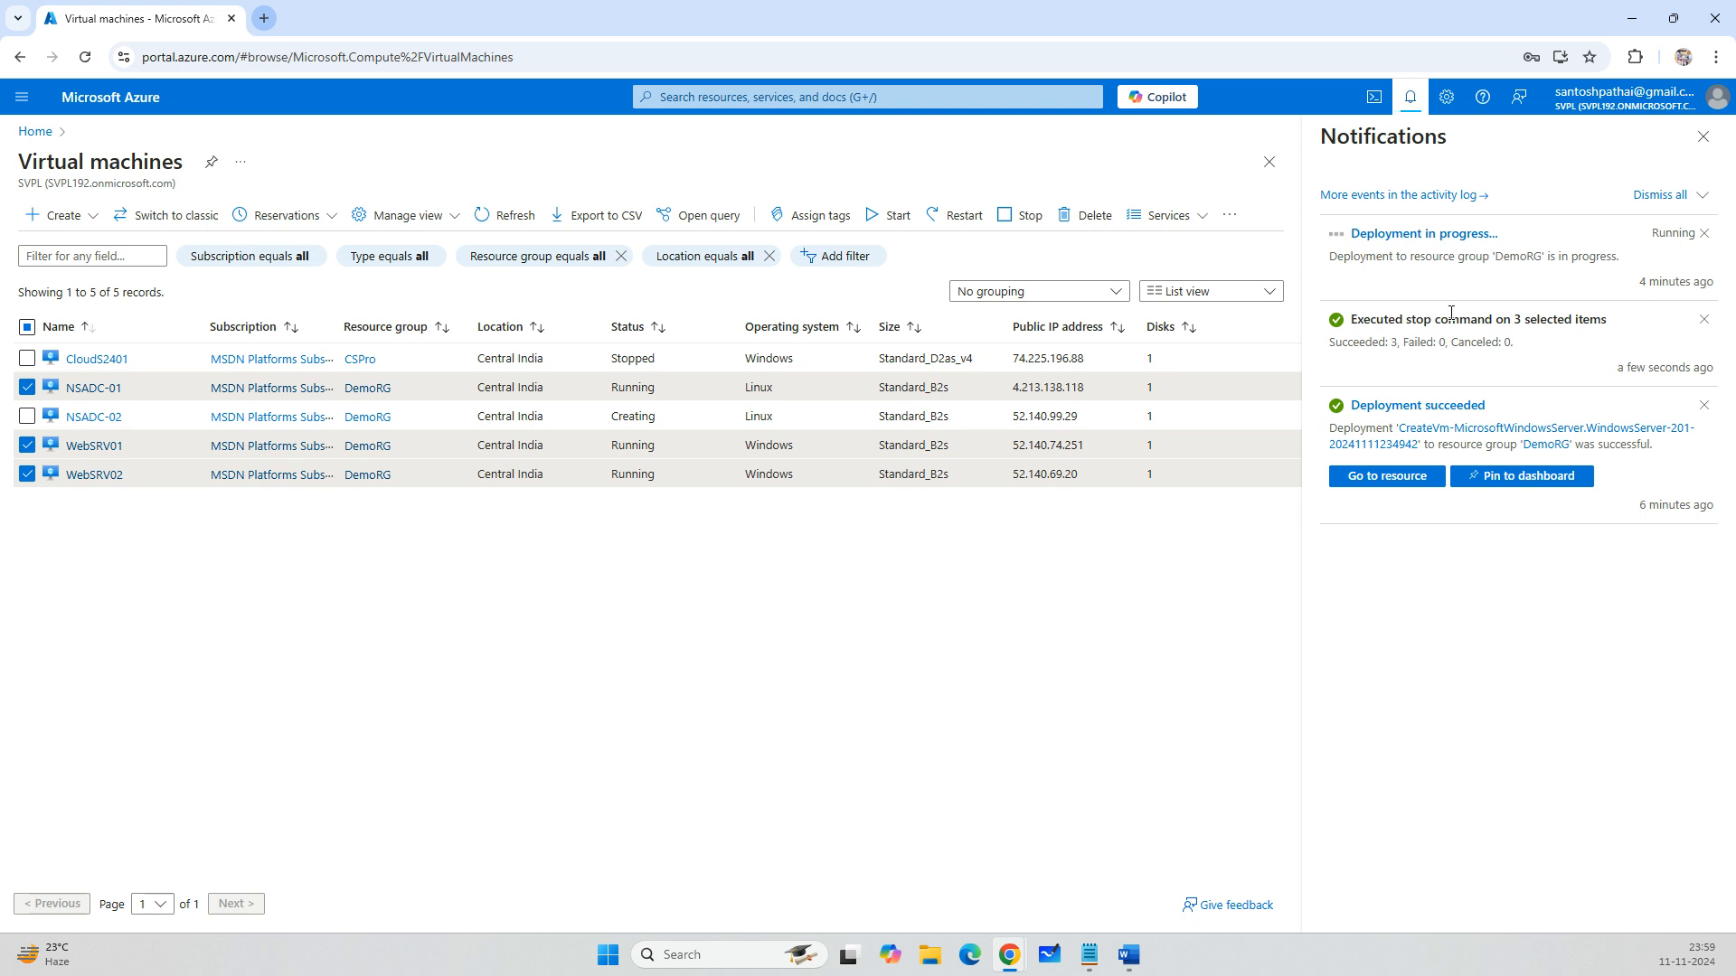
left_click(1704, 137)
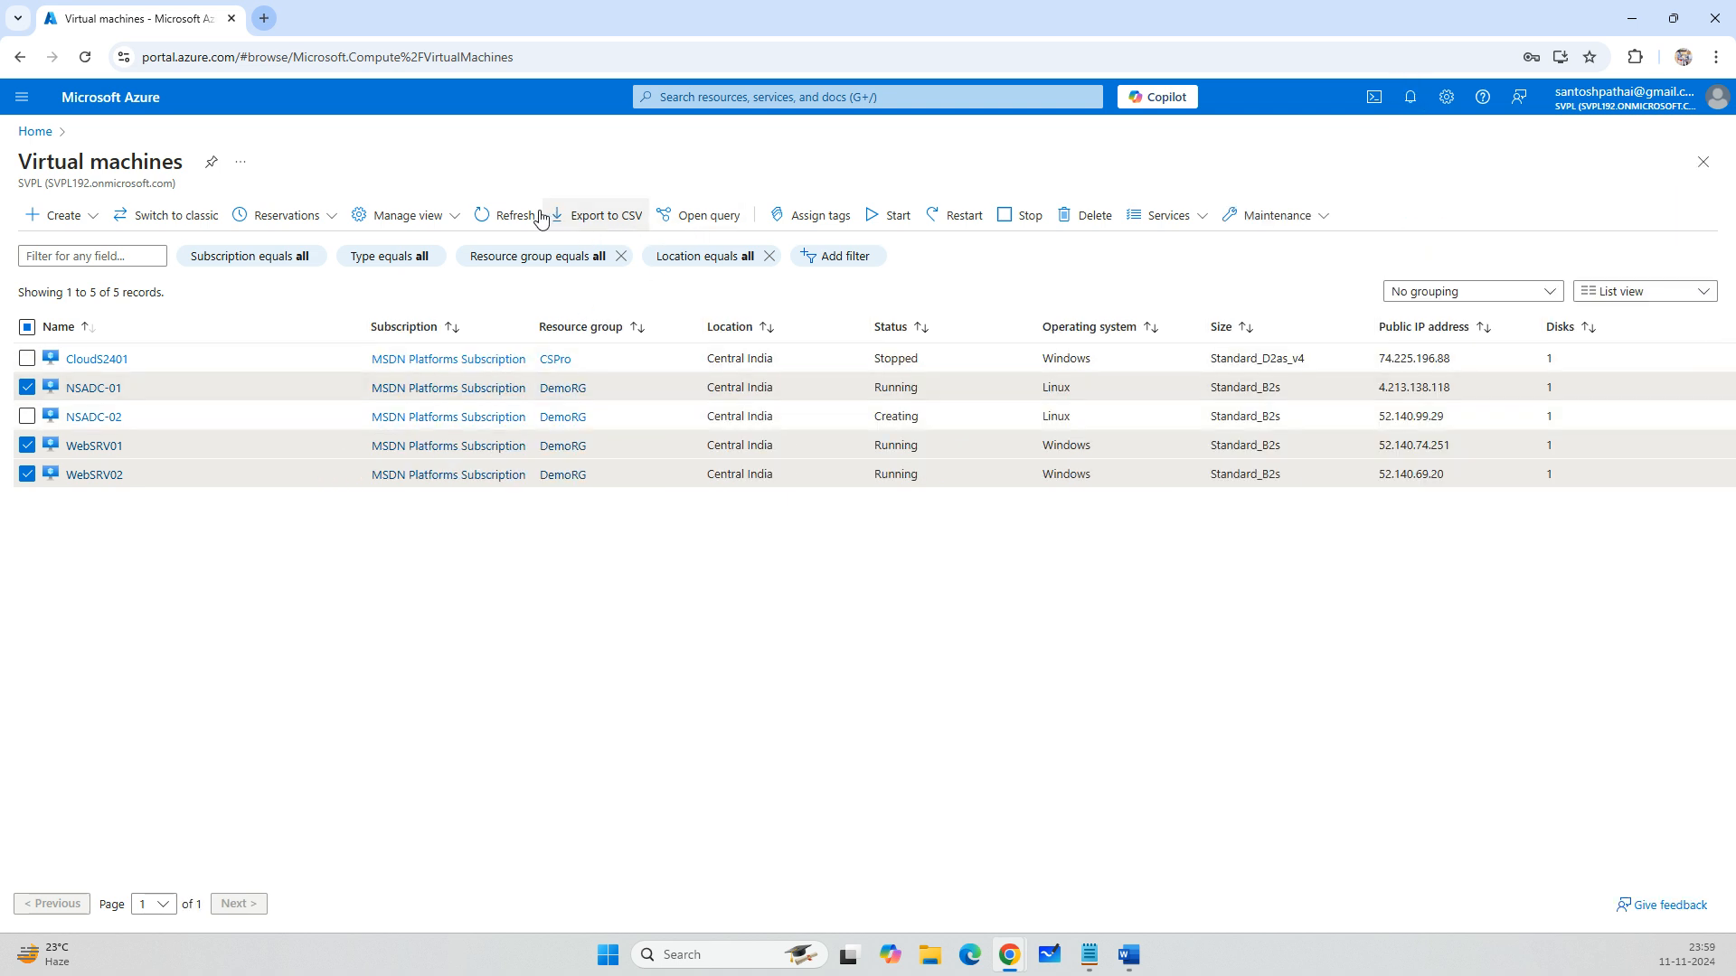
left_click(517, 217)
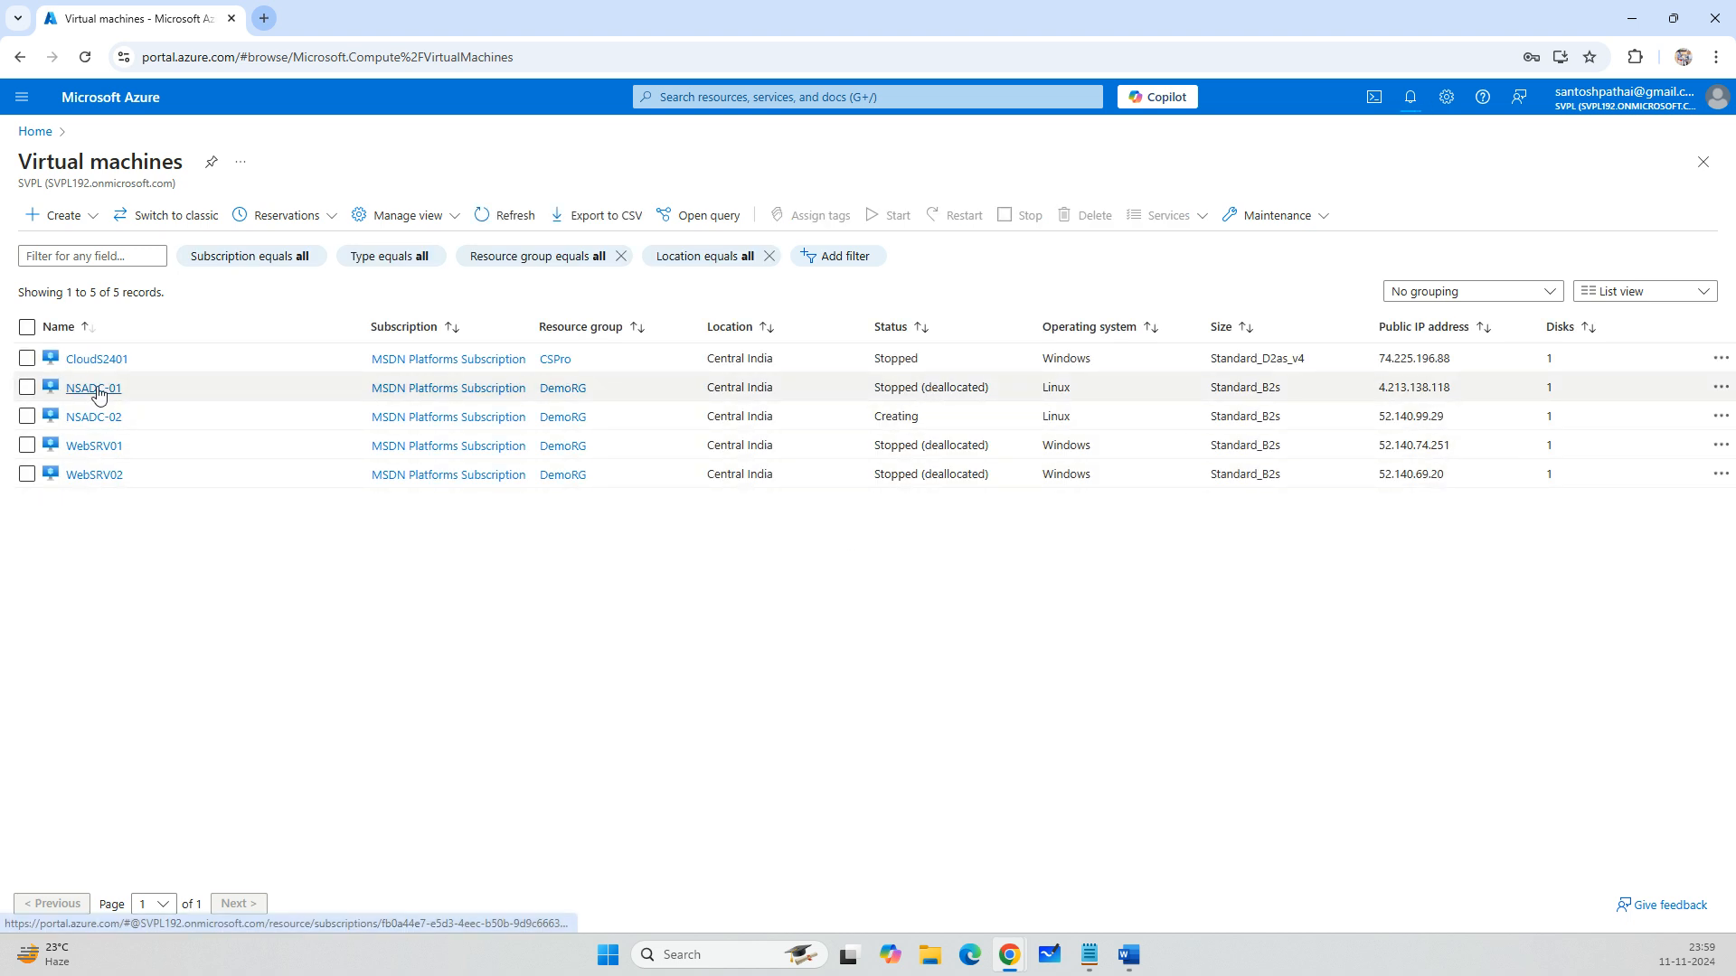
Open the IP configurations of WebSRV01's network interface from the VM's network settings.
left_click(100, 450)
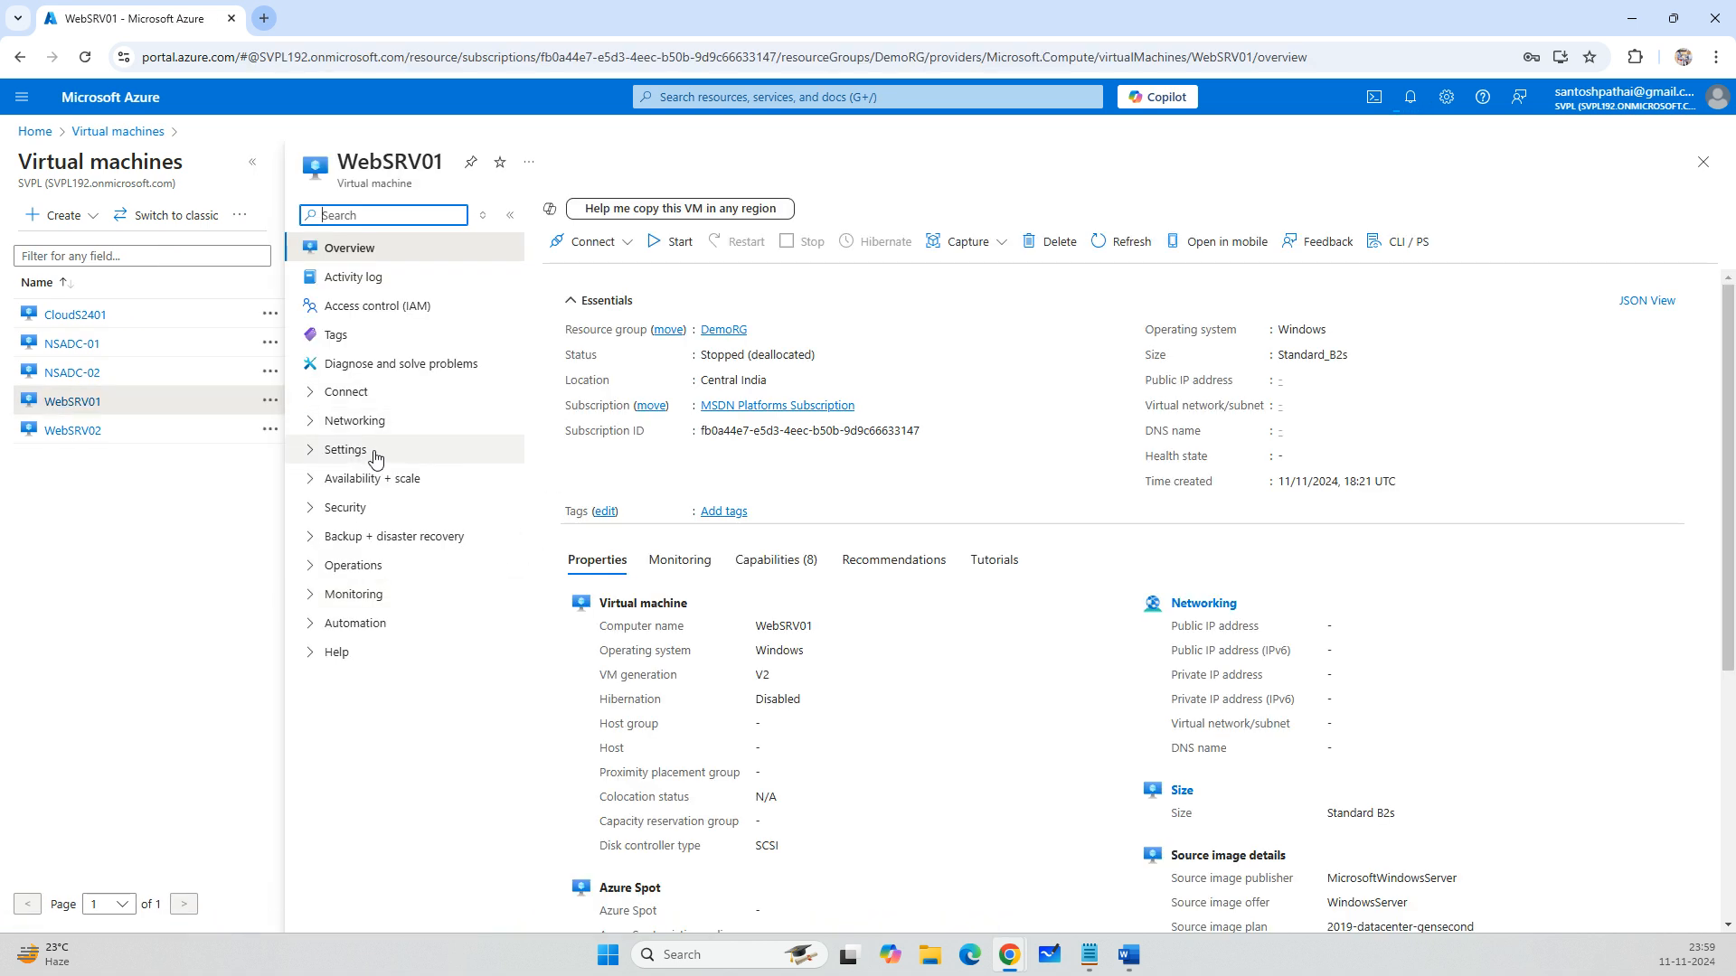
left_click(357, 421)
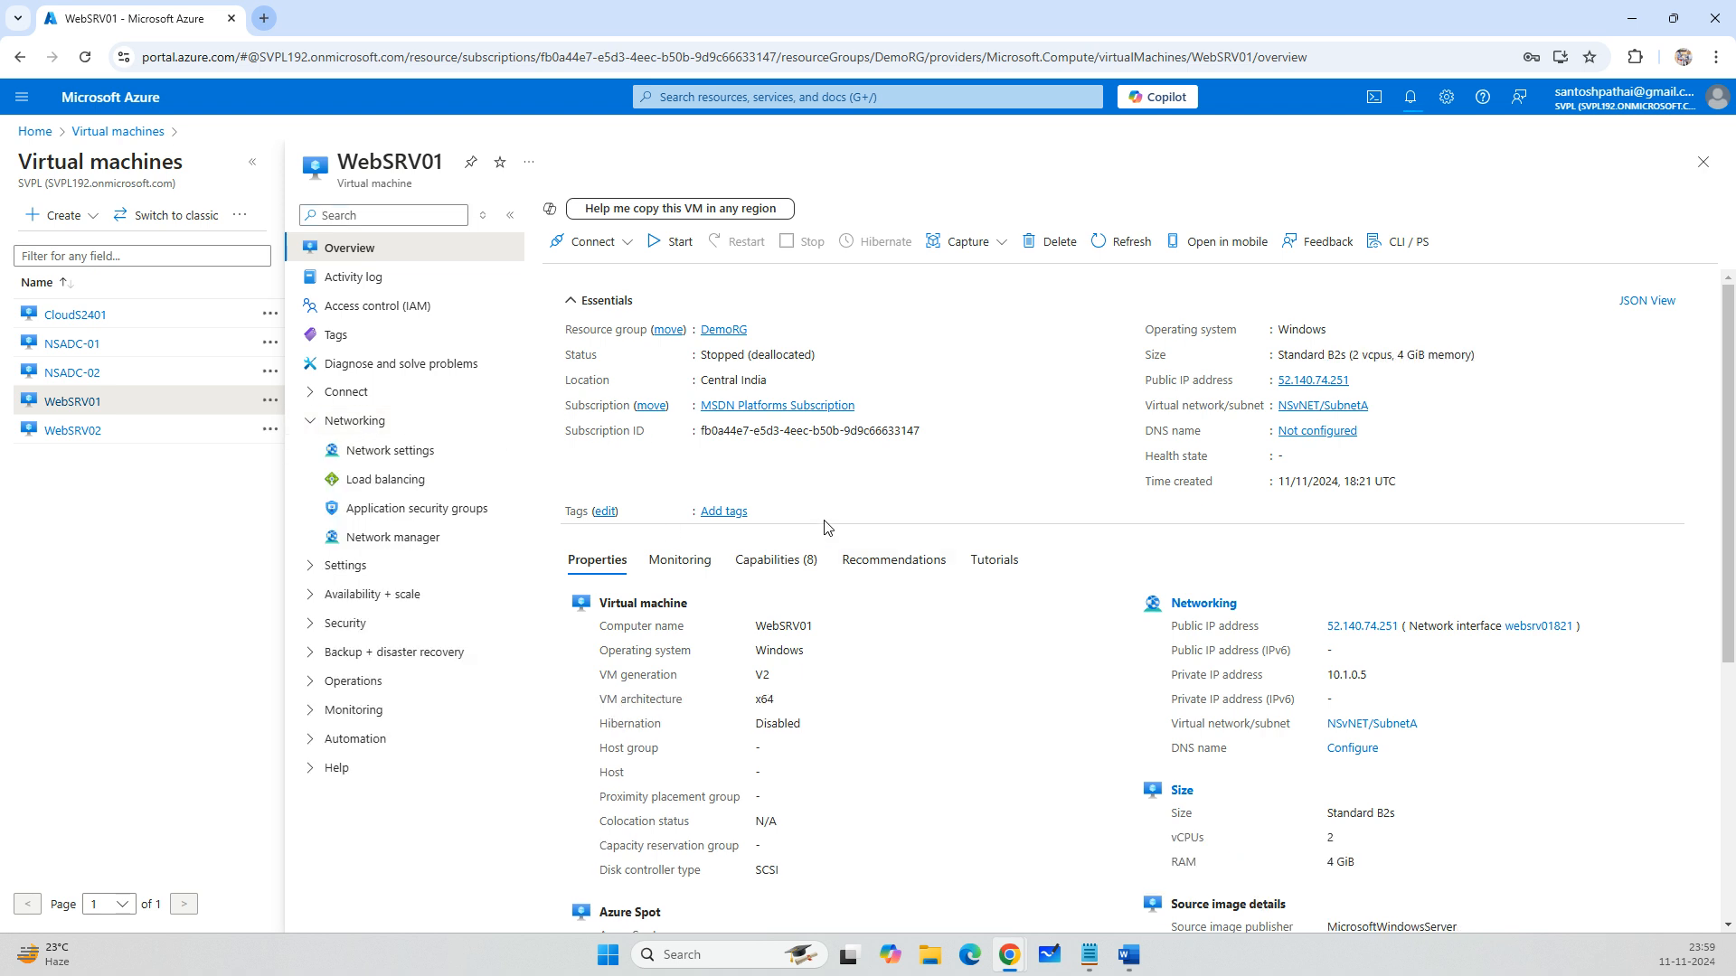
left_click(407, 454)
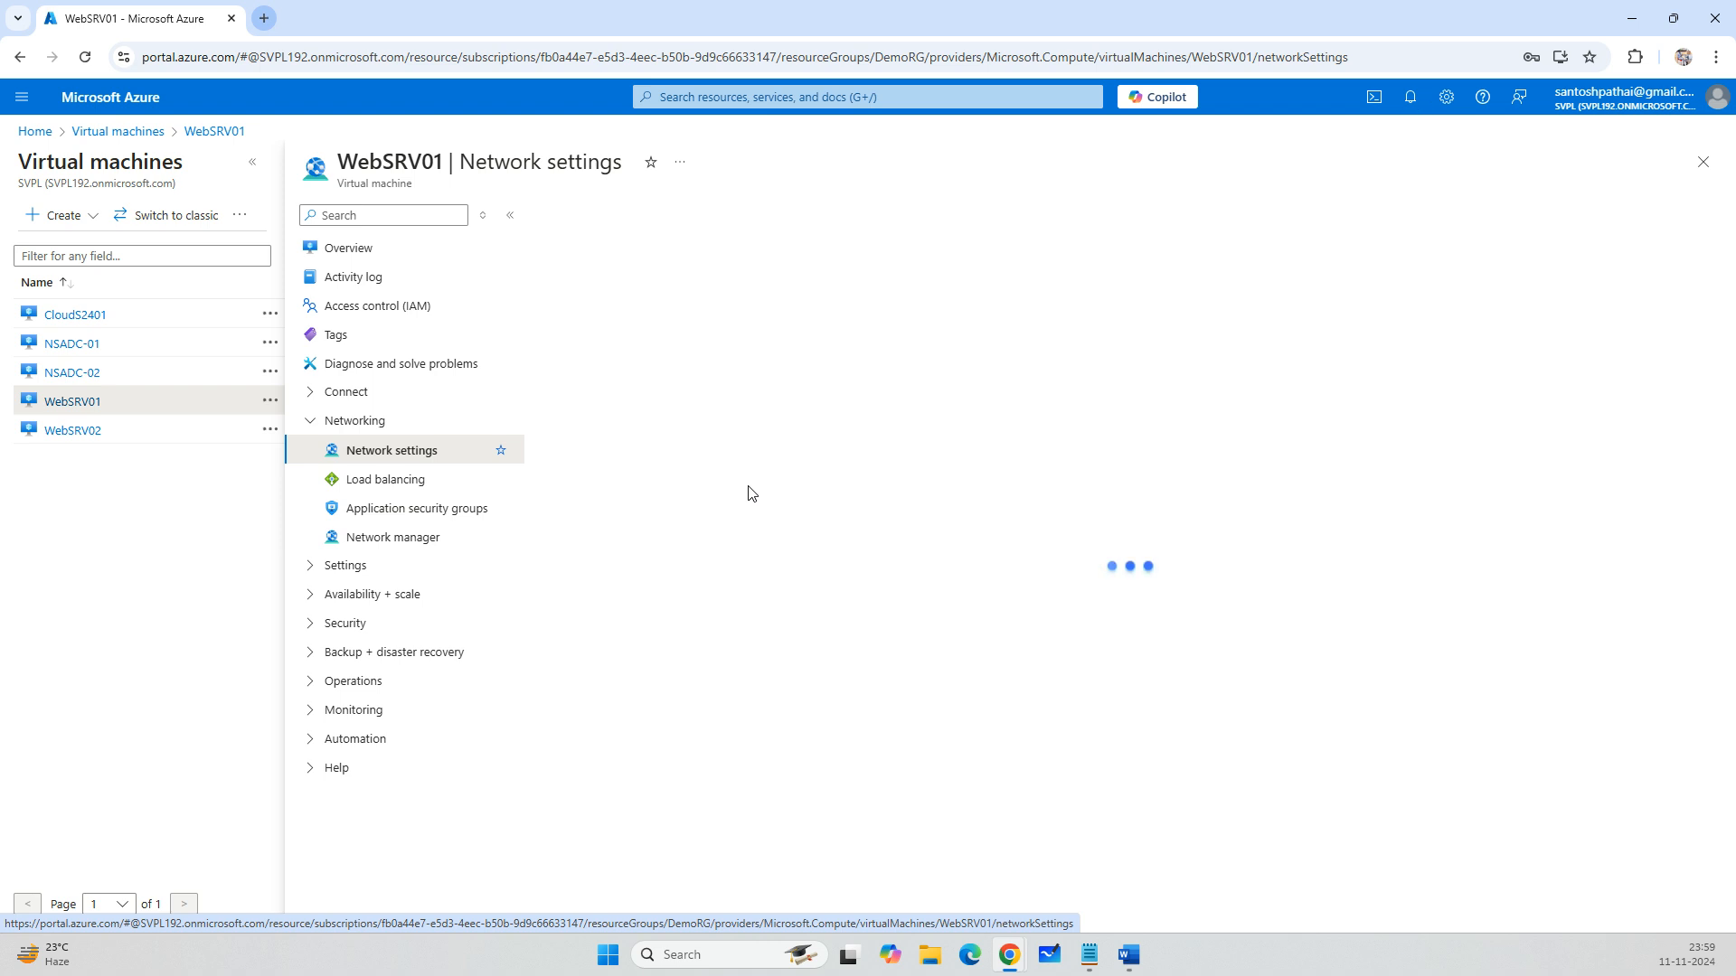
left_click(710, 363)
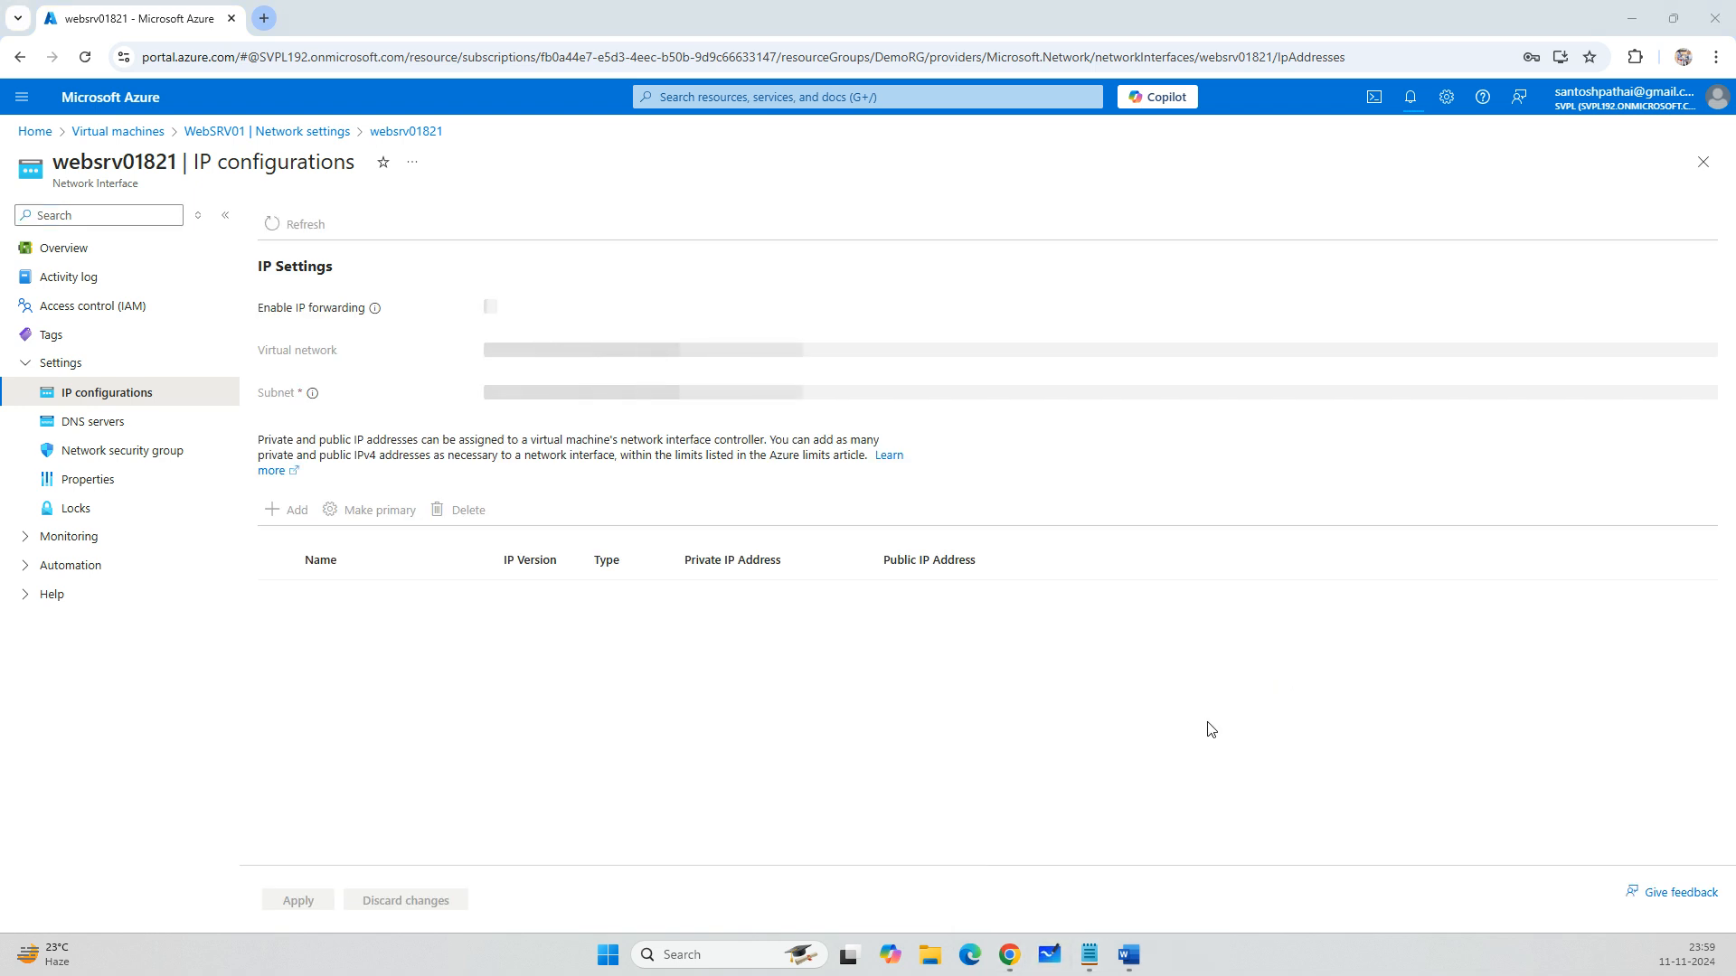
Look up WebSRV01's address in the Notepad IP plan, and open ipconfig1 of its network interface for editing.
mouse_move(1089, 955)
left_click(1114, 913)
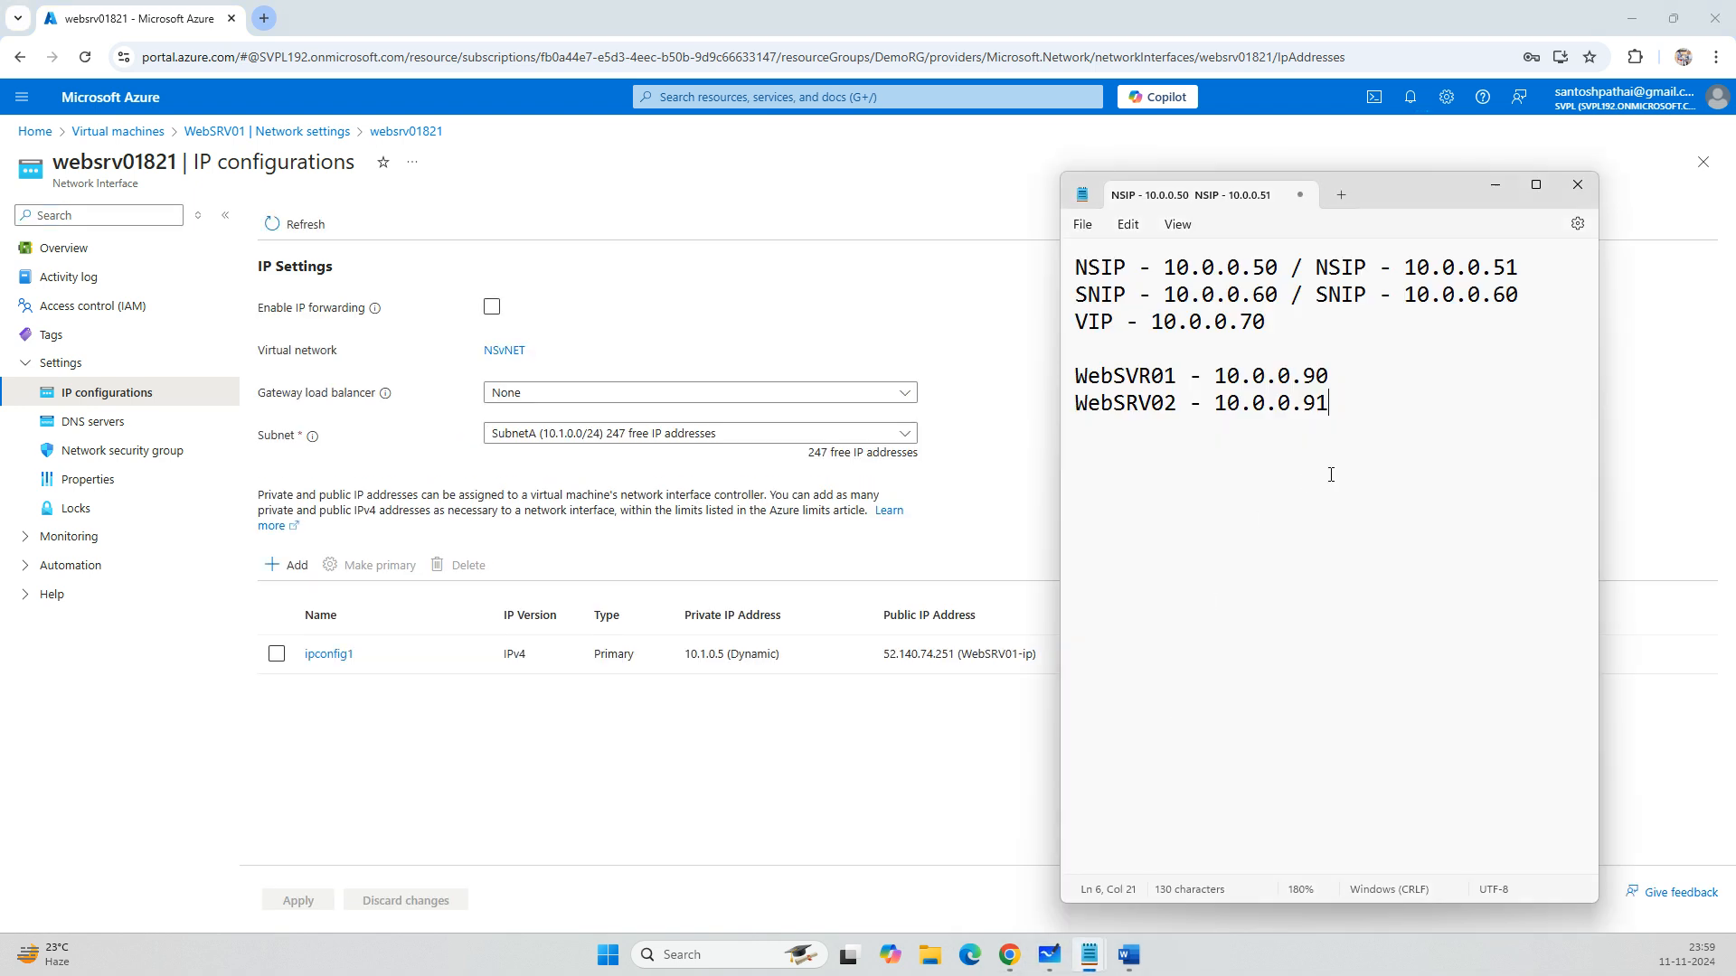
left_click_drag(1214, 375, 1331, 380)
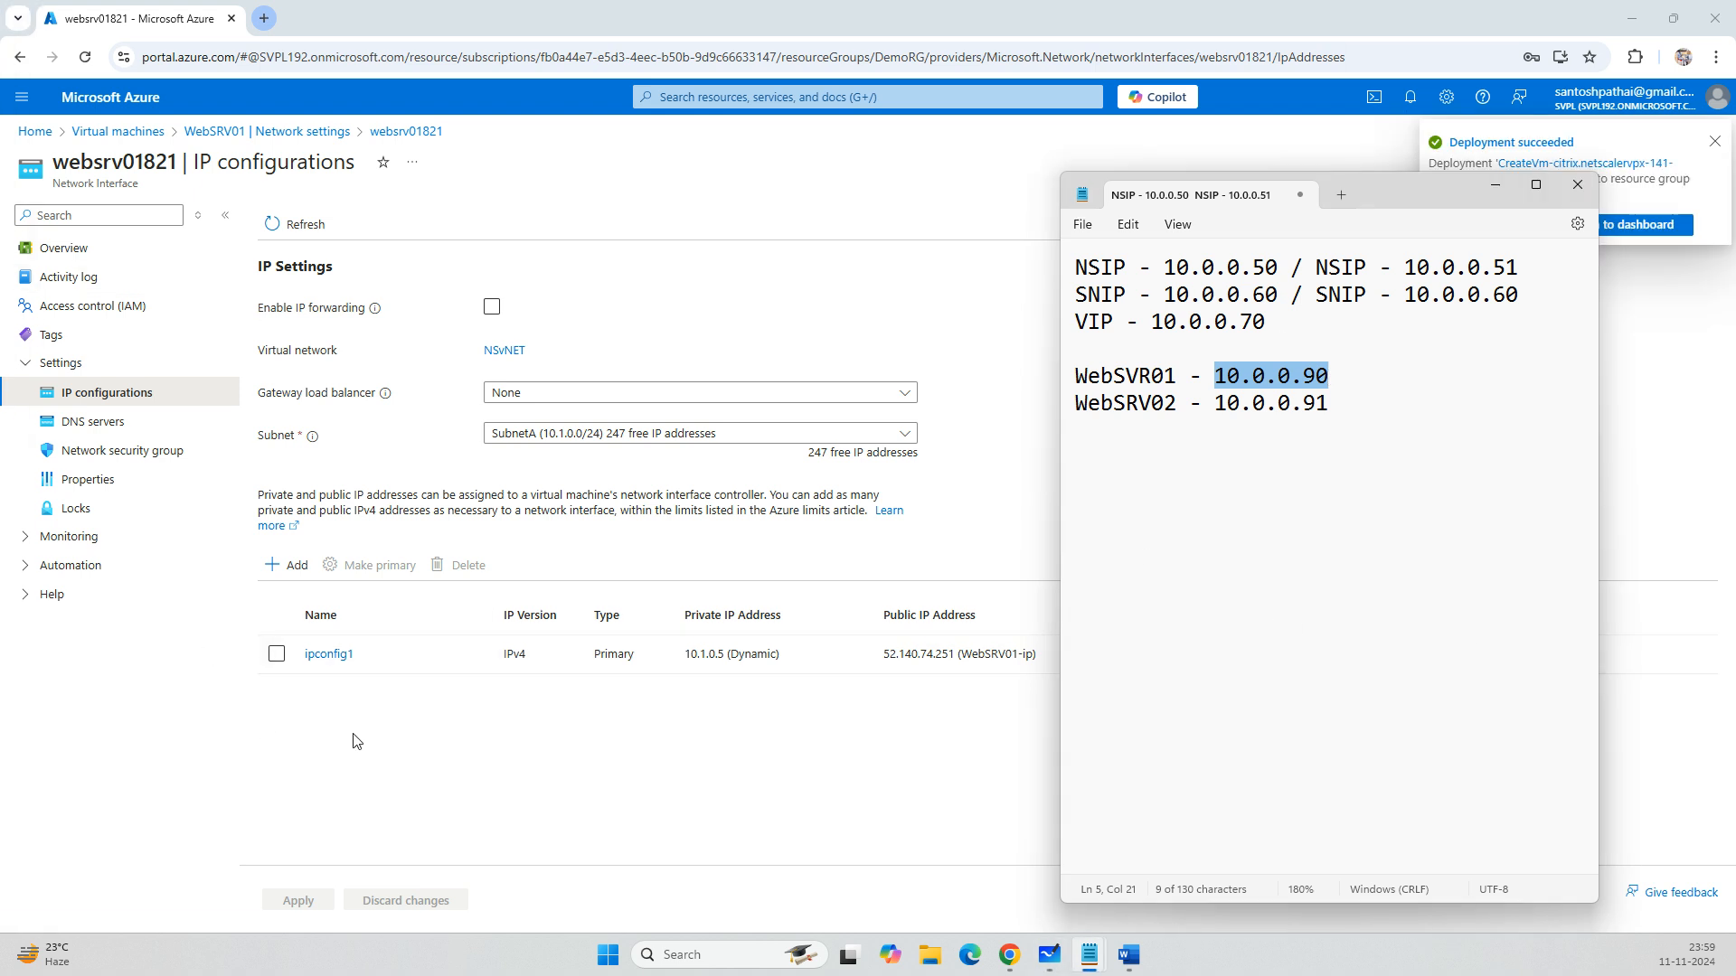
left_click(328, 654)
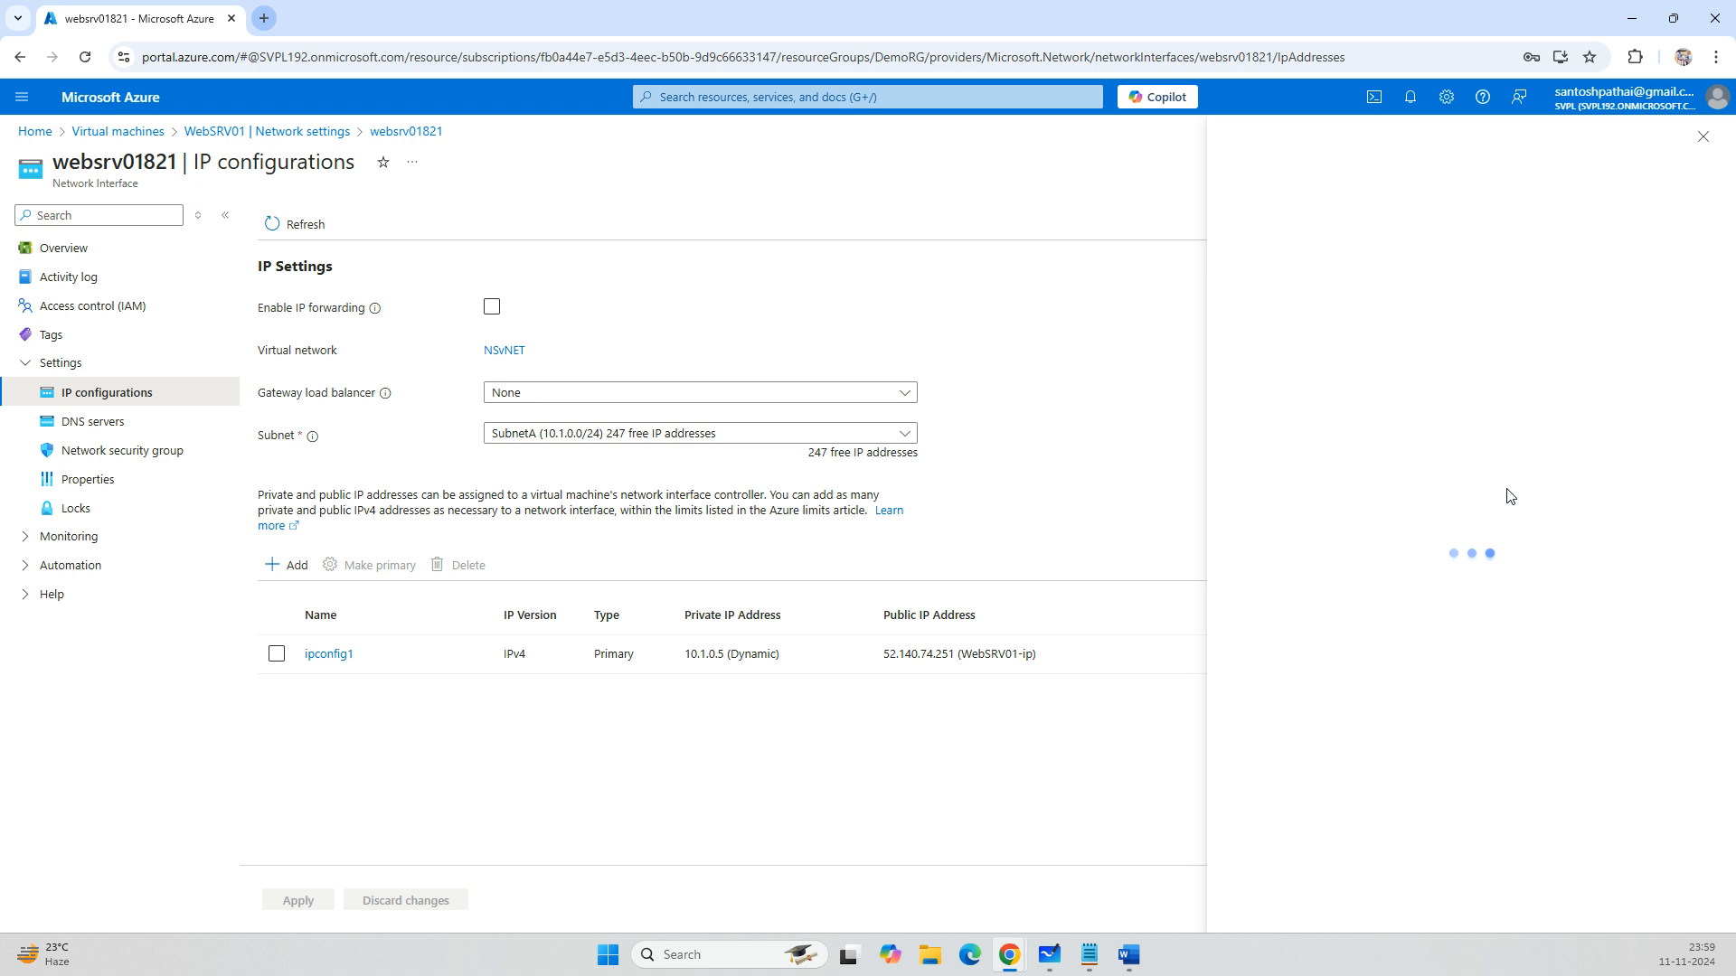
Update the web server addresses in the Notepad IP plan to 10.1.0.90 for the first and 10.1.0.91 for WebSRV02.
mouse_move(1090, 951)
left_click(1121, 904)
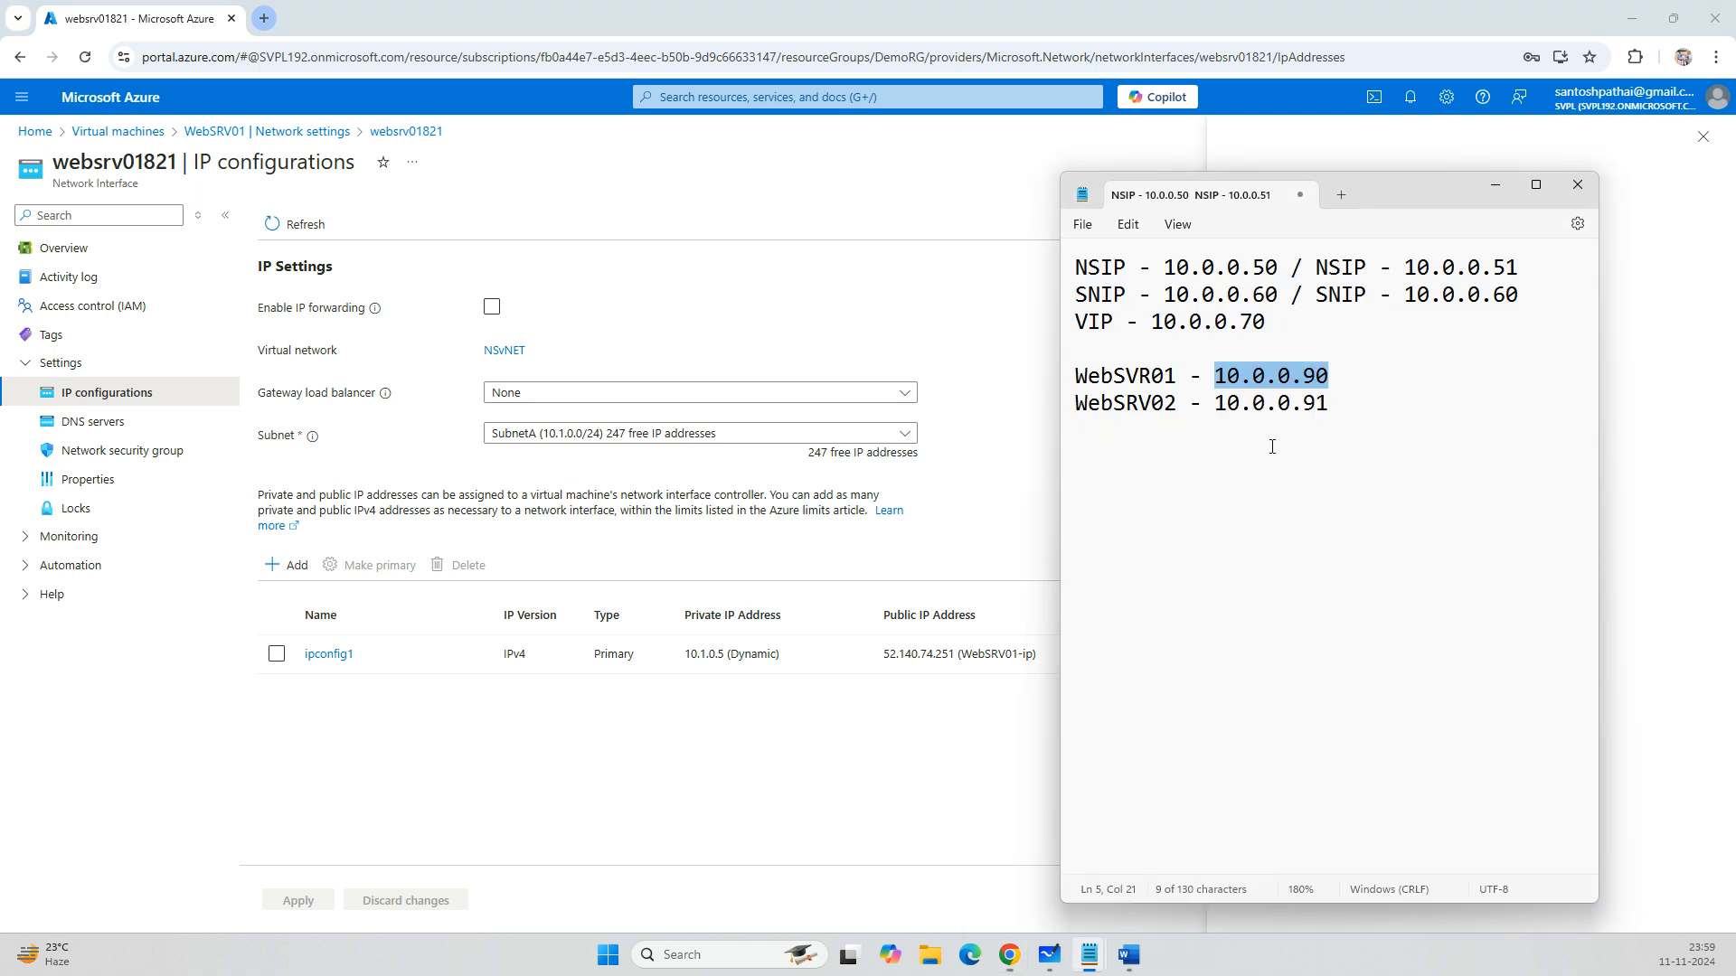
left_click(1266, 384)
key("BackSpace")
type("1")
key("Down")
key("BackSpace")
type("1")
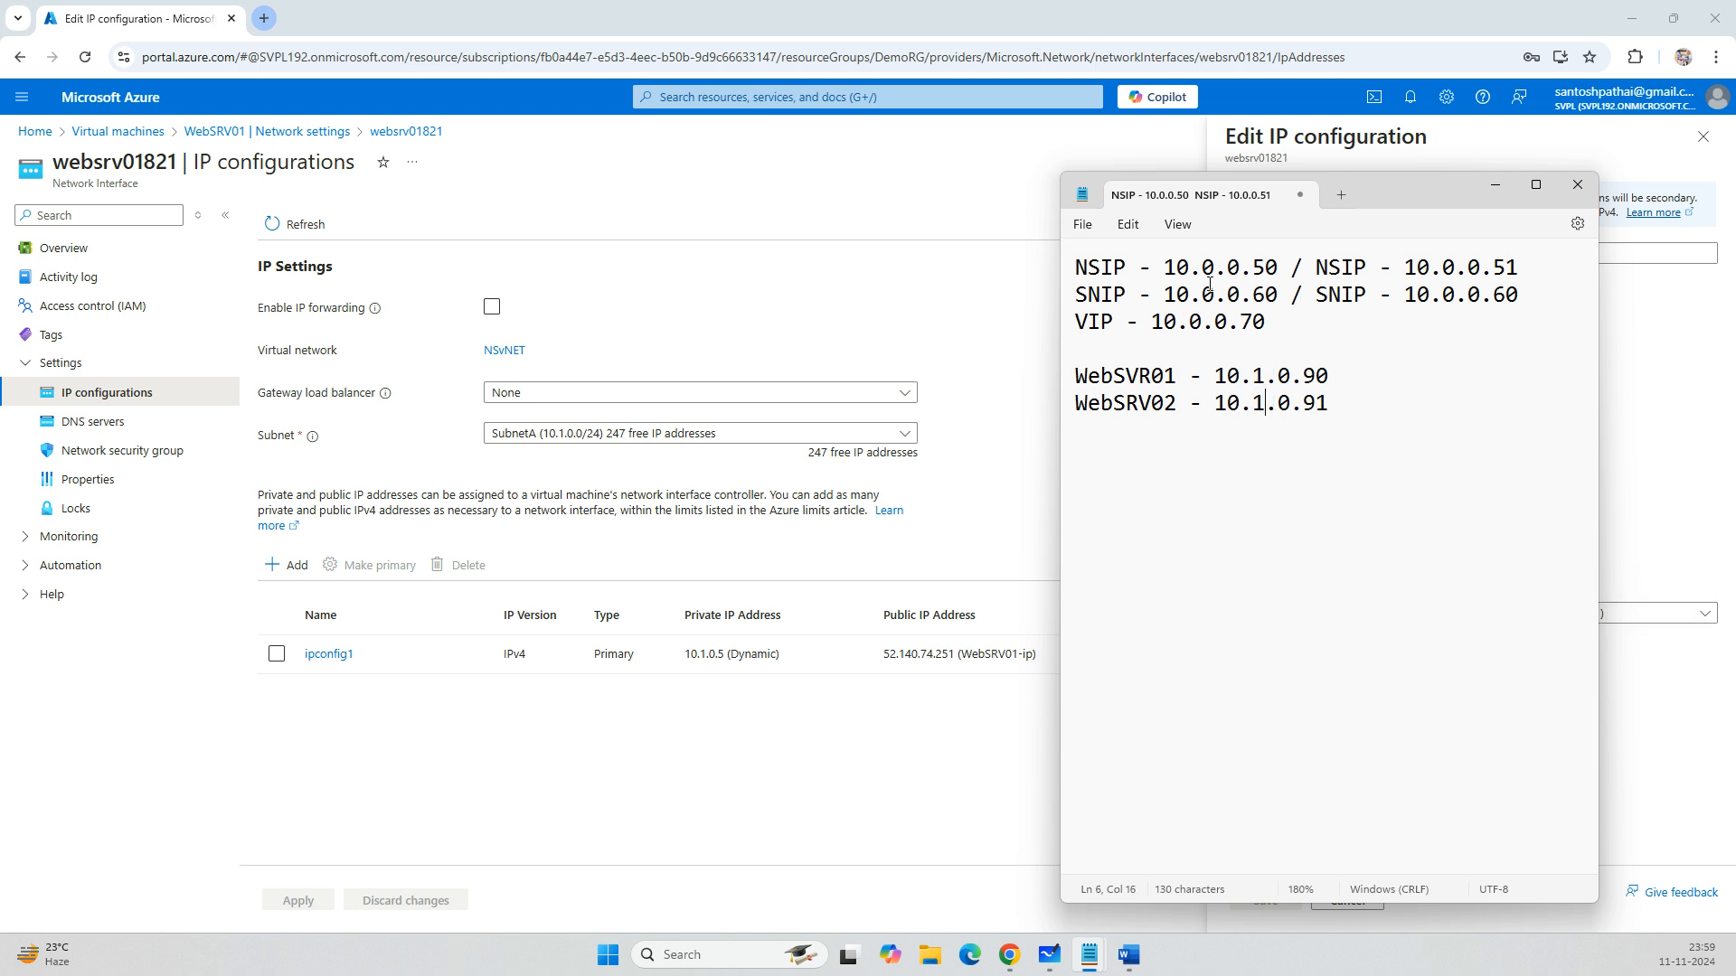
Change the plan's NSIP addresses to 10.1.0.50 and 10.1.0.51, both SNIPs to 10.1.0.60 and the VIP to 10.1.0.70, and return to the browser.
key("BackSpace")
type("1")
key("Down")
key("BackSpace")
type("1")
key("BackSpace")
type("1")
key("Down")
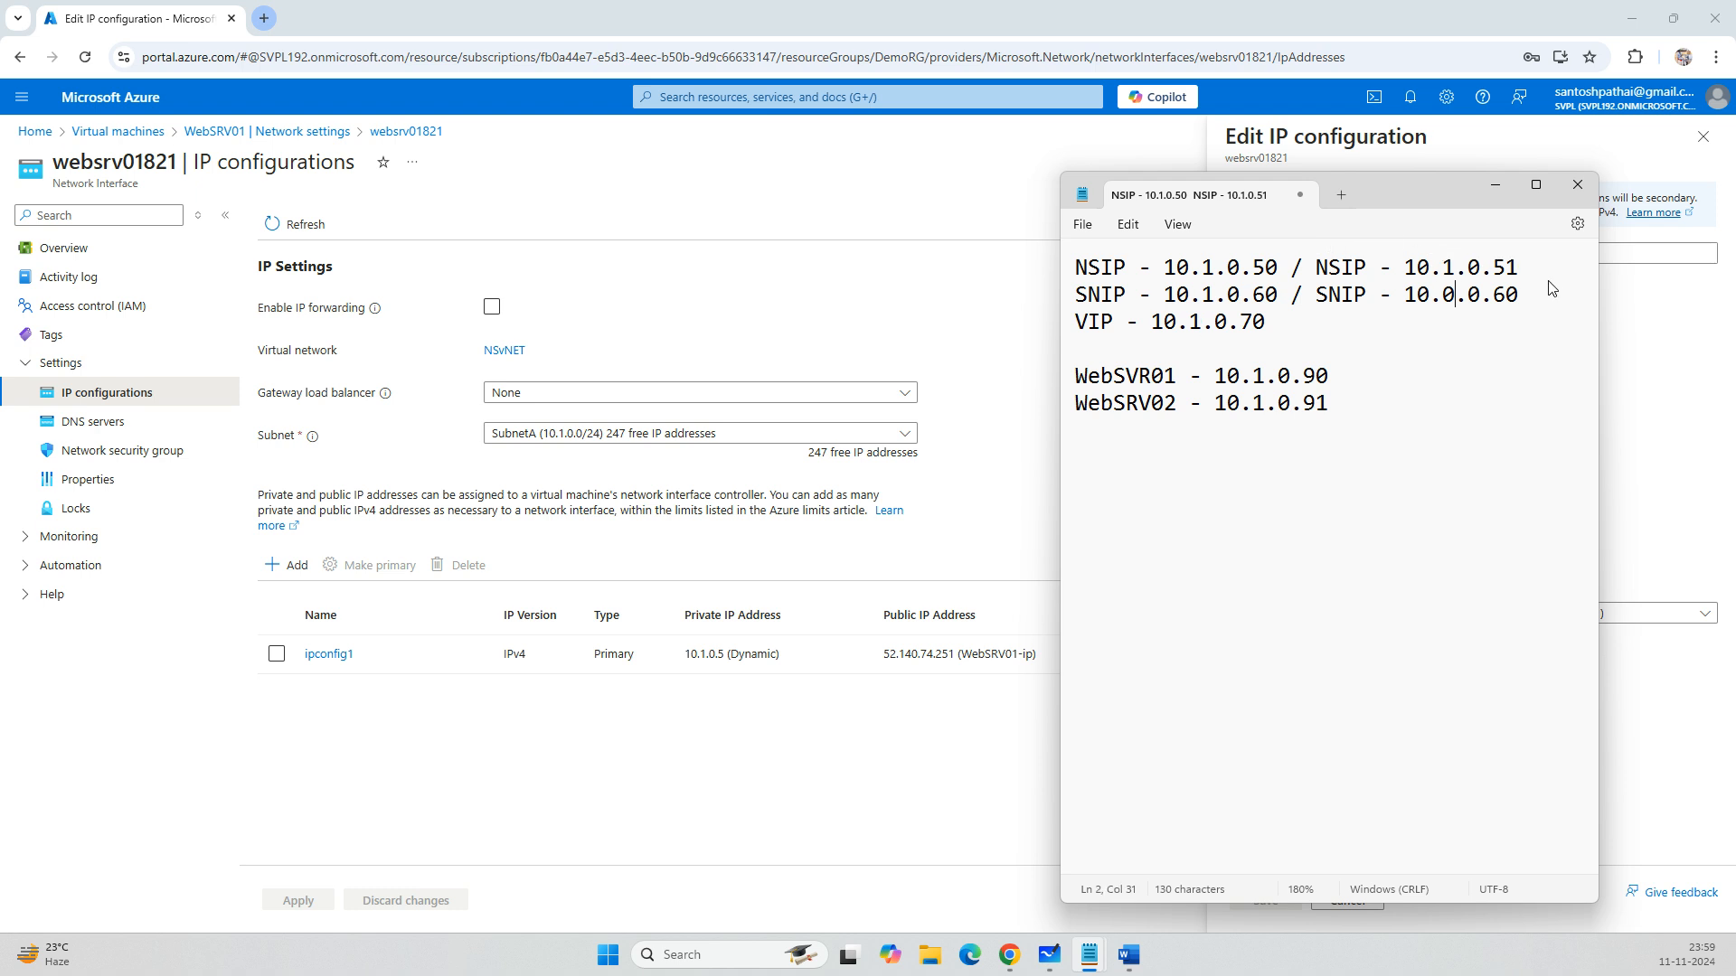
left_click(1429, 26)
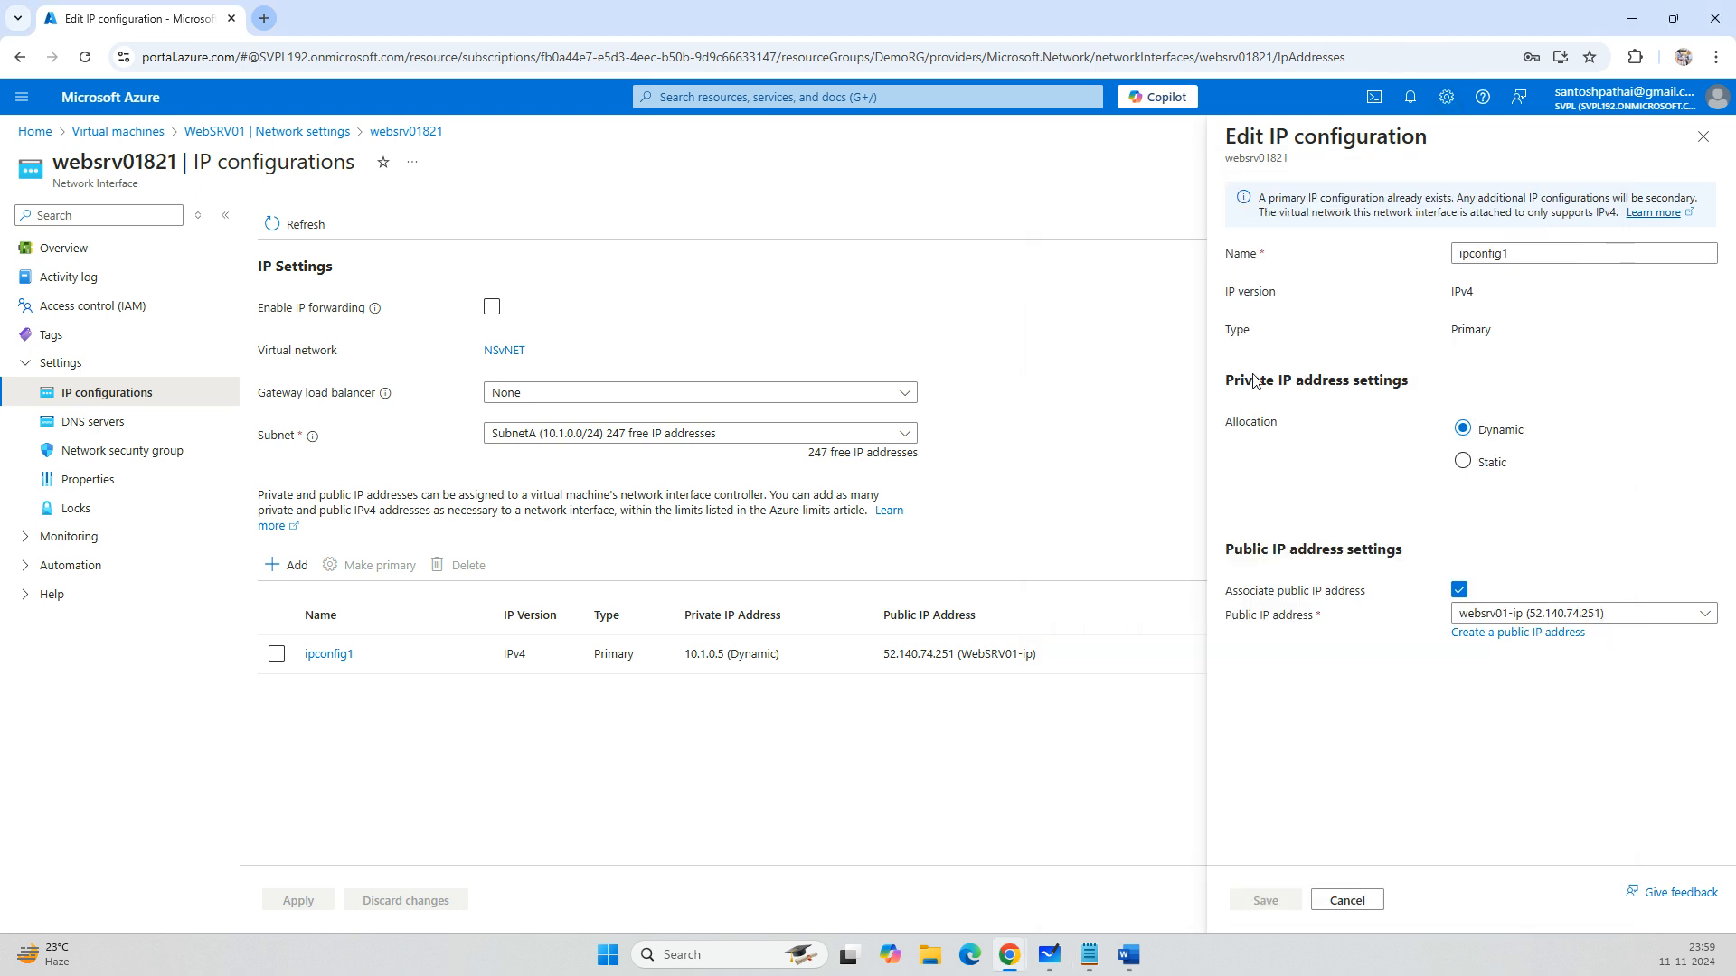
Set WebSRV01's private IP allocation to static with the address 10.1.0.90 copied from the plan, and save the configuration.
left_click(1493, 463)
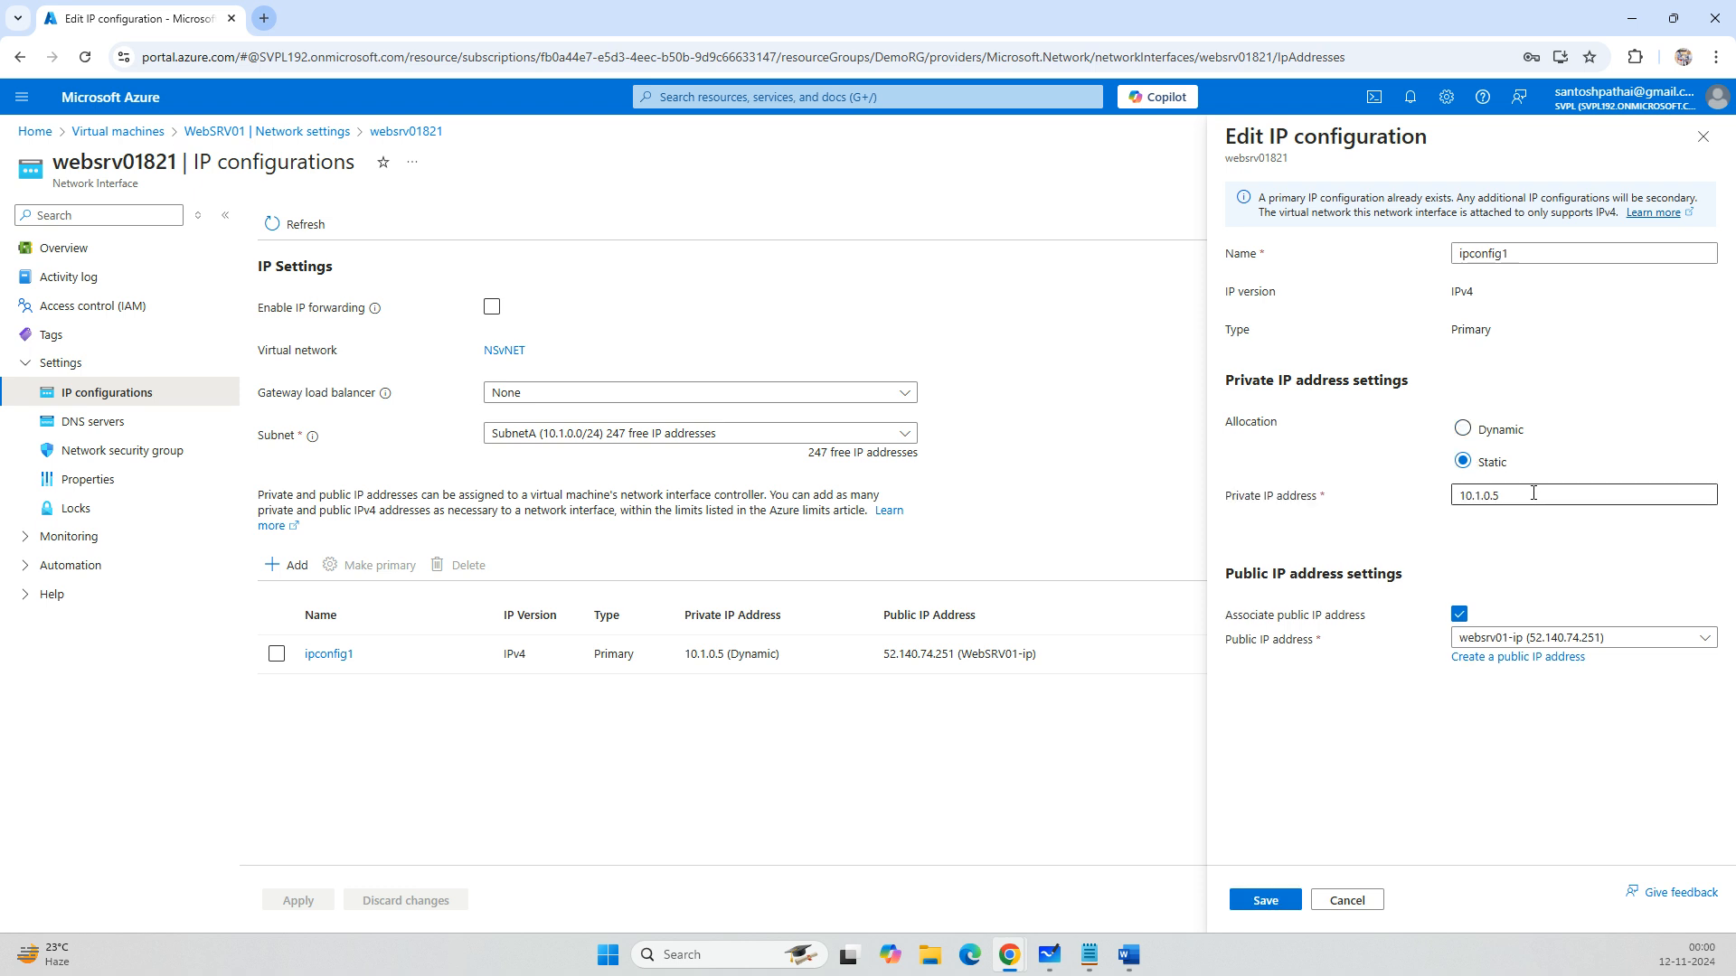
key("alt+Tab")
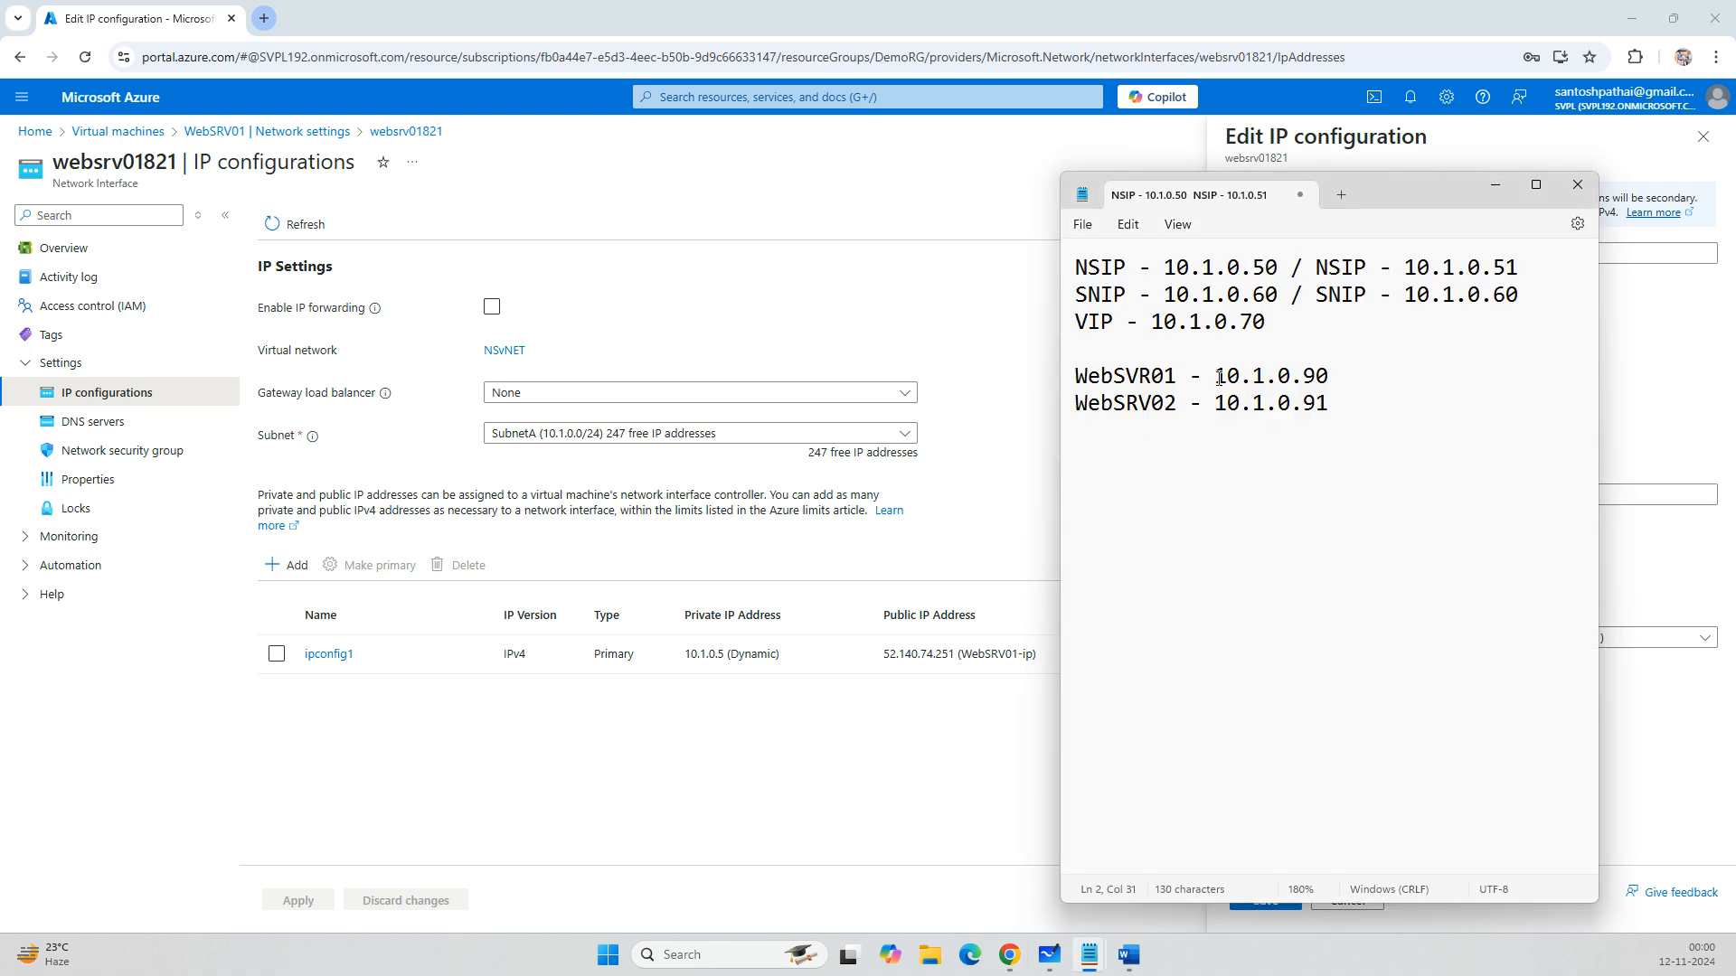
left_click_drag(1219, 378, 1333, 380)
key("ctrl+c")
key("alt+Tab")
left_click_drag(1570, 493, 1359, 495)
key("ctrl+v")
left_click(1286, 902)
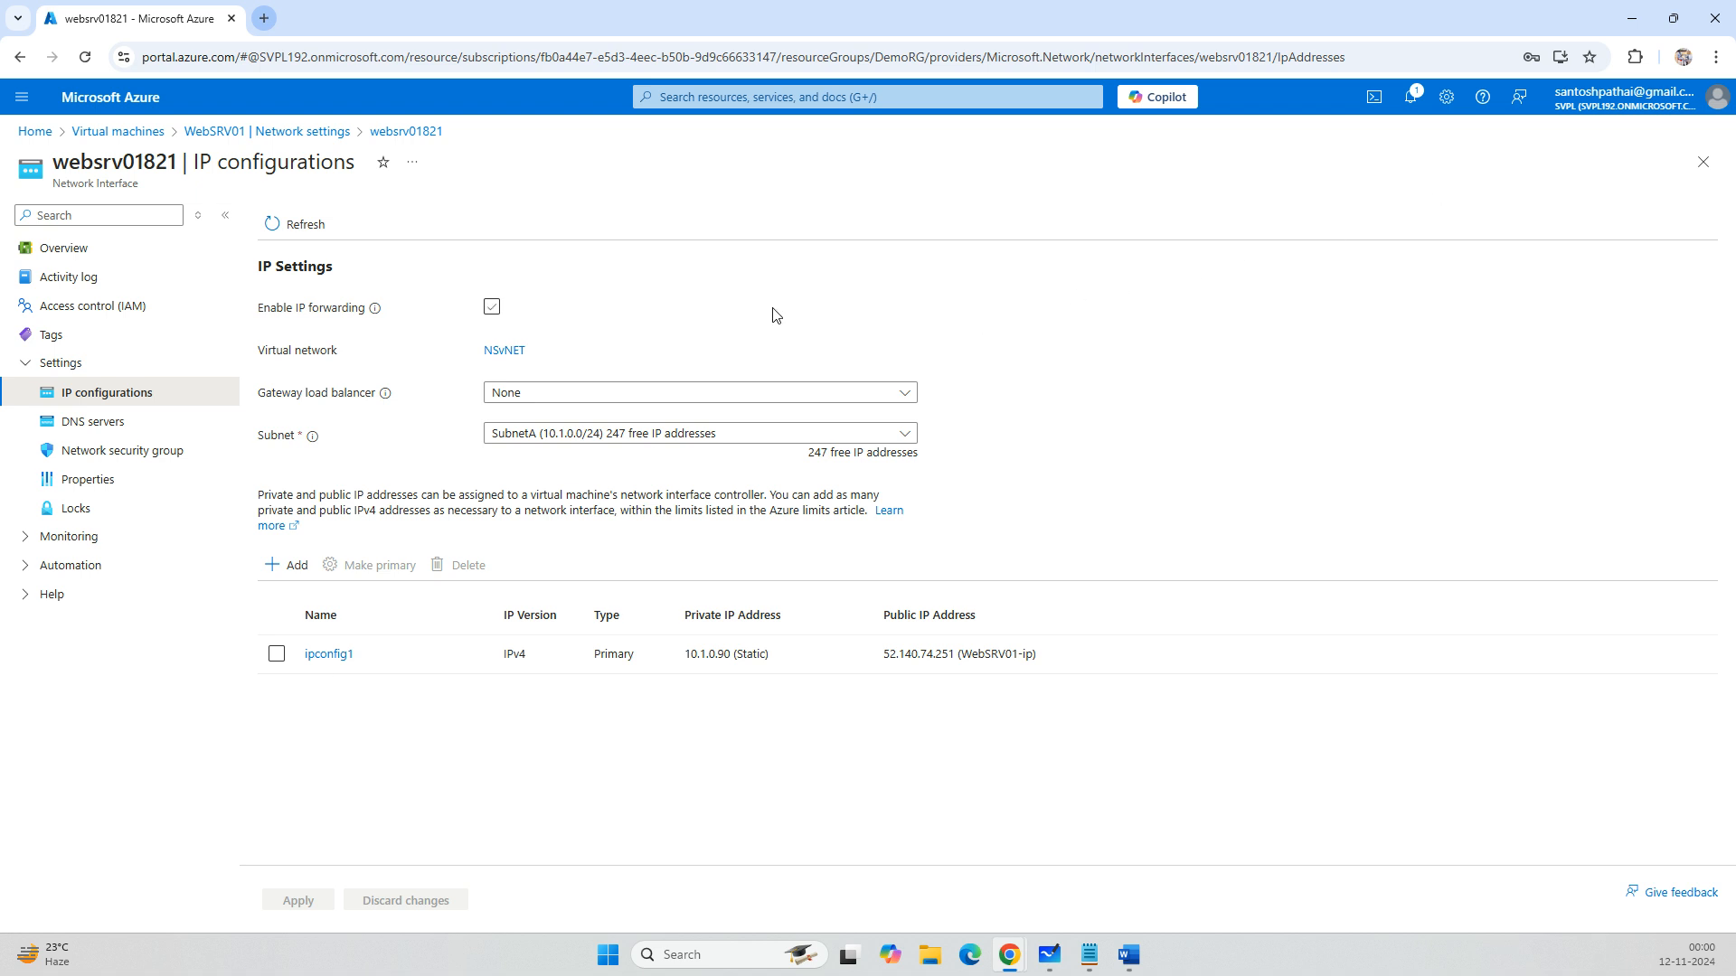
Check the DNS servers of WebSRV01's network interface, and open ipconfig1 of WebSRV02's network interface for editing.
left_click(113, 422)
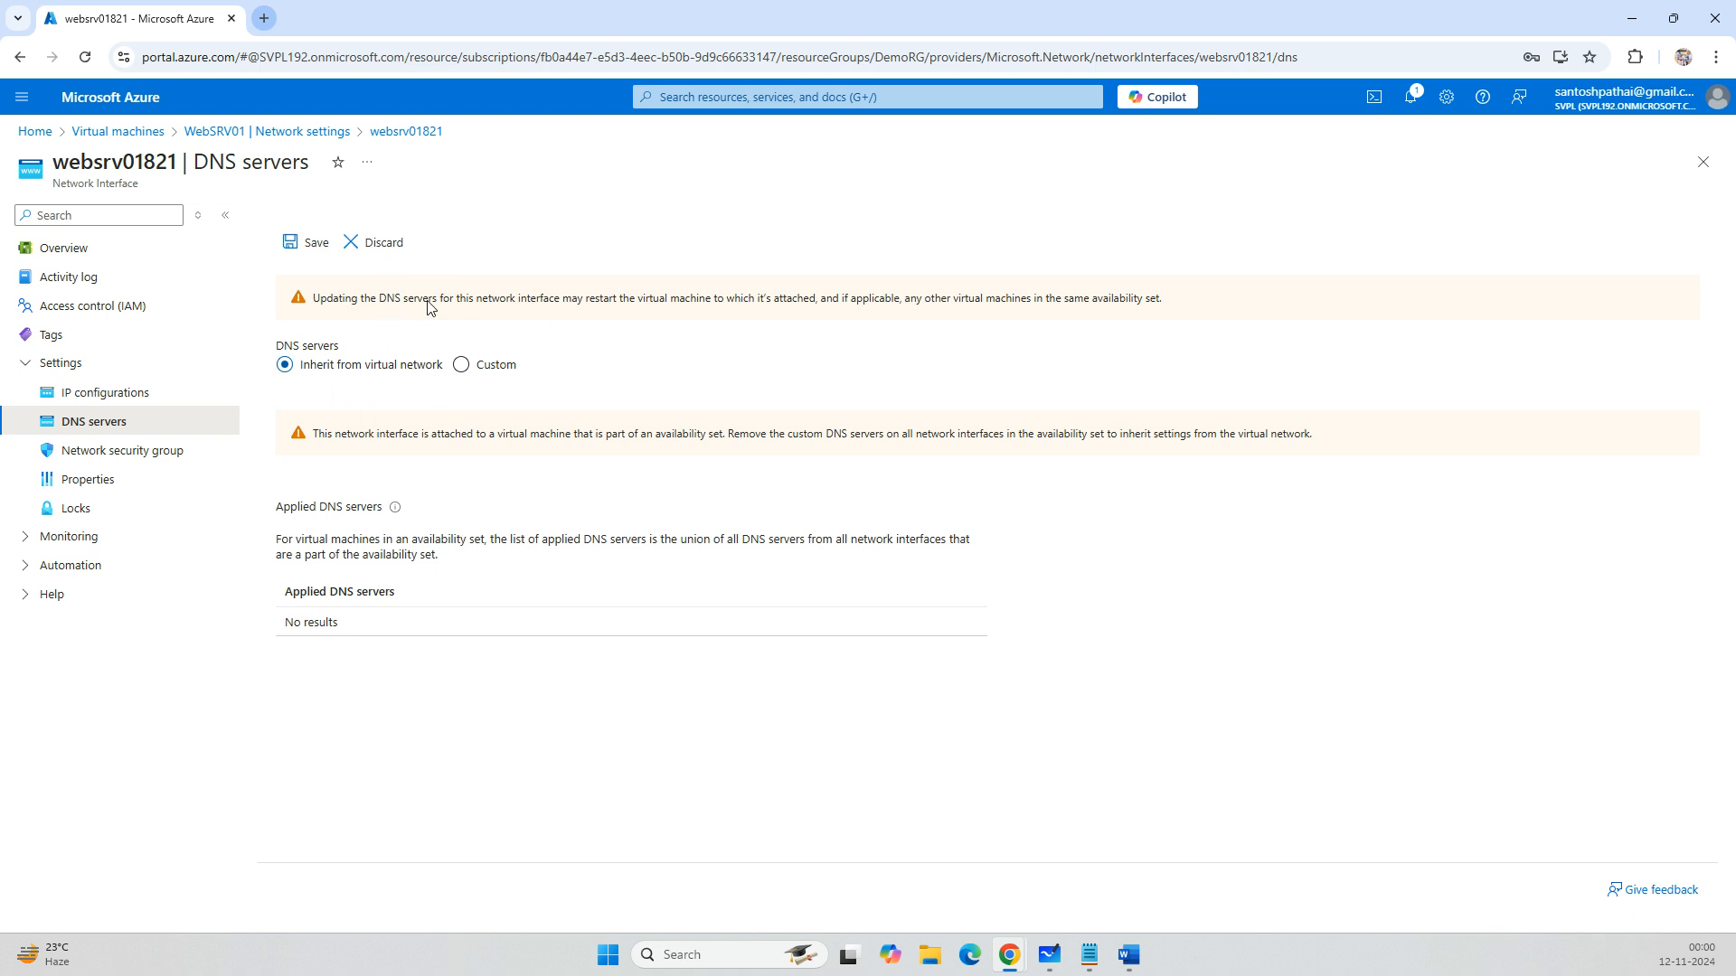
left_click(1703, 162)
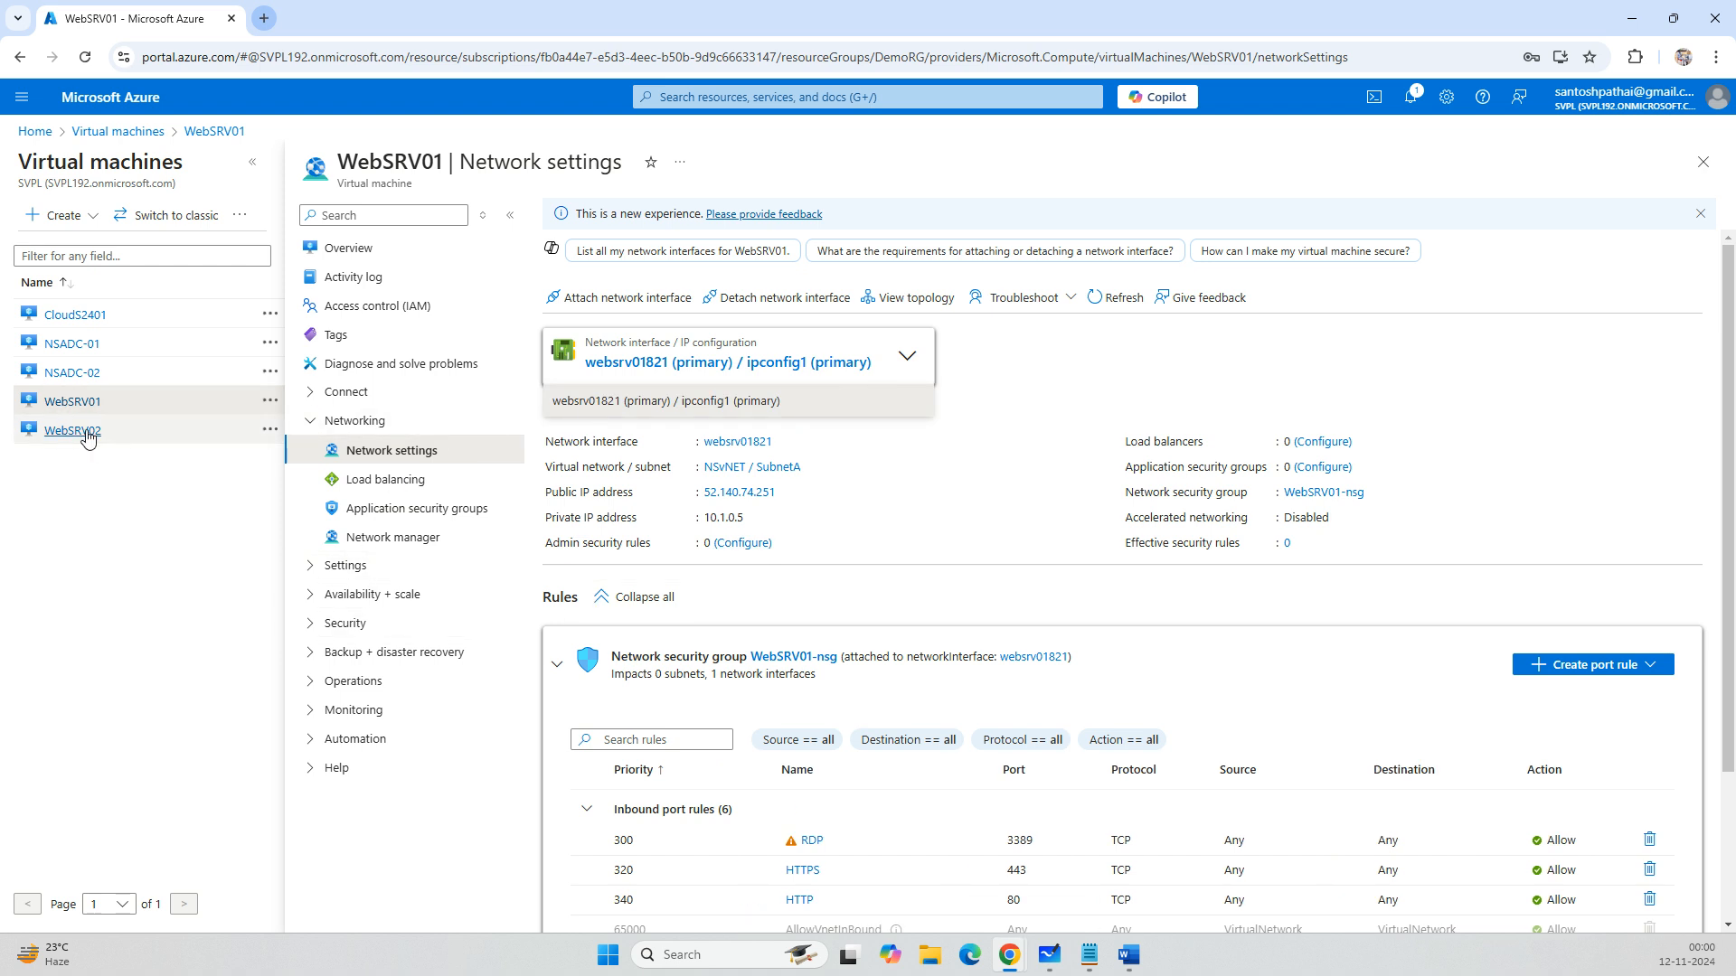
left_click(82, 432)
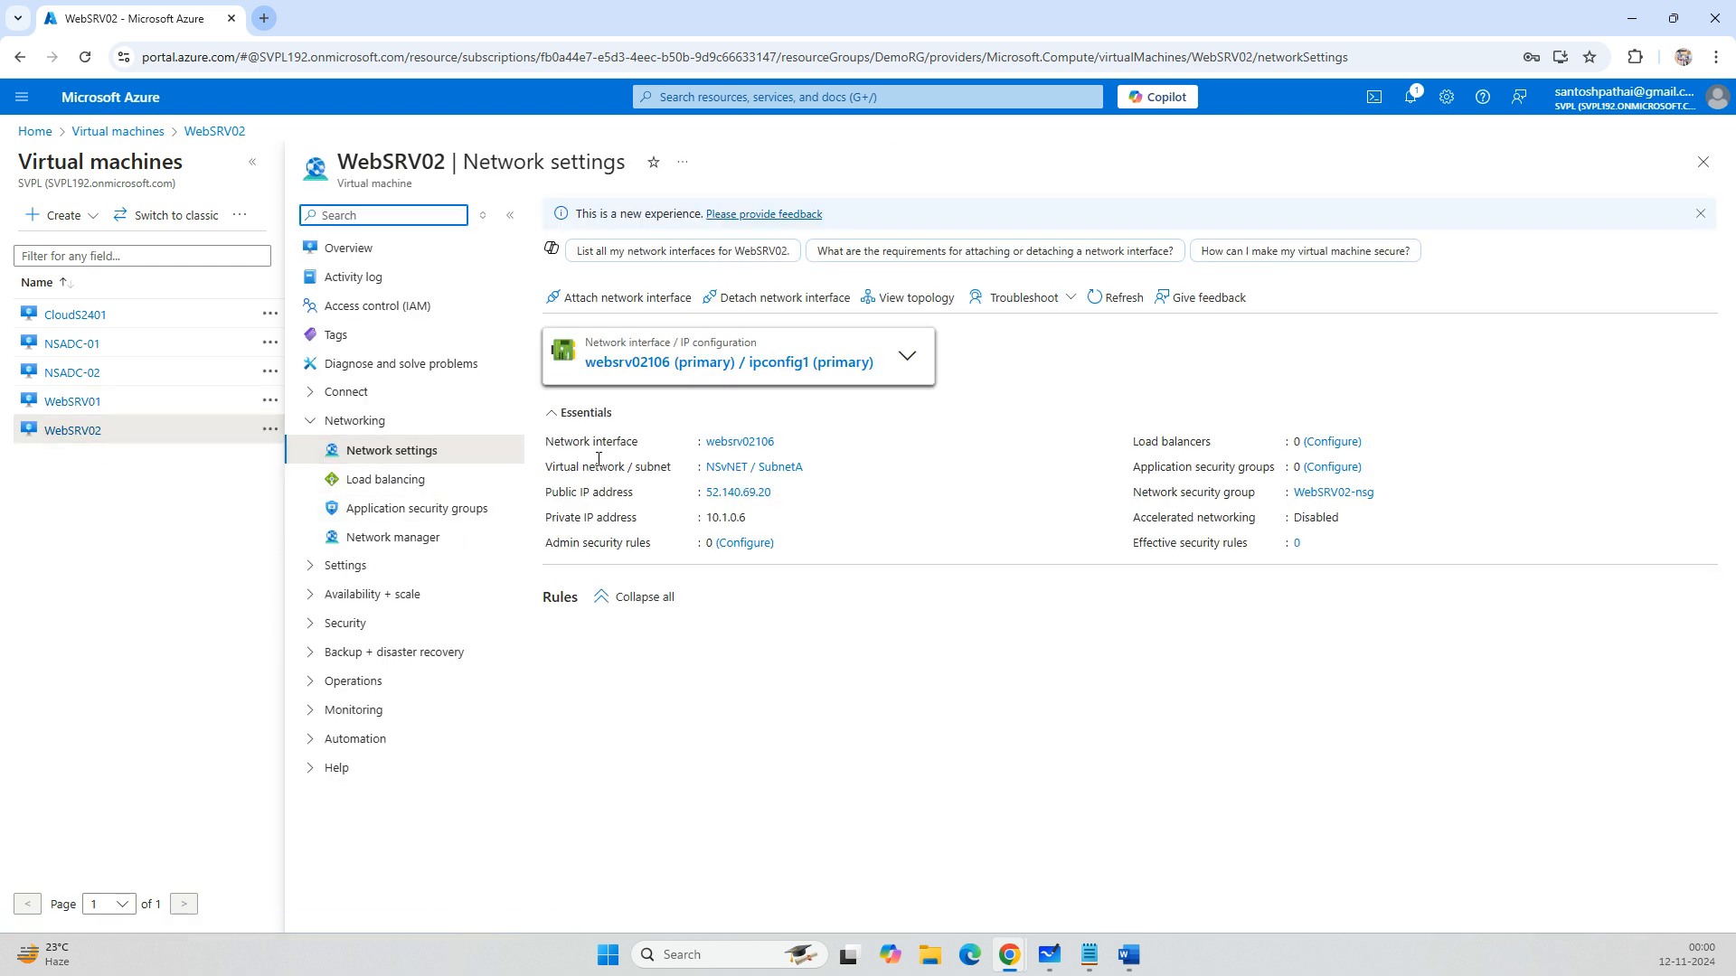
left_click(639, 364)
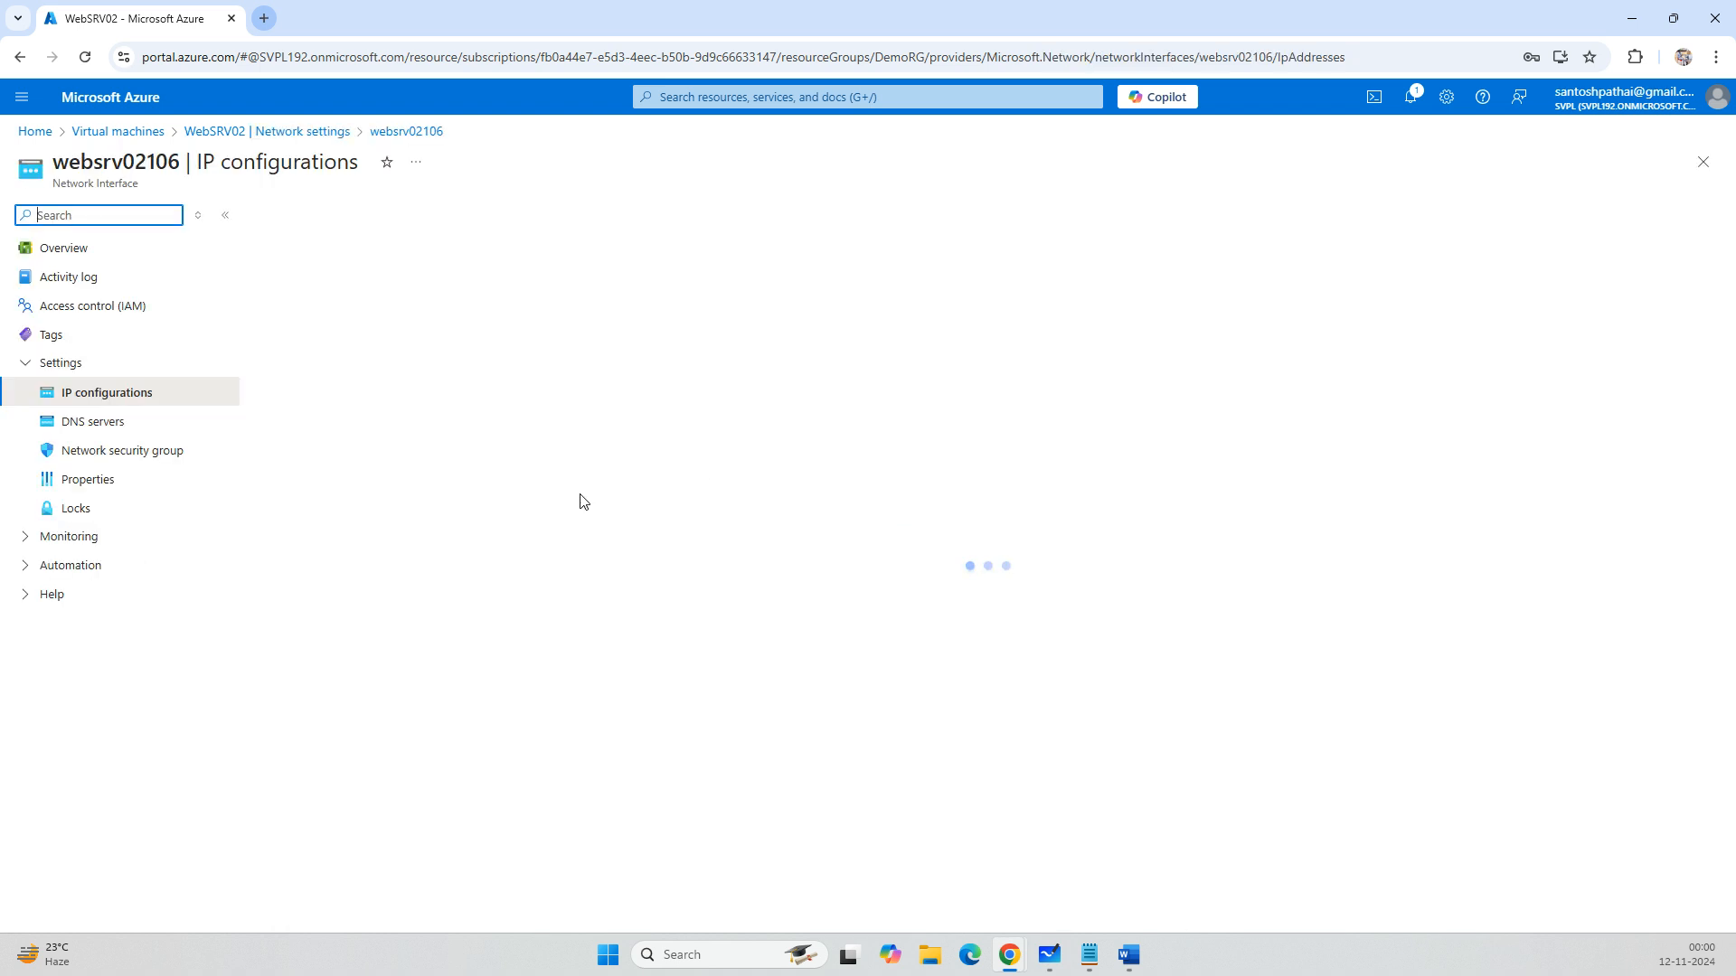
left_click(333, 654)
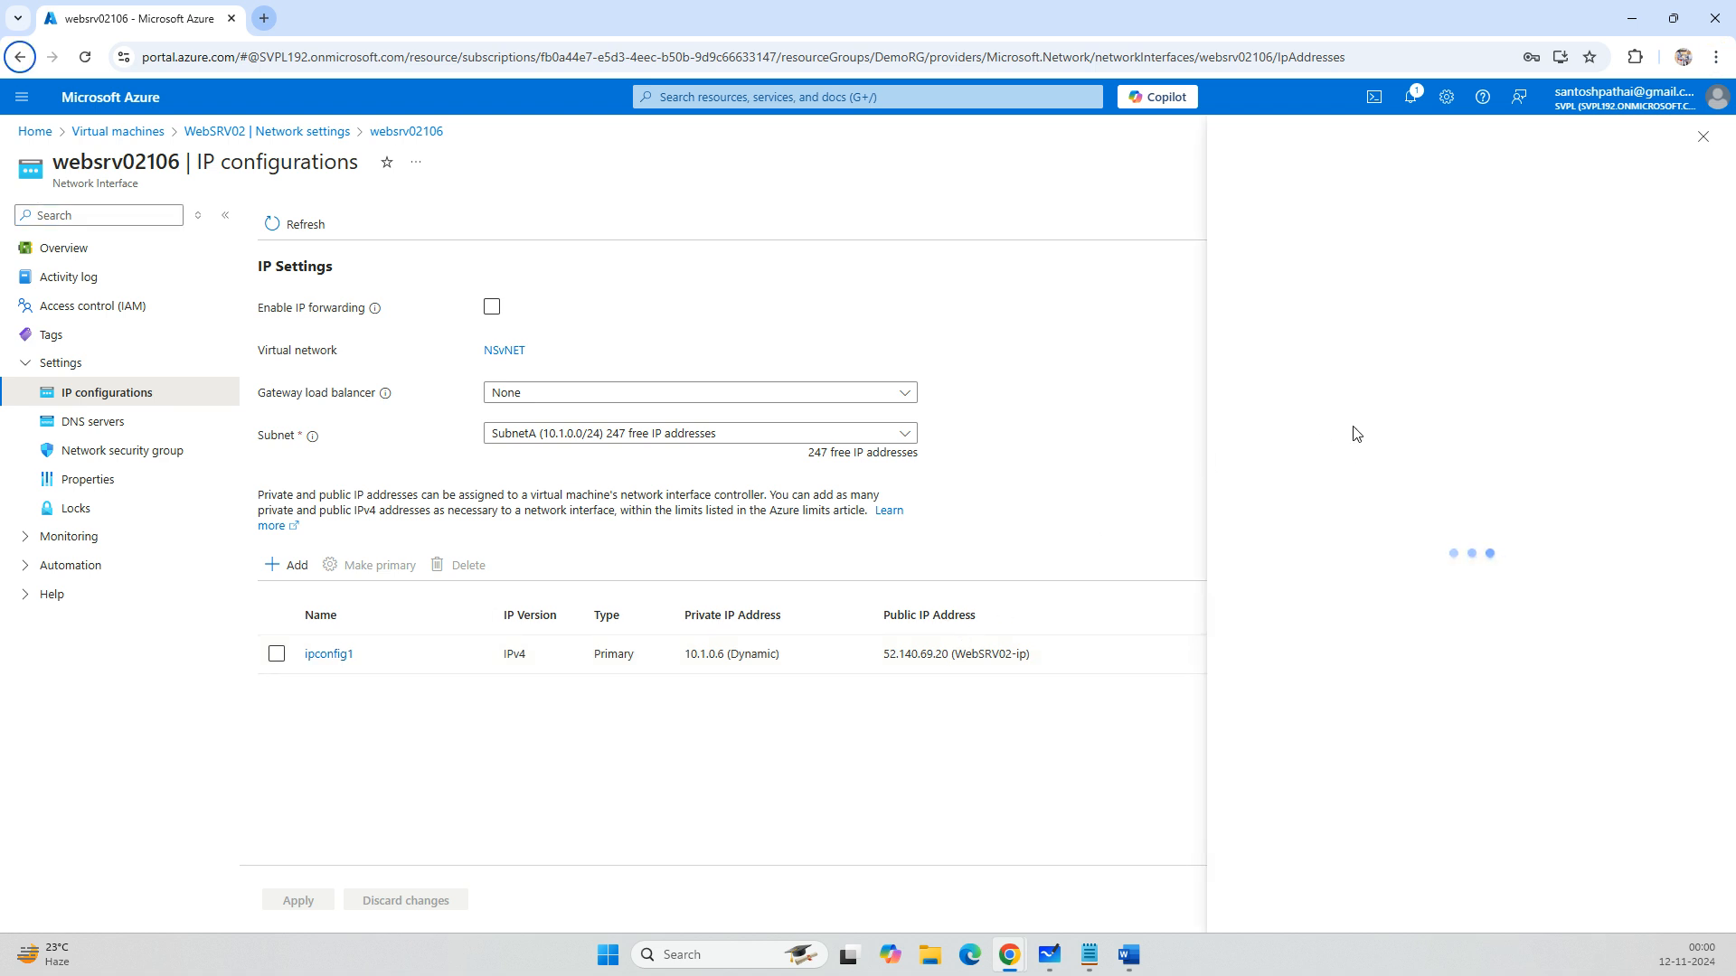
Make WebSRV02's private IP address static at 10.1.0.91, copied from the Notepad plan, and save the configuration.
mouse_move(1088, 954)
left_click(1170, 883)
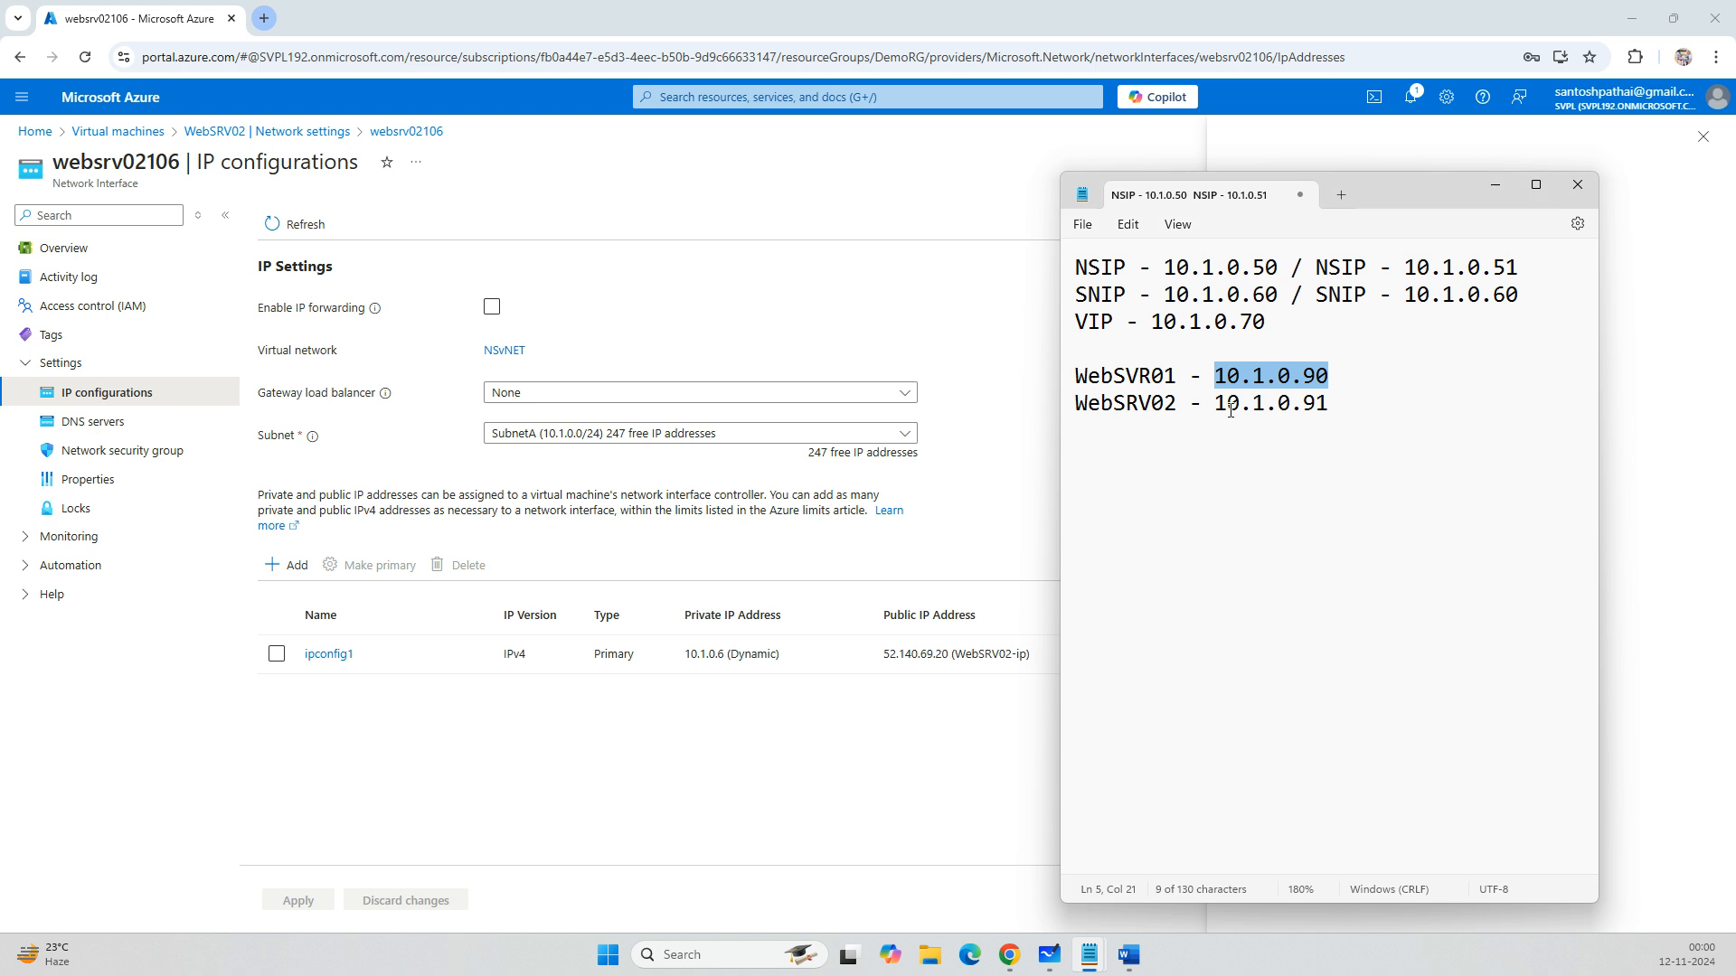
left_click_drag(1217, 407, 1329, 407)
key("ctrl+c")
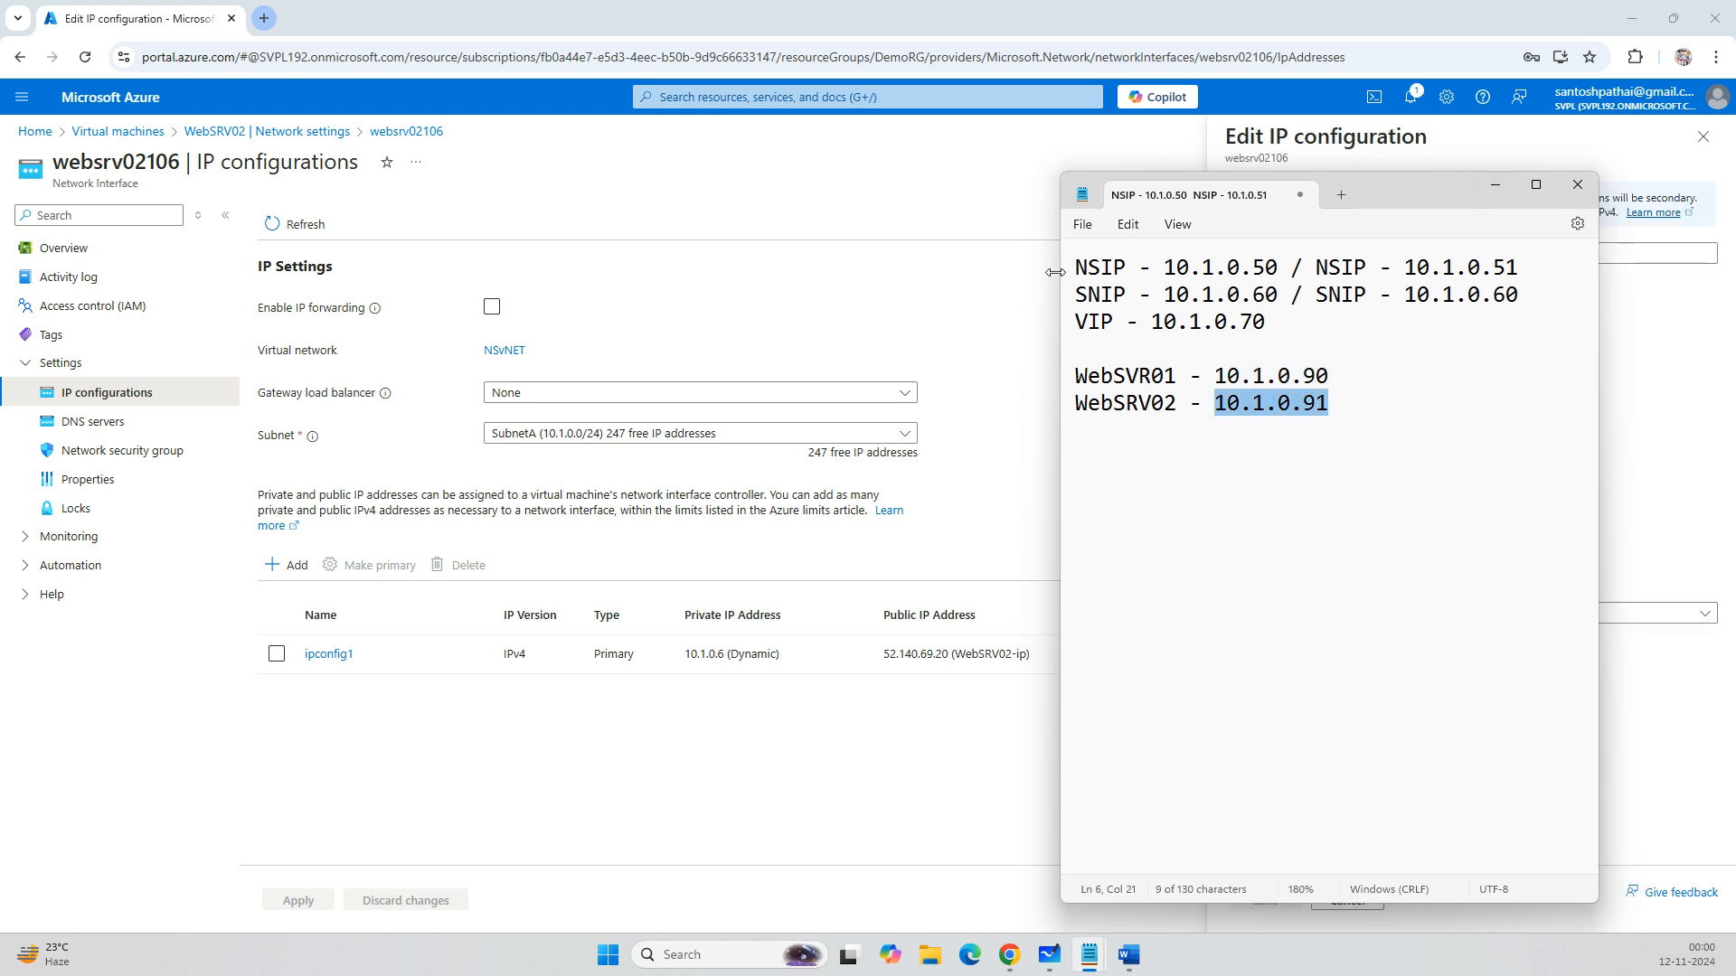
left_click(974, 224)
left_click(1463, 463)
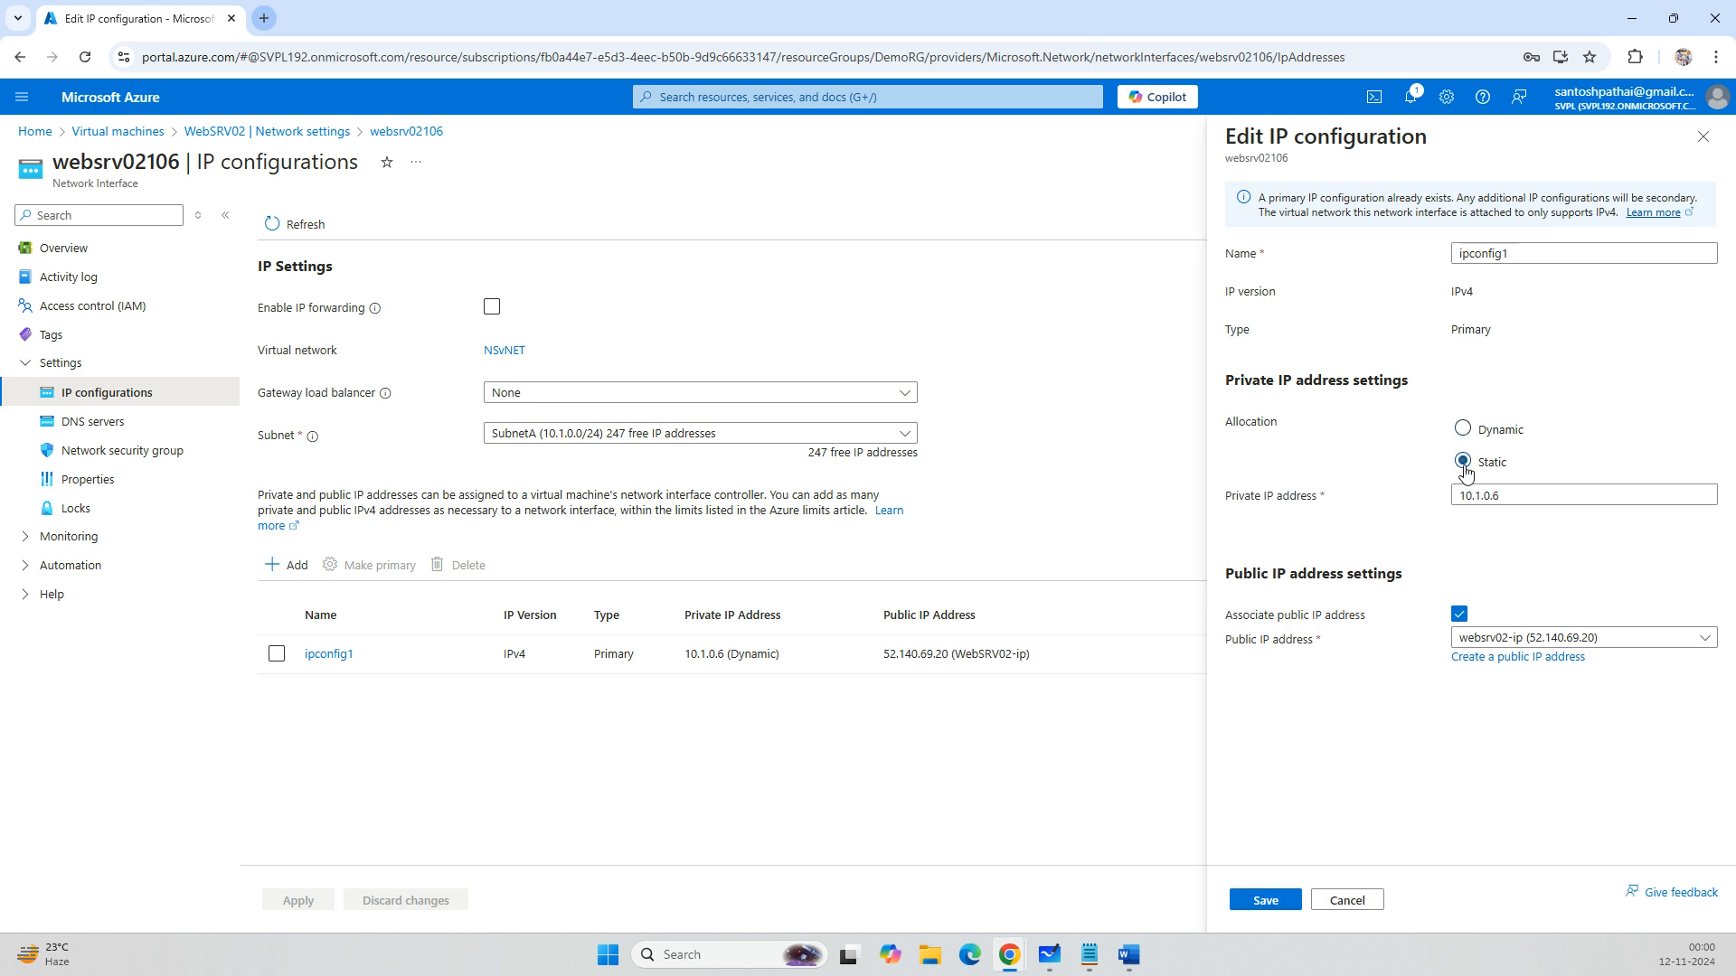
left_click_drag(1521, 497, 1426, 495)
key("ctrl+v")
key("ctrl+f")
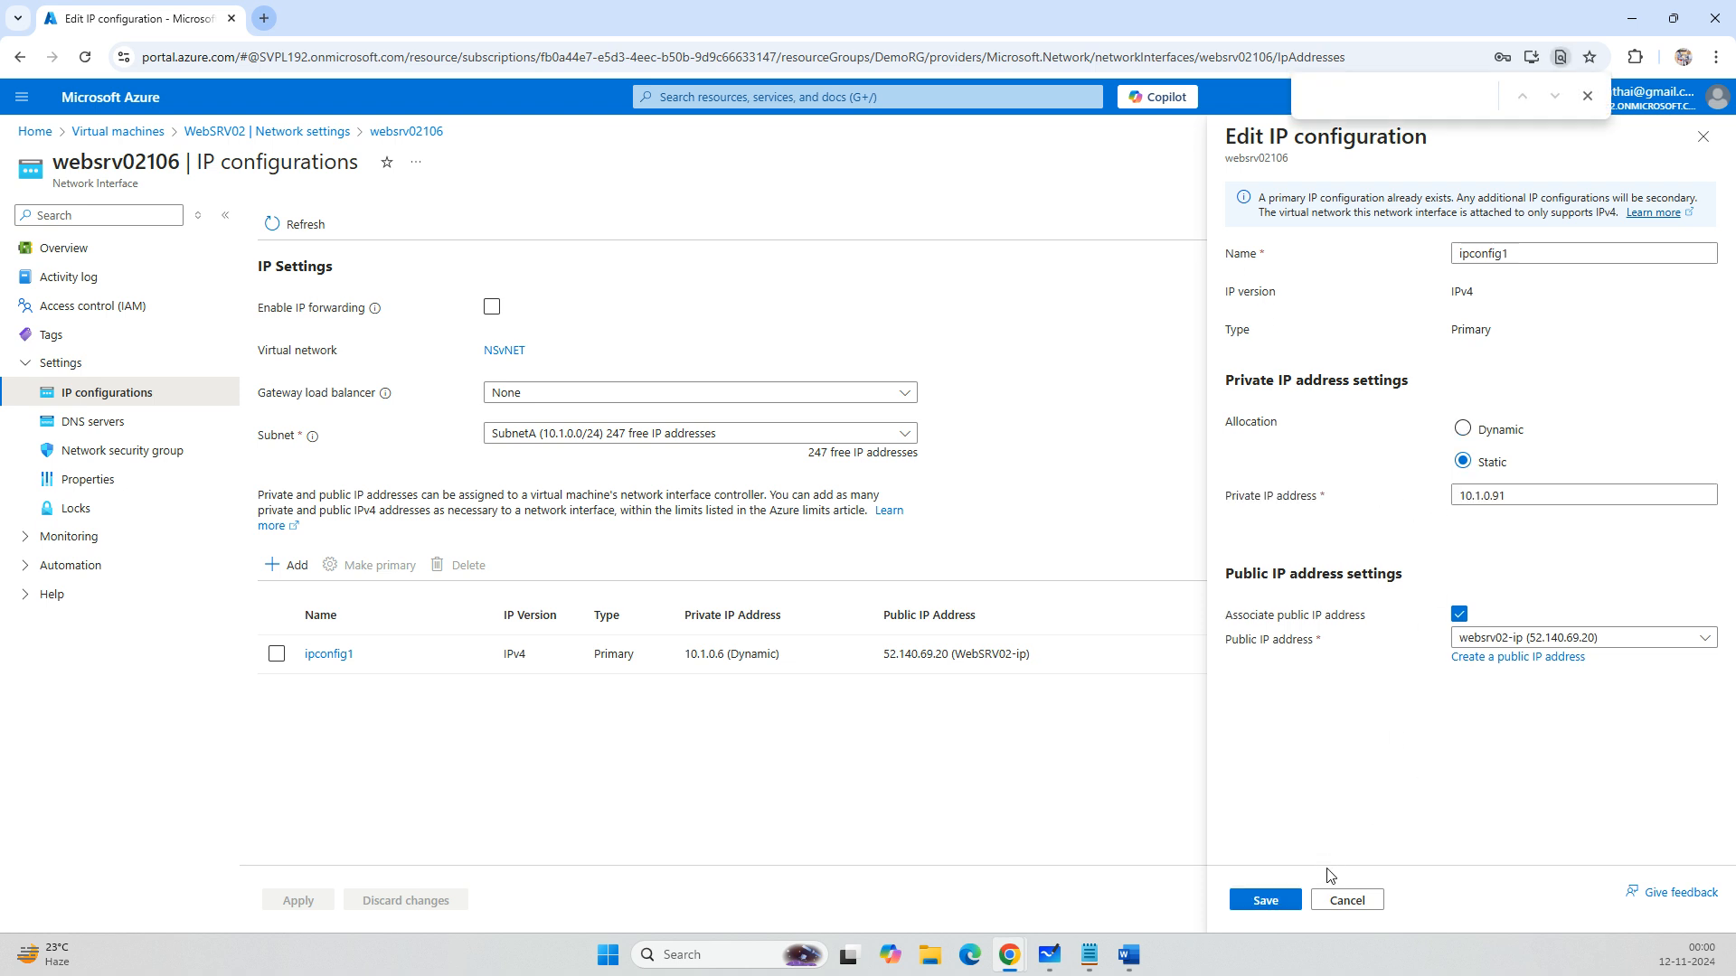
left_click(1524, 495)
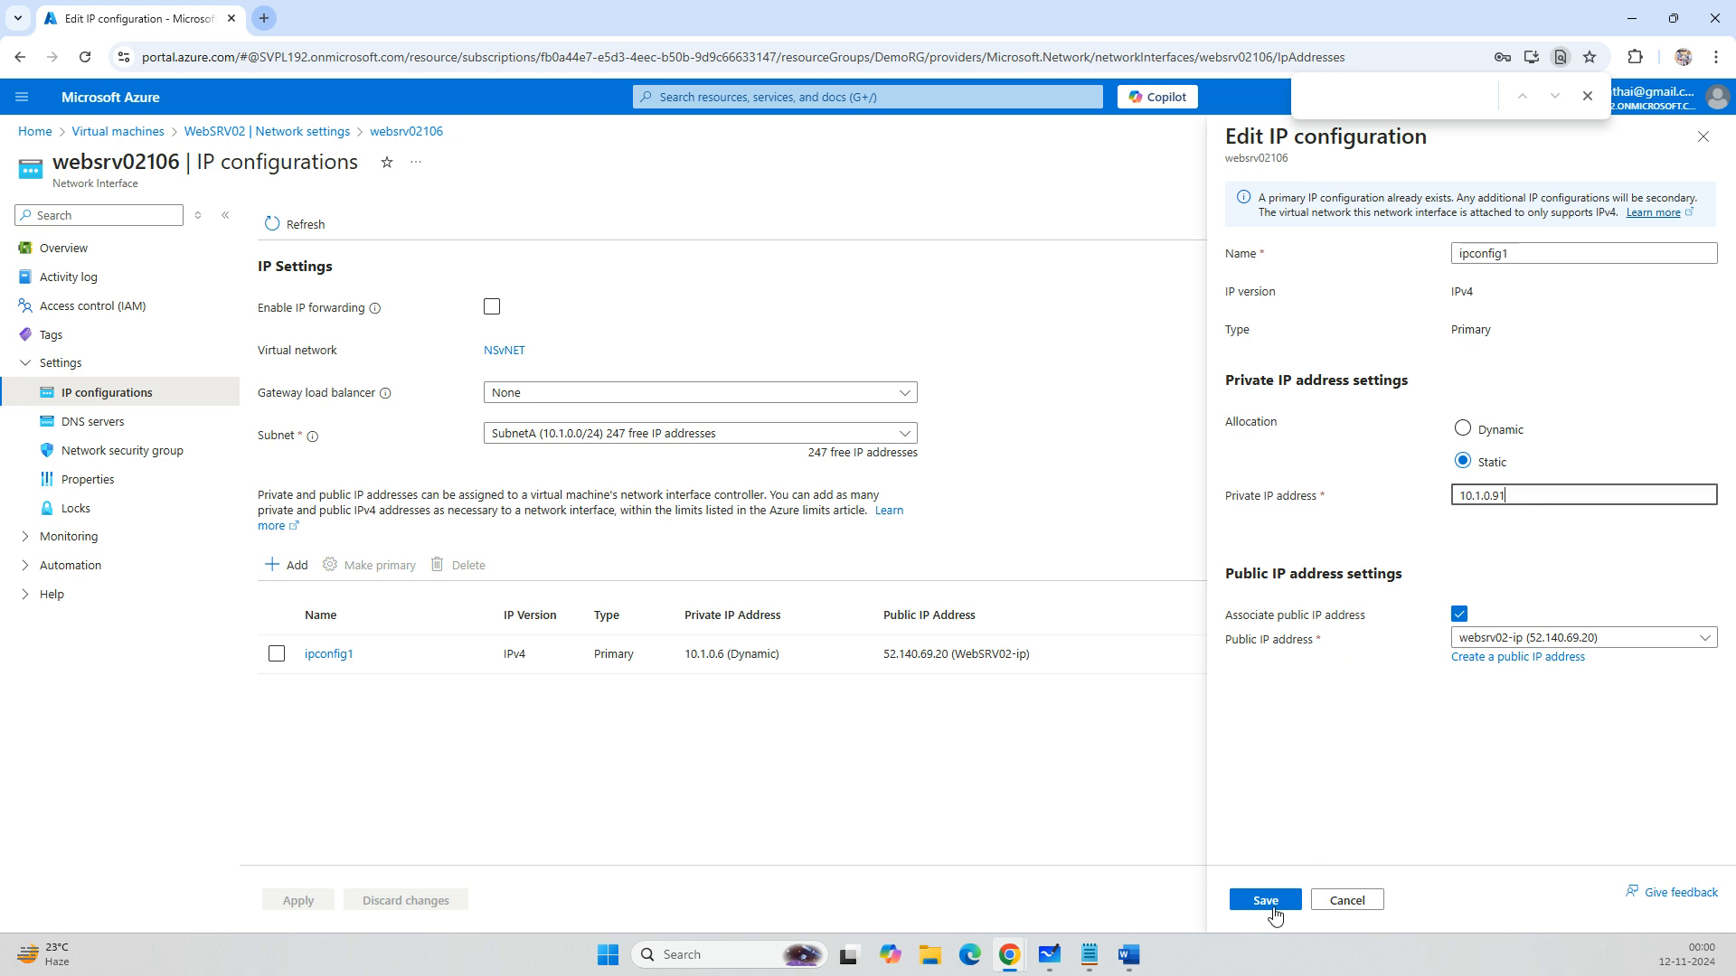
left_click(1268, 902)
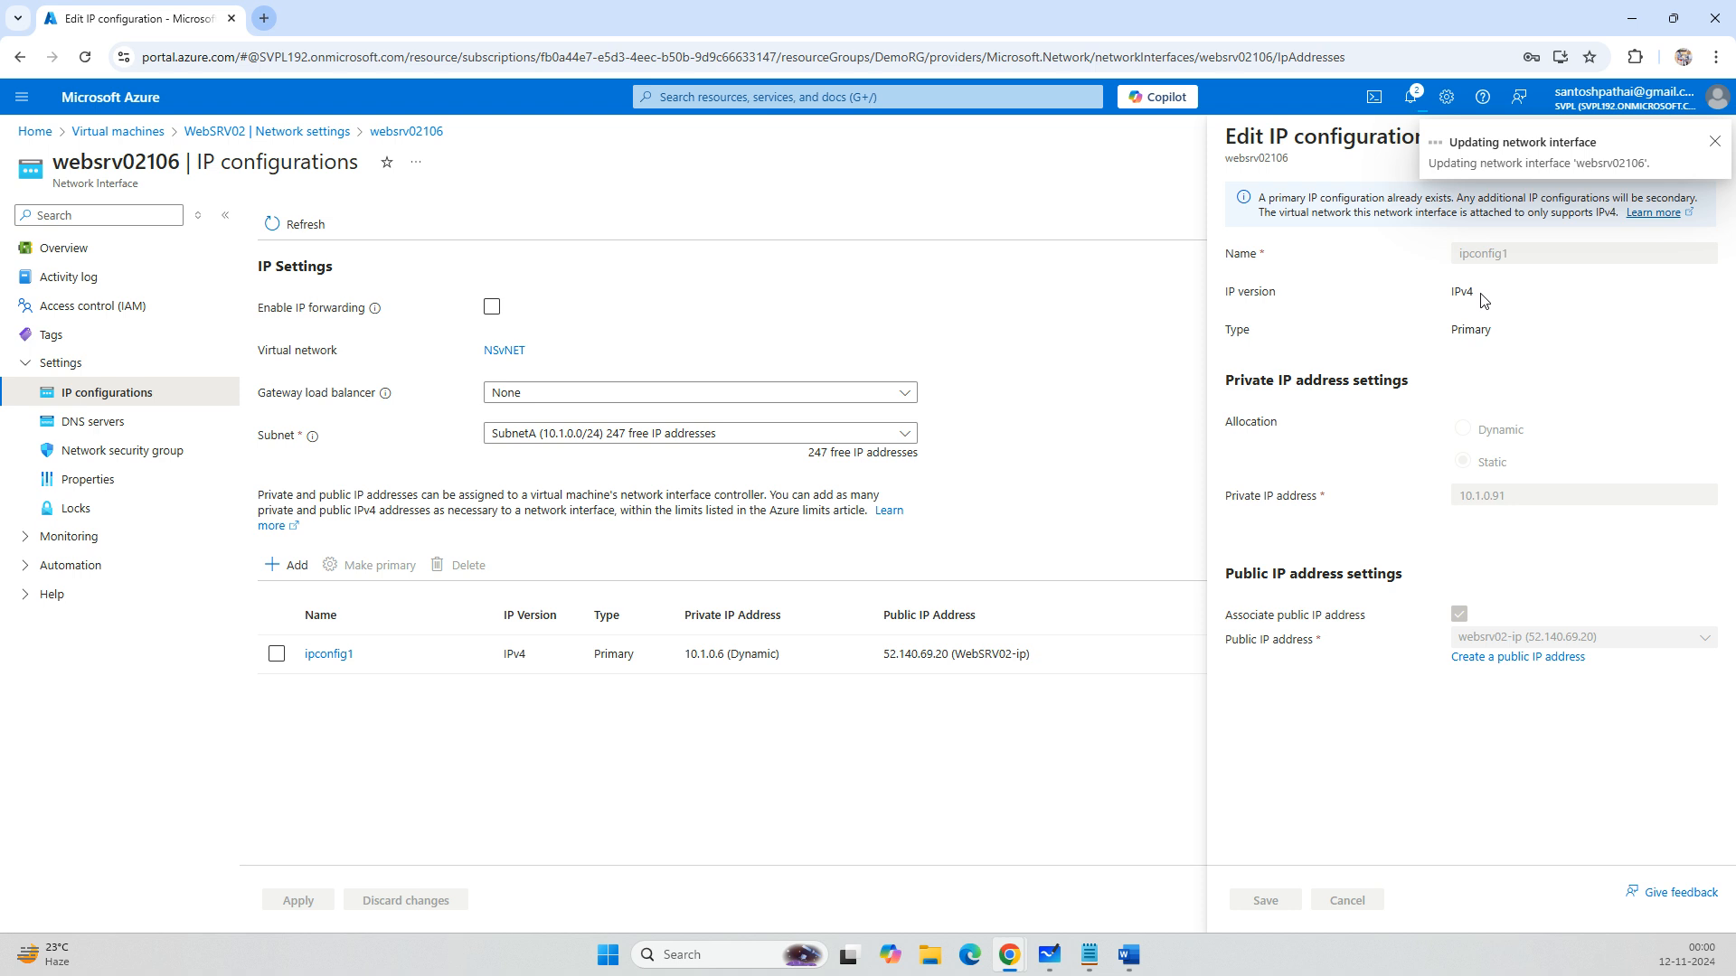
Dismiss the update notification, leave WebSRV02's network interface, and open ipconfig1 of NSADC-01's network interface for editing.
left_click(1715, 147)
left_click(1704, 161)
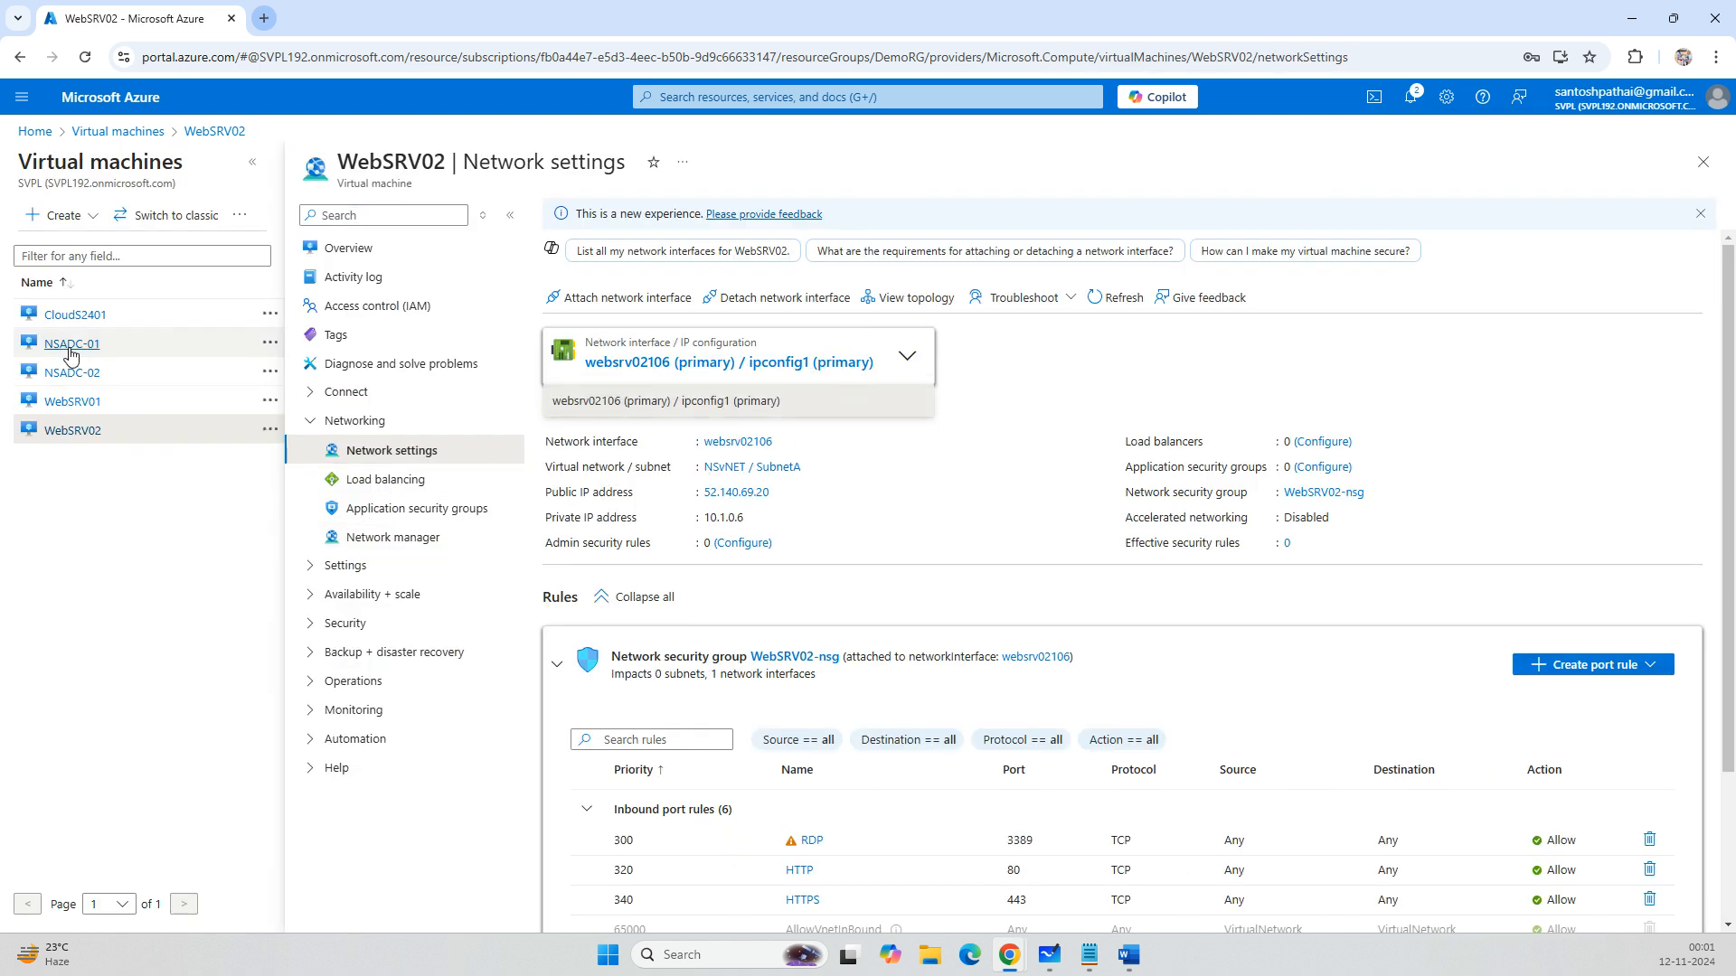
left_click(71, 348)
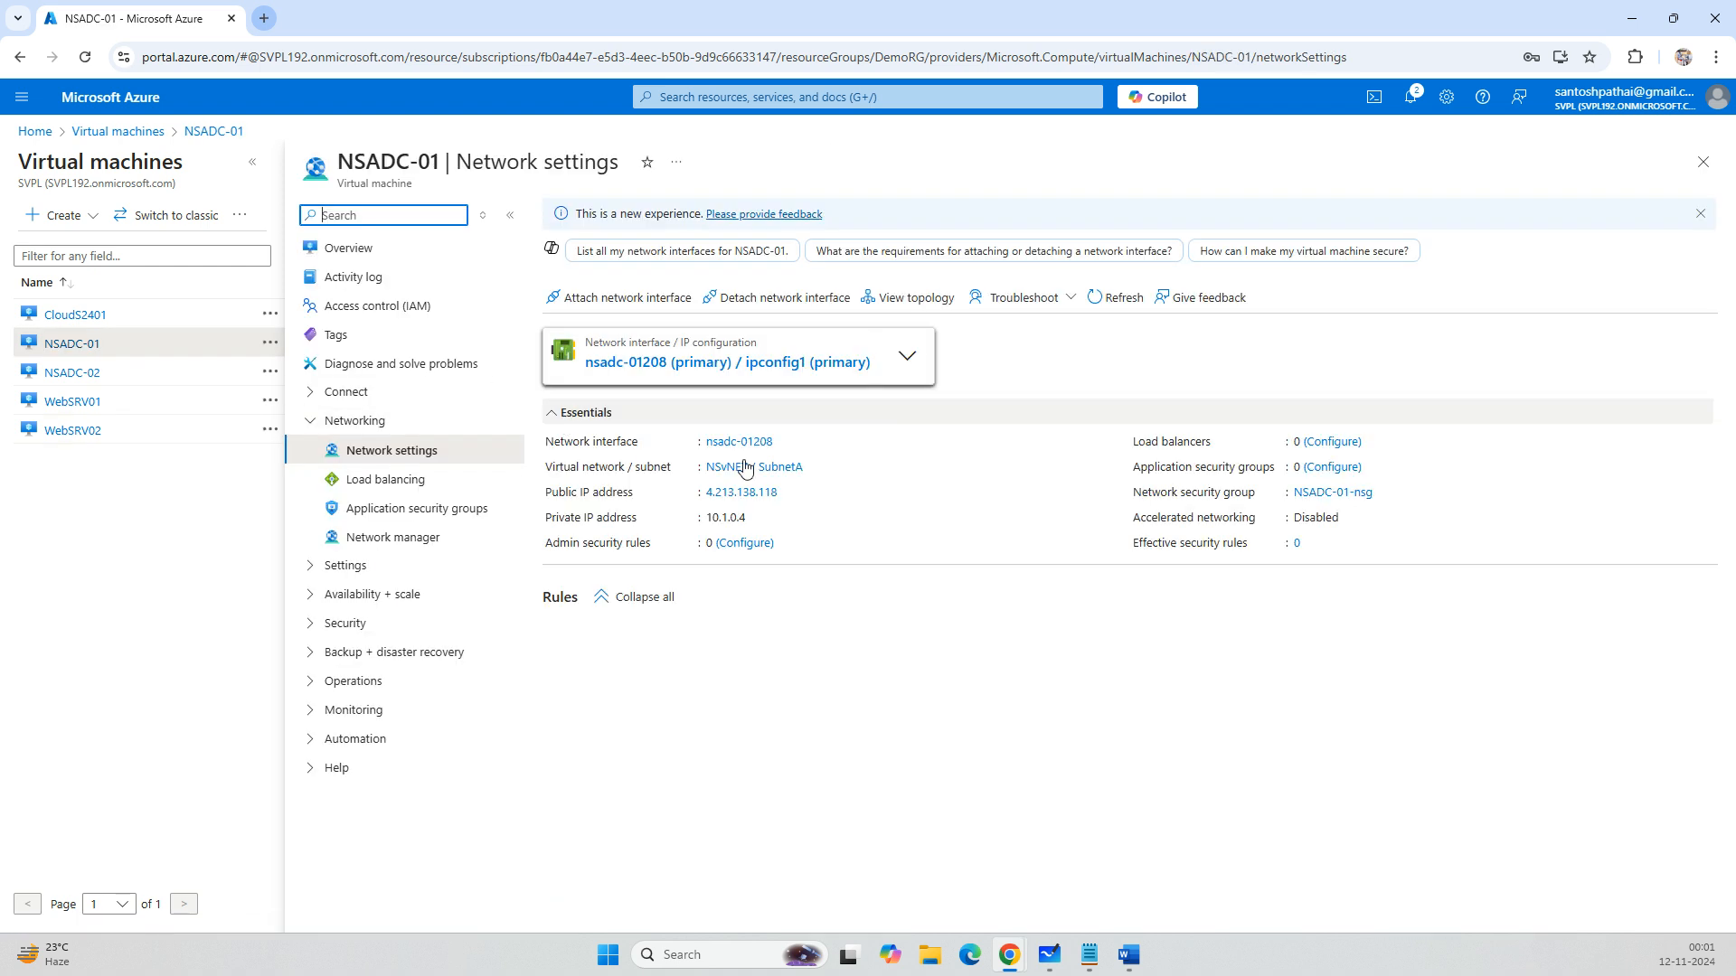
left_click(694, 363)
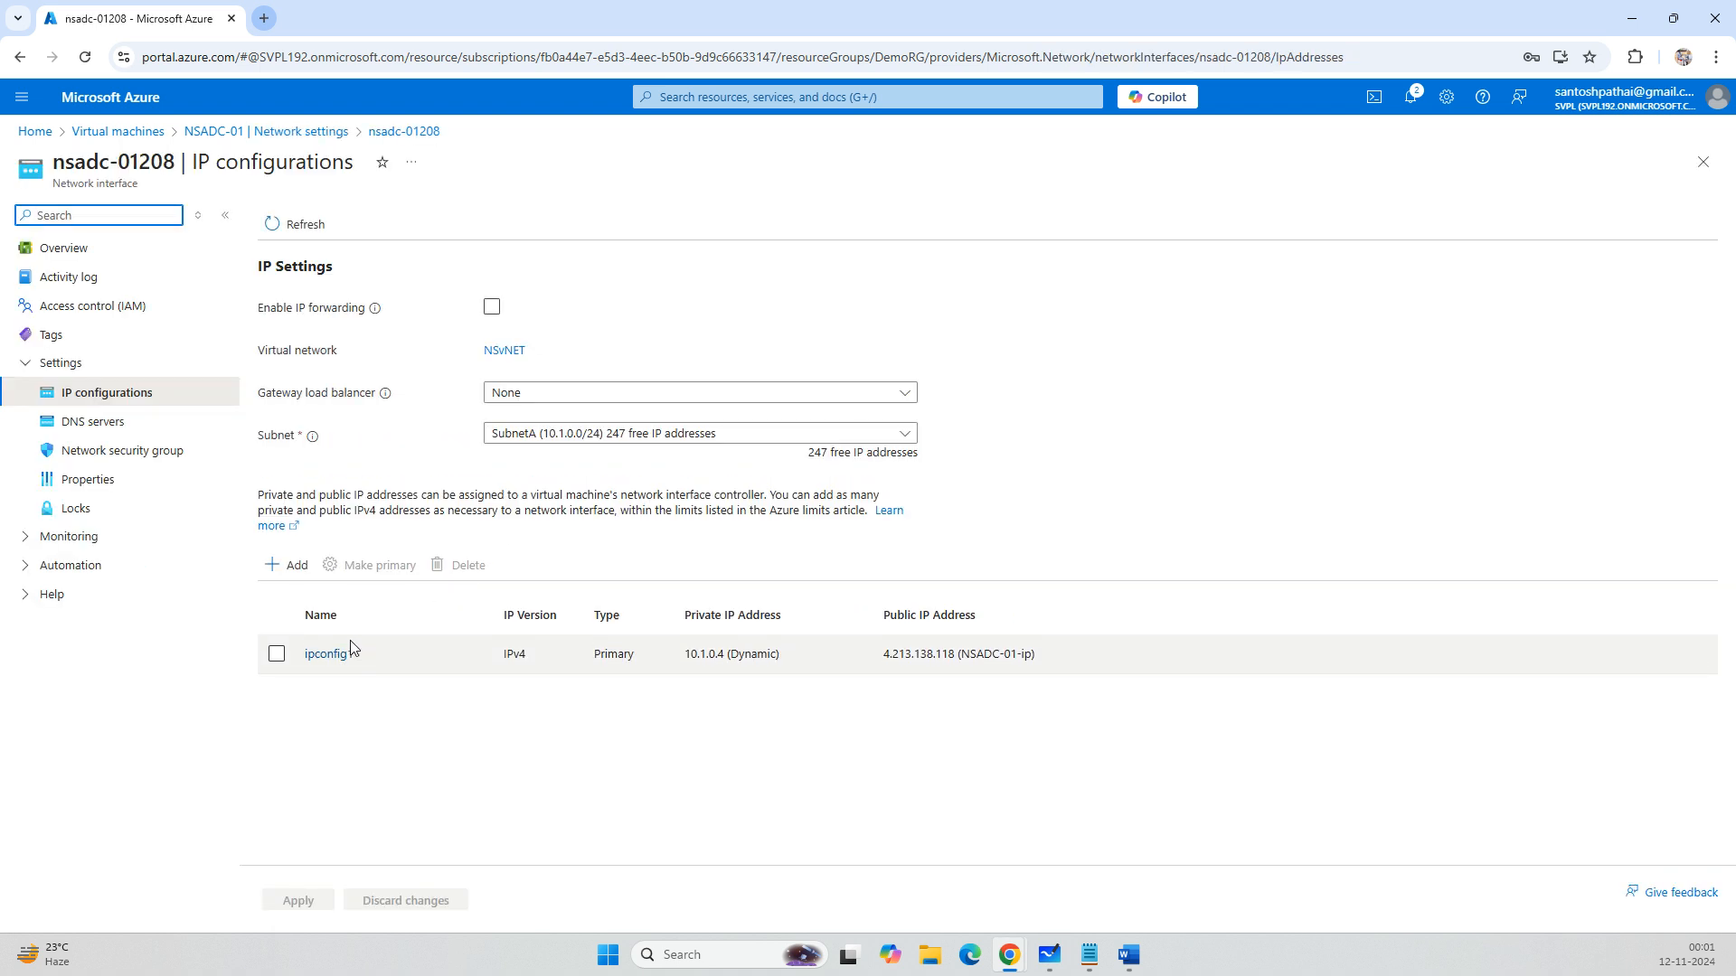
left_click(330, 660)
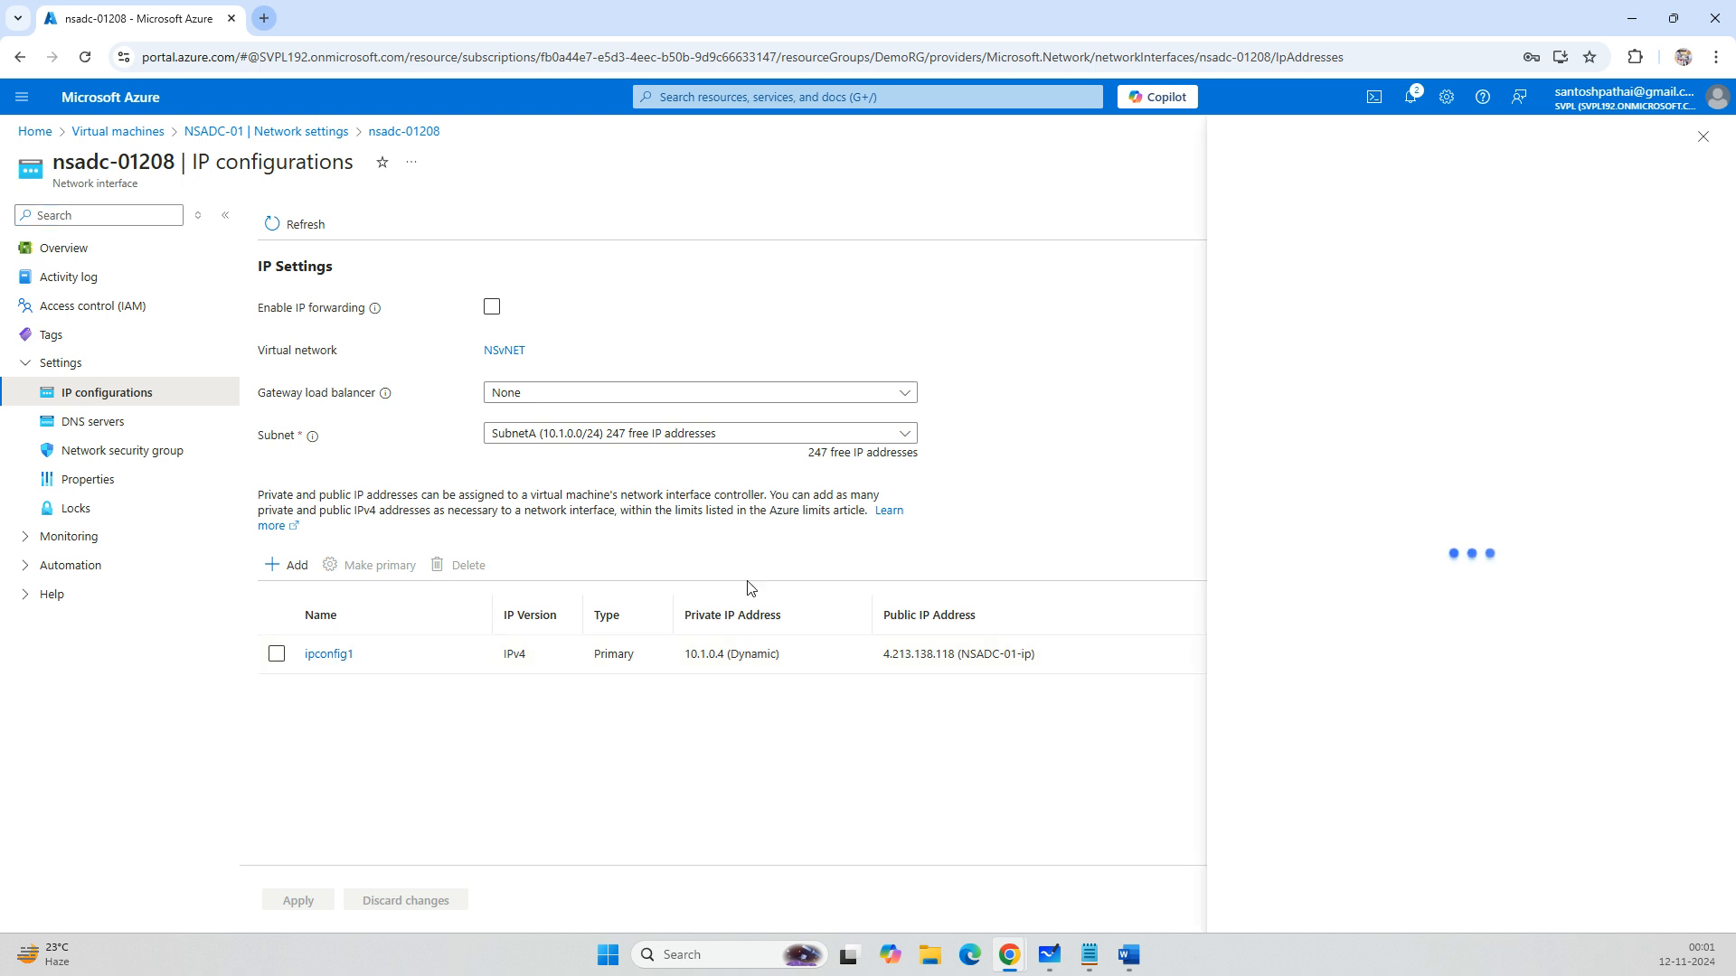
Give NSADC-01's ipconfig1 the static private address 10.1.0.50, copied from the plan's first NSIP entry, and save it.
key("alt+Tab")
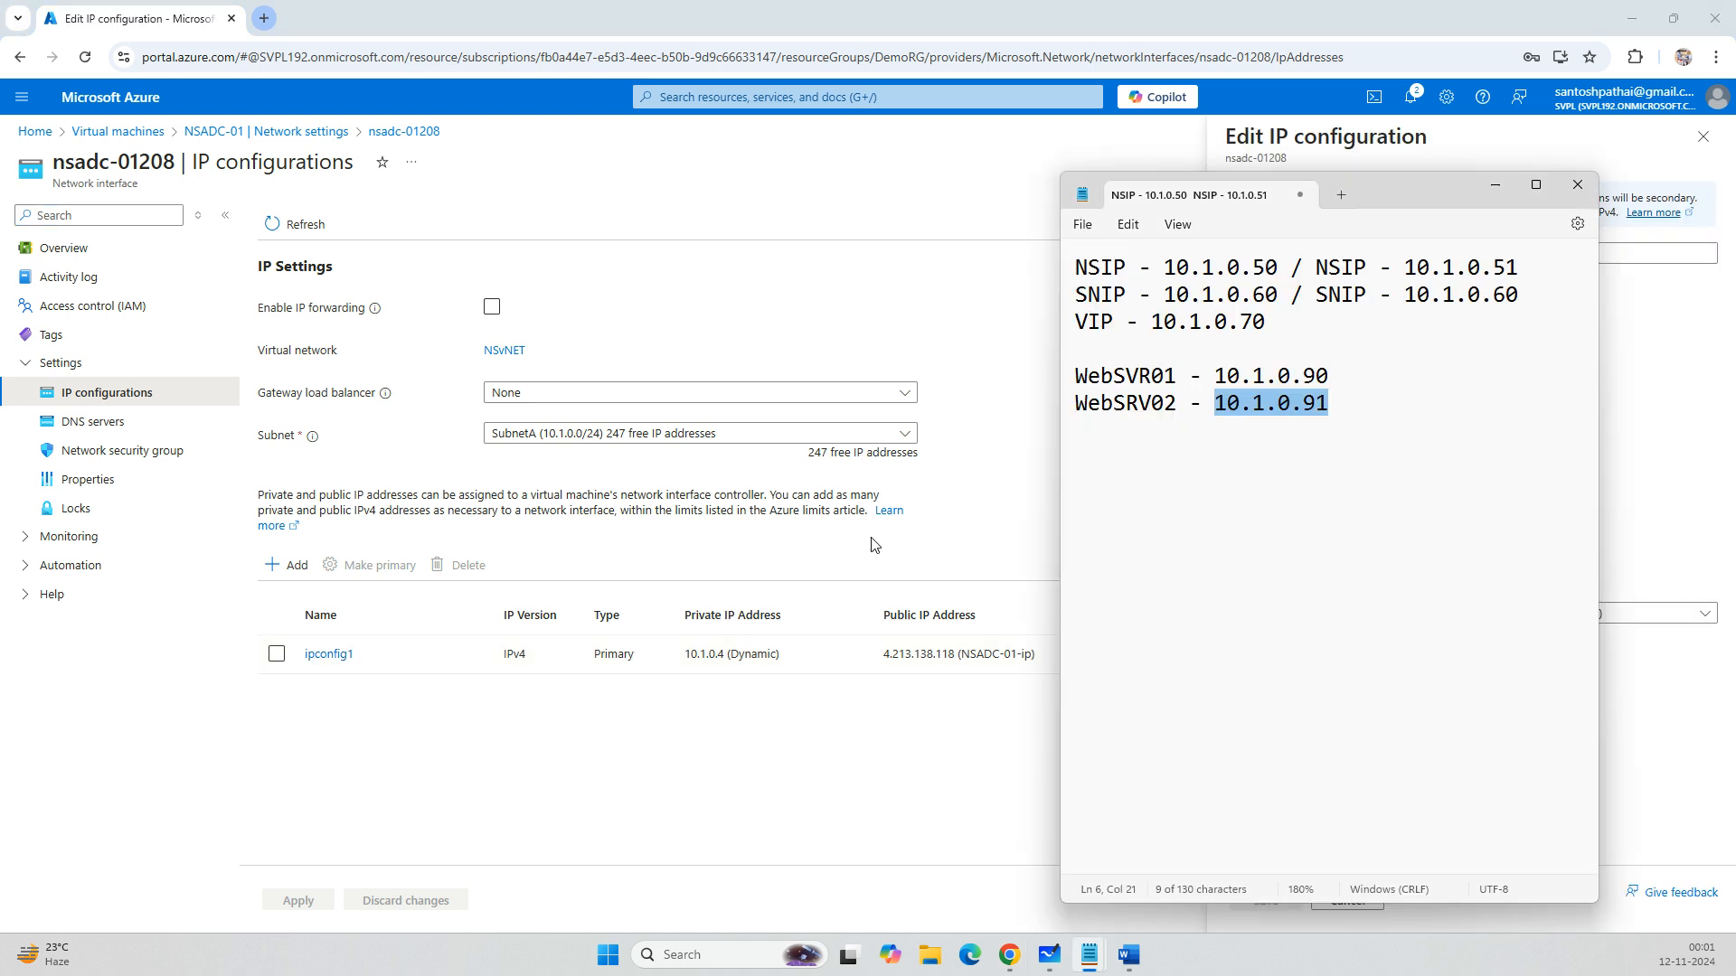
left_click_drag(1165, 268, 1282, 271)
key("ctrl+c")
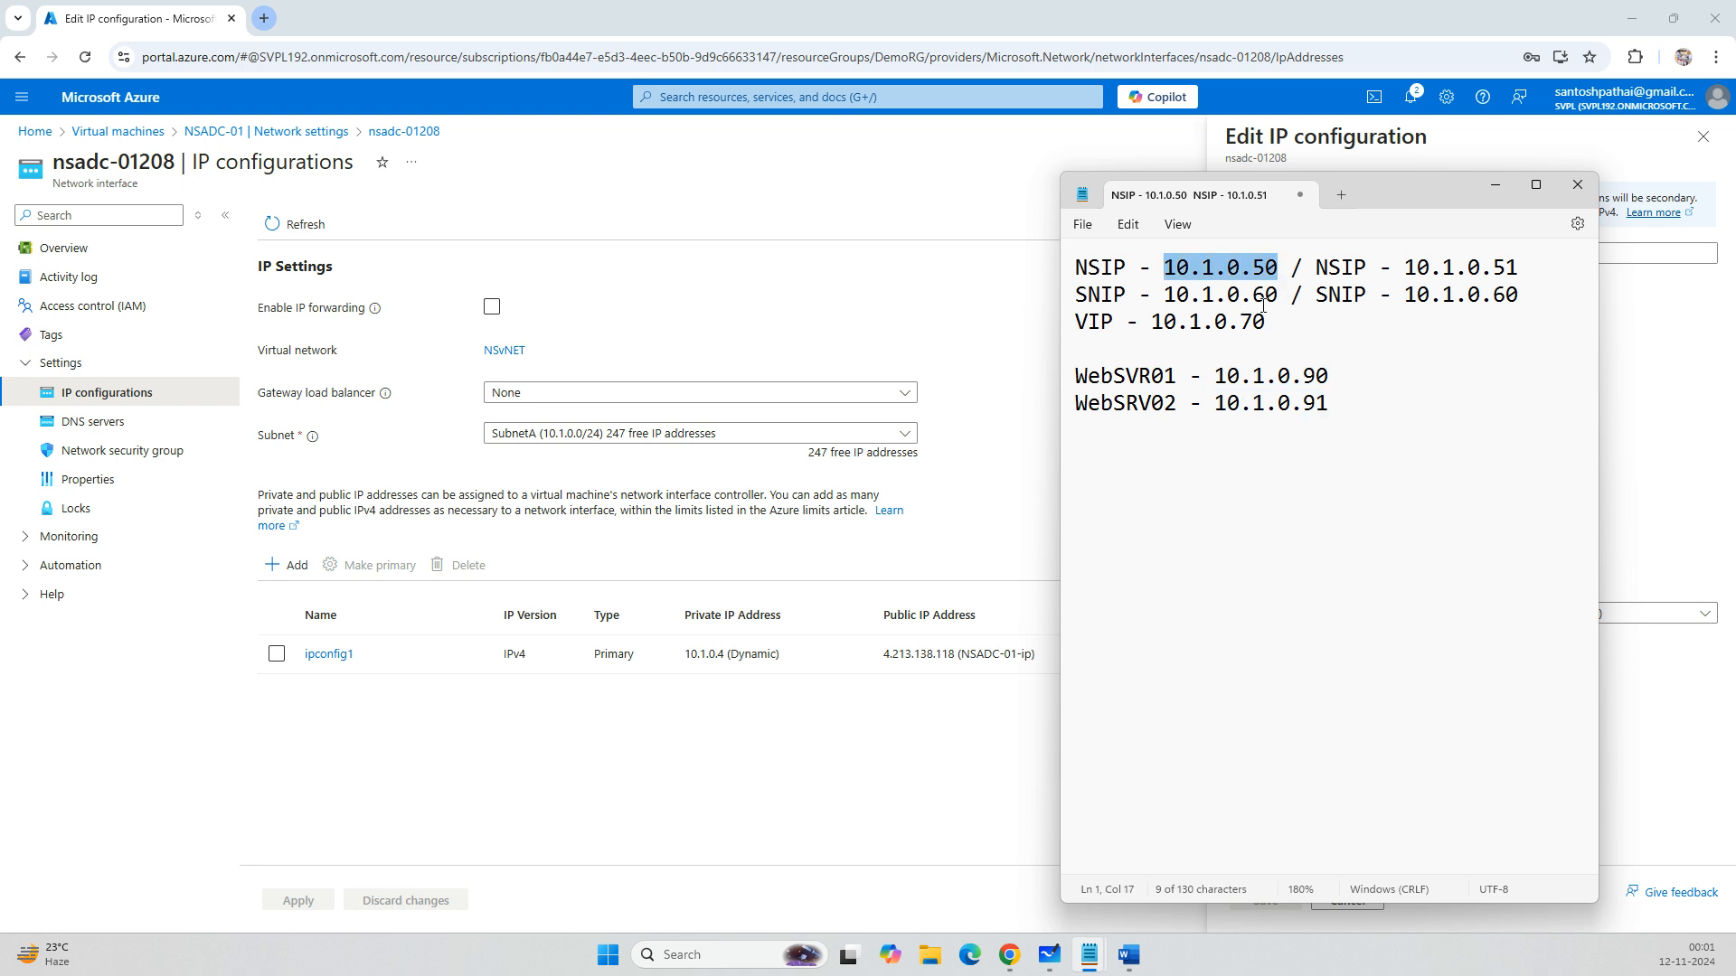
key("alt+Tab")
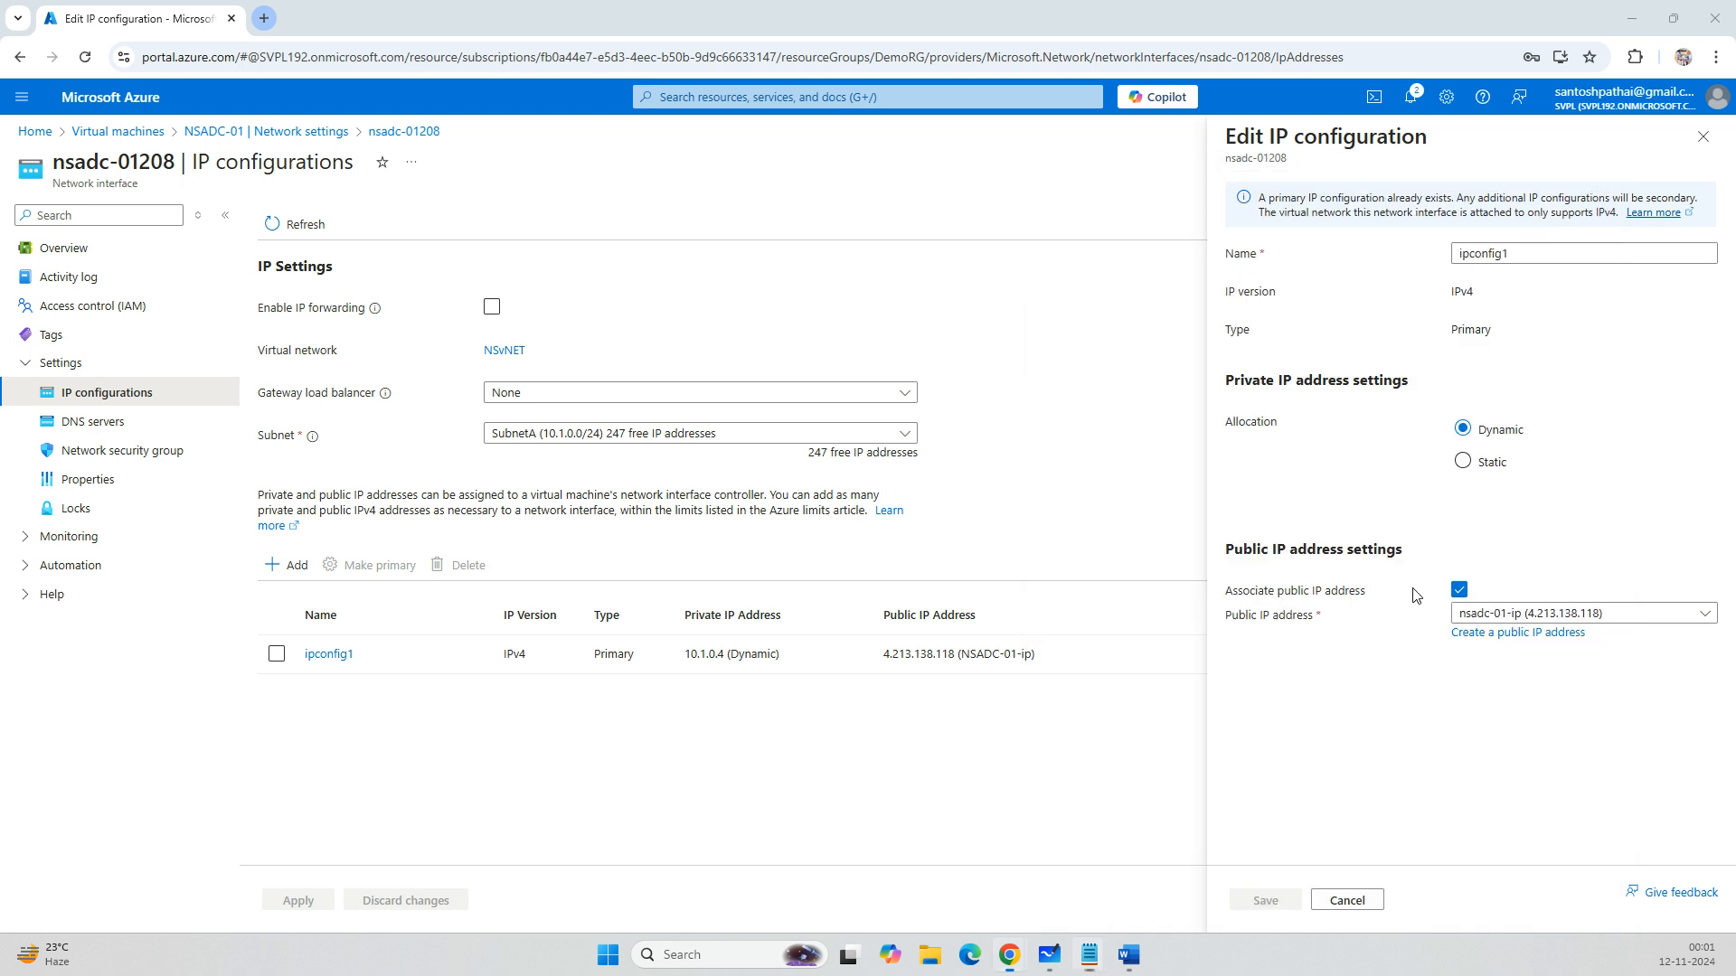
left_click(1462, 461)
double_click(1501, 497)
key("ctrl+v")
left_click(1266, 900)
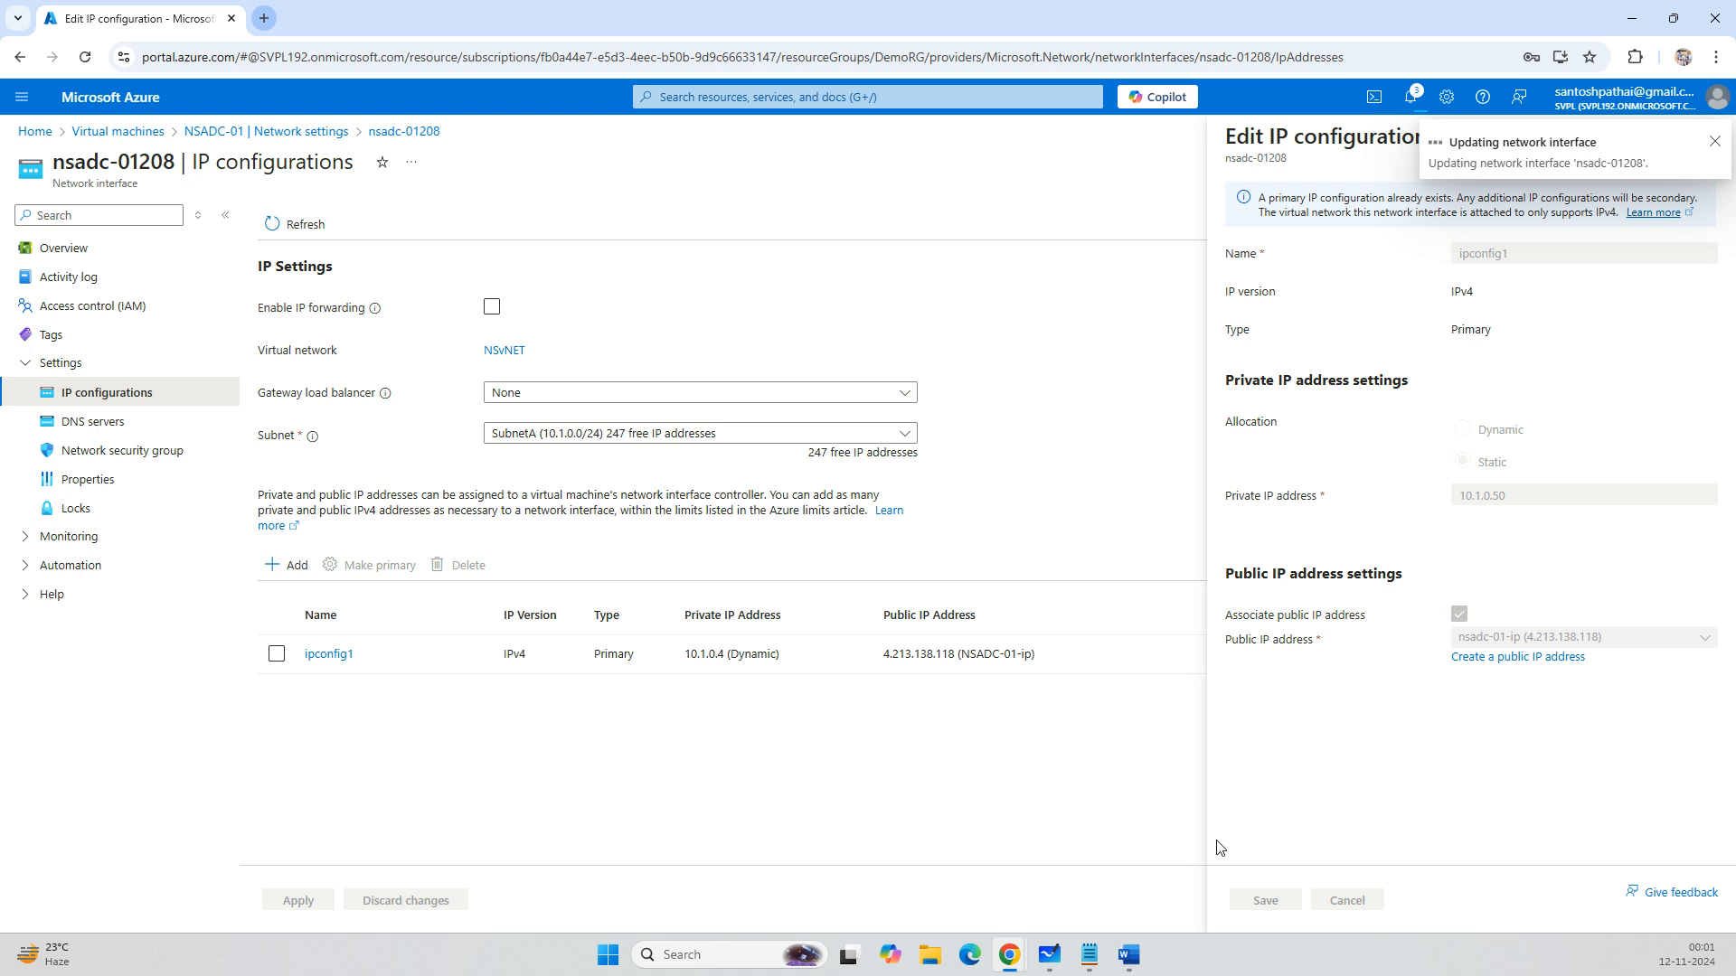
Start a secondary IP configuration named ipconfig2 on NSADC-01's network interface, and copy the first SNIP address, 10.1.0.60, from the Notepad plan.
mouse_move(1089, 955)
left_click(1135, 863)
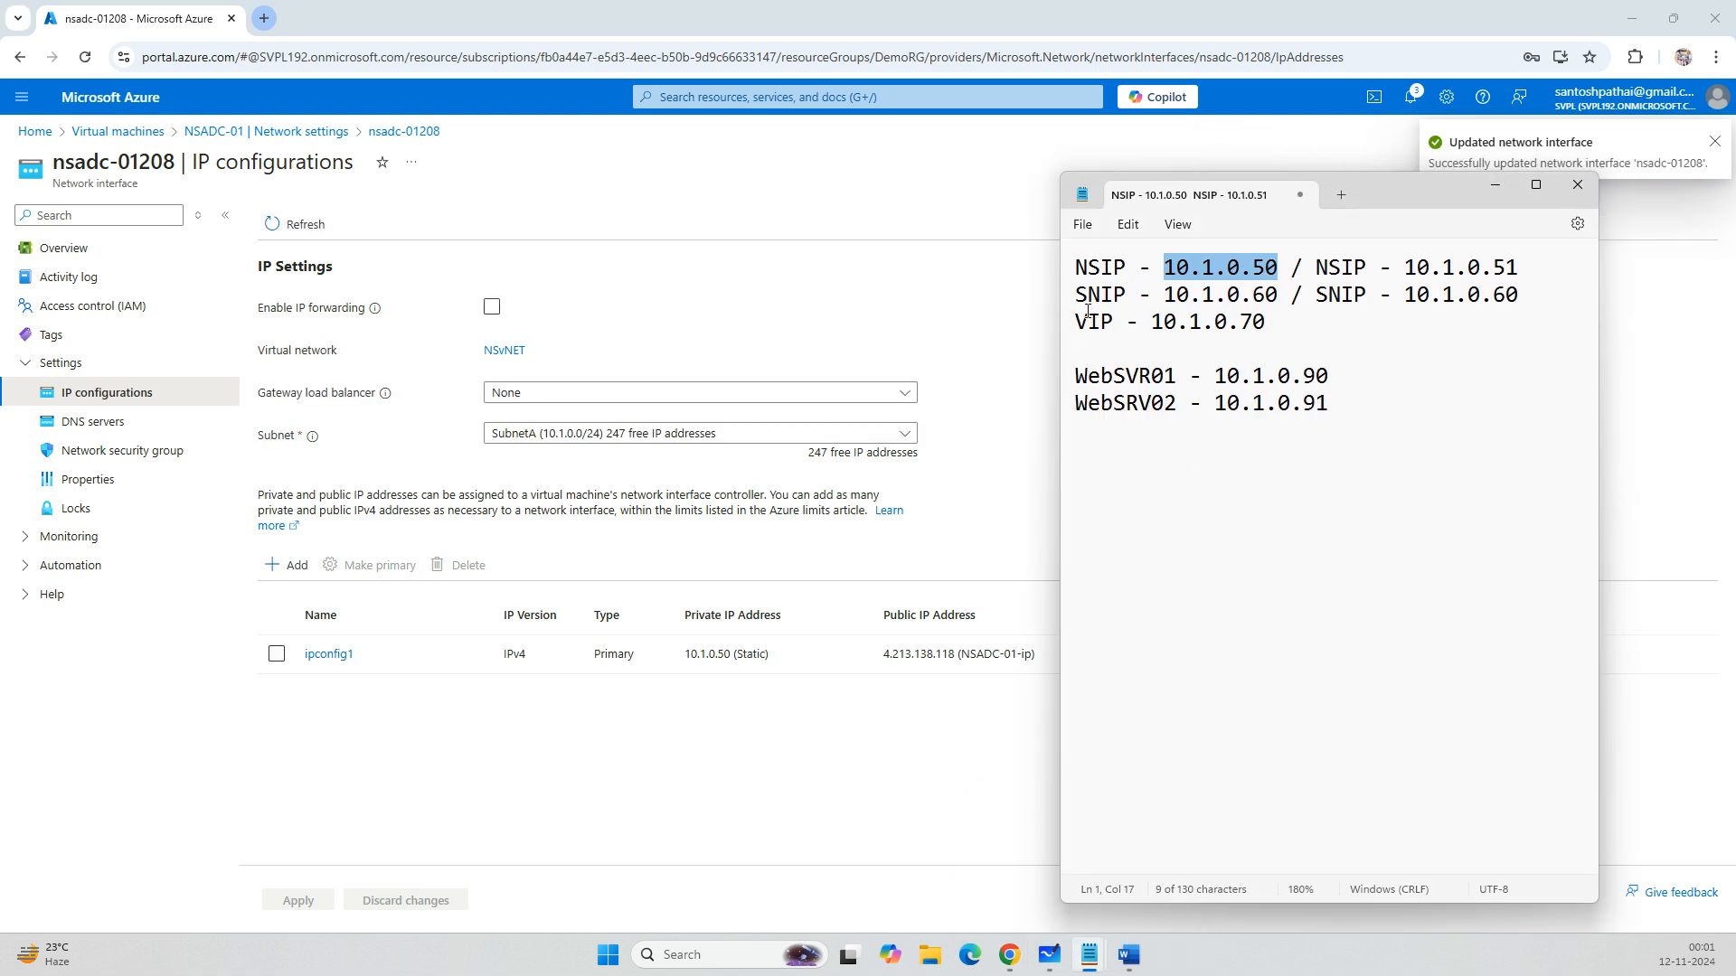
left_click(1494, 185)
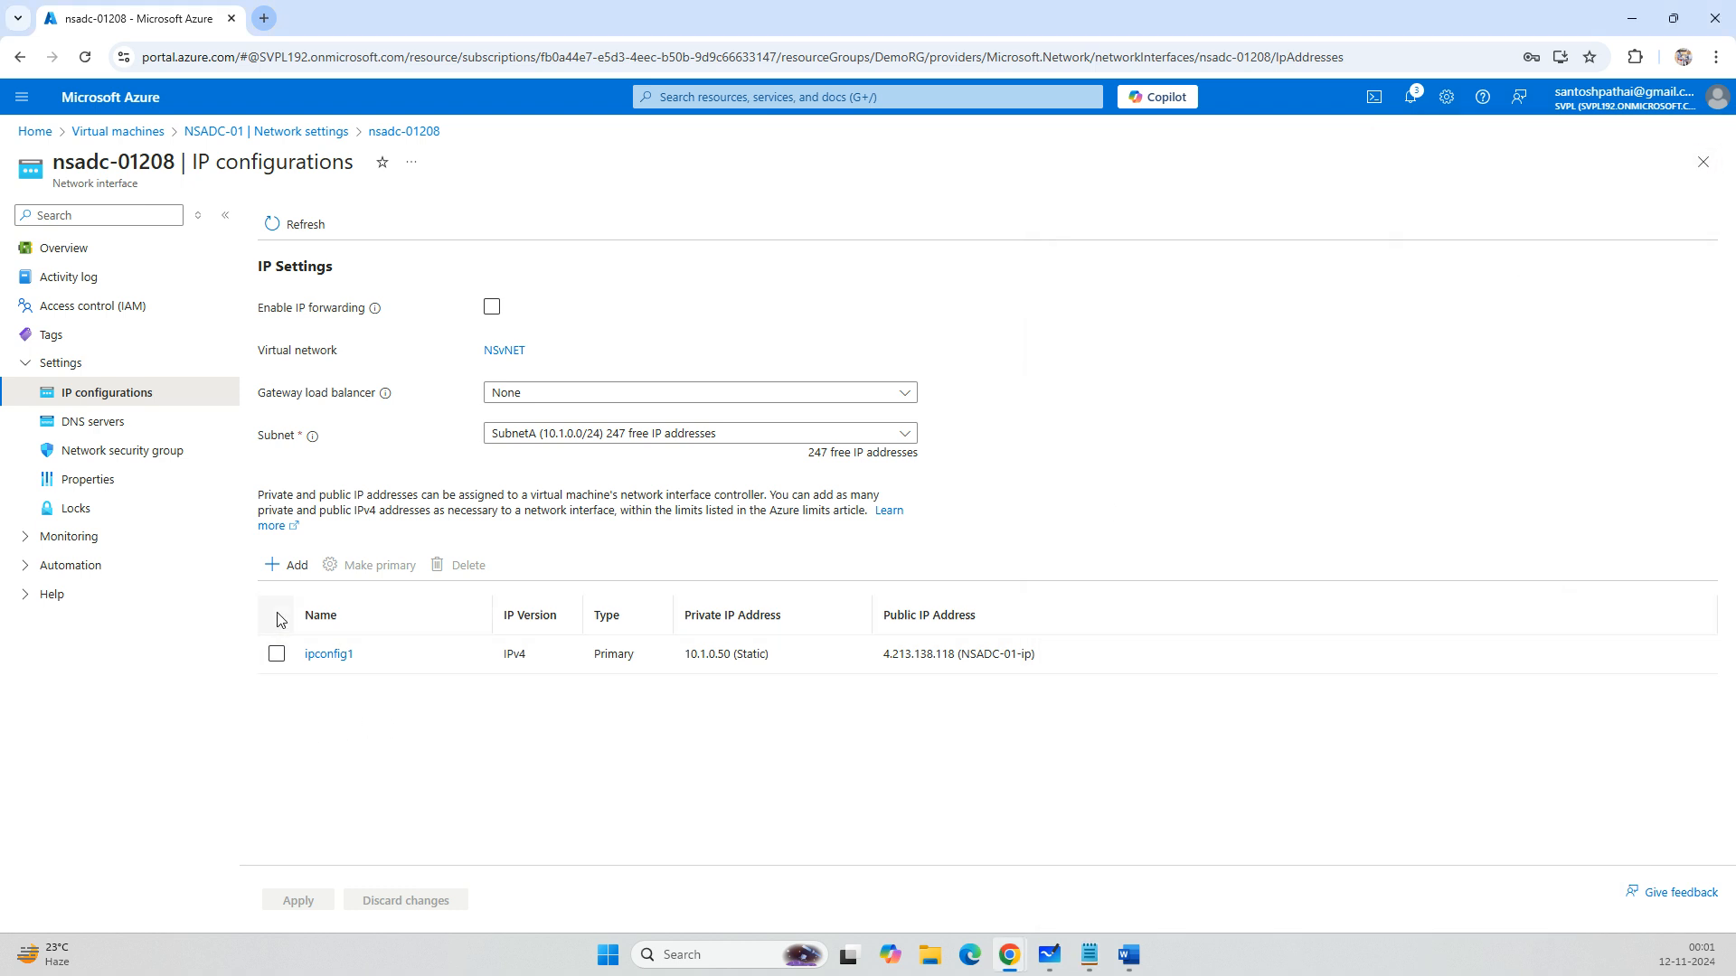
left_click(296, 569)
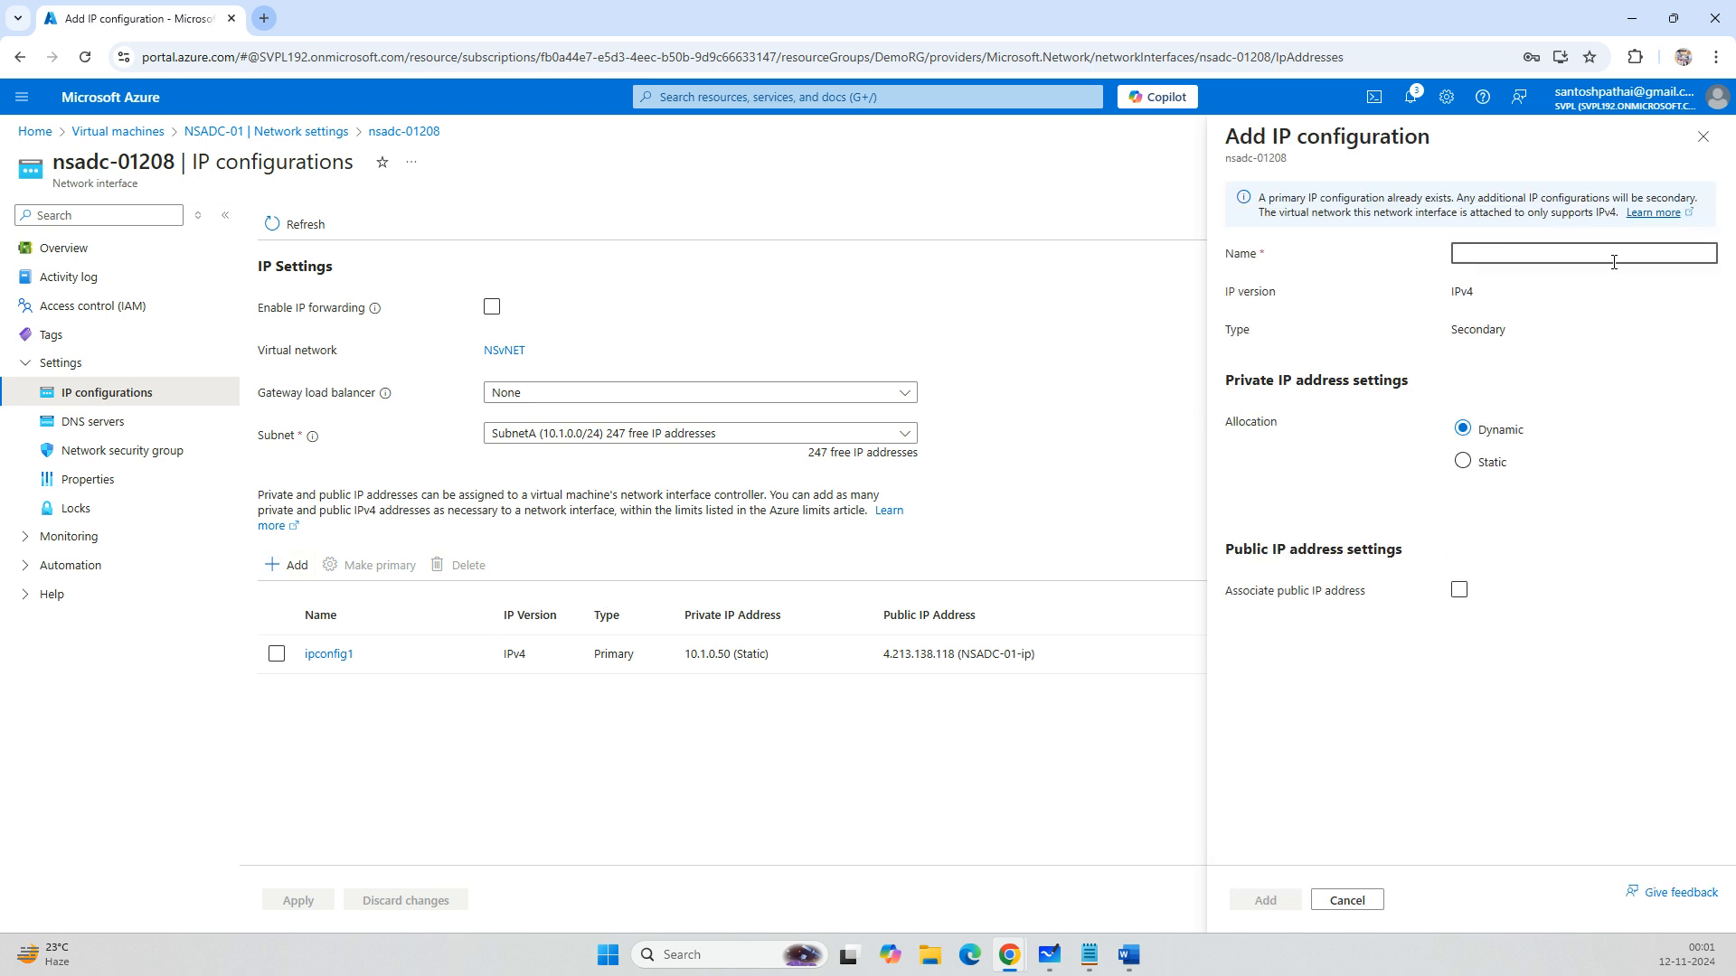
type("ipconfig2")
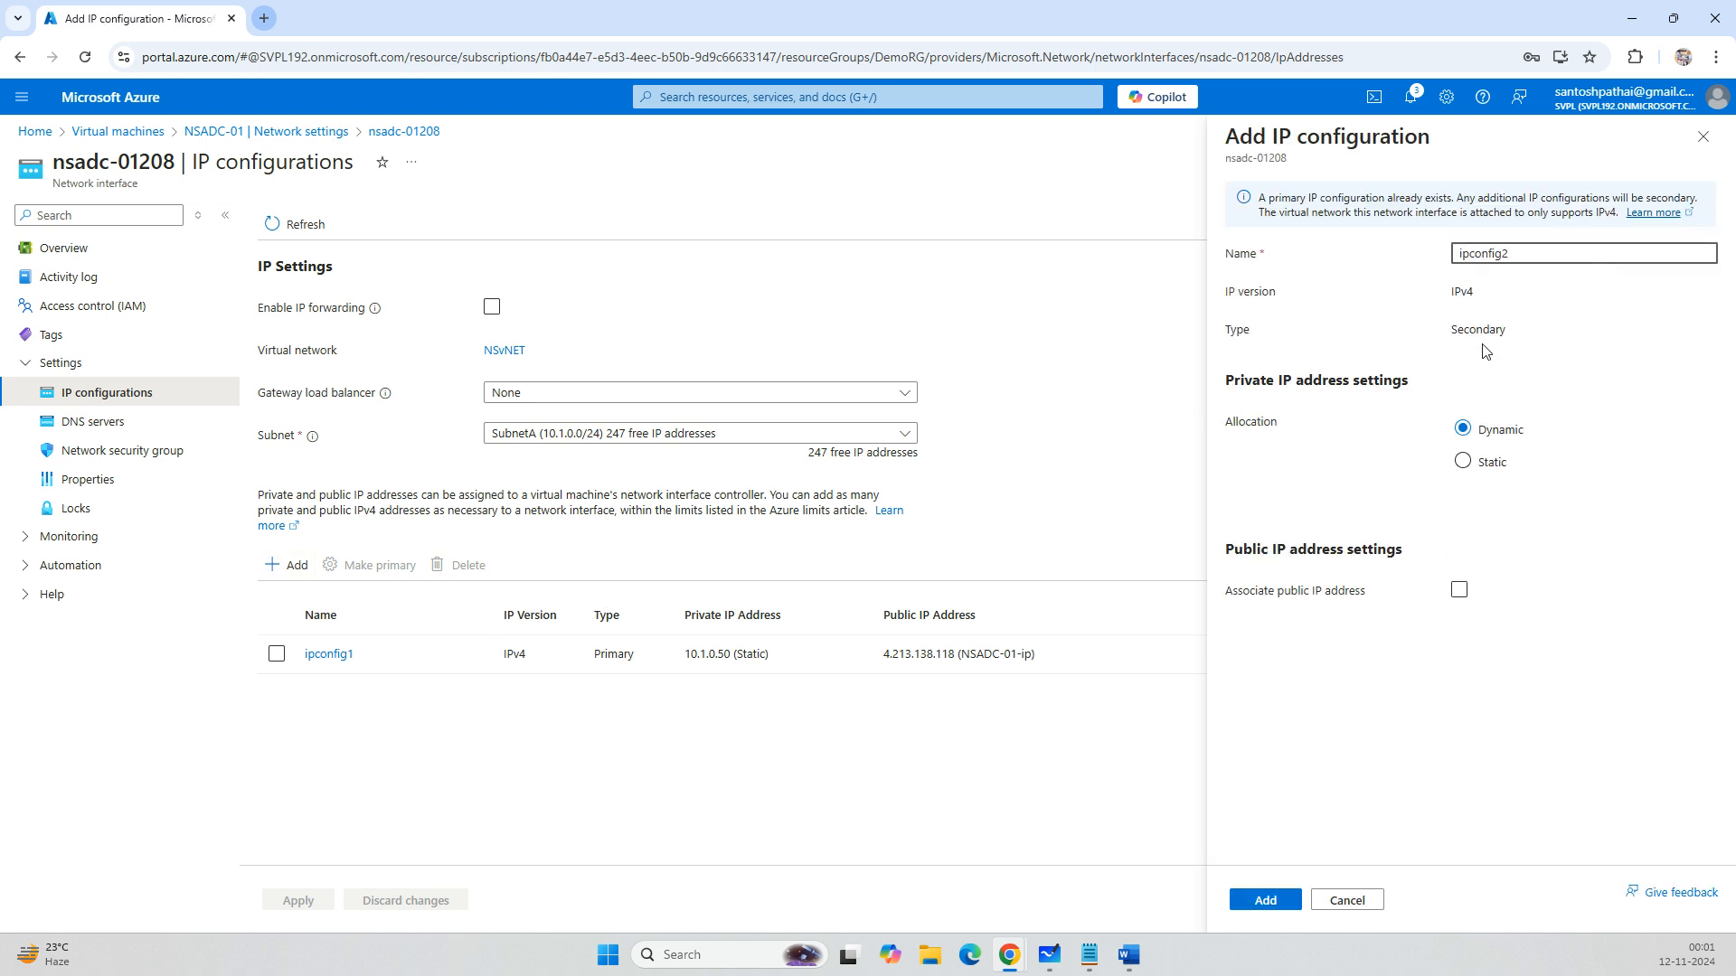
mouse_move(1089, 955)
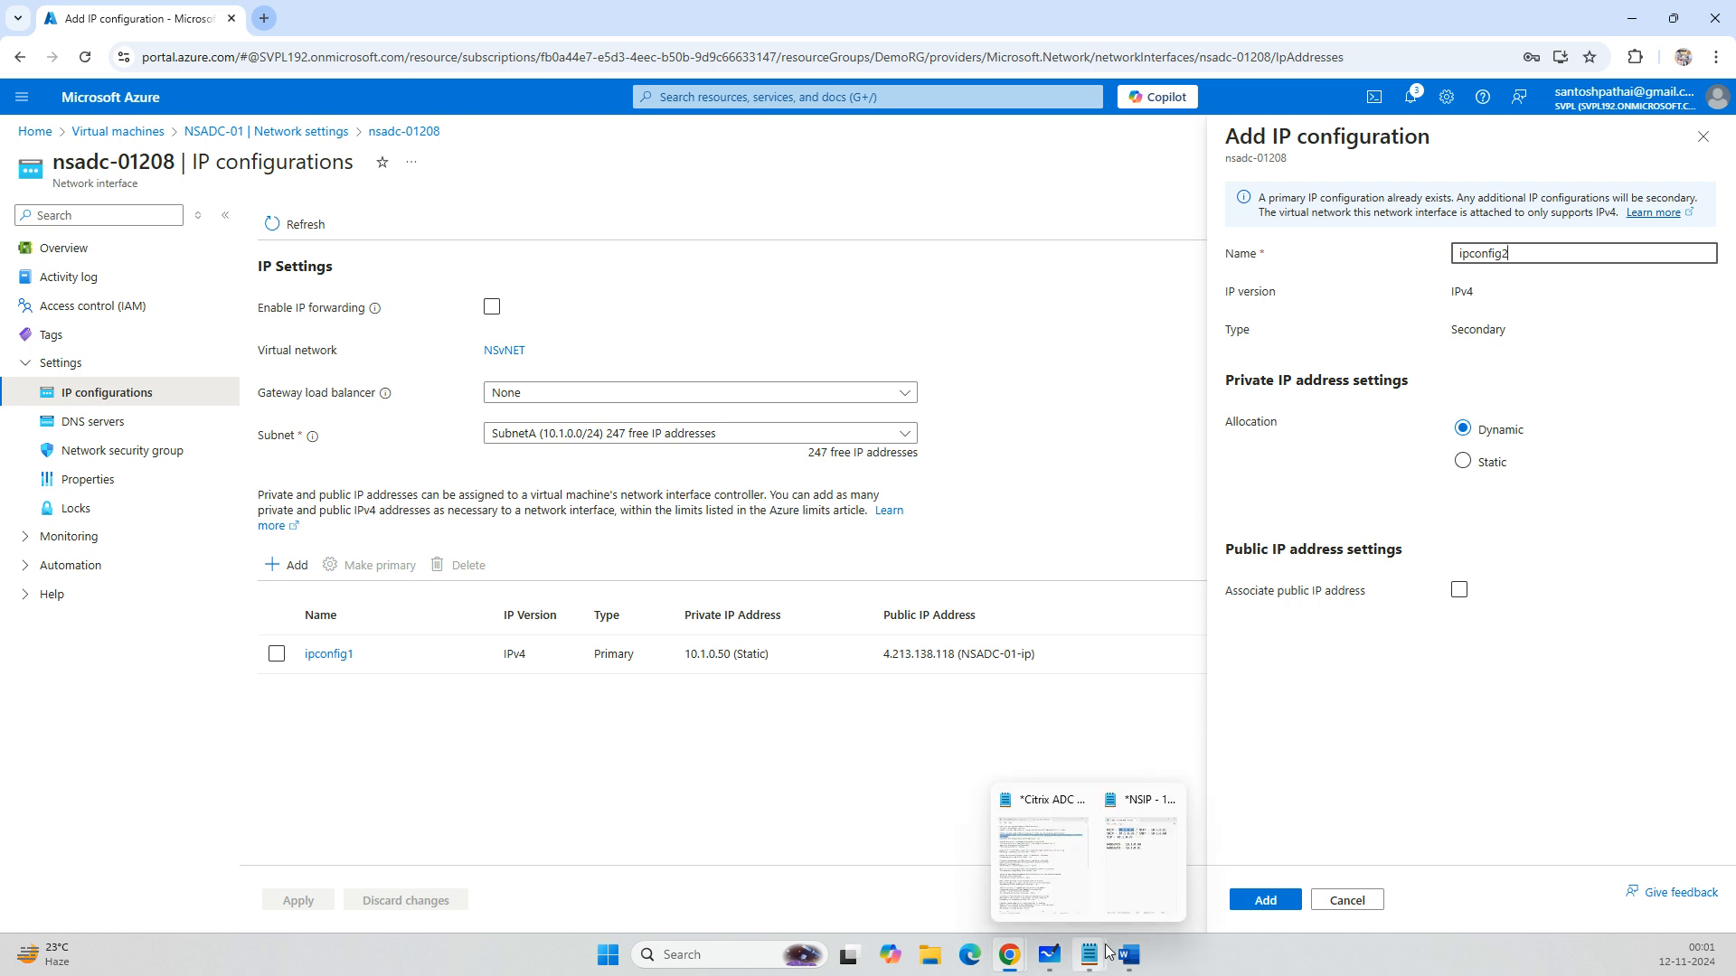
left_click(1137, 873)
left_click_drag(1166, 295, 1277, 294)
key("ctrl+c")
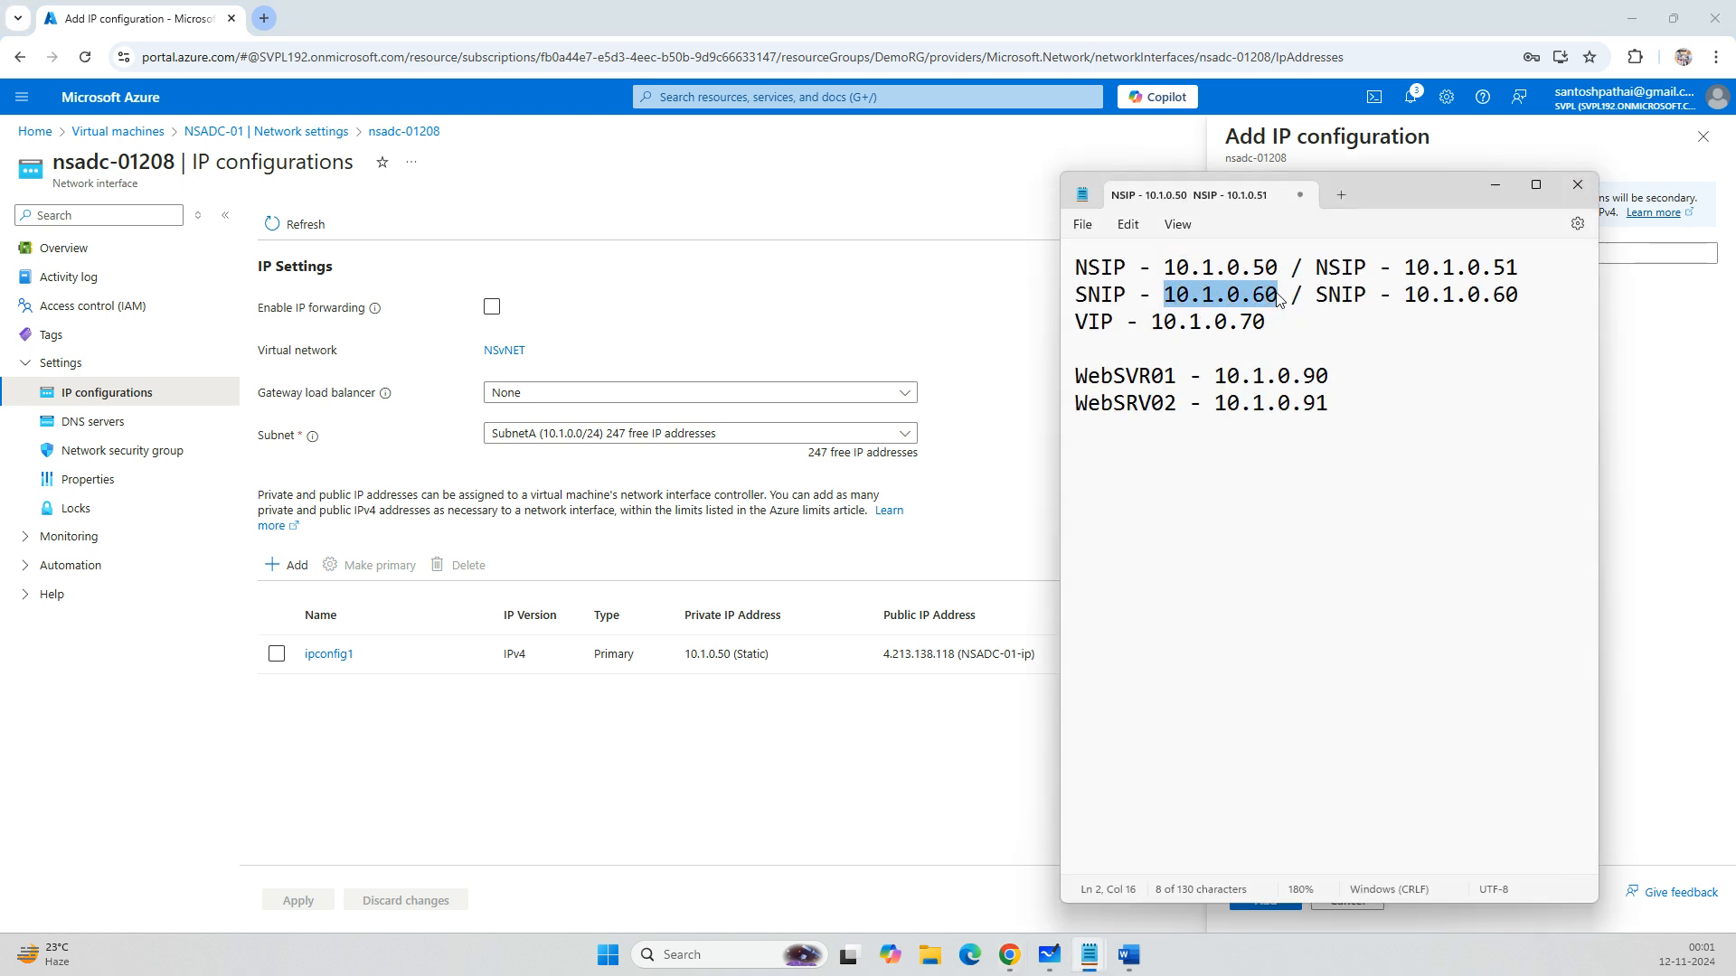
Add the secondary IP configuration ipconfig2 to nsadc-01208 with the static private IP address 10.1.0.60.
left_click(1492, 188)
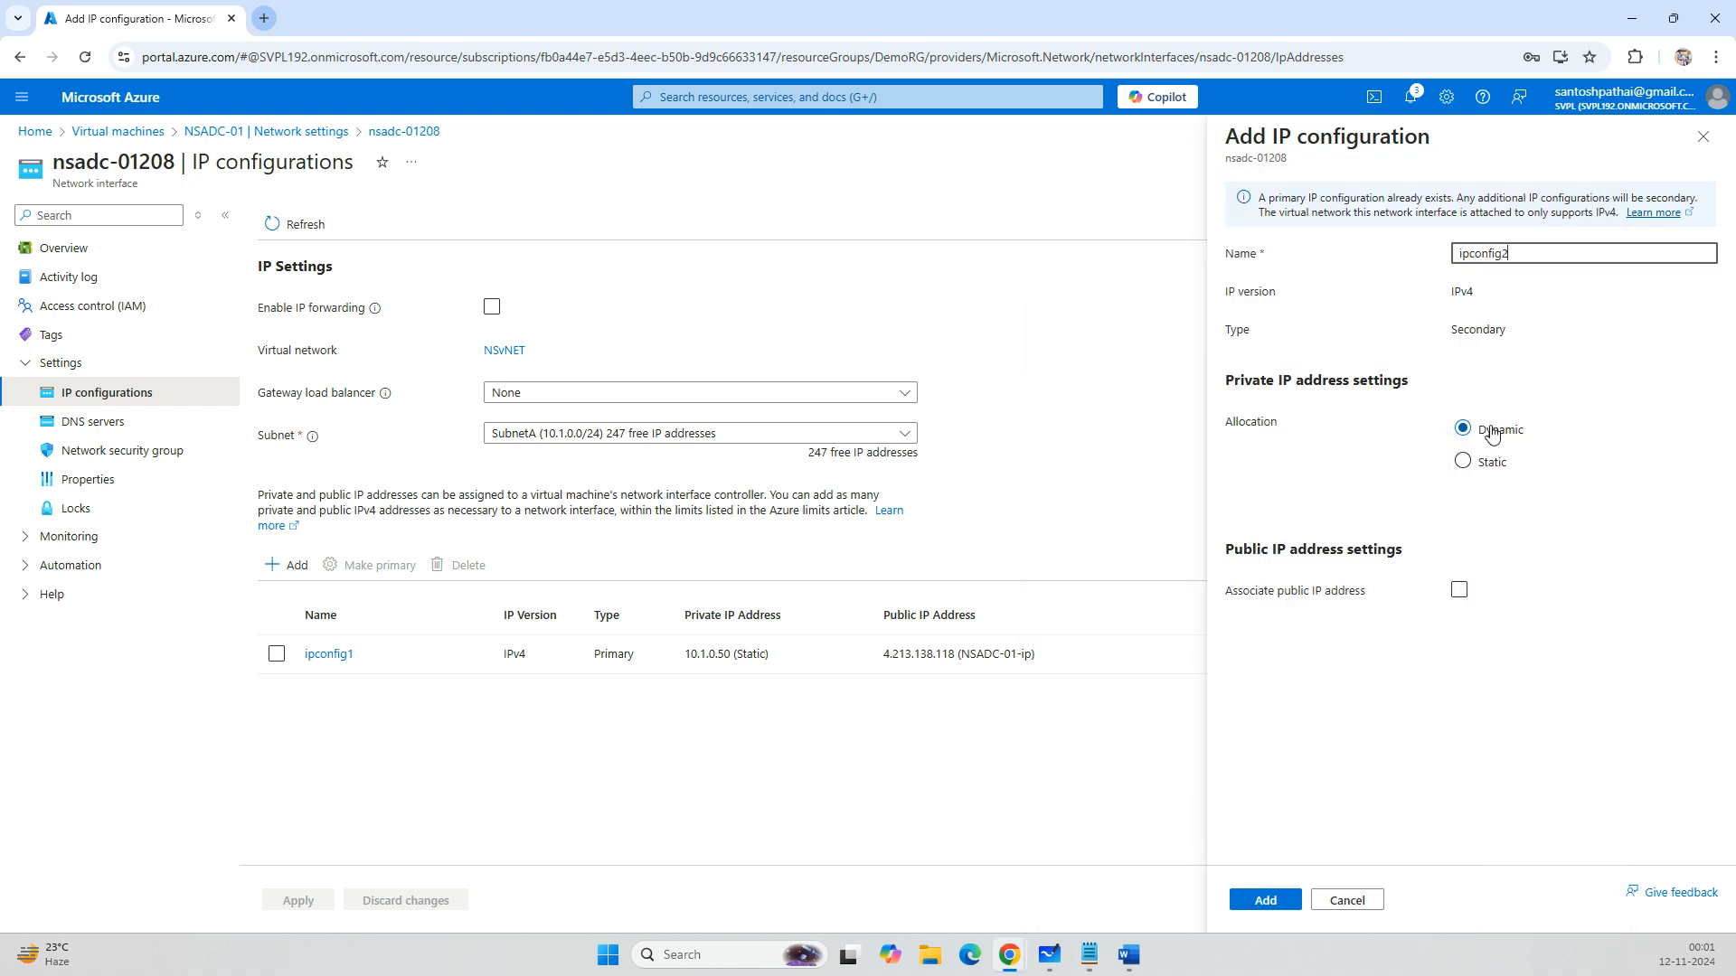
left_click(1463, 461)
key("ctrl+v")
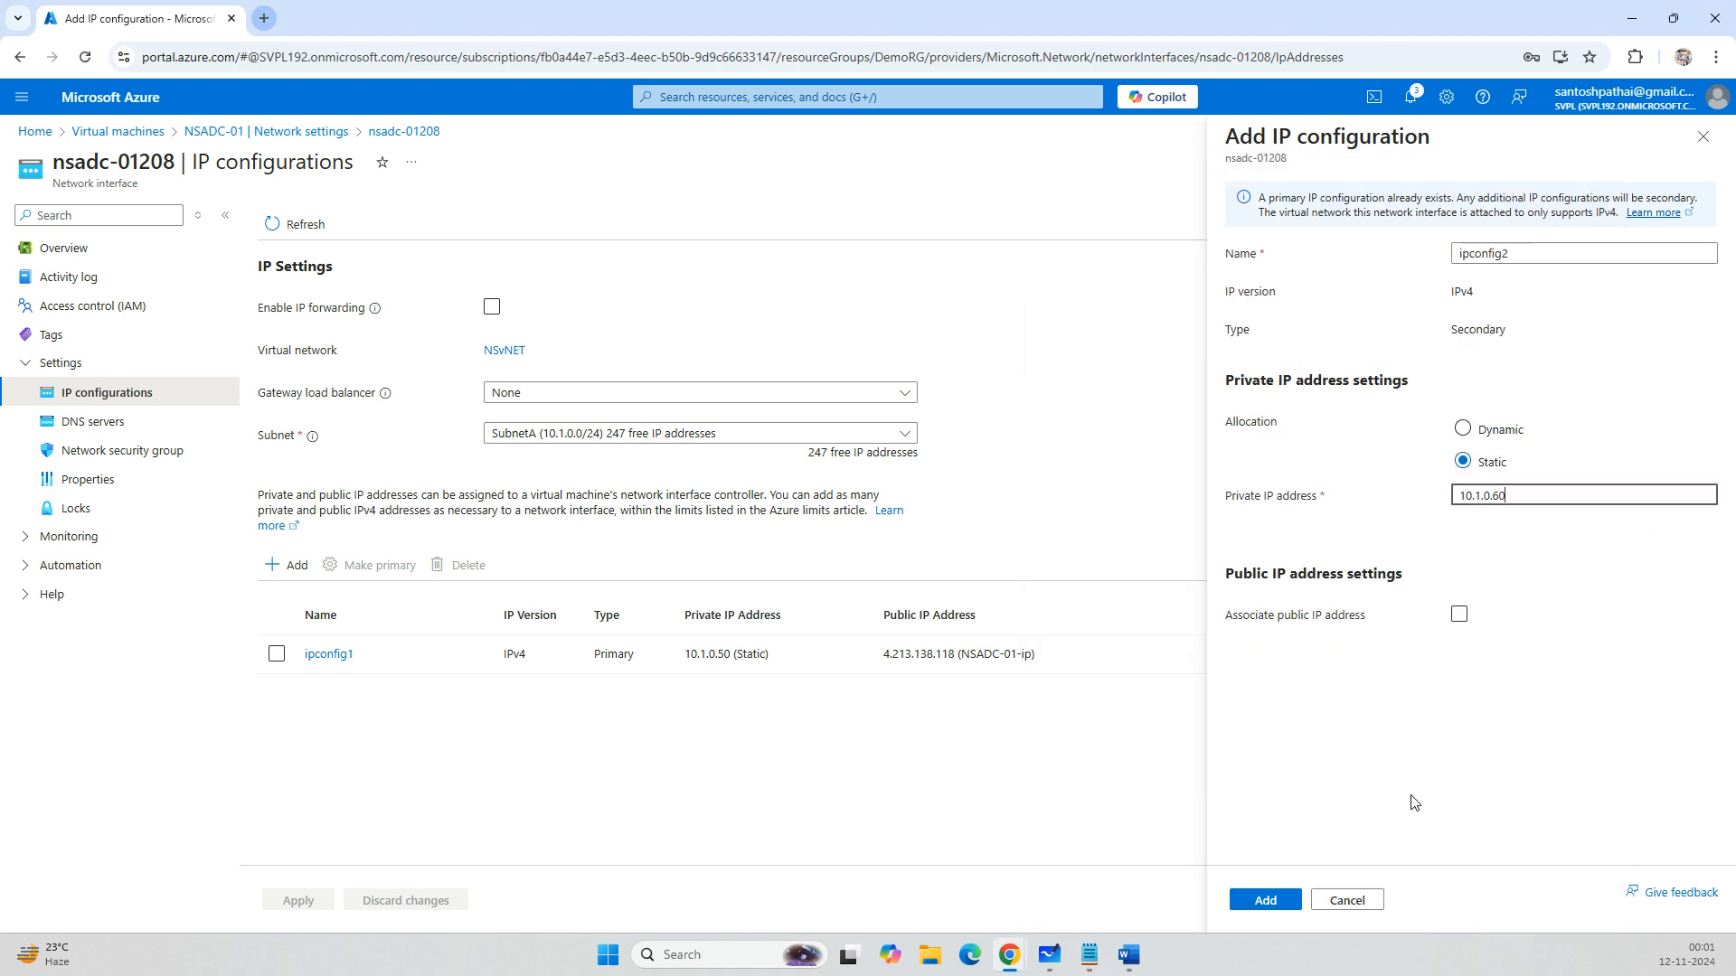
left_click(1264, 900)
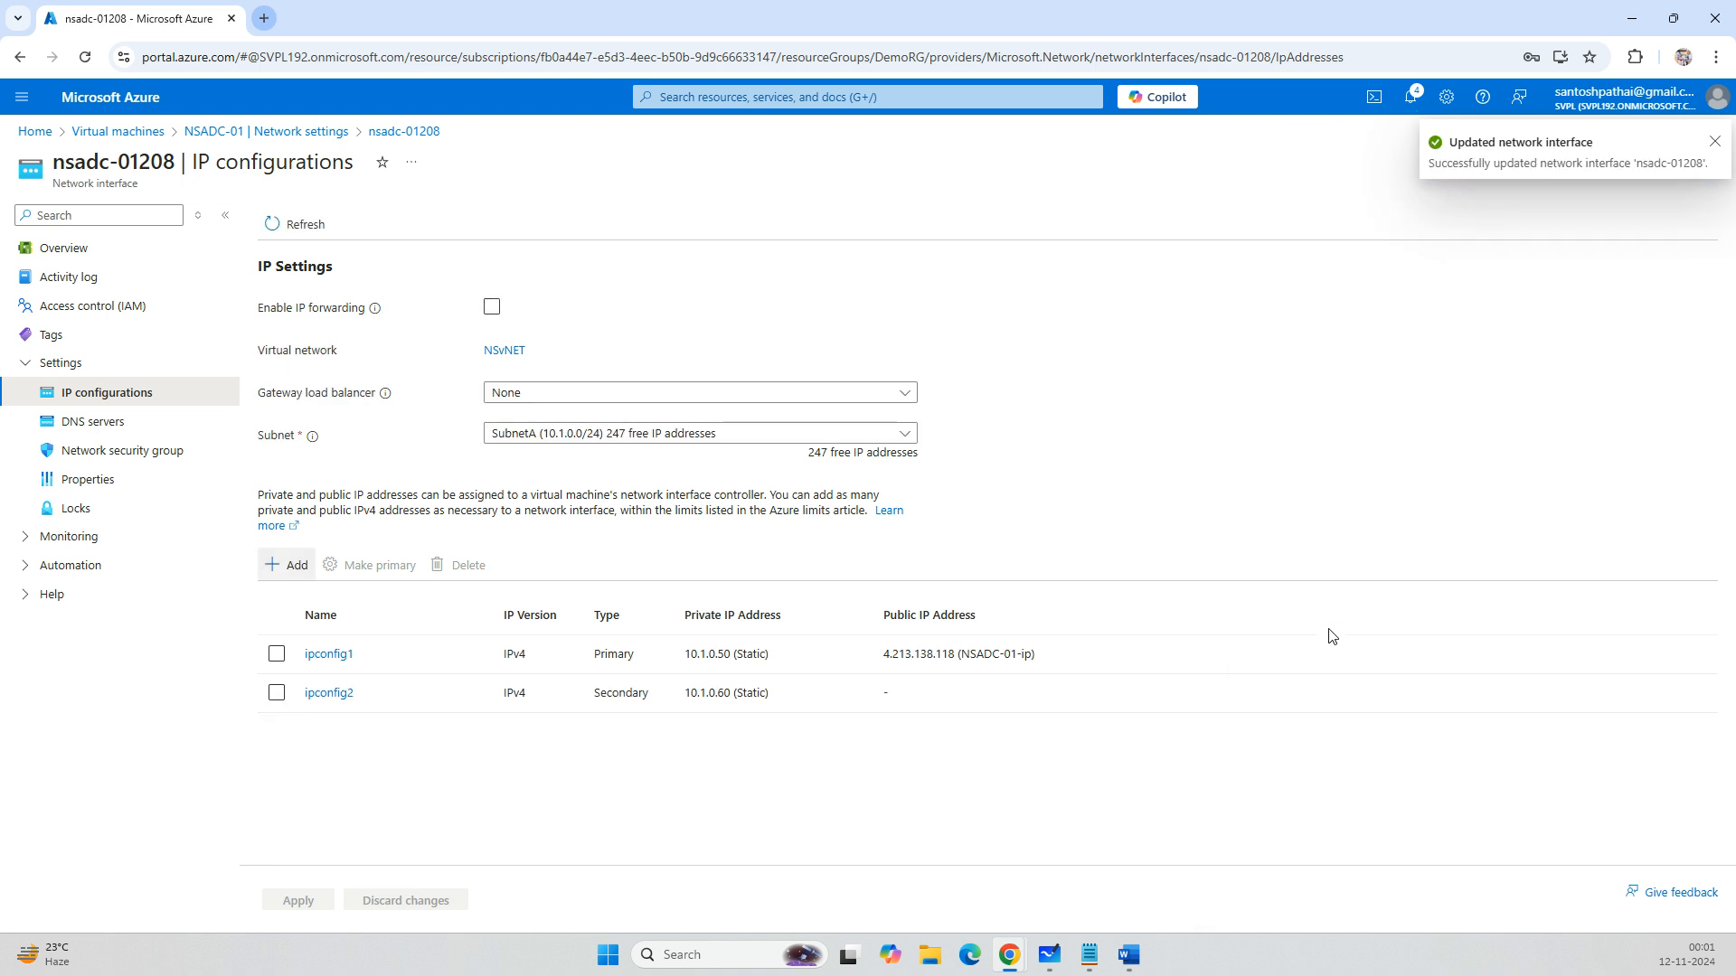
Add secondary IP configuration ipconfig3 with the VIP from the notes, 10.1.0.70, as static private address and associate new public IP pip-nsvnet-centralindia-subneta.
mouse_move(1090, 955)
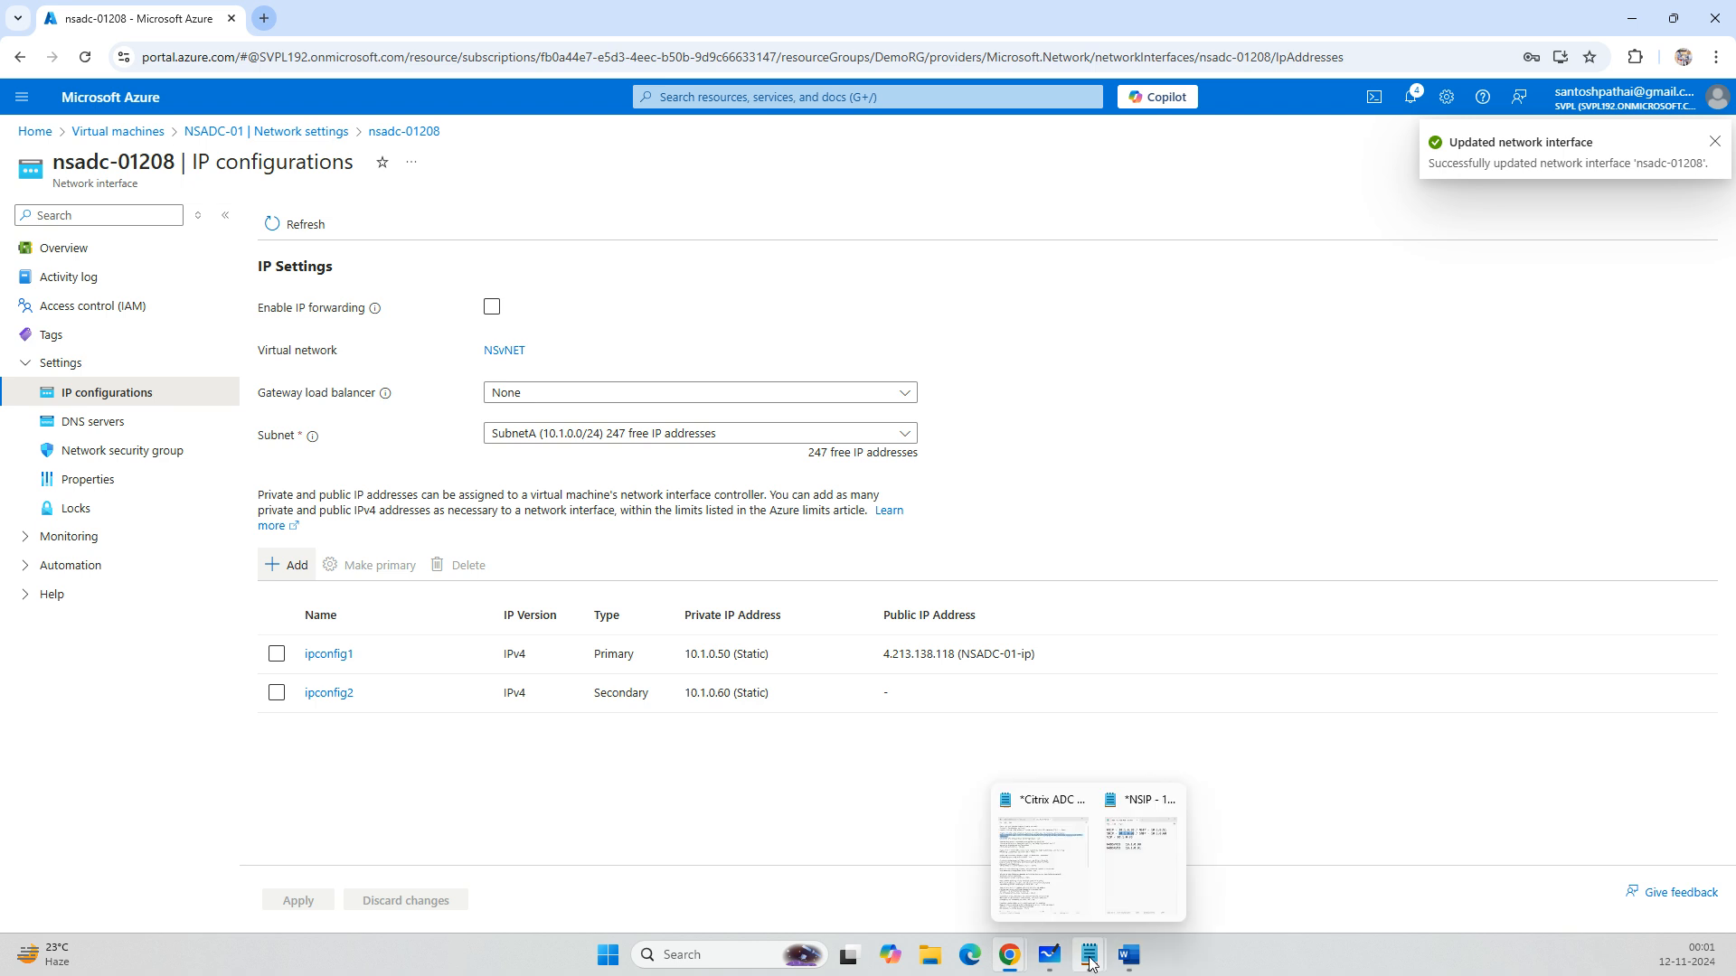
left_click(1146, 859)
left_click_drag(1157, 320, 1270, 319)
key("ctrl+c")
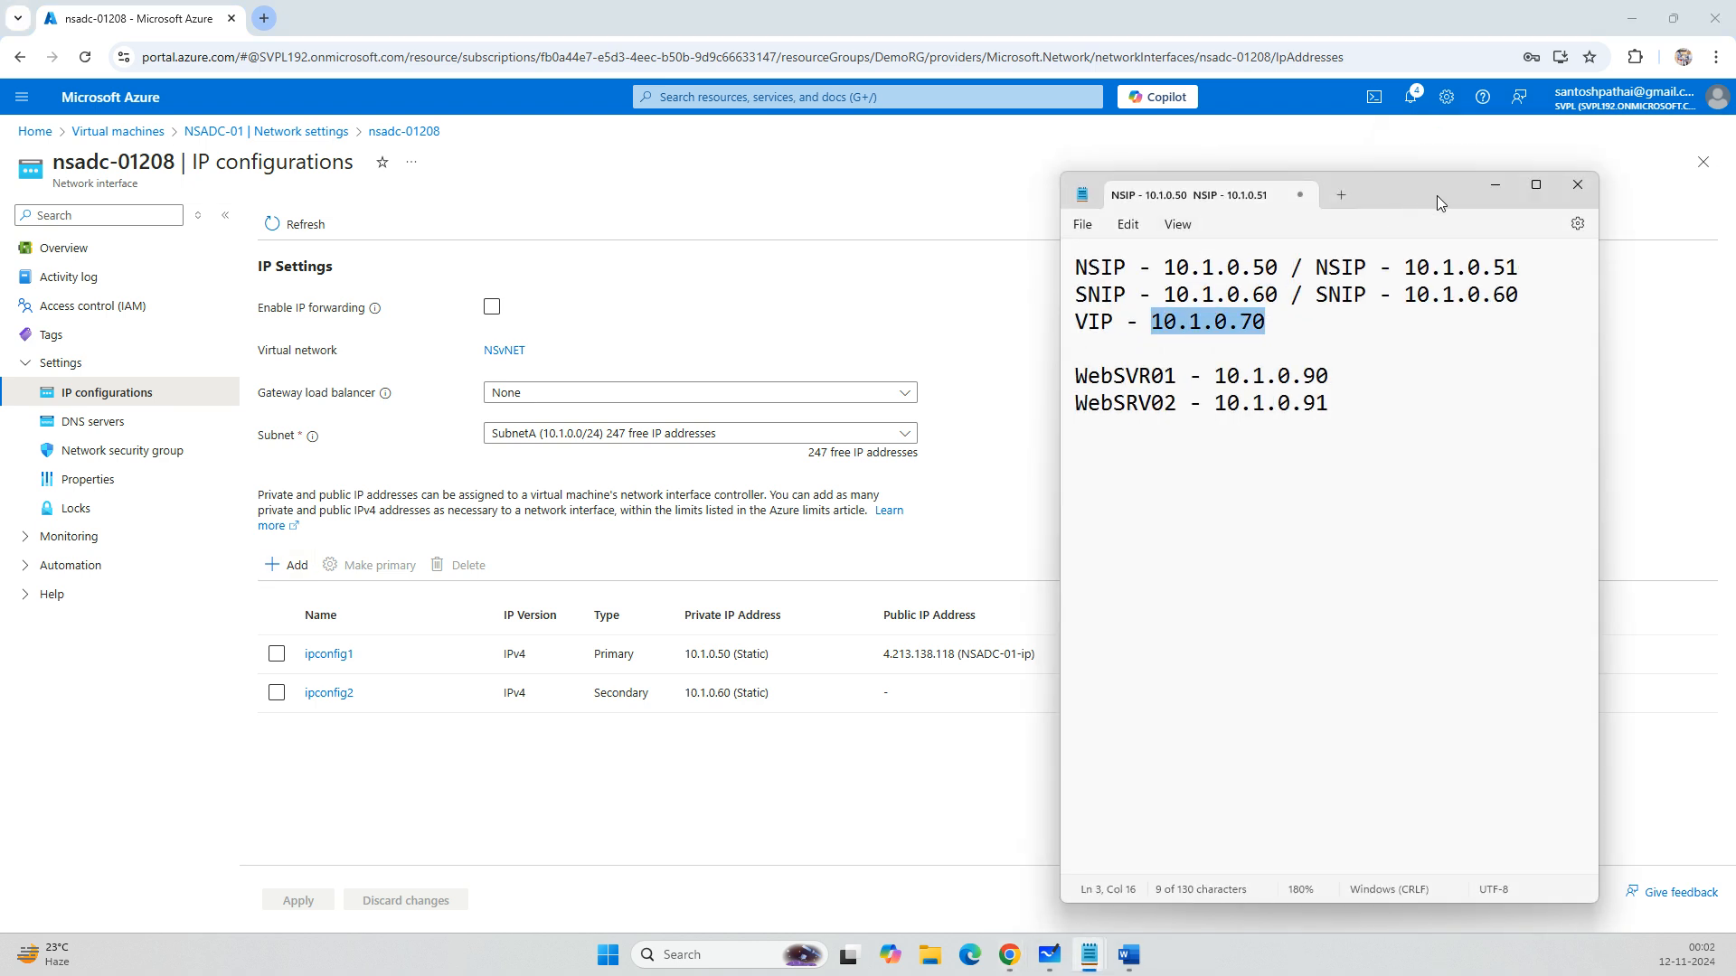
left_click(1495, 185)
left_click(293, 572)
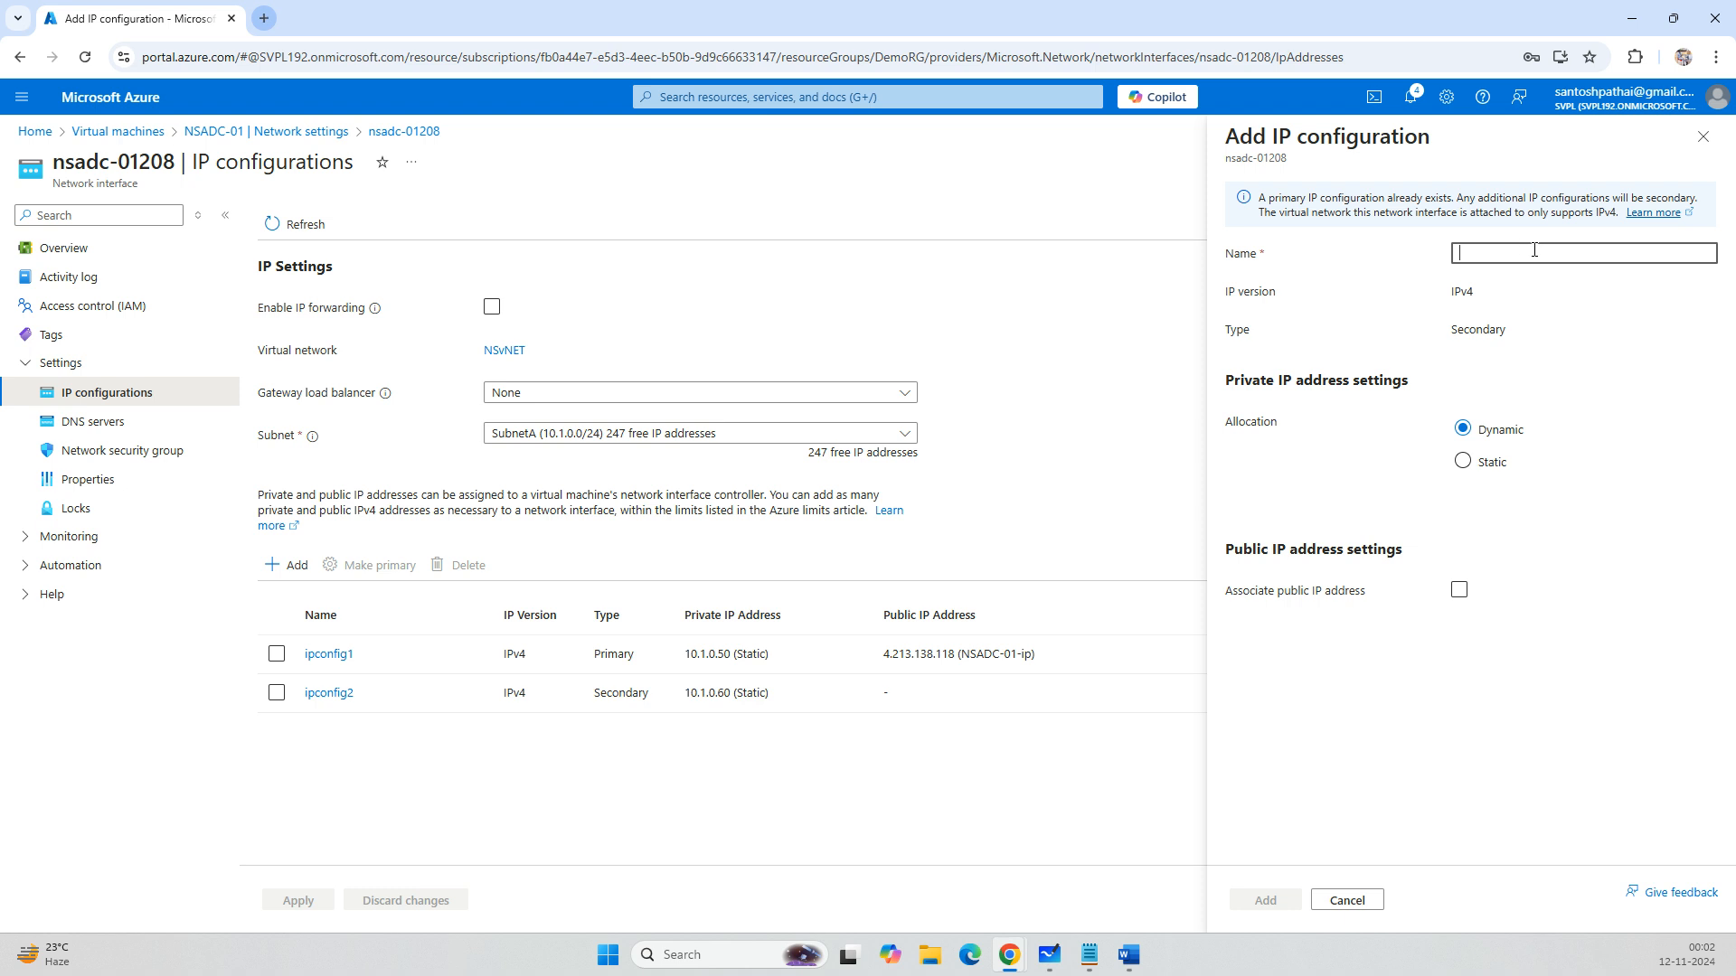
type("ipconfig3")
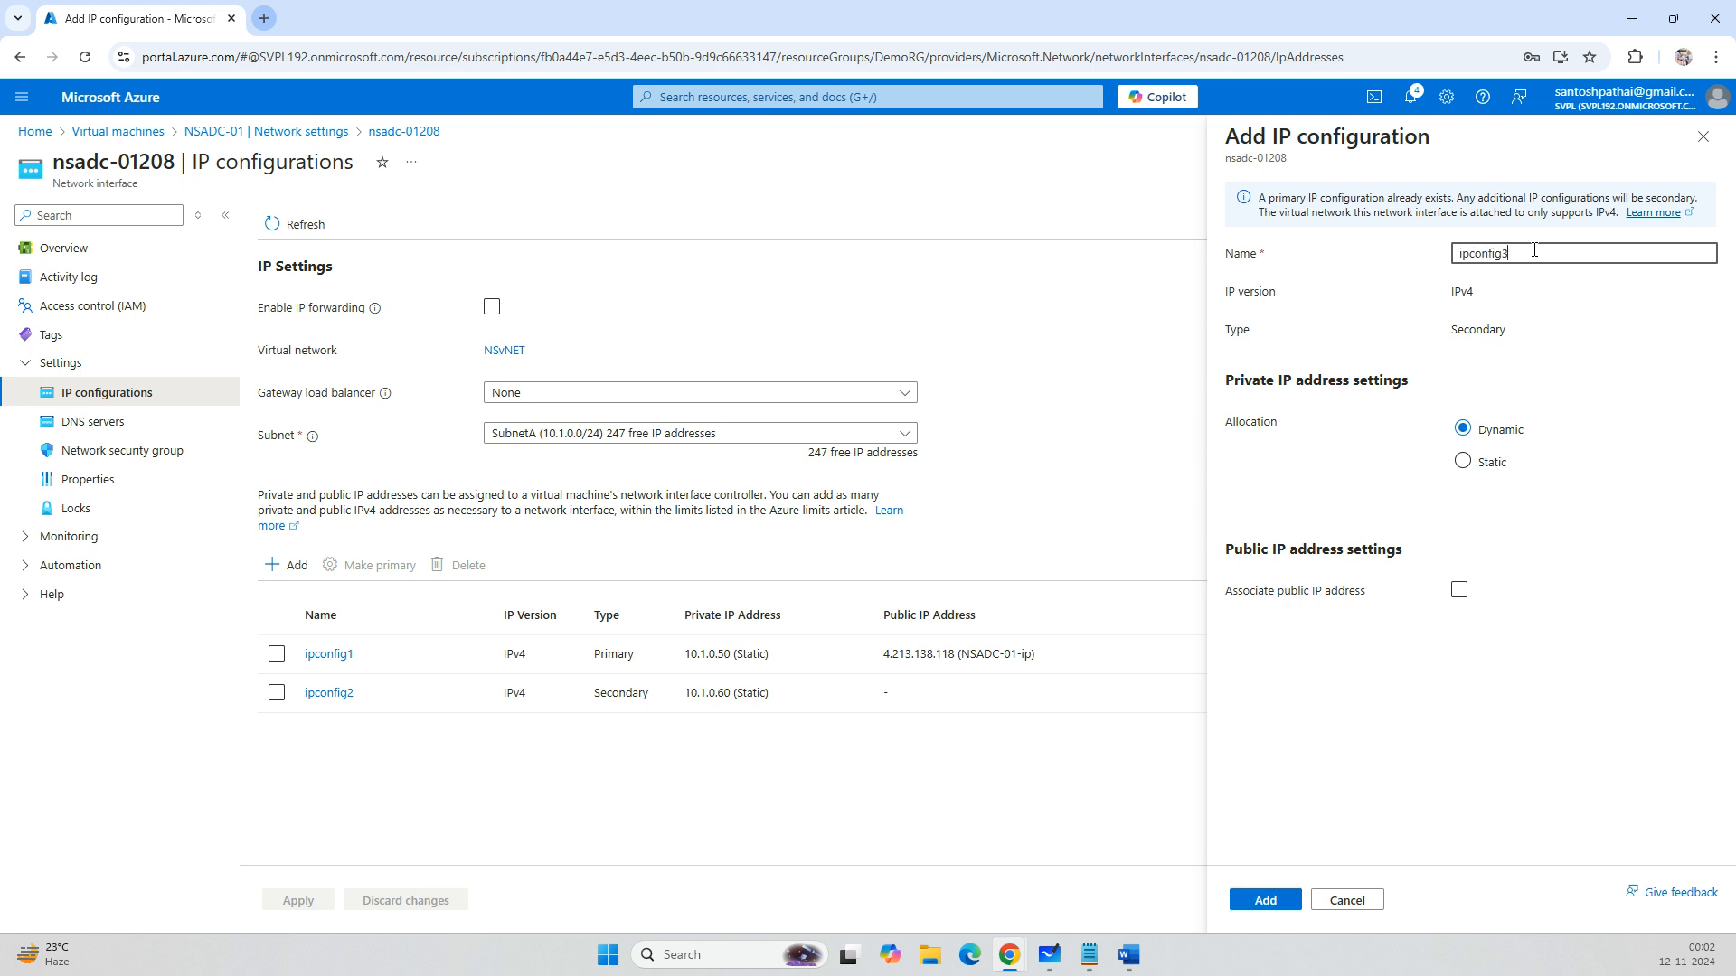
left_click(1463, 461)
left_click(1504, 501)
key("ctrl+v")
left_click(1459, 615)
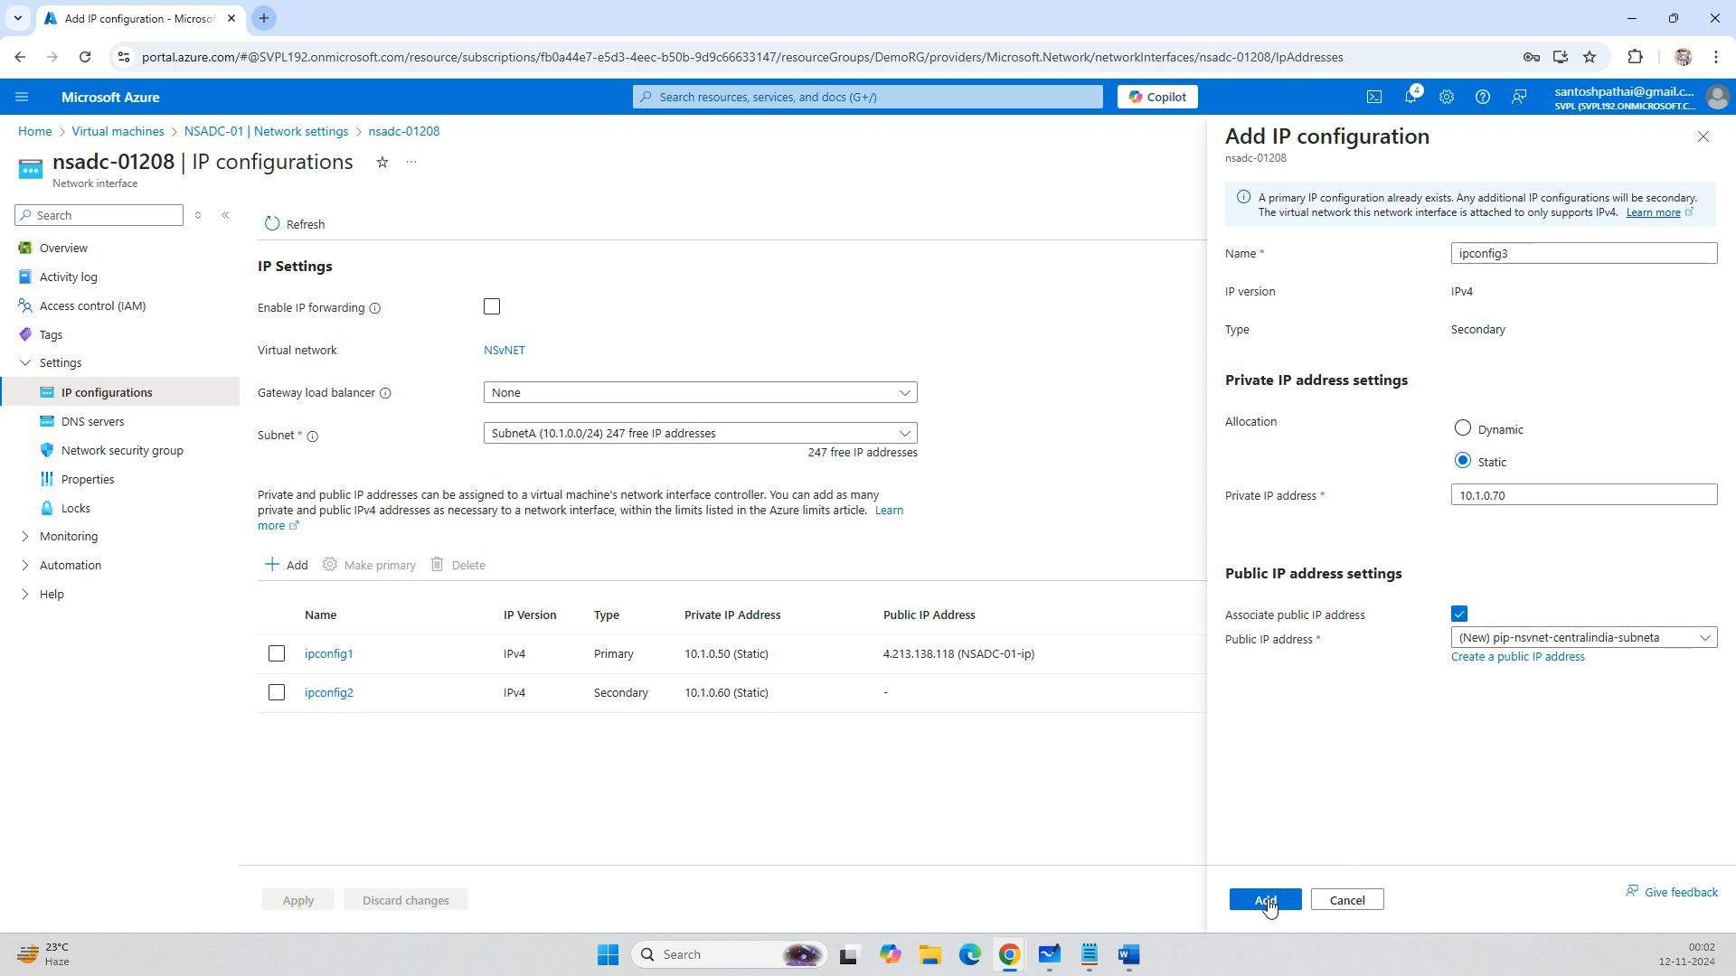
left_click(1266, 900)
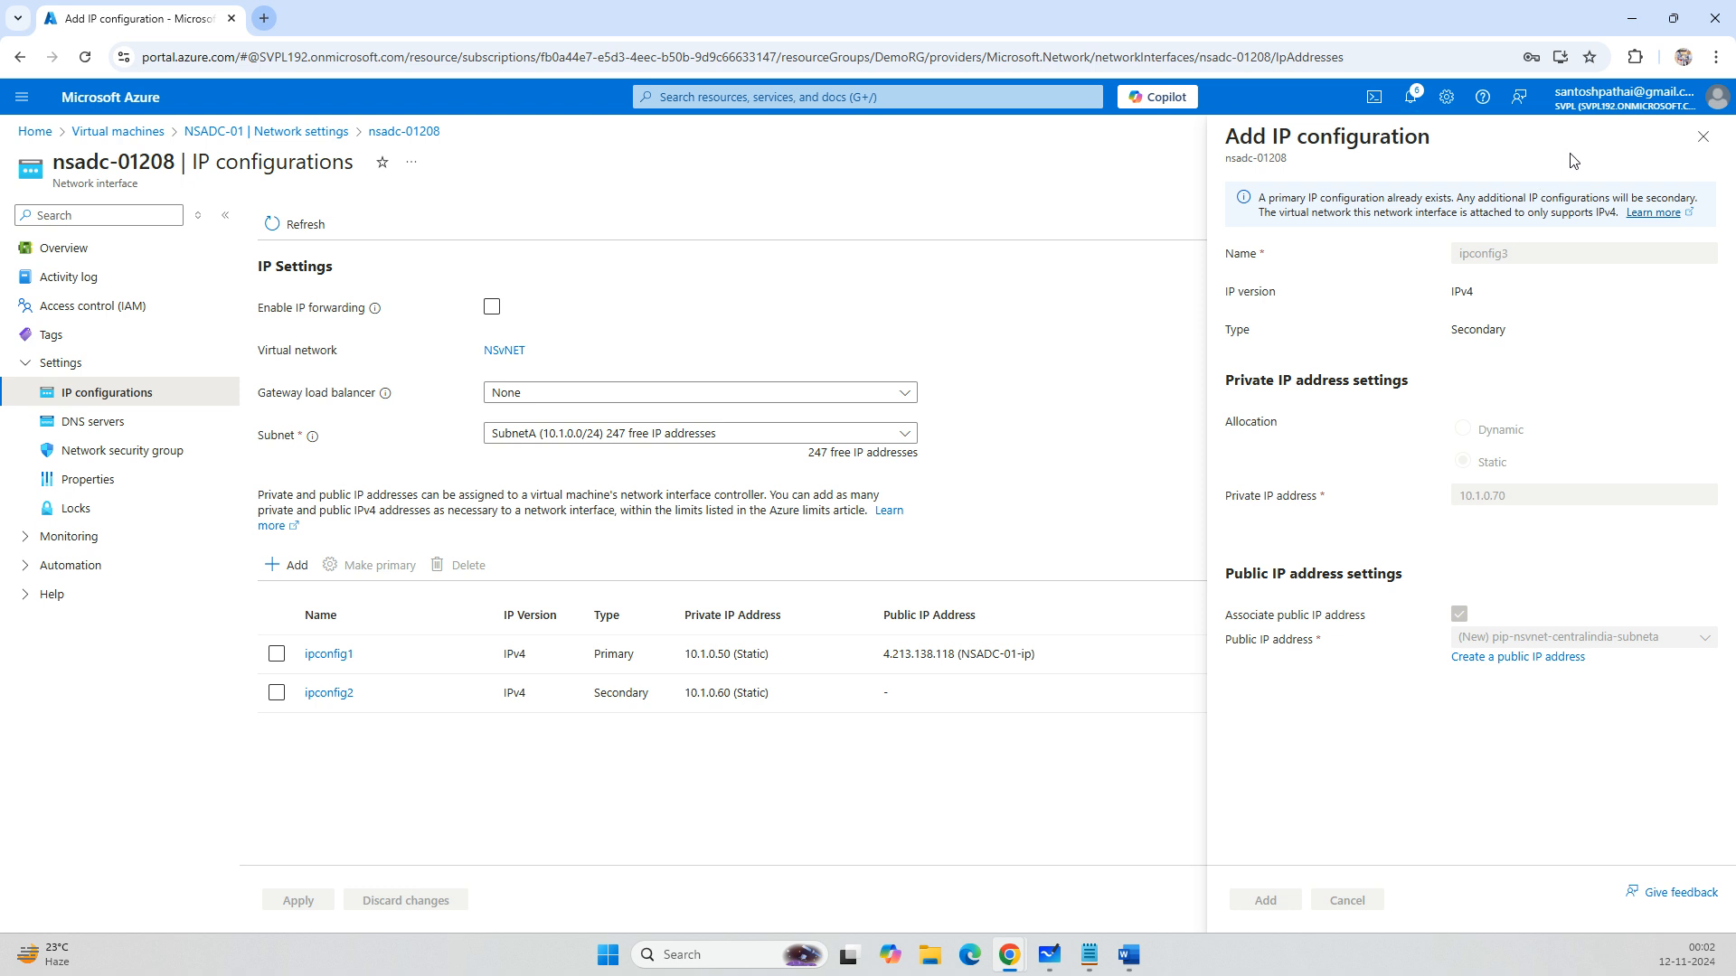
Append "/ VIP - 10.1.0.70" to the VIP line in the Notepad IP address plan.
left_click(1092, 955)
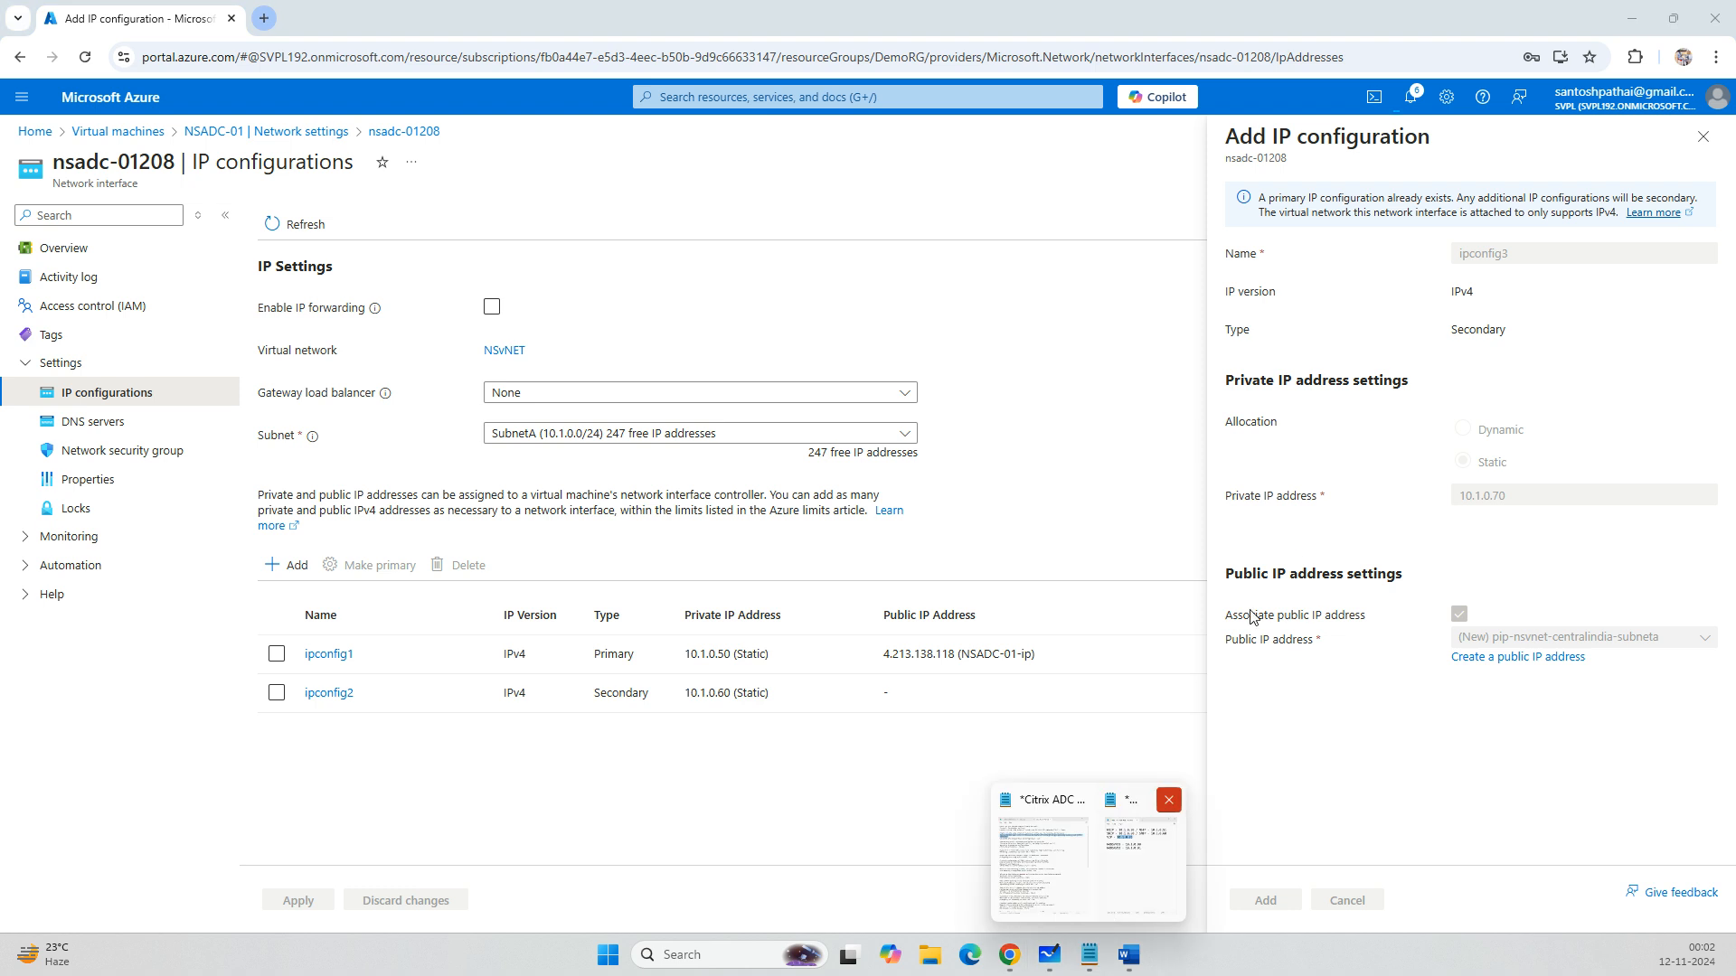
left_click(1137, 893)
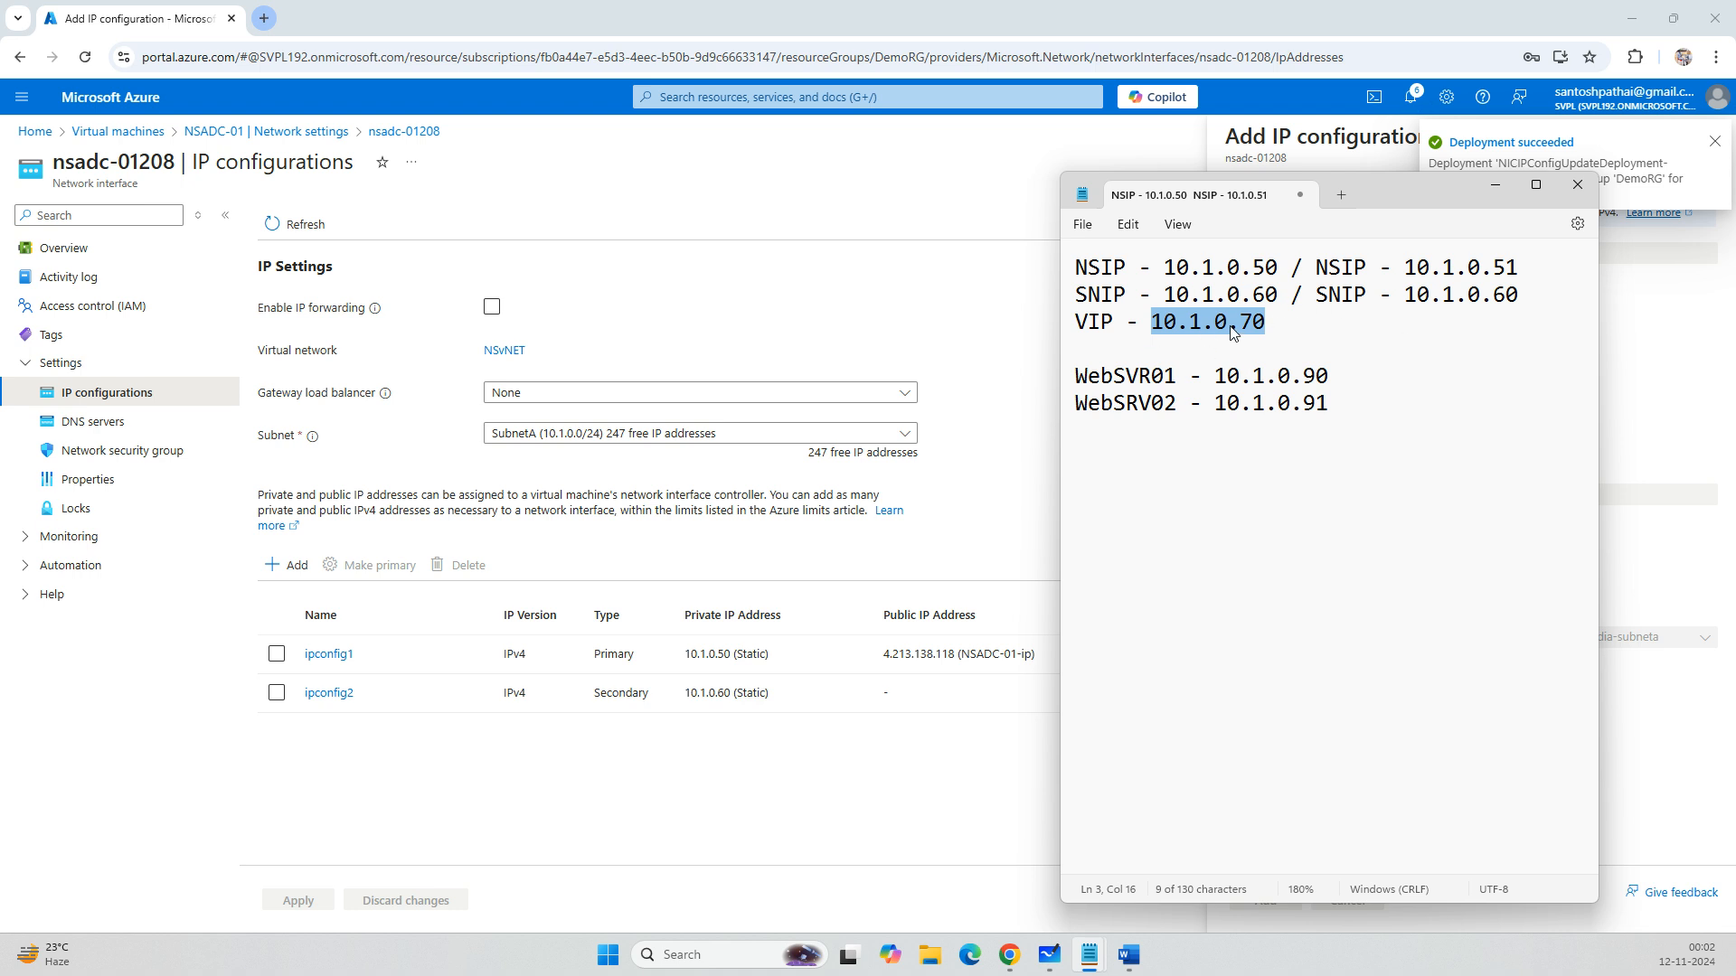
left_click_drag(1271, 321, 1075, 297)
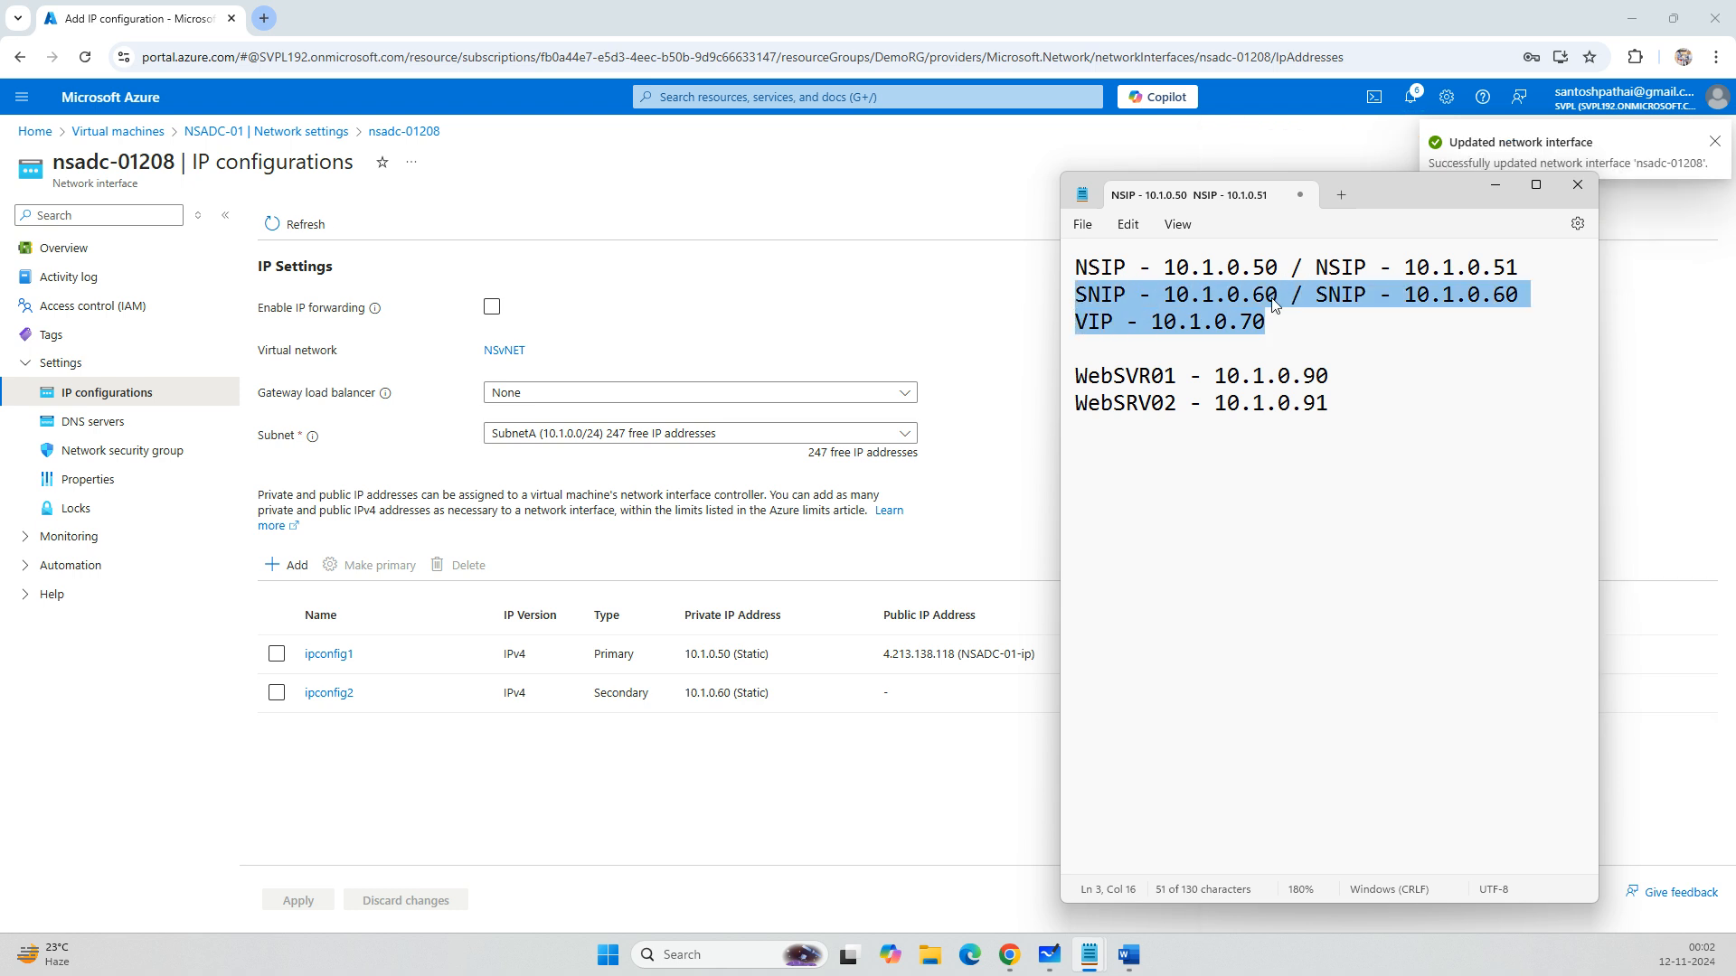
left_click(1473, 315)
type("/ ")
type("10.1.")
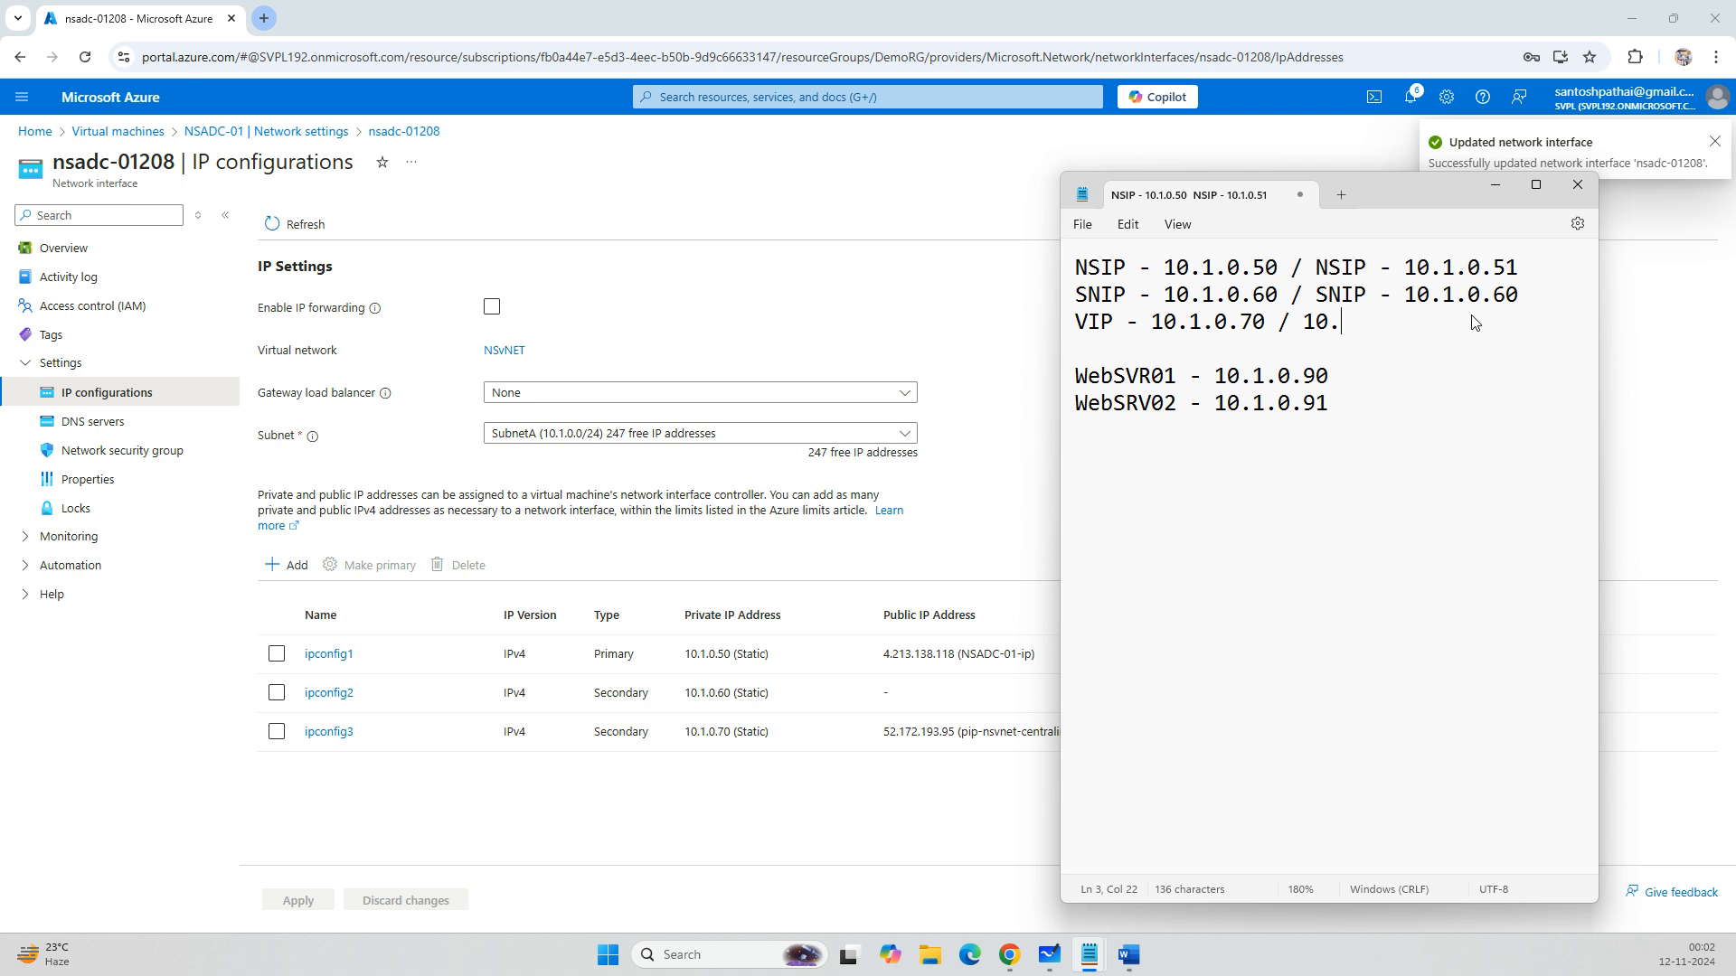
type("0.70")
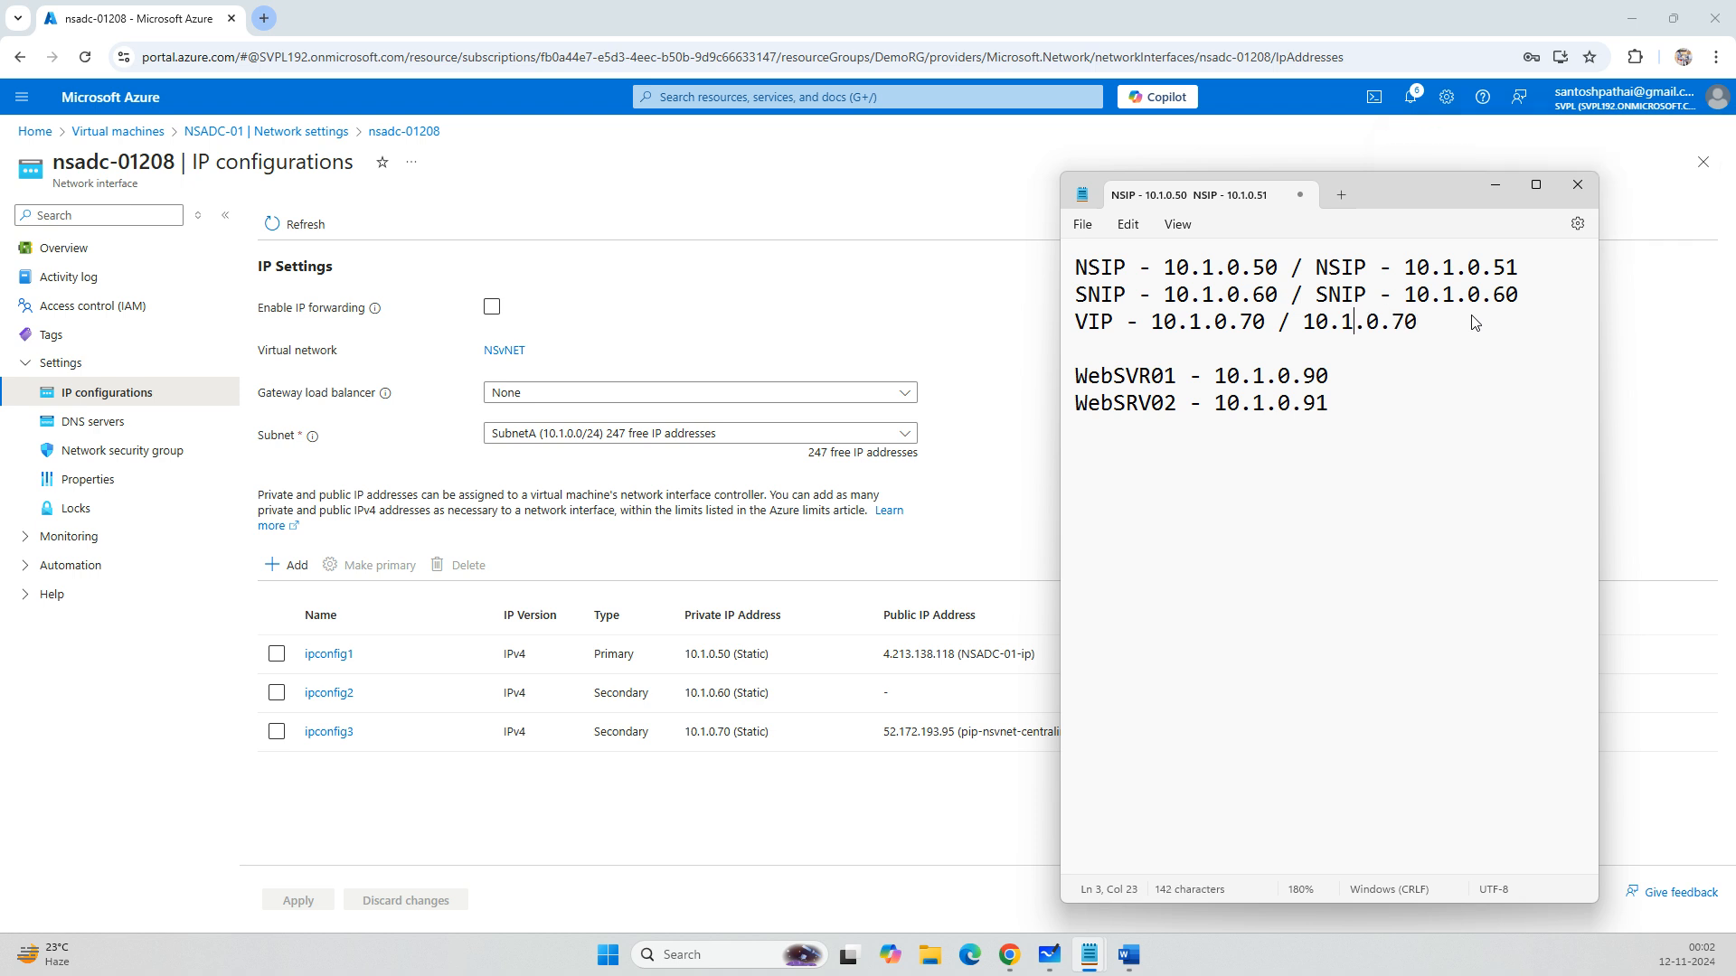
type("VIP -")
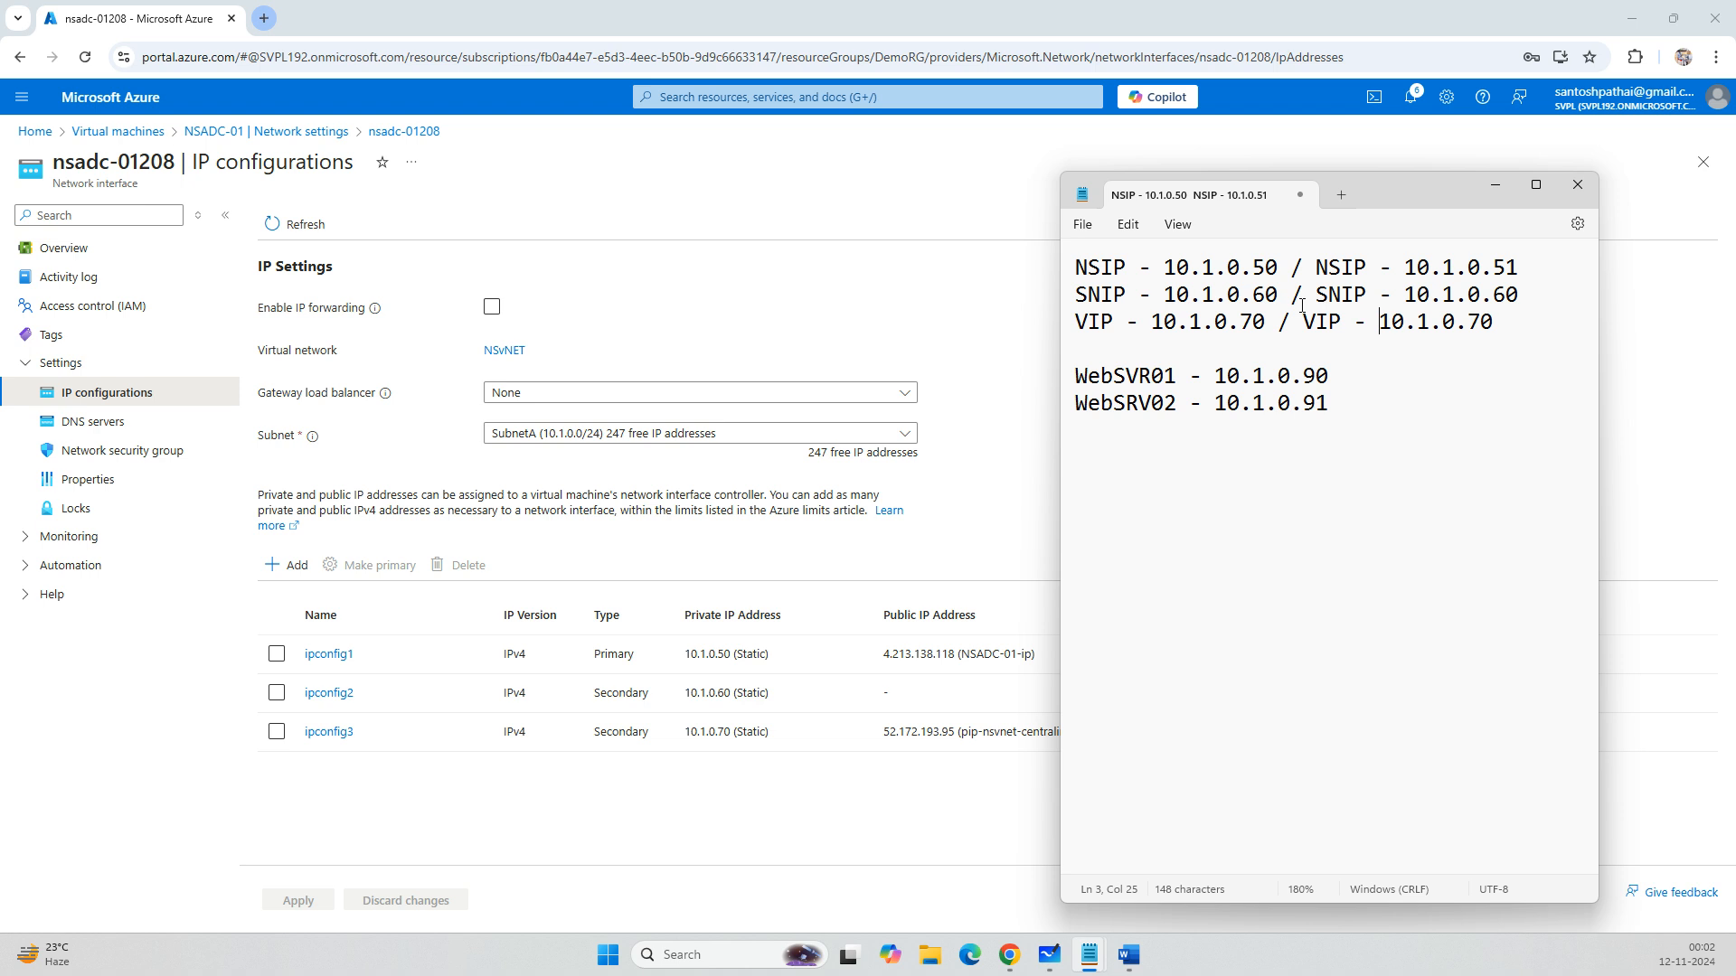
left_click_drag(1317, 297, 1367, 299)
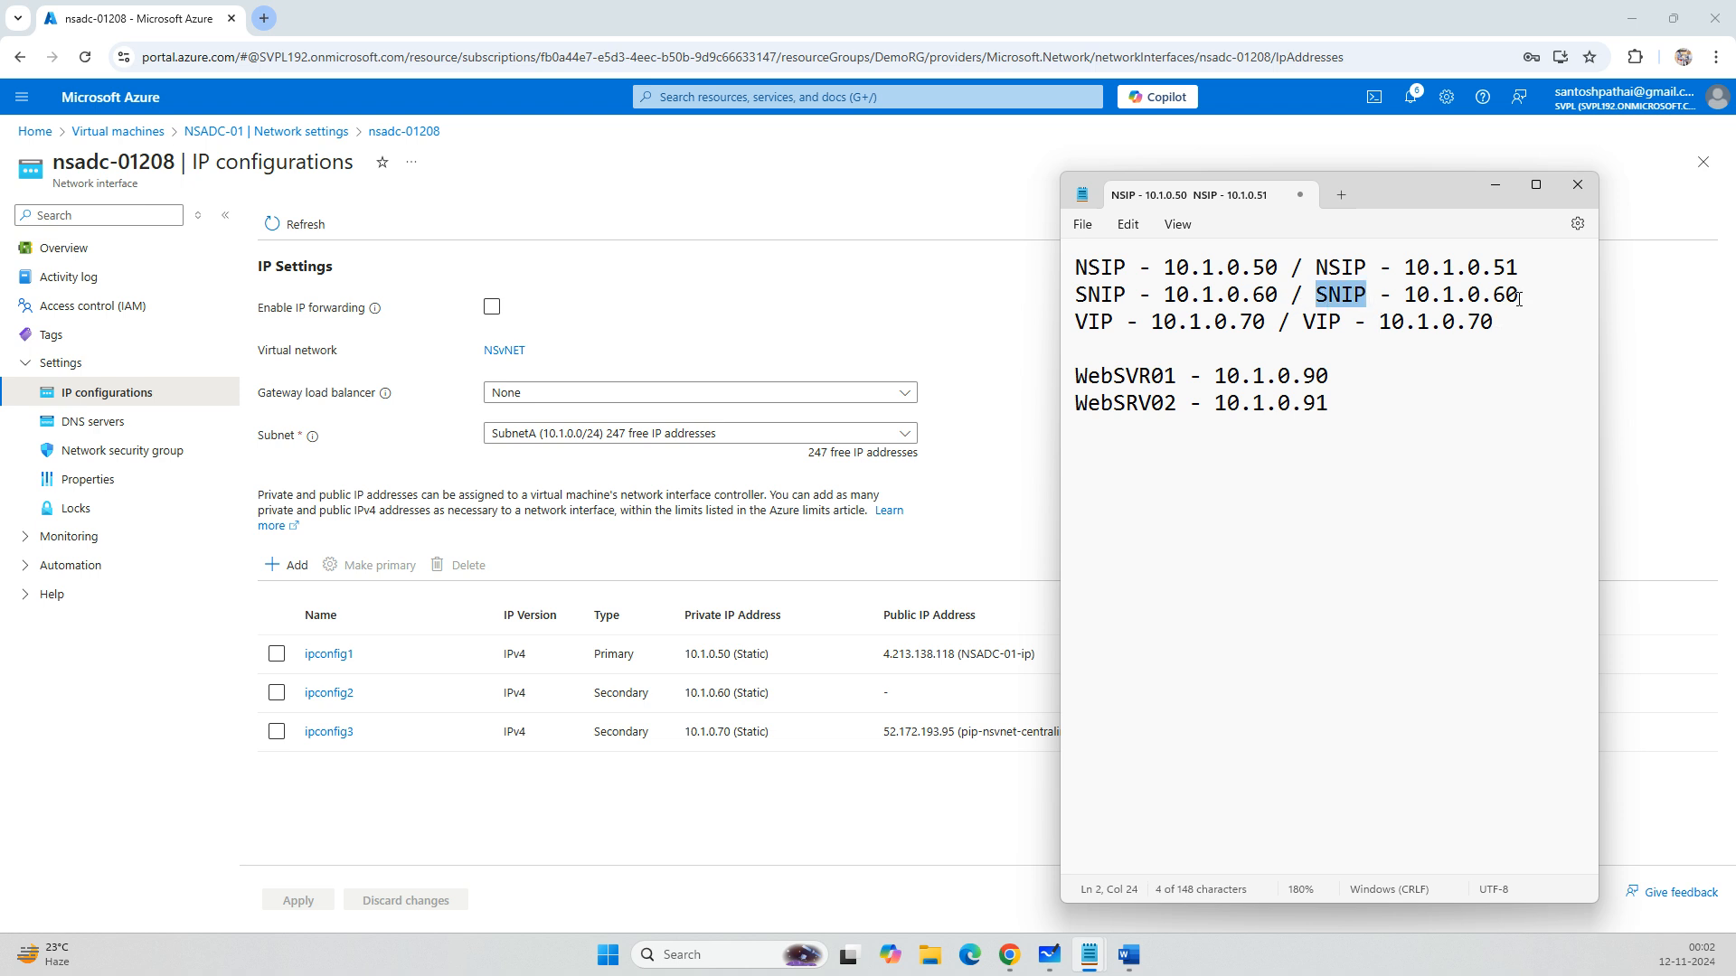
left_click_drag(1515, 327, 1074, 296)
left_click(1253, 323)
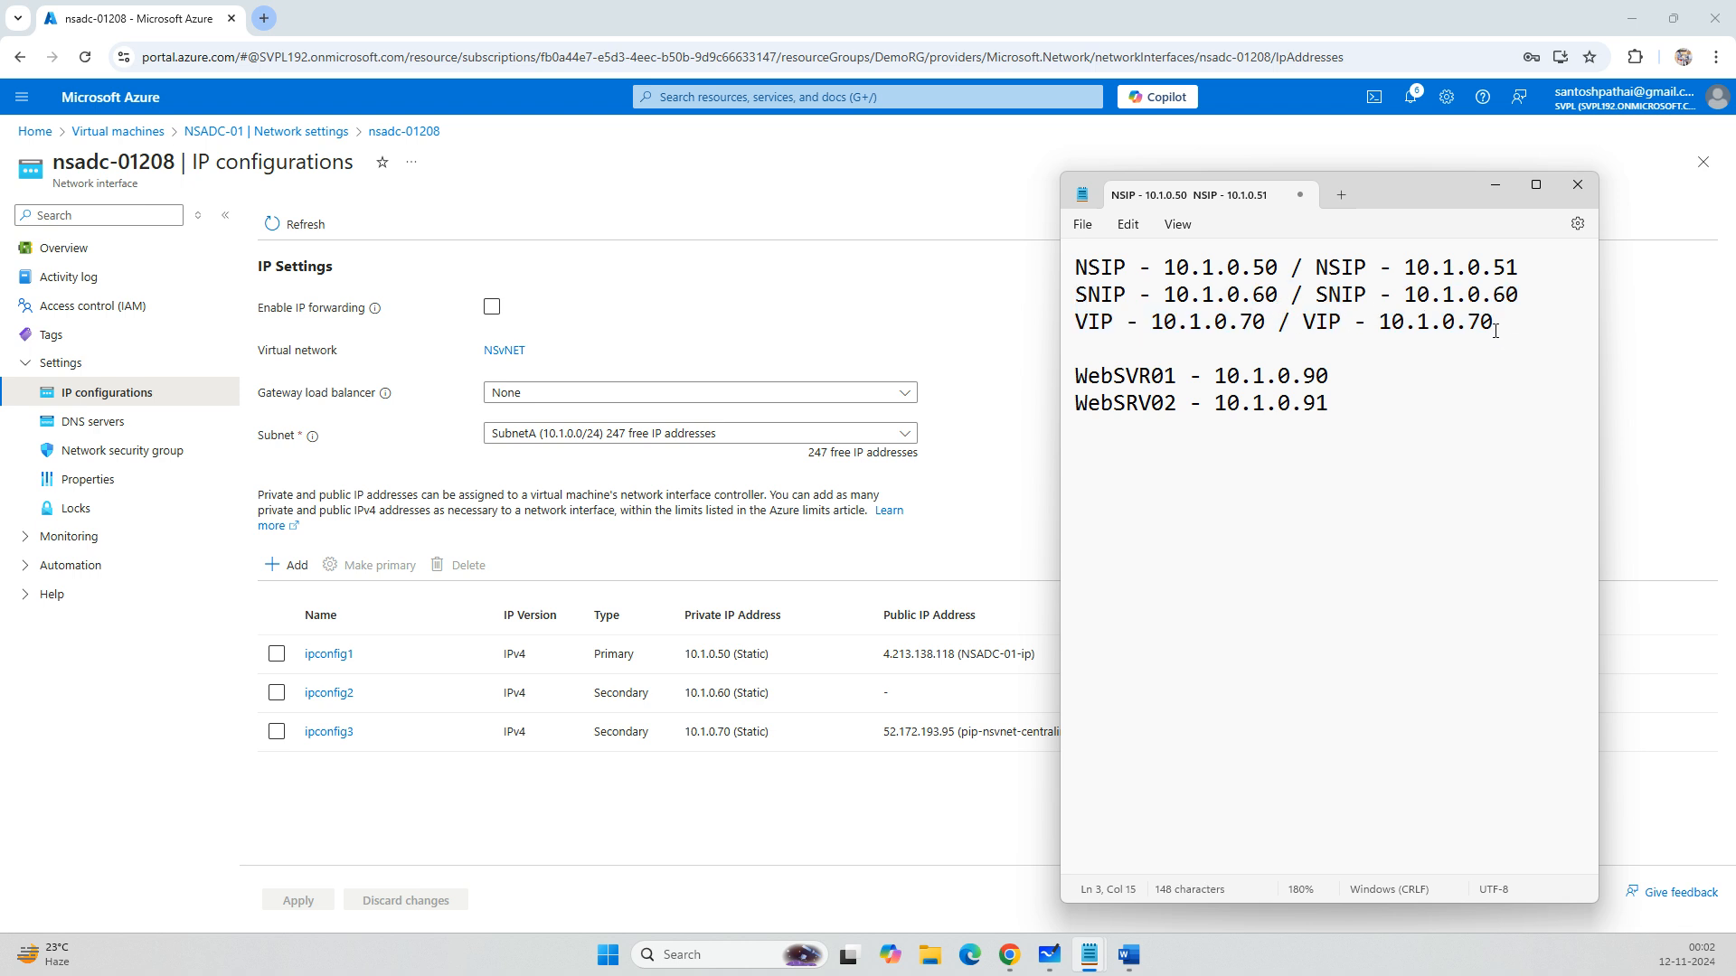
left_click_drag(1317, 267, 1519, 268)
Return to the Azure virtual machines list and start NSADC-01, WebSRV01 and WebSRV02 together.
left_click(1495, 185)
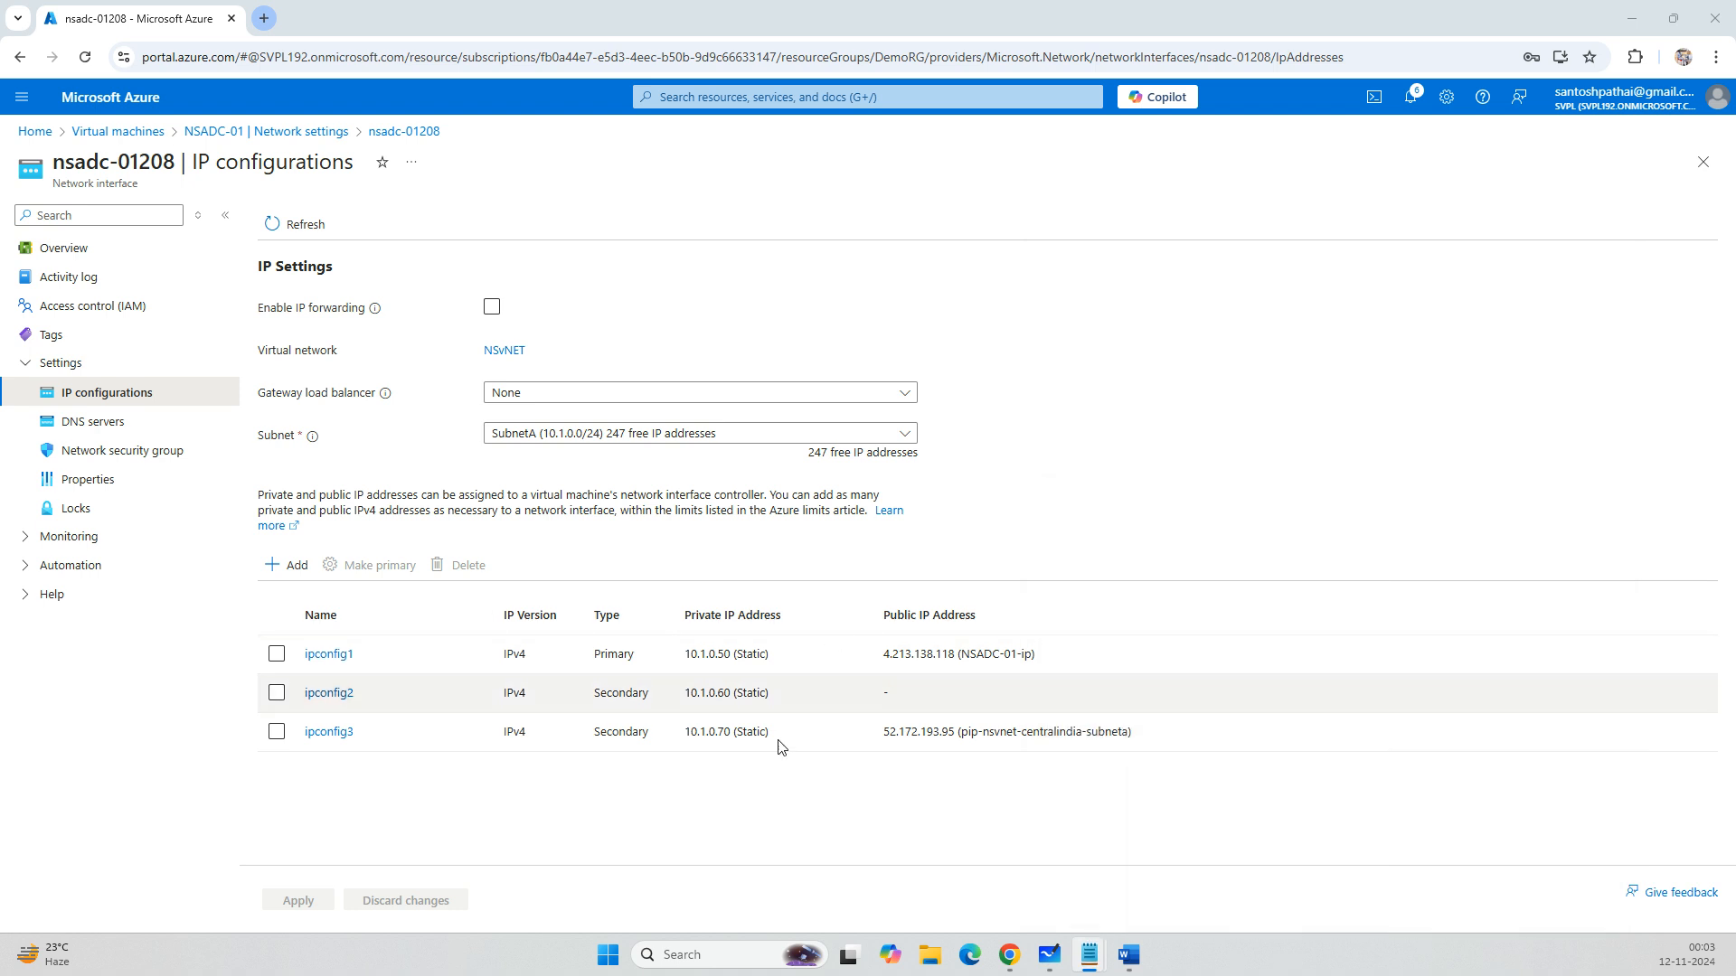
left_click(145, 133)
left_click(27, 387)
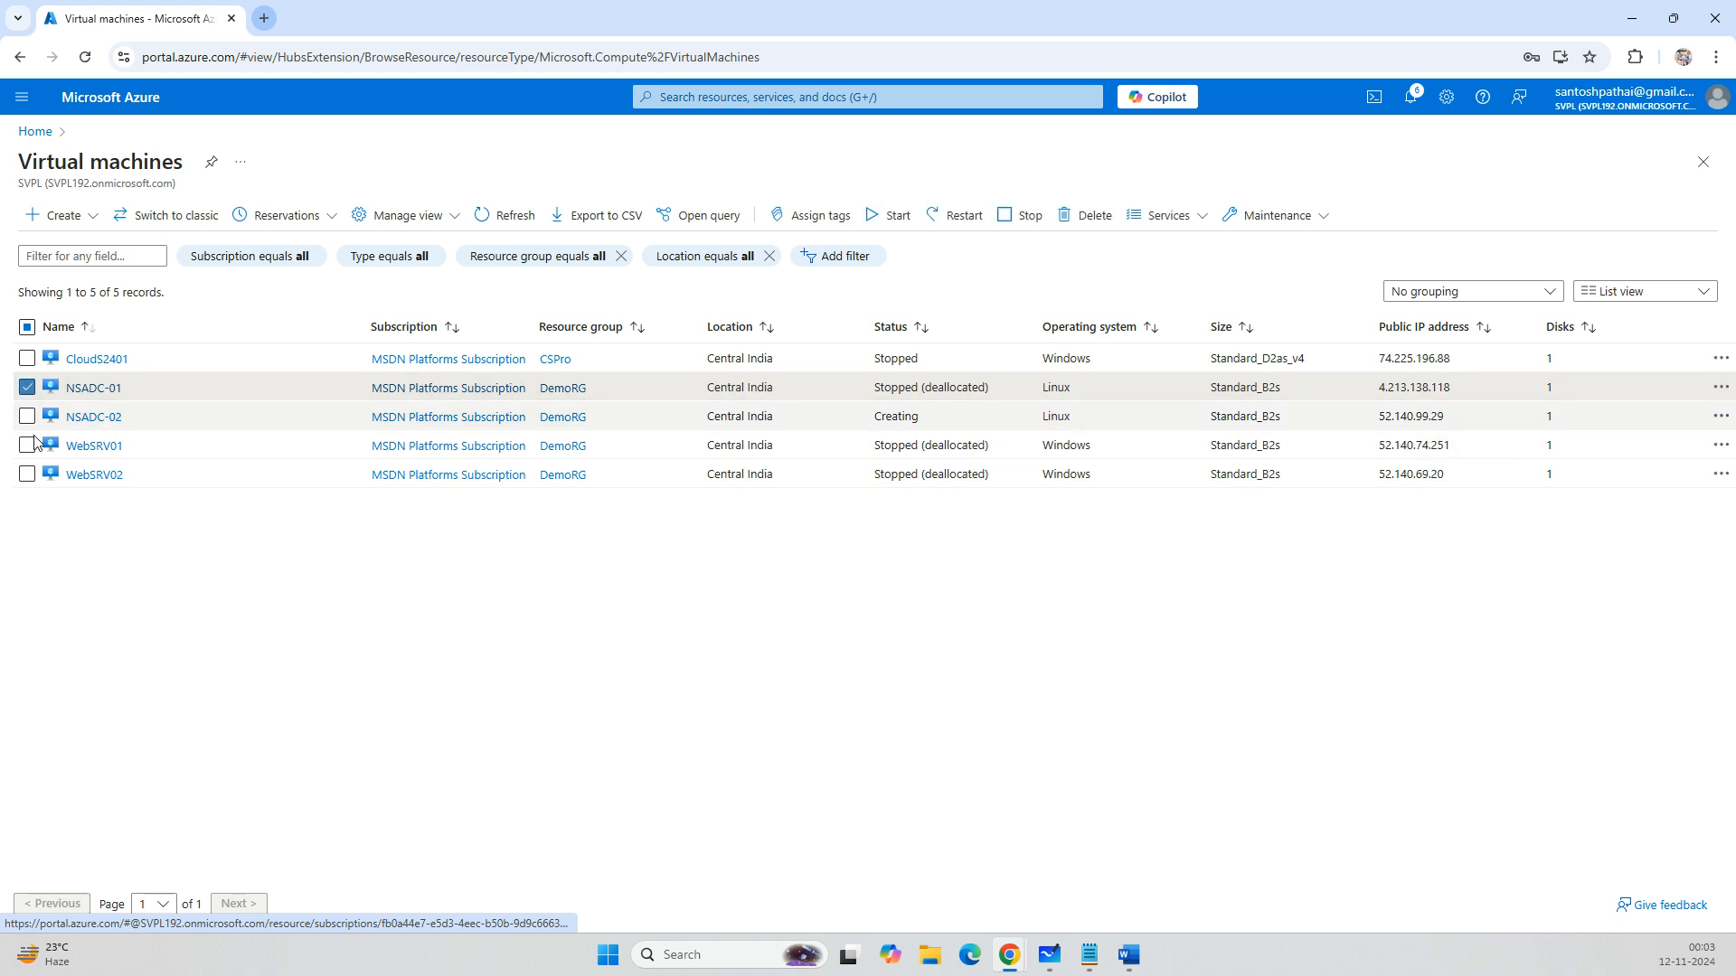
left_click(28, 445)
left_click(27, 474)
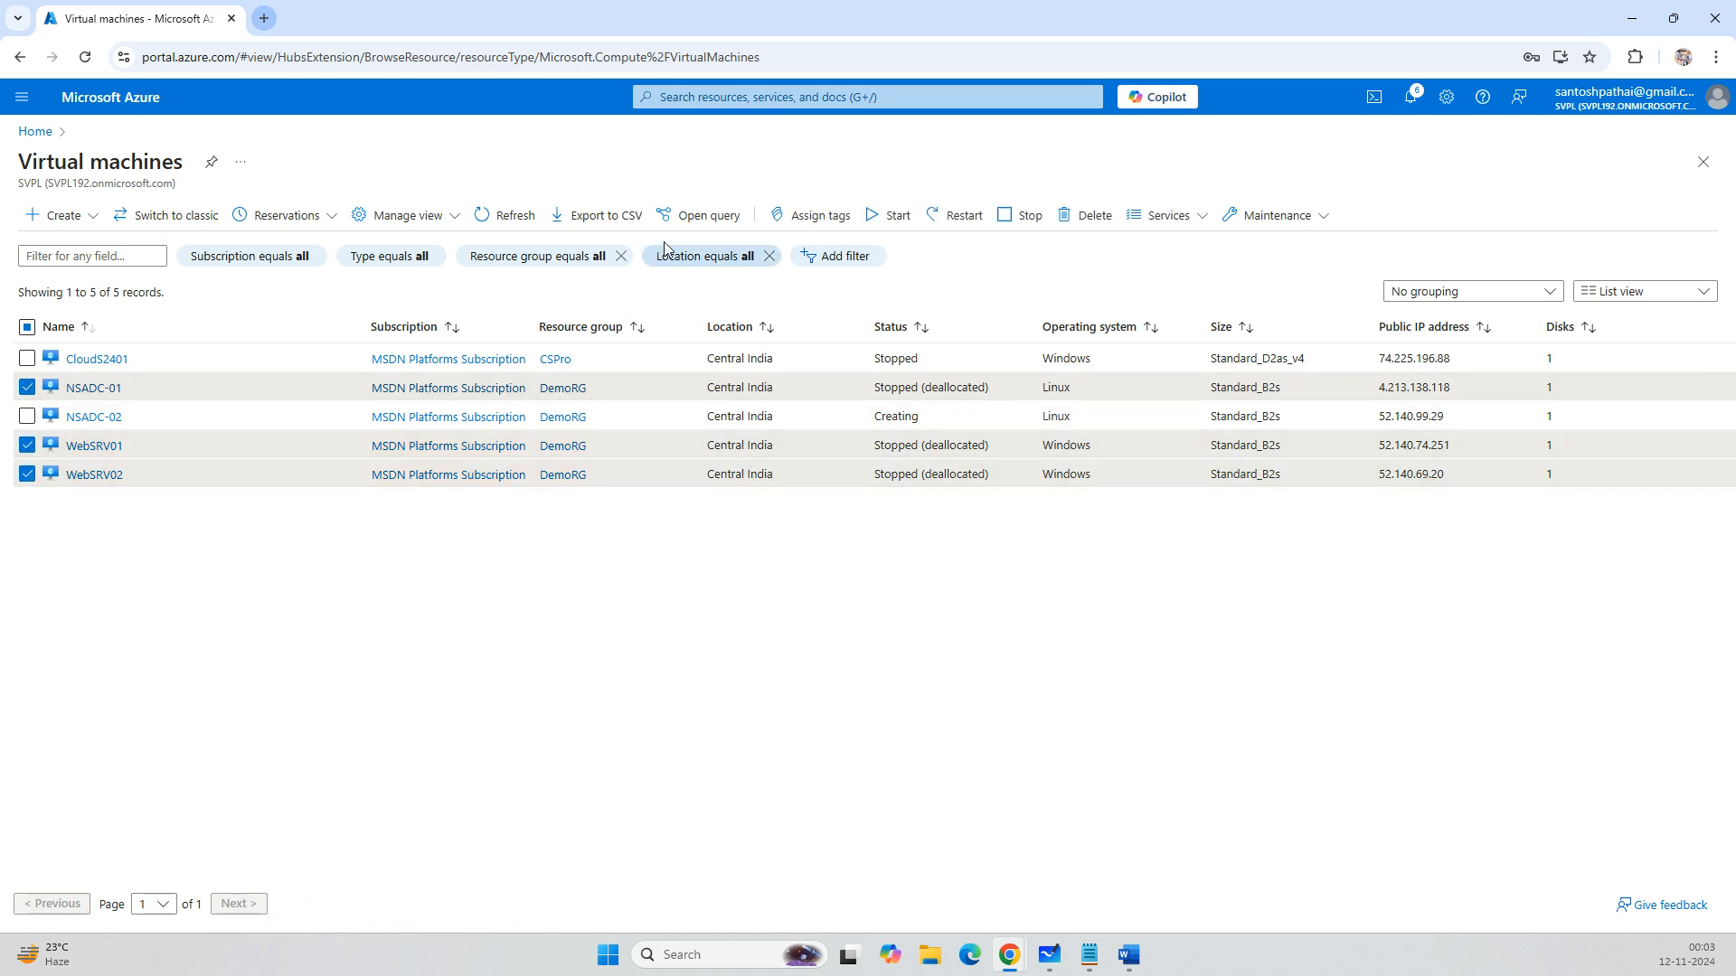
left_click(887, 215)
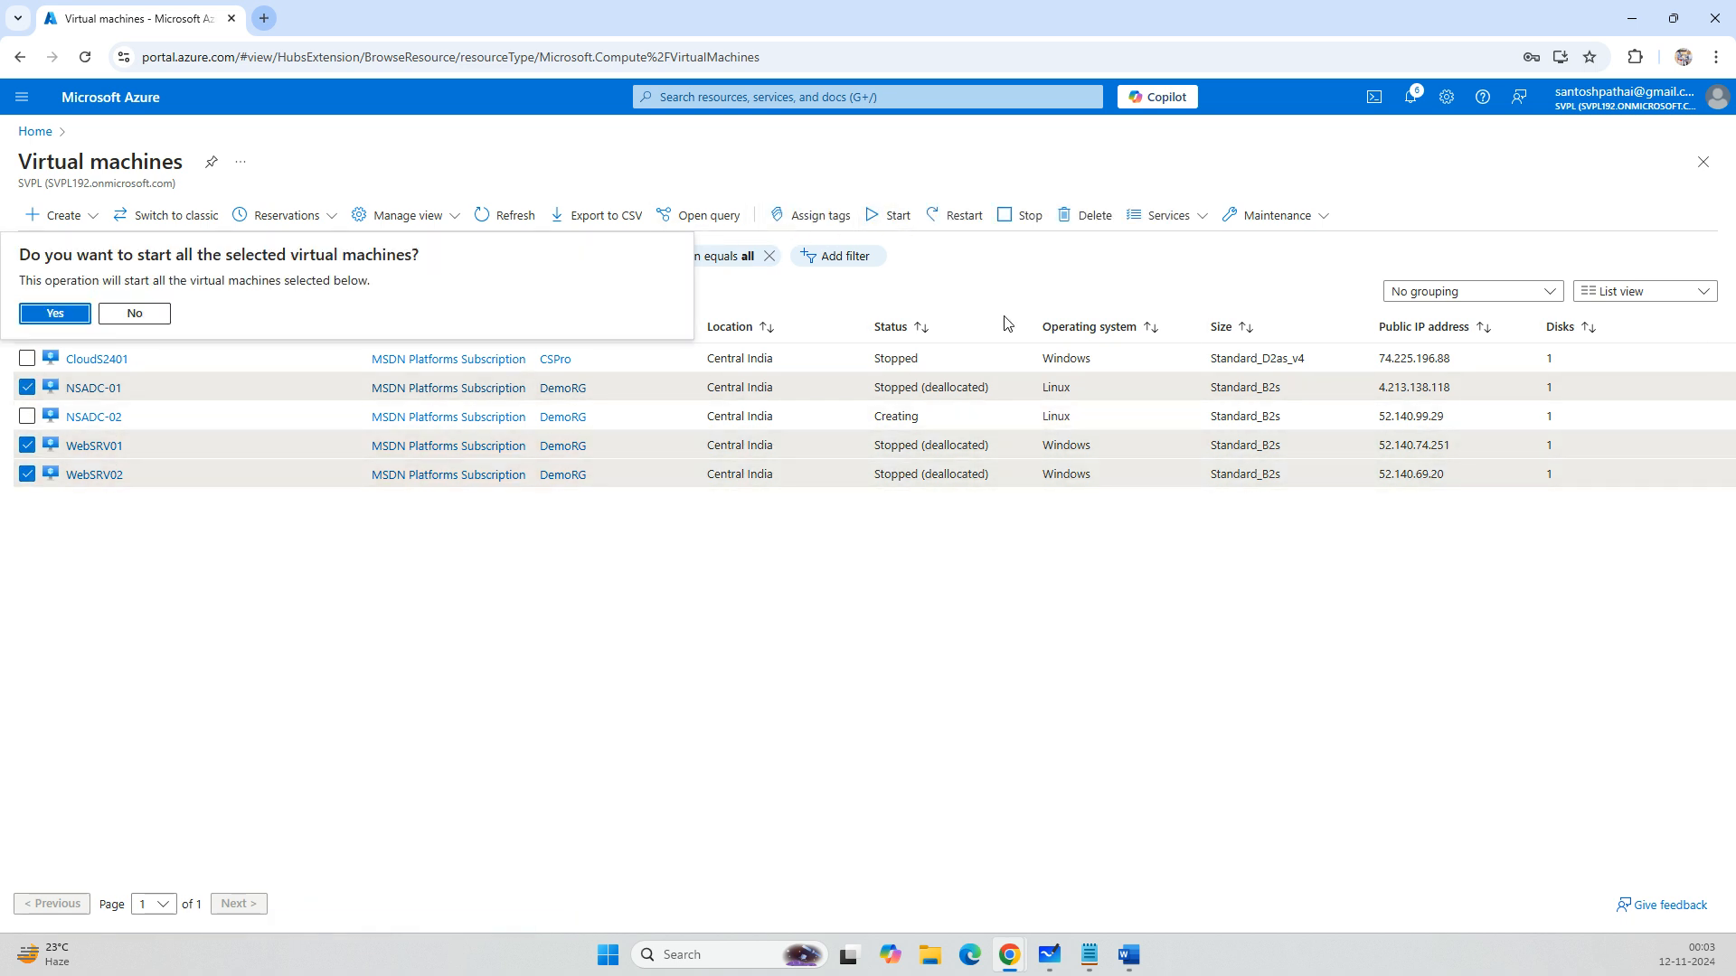
left_click(70, 316)
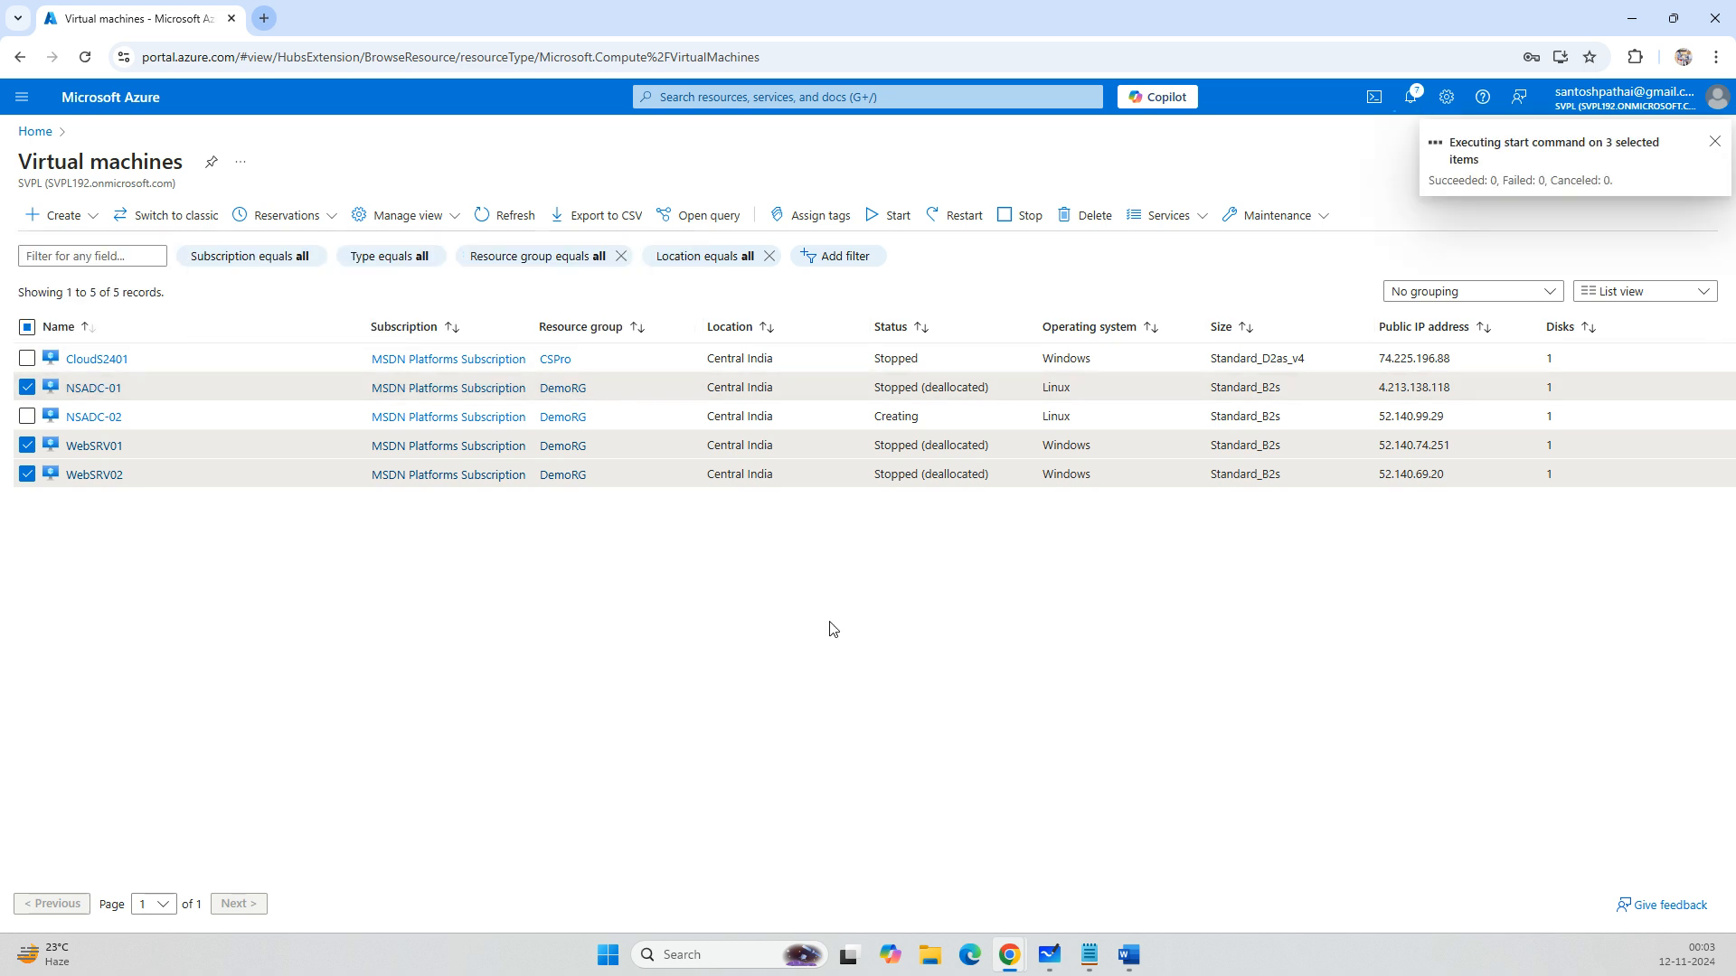
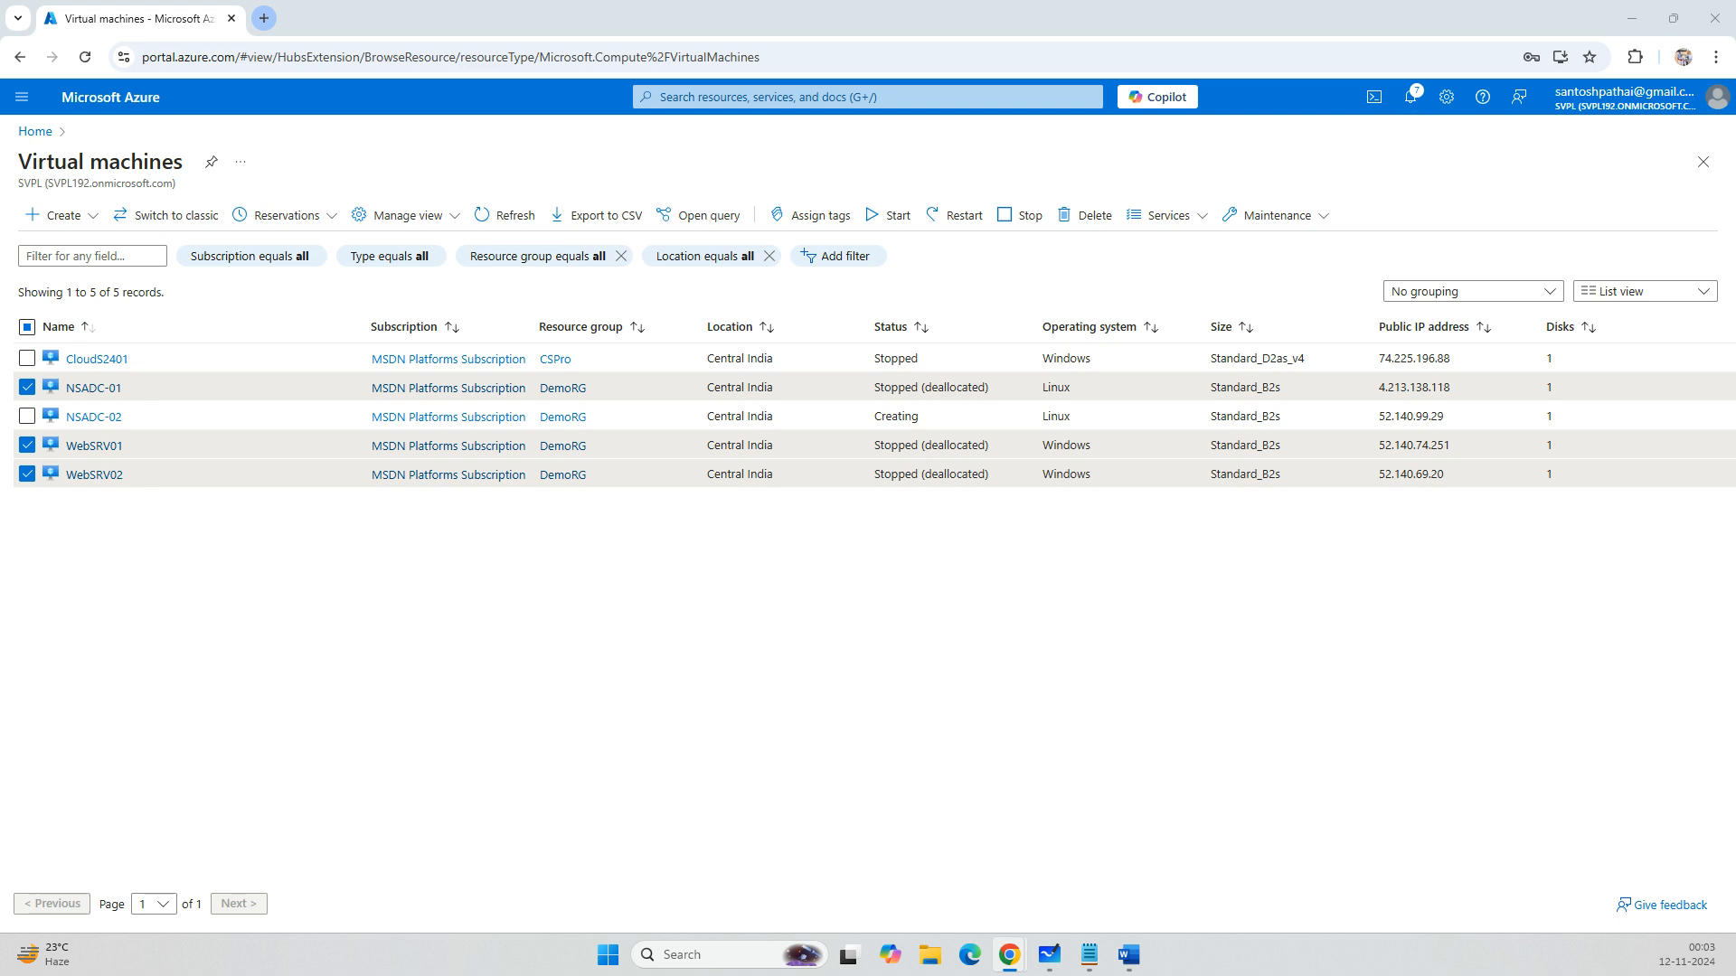
Check the portal notifications for the start command and refresh the virtual machines list.
left_click(1412, 100)
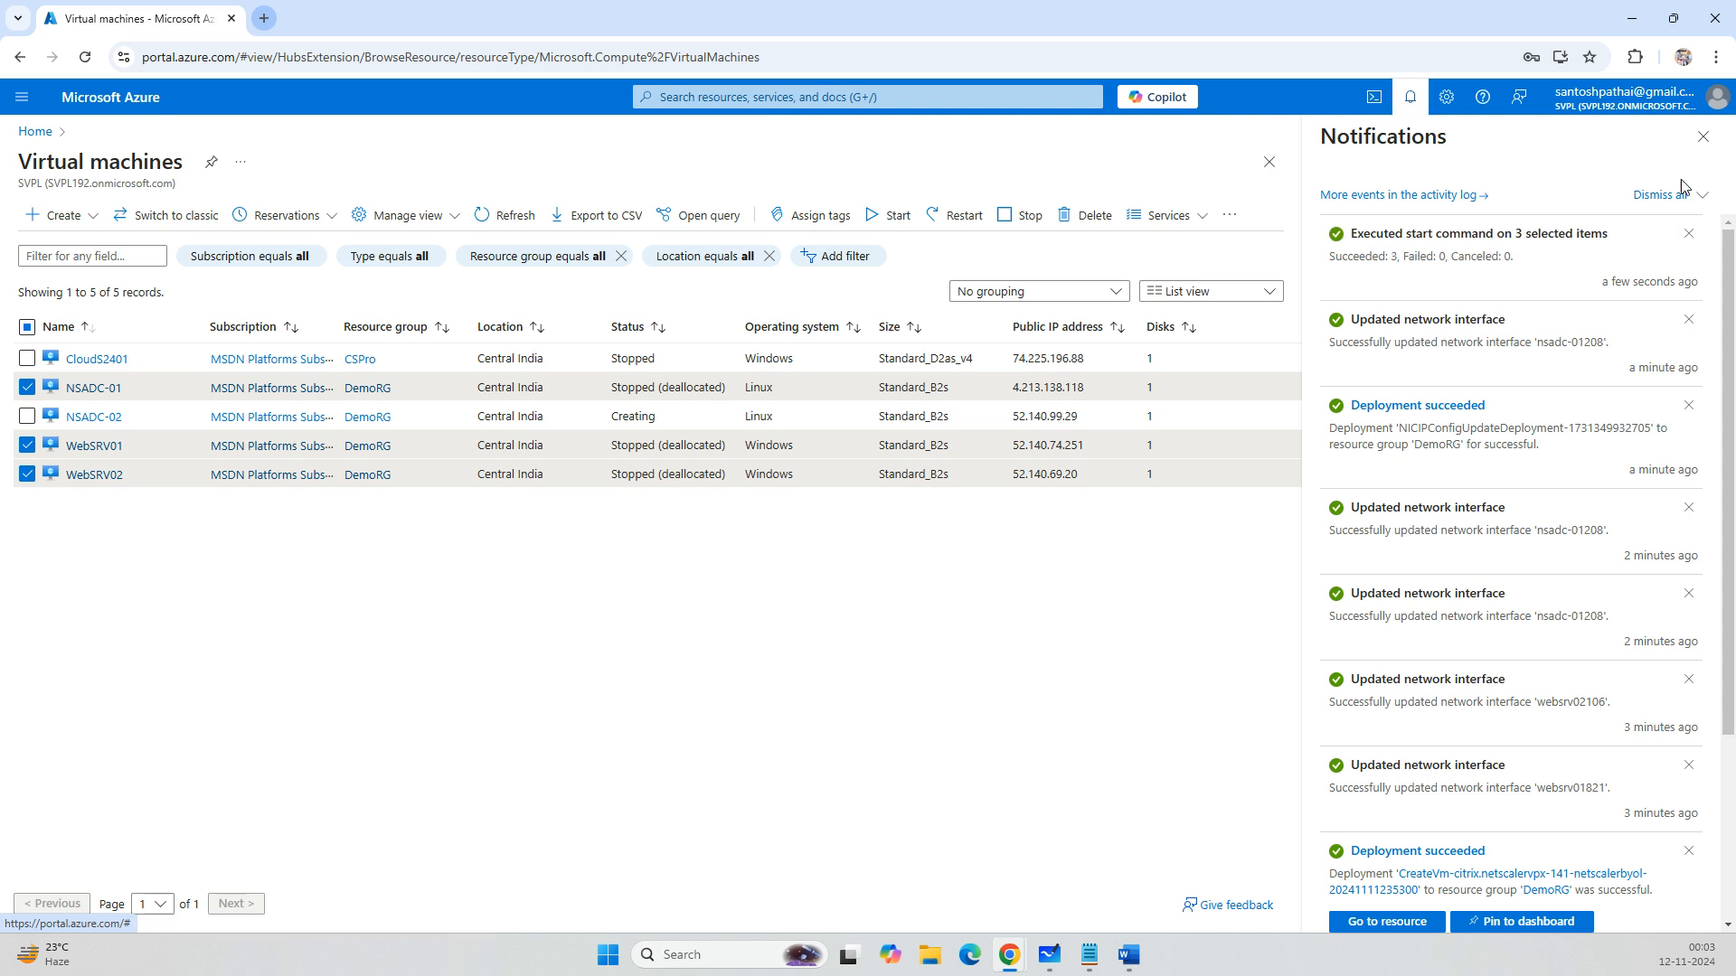
left_click(1703, 137)
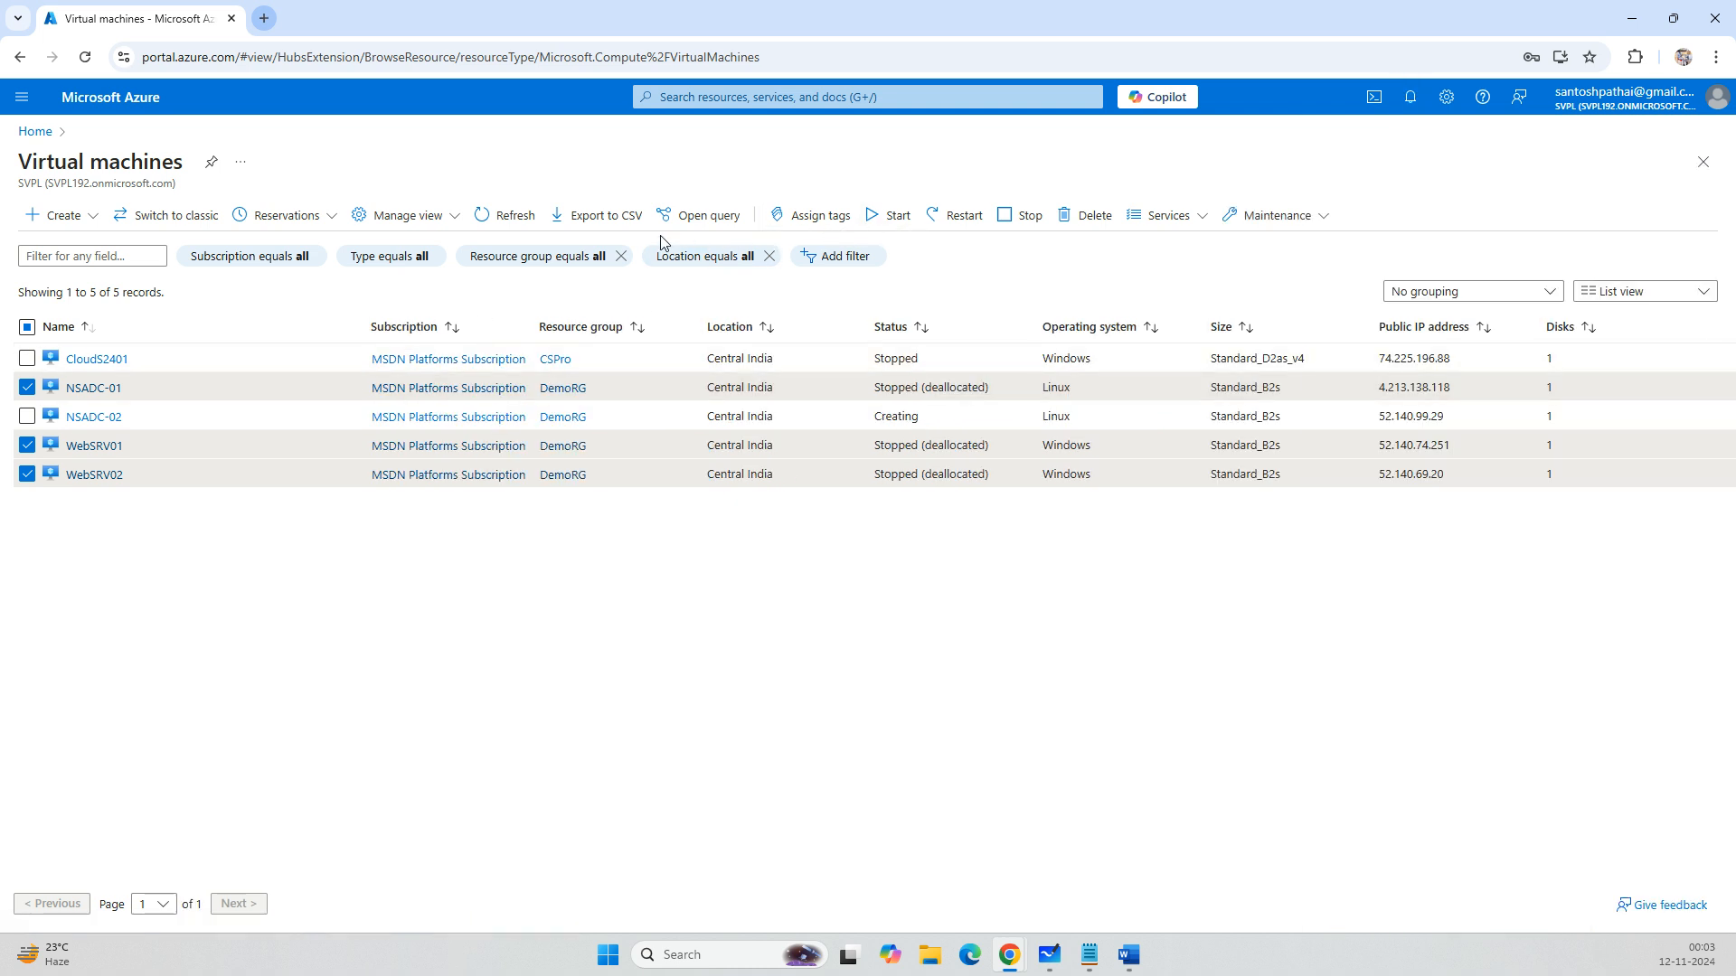
left_click(526, 221)
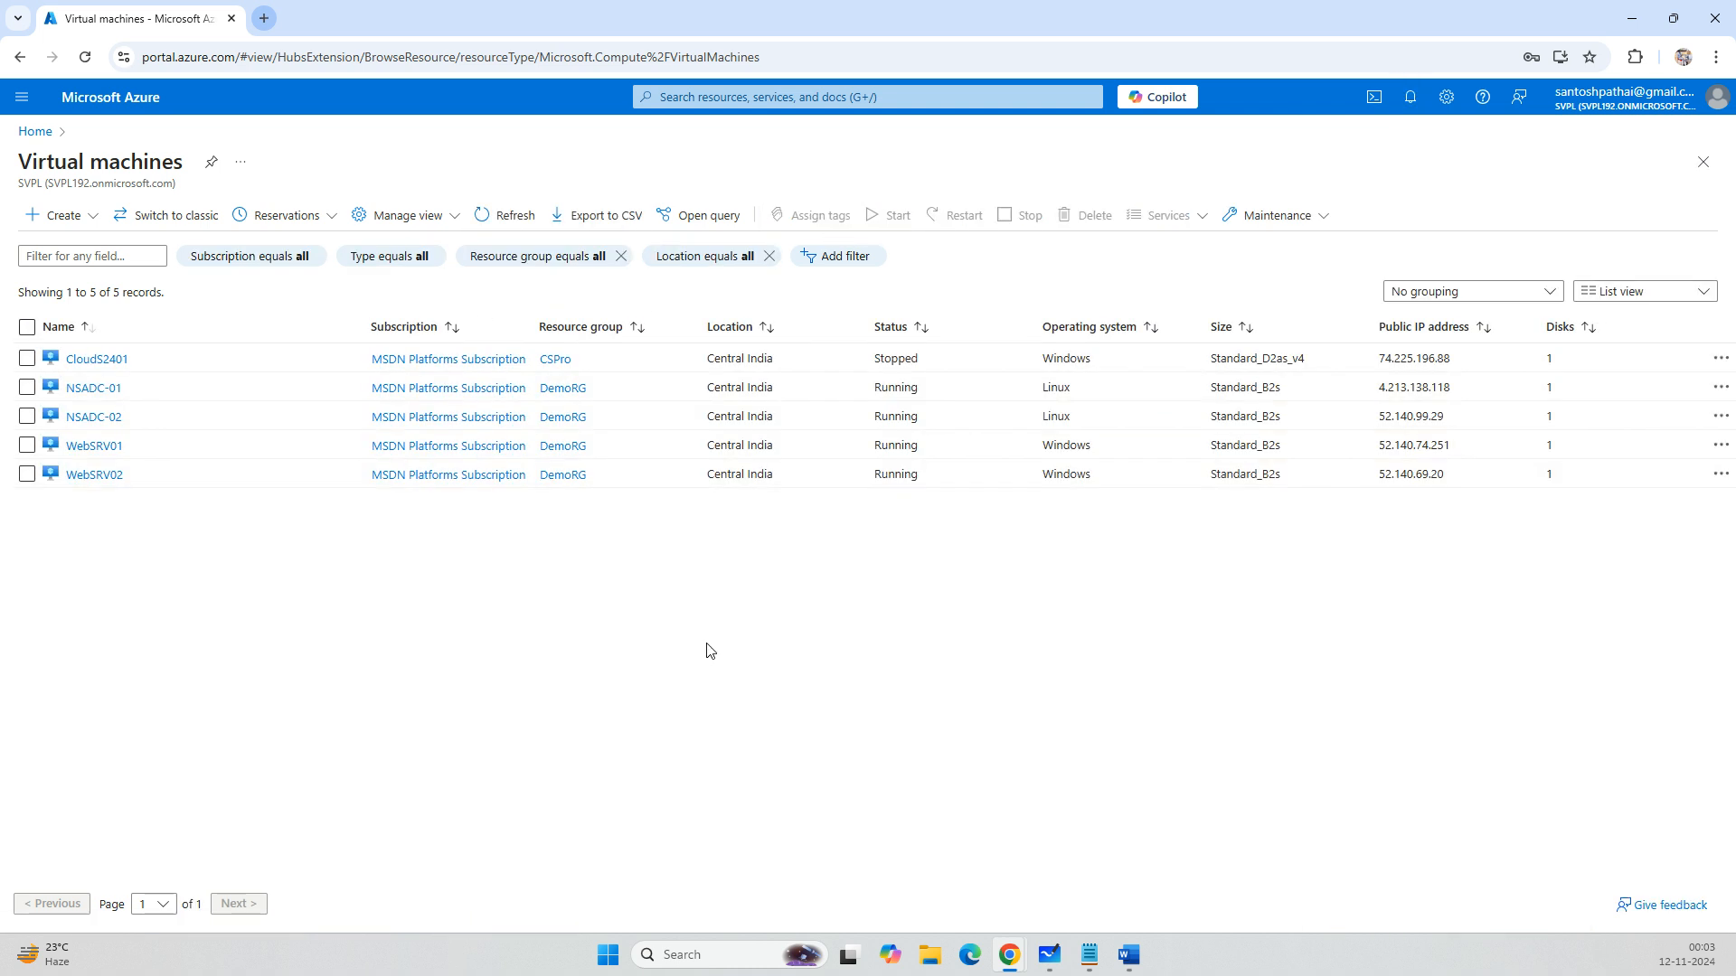
Start a Remote Desktop connection to WebSRV01 using its public IP address 52.140.74.251.
left_click_drag(1379, 445, 1458, 446)
key("ctrl+c")
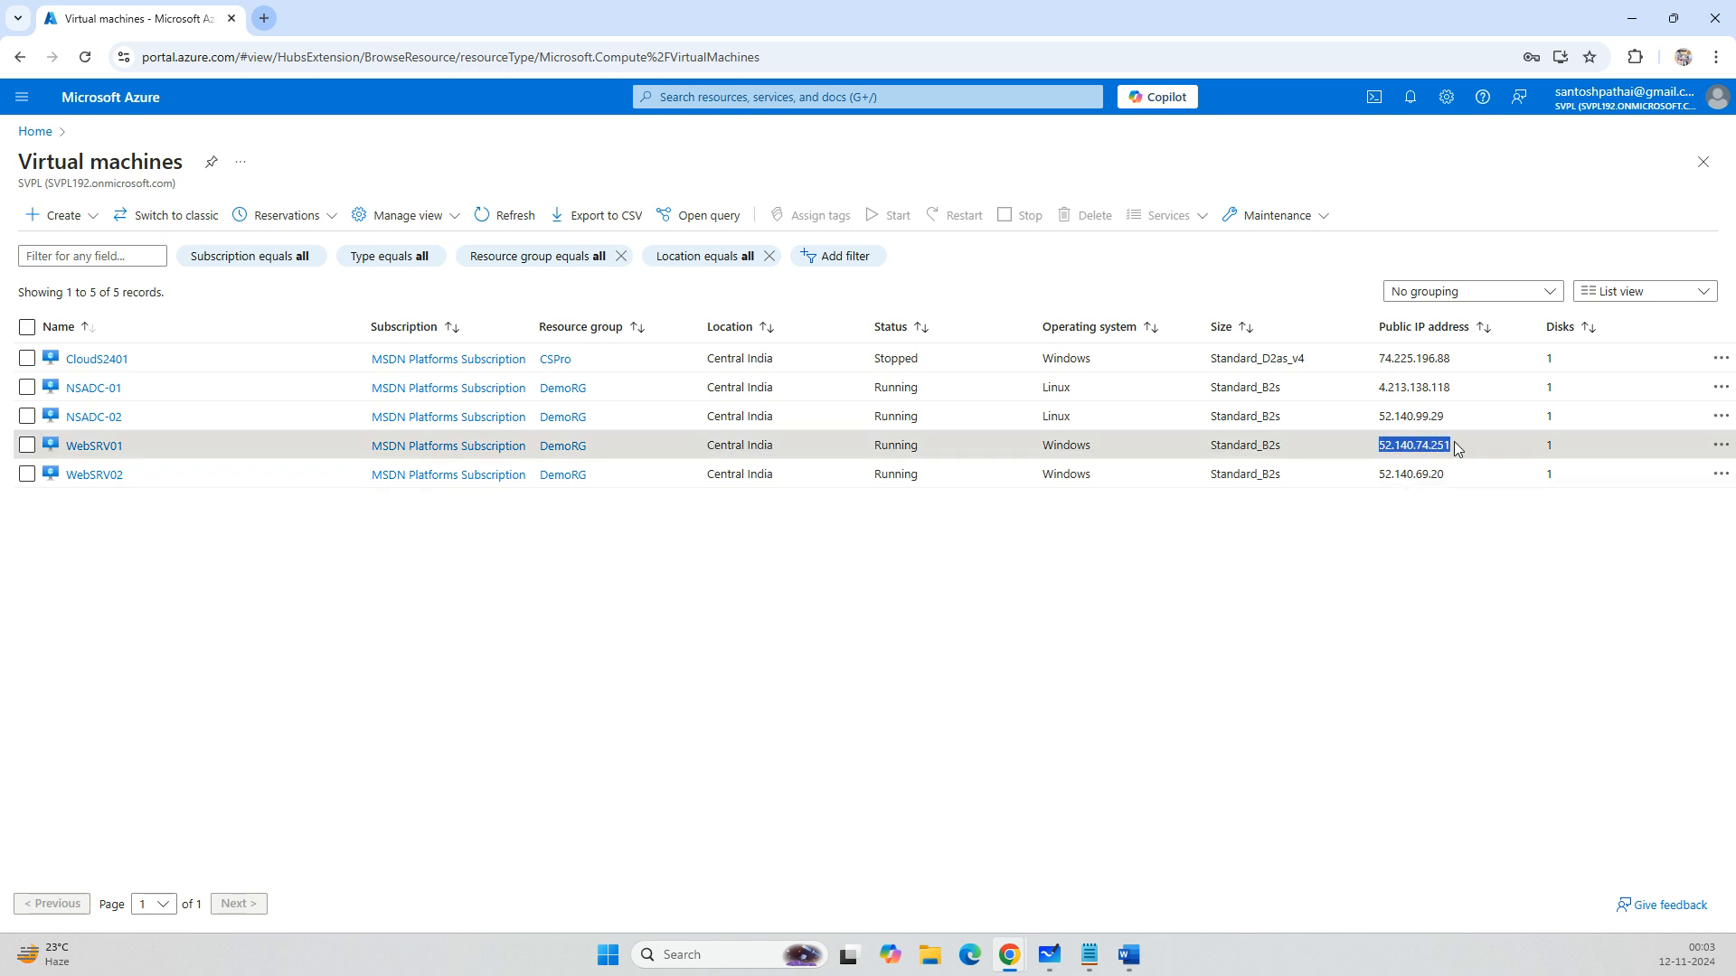
left_click(1416, 617)
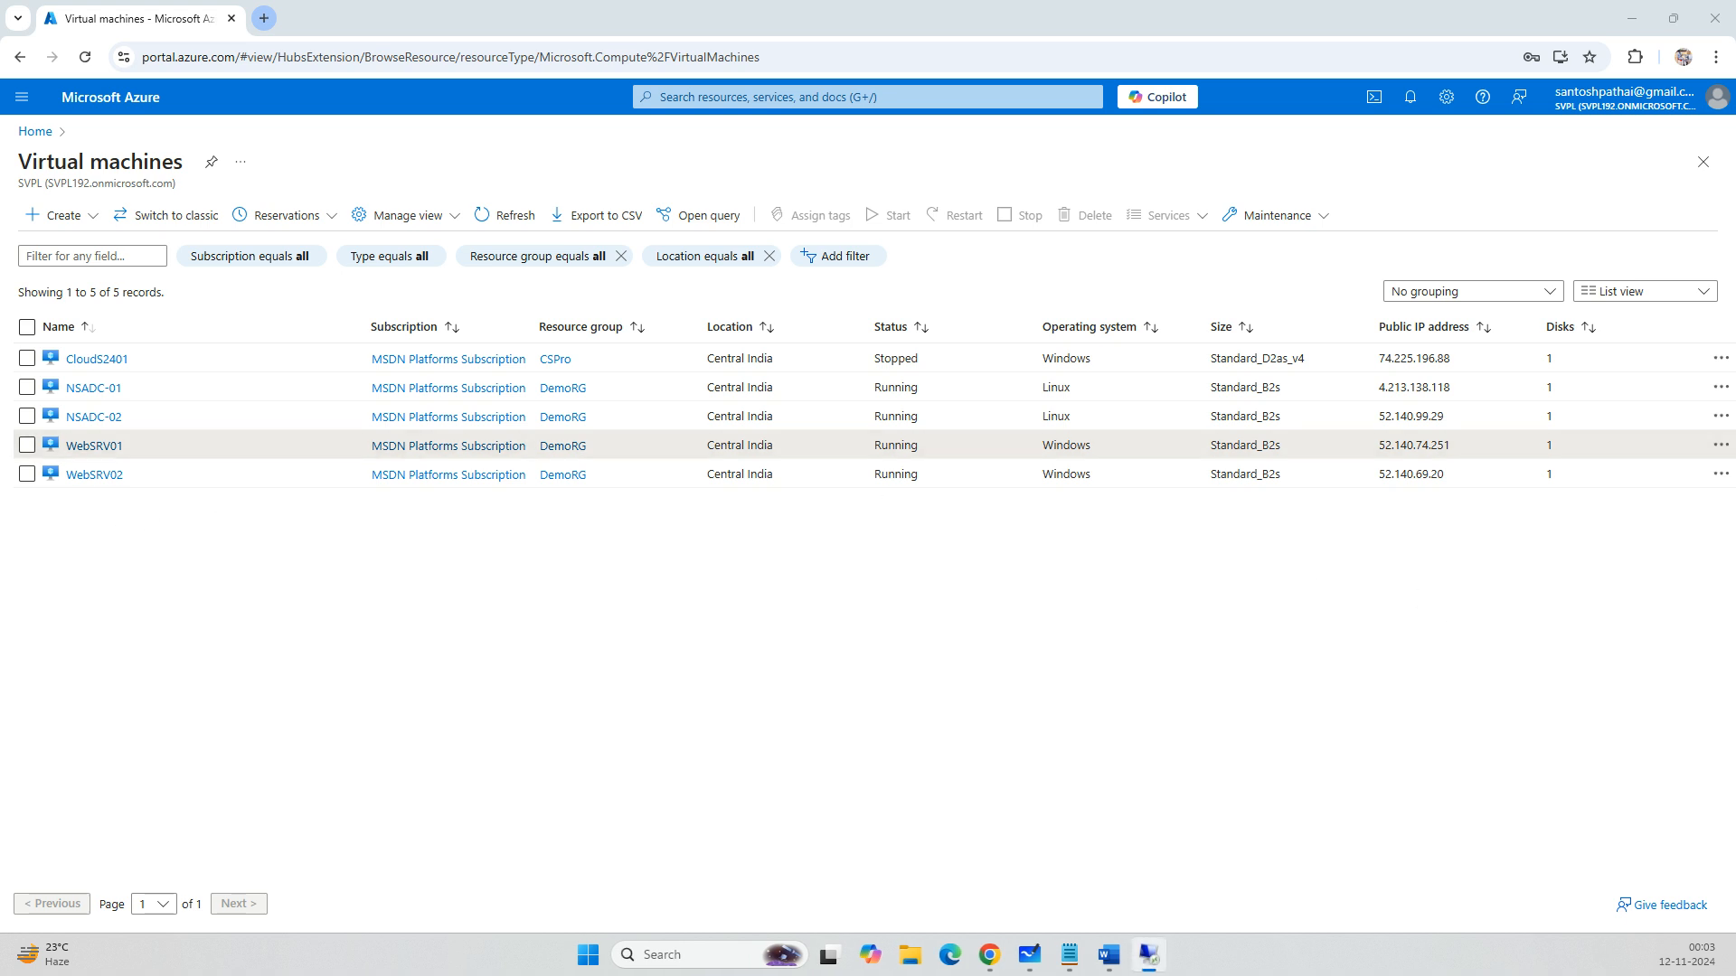
key("ctrl+v")
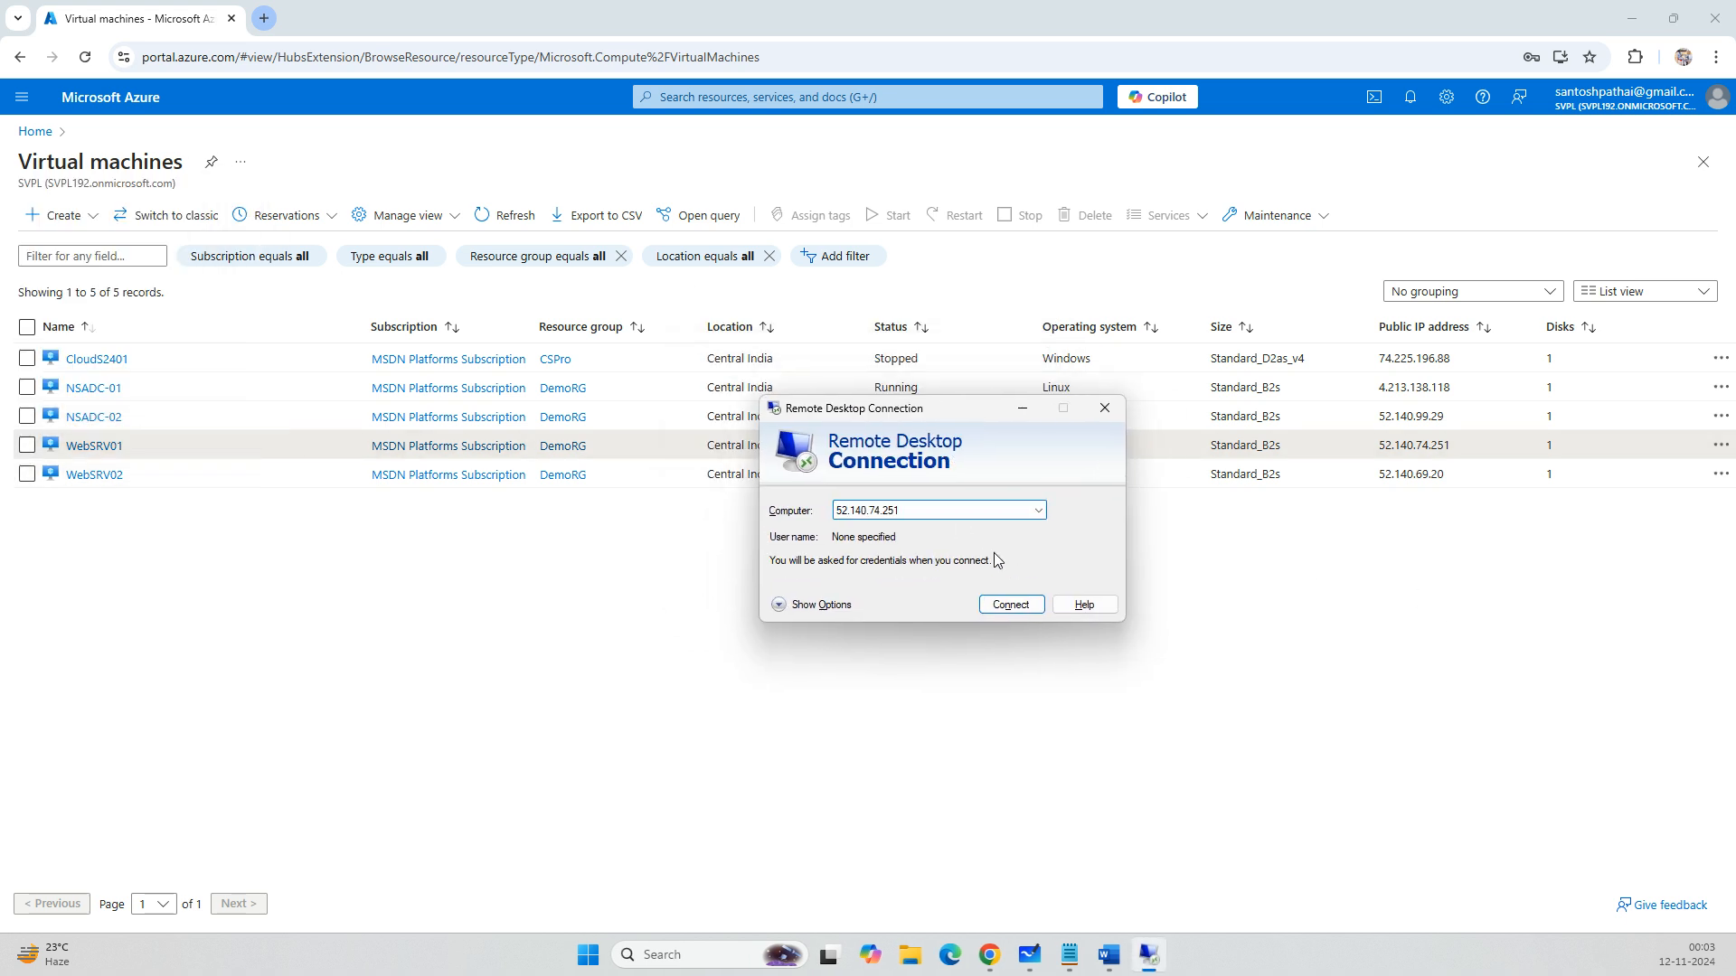
left_click(1010, 604)
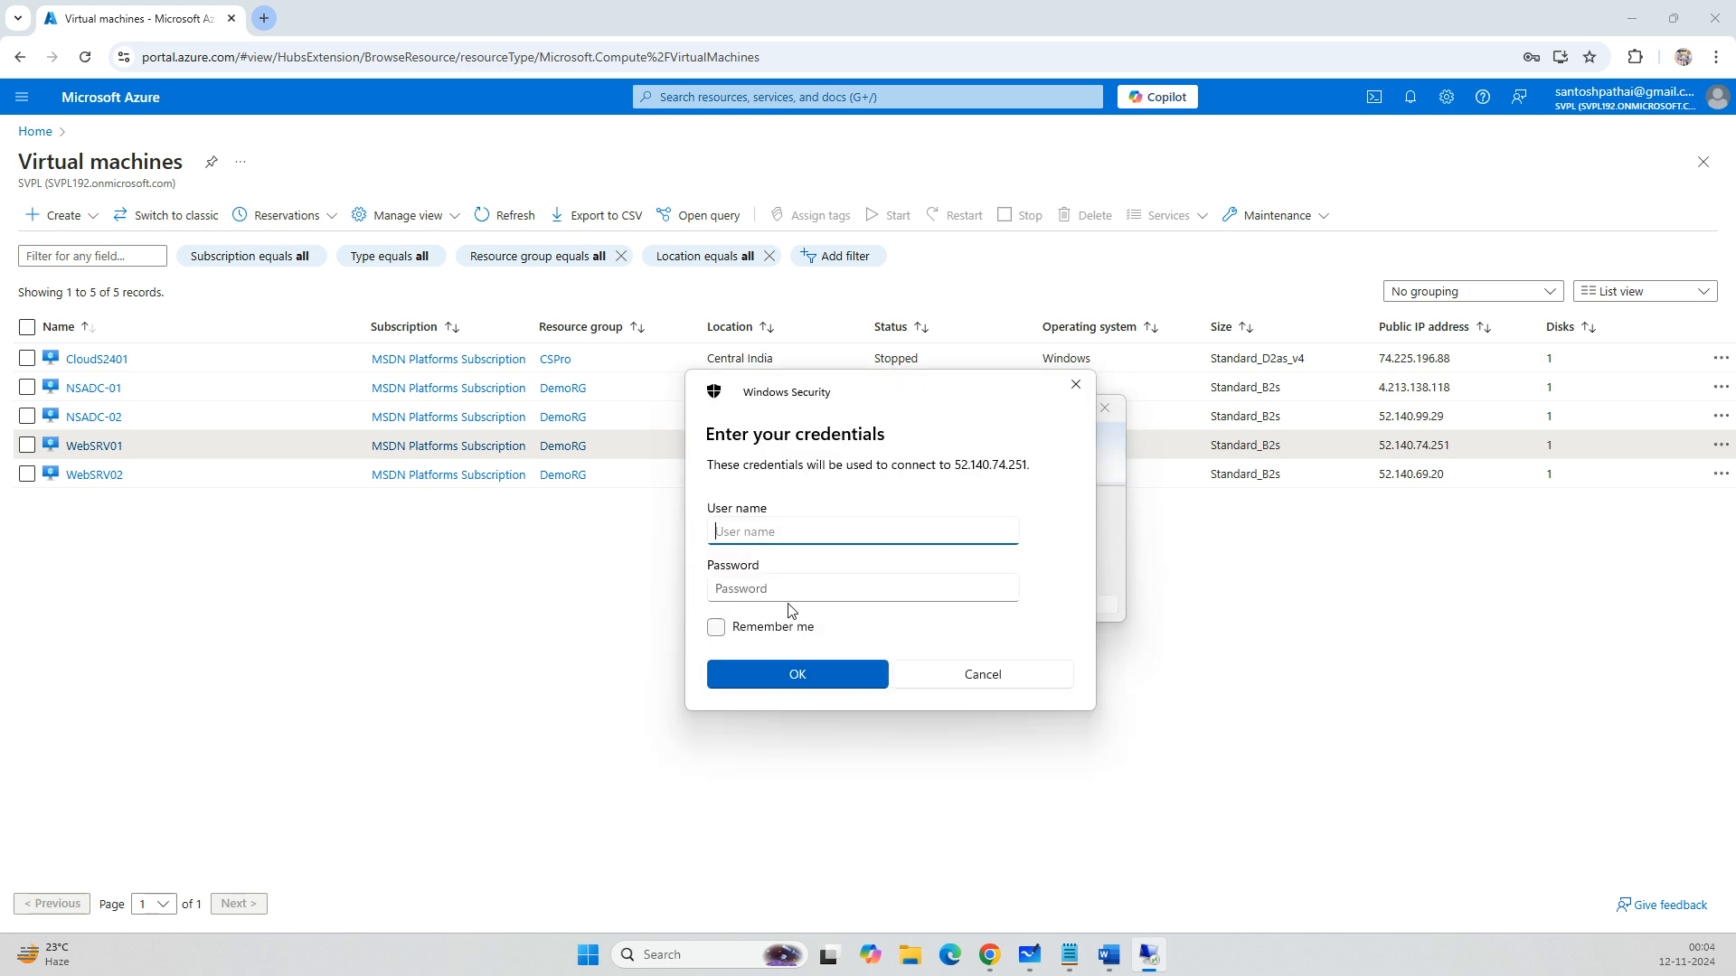
Sign in to the WebSRV01 remote connection with user name spadmin and the account password.
type("spadmin")
key("Tab")
type("************")
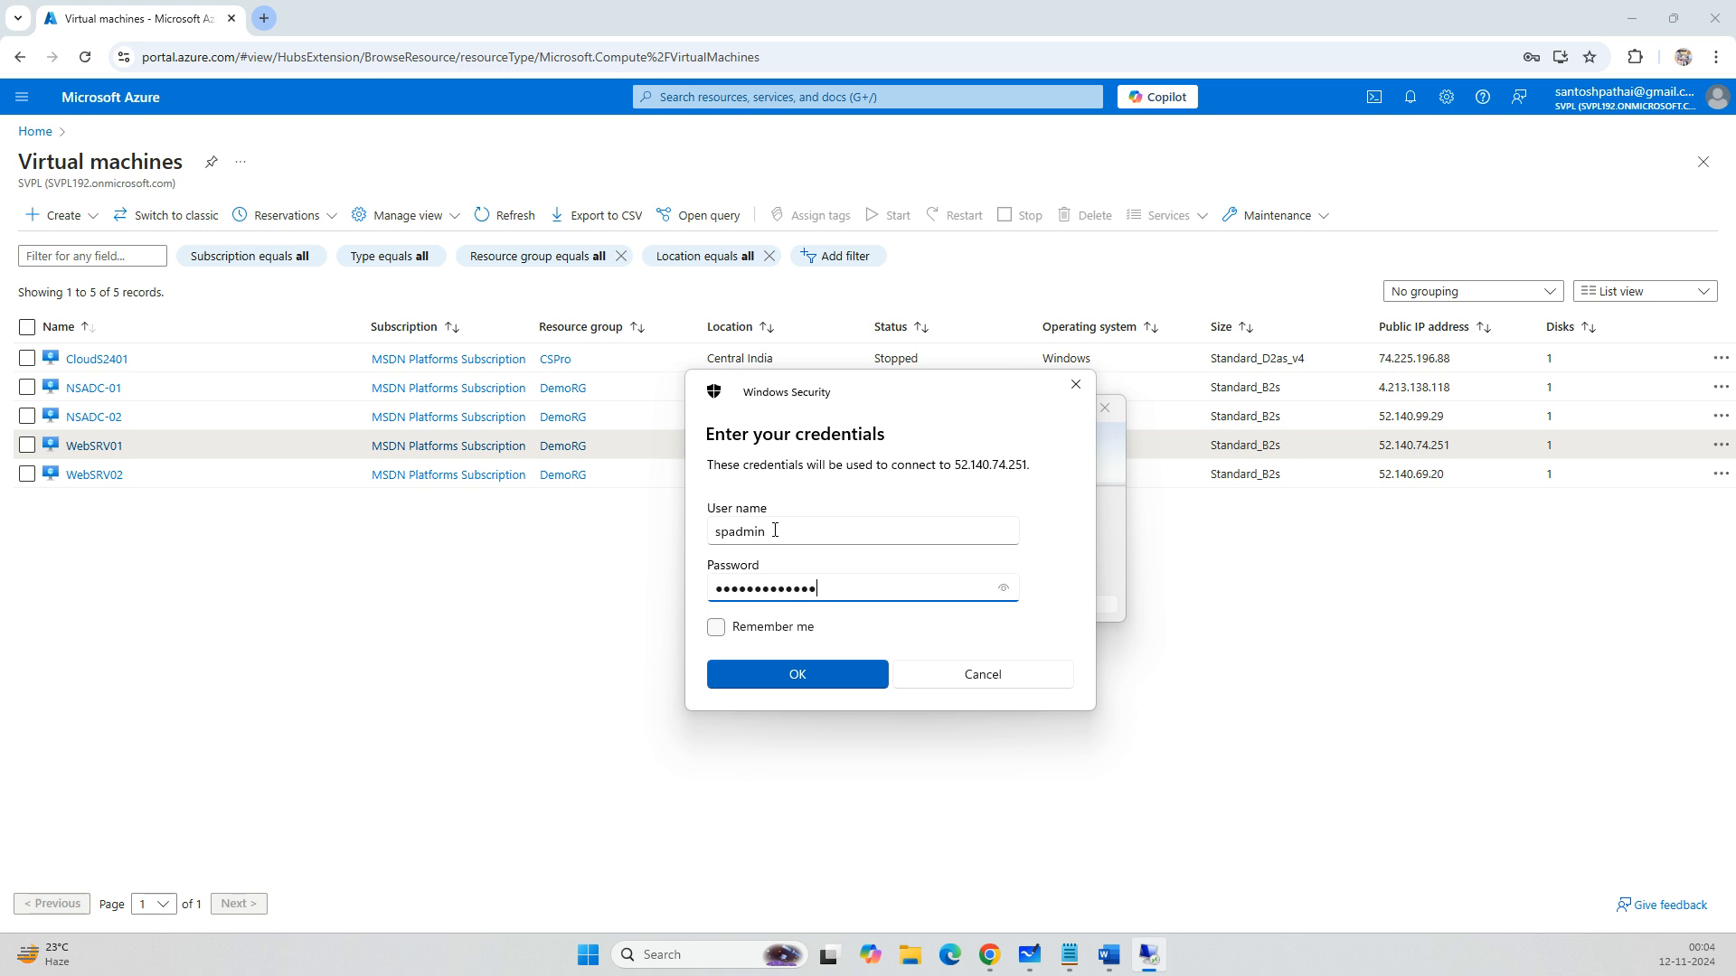
key("Return")
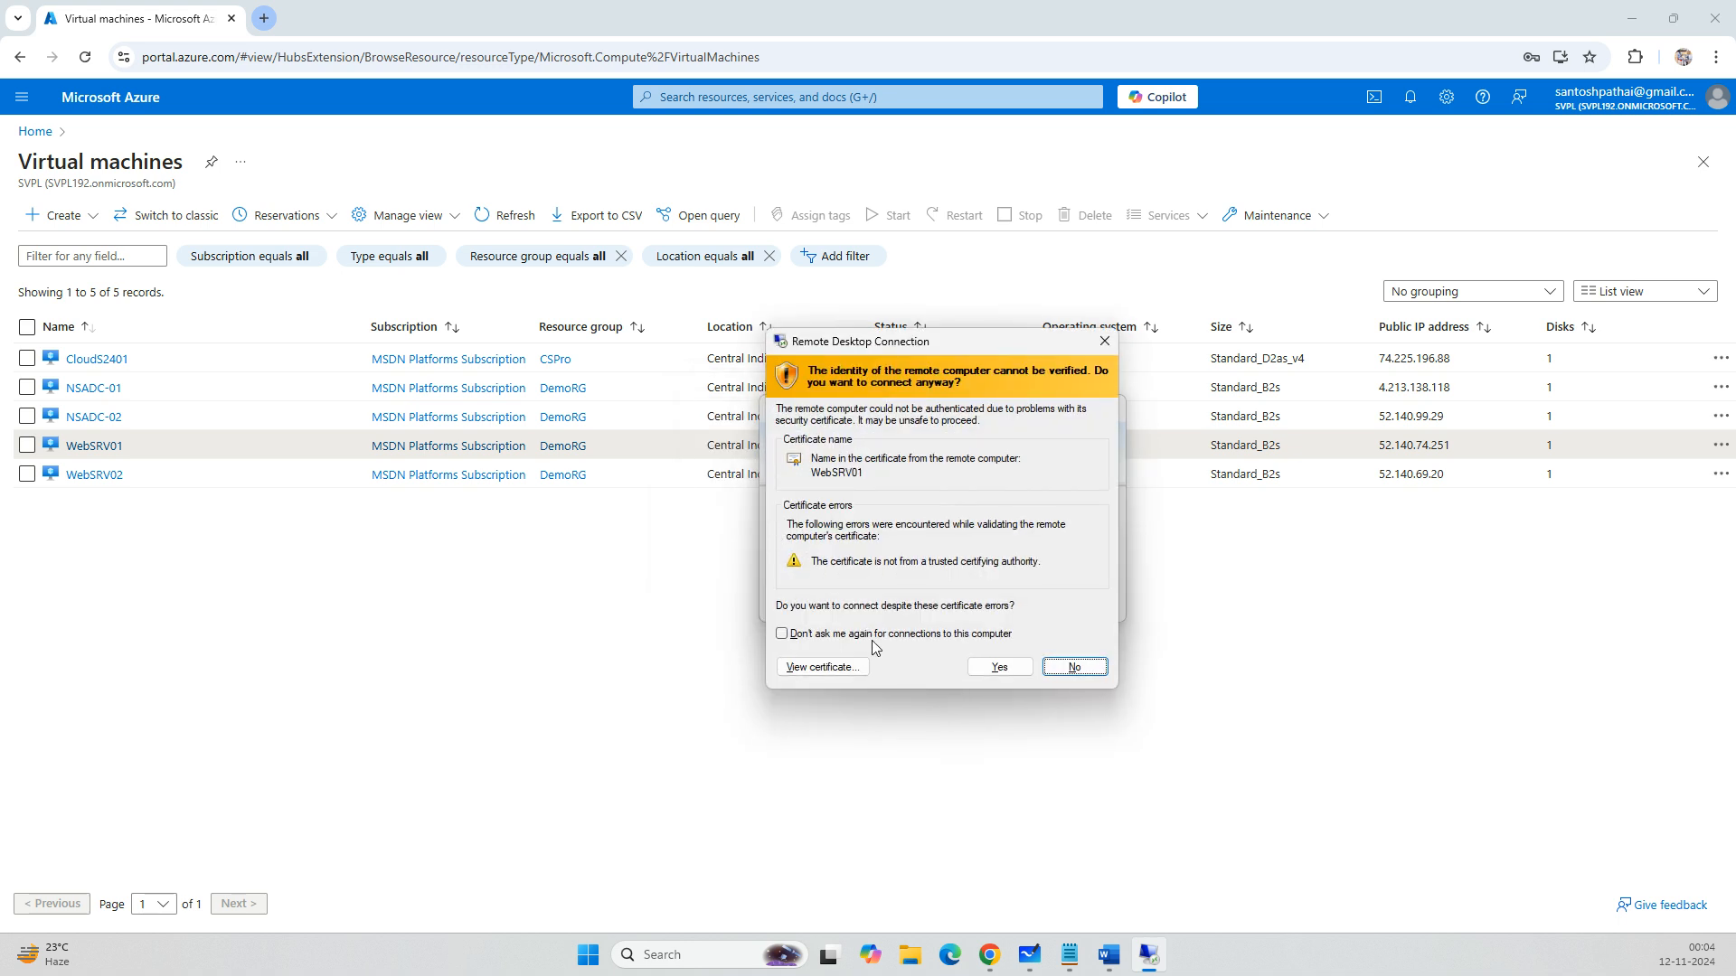
Accept the WebSRV01 certificate without being asked again for this computer, and minimize the remote session.
left_click(782, 634)
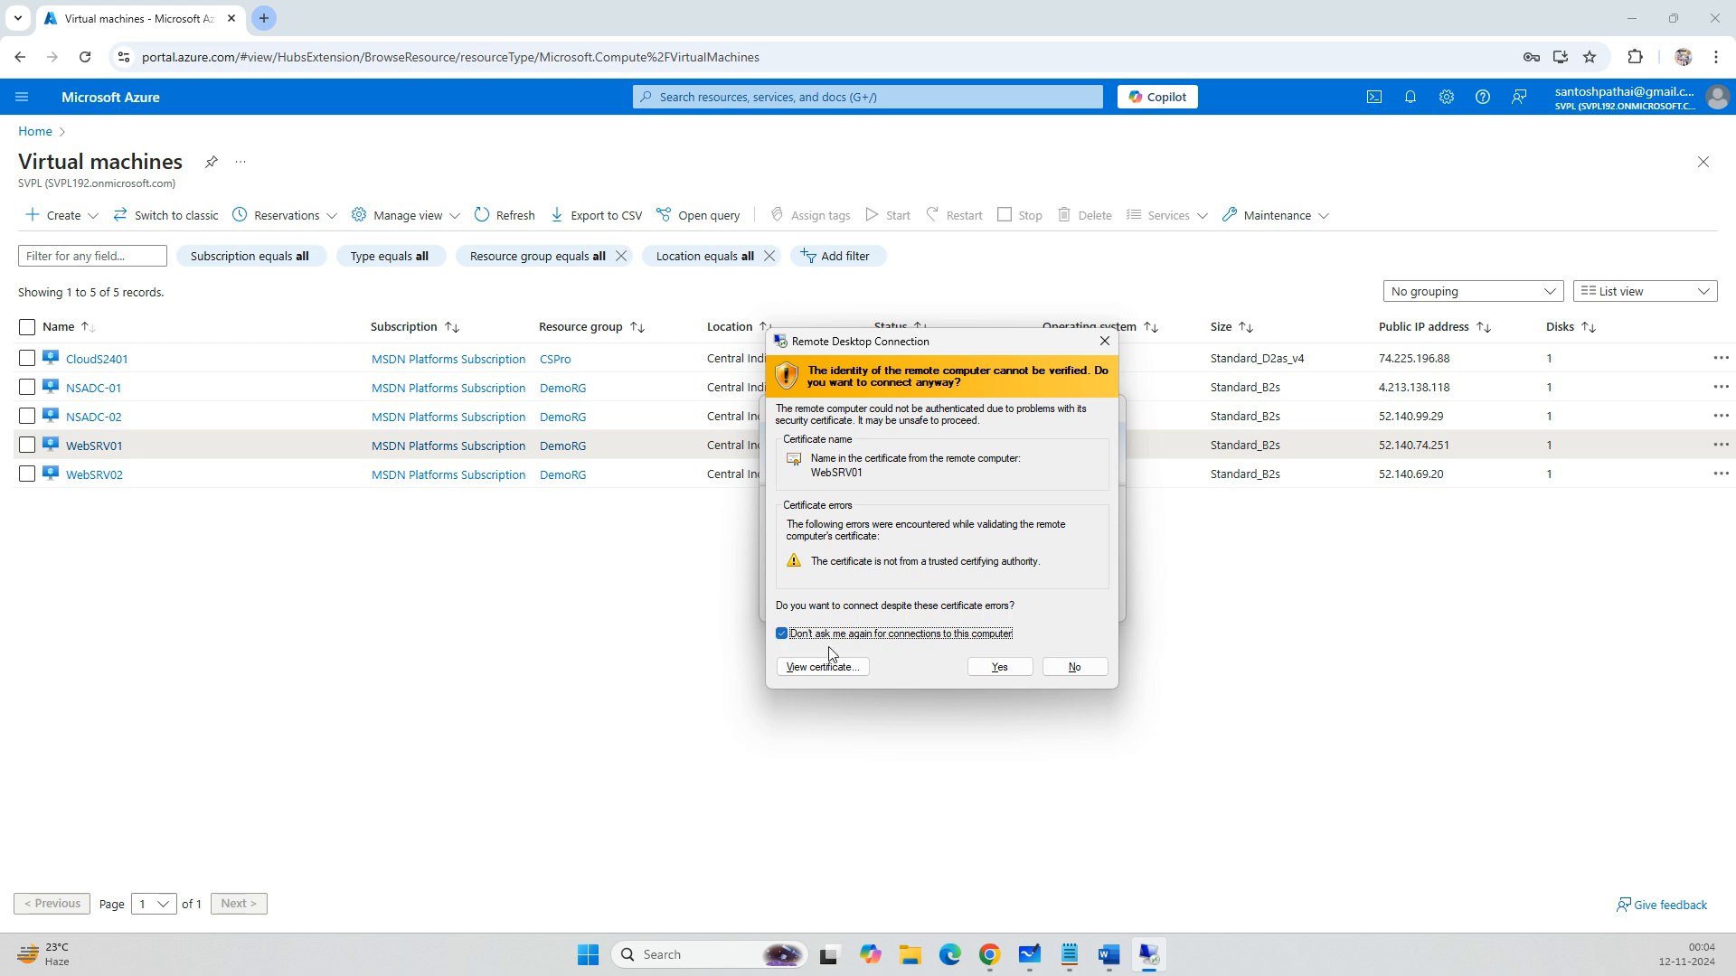
left_click(1000, 668)
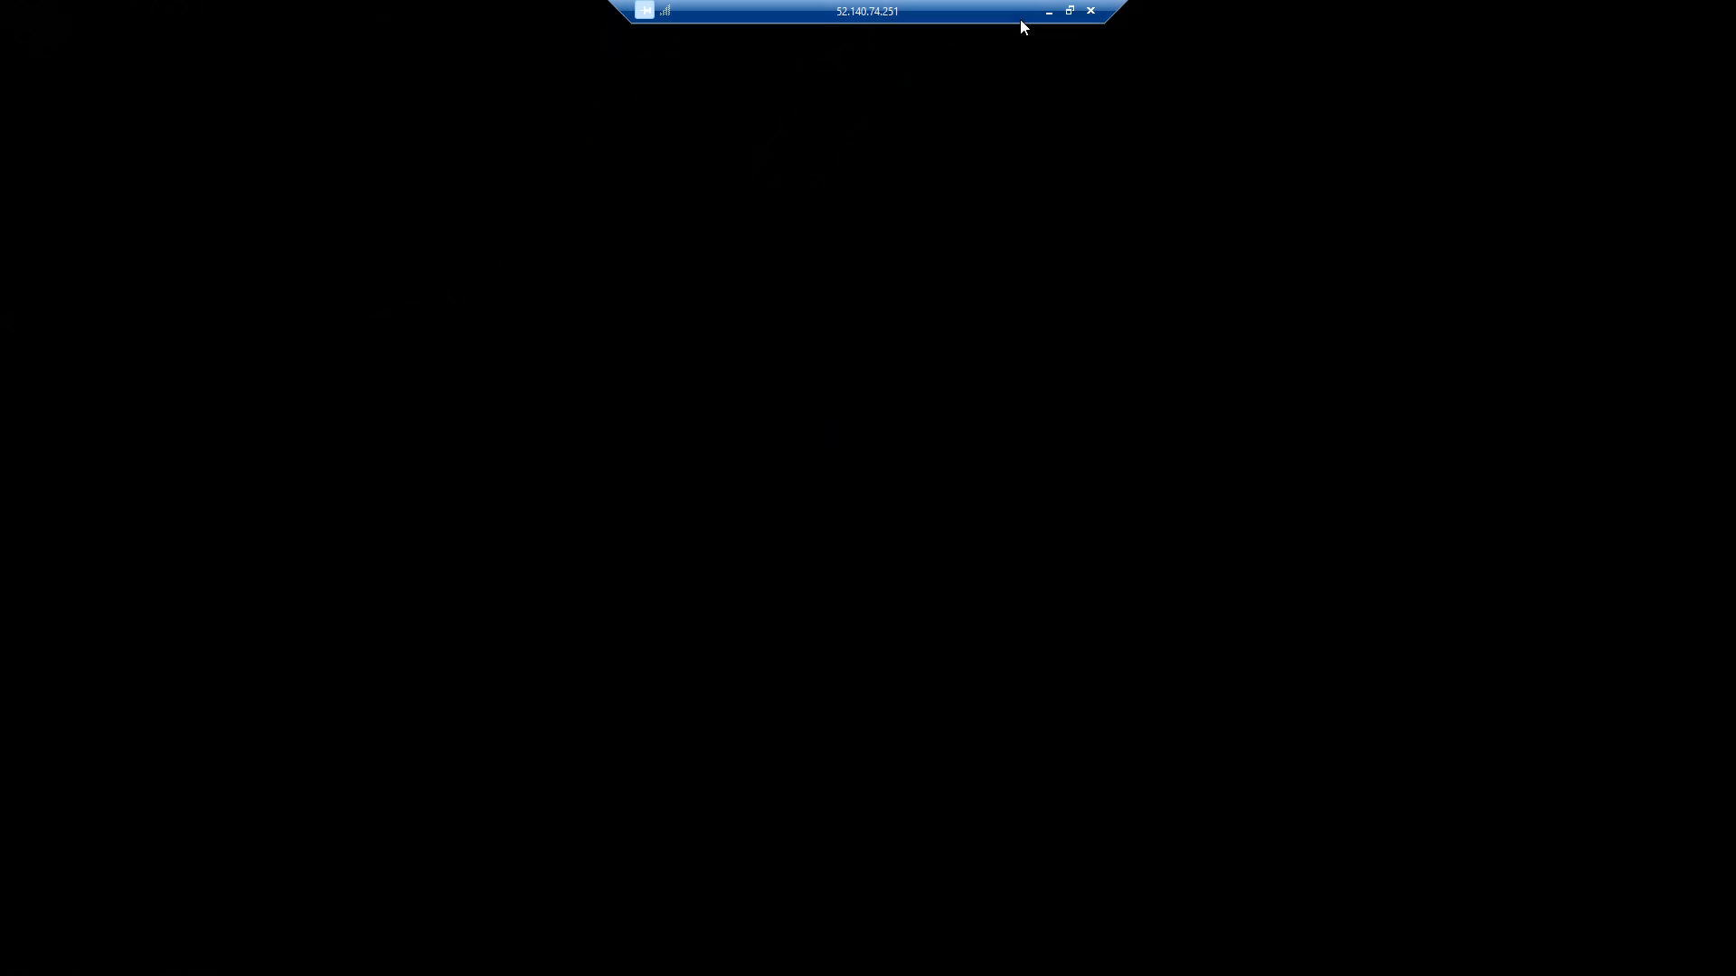
left_click(1052, 17)
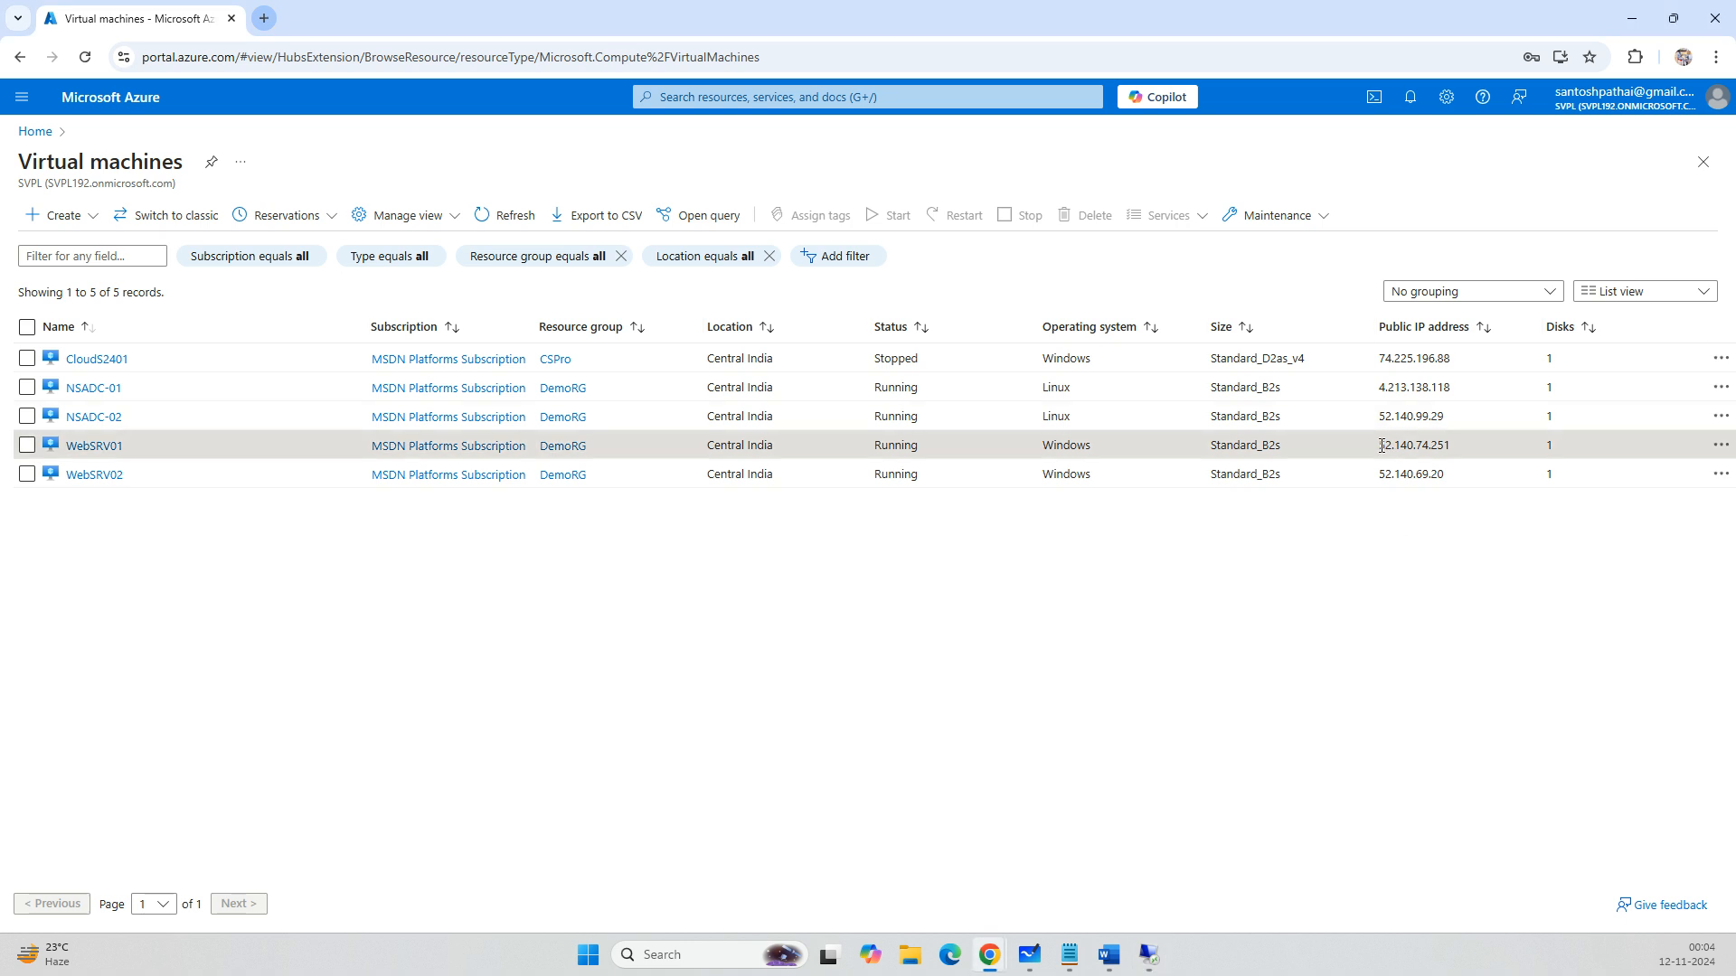
Try WebSRV01's public IP address 52.140.74.251 in a new browser tab and return to the virtual machines list.
left_click_drag(1378, 445, 1455, 452)
key("ctrl+c")
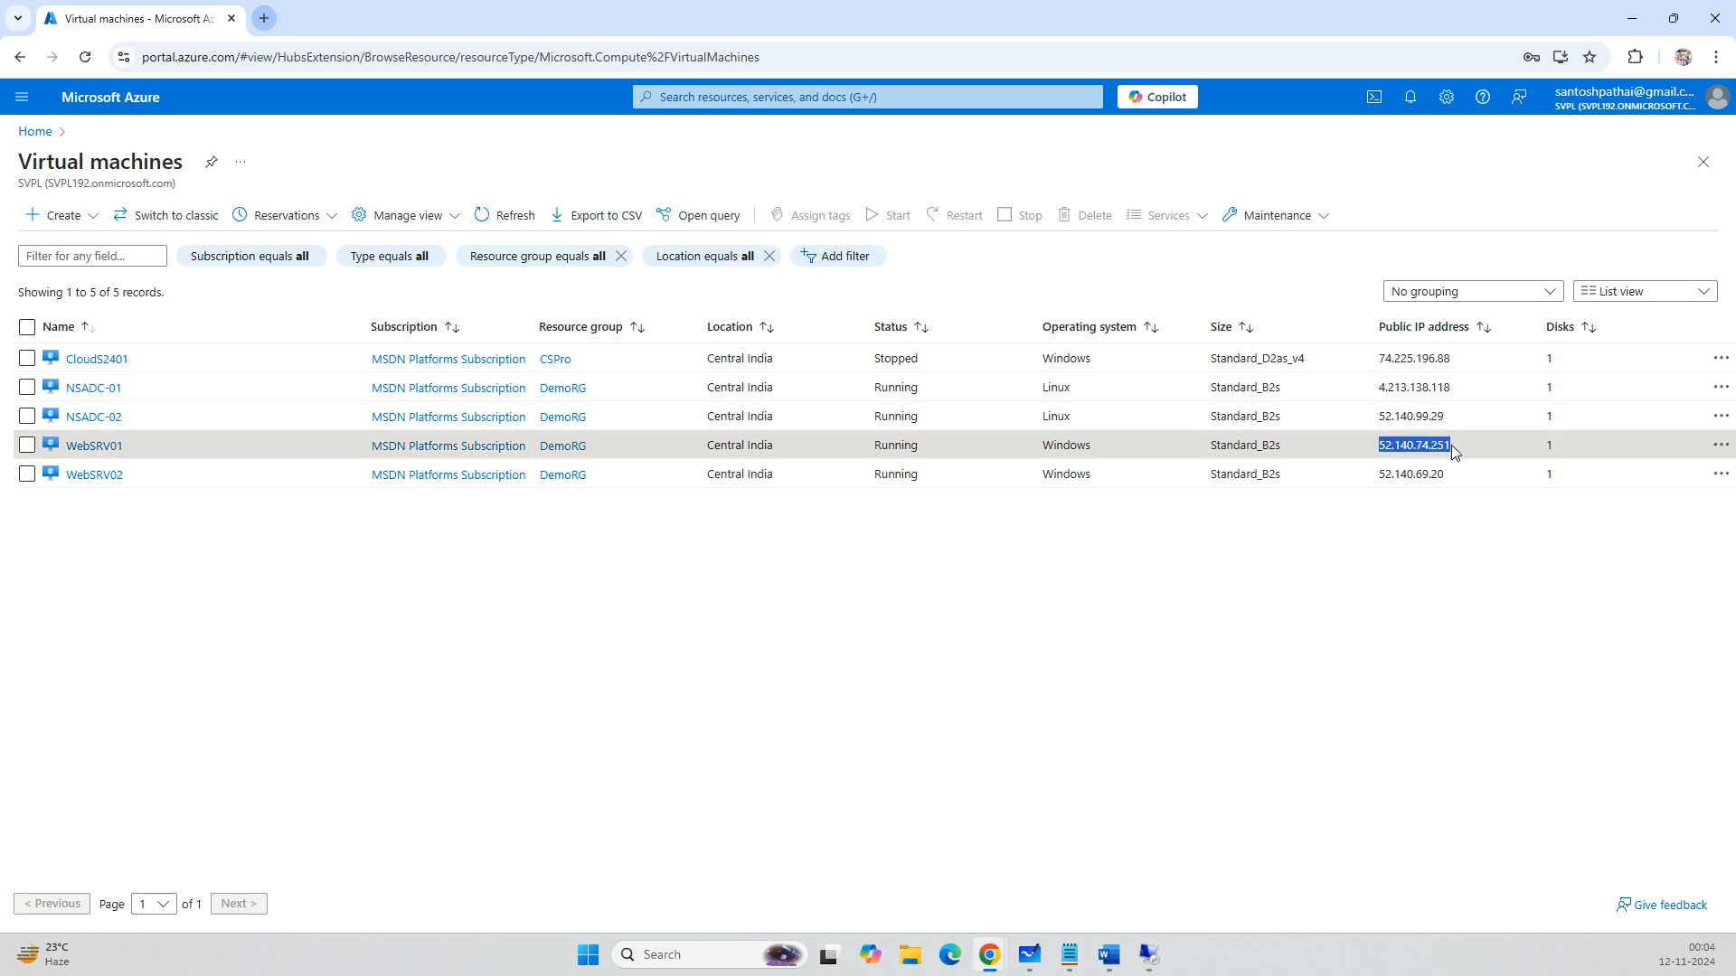
left_click(263, 18)
key("ctrl+v")
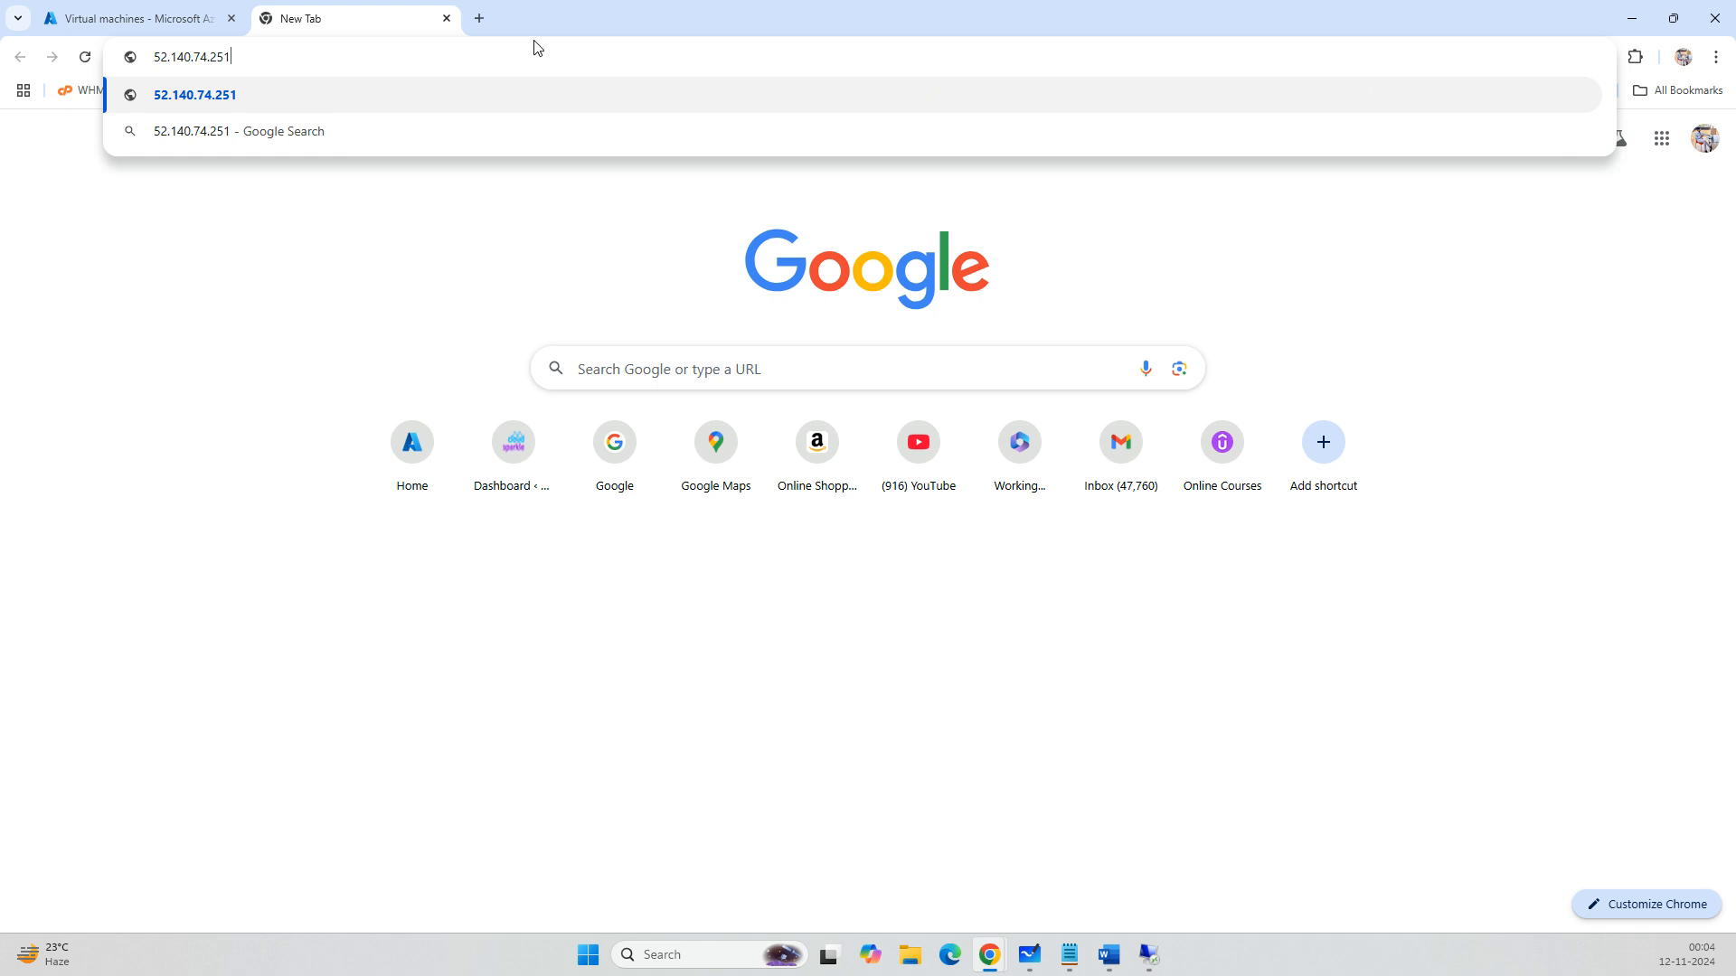
key("Return")
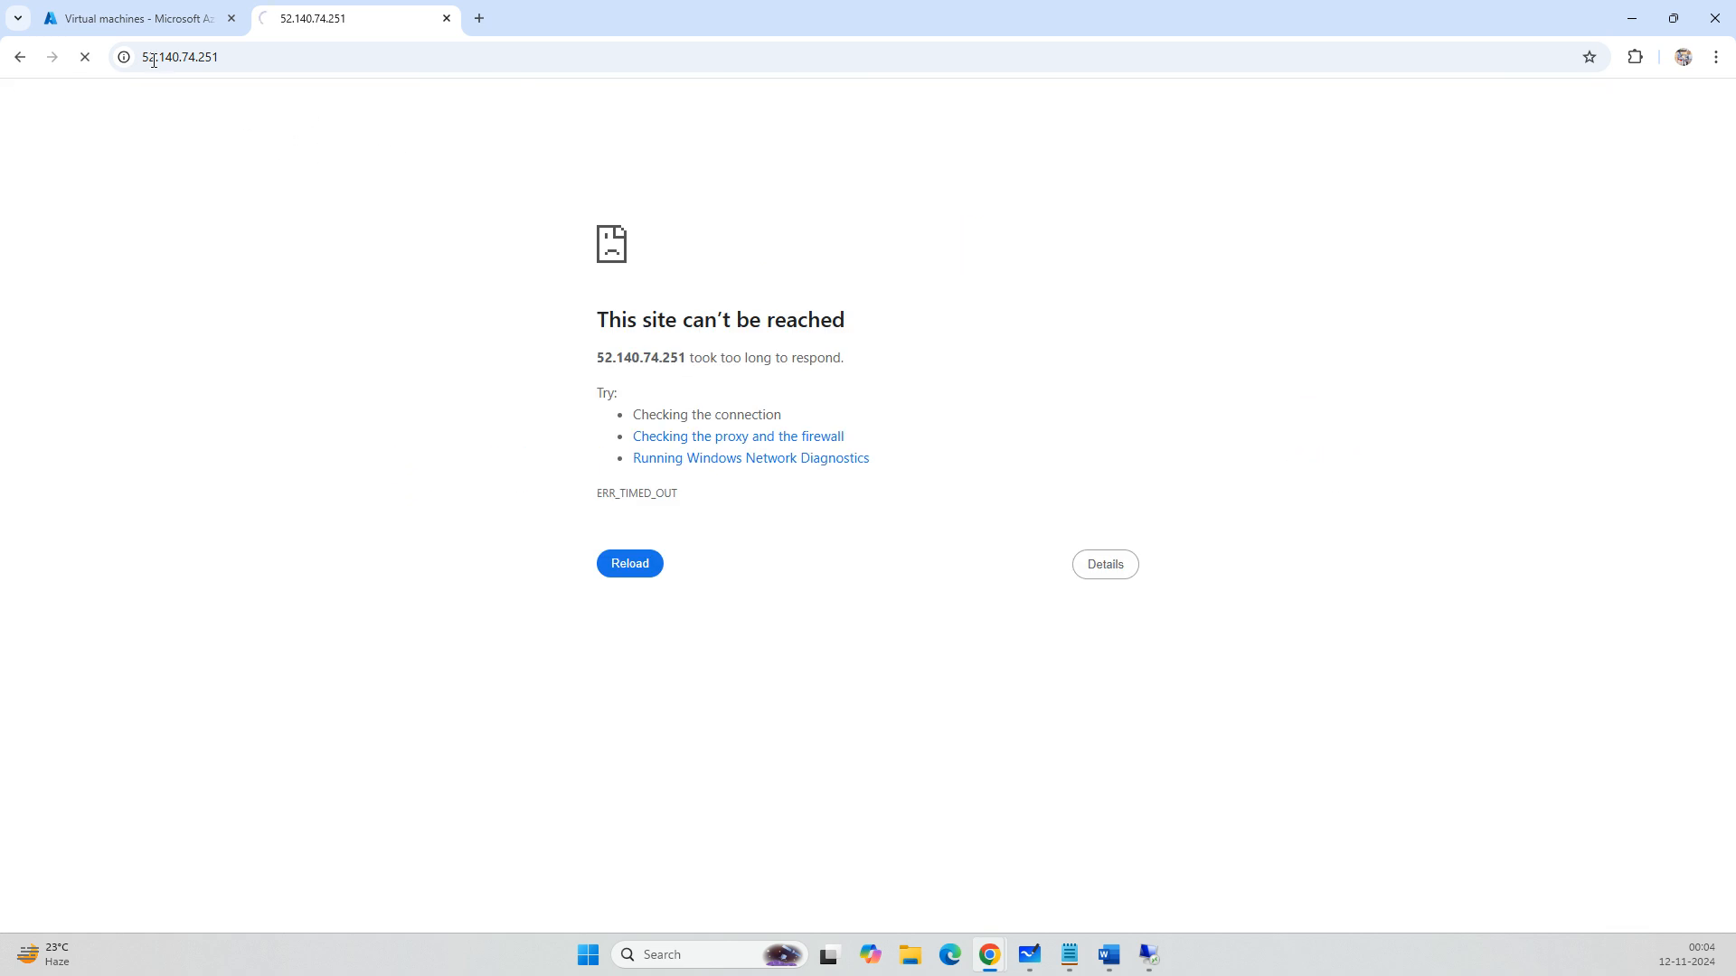
left_click(145, 18)
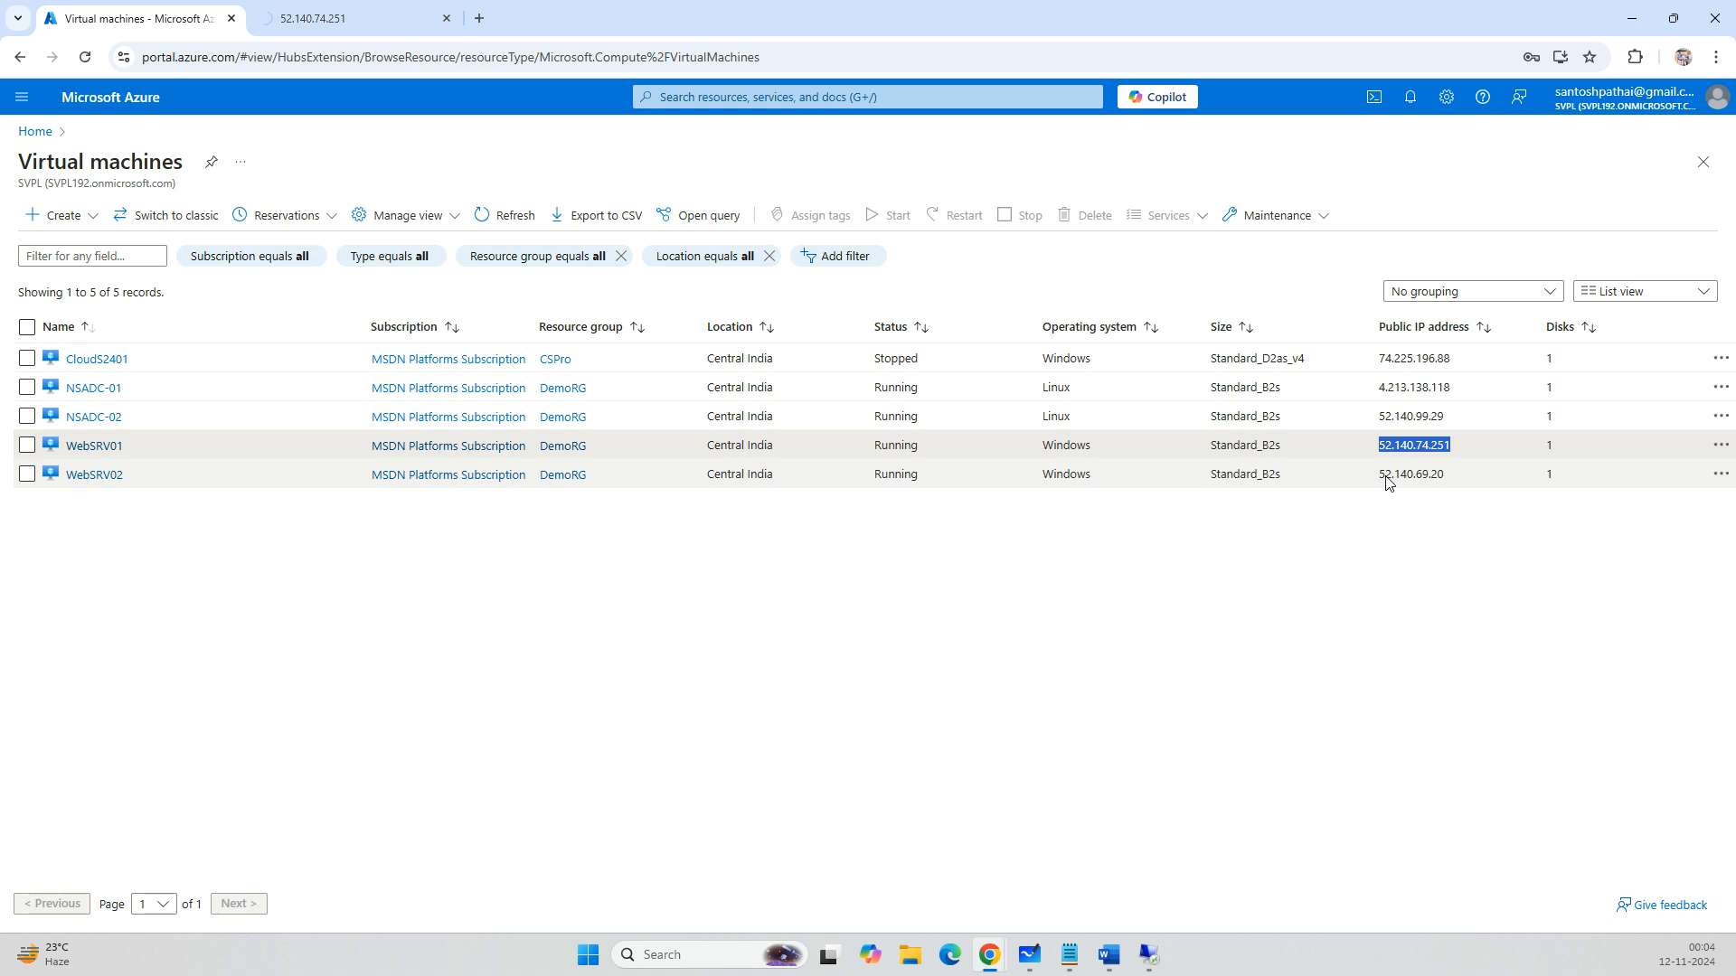
In the WebSRV01 remote session, dismiss the Windows Admin Center message and show the local server's properties.
left_click(1149, 955)
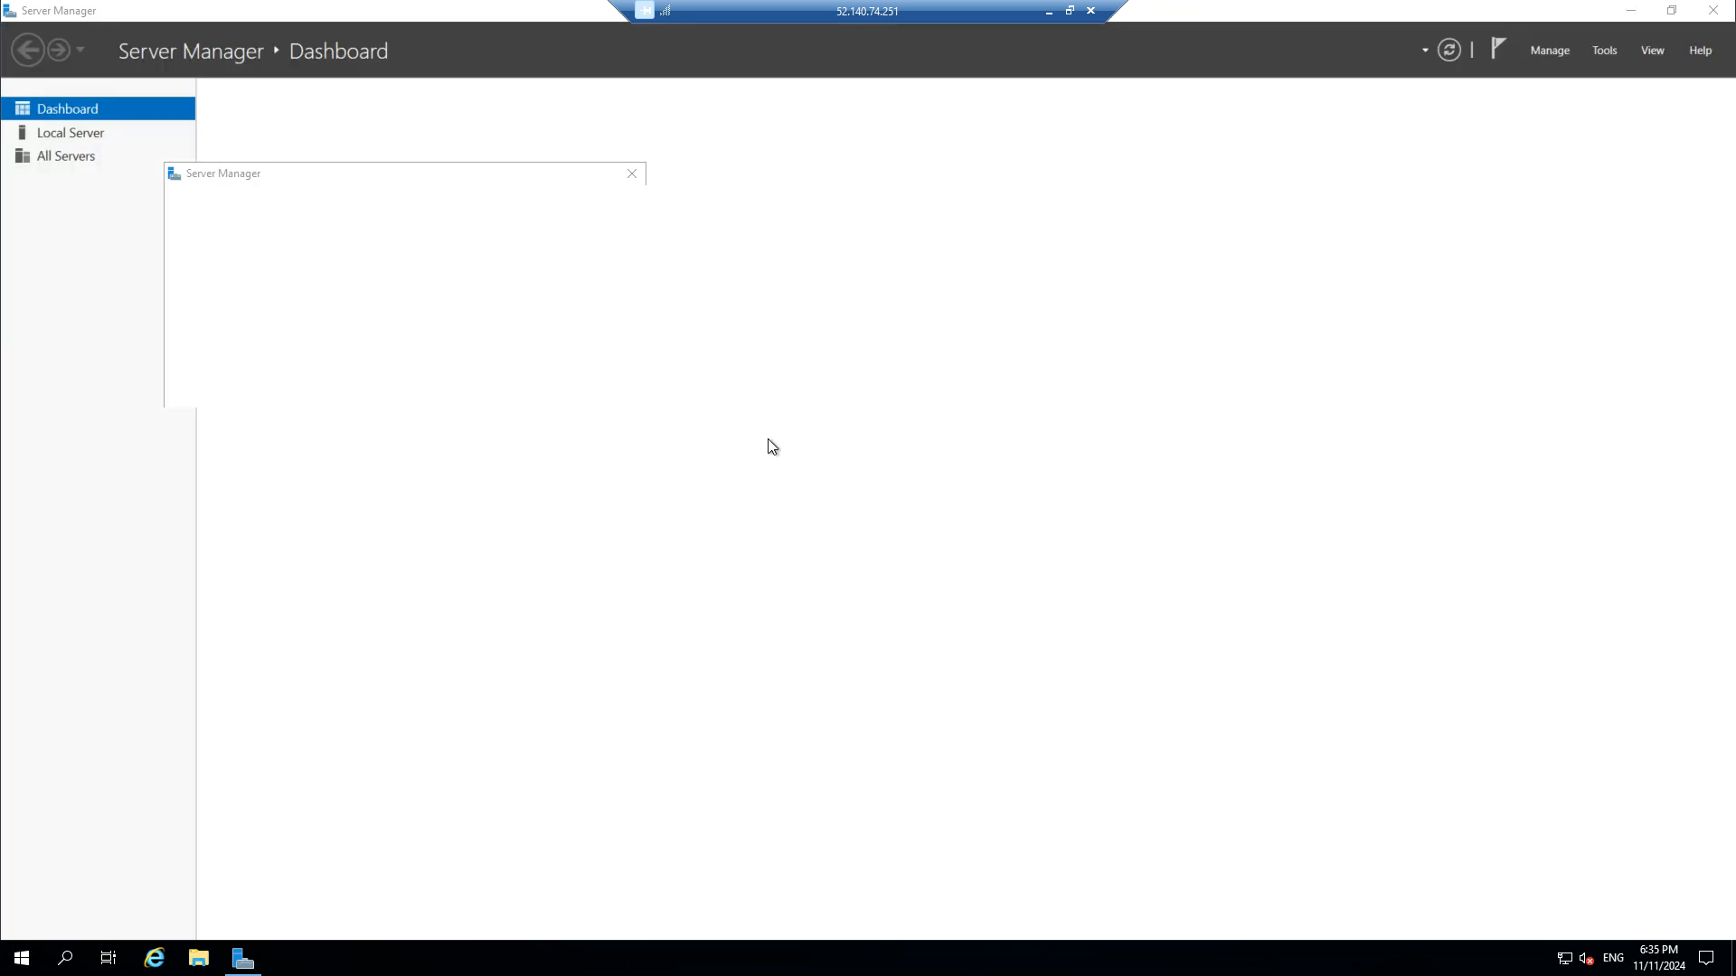
left_click(206, 377)
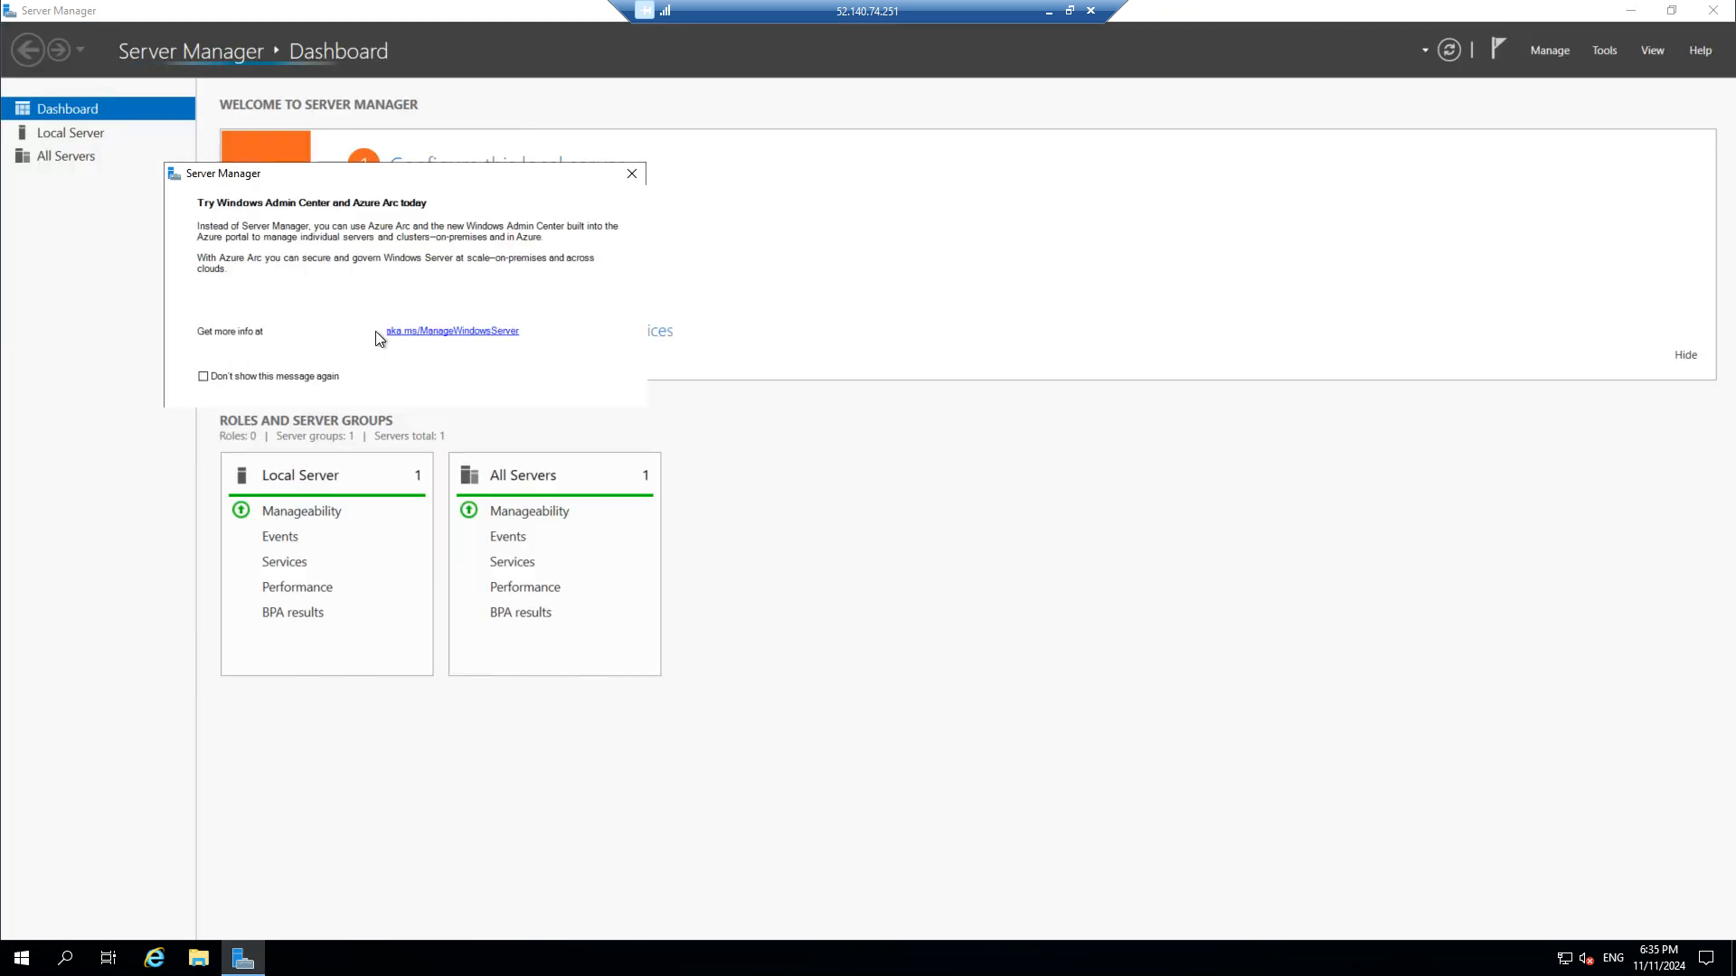
left_click(632, 174)
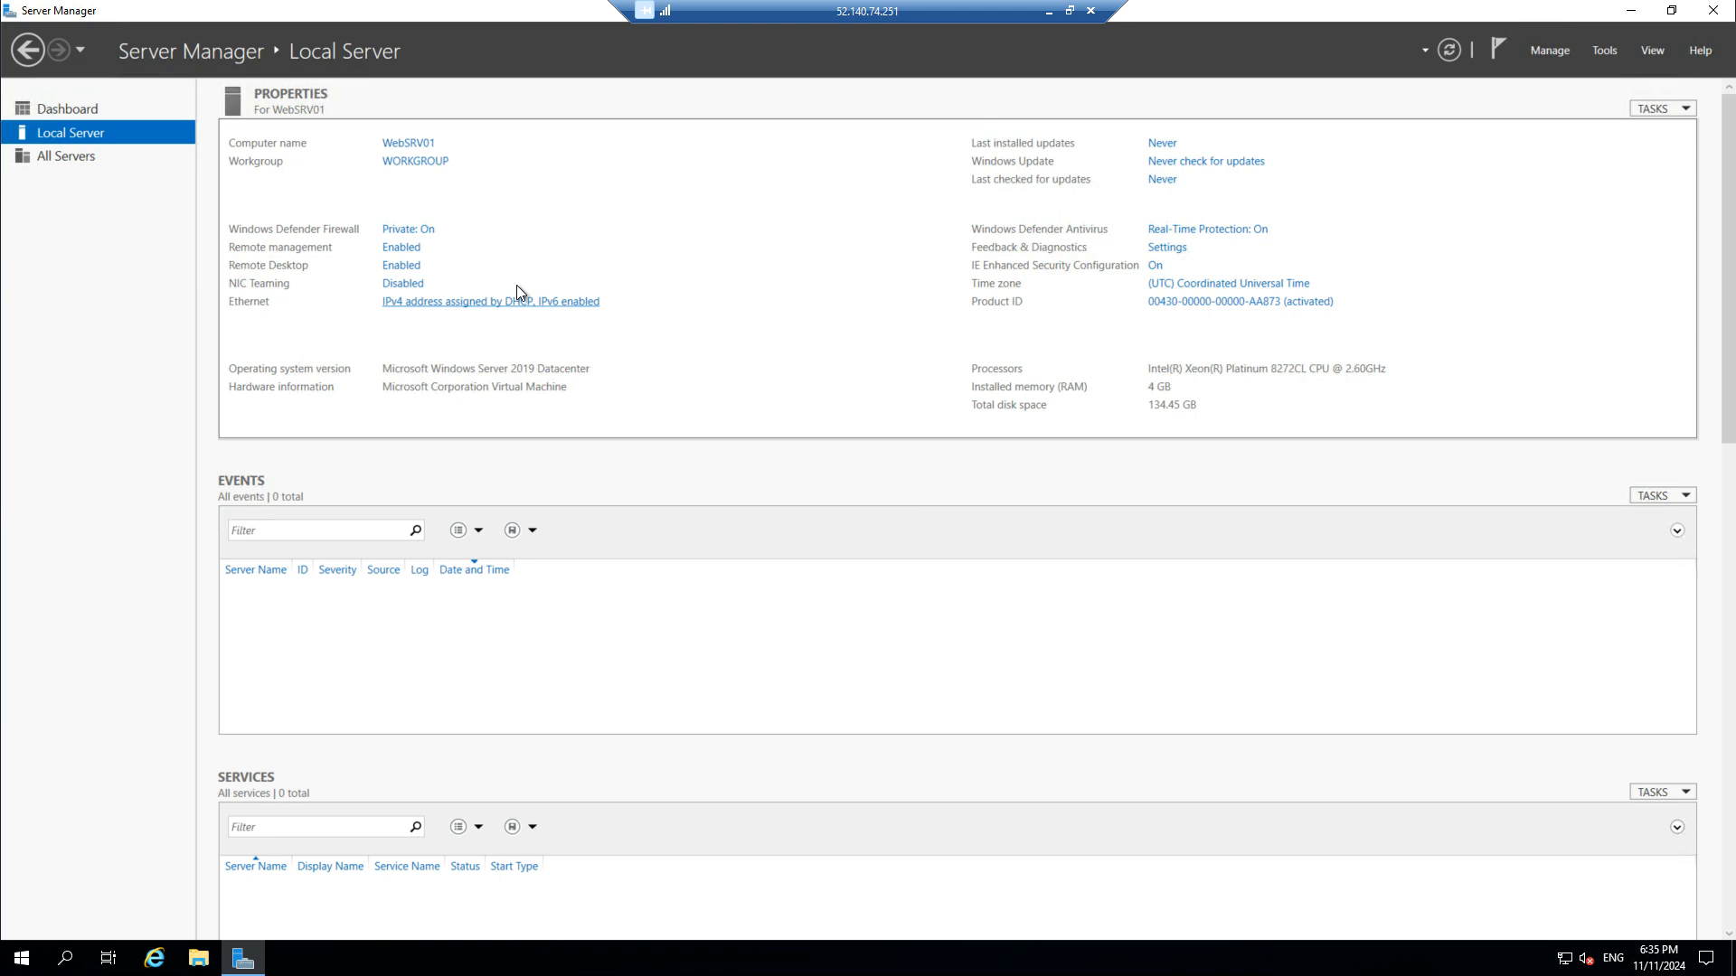
Run ipconfig in a command prompt on WebSRV01 to check its IP address and gateway, and close the prompt.
key("super+r")
type("cmd")
key("Return")
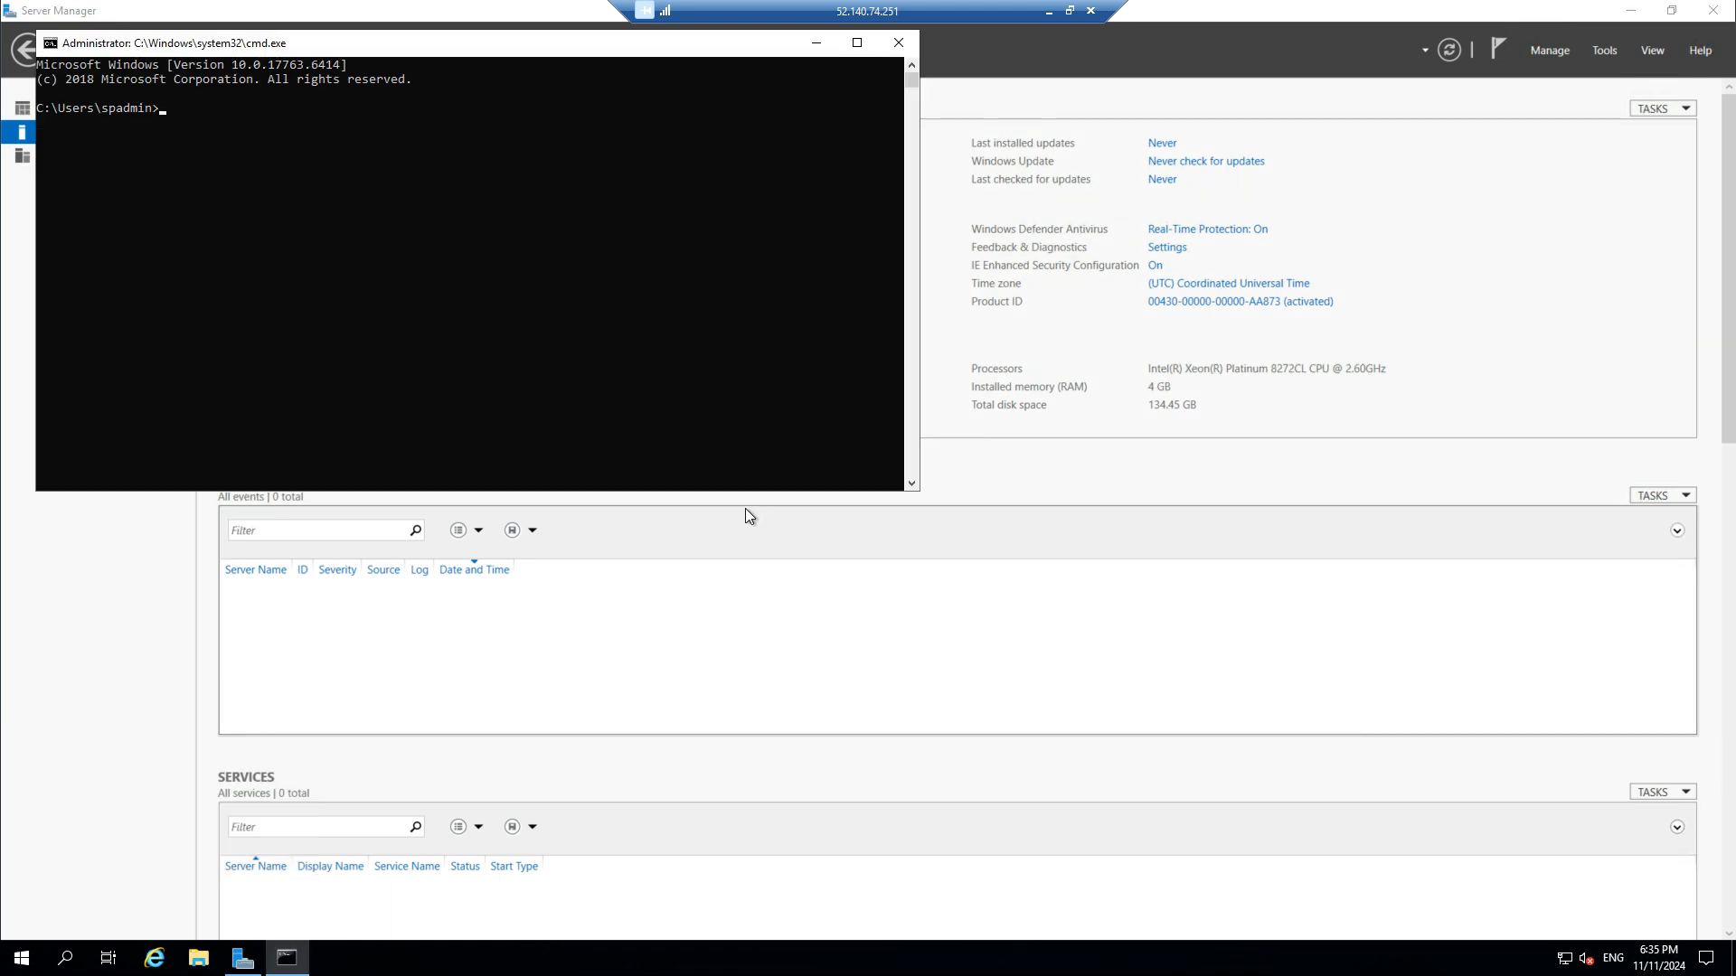
type("ipconfig")
key("Return")
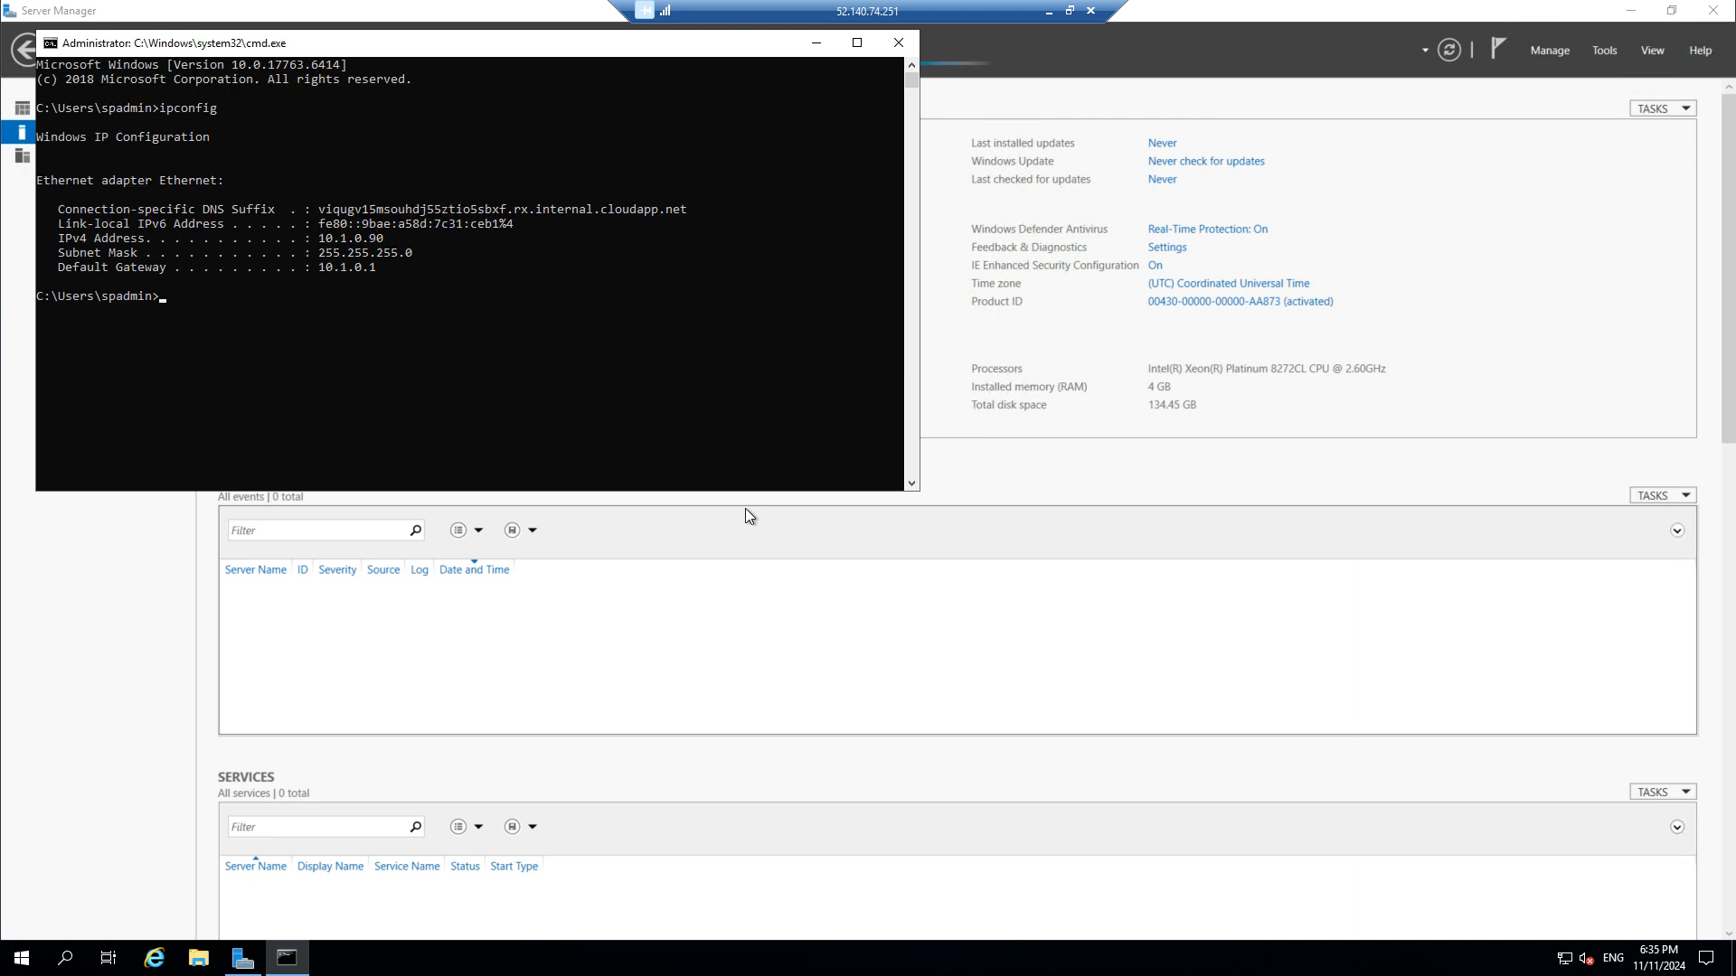
left_click_drag(370, 240, 324, 271)
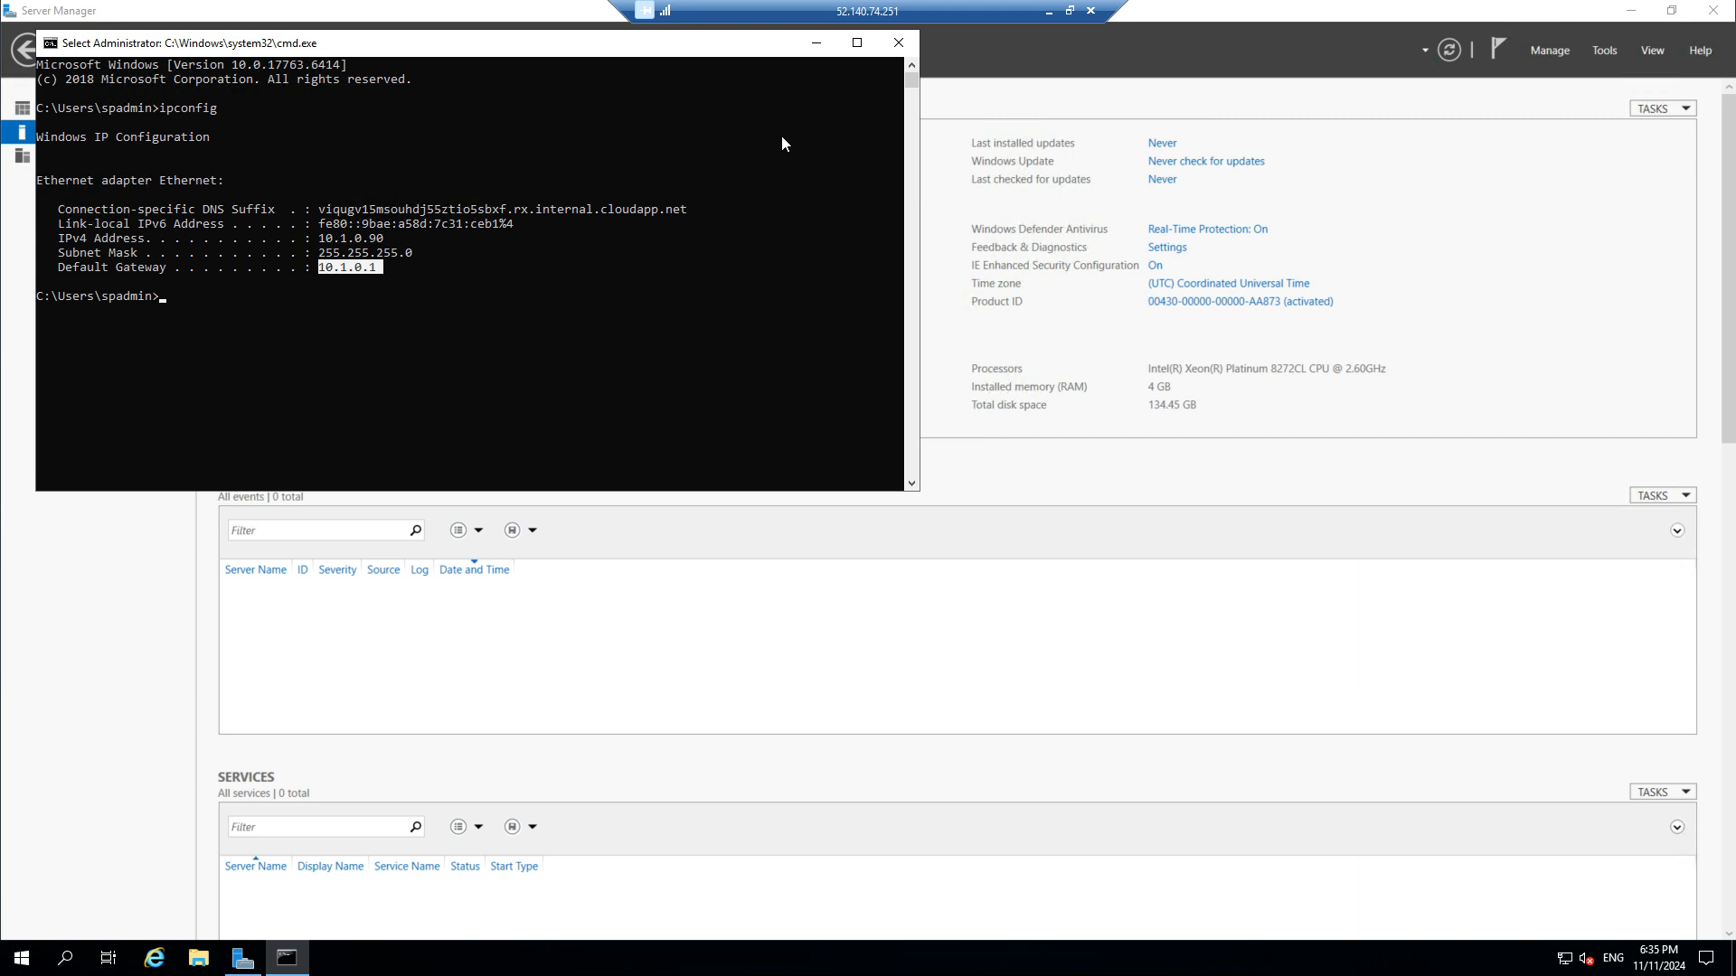
left_click(898, 42)
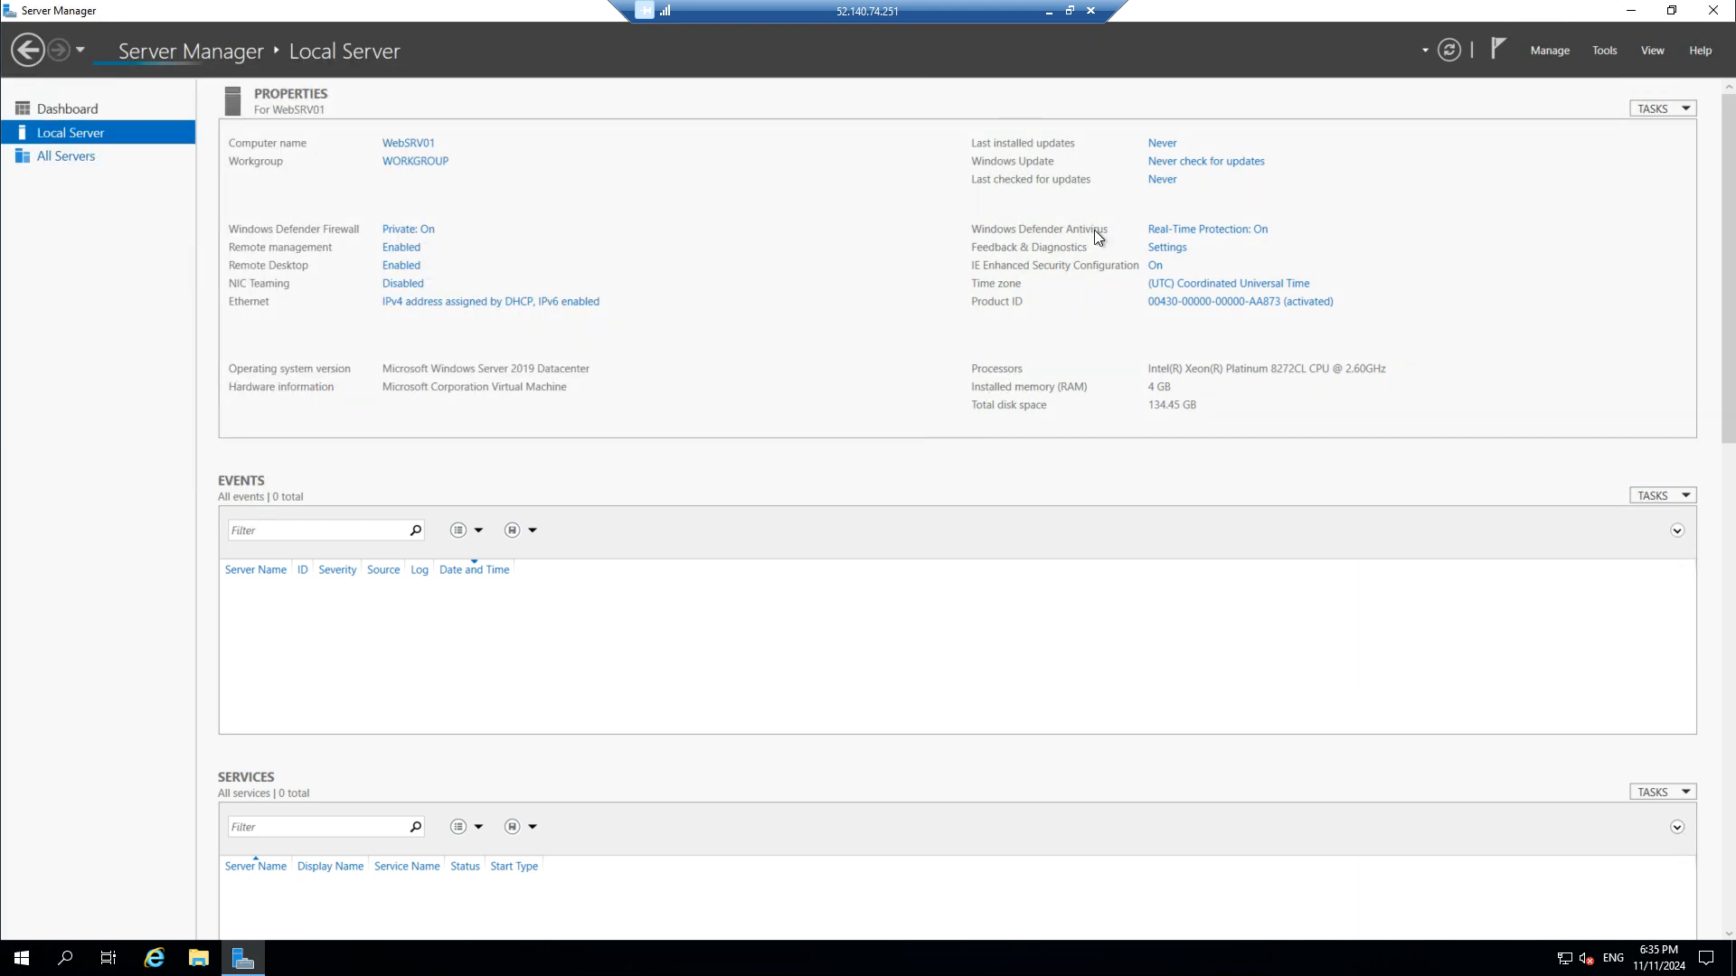
Start adding roles and features on WebSRV01 as a role-based or feature-based installation with WebSRV01 as the destination server.
left_click(87, 108)
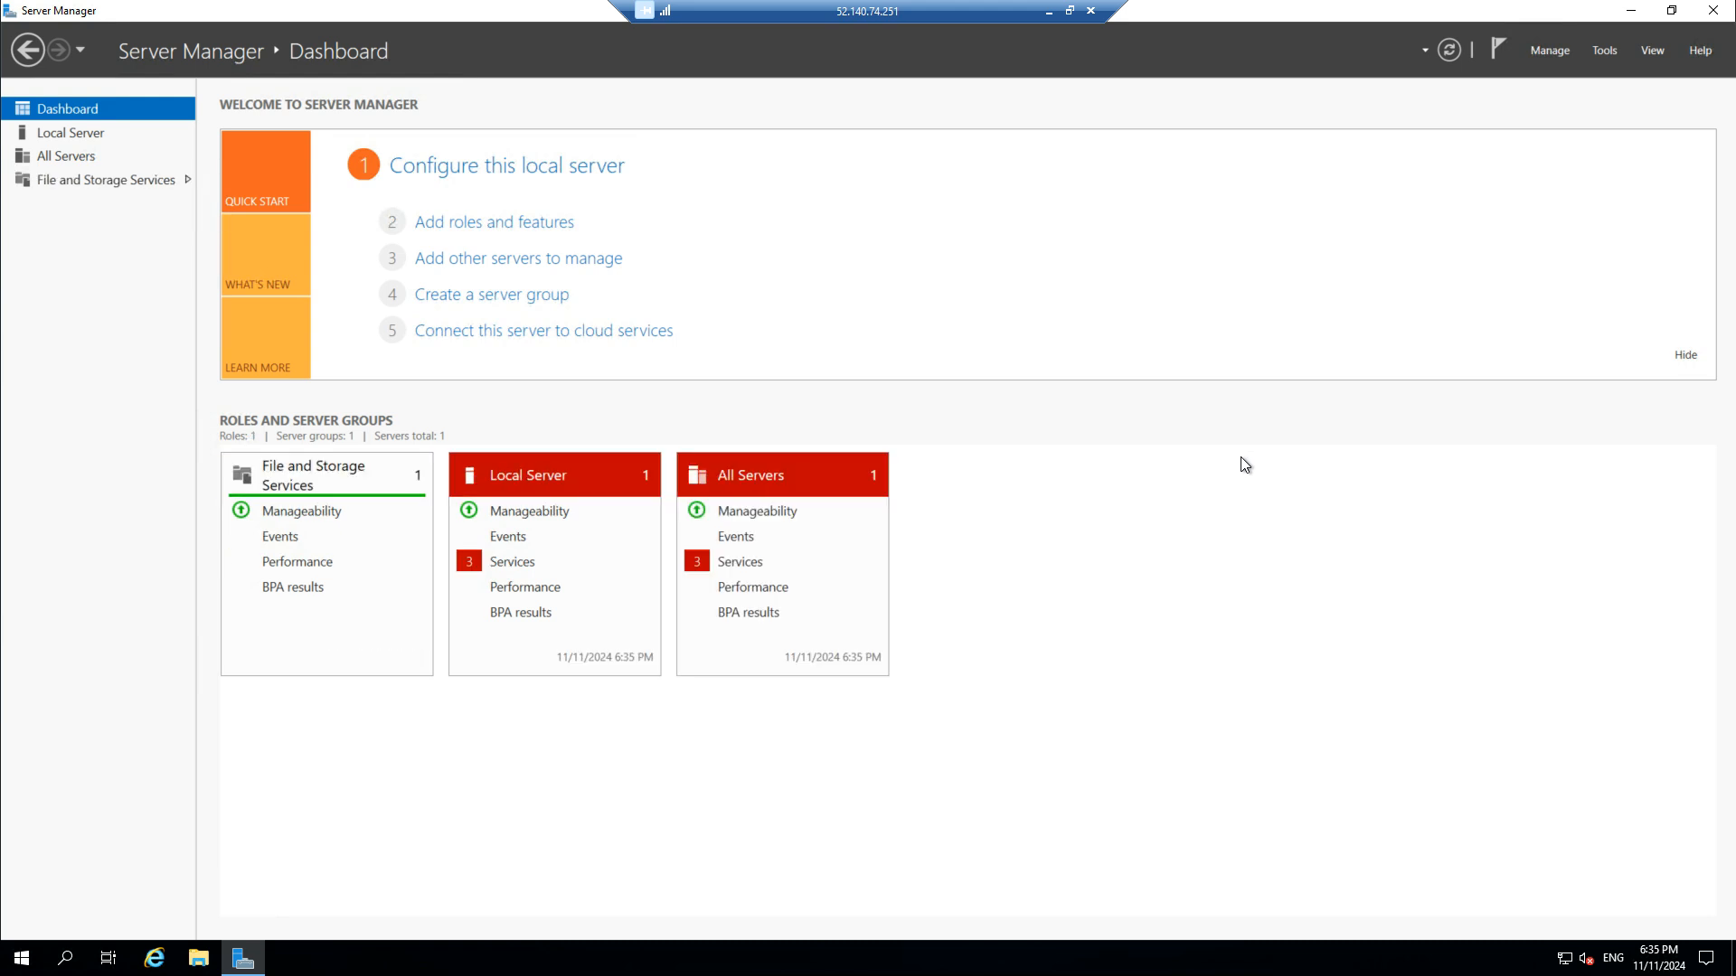
left_click(515, 224)
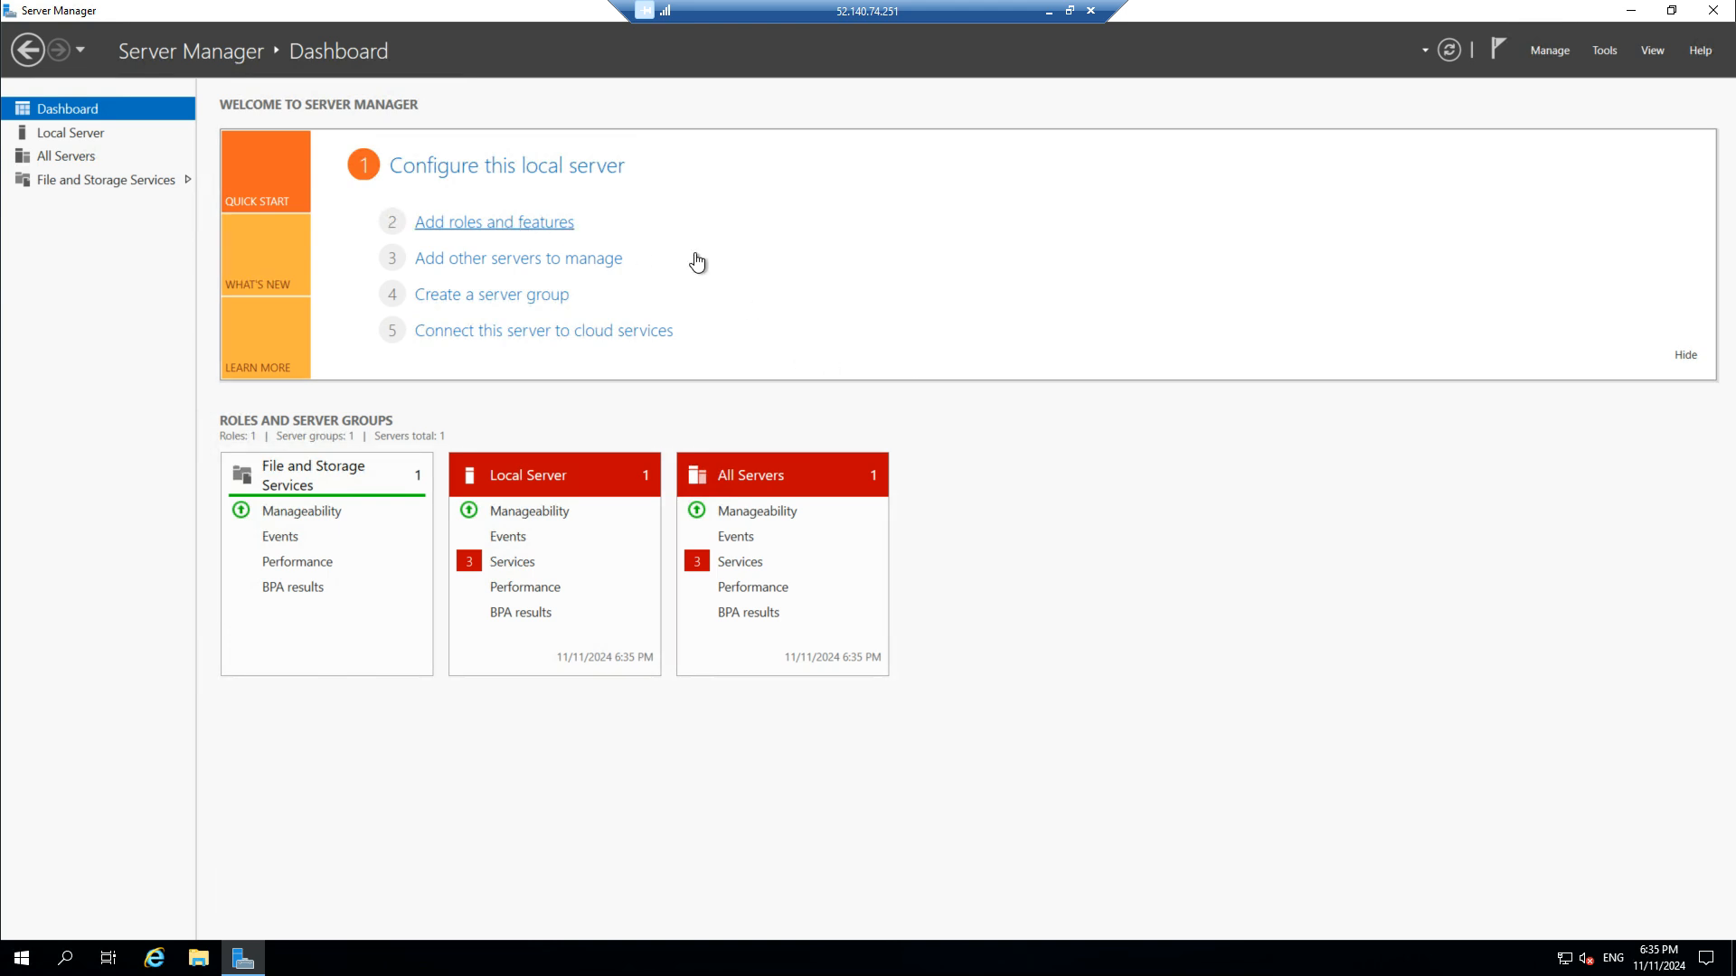
left_click(518, 532)
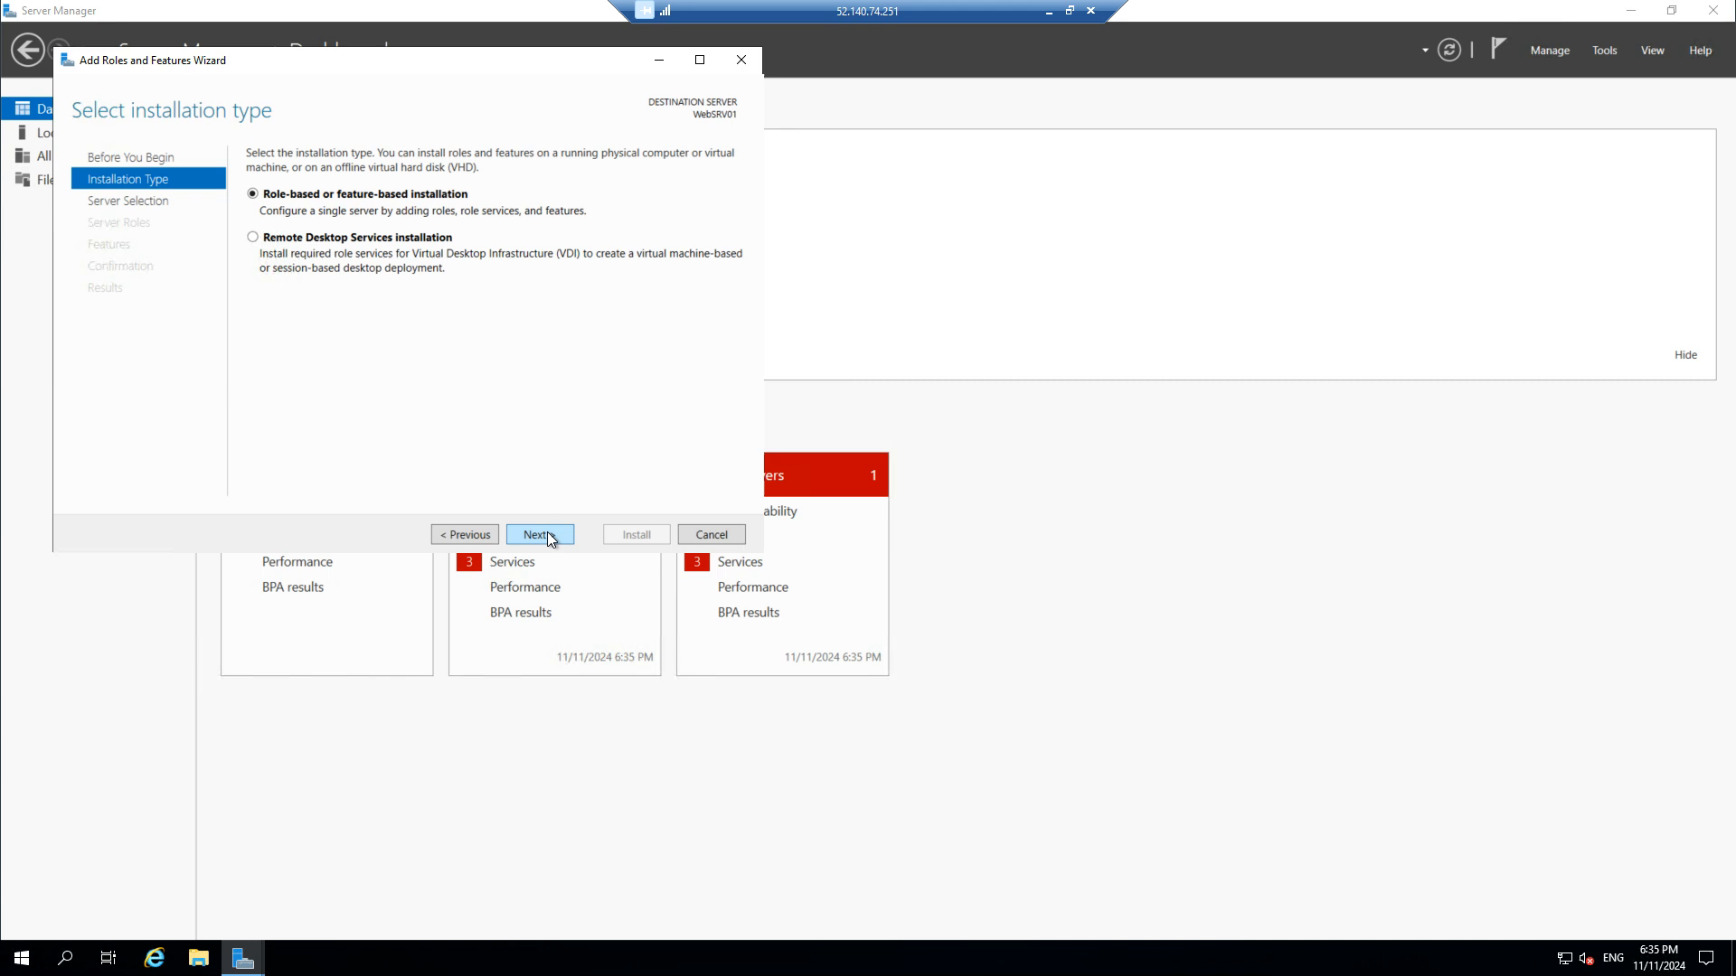
key("Return")
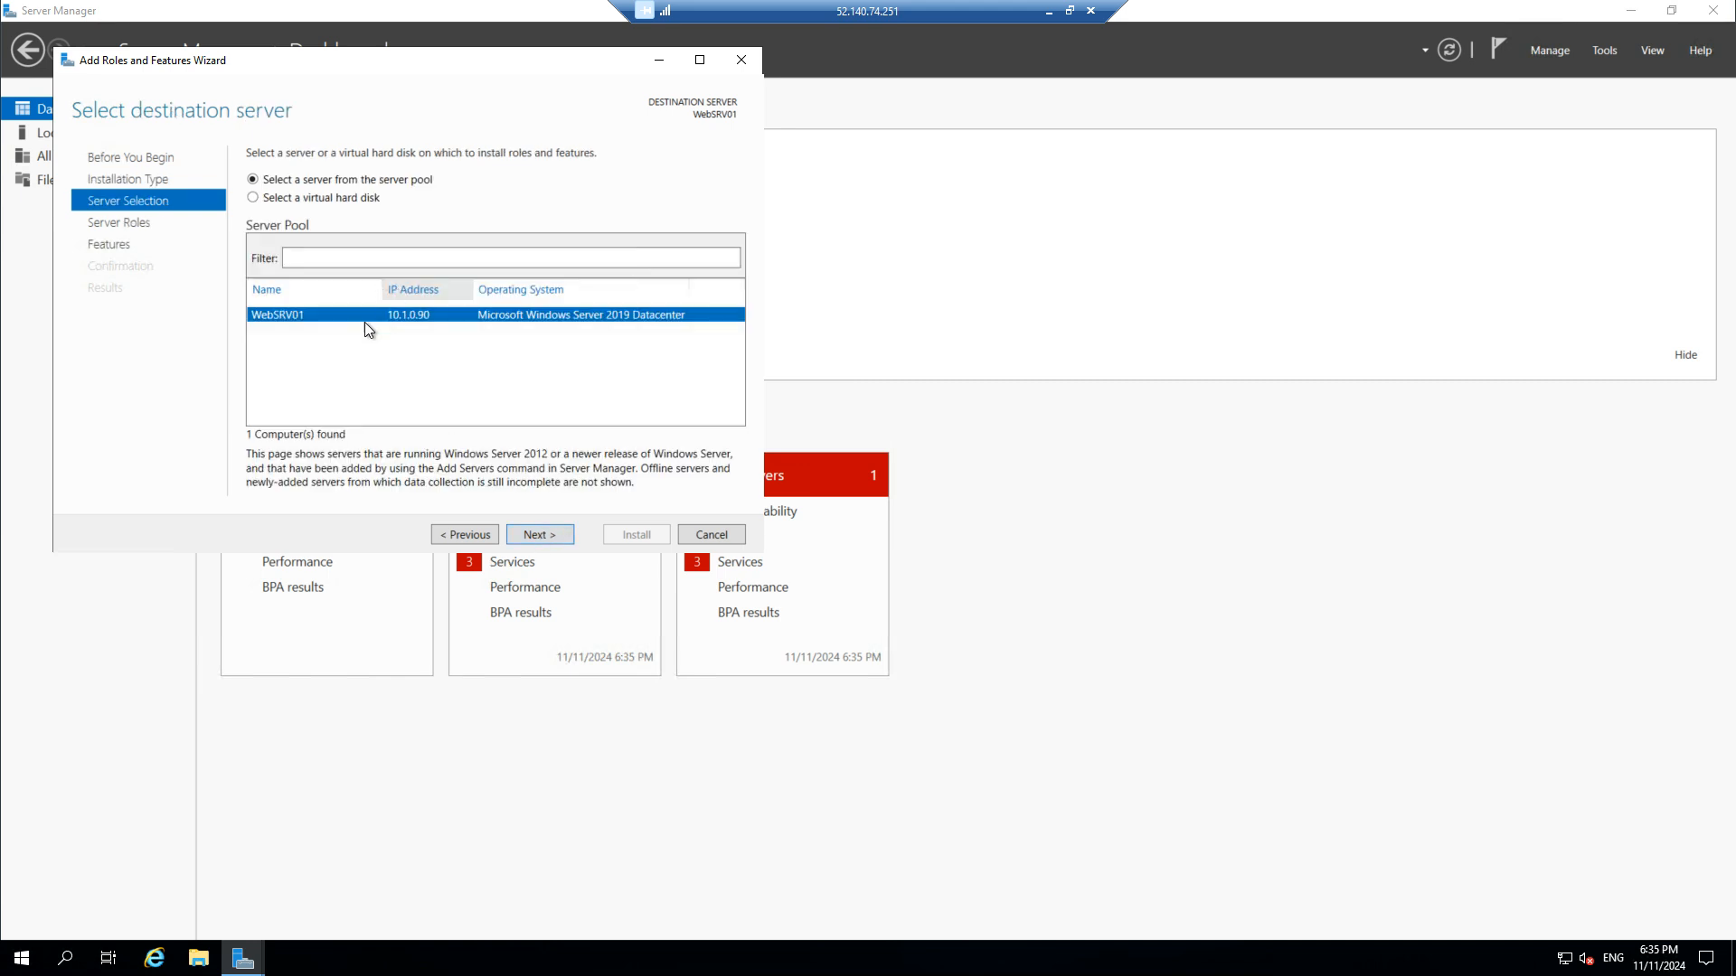
left_click(528, 535)
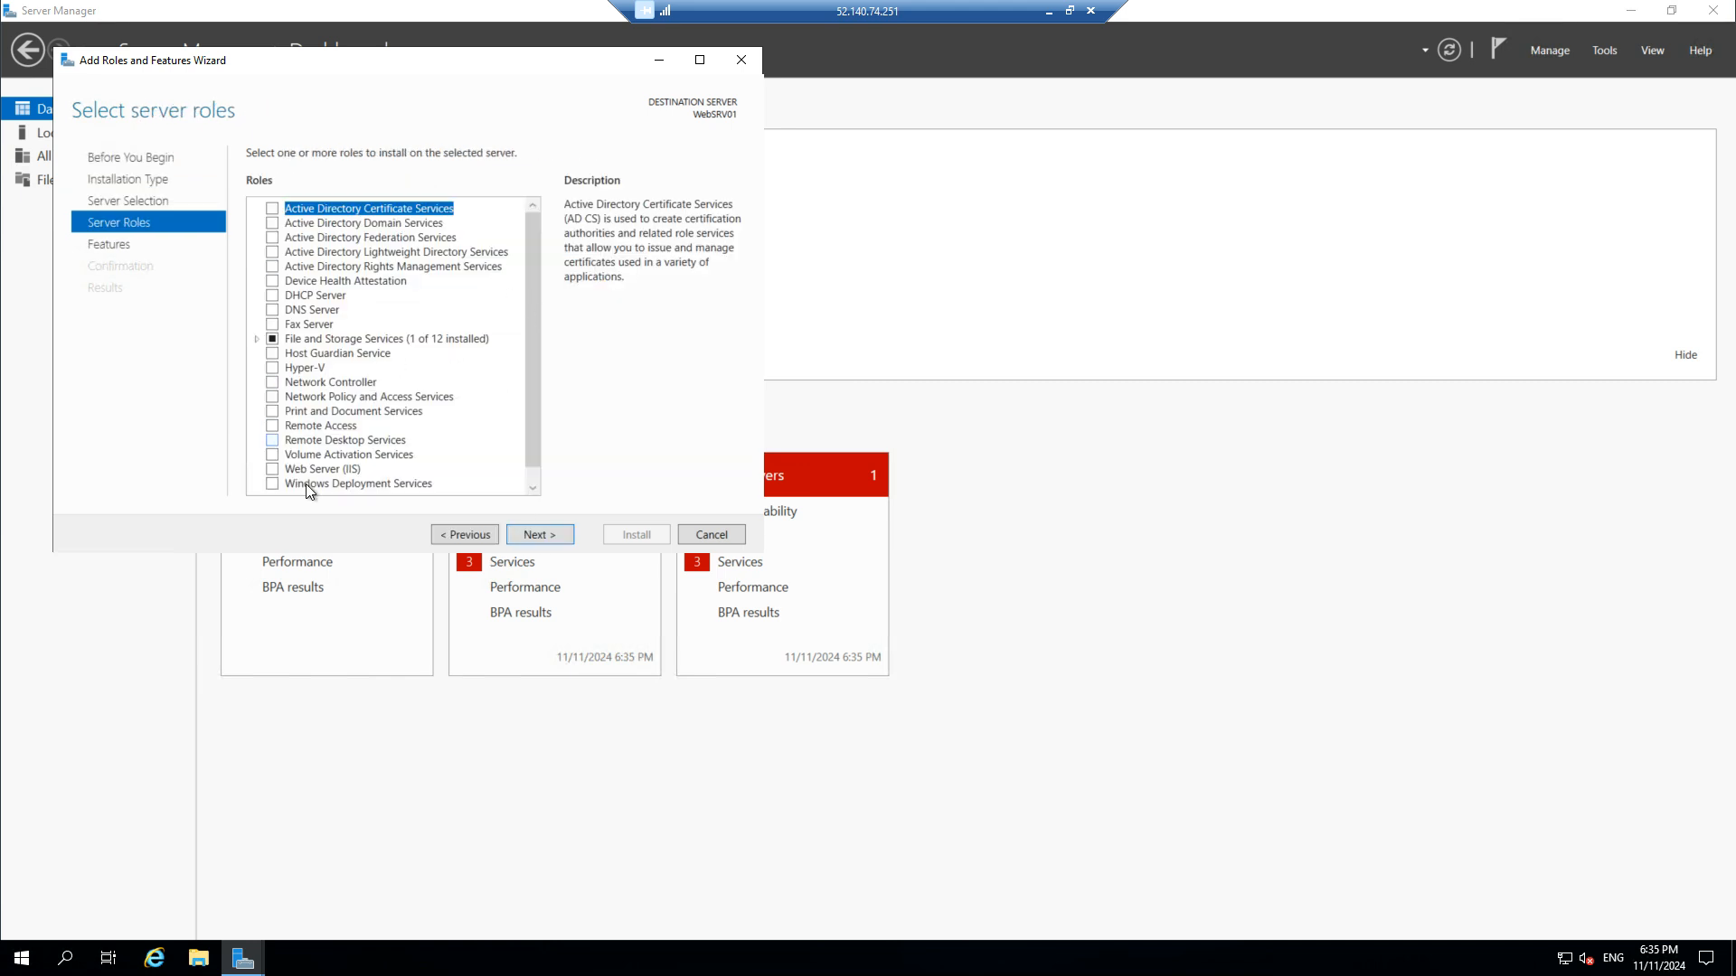
Install the Web Server (IIS) role on WebSRV01 with its management tools and the default features and role services.
left_click(272, 469)
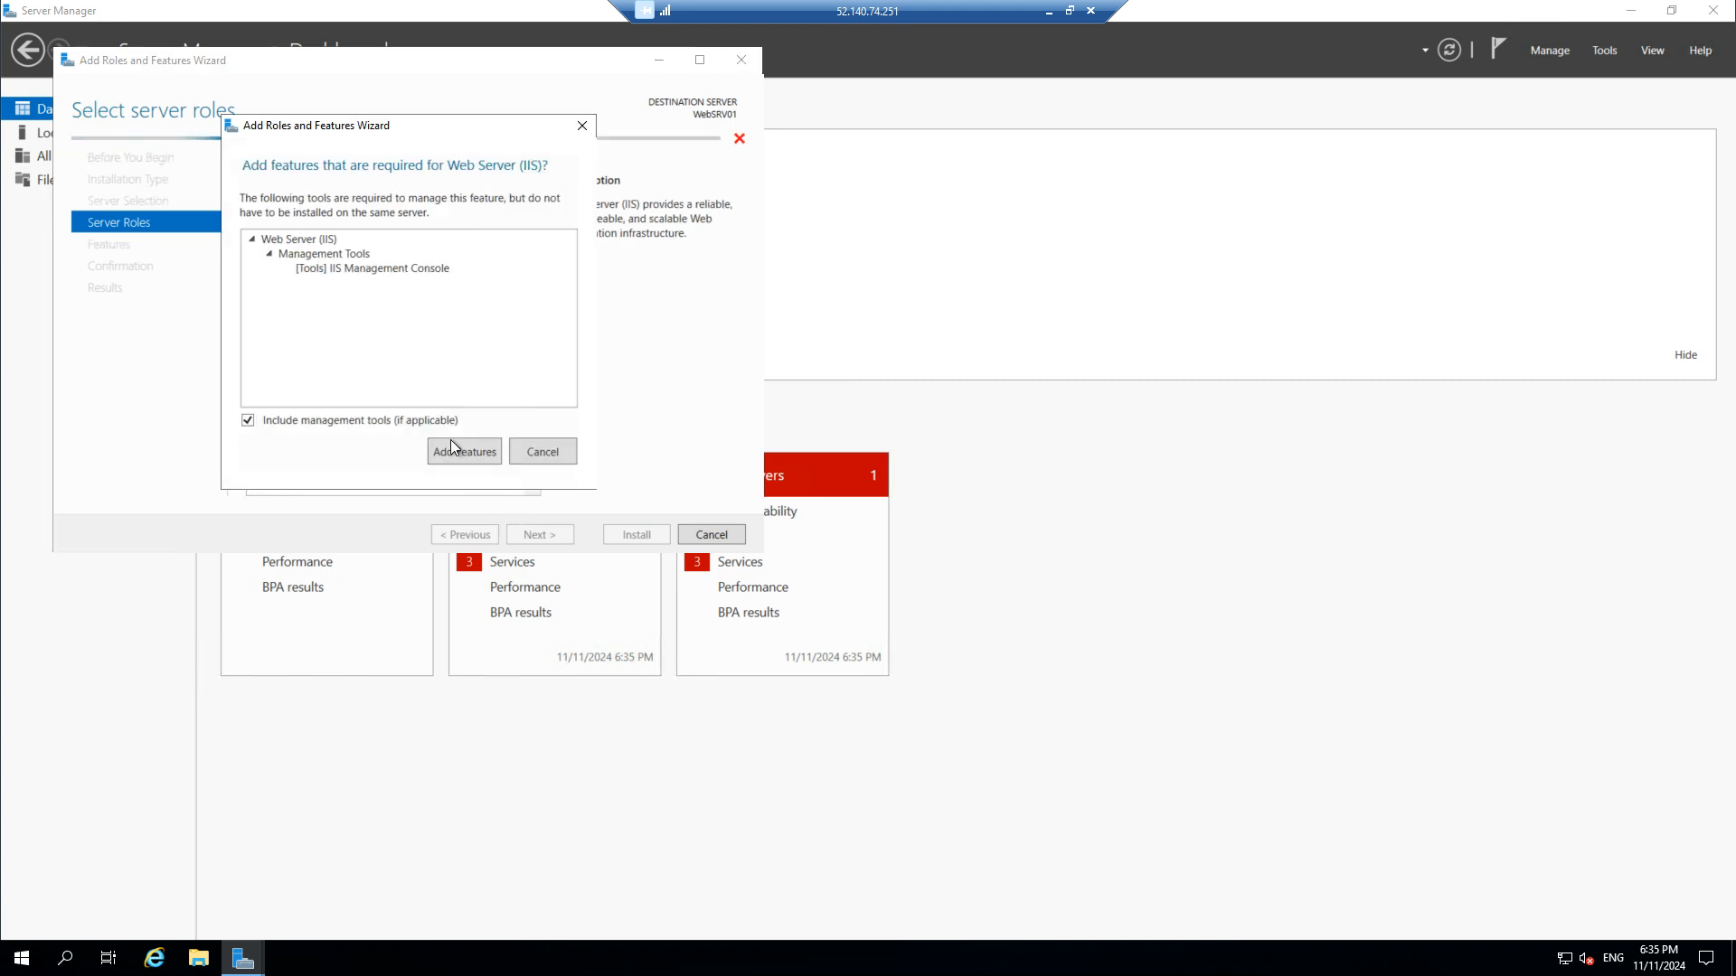
left_click(455, 450)
left_click(536, 536)
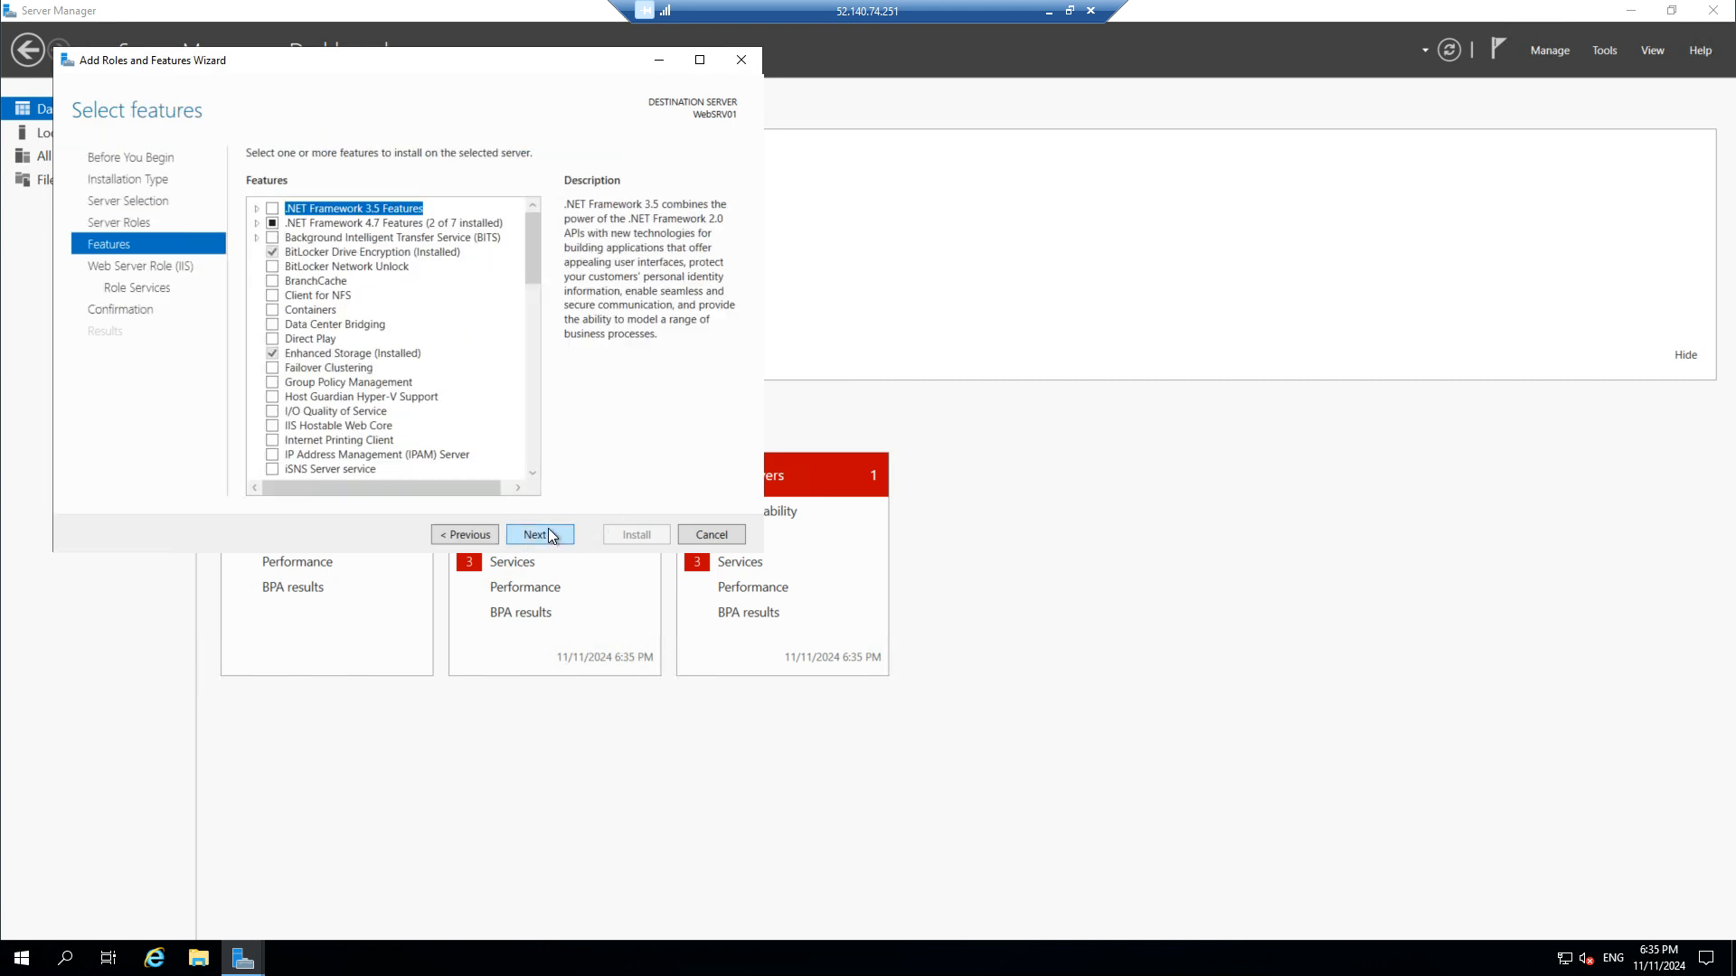
left_click(542, 536)
left_click(542, 536)
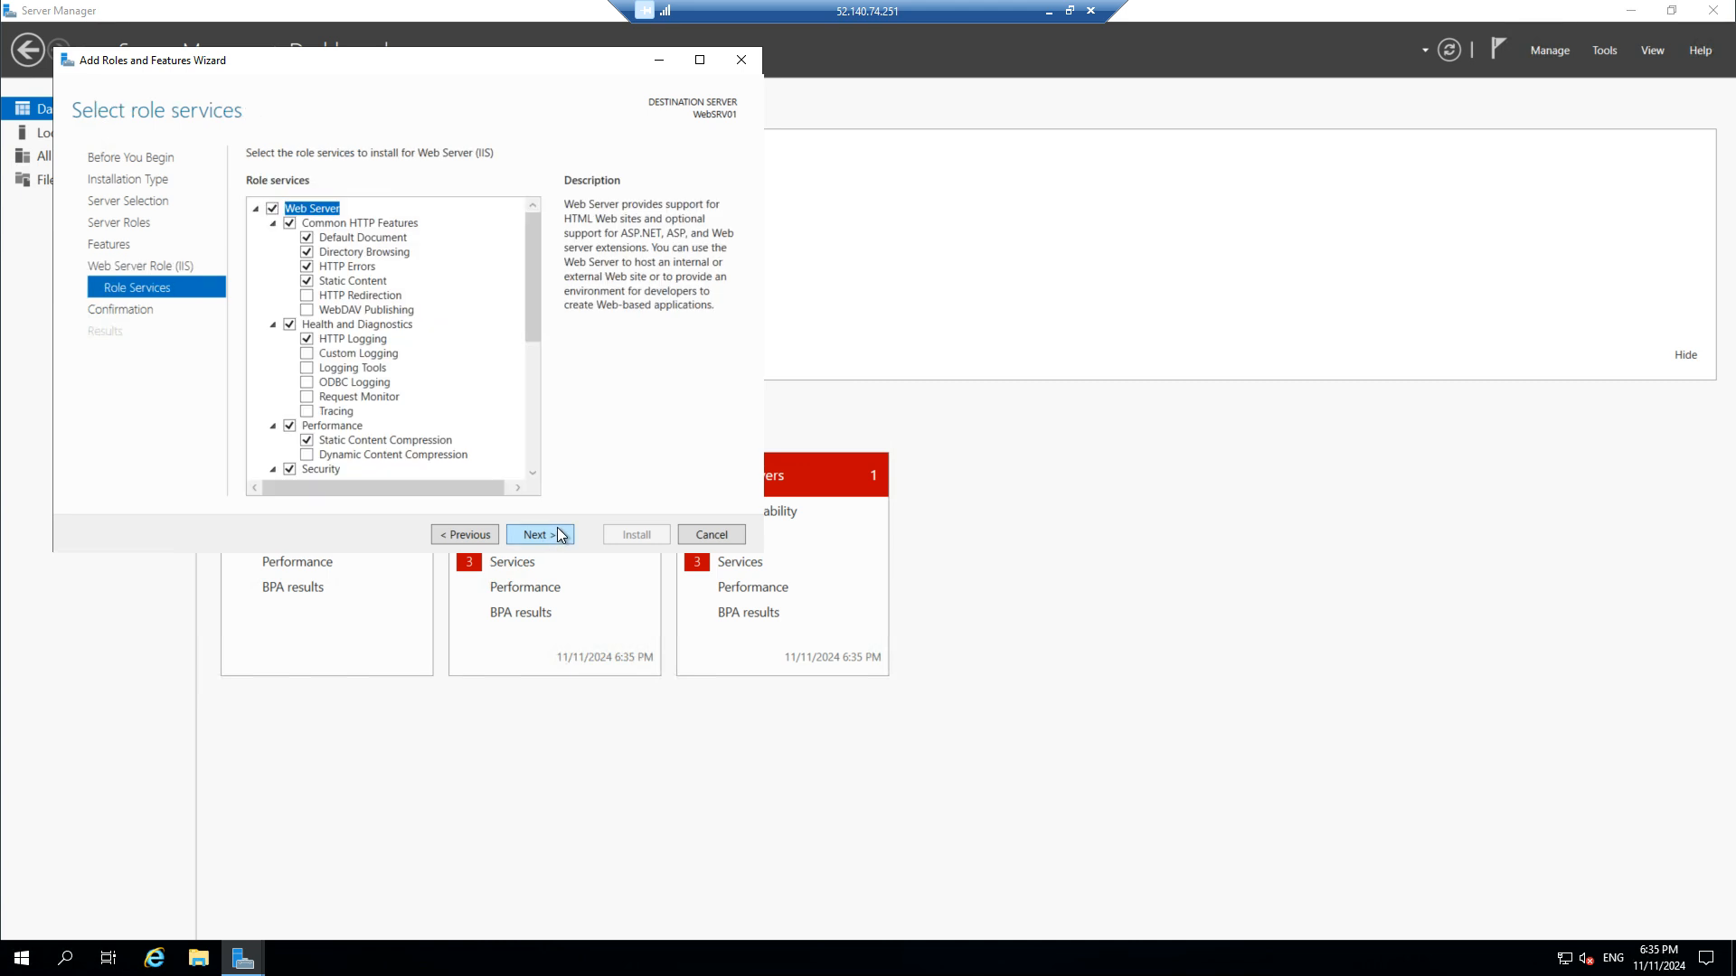
left_click(561, 534)
left_click(636, 534)
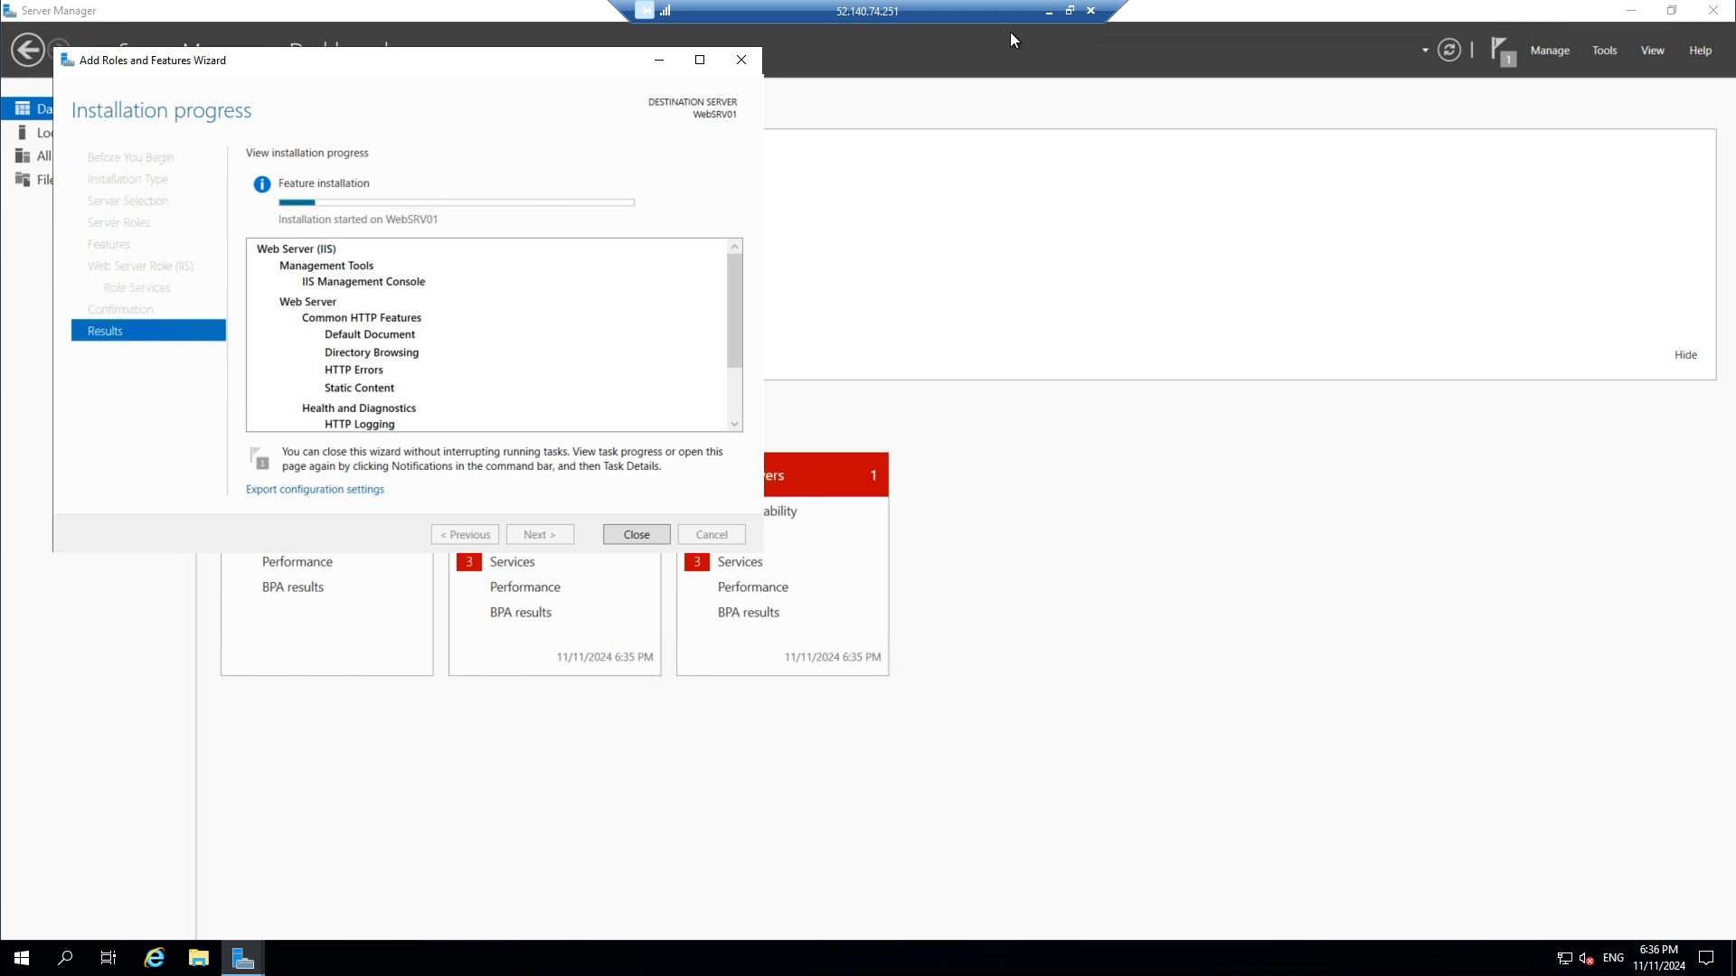
Minimize the WebSRV01 session and try WebSRV02's public IP address 52.140.69.20 in a new browser tab.
left_click(1048, 12)
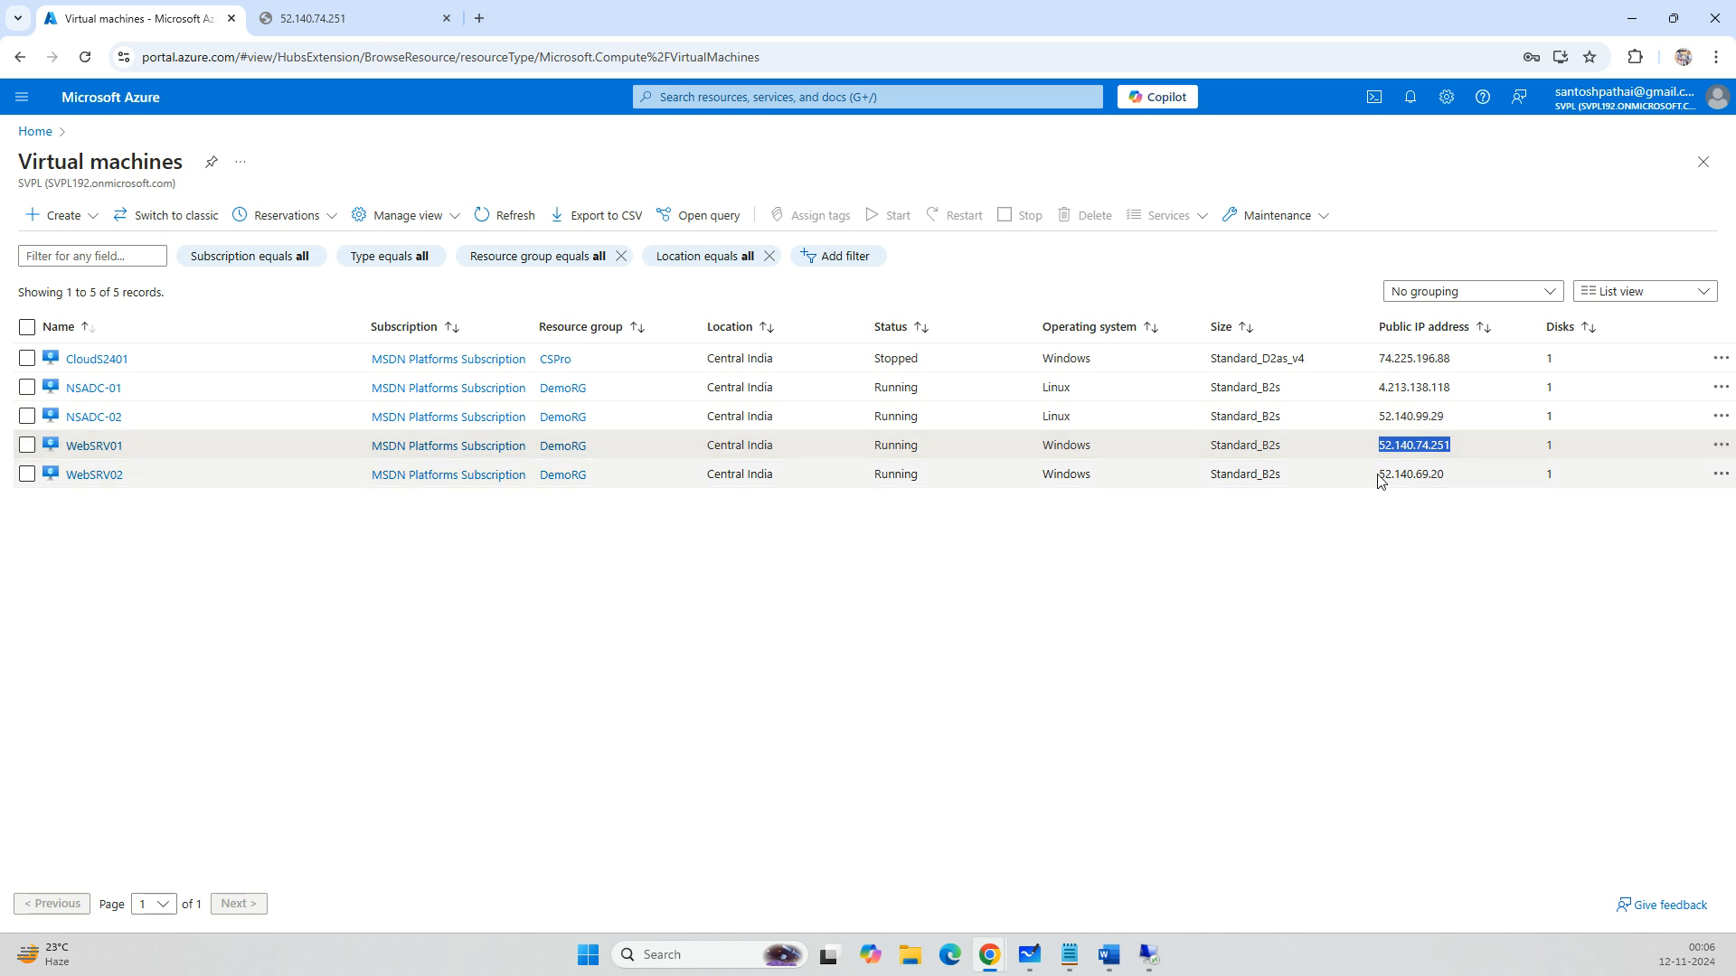
left_click_drag(1379, 474, 1457, 476)
key("ctrl+c")
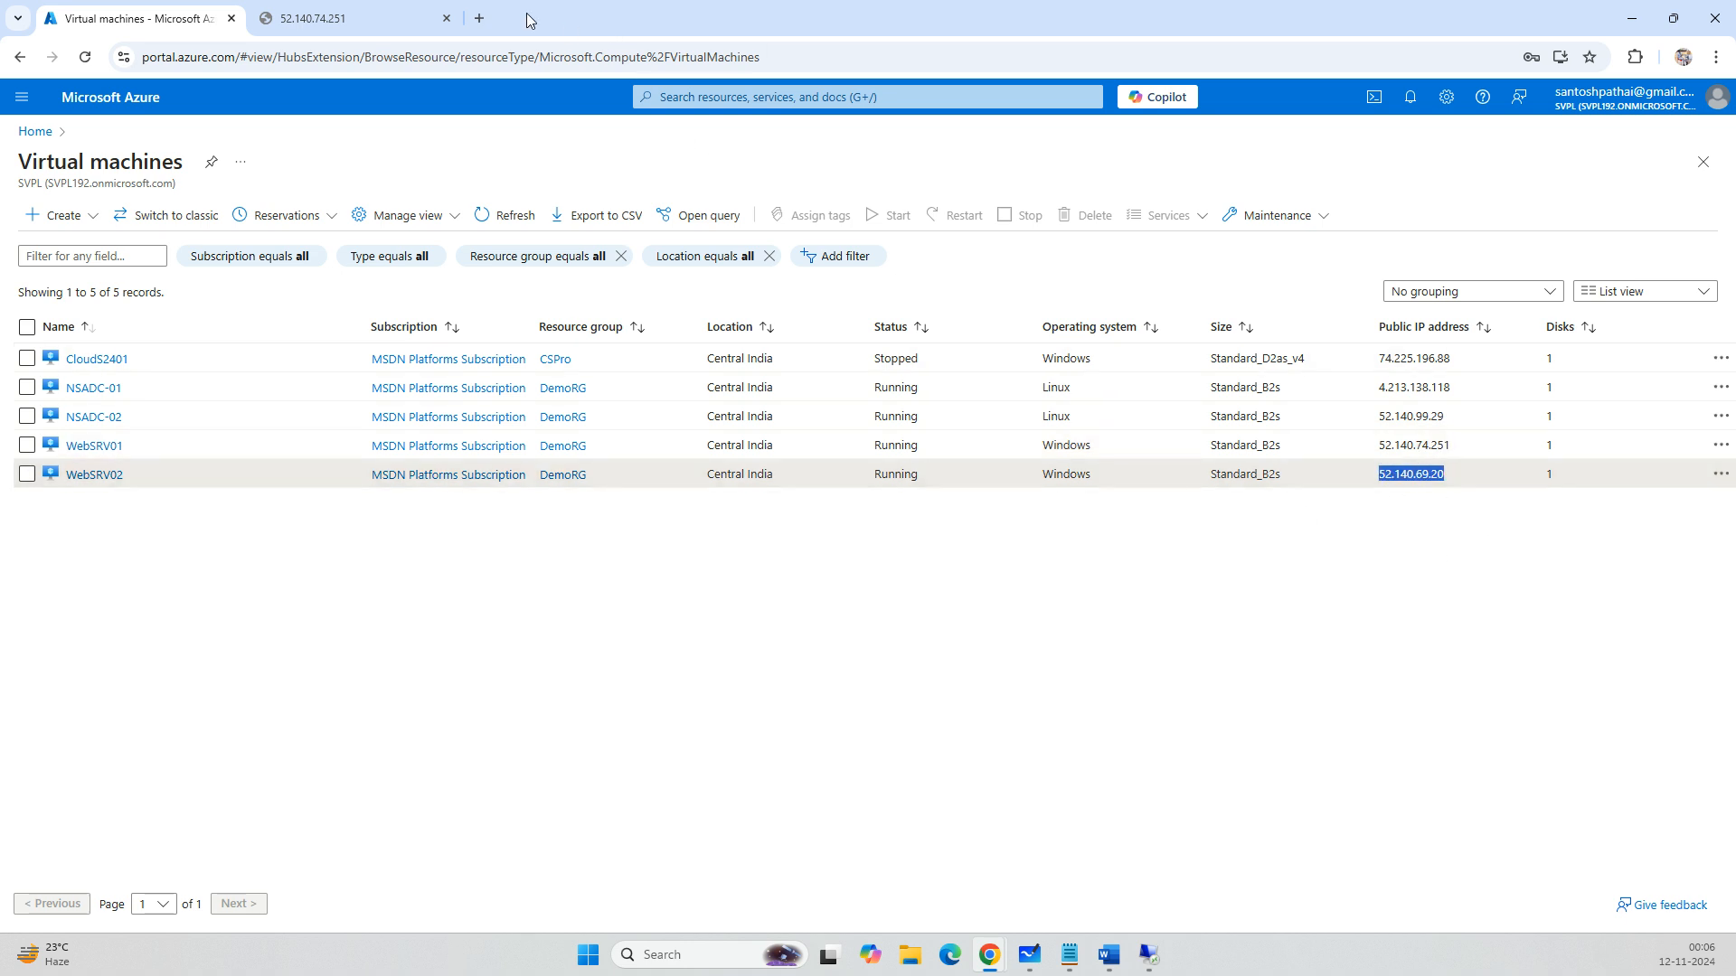
left_click(479, 18)
key("ctrl+v")
key("Return")
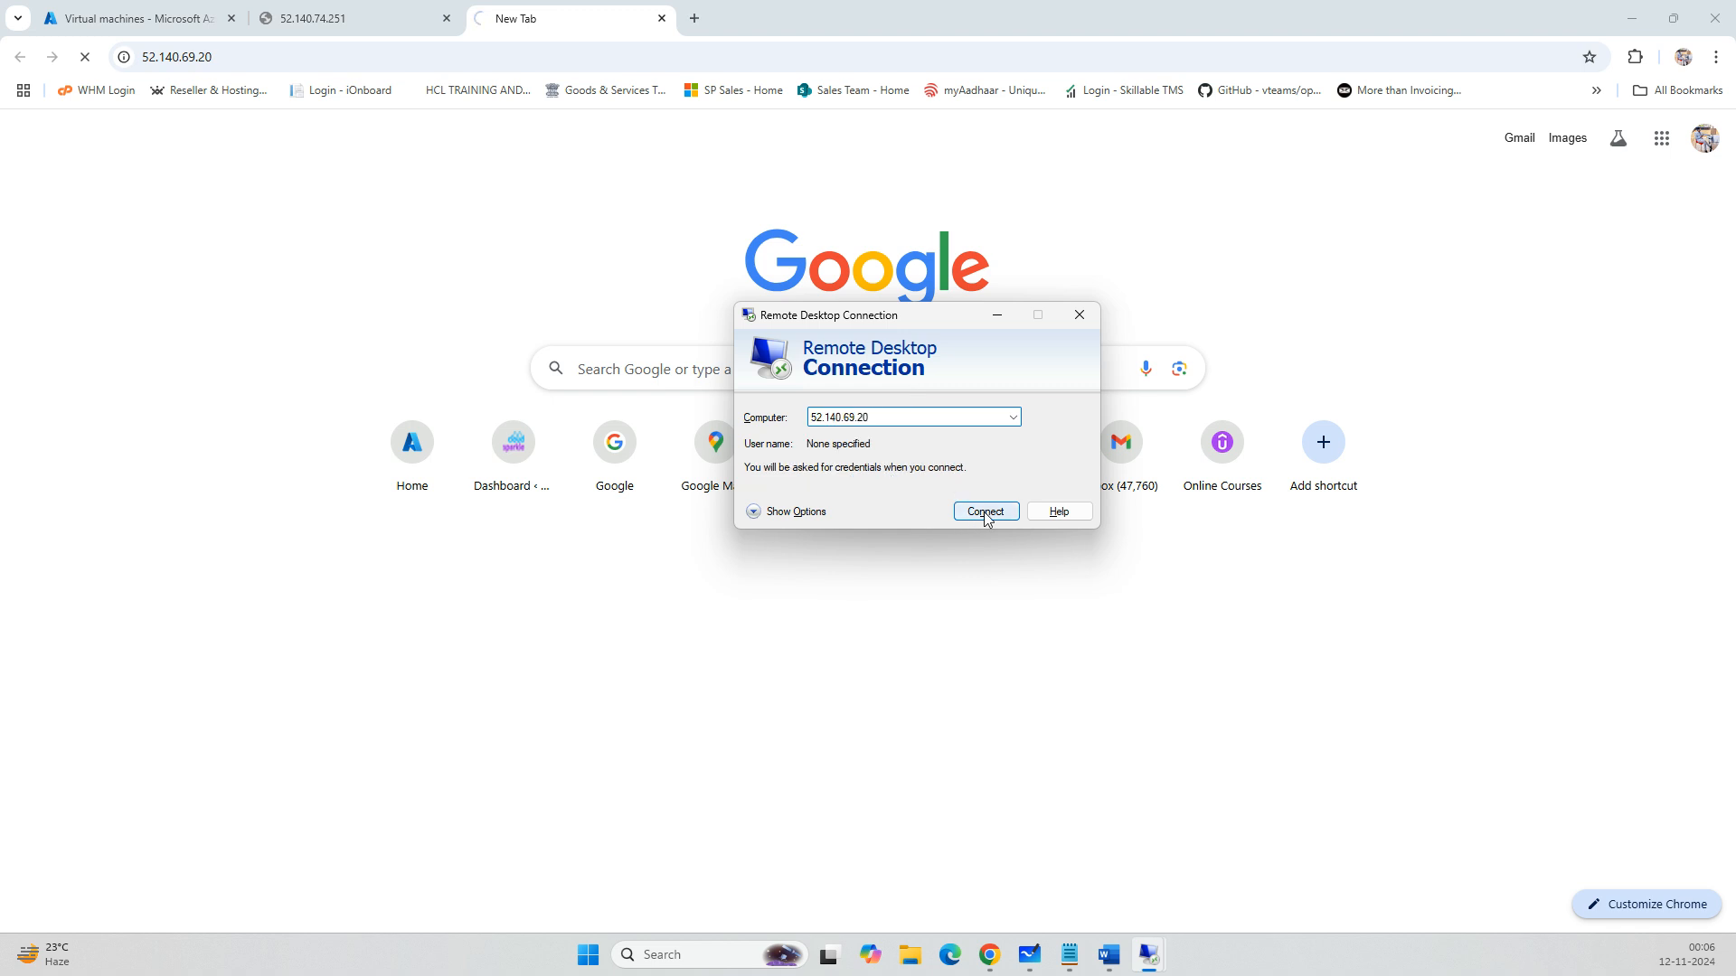
Connect to WebSRV02 at 52.140.69.20 through Remote Desktop with user name spadmin and the account password, re-entering the password when asked.
left_click(986, 511)
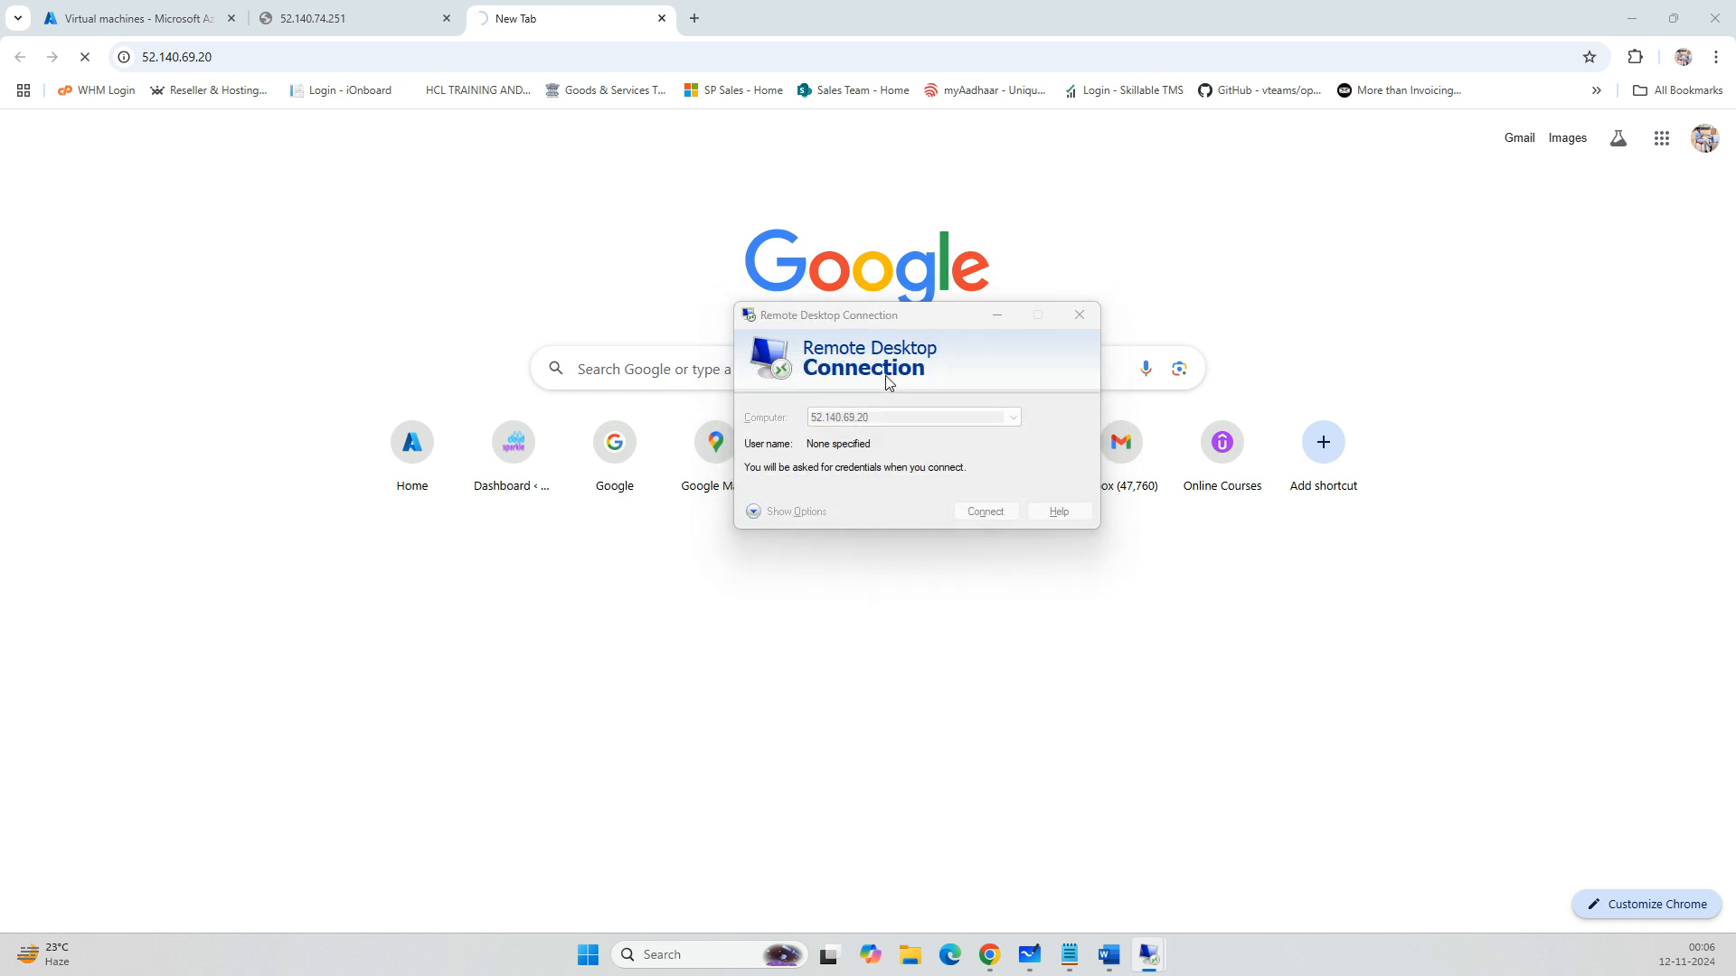
type("spadmin")
key("Tab")
type("*")
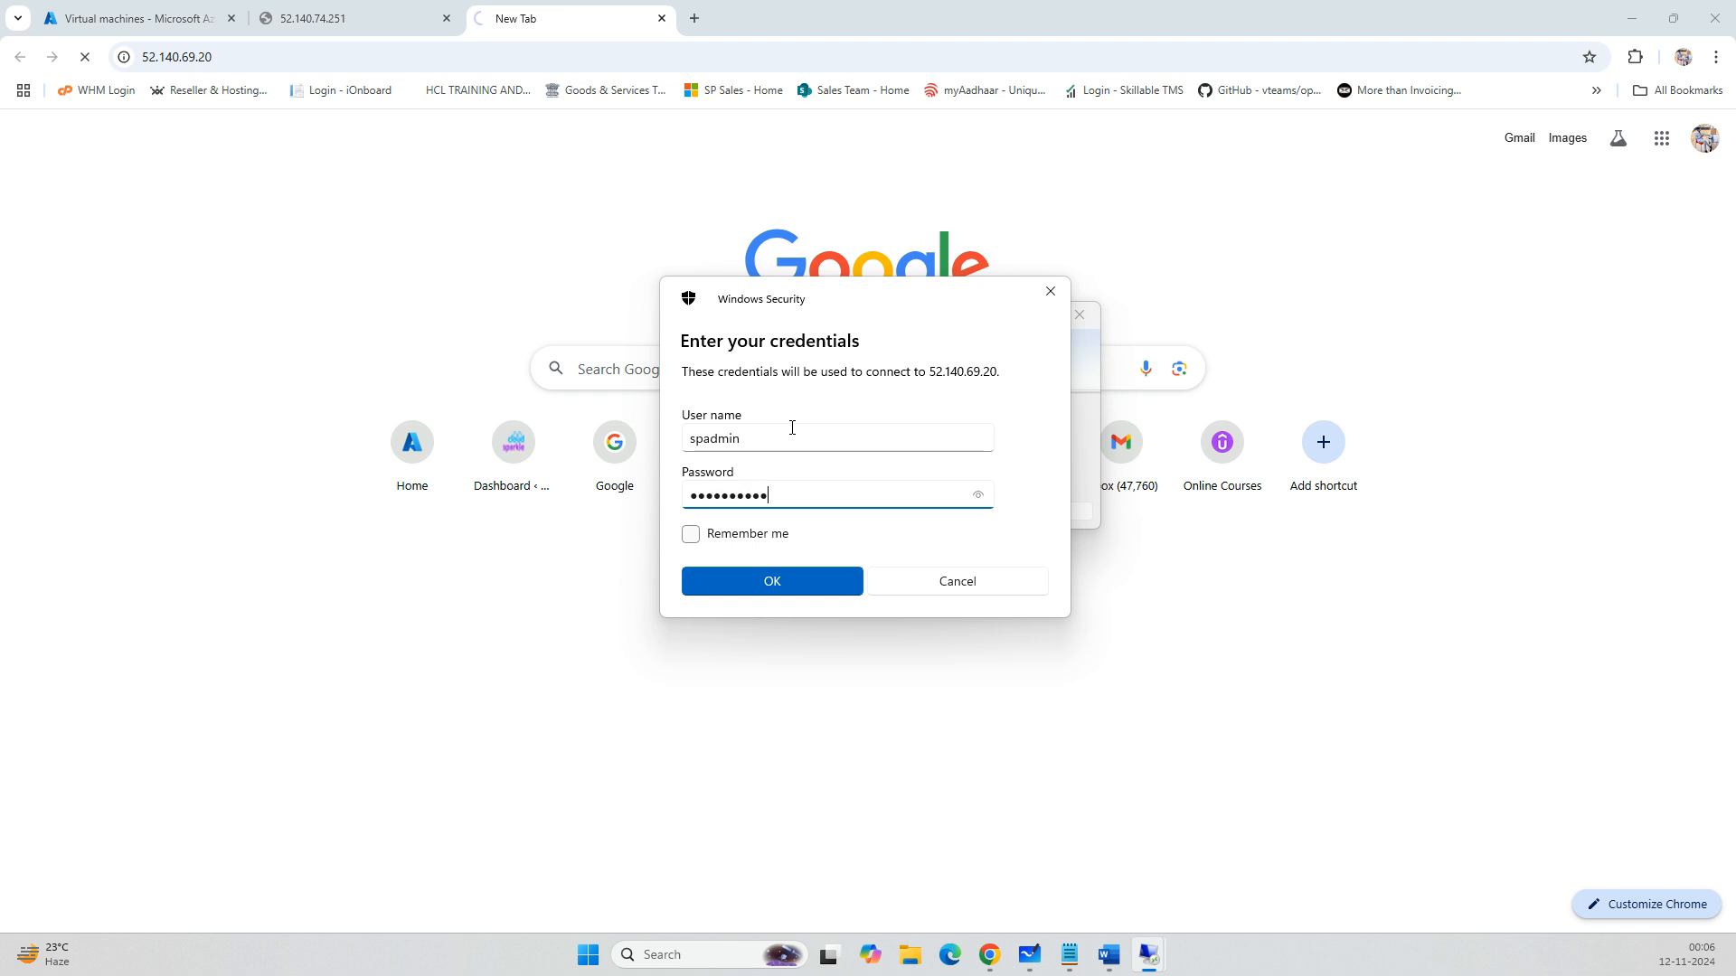
key("Return")
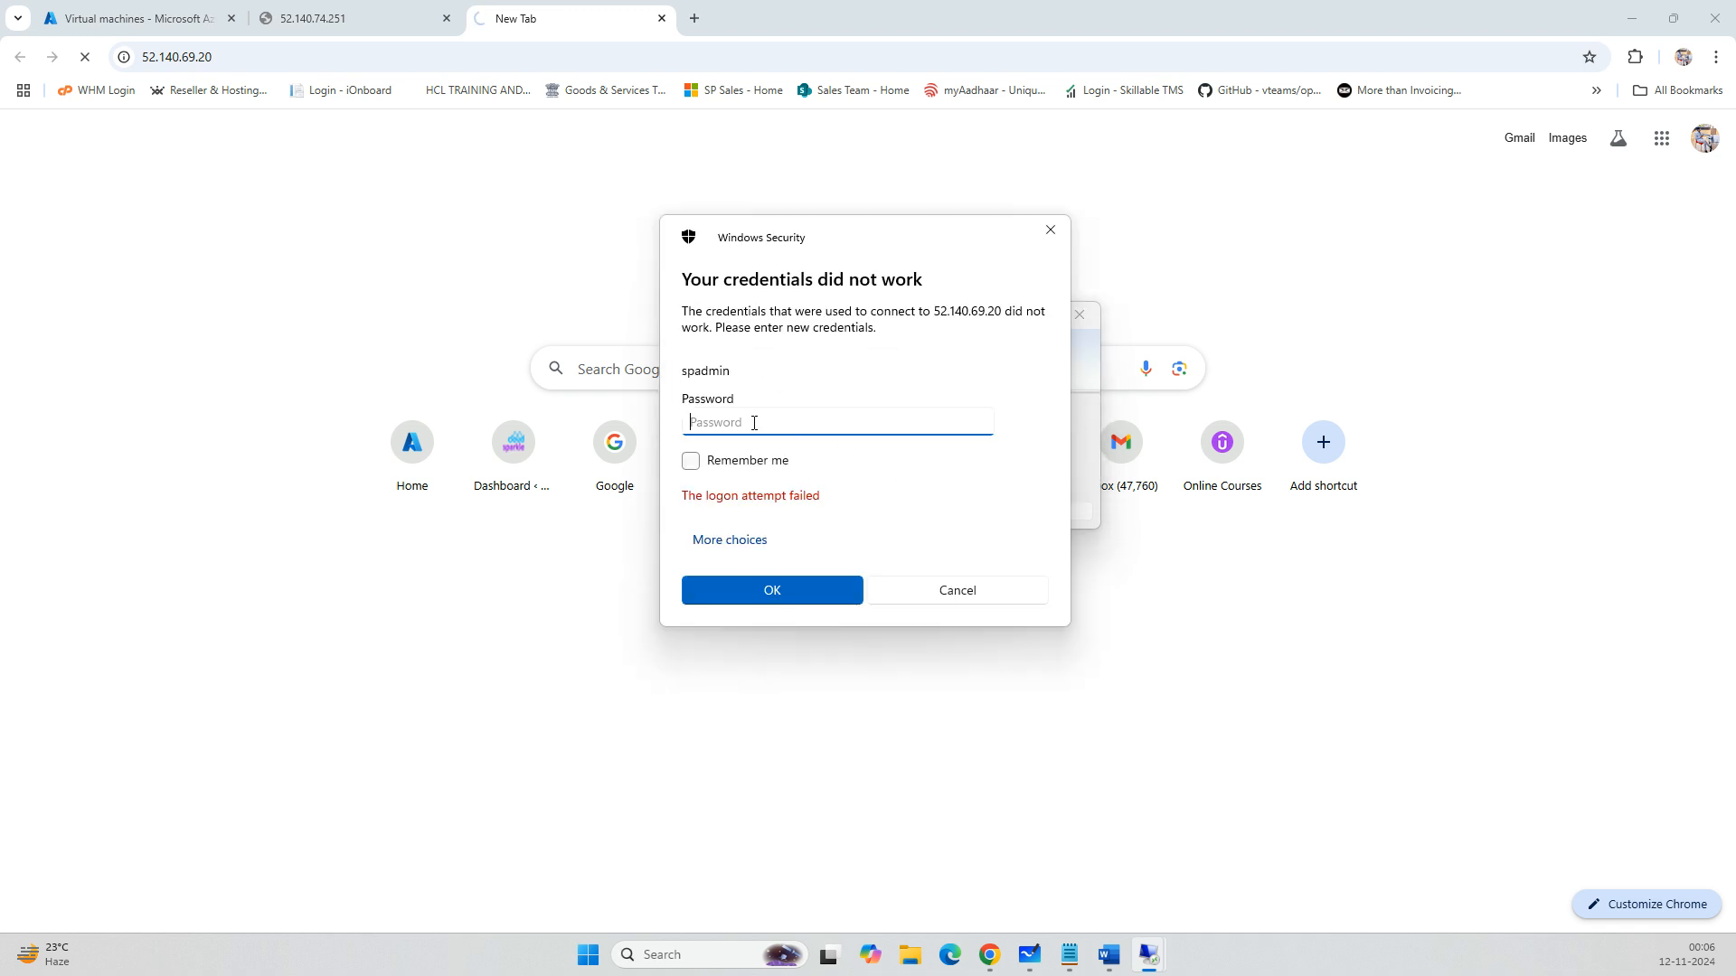
type("*****")
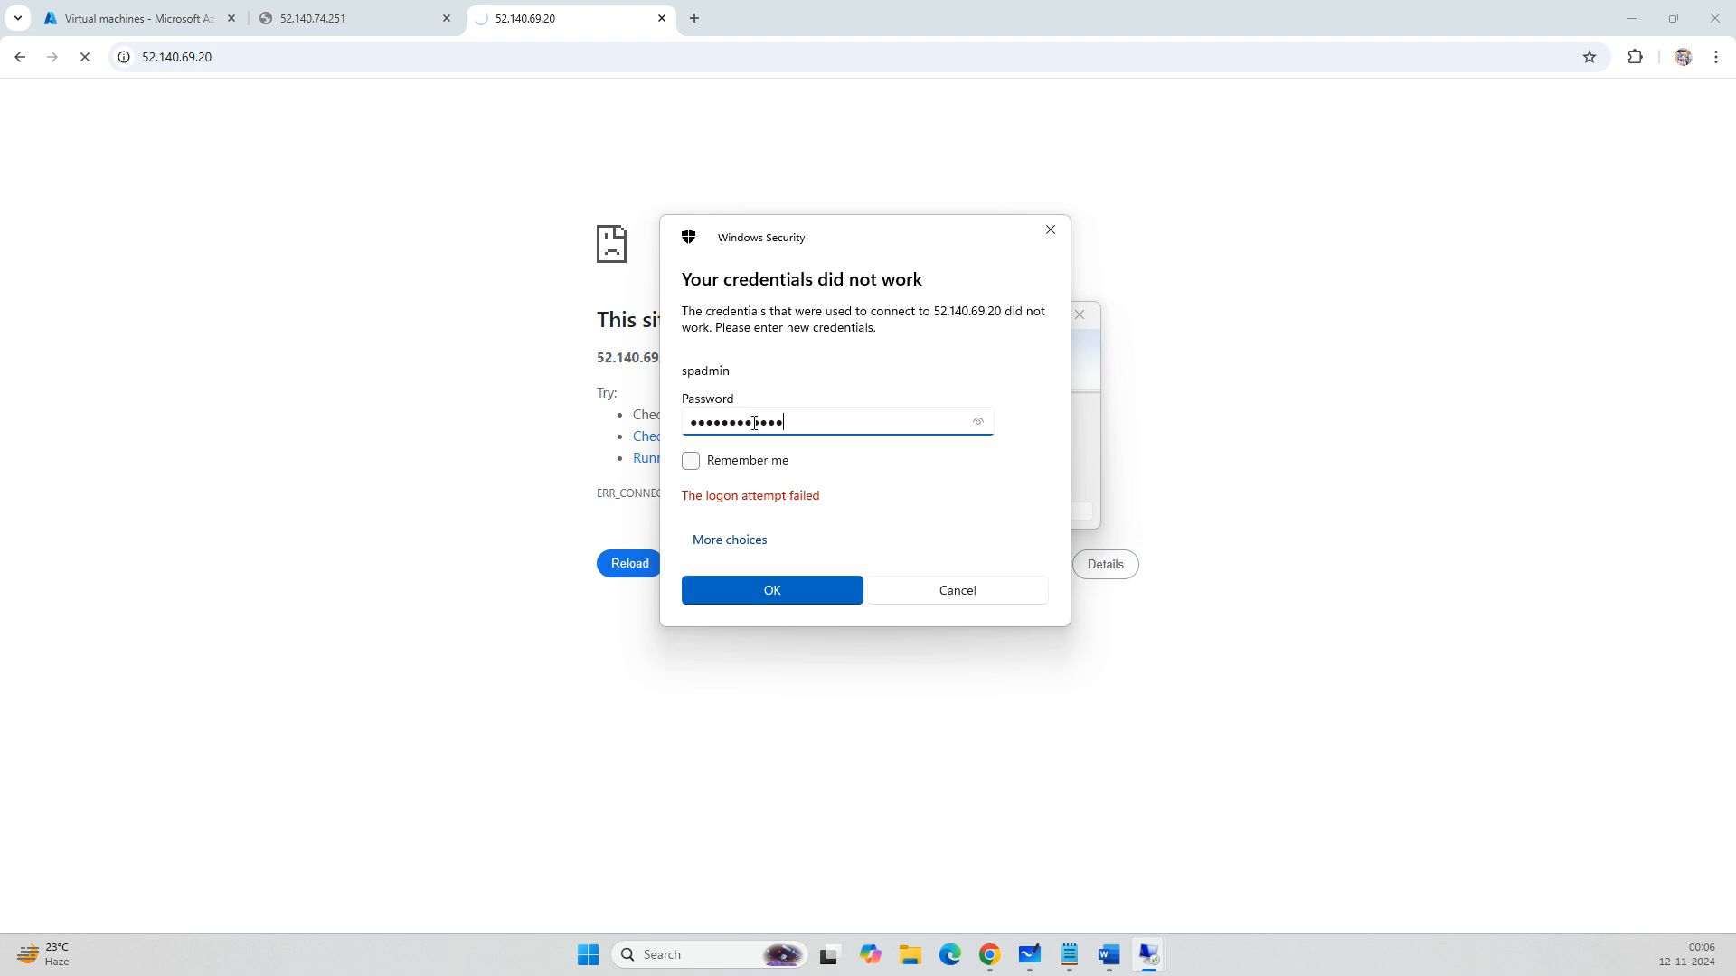
key("Return")
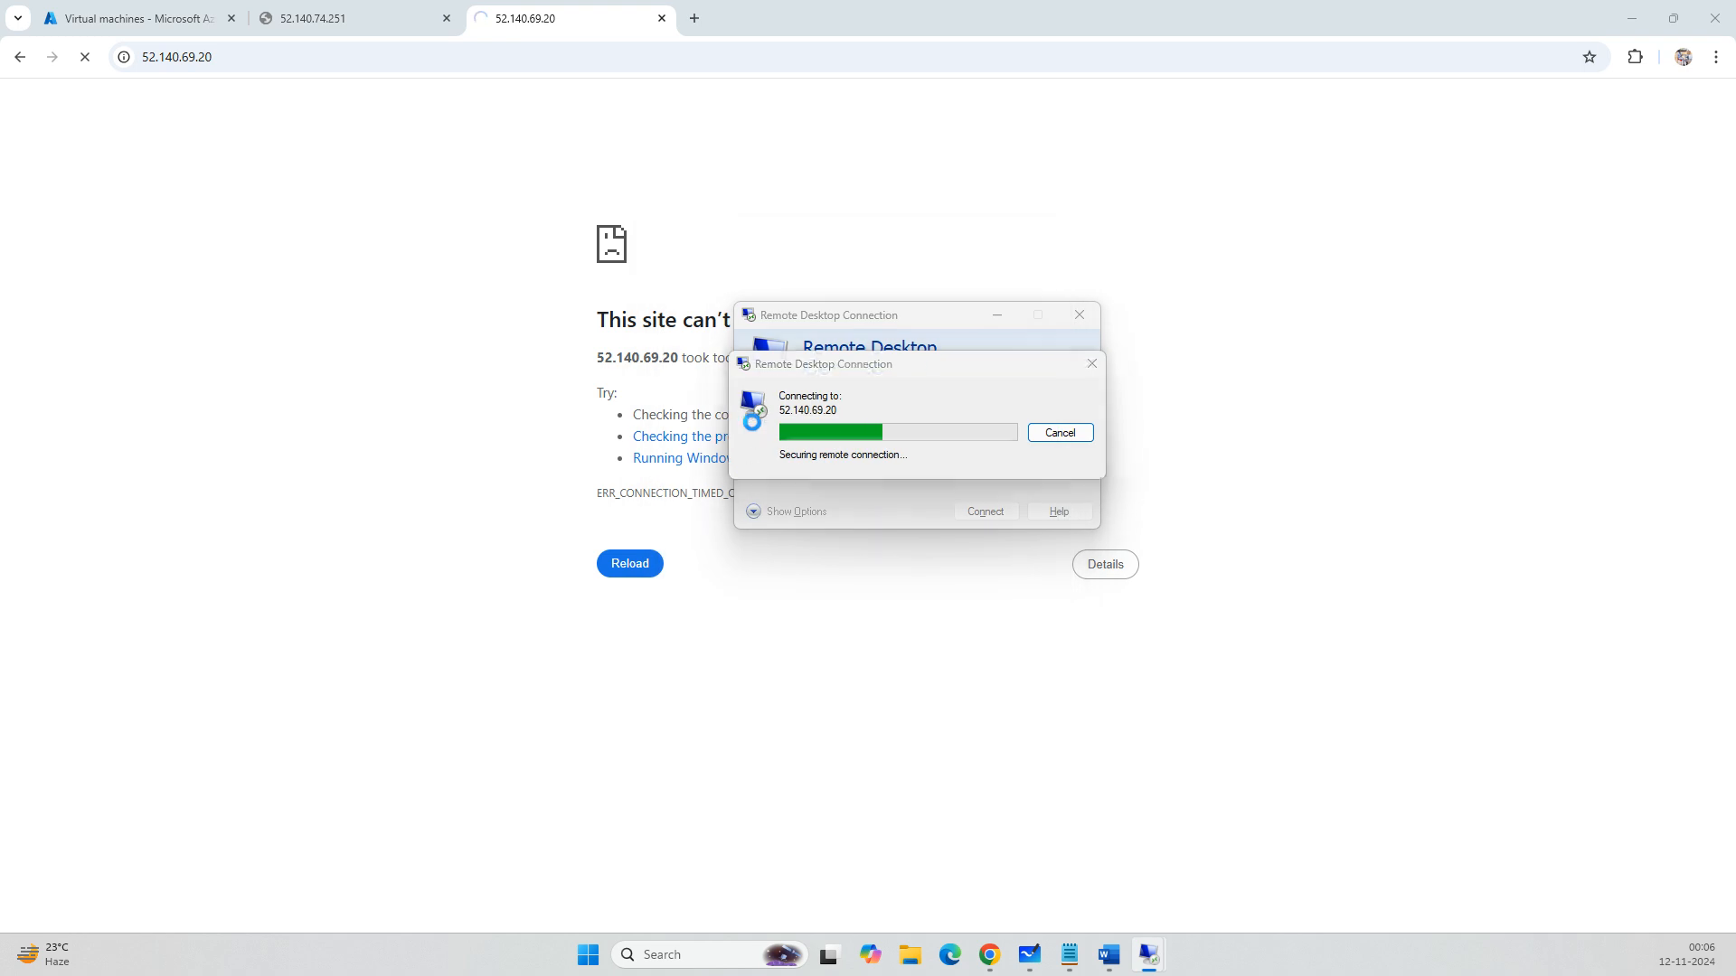
Accept the WebSRV02 certificate and skip this prompt for further connections to this computer.
left_click(762, 542)
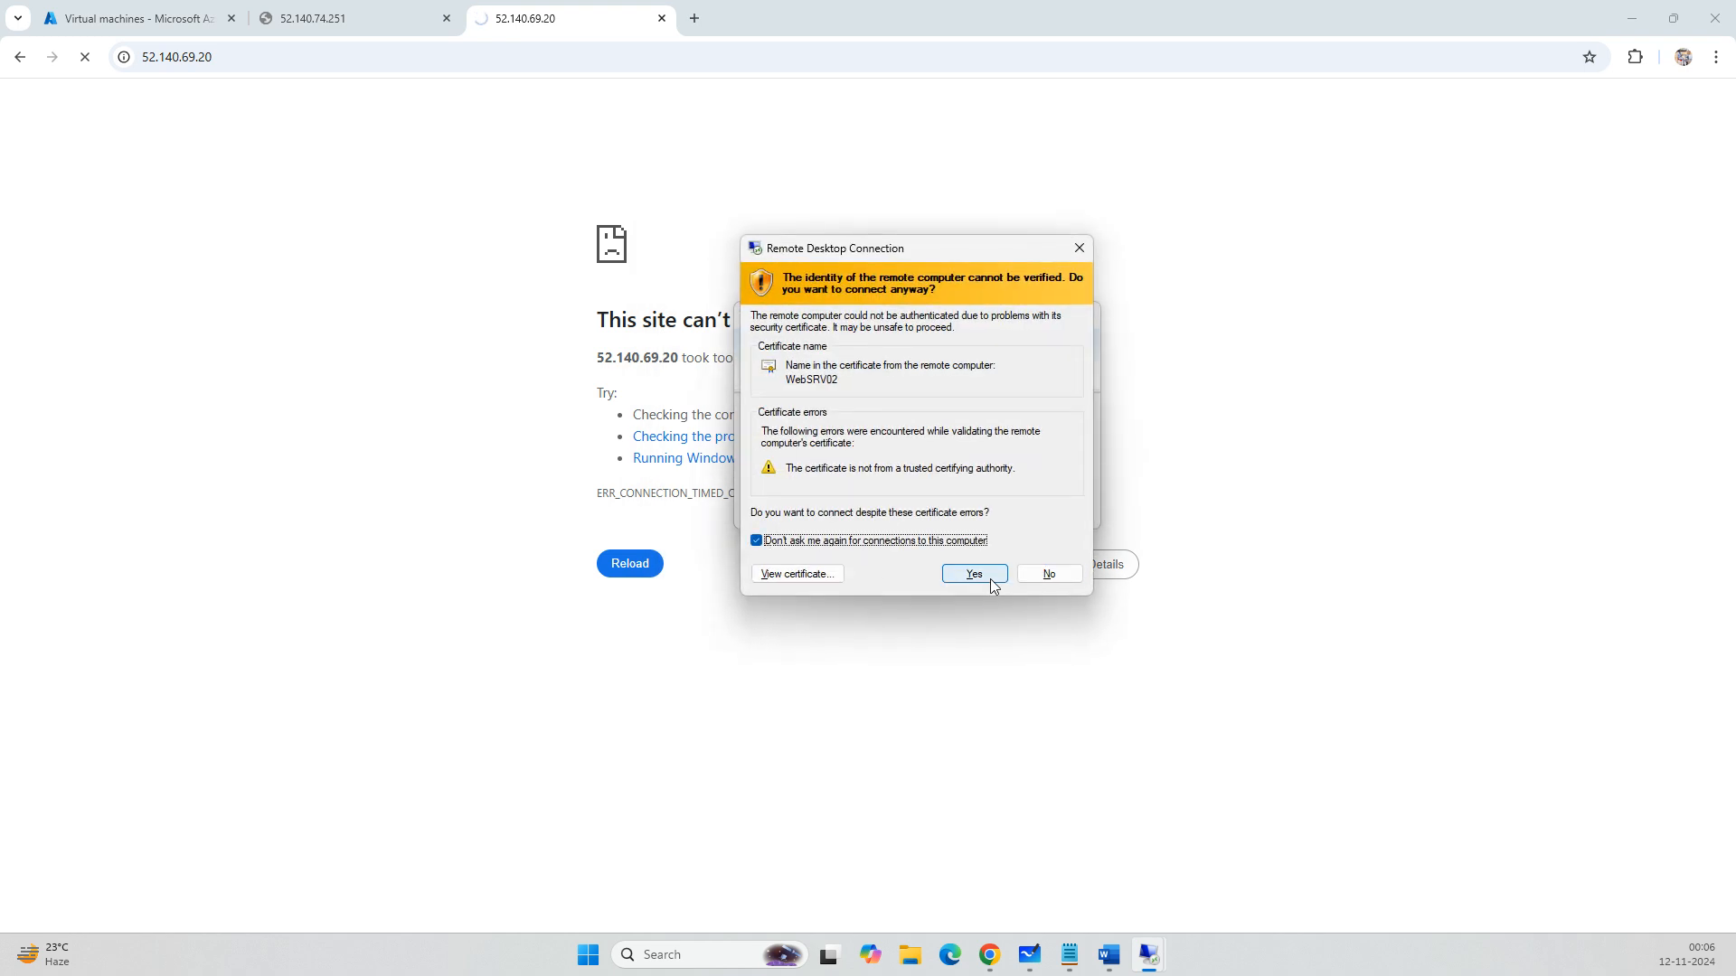
left_click(974, 574)
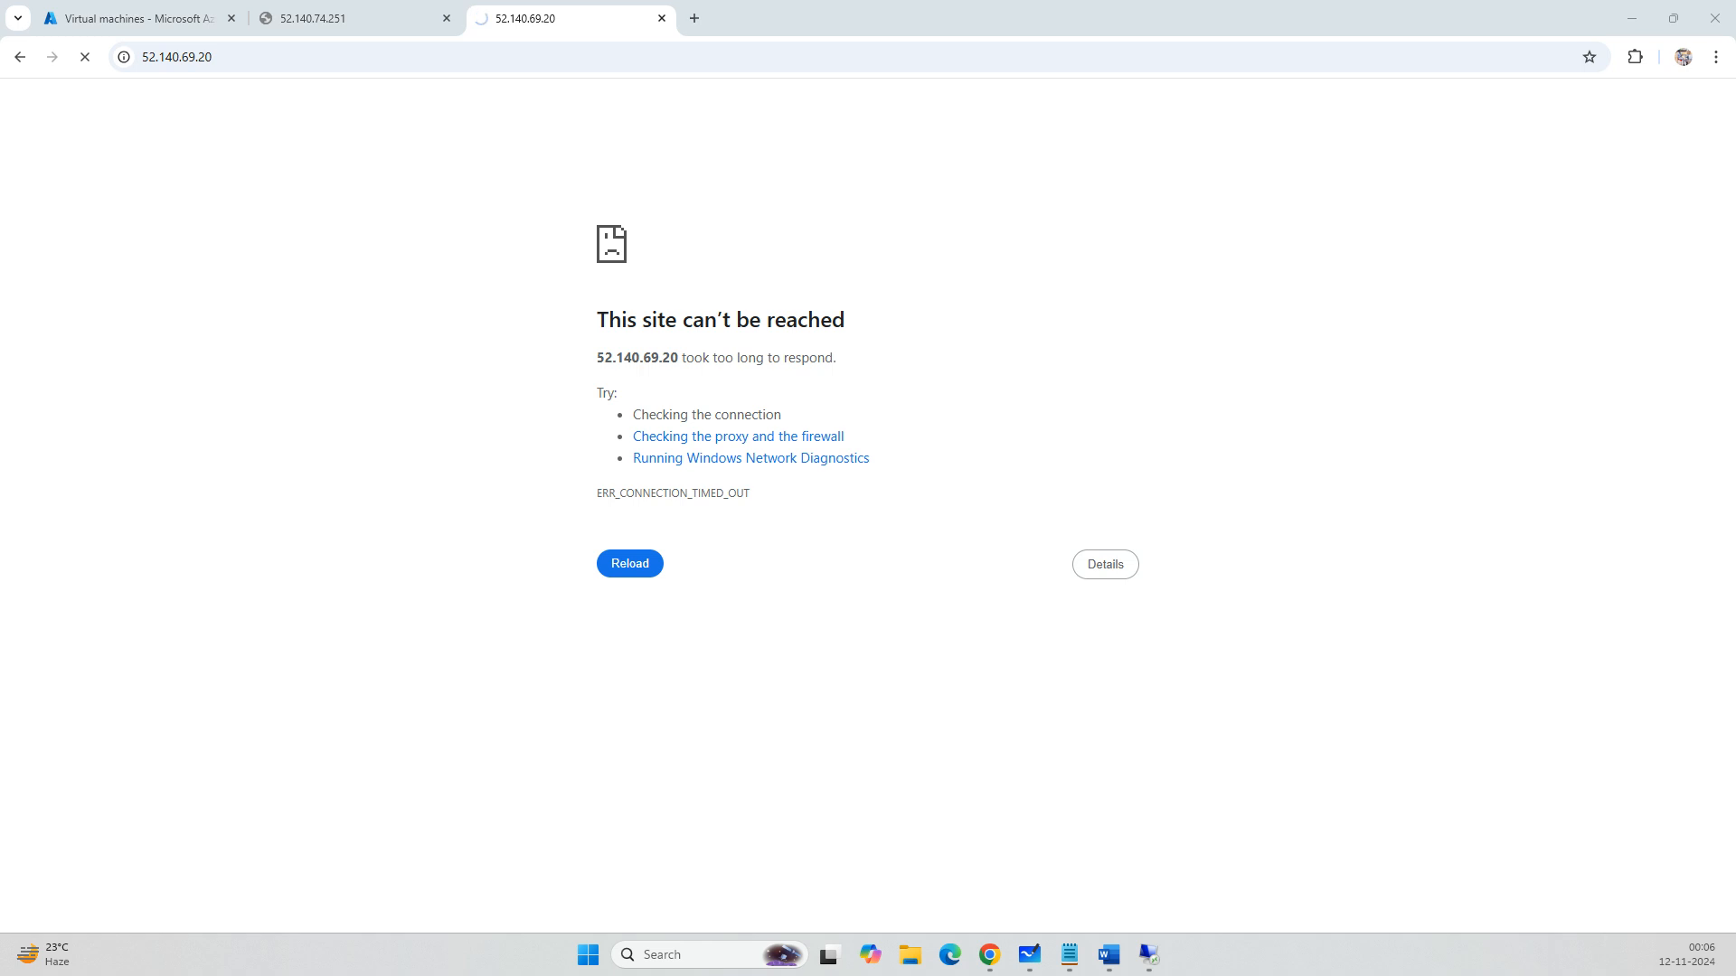
left_click(1176, 264)
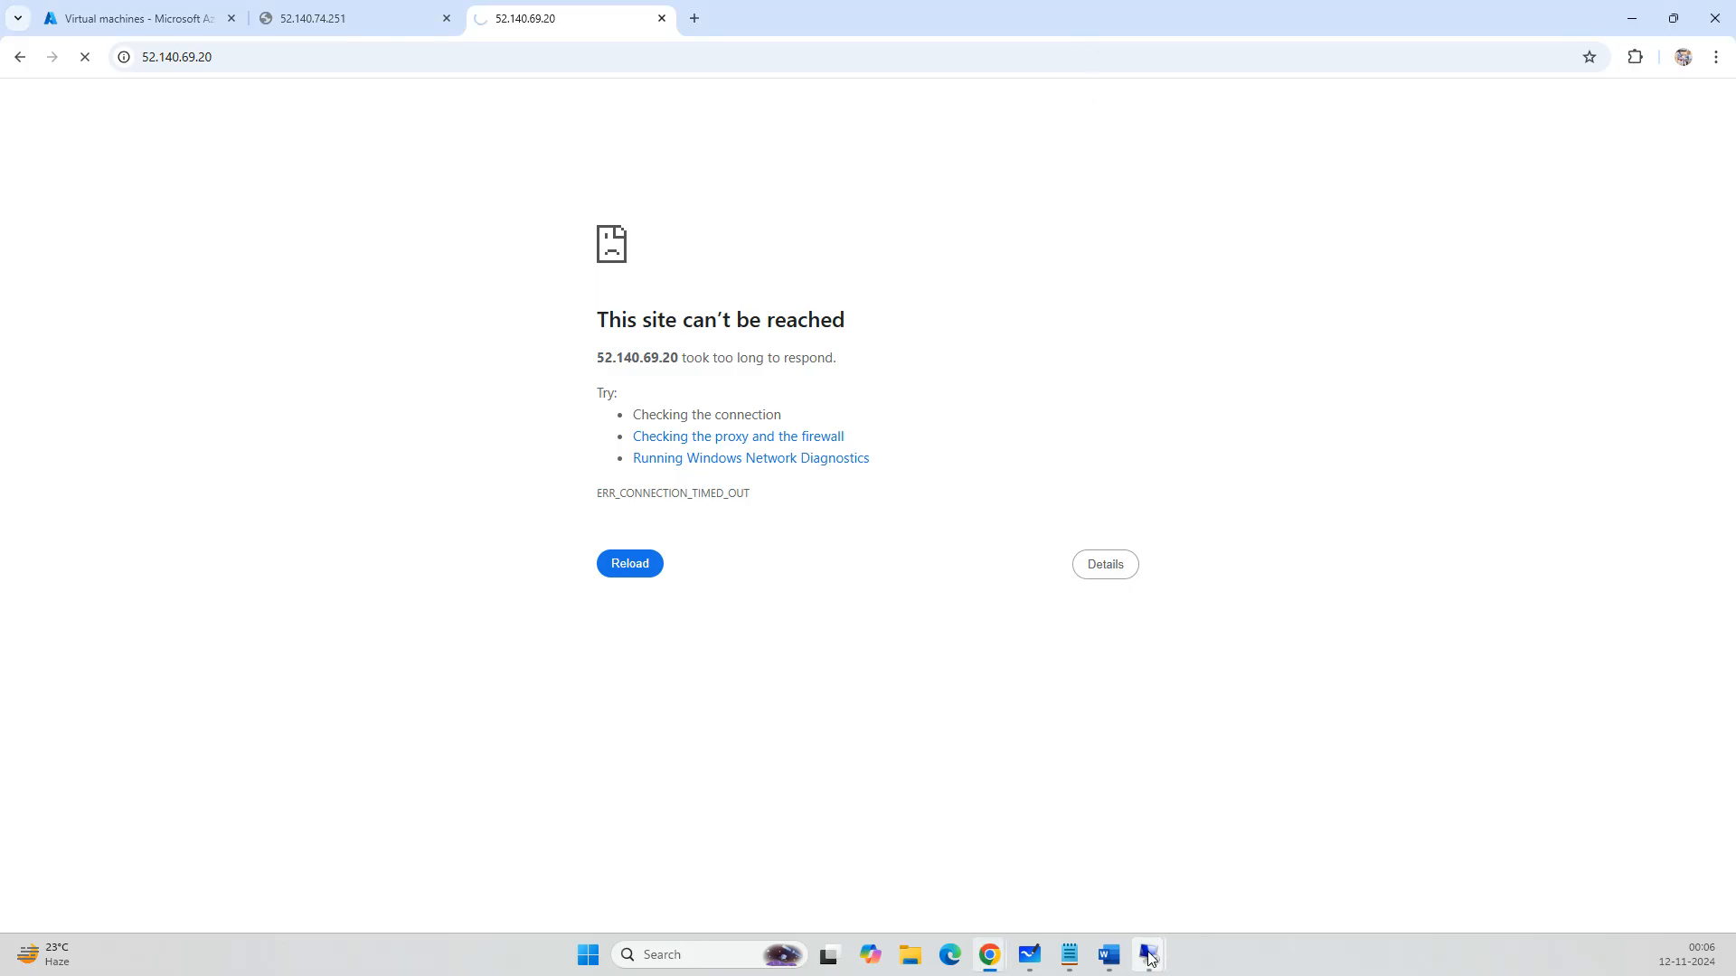
Check the IIS installation progress in the WebSRV01 session and switch to the WebSRV02 remote session.
left_click(1053, 854)
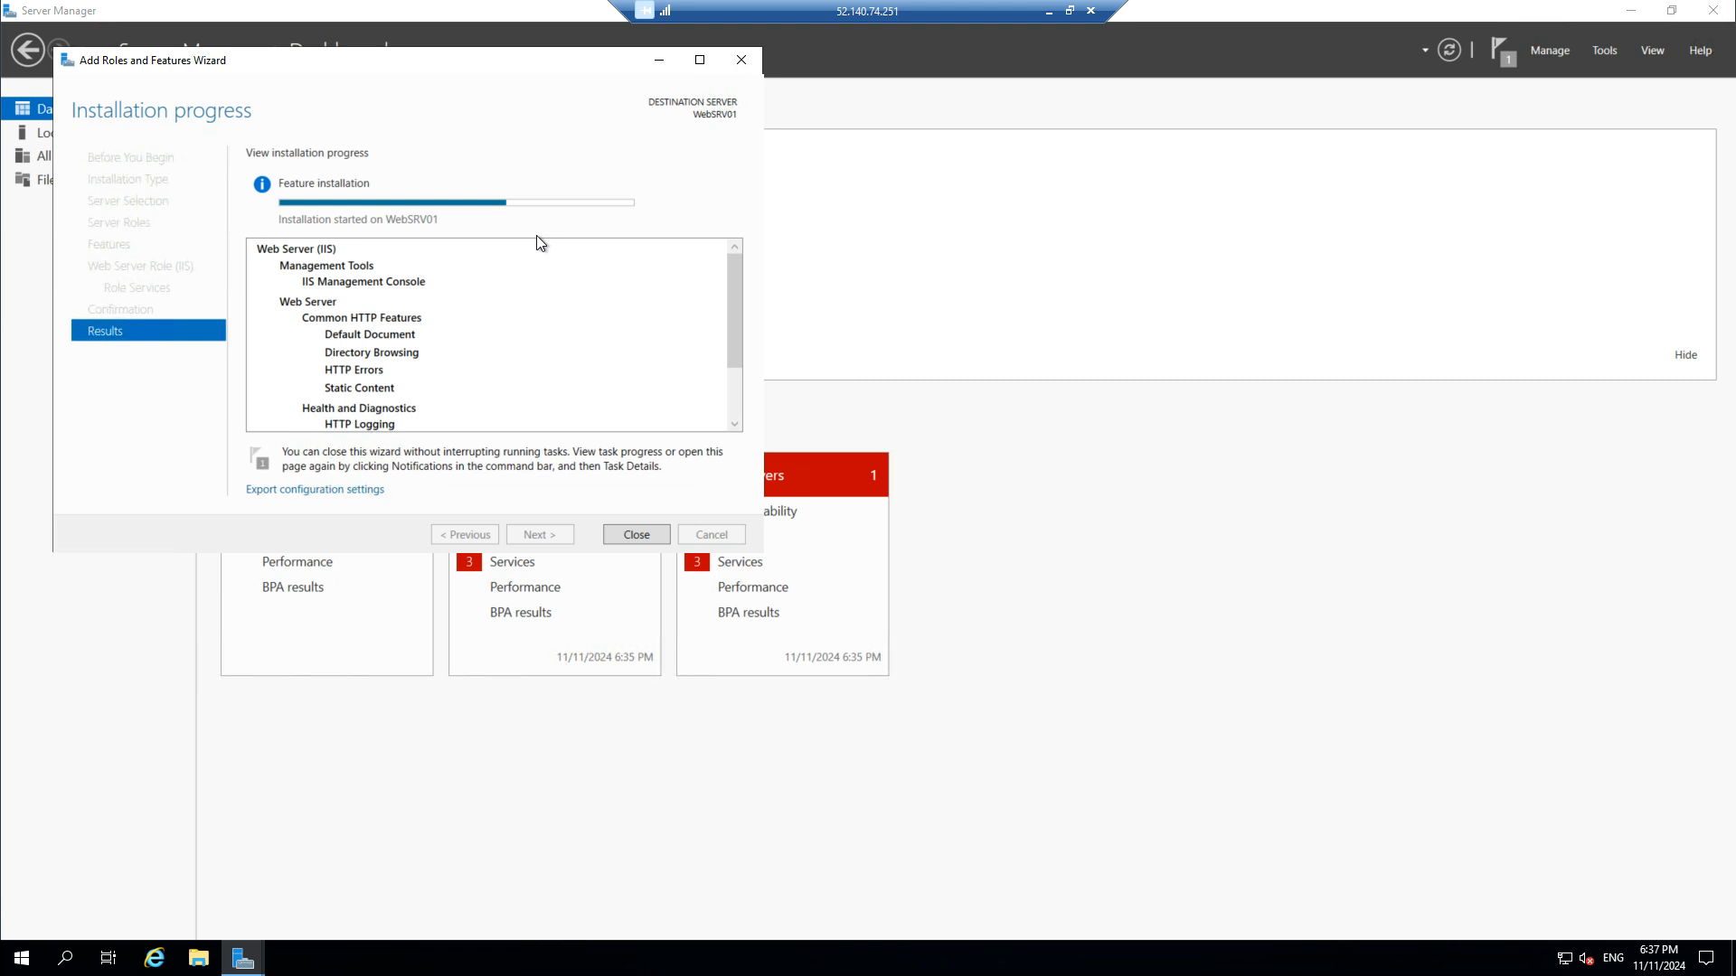
left_click(1047, 10)
mouse_move(1144, 957)
left_click(1201, 890)
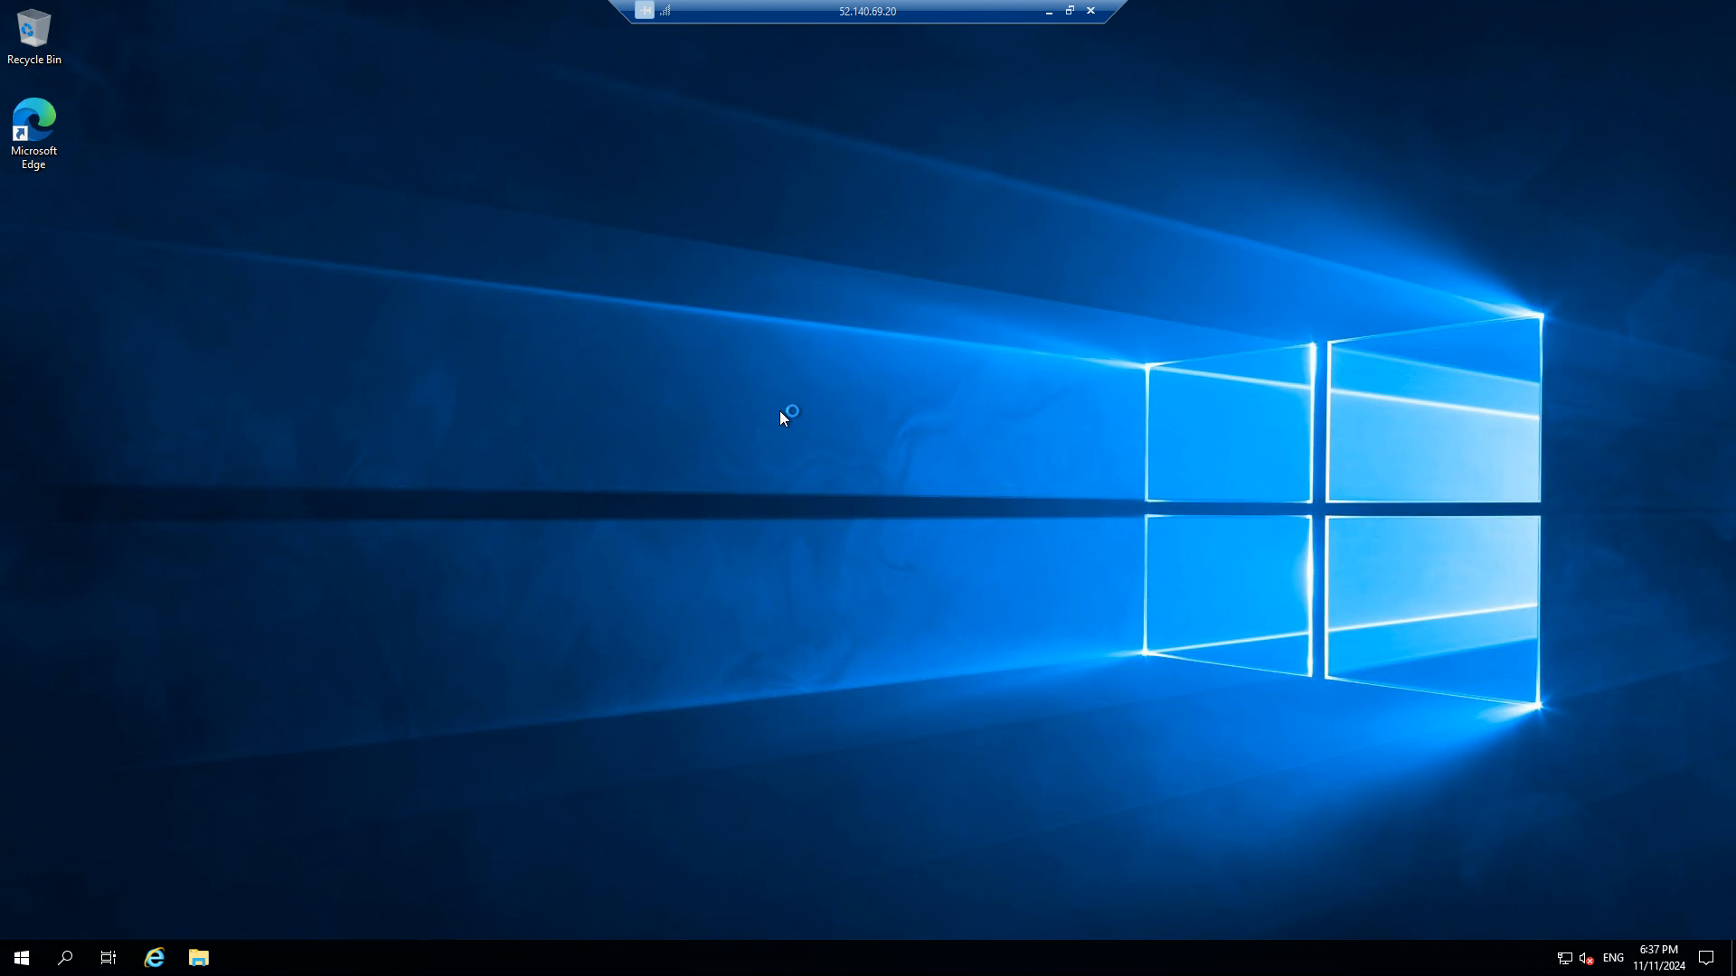
Allow WebSRV02 to be discoverable on the network and check its IP configuration with ipconfig in a command prompt.
key("super+r")
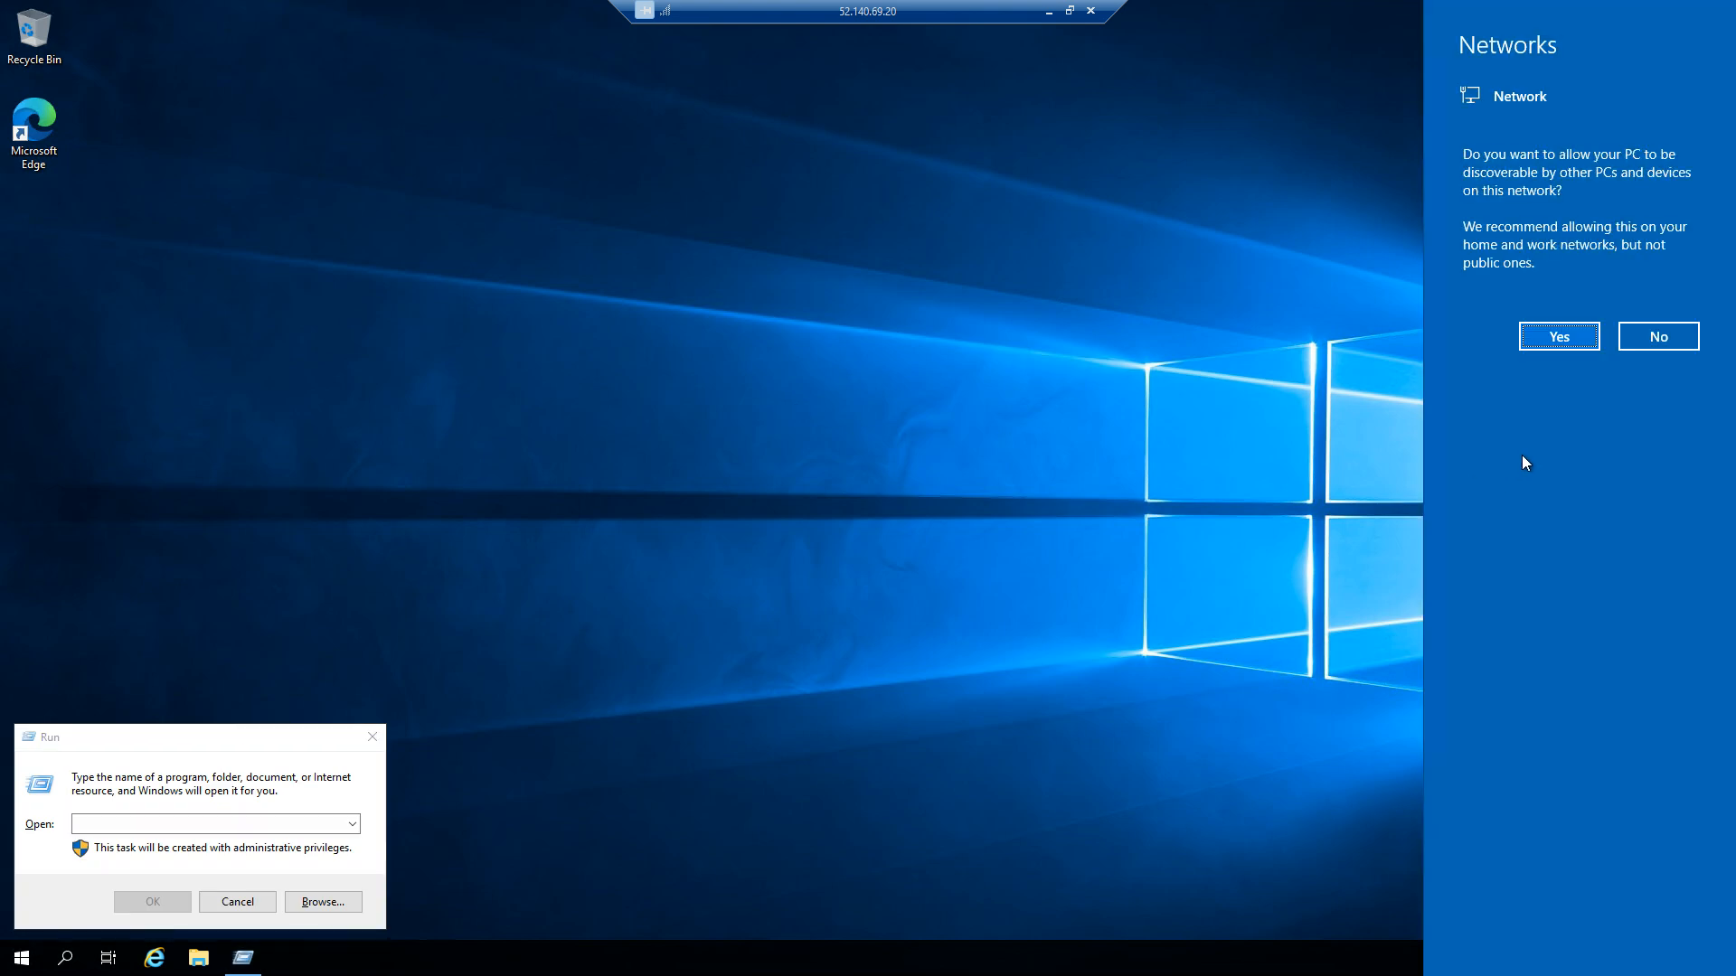
left_click(1555, 337)
left_click(195, 826)
type("cmd")
key("Return")
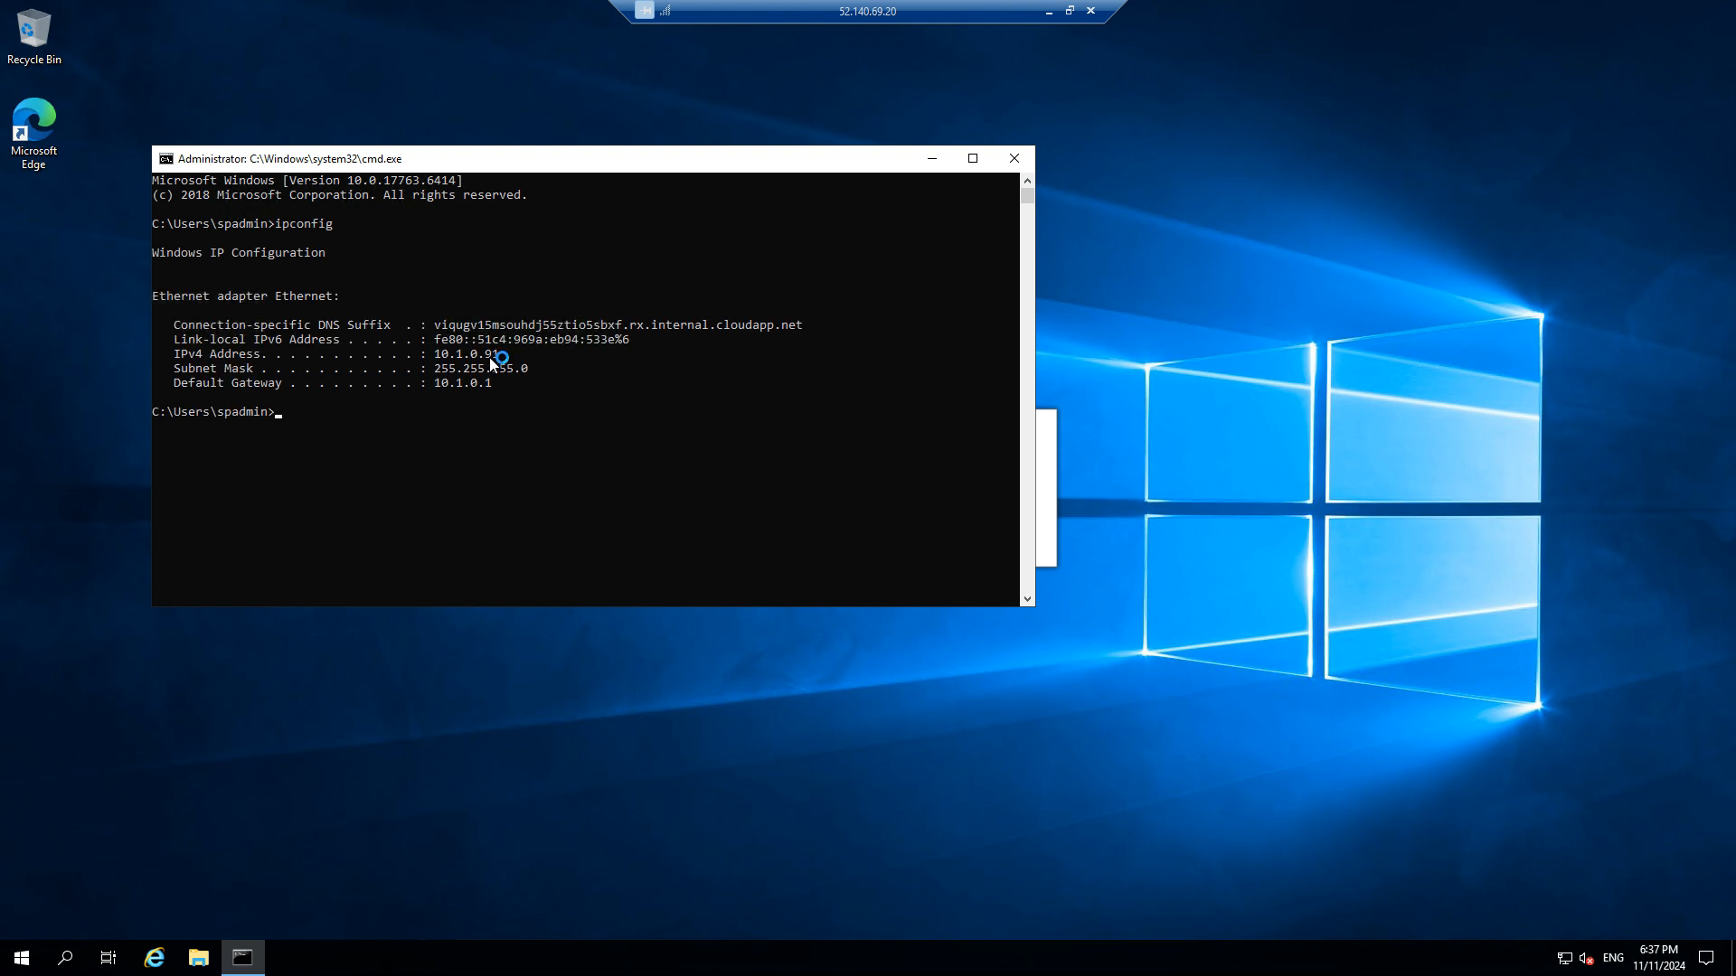
Close the command prompt on WebSRV02 and dismiss the Windows Admin Center message so it is not shown again.
mouse_move(508, 353)
left_mouse_down()
mouse_move(472, 357)
mouse_move(517, 358)
left_mouse_up()
left_click(1014, 158)
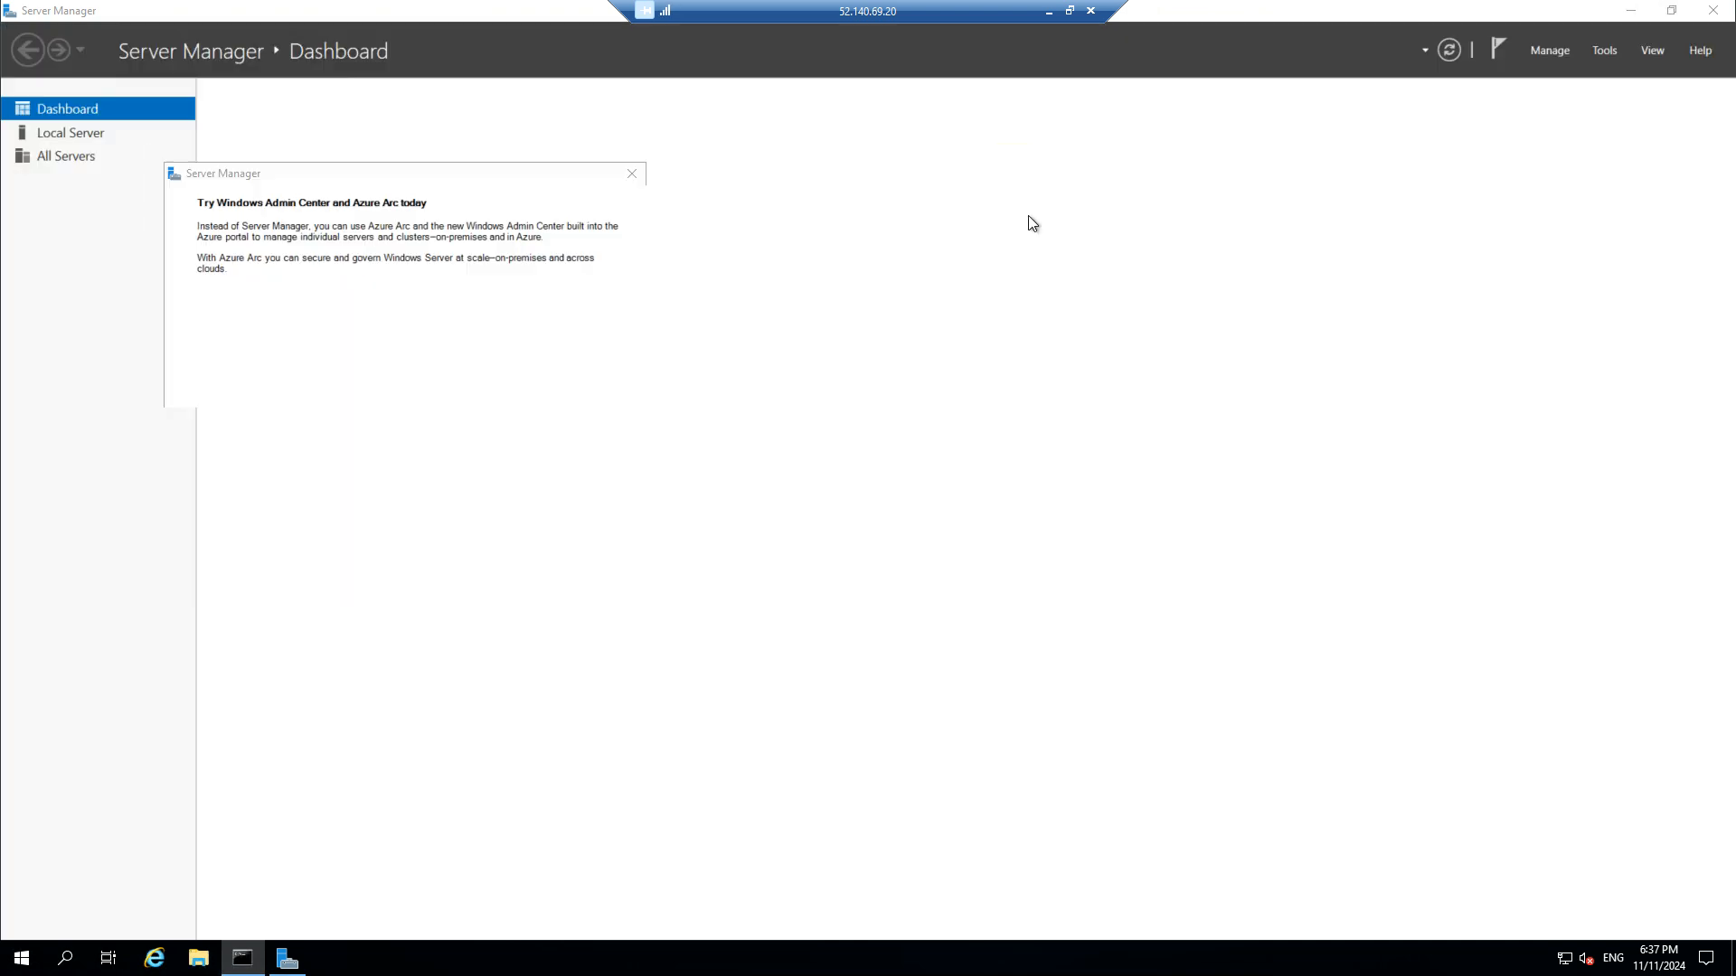
left_click(203, 377)
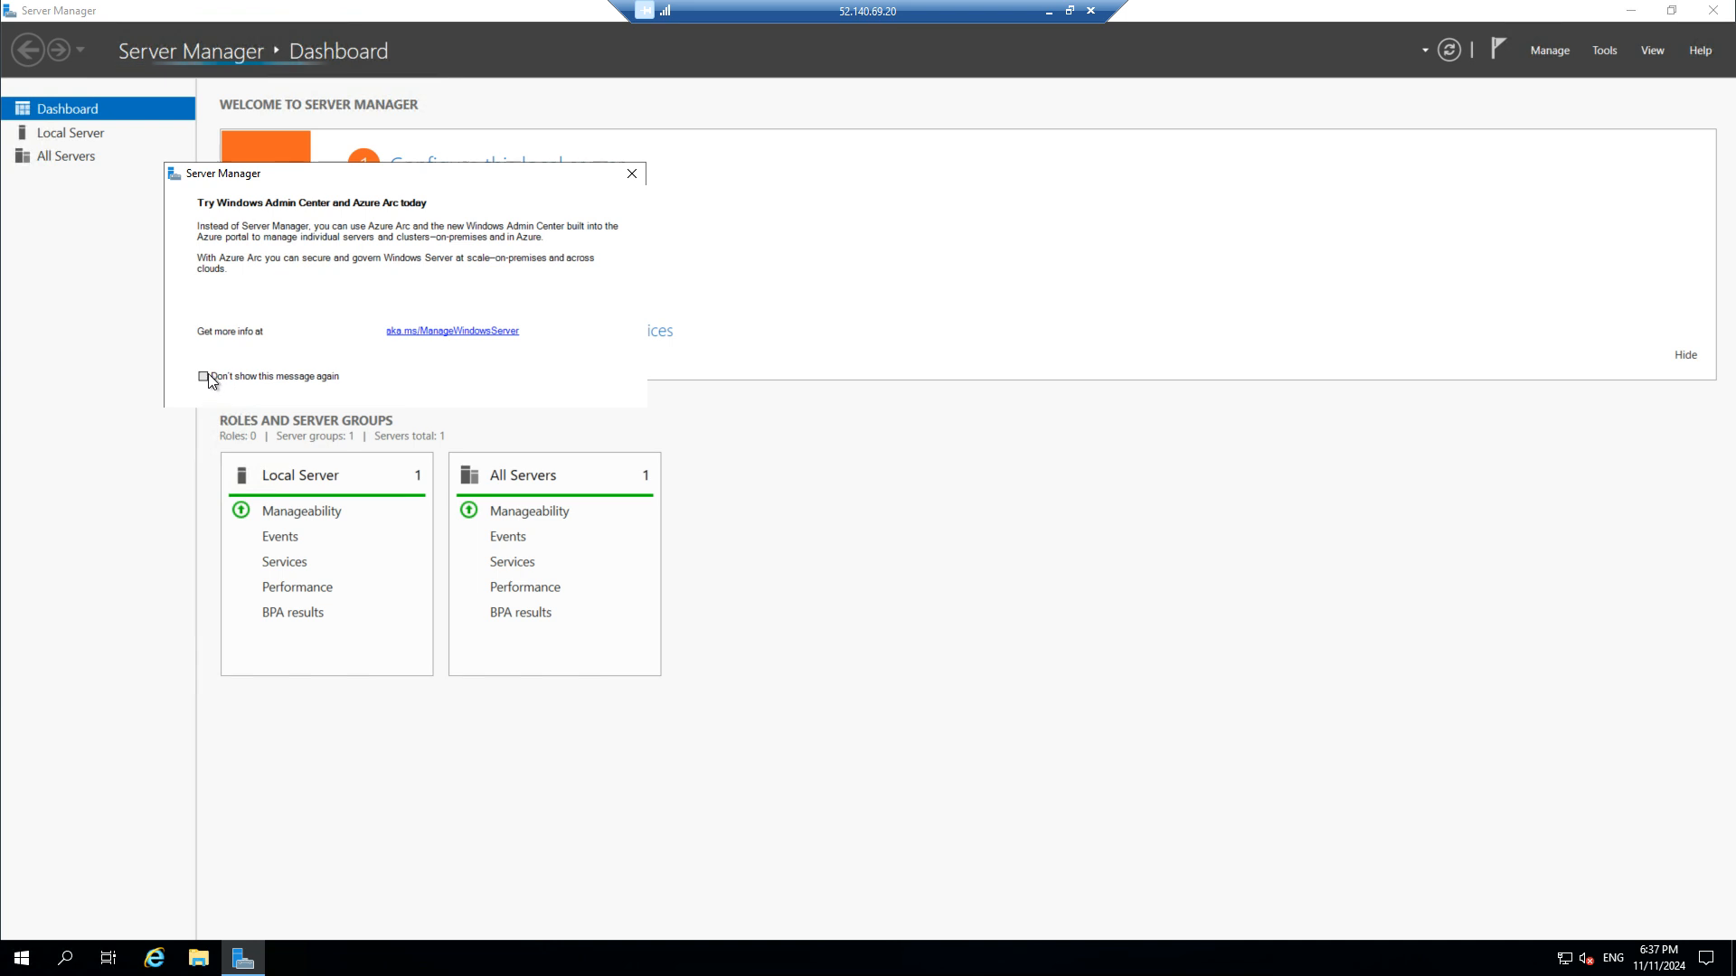
left_click(632, 174)
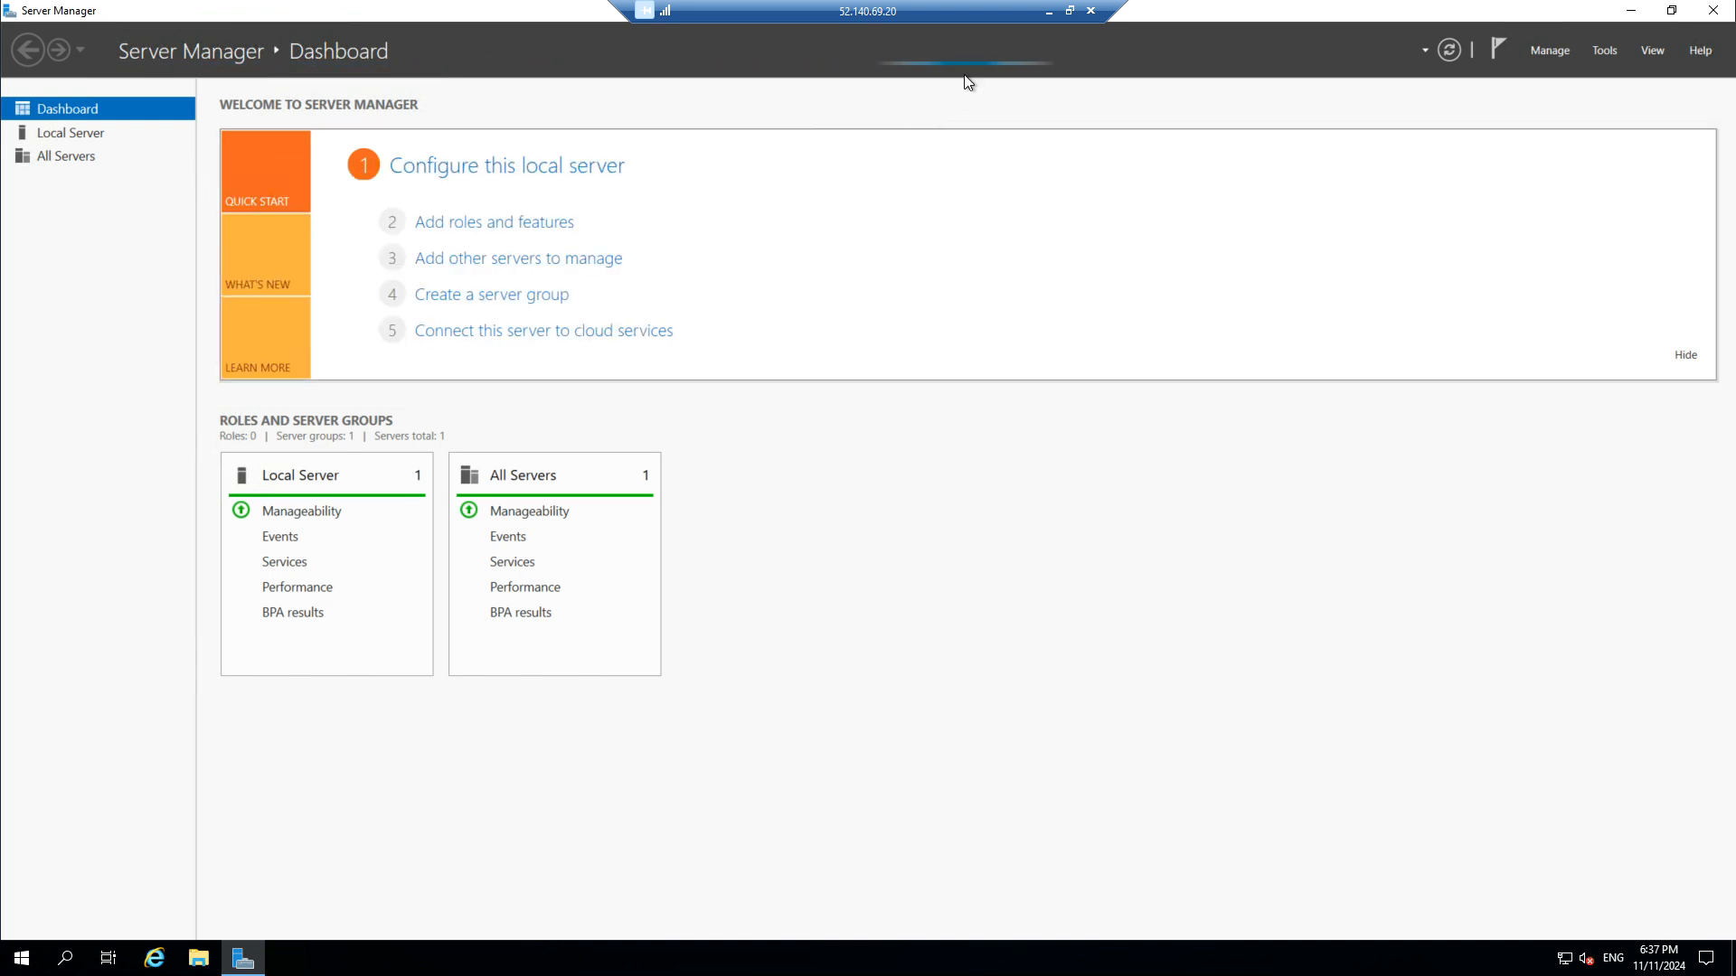
Switch from the WebSRV02 session to the WebSRV01 session and close the Add Roles and Features Wizard there.
left_click(1049, 11)
mouse_move(1148, 955)
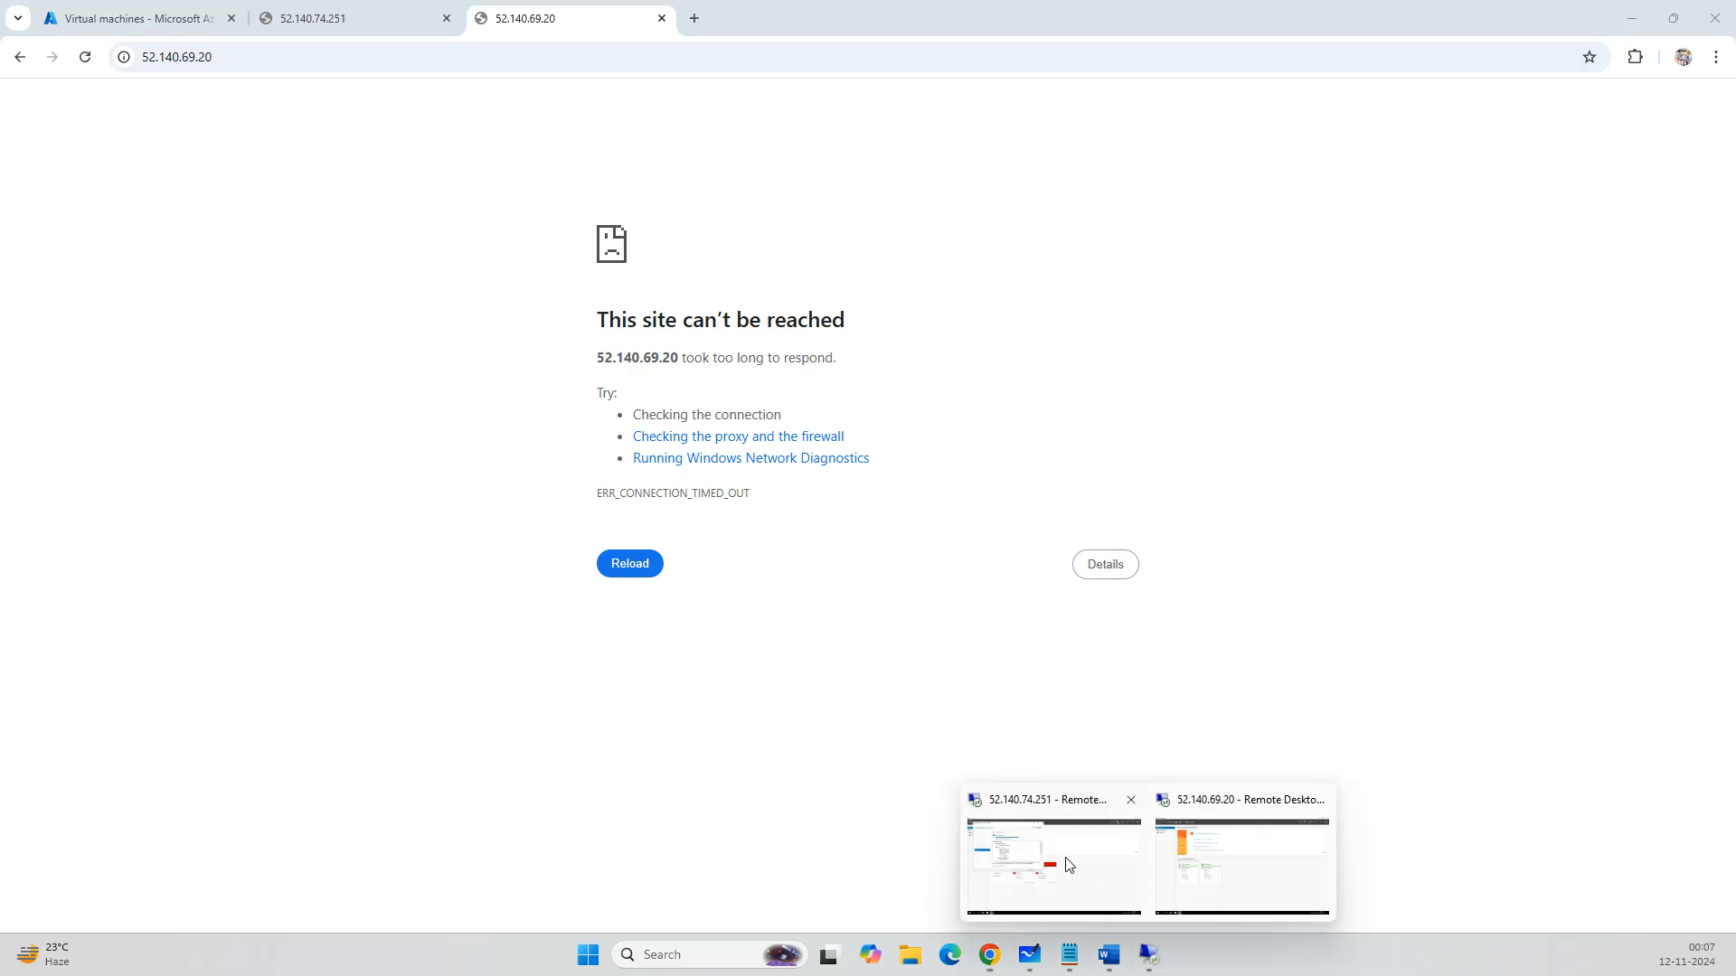
left_click(1051, 859)
left_click(636, 533)
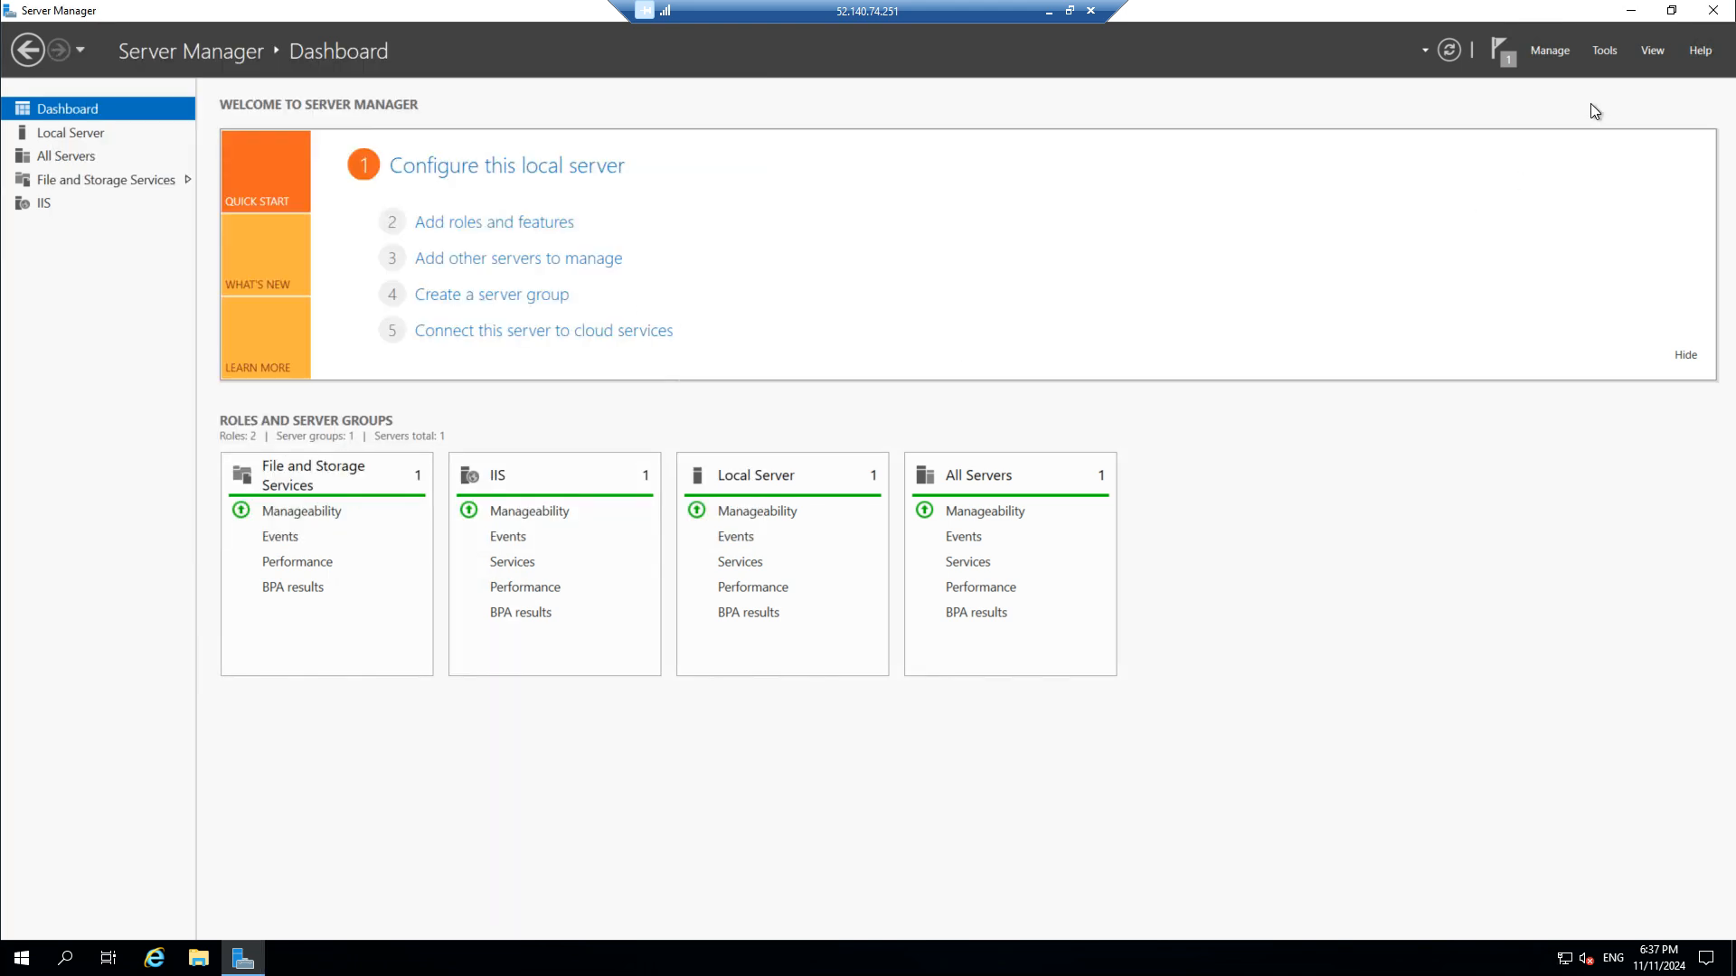
Return to the local browser and reload the 52.140.74.251 page to test the WebSRV01 website.
left_click(1049, 11)
left_click(345, 19)
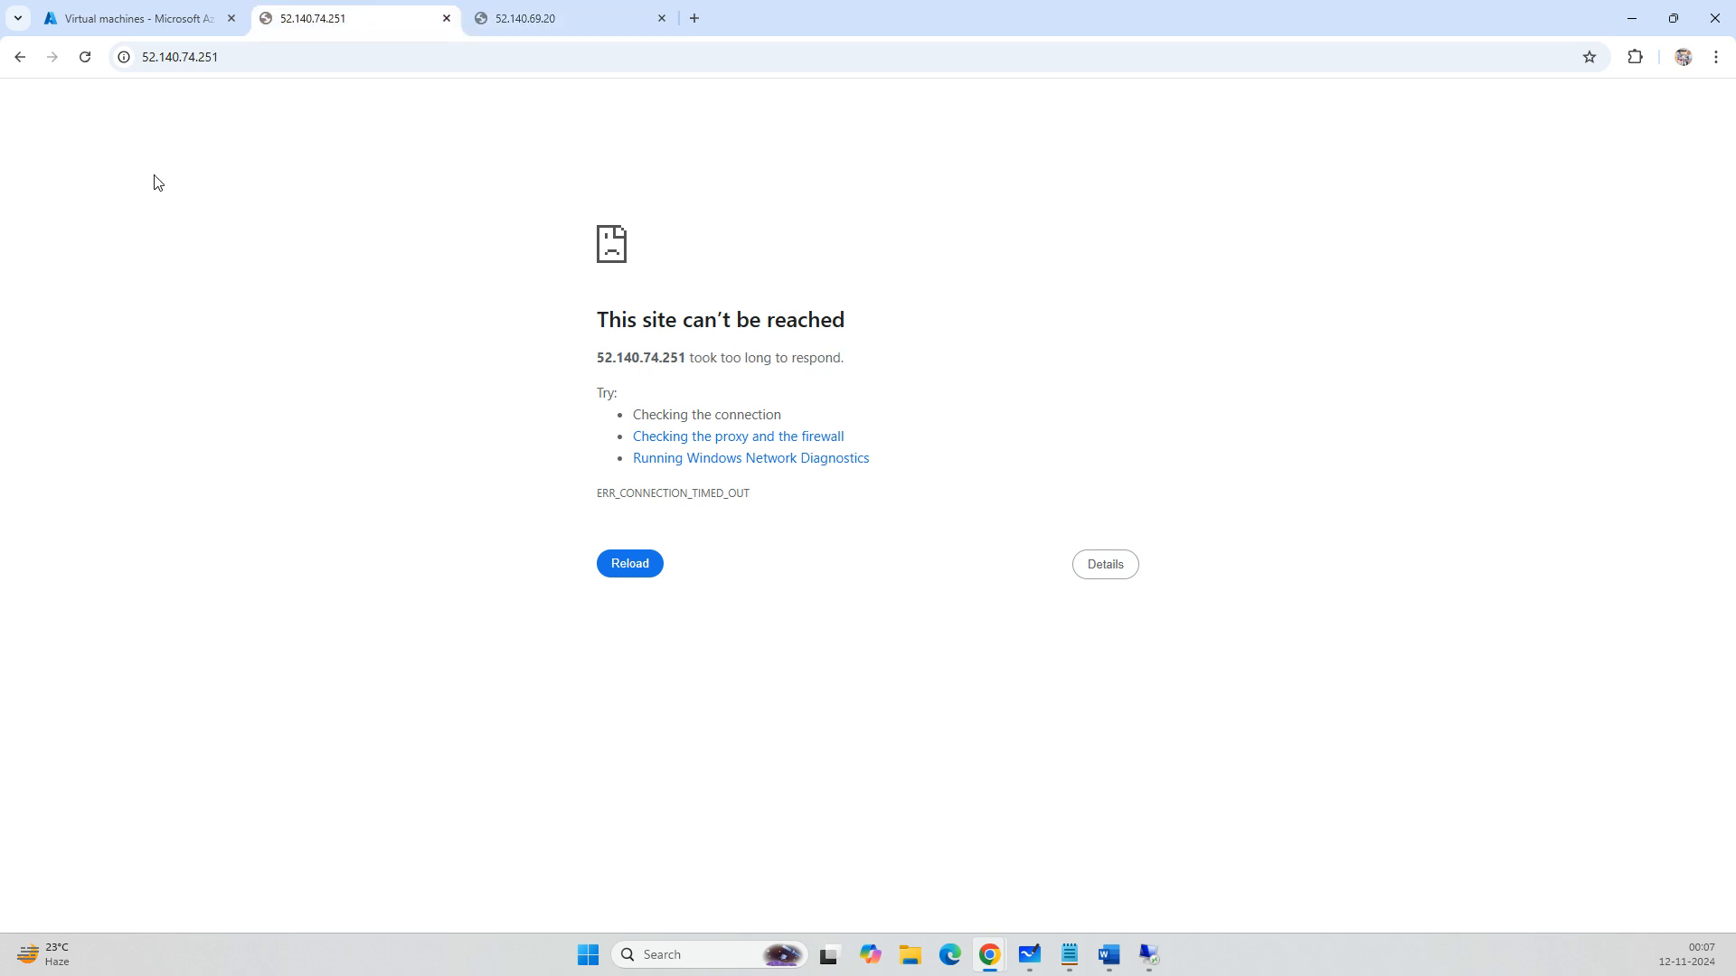
left_click(89, 62)
left_click(86, 60)
Open the network settings of WebSRV01 in the Azure portal and review its inbound port rules for HTTP access.
left_click(131, 28)
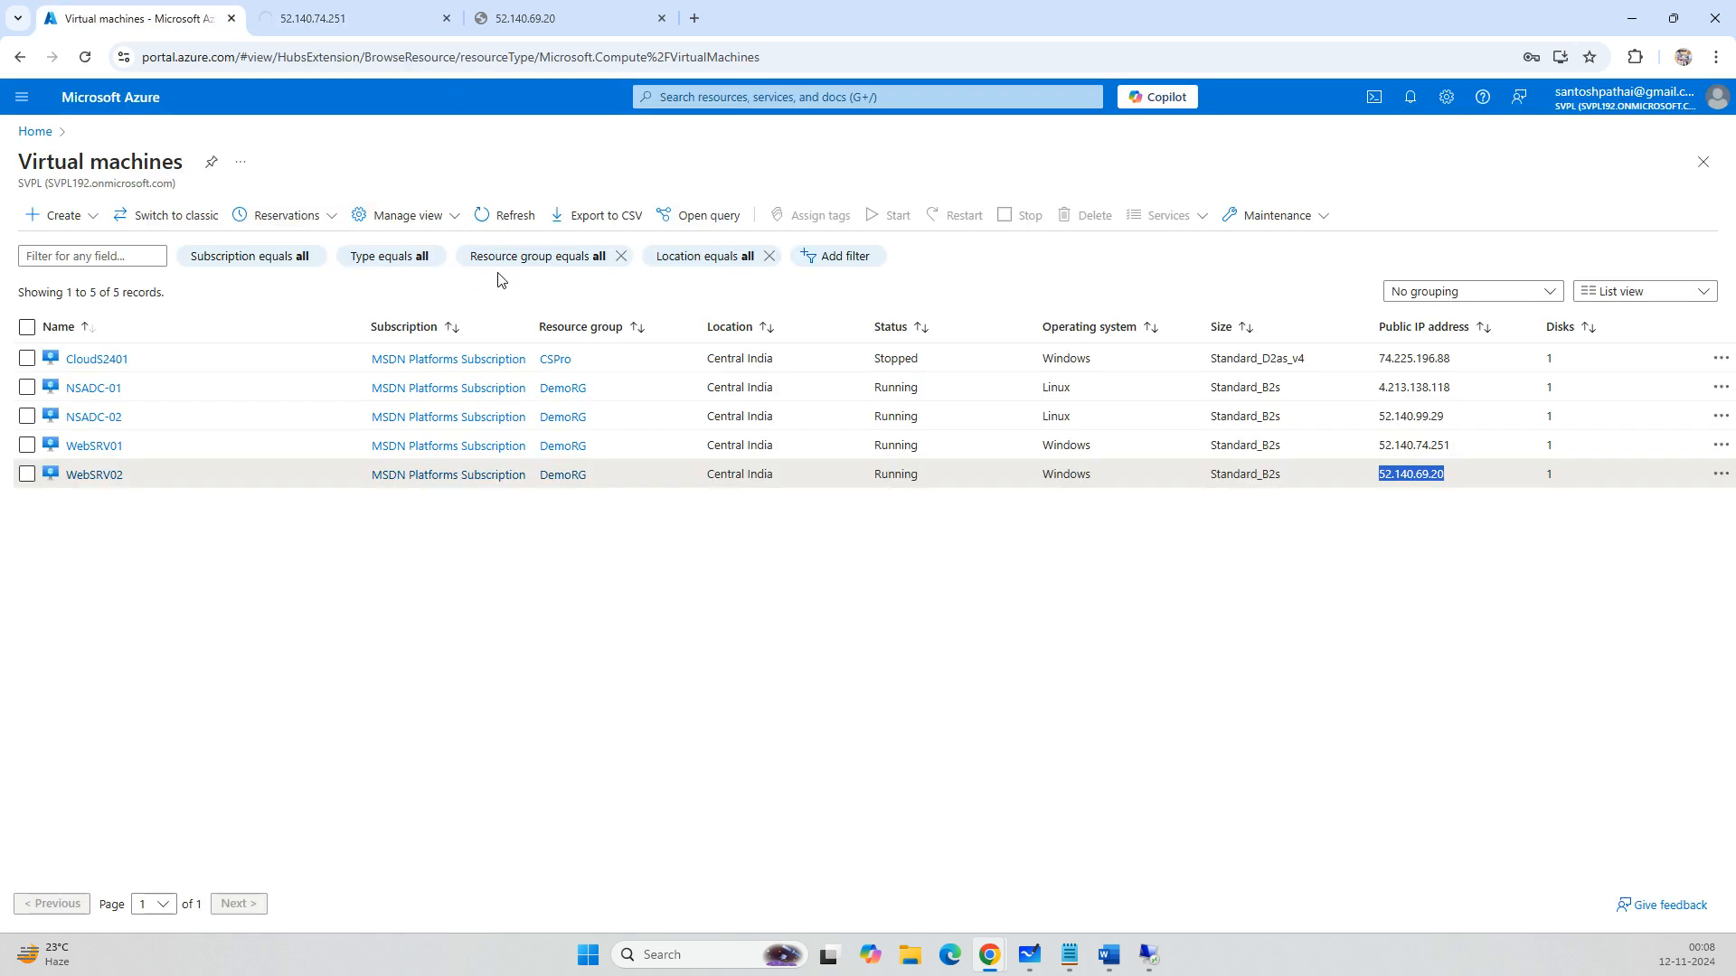
left_click(100, 445)
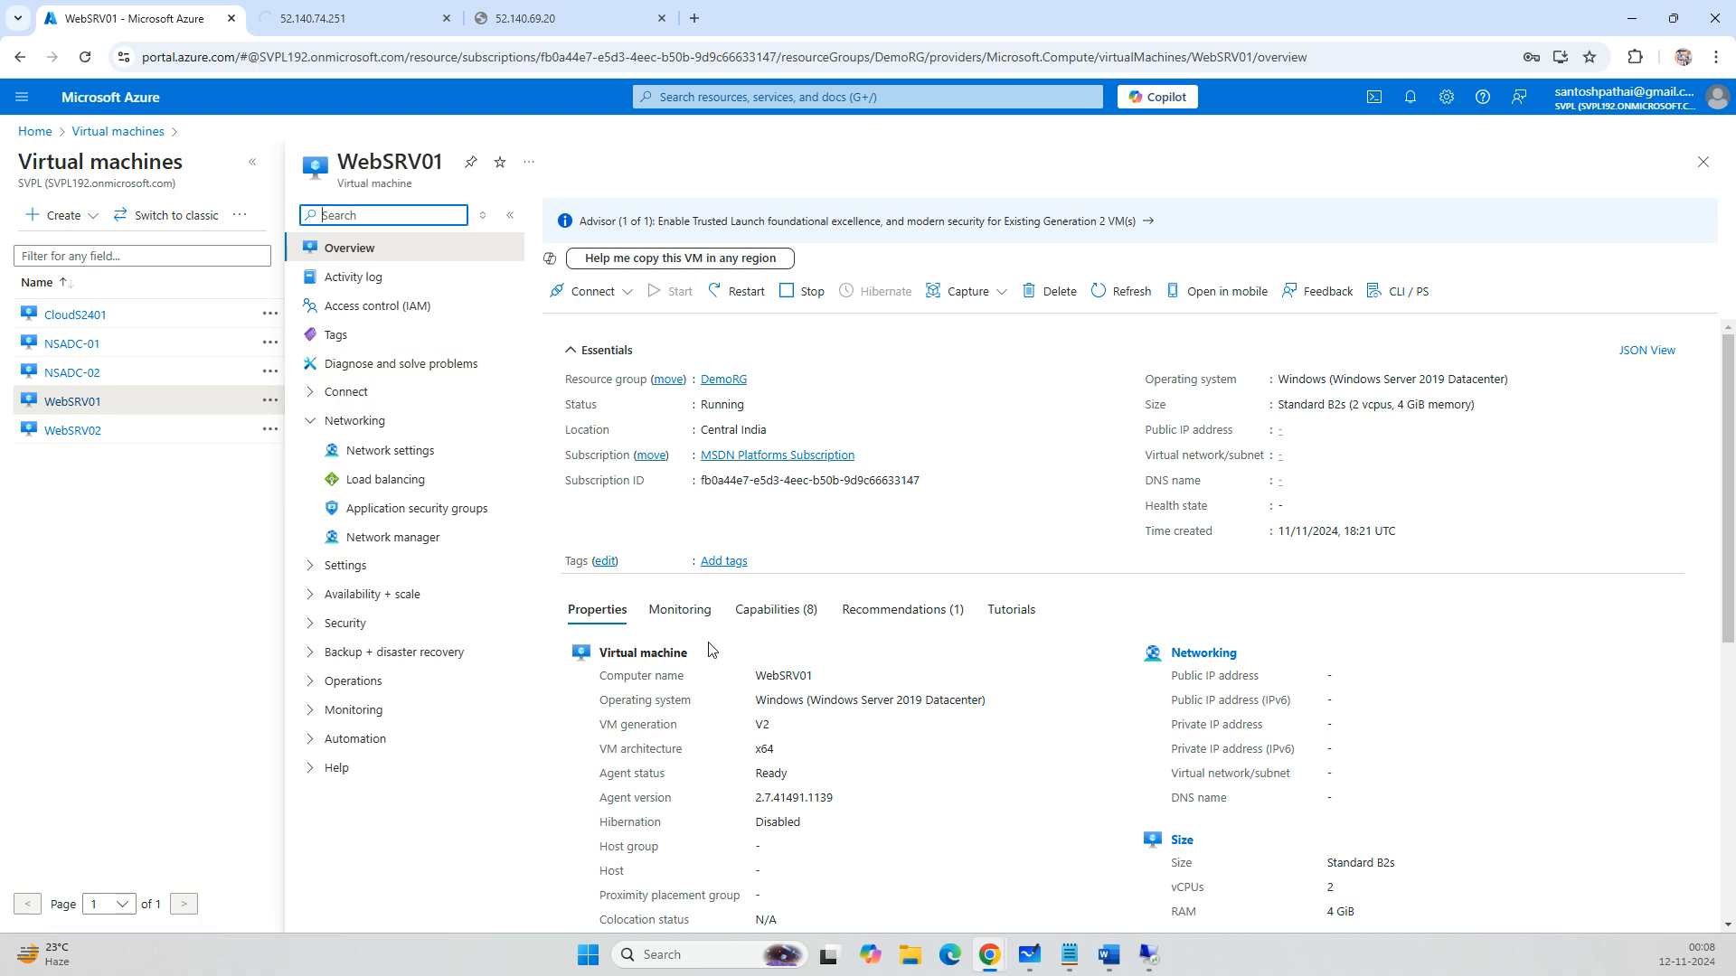
left_click(384, 459)
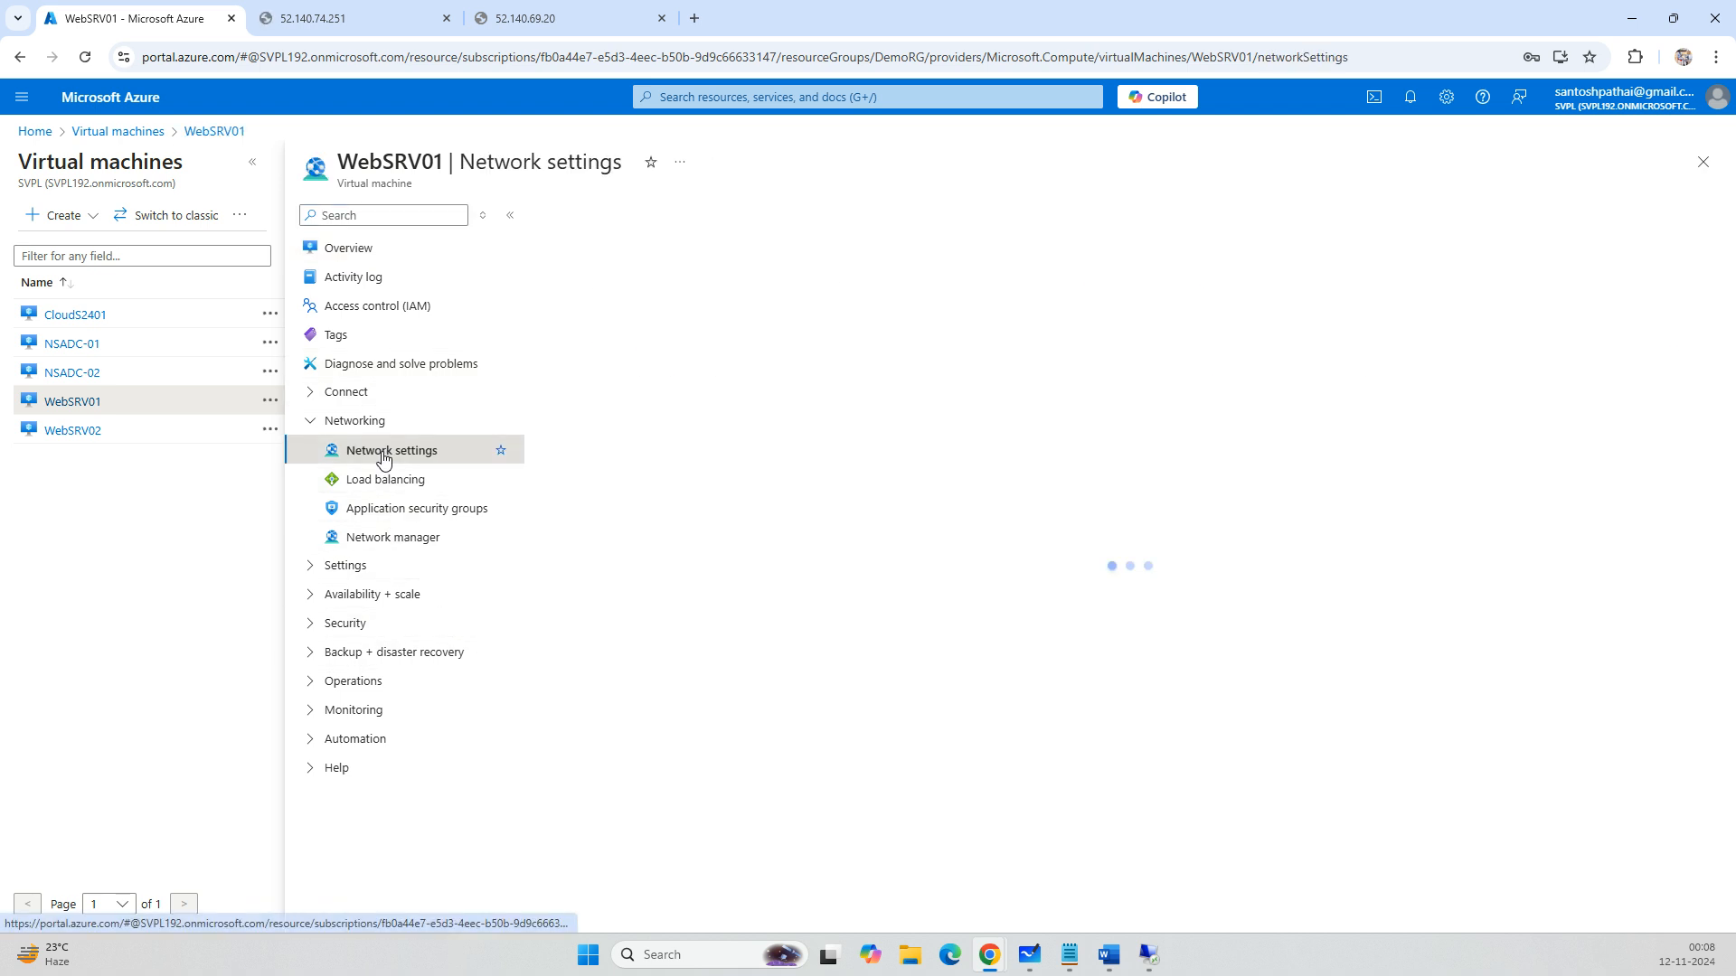
scroll(1048, 594, "down", 2)
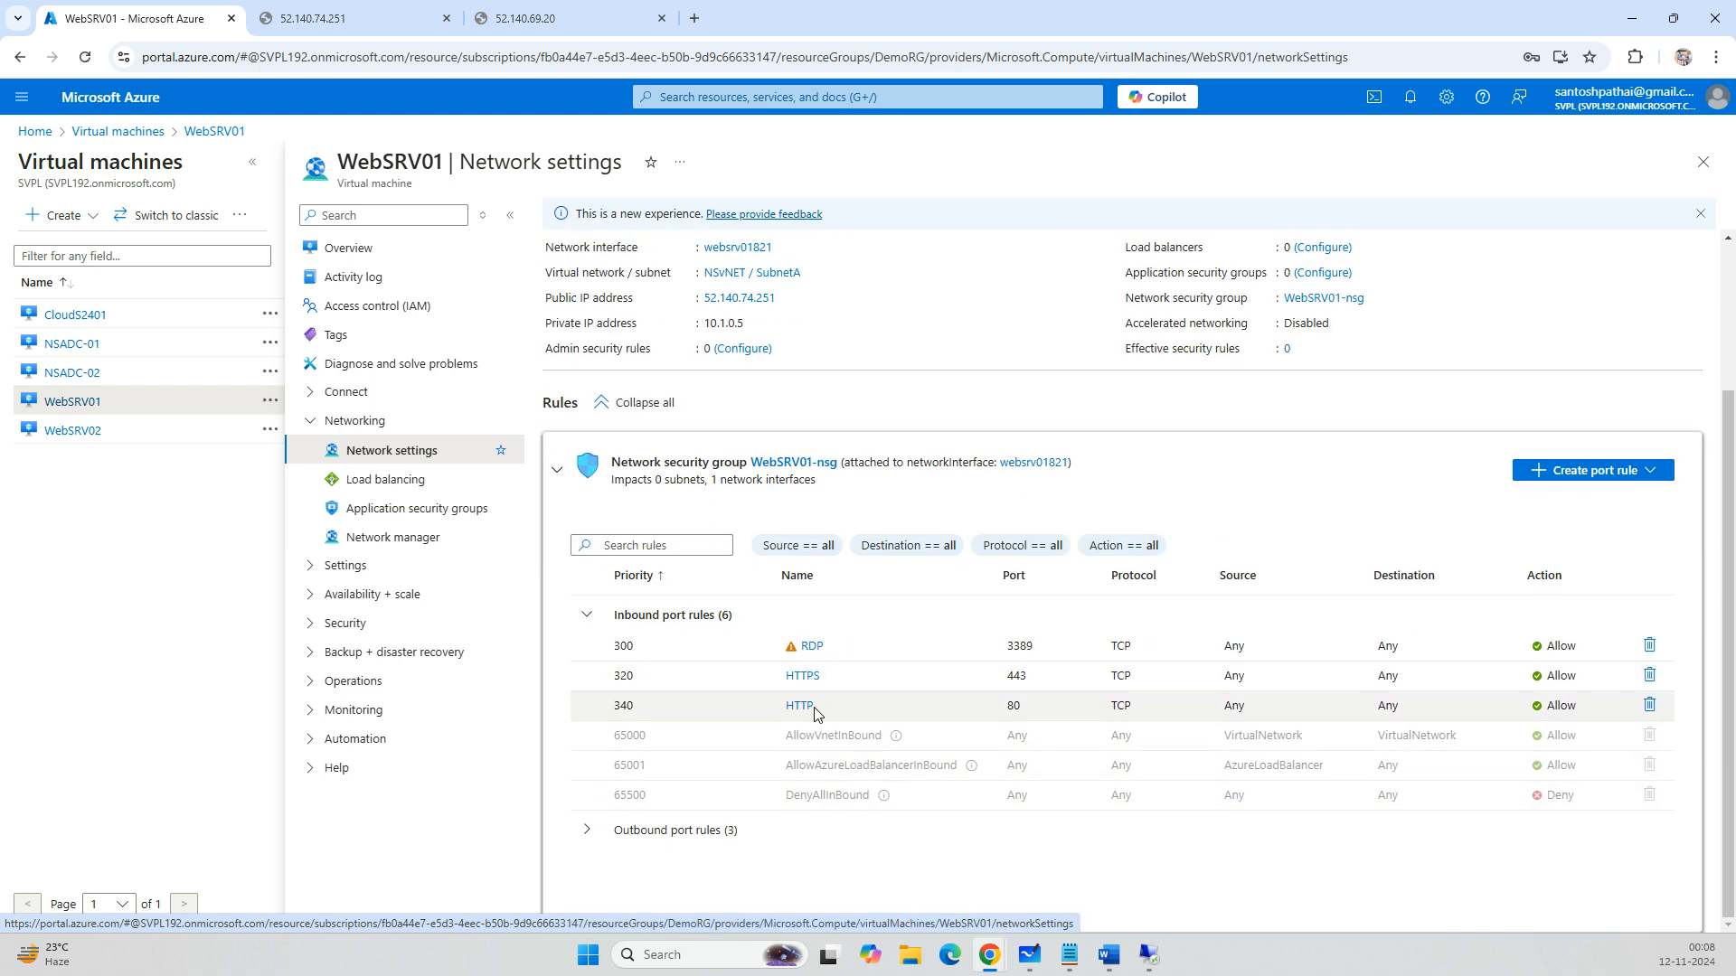
Retry loading the WebSRV01 website at 52.140.74.251 and select its address.
left_click(417, 18)
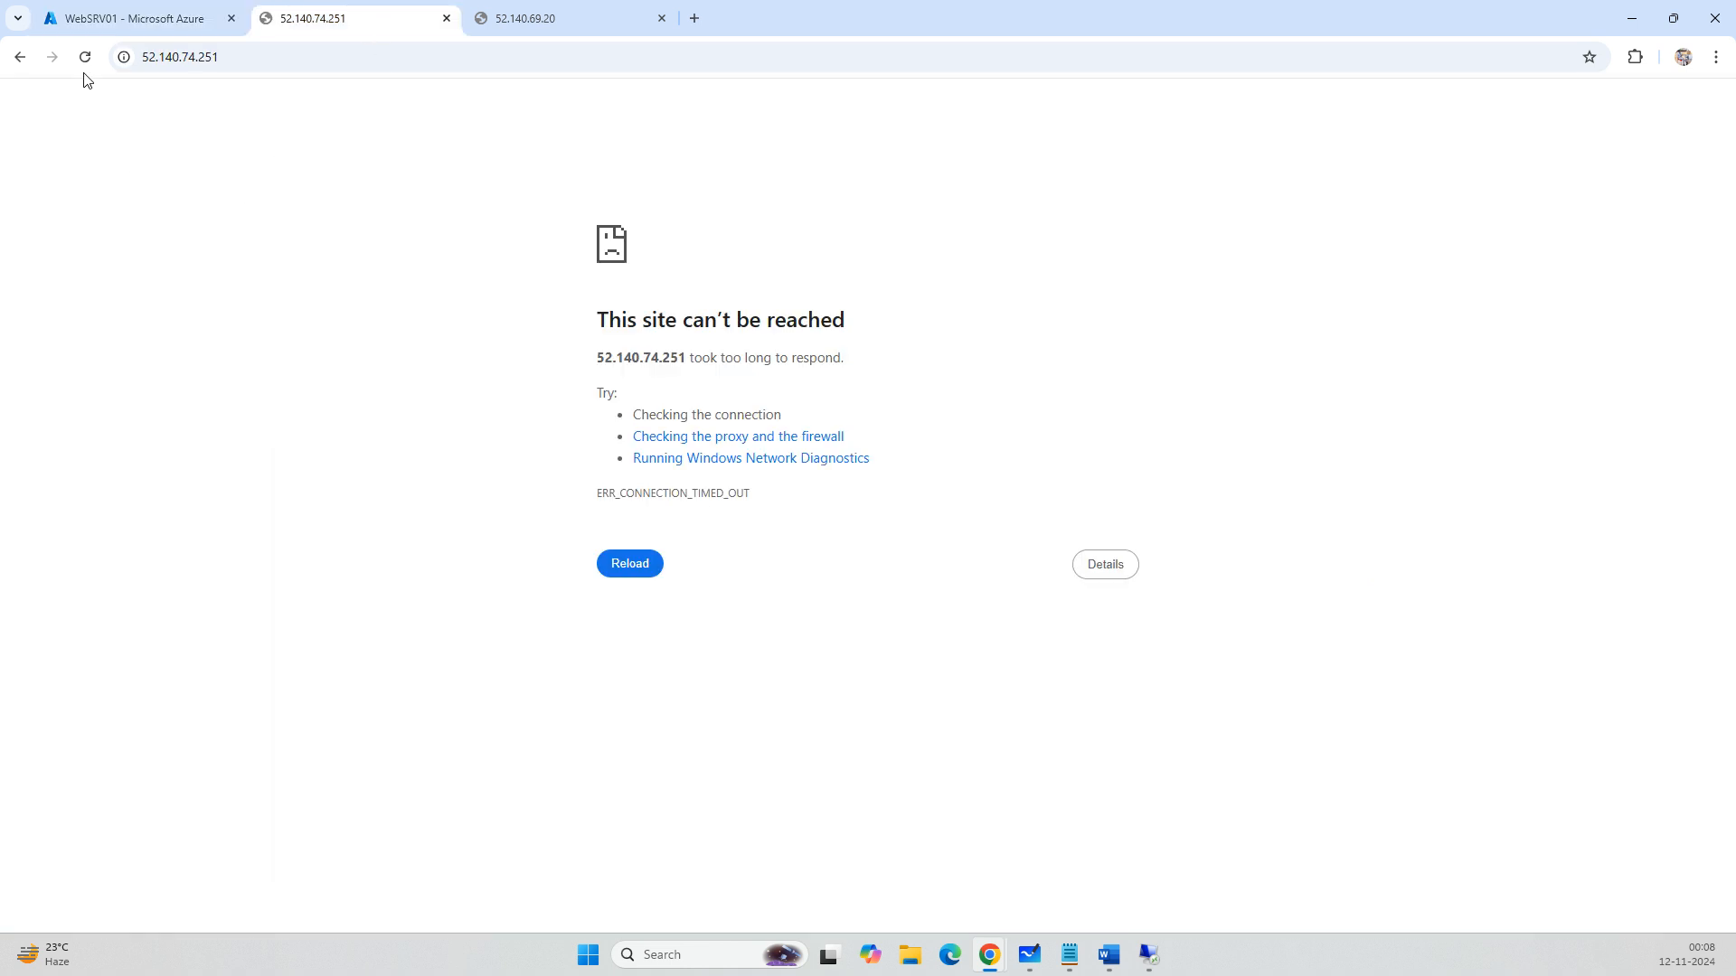
left_click(83, 56)
left_click(311, 59)
key("ctrl+a")
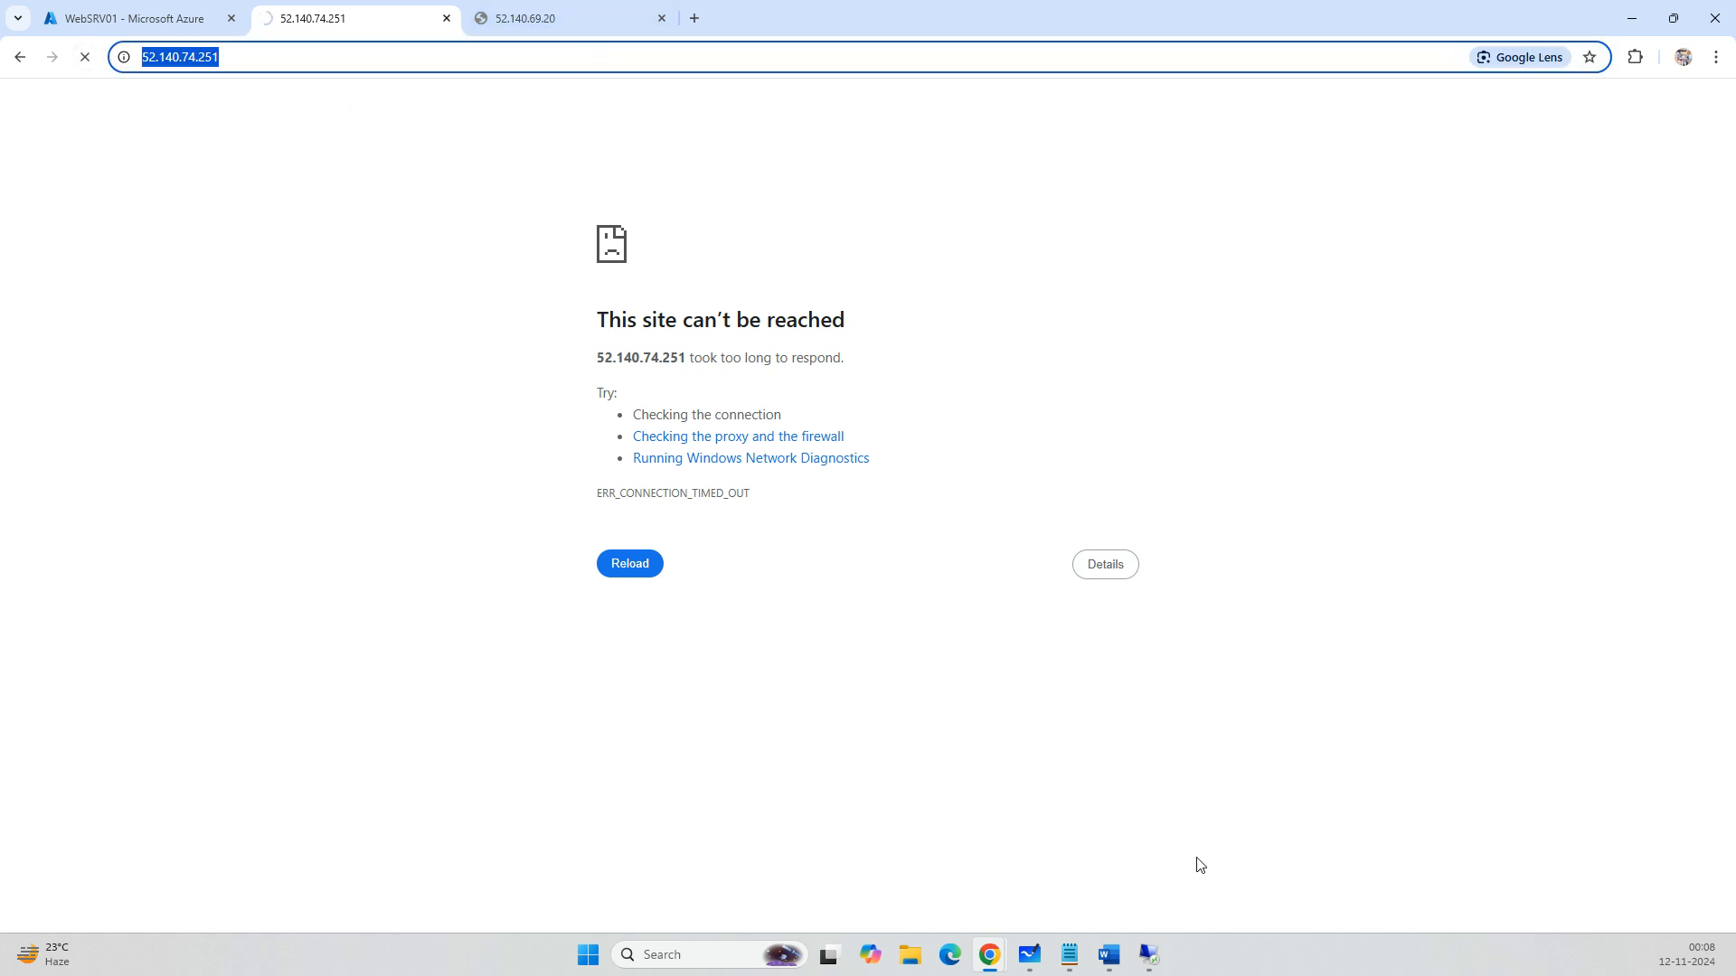
Switch to the WebSRV01 session, start Microsoft Edge and go through its first-run setup without signing in.
left_click(1150, 955)
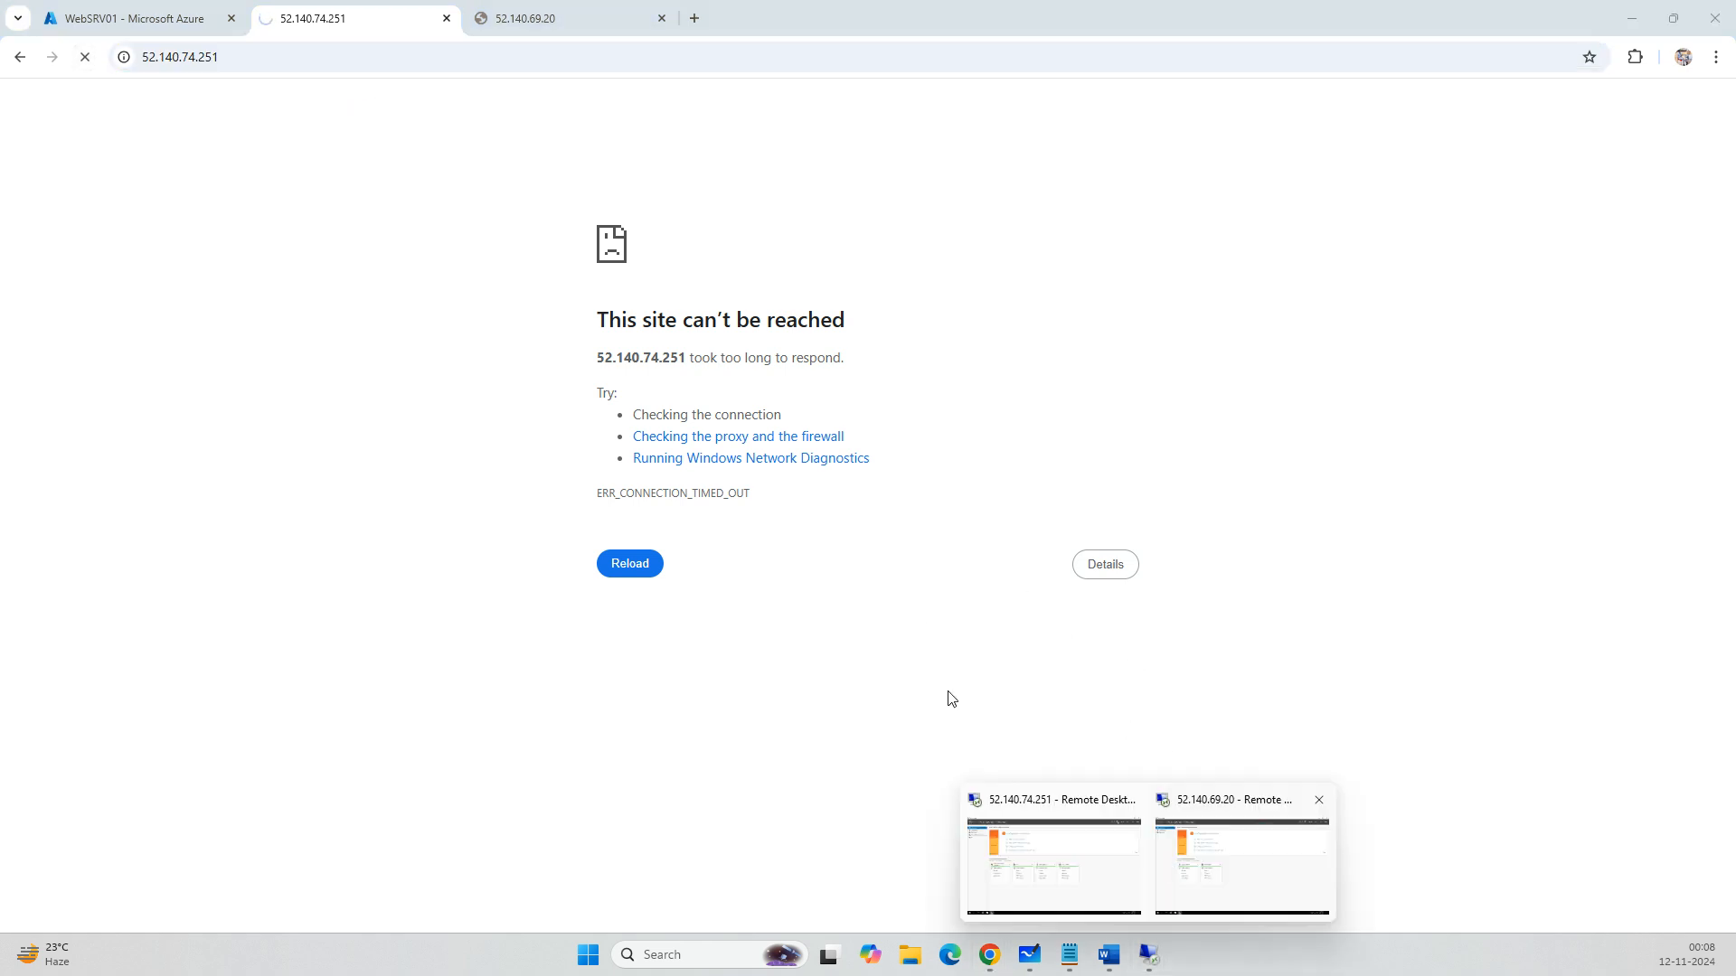
left_click(1073, 848)
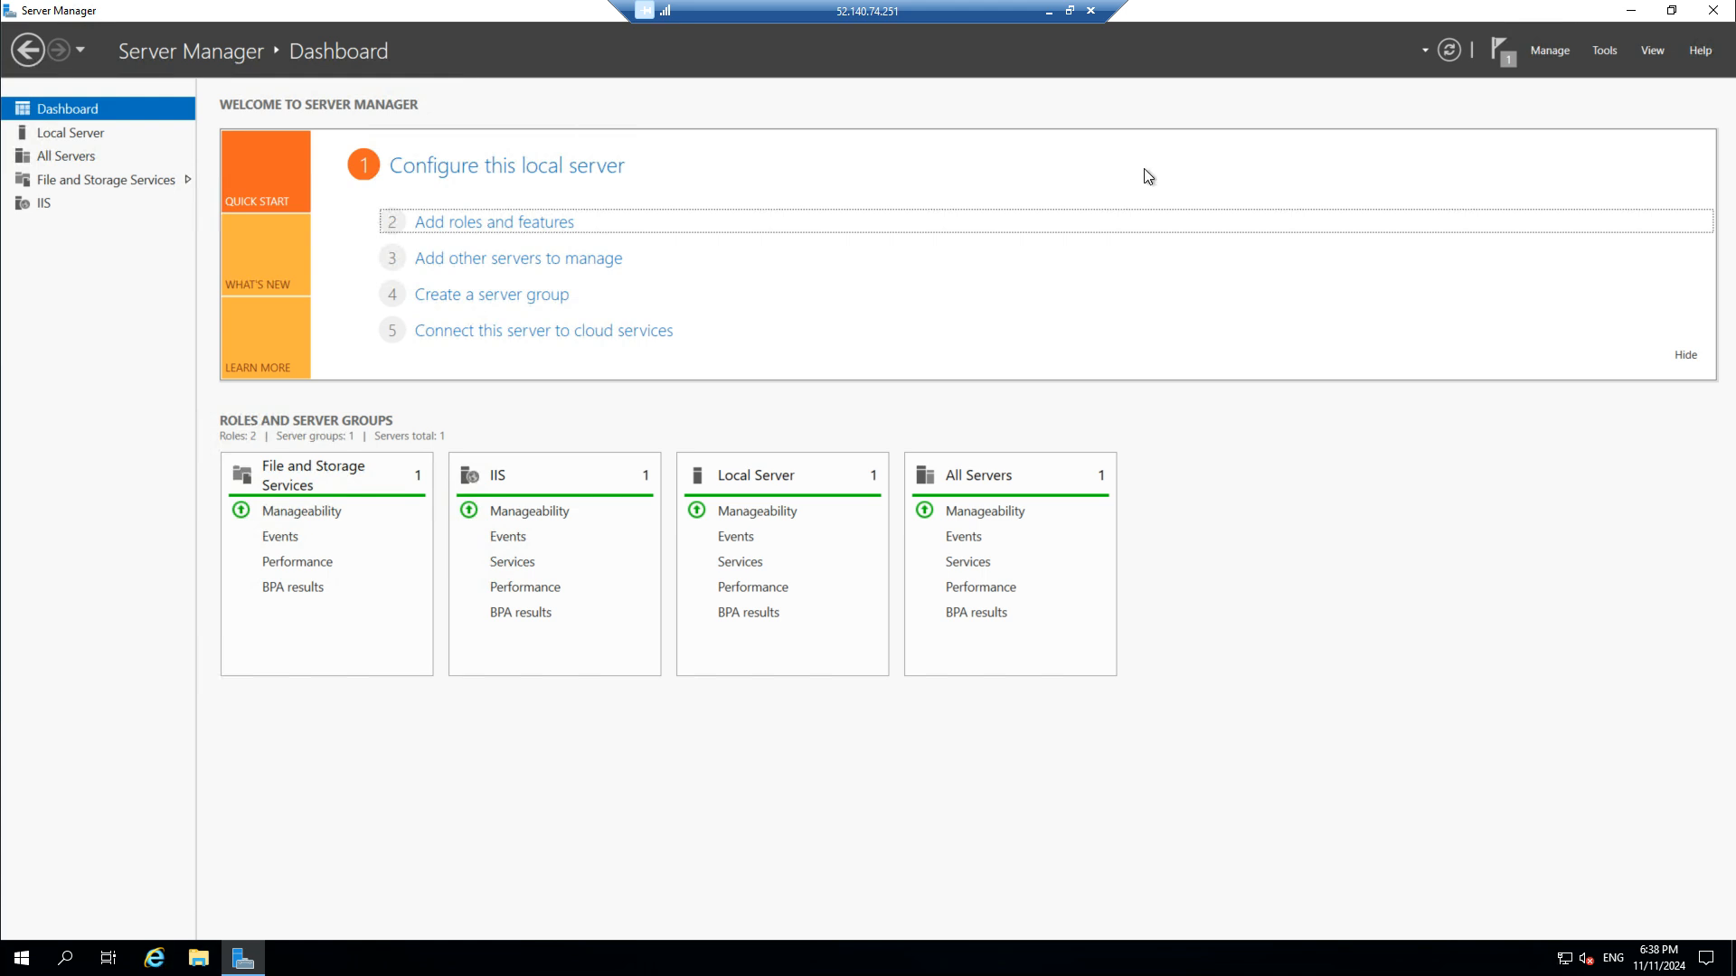
left_click(1631, 10)
double_click(43, 130)
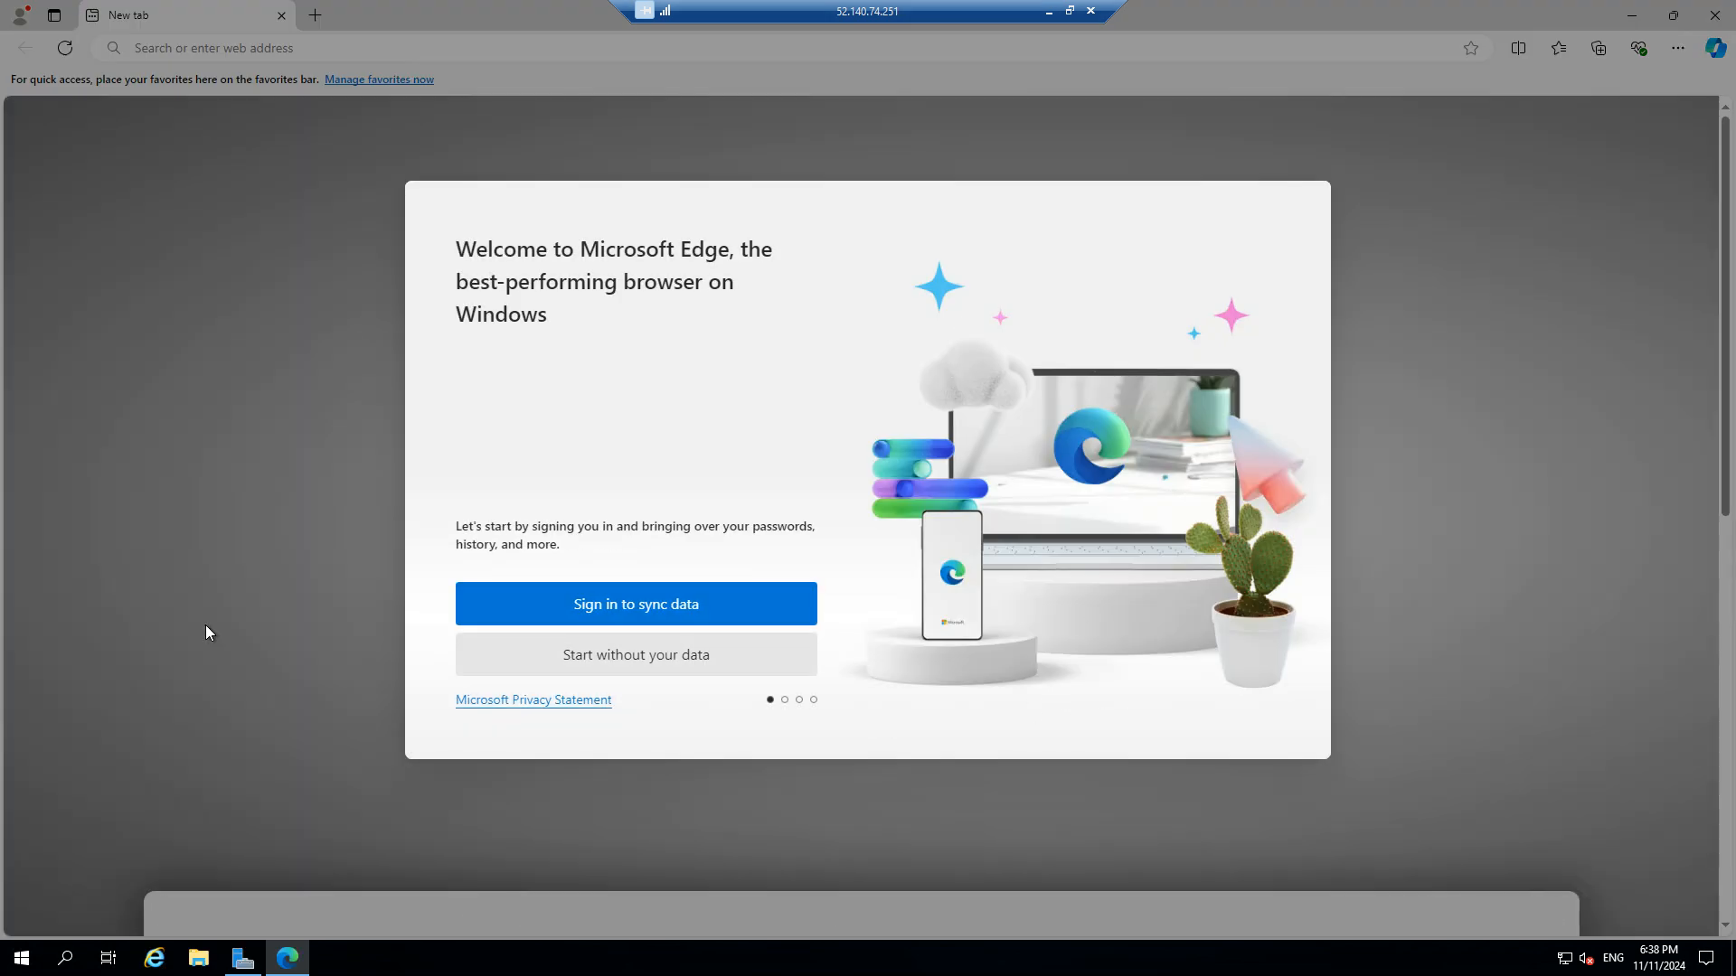
left_click(488, 656)
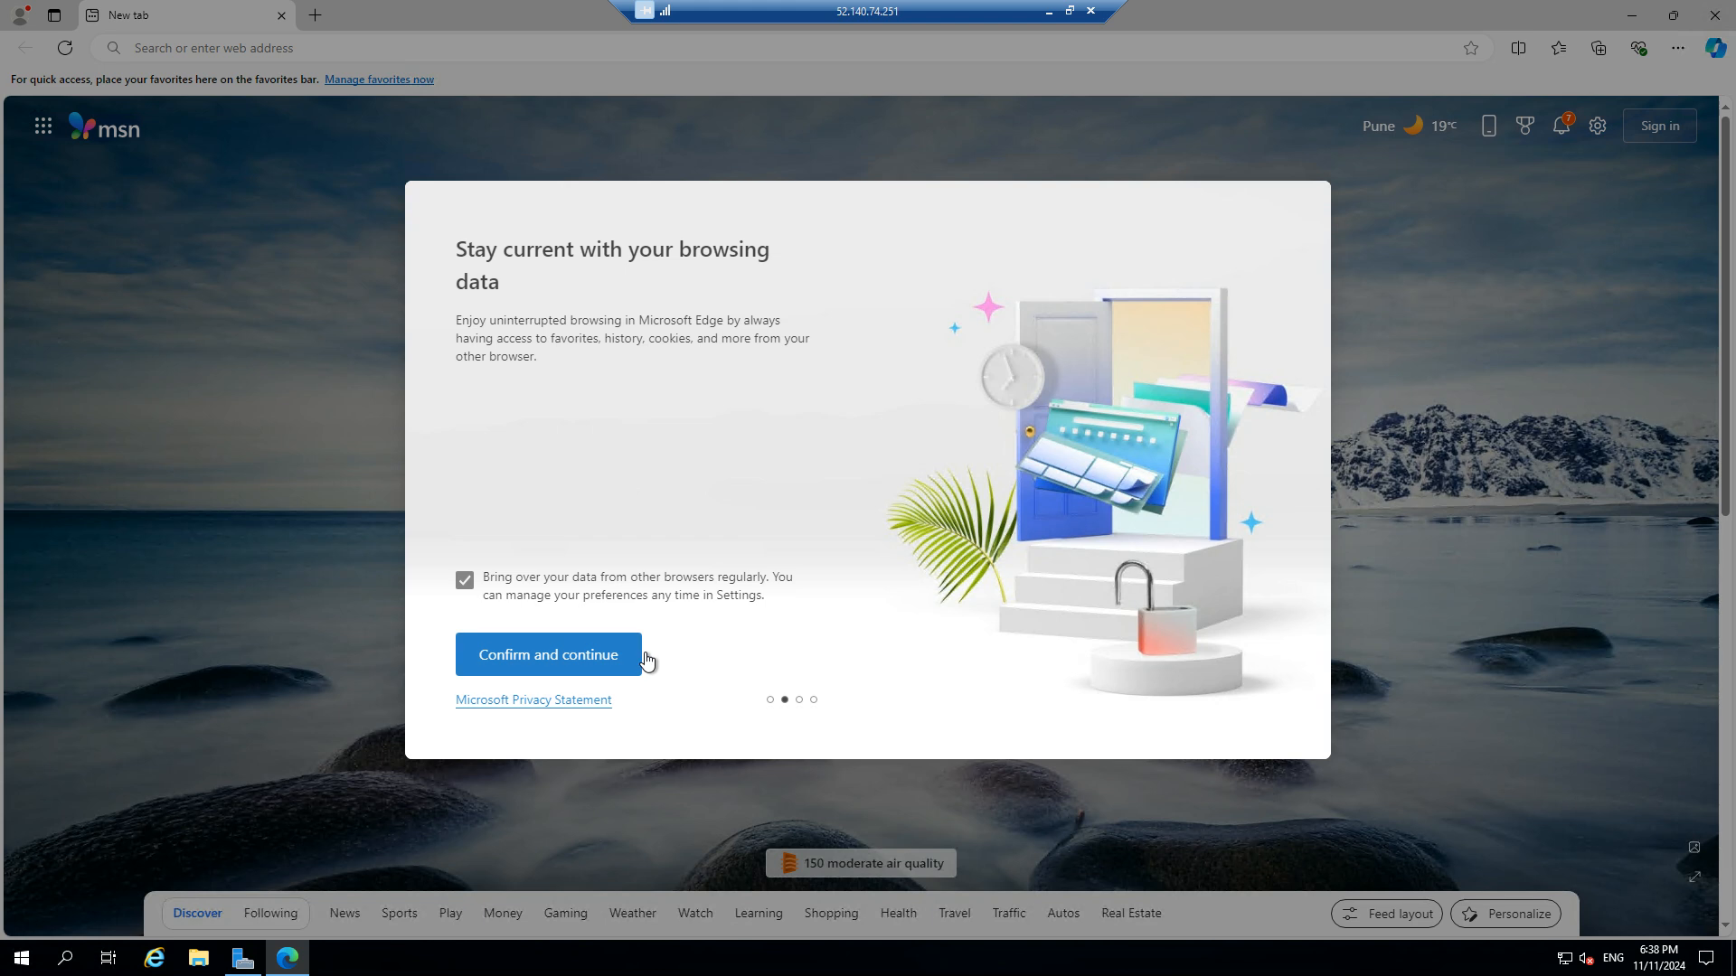
left_click(632, 659)
left_click(637, 656)
left_click(645, 659)
left_click(311, 47)
type("loclahost")
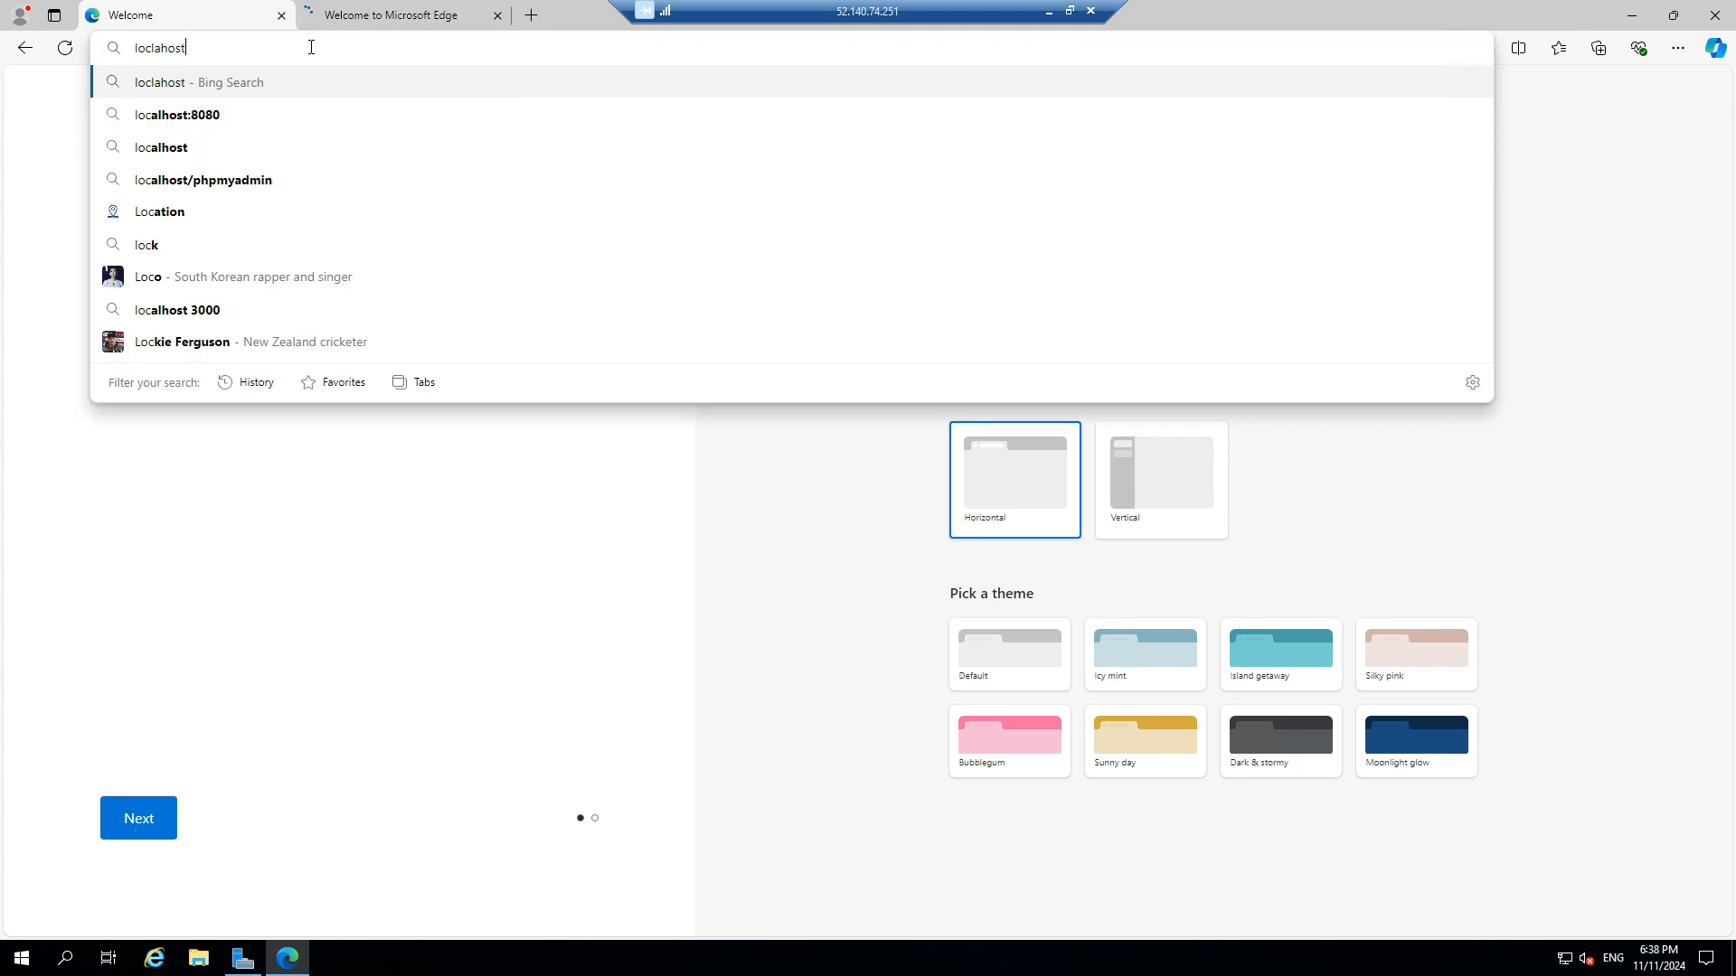
key("Return")
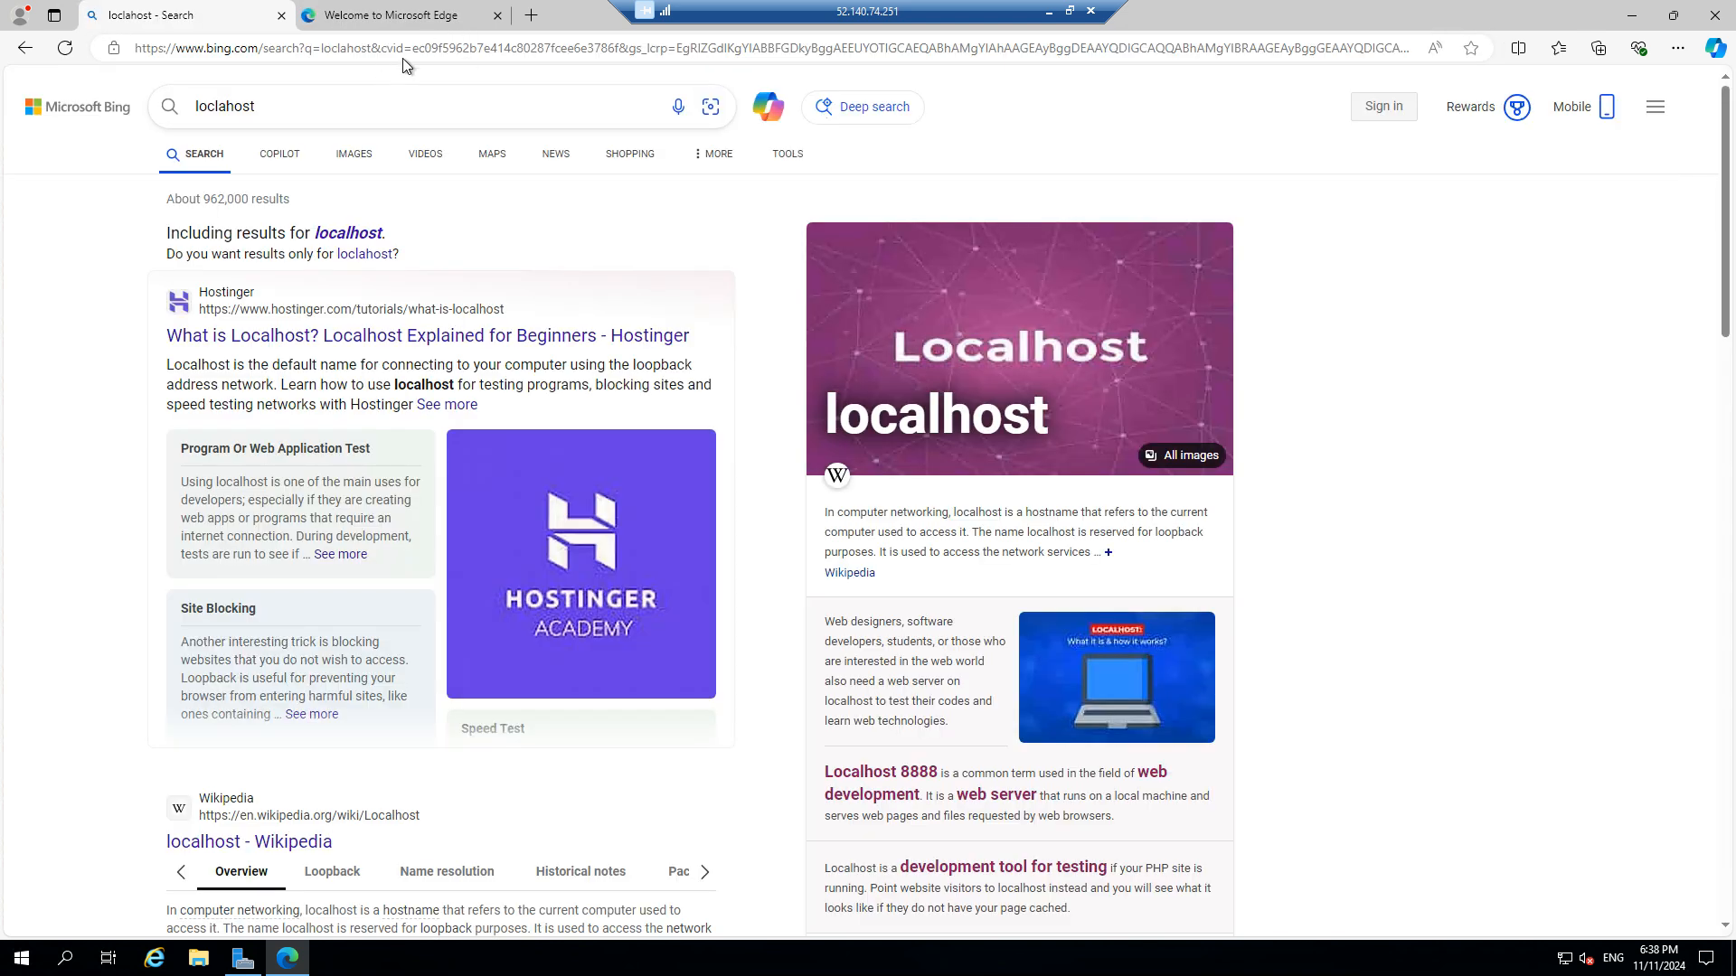
Open localhost in Edge on WebSRV01 to check the default IIS page.
left_click(324, 48)
type("localhost")
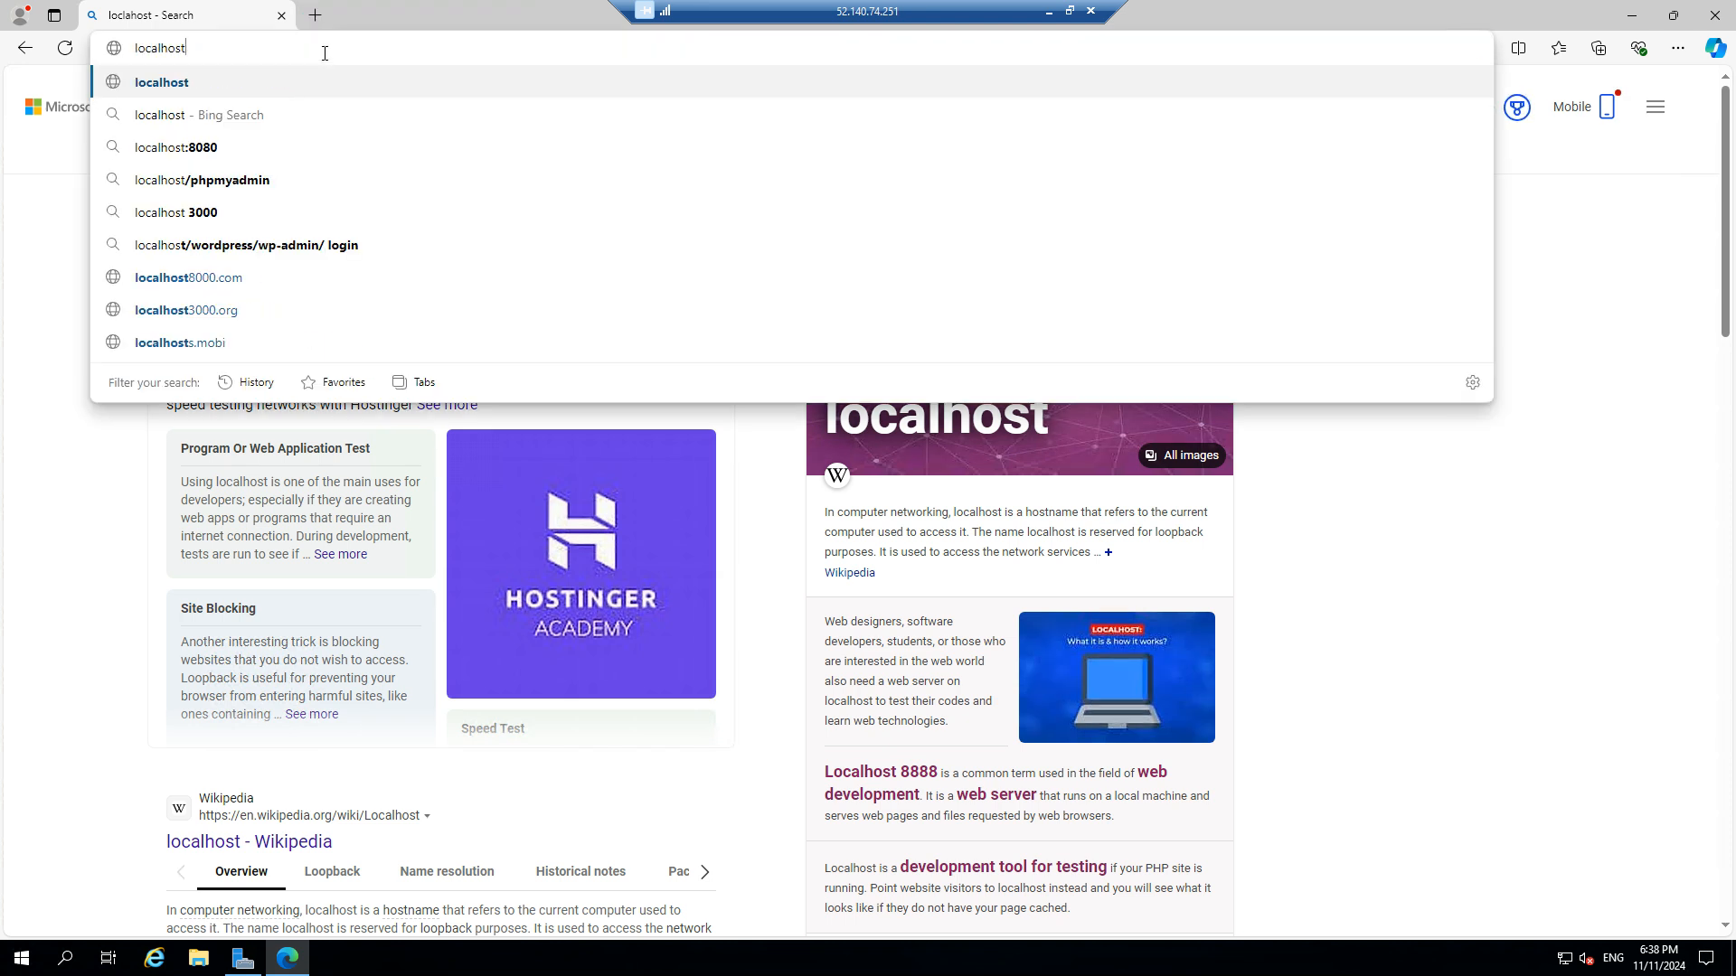
key("Return")
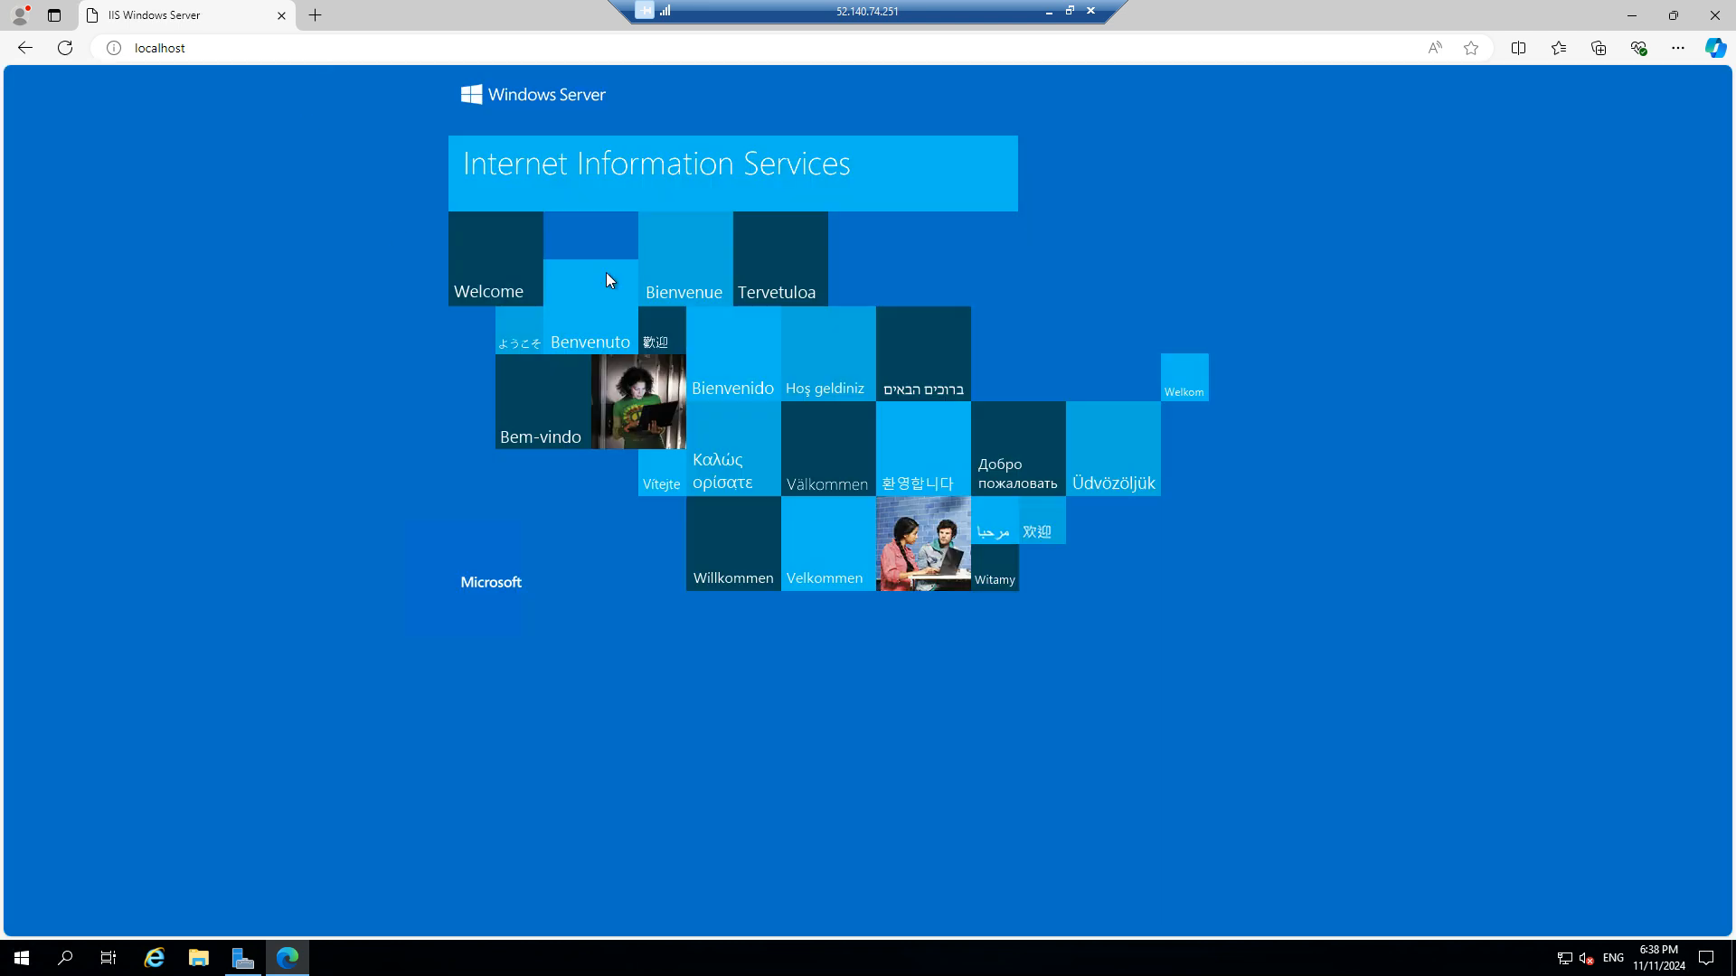
Back on the local machine, close the 52.140.74.251 browser tab and copy WebSRV01's public IP address from its Azure network settings.
left_click(1048, 11)
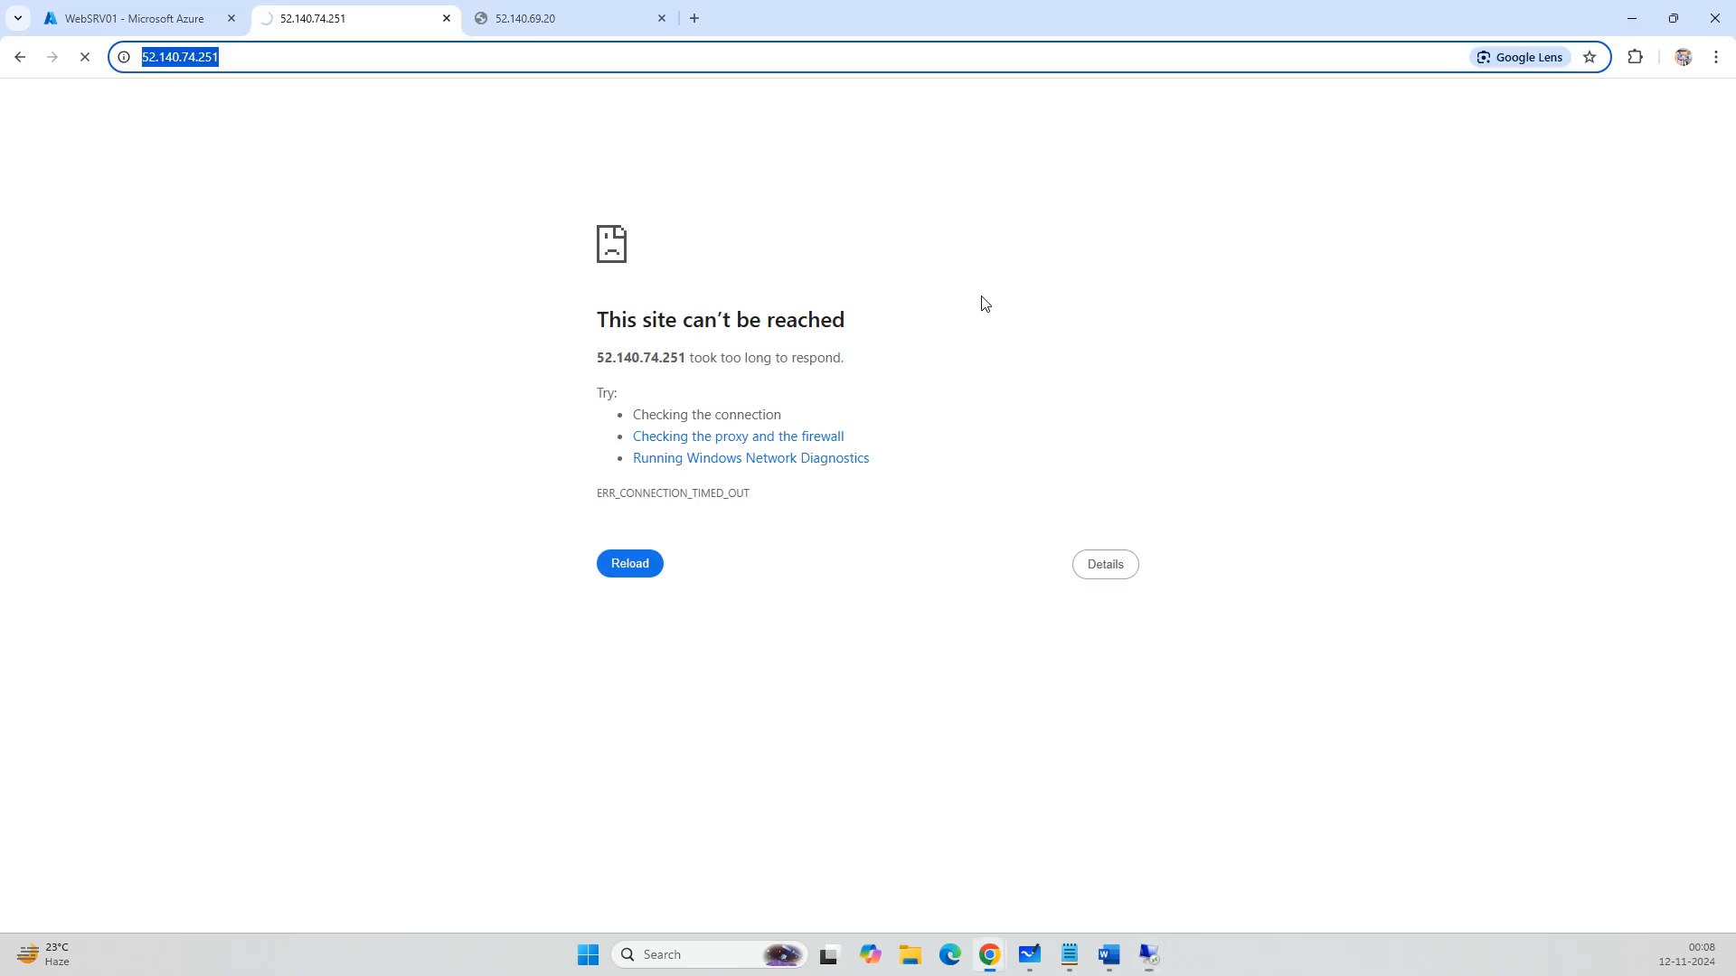
left_click(446, 18)
left_click(155, 20)
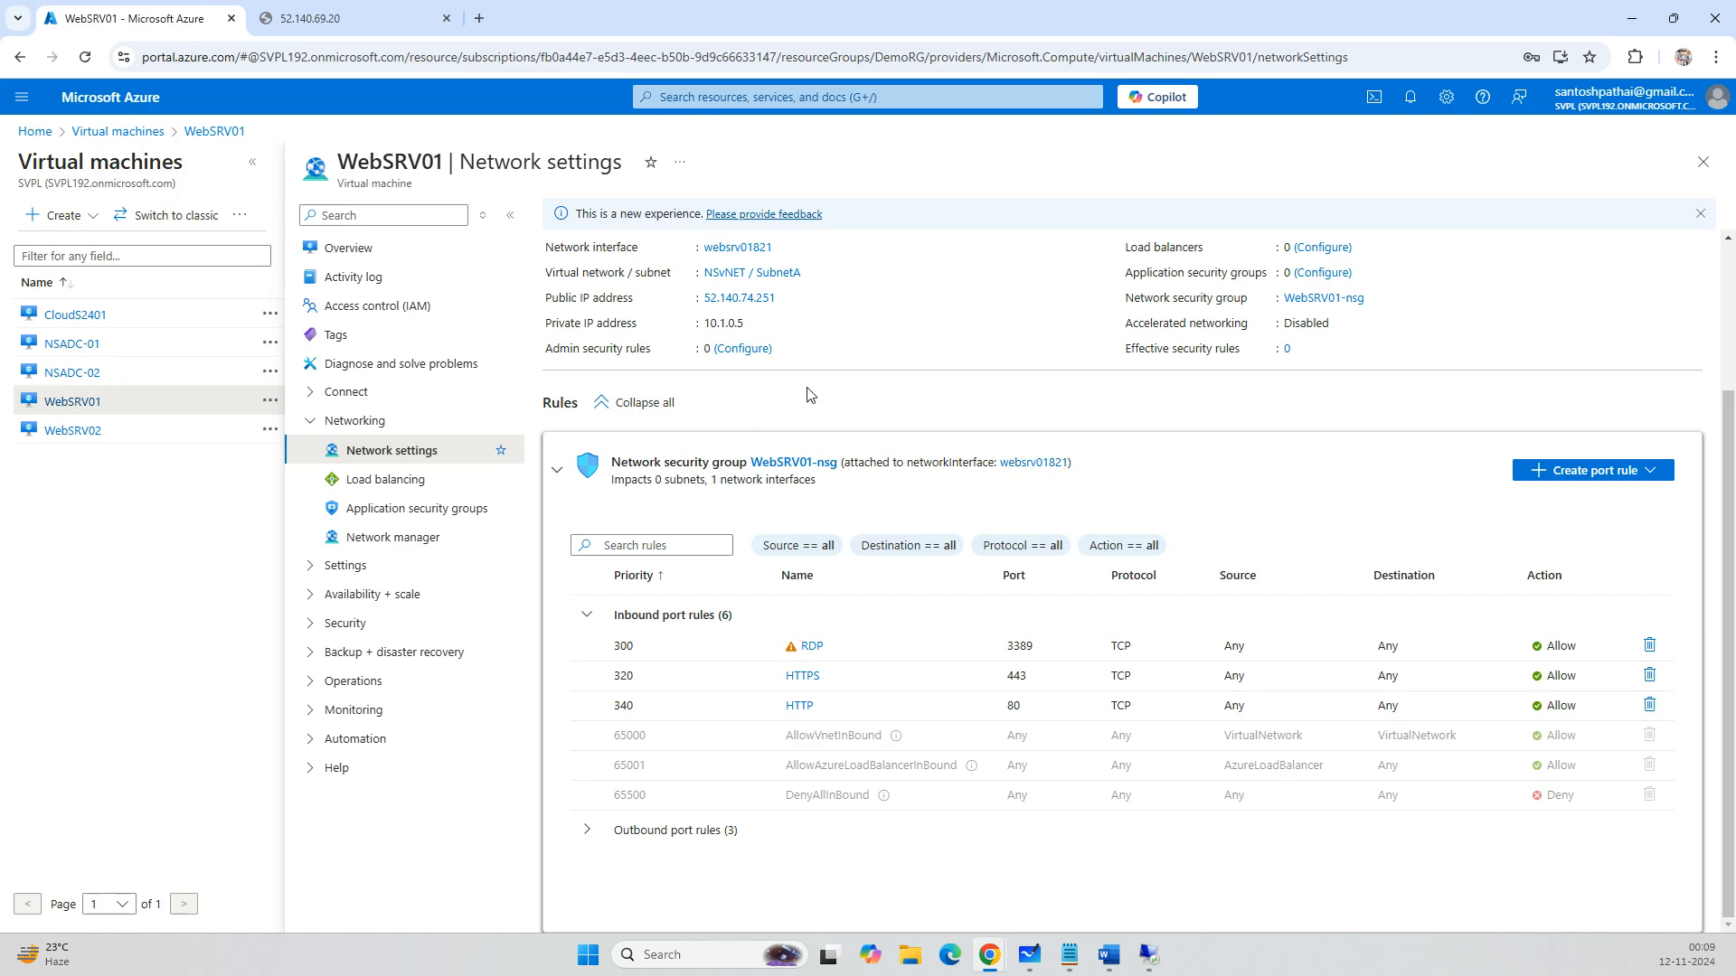
scroll(890, 442, "up", 1)
scroll(891, 441, "up", 2)
left_click(786, 491)
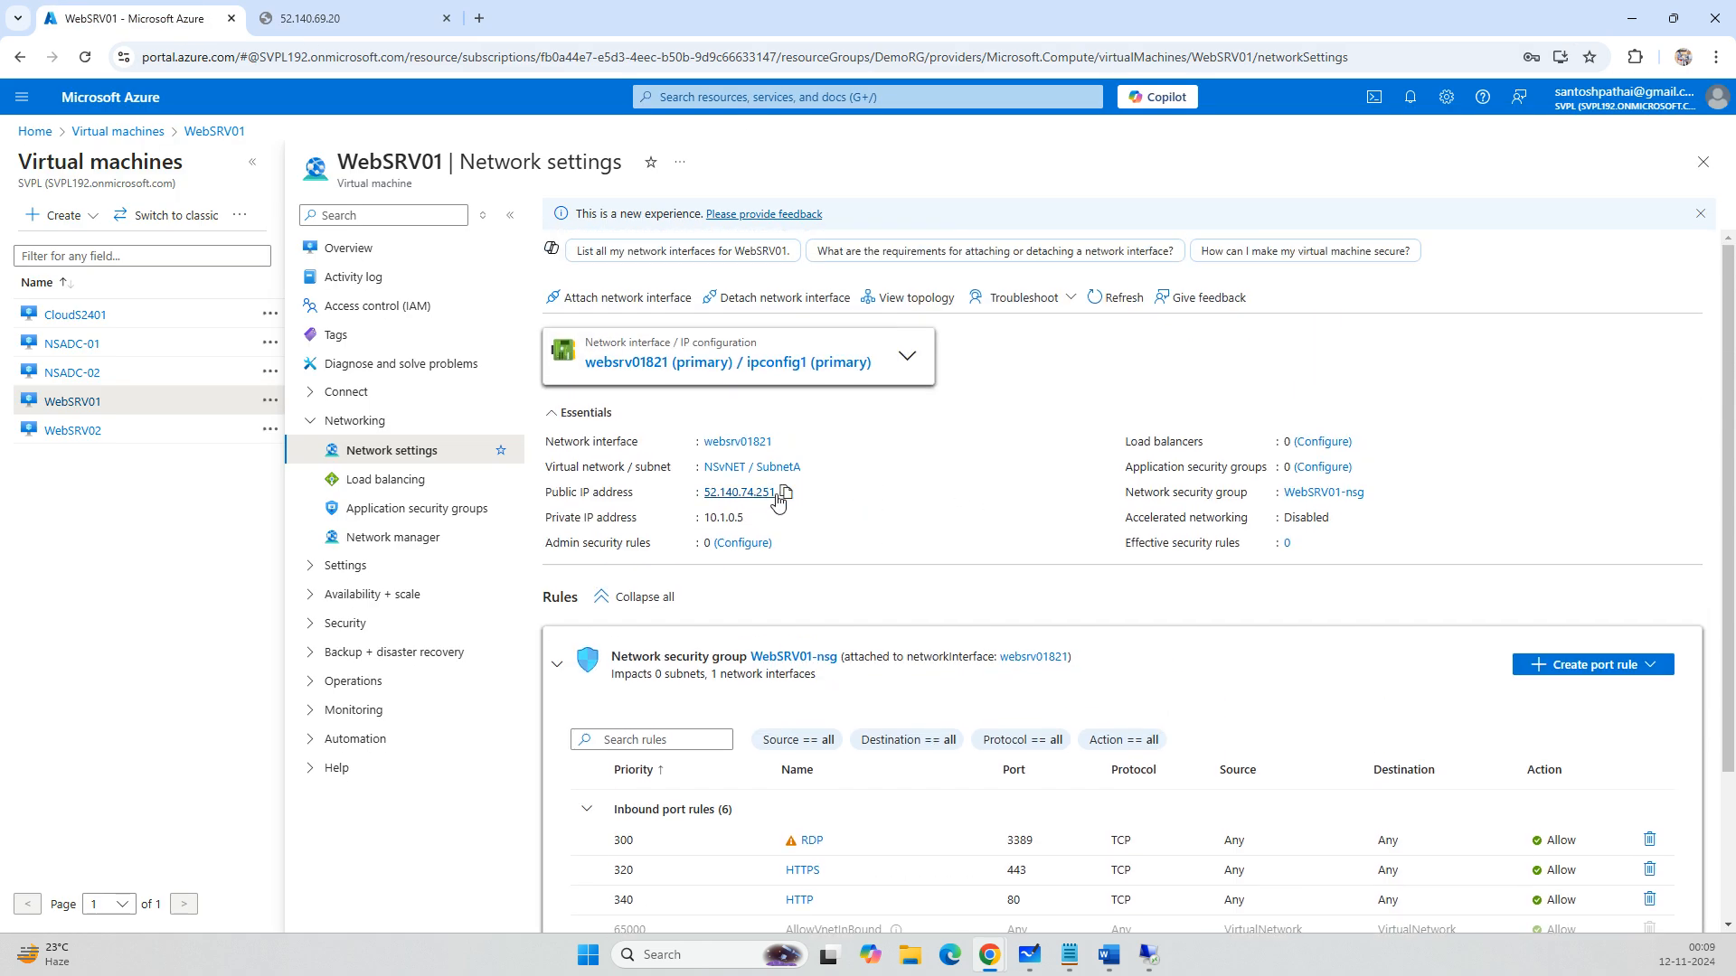
Open the copied public IP address in a new browser tab to test the IIS site, and close that tab.
left_click(479, 19)
key("ctrl+v")
key("Return")
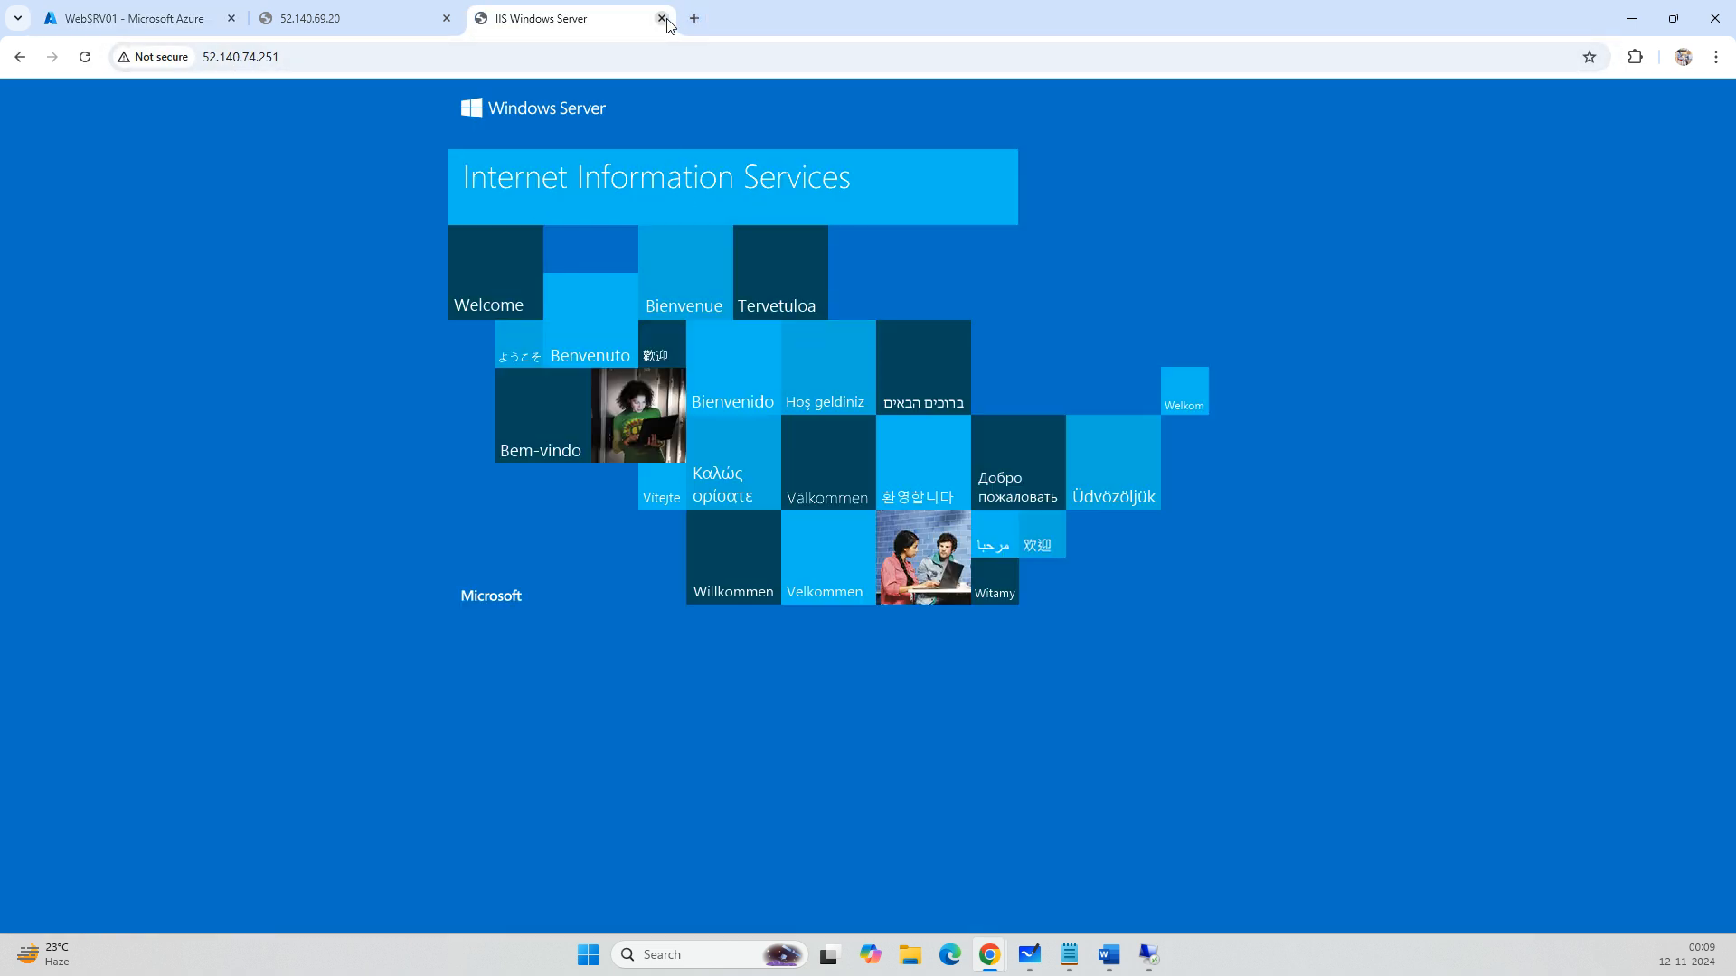
left_click(663, 19)
Disconnect the Remote Desktop session to WebSRV01 at 52.140.74.251.
mouse_move(1148, 955)
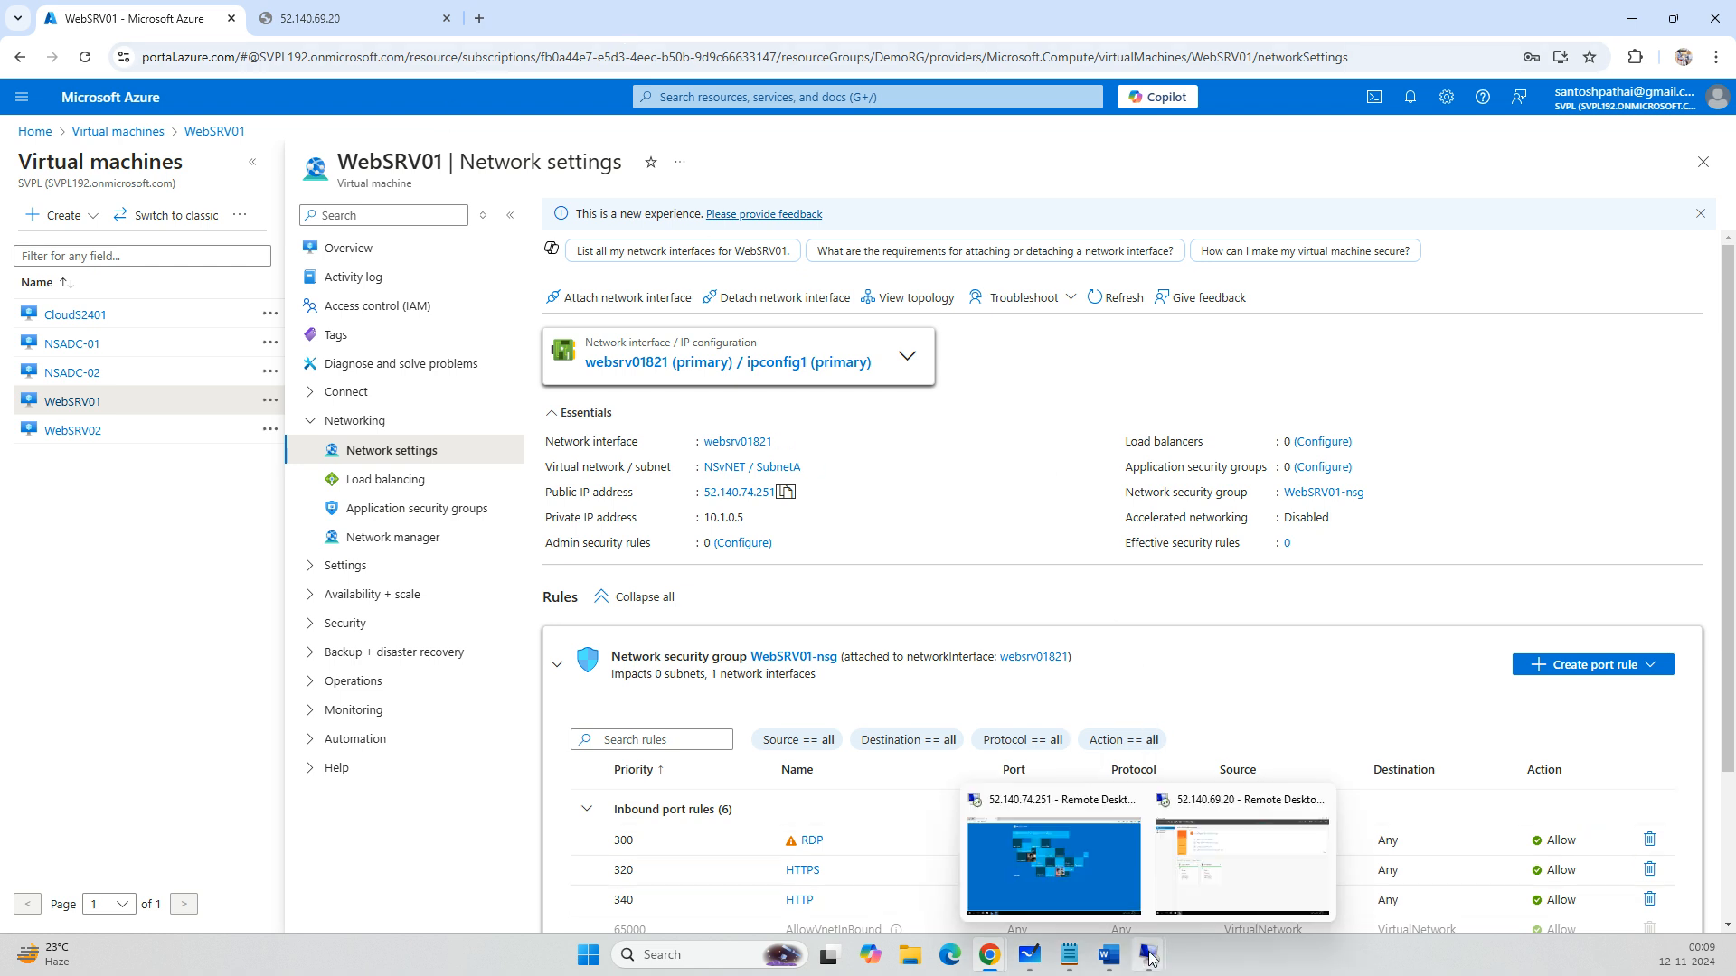
left_click(1056, 875)
left_click(1090, 11)
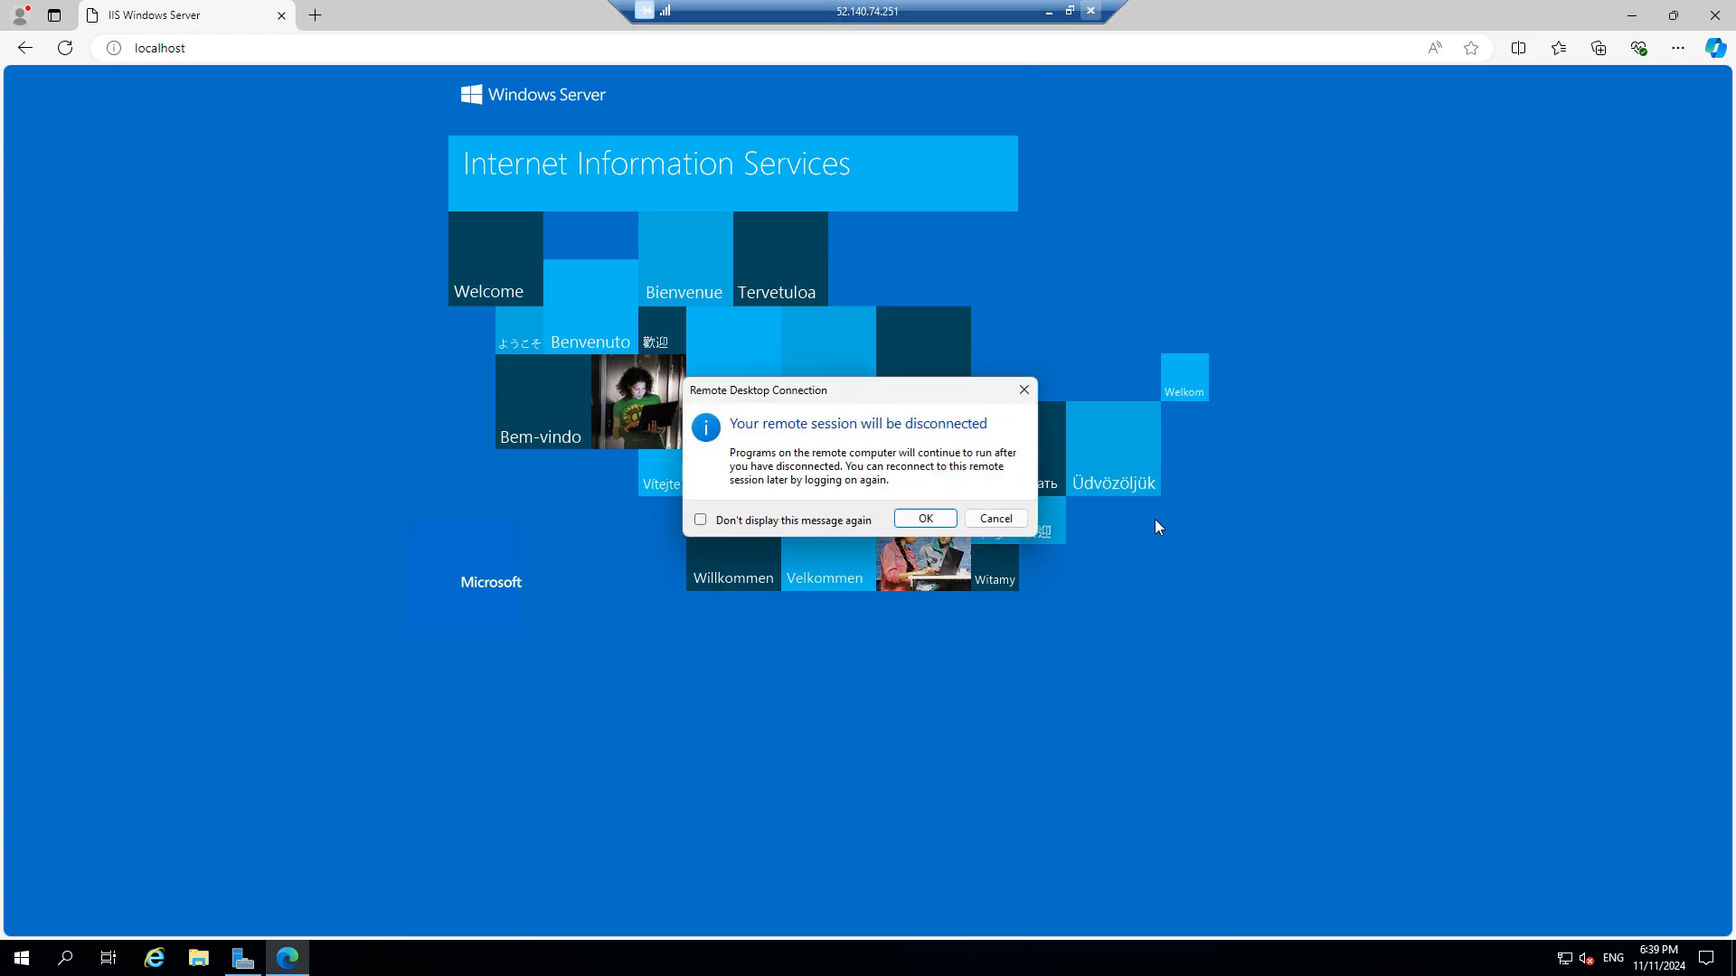
left_click(923, 520)
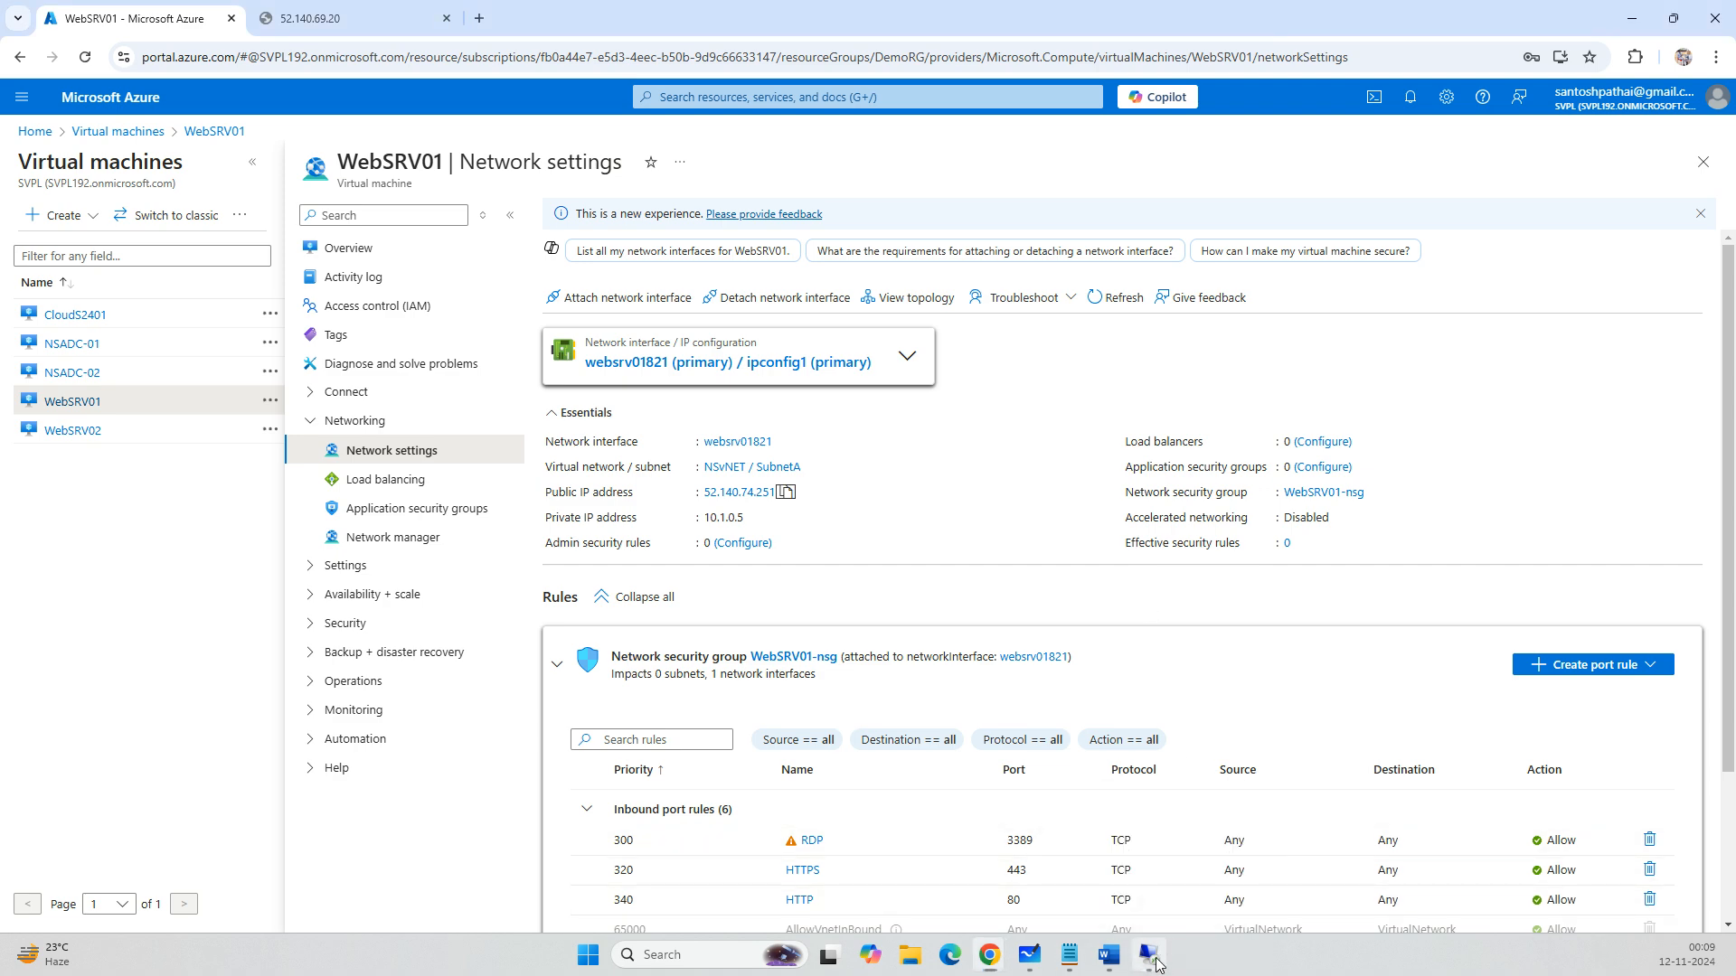
In the WebSRV02 session, start a role-based installation on WebSRV02 and add the Web Server (IIS) role with its required features.
left_click(1150, 957)
left_click(590, 237)
left_click(507, 513)
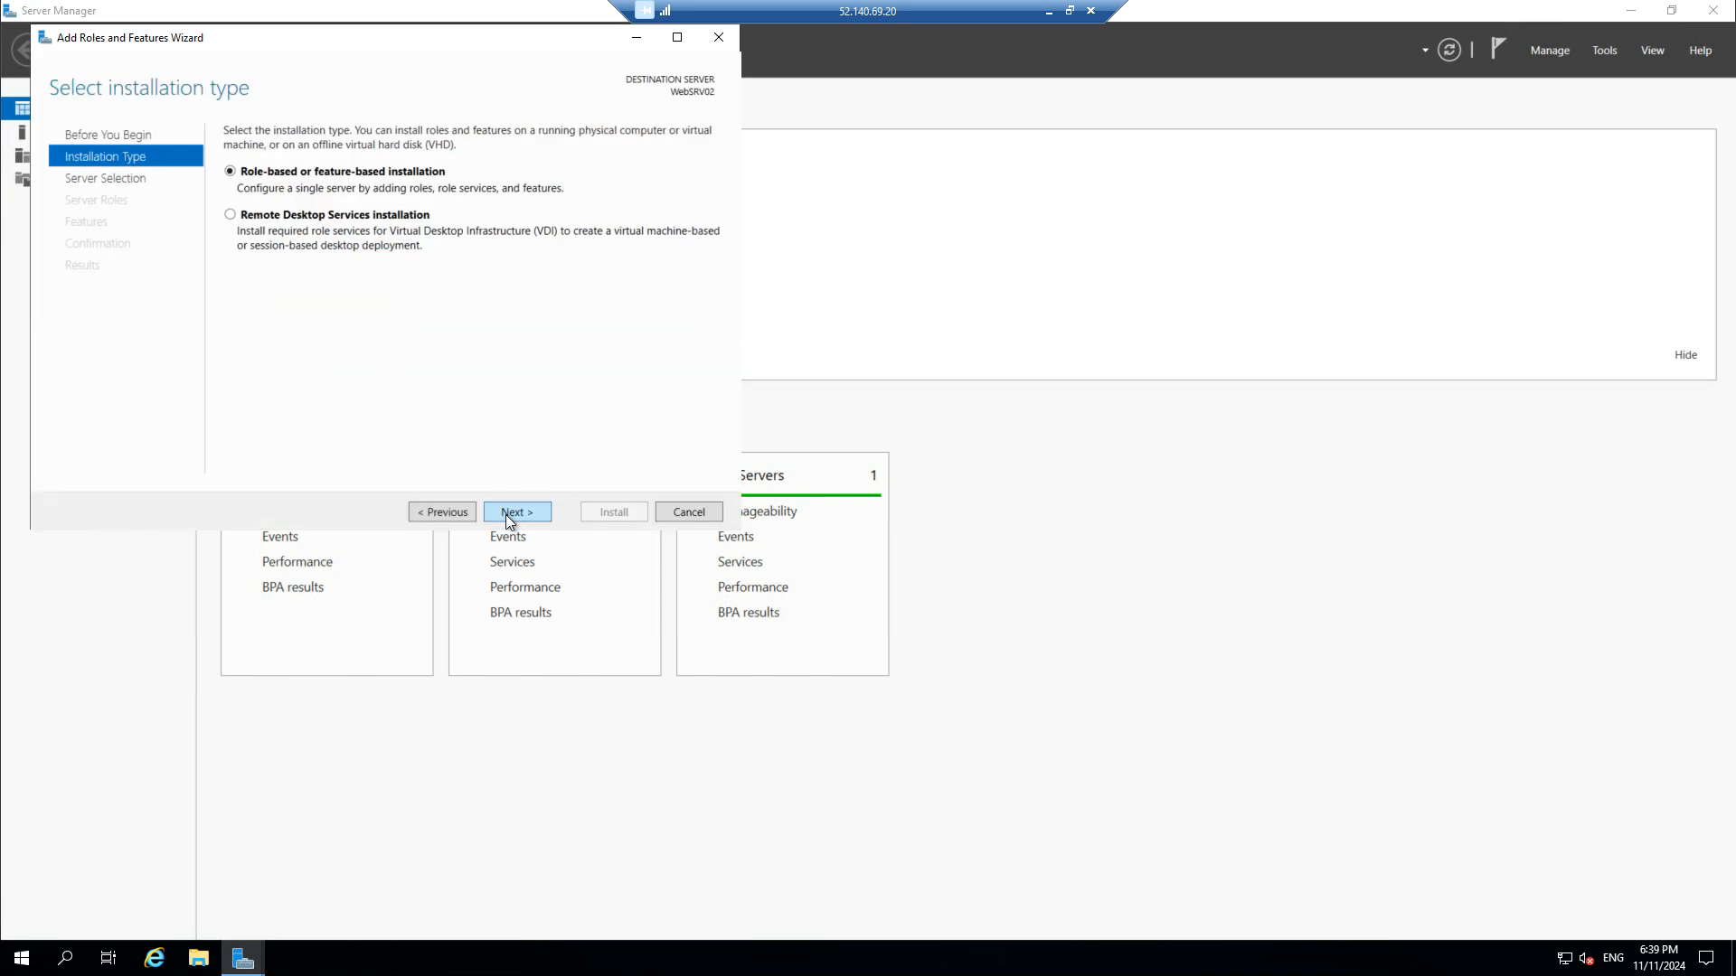
left_click(507, 512)
left_click(506, 513)
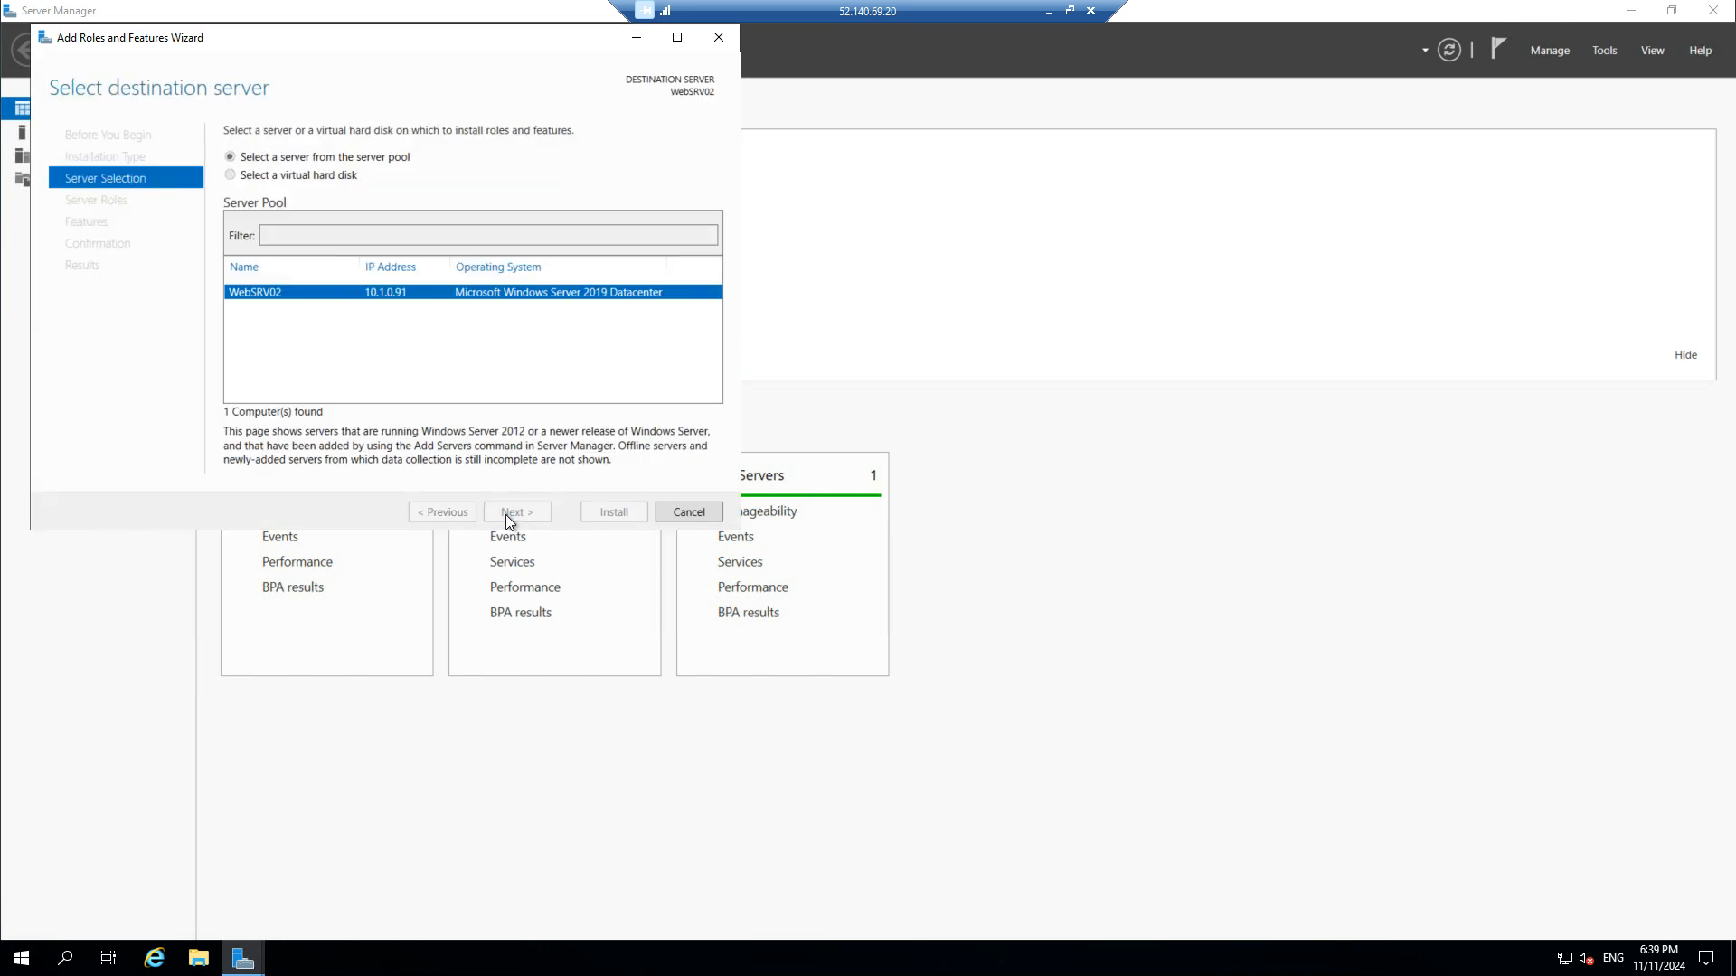
left_click(297, 447)
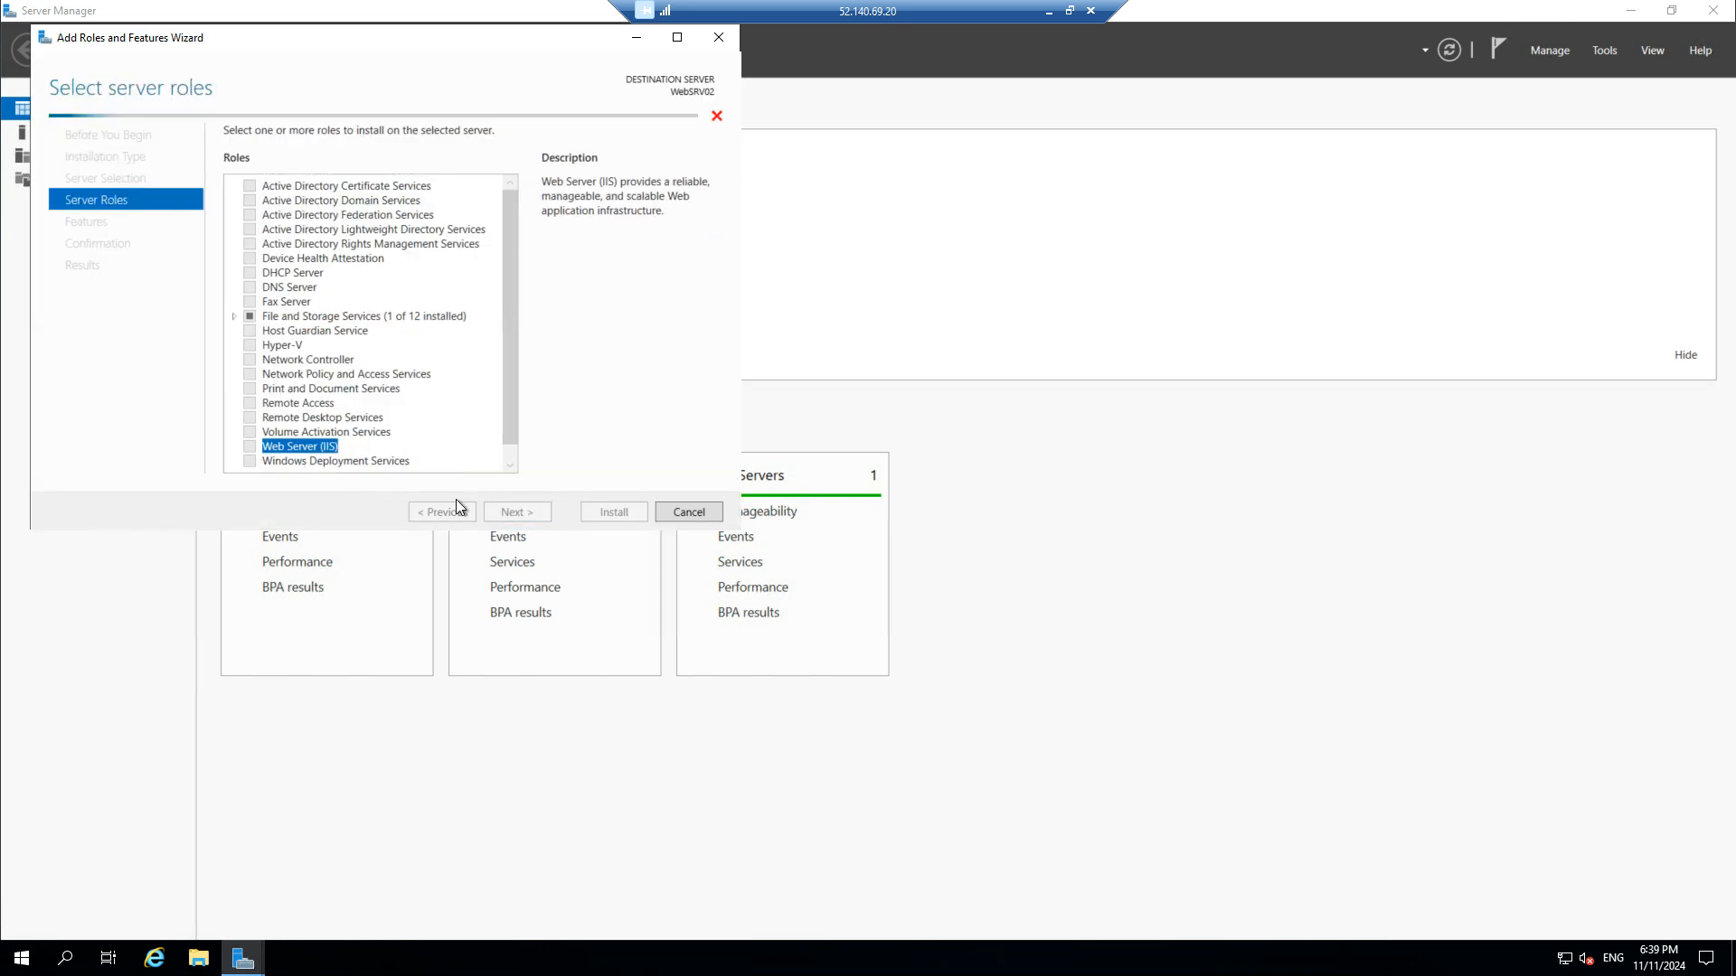
left_click(443, 428)
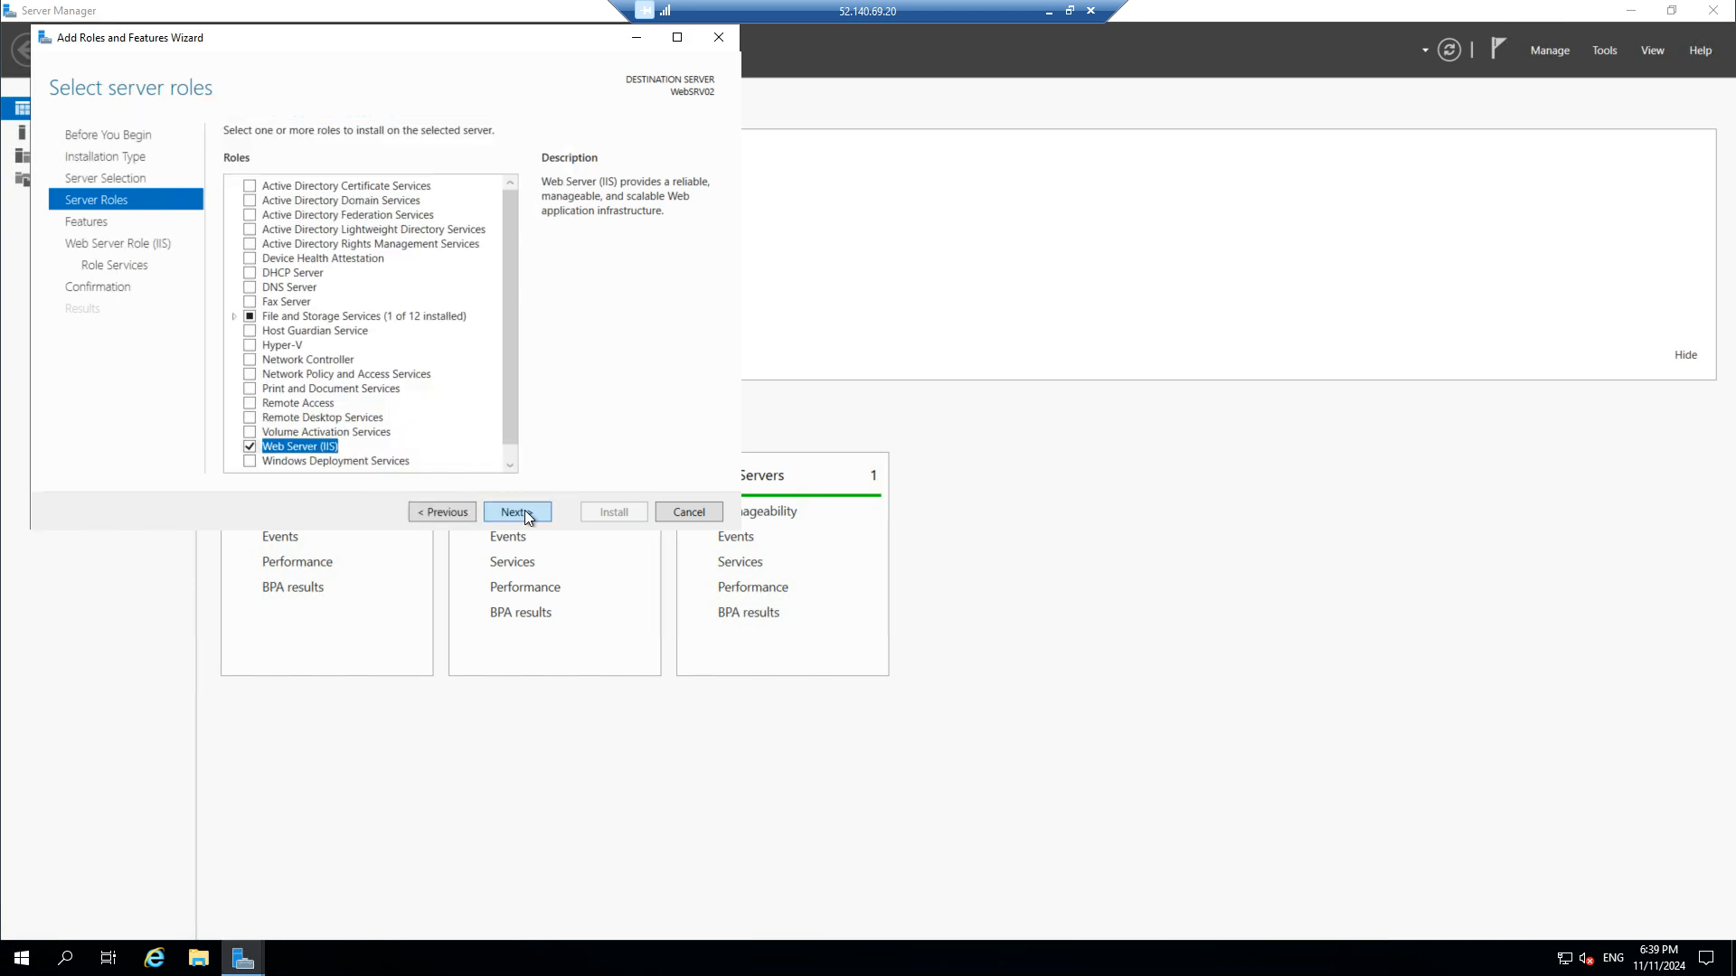
Accept the default features and role services for Web Server (IIS) and start the installation on WebSRV02.
left_click(524, 510)
left_click(524, 510)
left_click(524, 510)
left_click(525, 510)
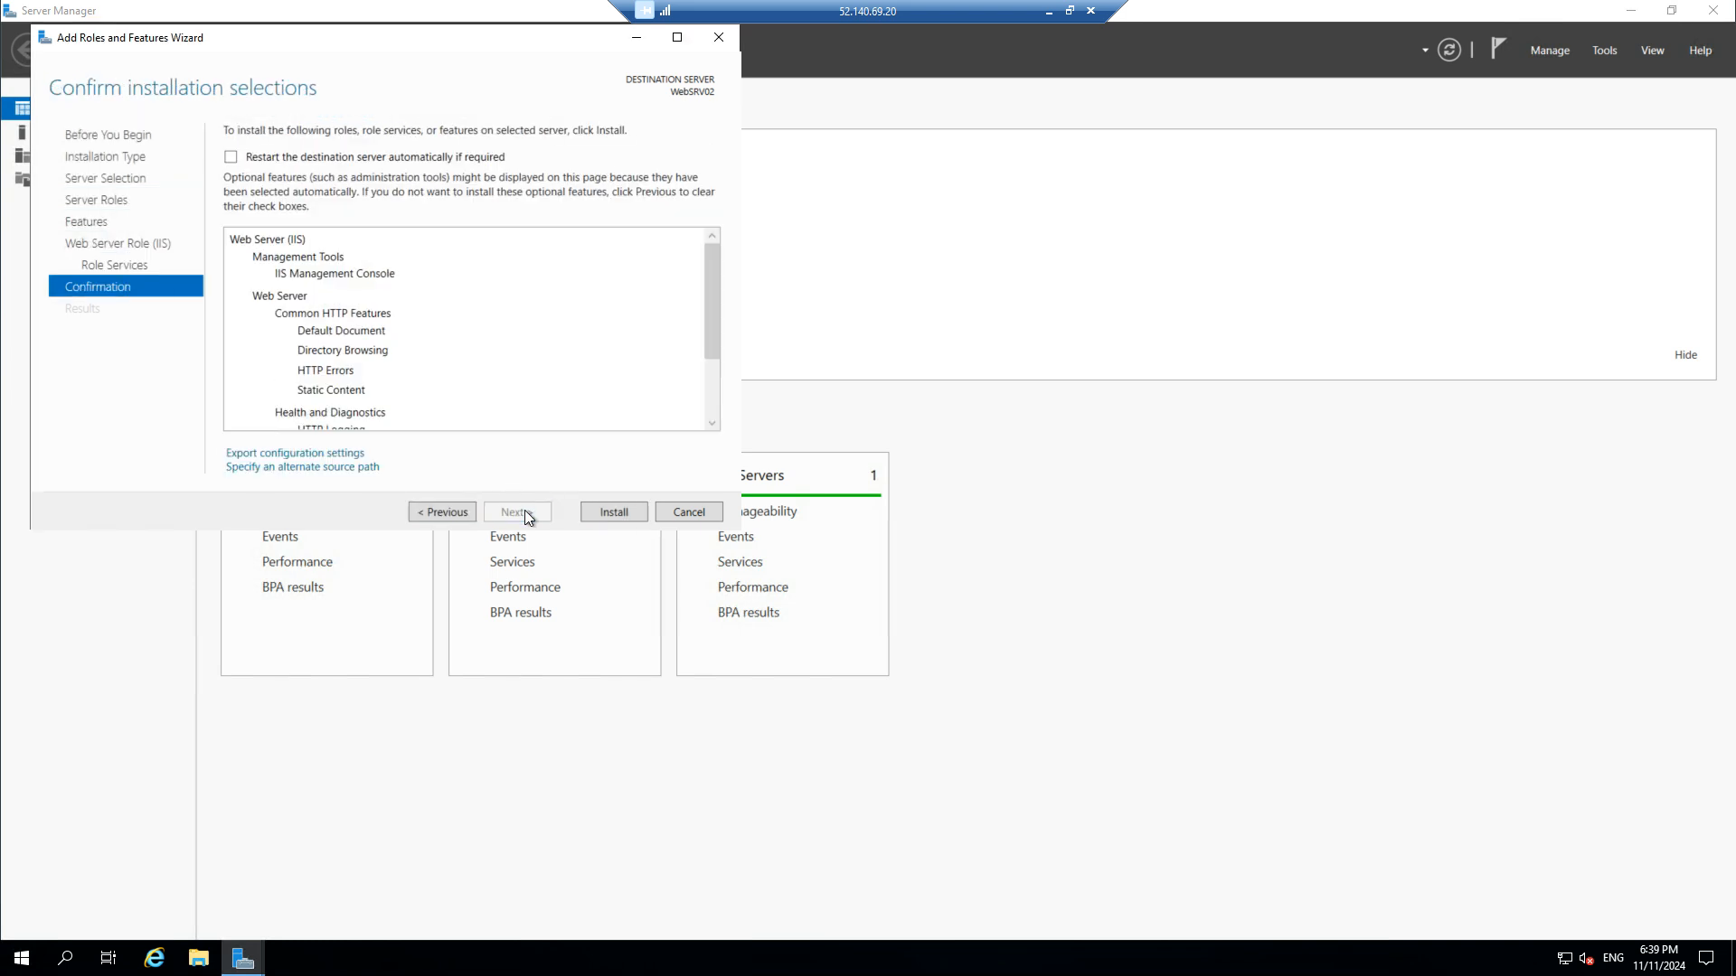
left_click(611, 512)
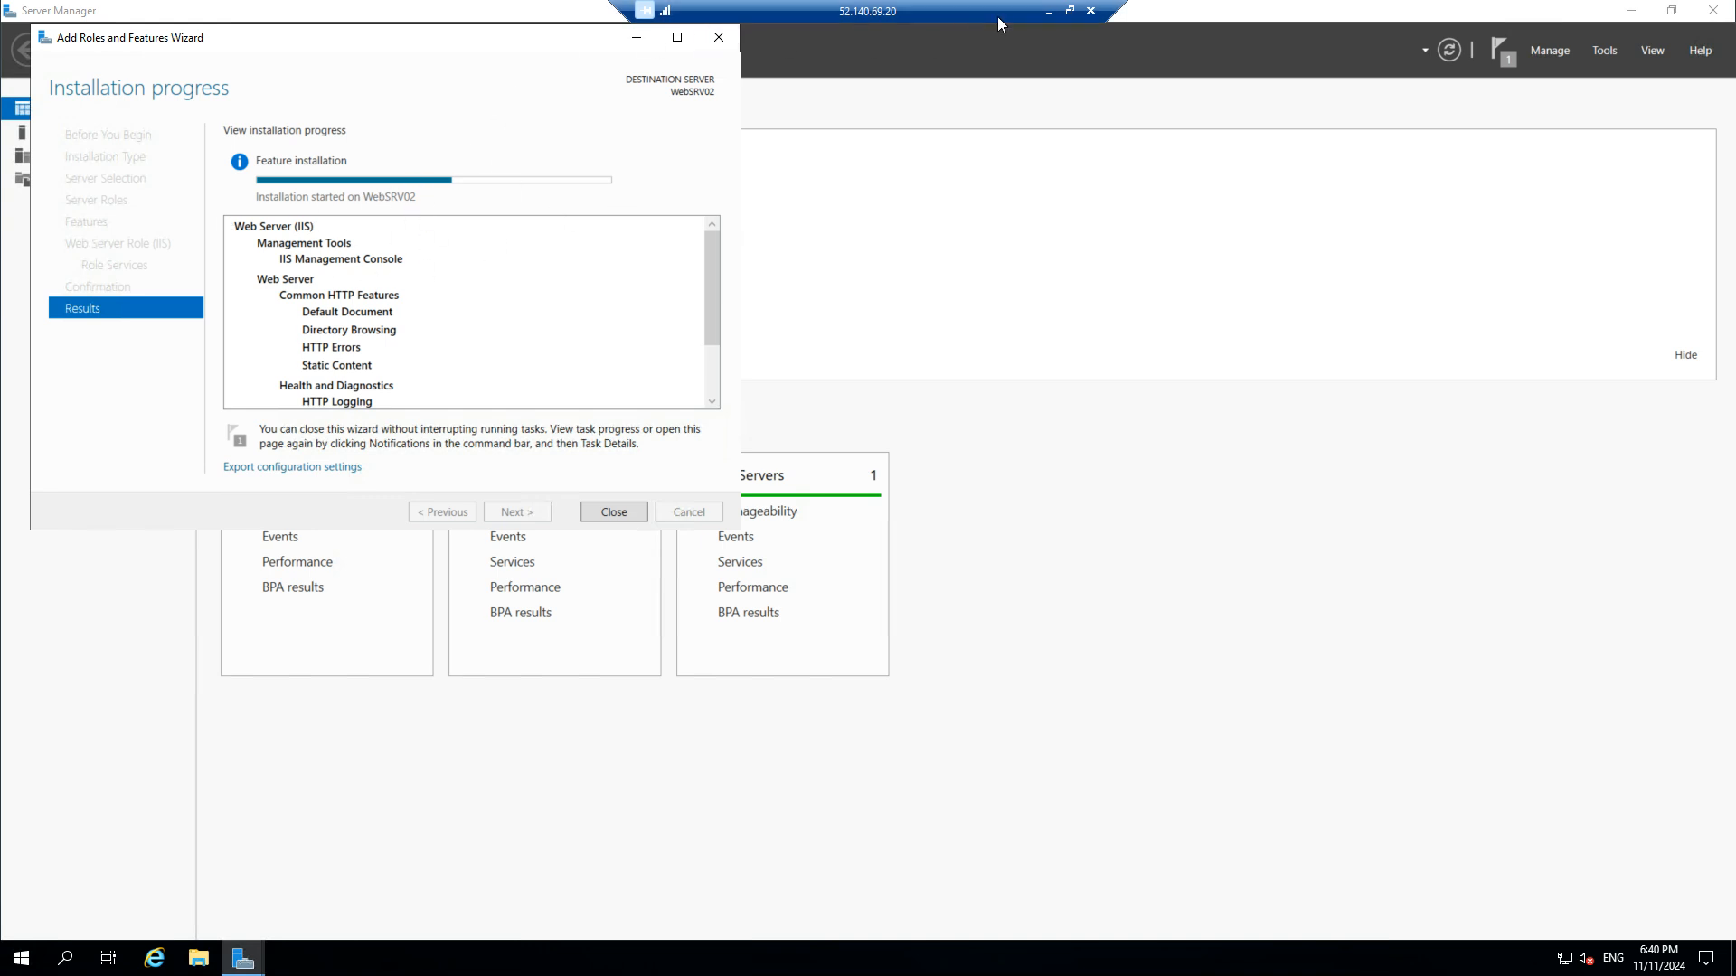
Minimize the WebSRV02 session and return from WebSRV01's network settings to the Azure virtual machines list.
left_click(1046, 13)
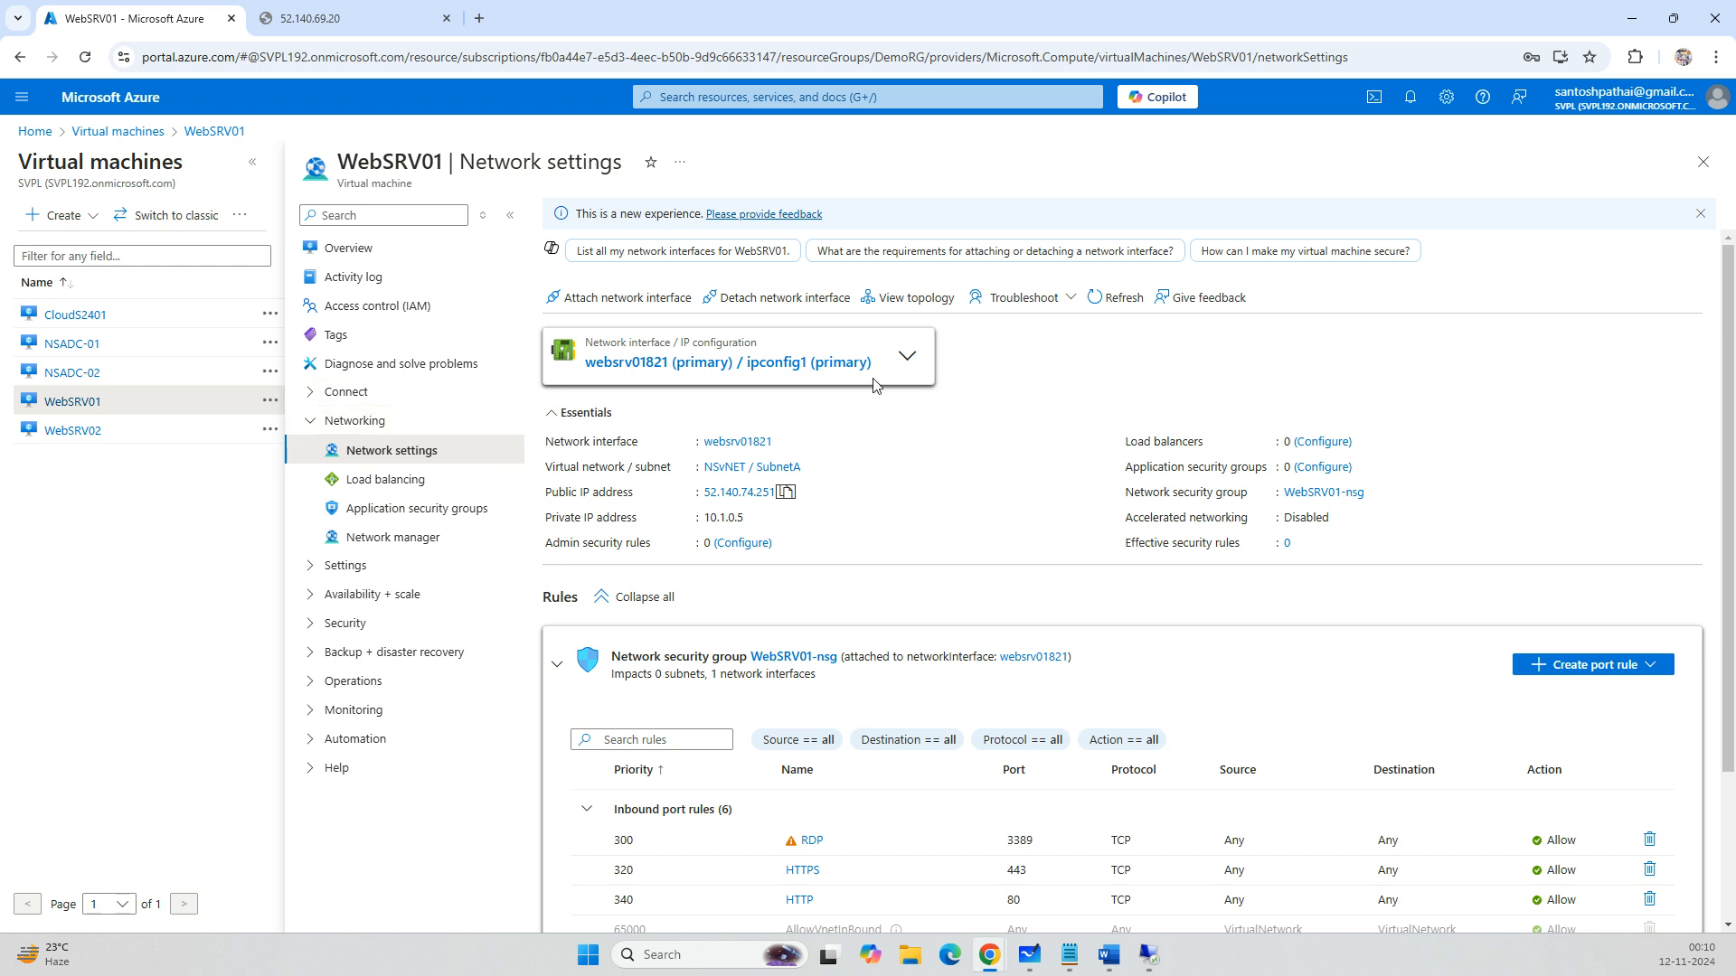
left_click(1703, 162)
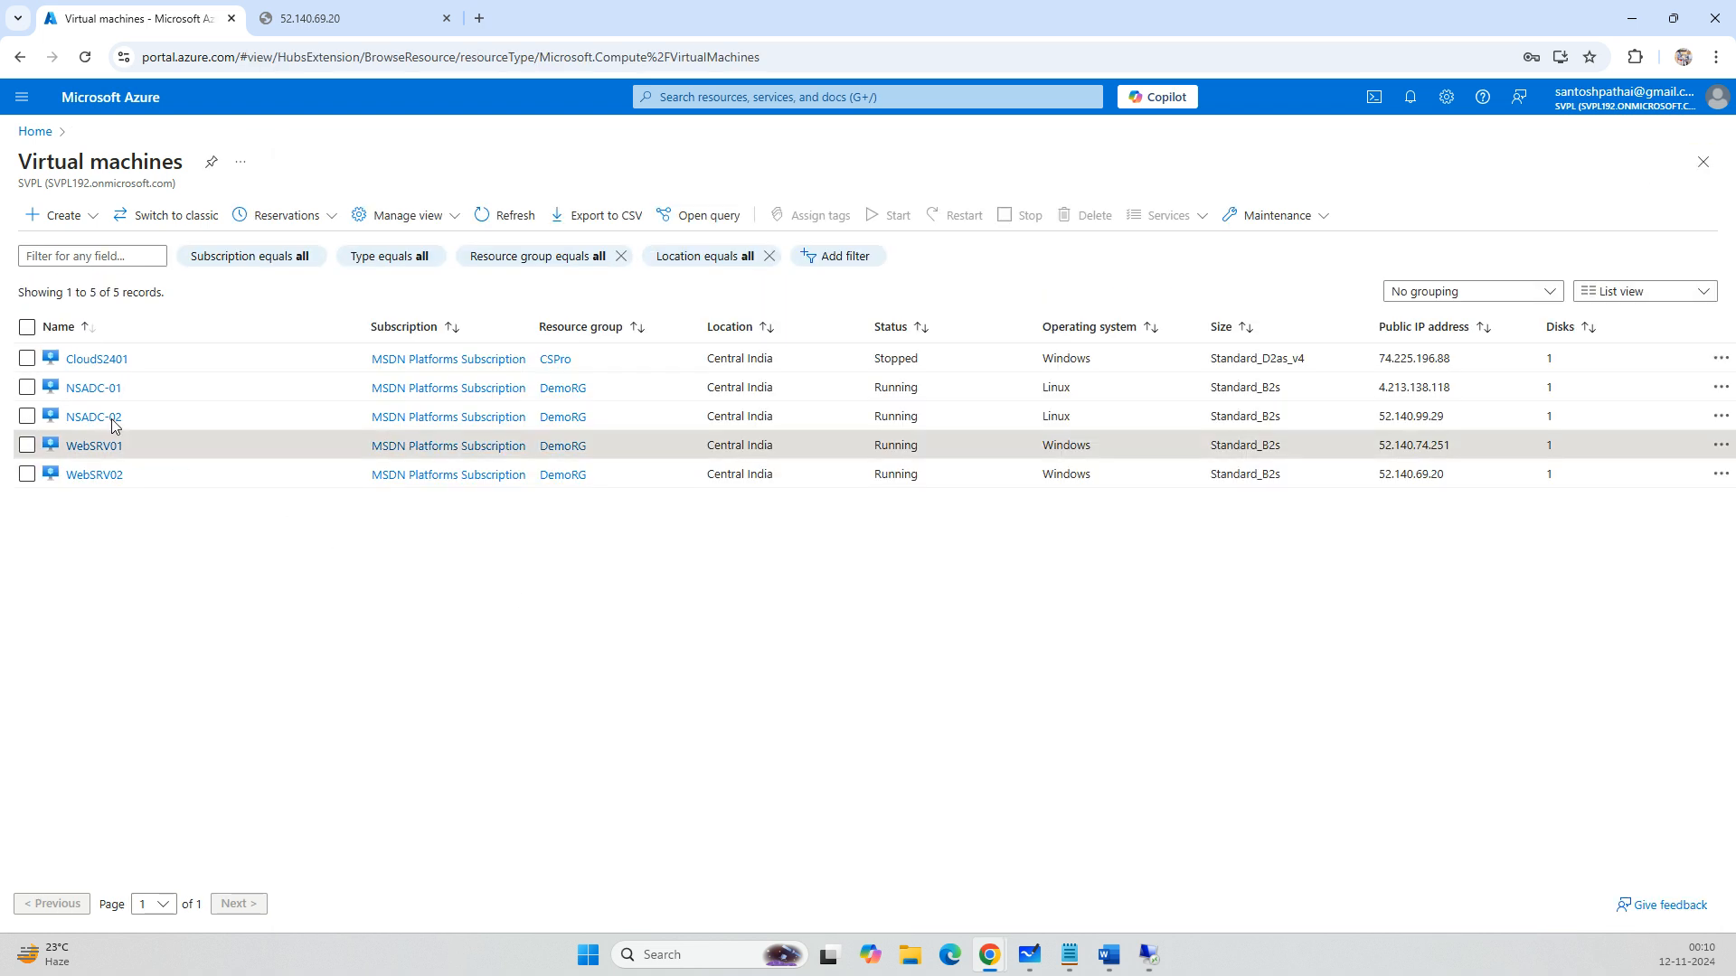
left_click(94, 389)
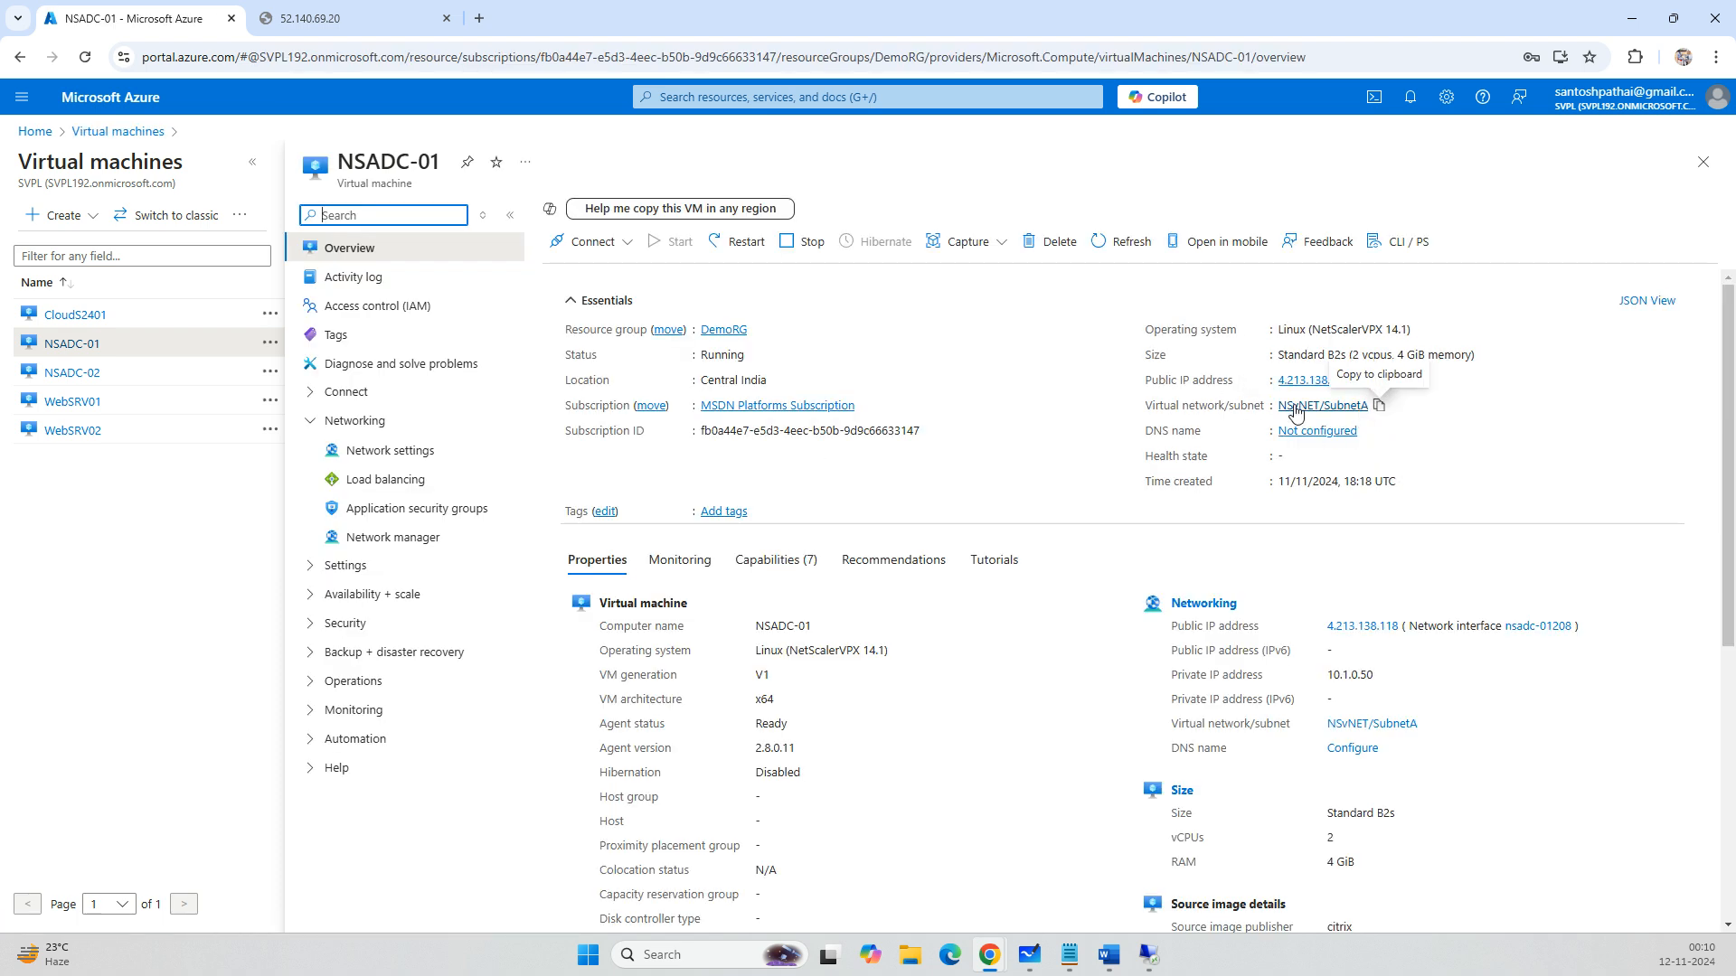
left_click(1360, 380)
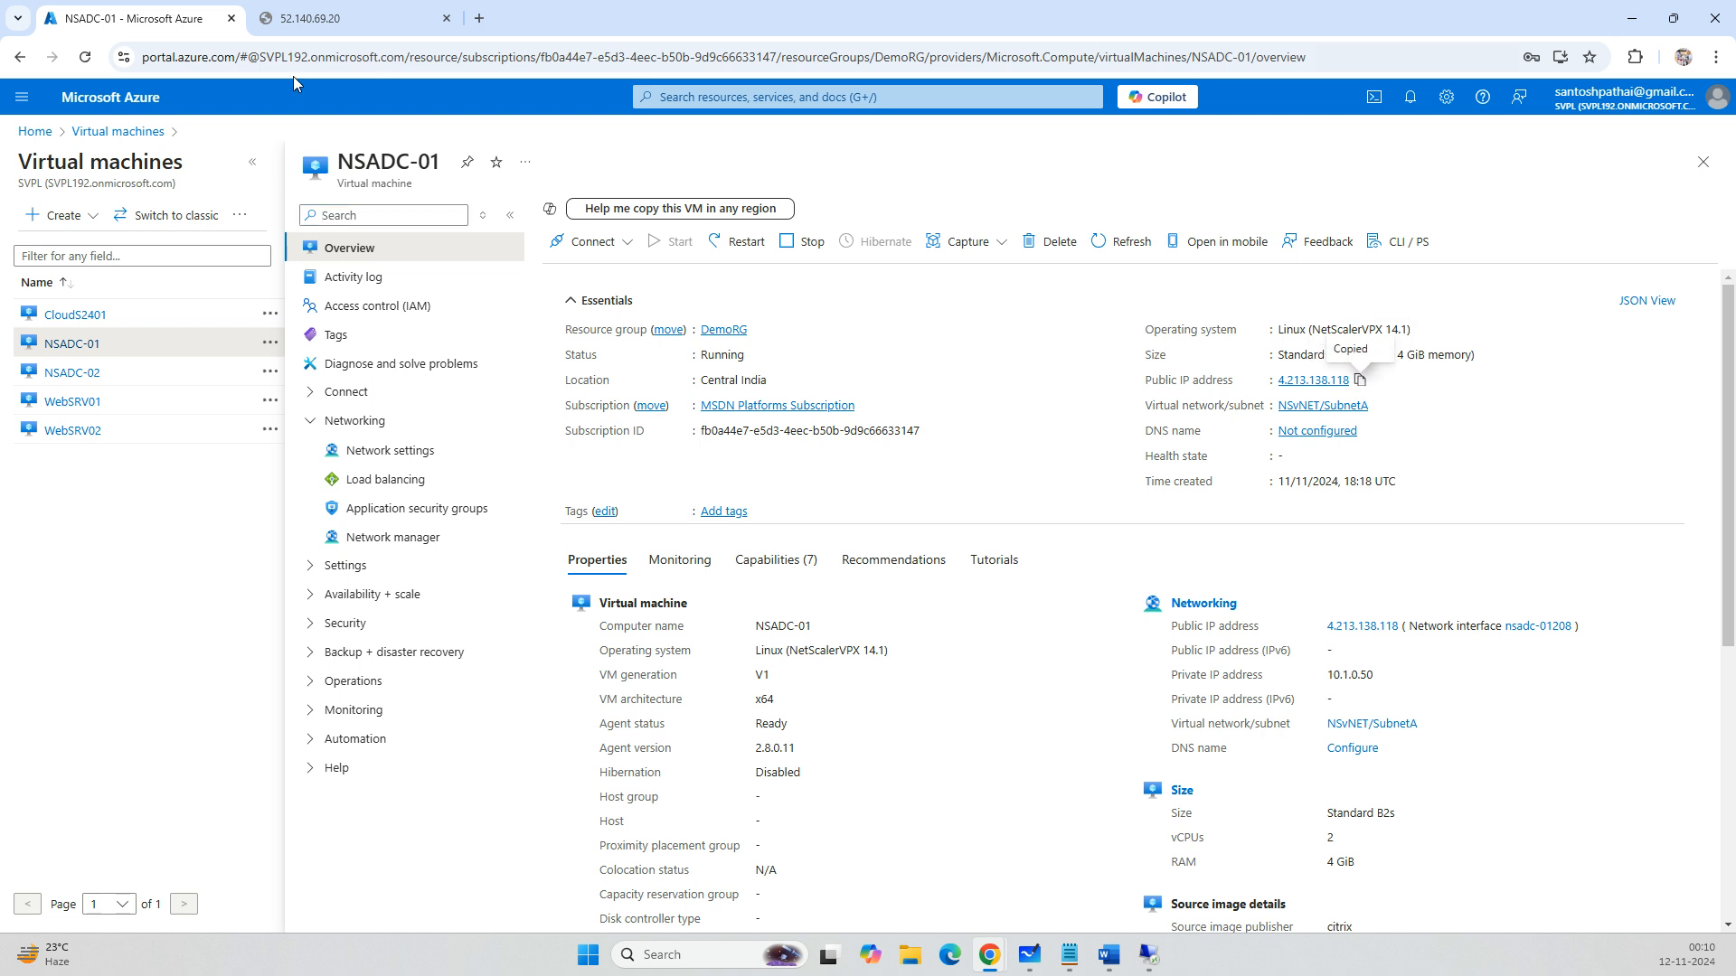
left_click(480, 18)
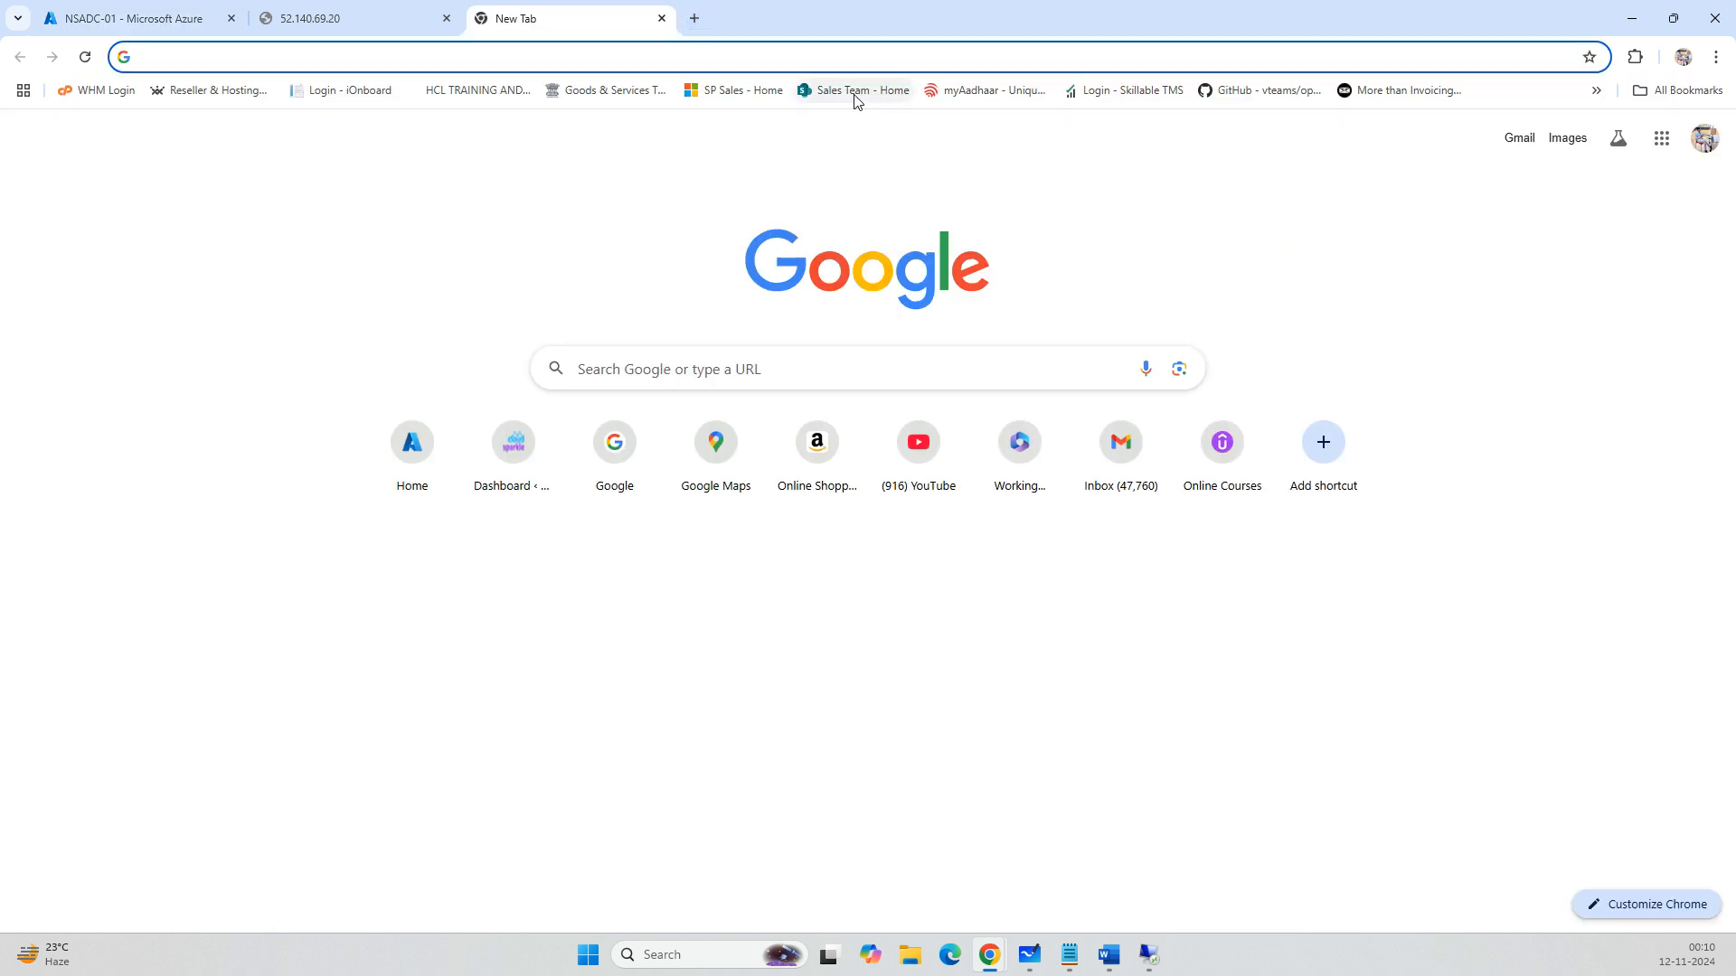
type("htp")
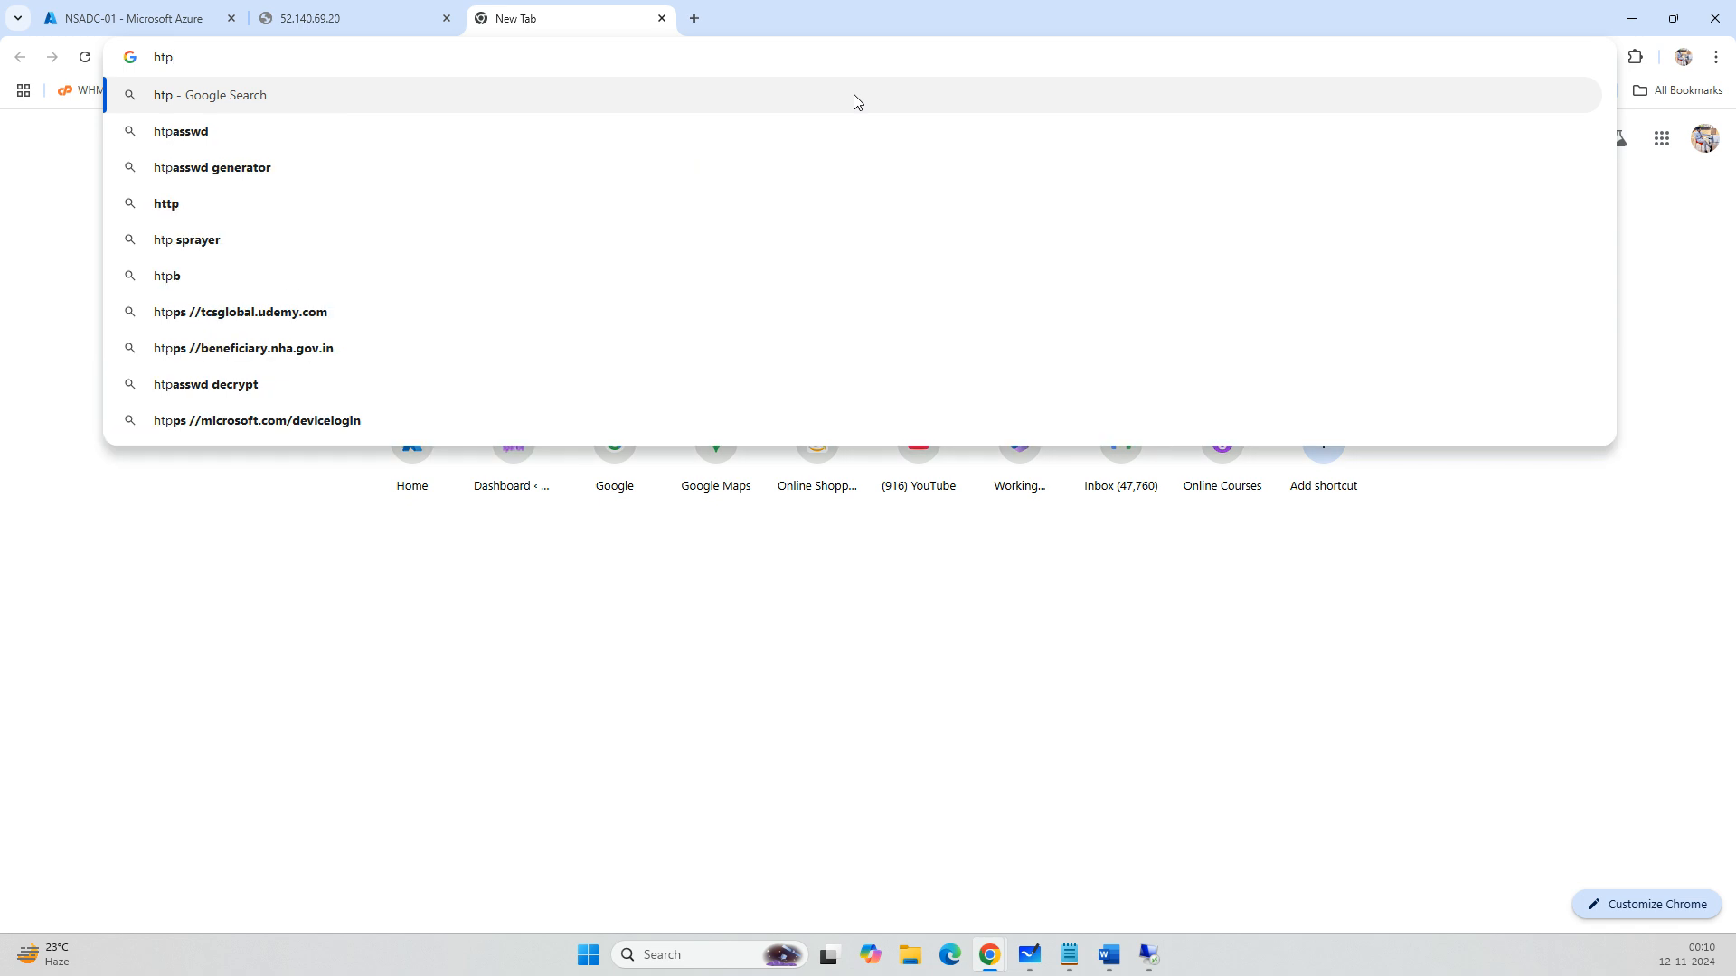
key("BackSpace")
key("BackSpace")
type("ttp://4.213.138.118")
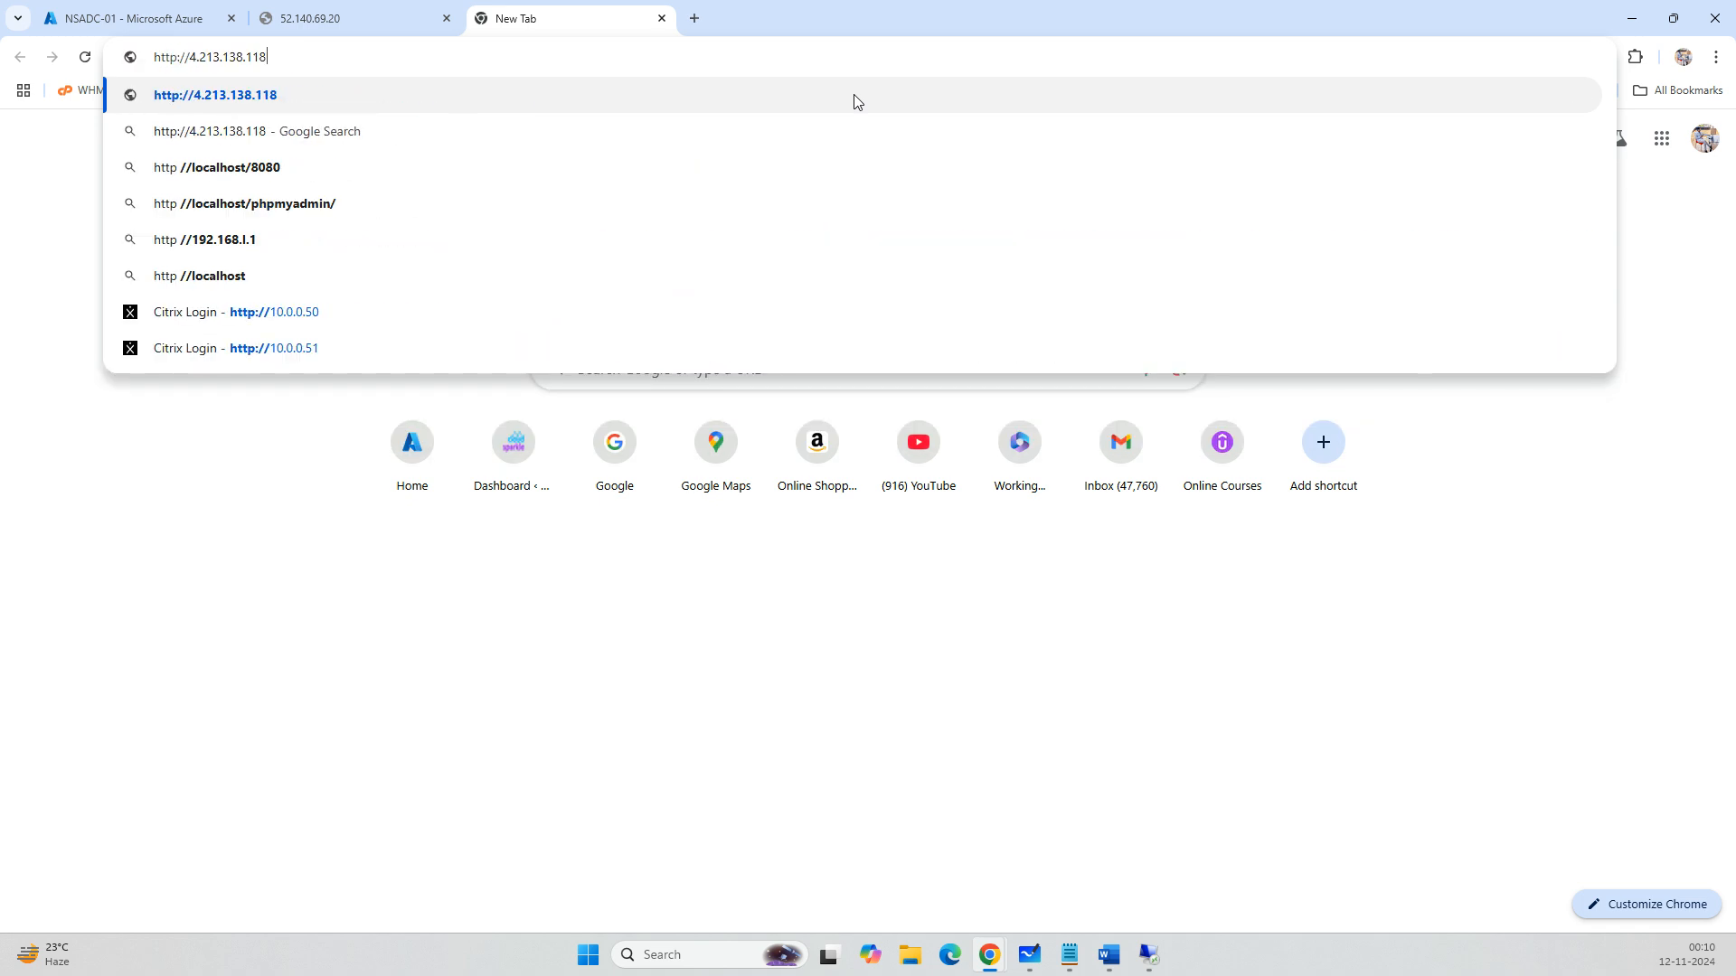
key("ctrl+v")
key("Return")
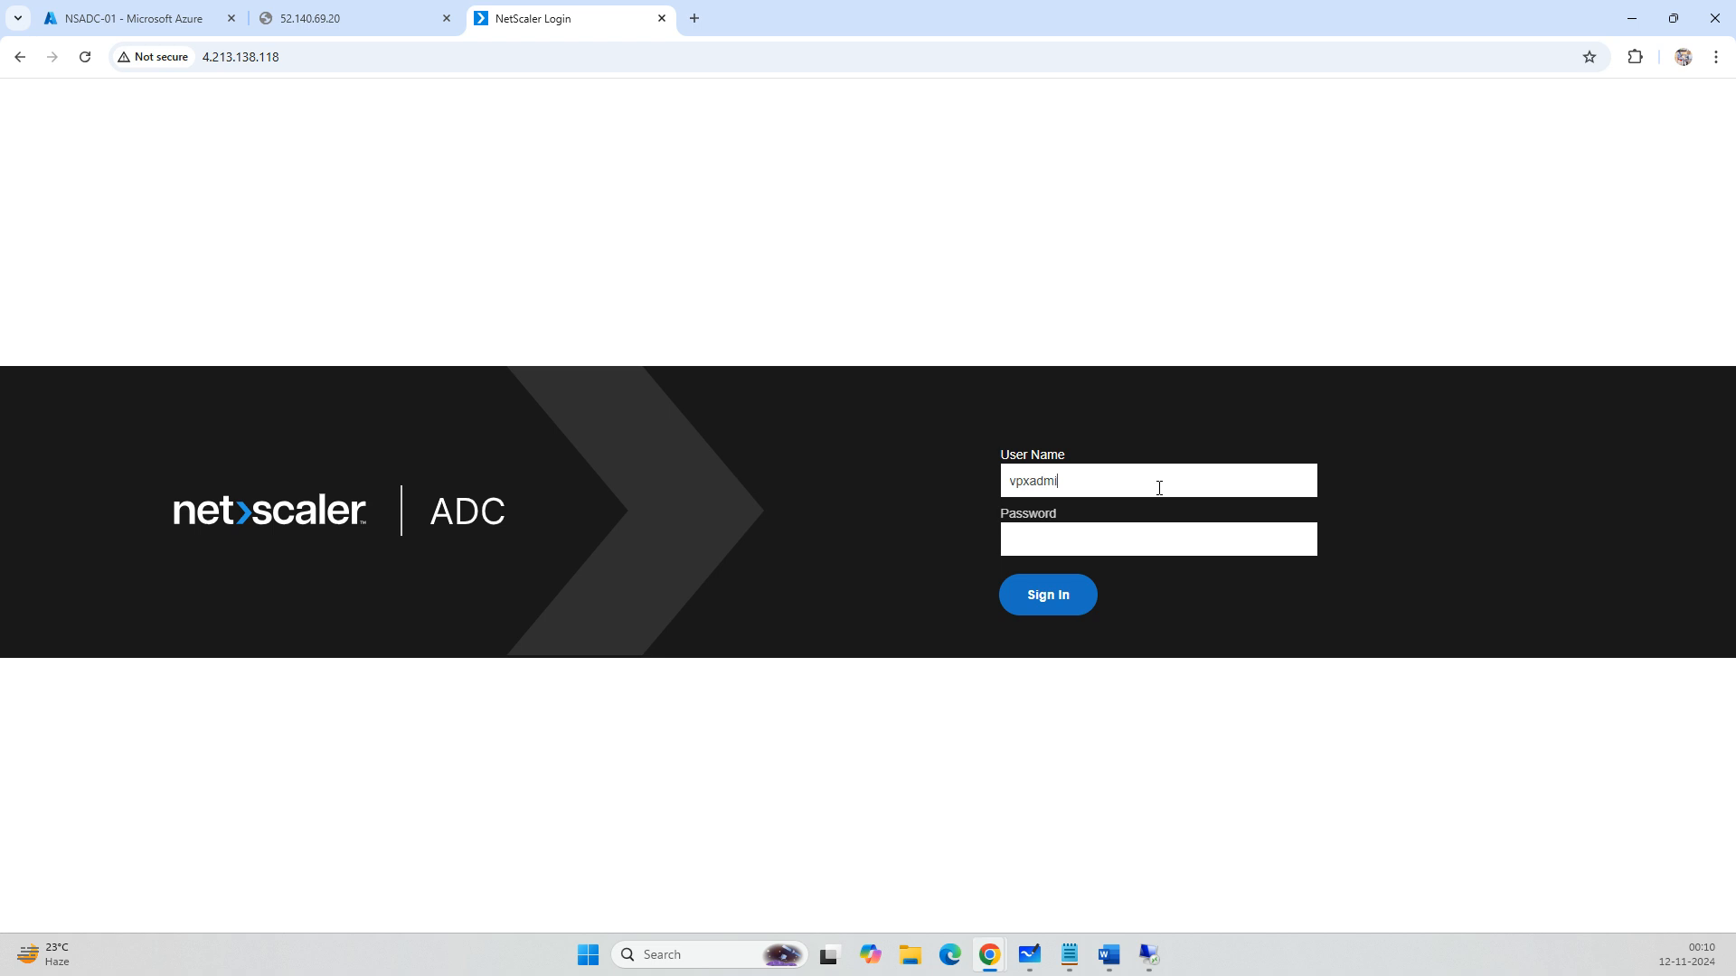
Sign in to the NetScaler ADC console as vpxadmin with the account password.
key("Tab")
type("••••")
key("Return")
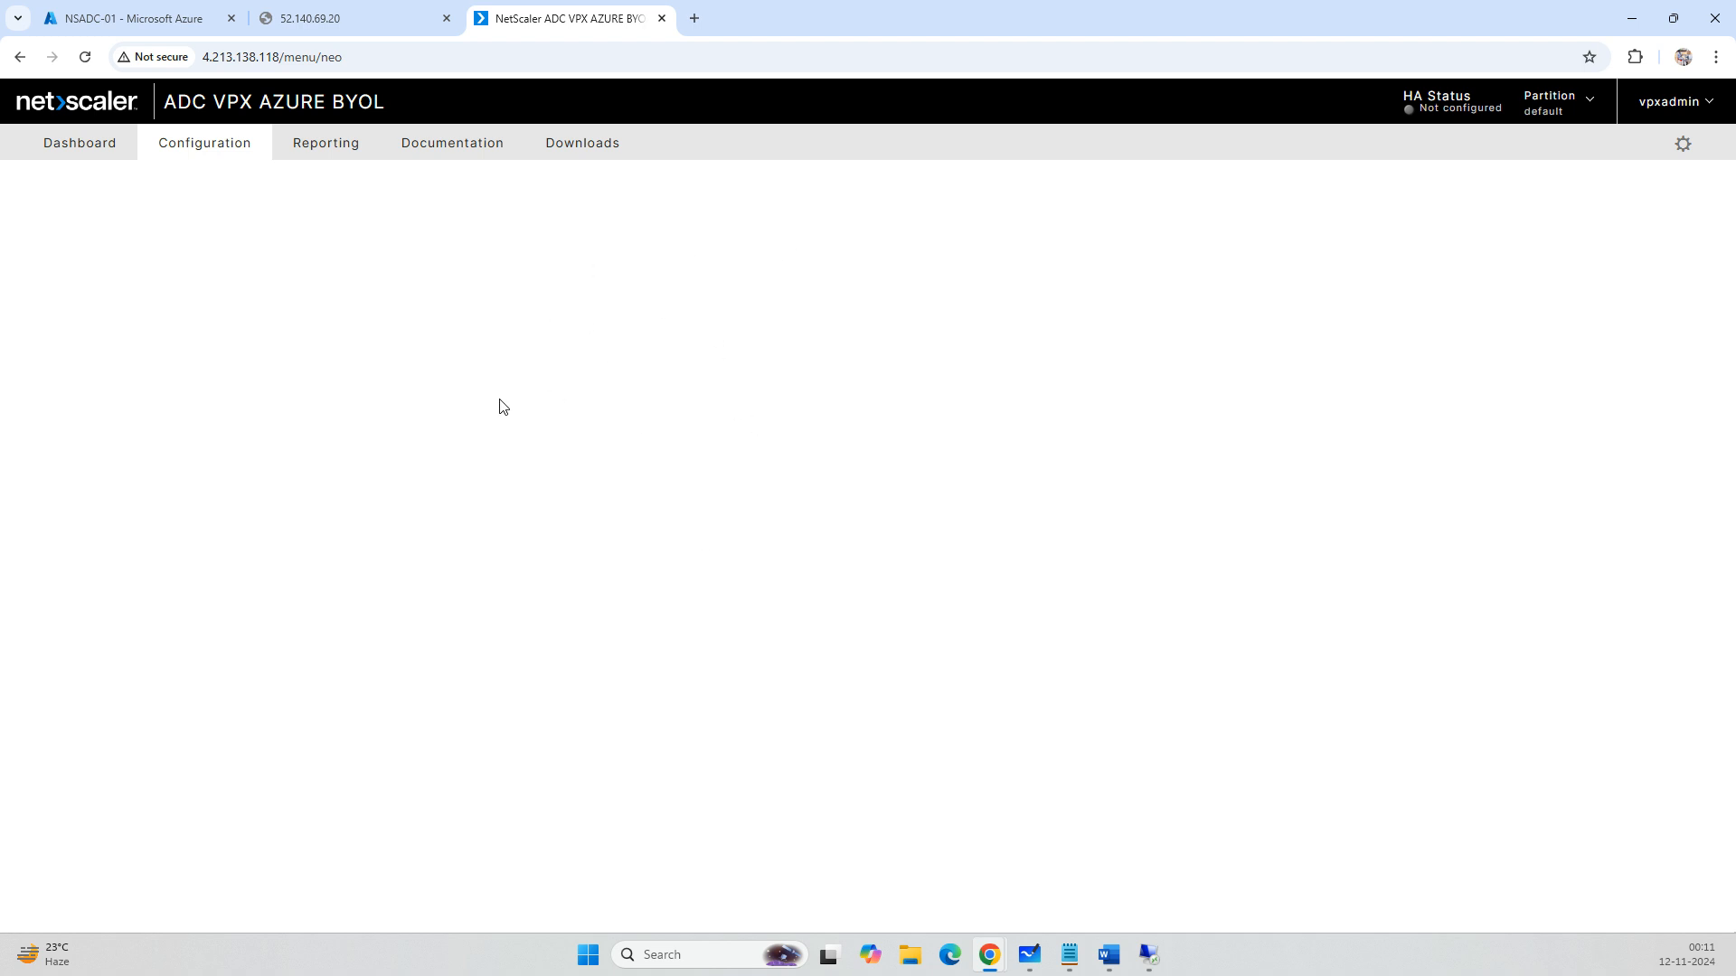
In the WebSRV02 session, close Server Manager and complete Microsoft Edge's first-run setup without signing in.
left_click(1148, 954)
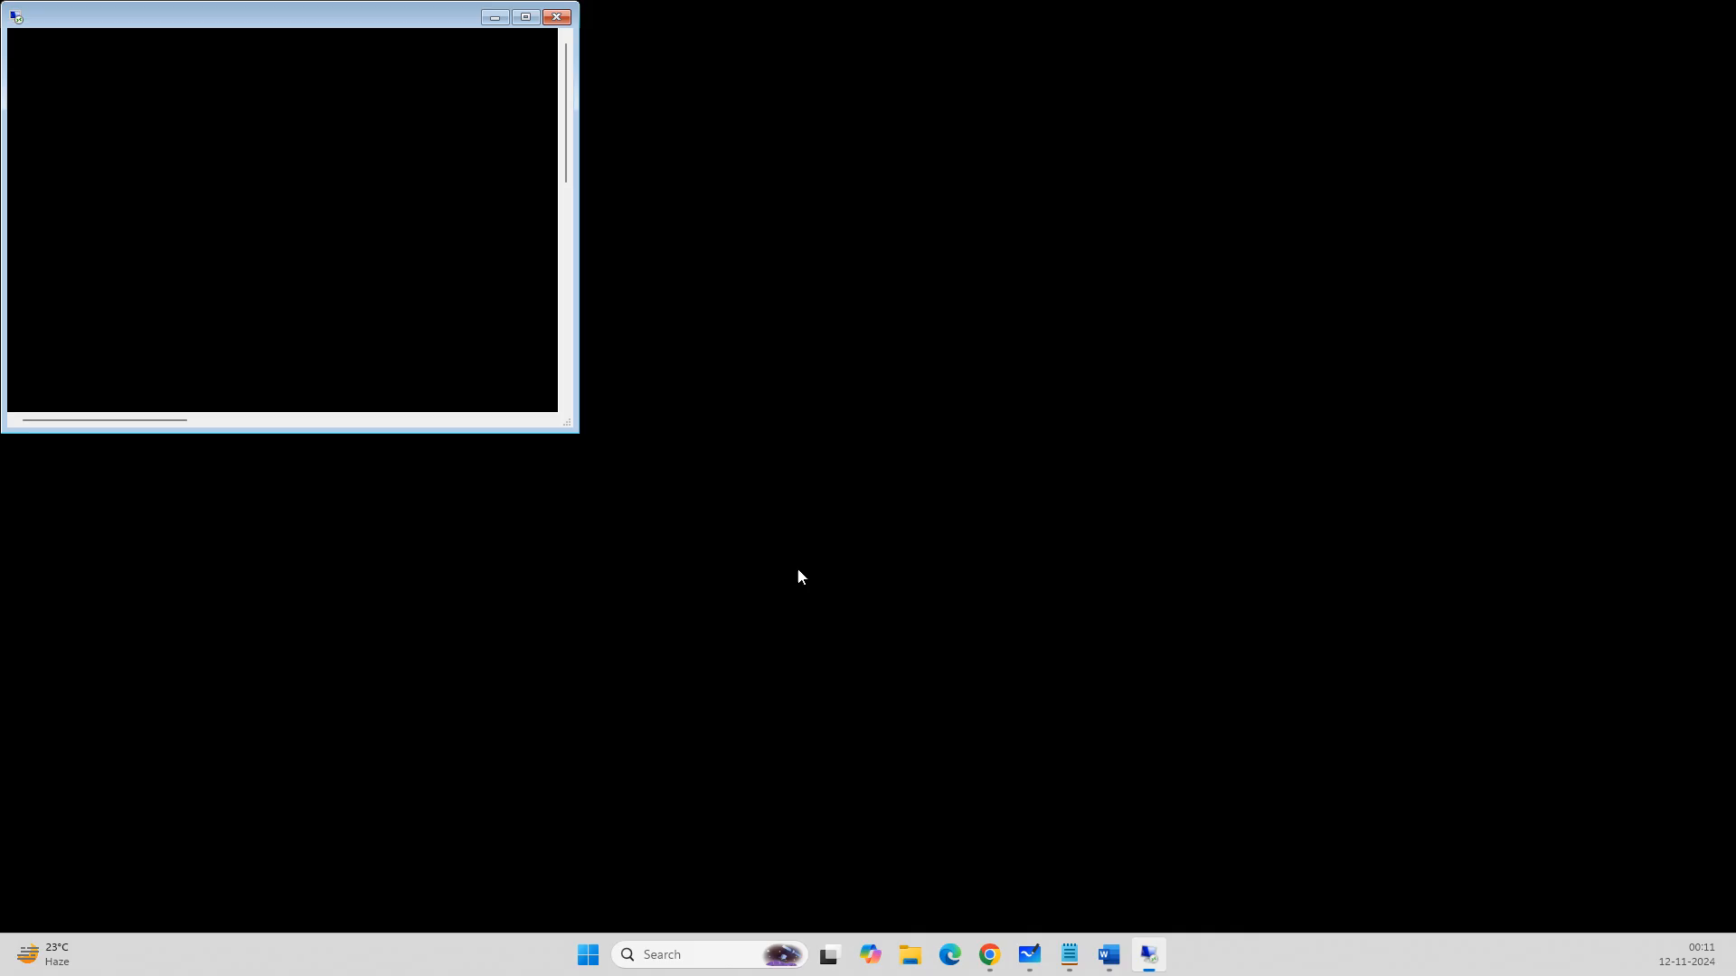
left_click(613, 511)
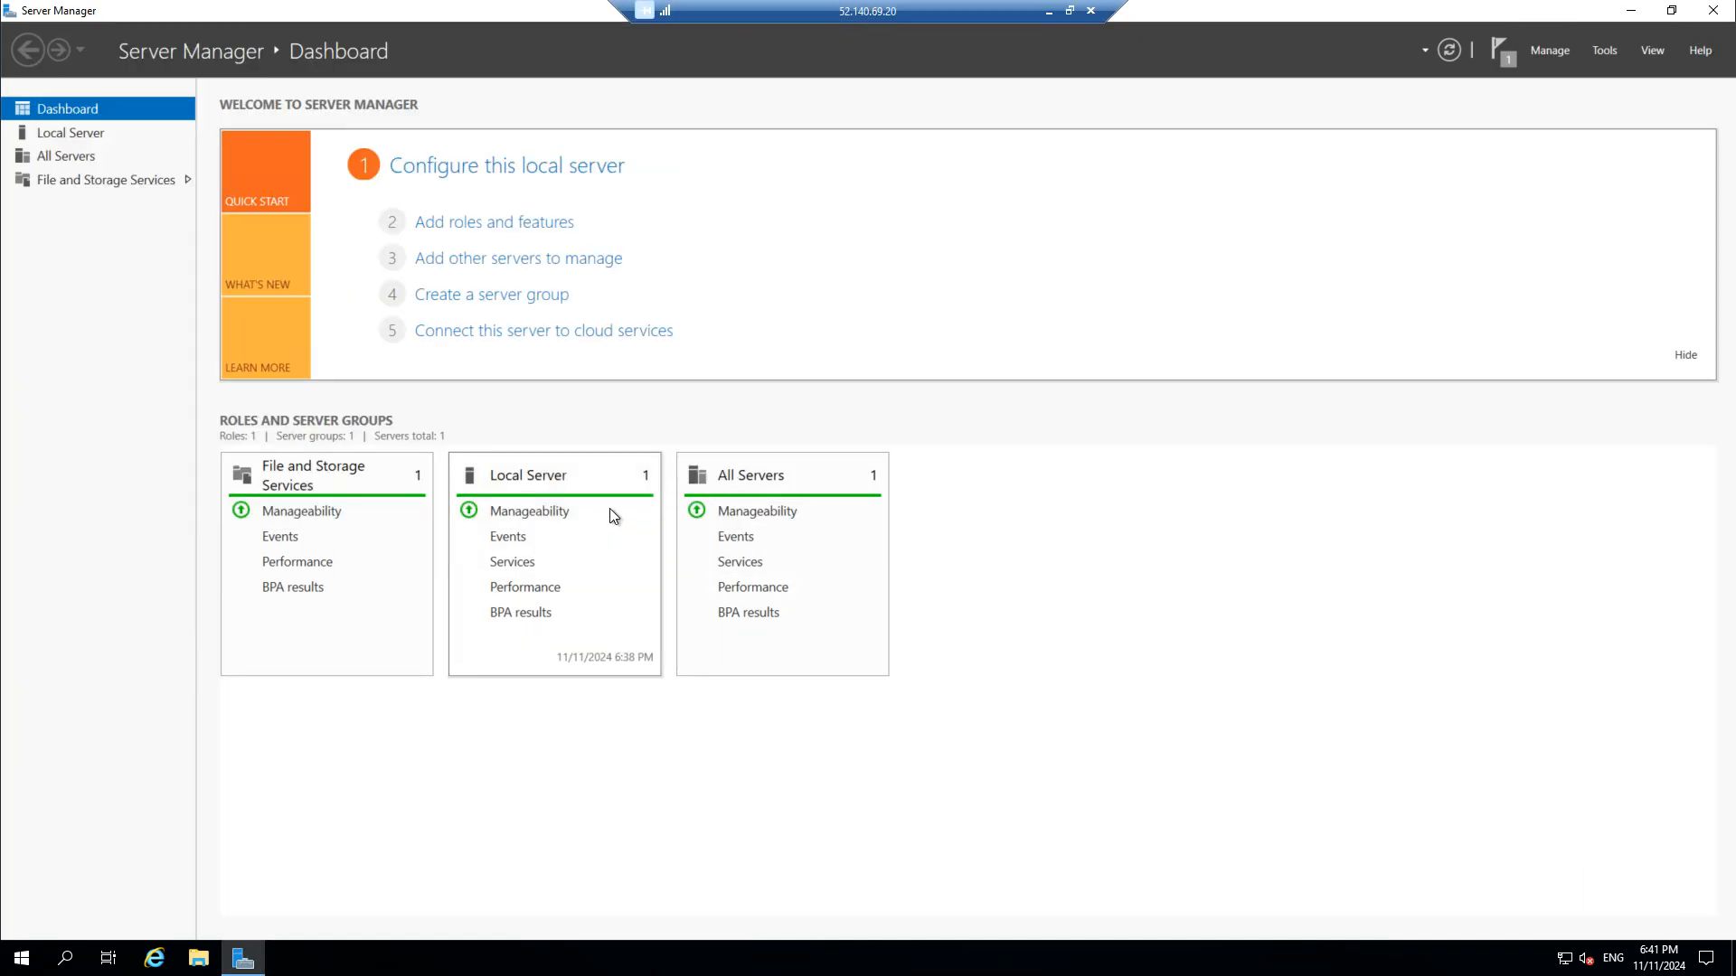
left_click(1712, 10)
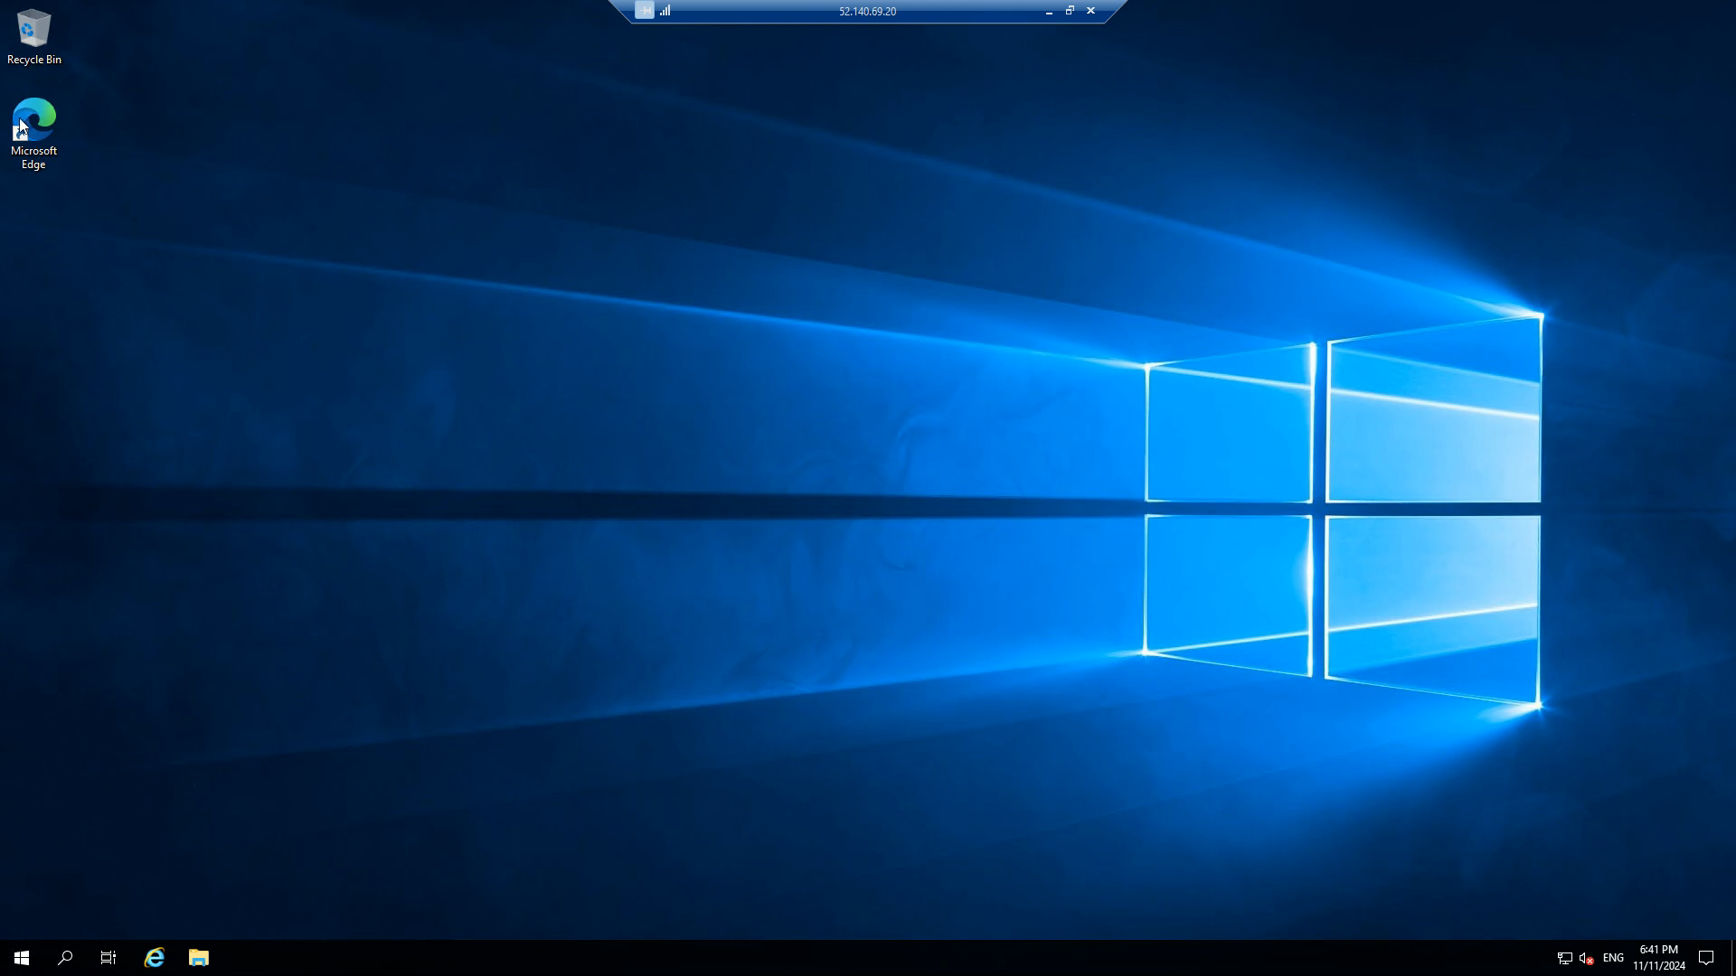
double_click(43, 119)
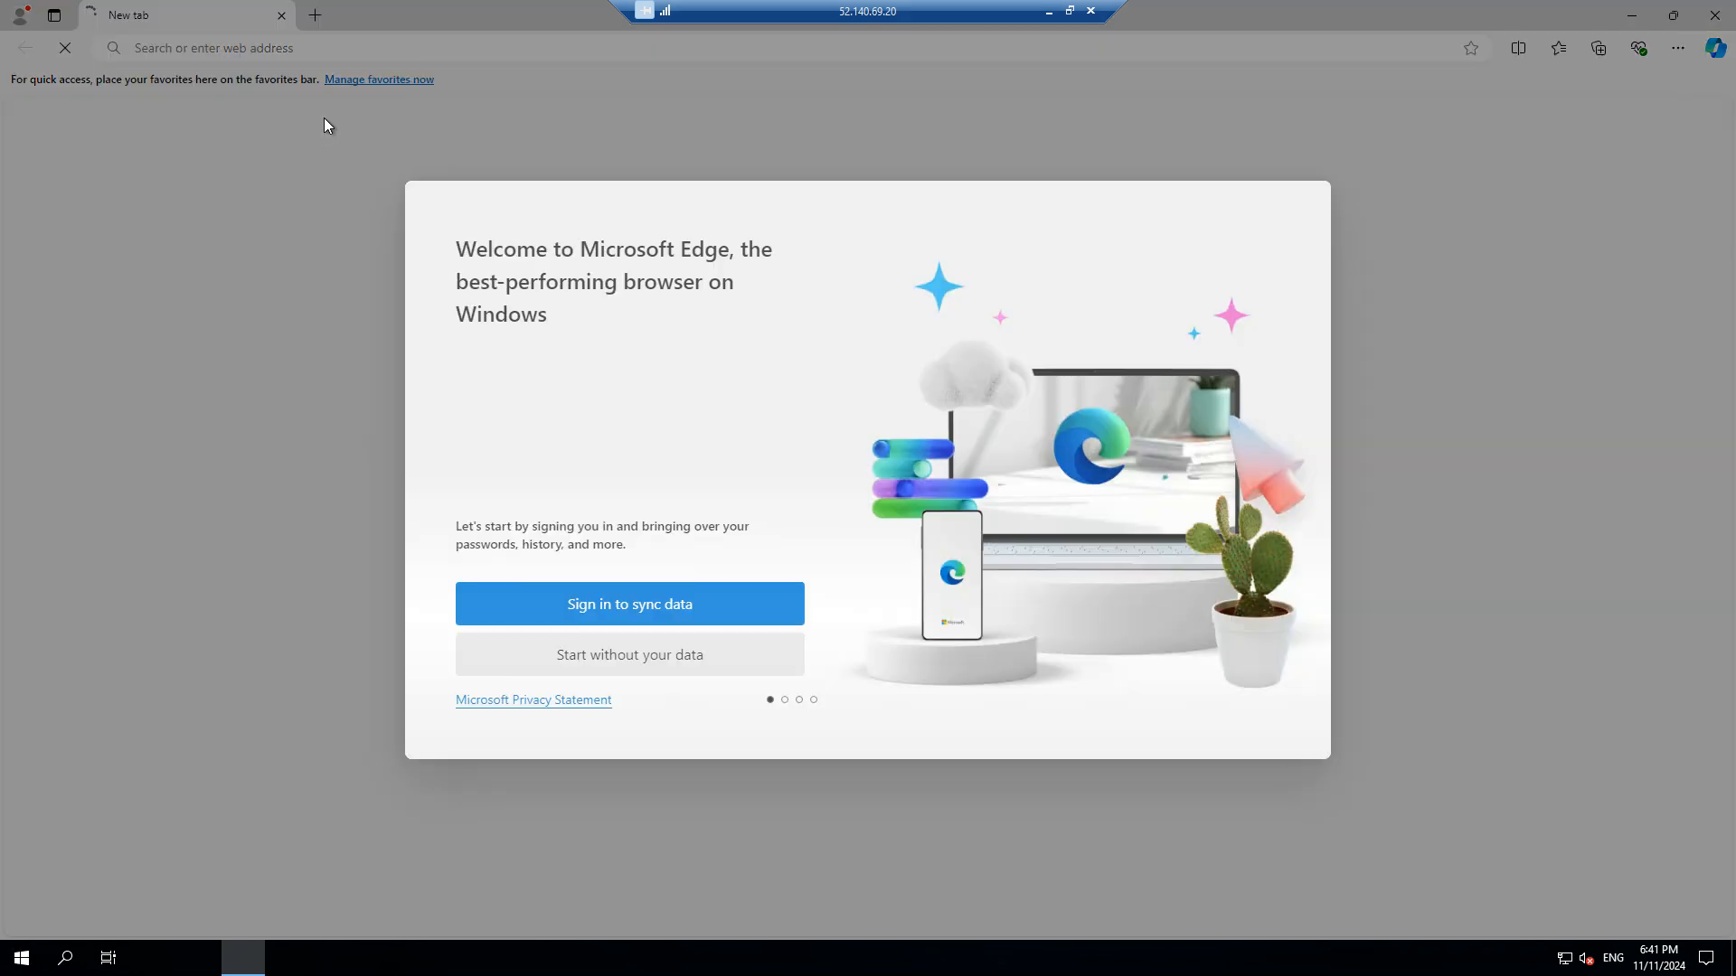
left_click(626, 653)
left_click(598, 654)
left_click(601, 673)
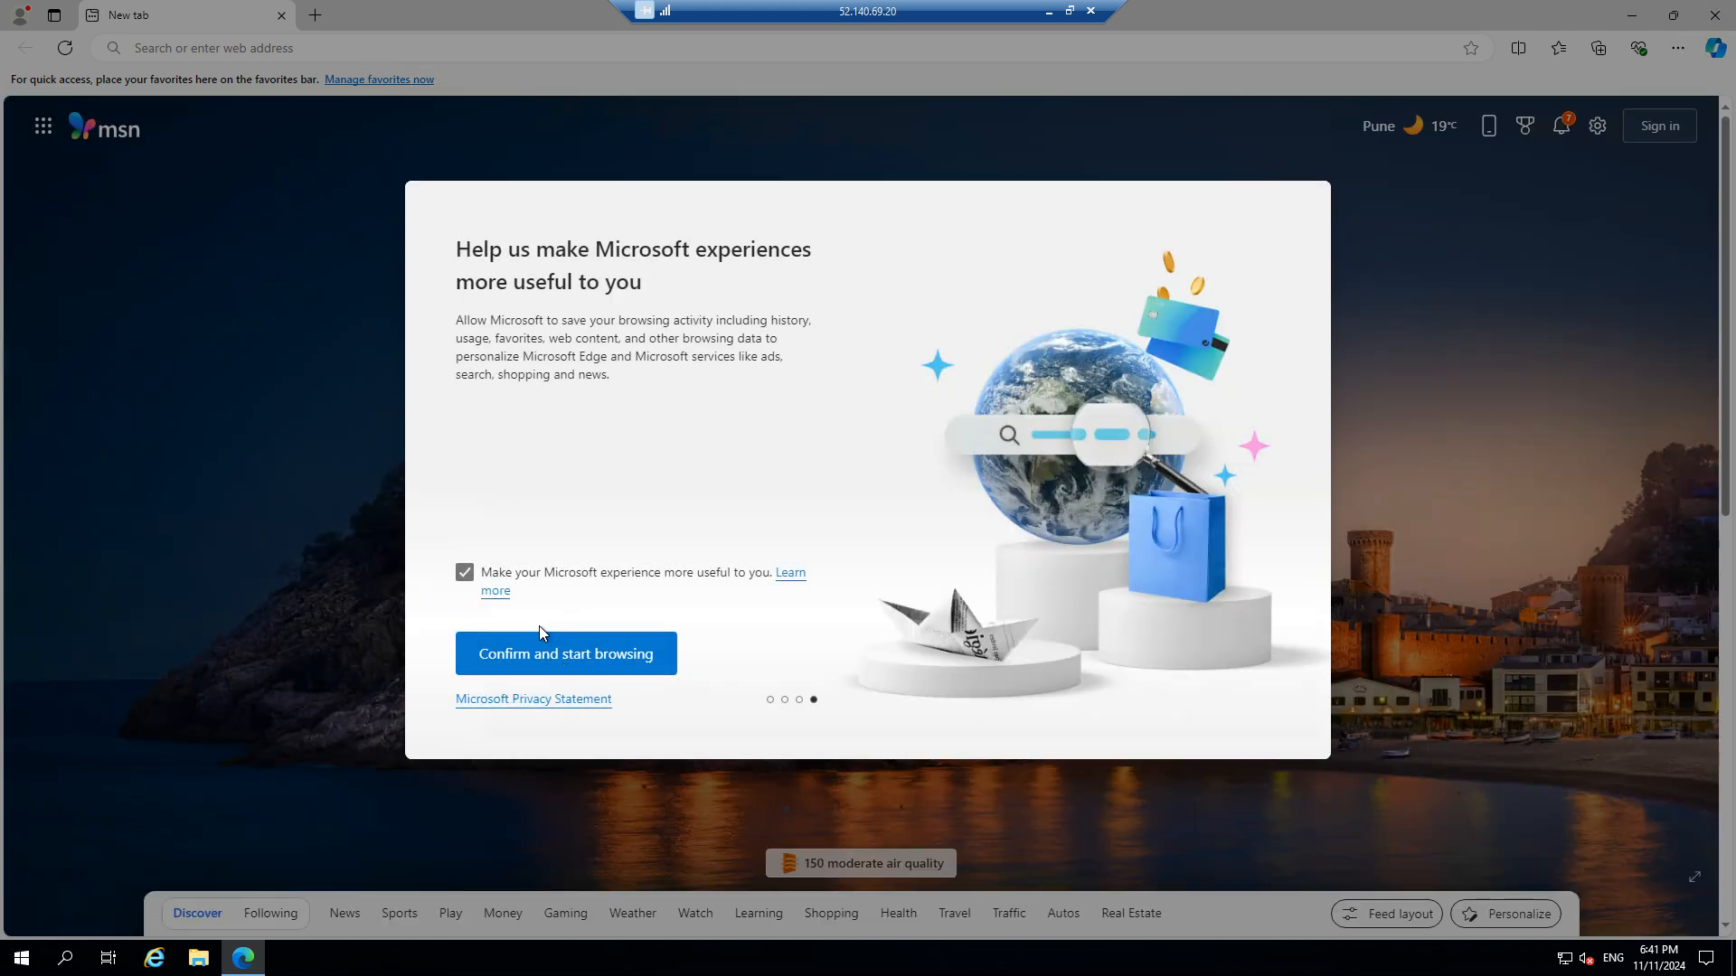
left_click(540, 638)
Browse to localhost on WebSRV02 to check the default IIS website.
left_click(322, 48)
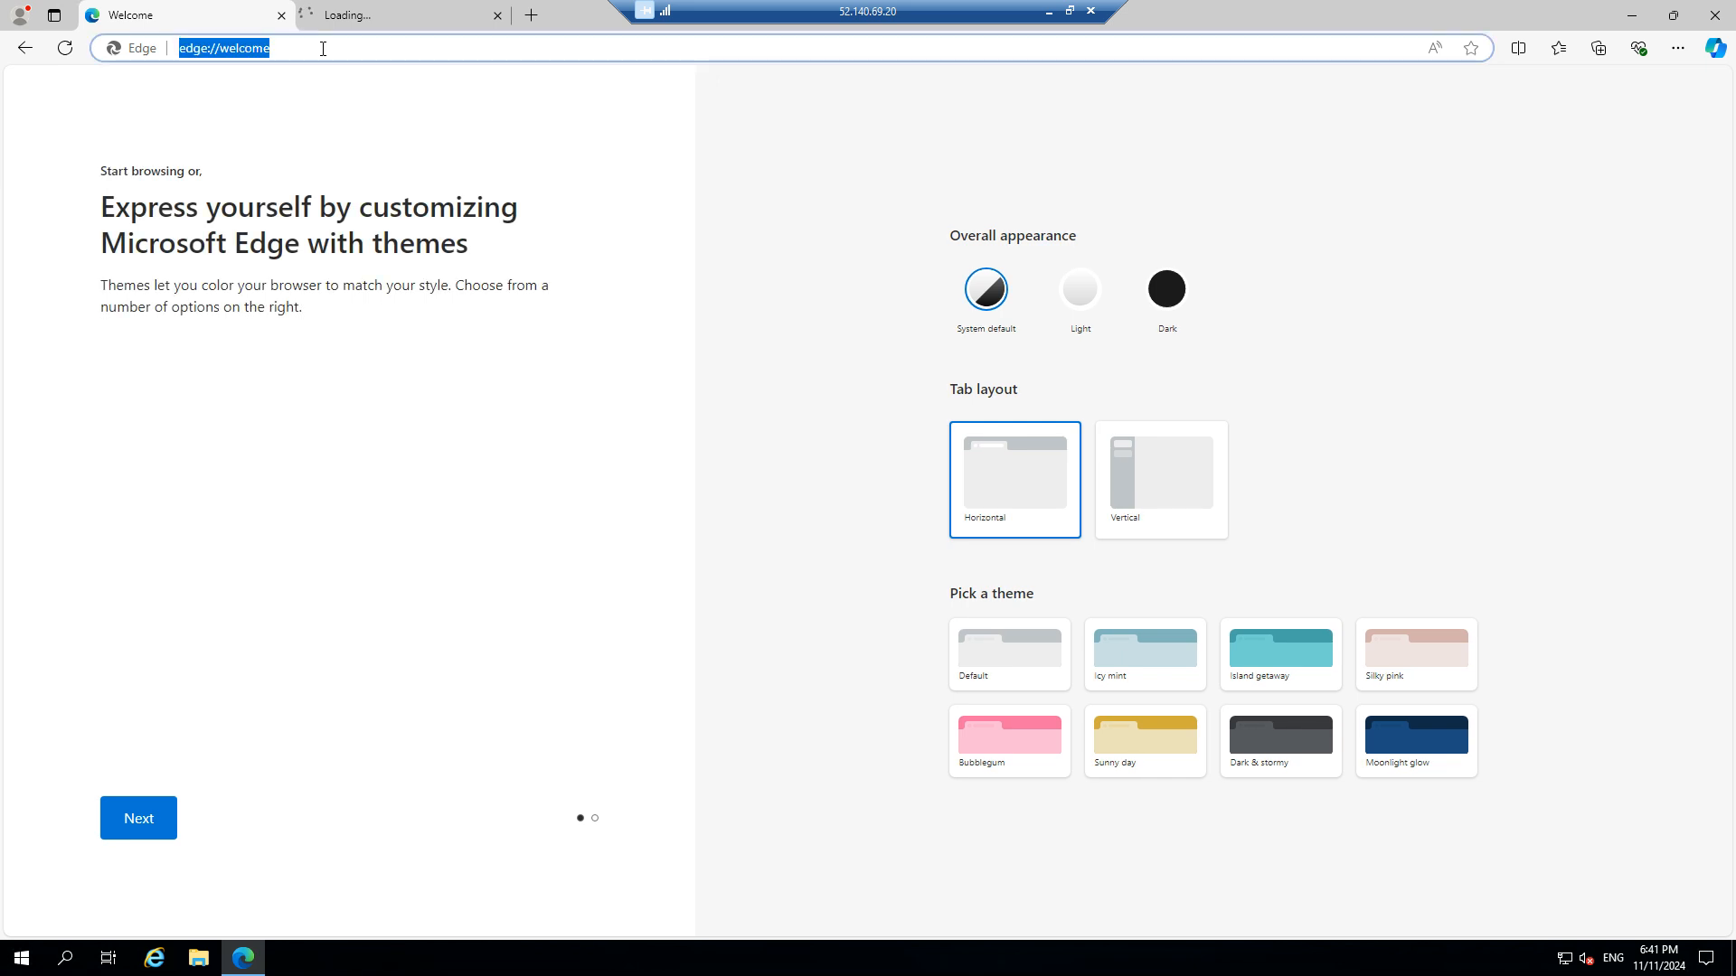
type("loah")
key("BackSpace")
key("BackSpace")
key("BackSpace")
type("ocalhost")
key("Return")
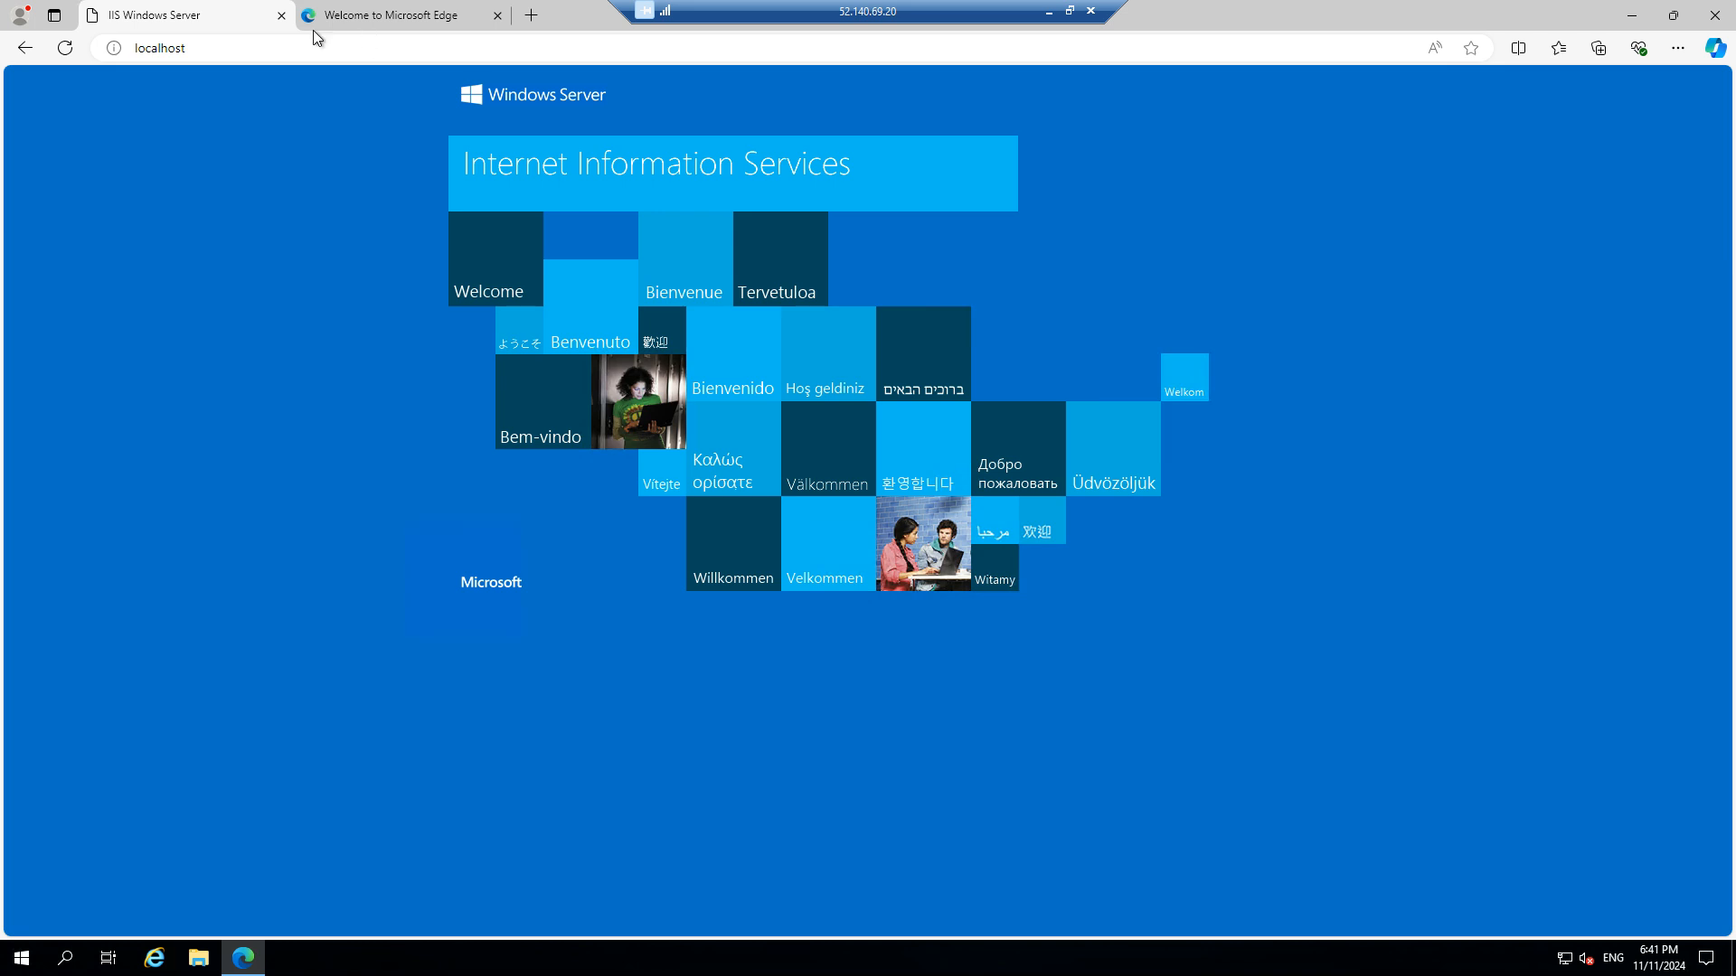
Close Microsoft Edge on WebSRV02 and disconnect the Remote Desktop session to 52.140.69.20.
left_click(282, 17)
left_click(282, 17)
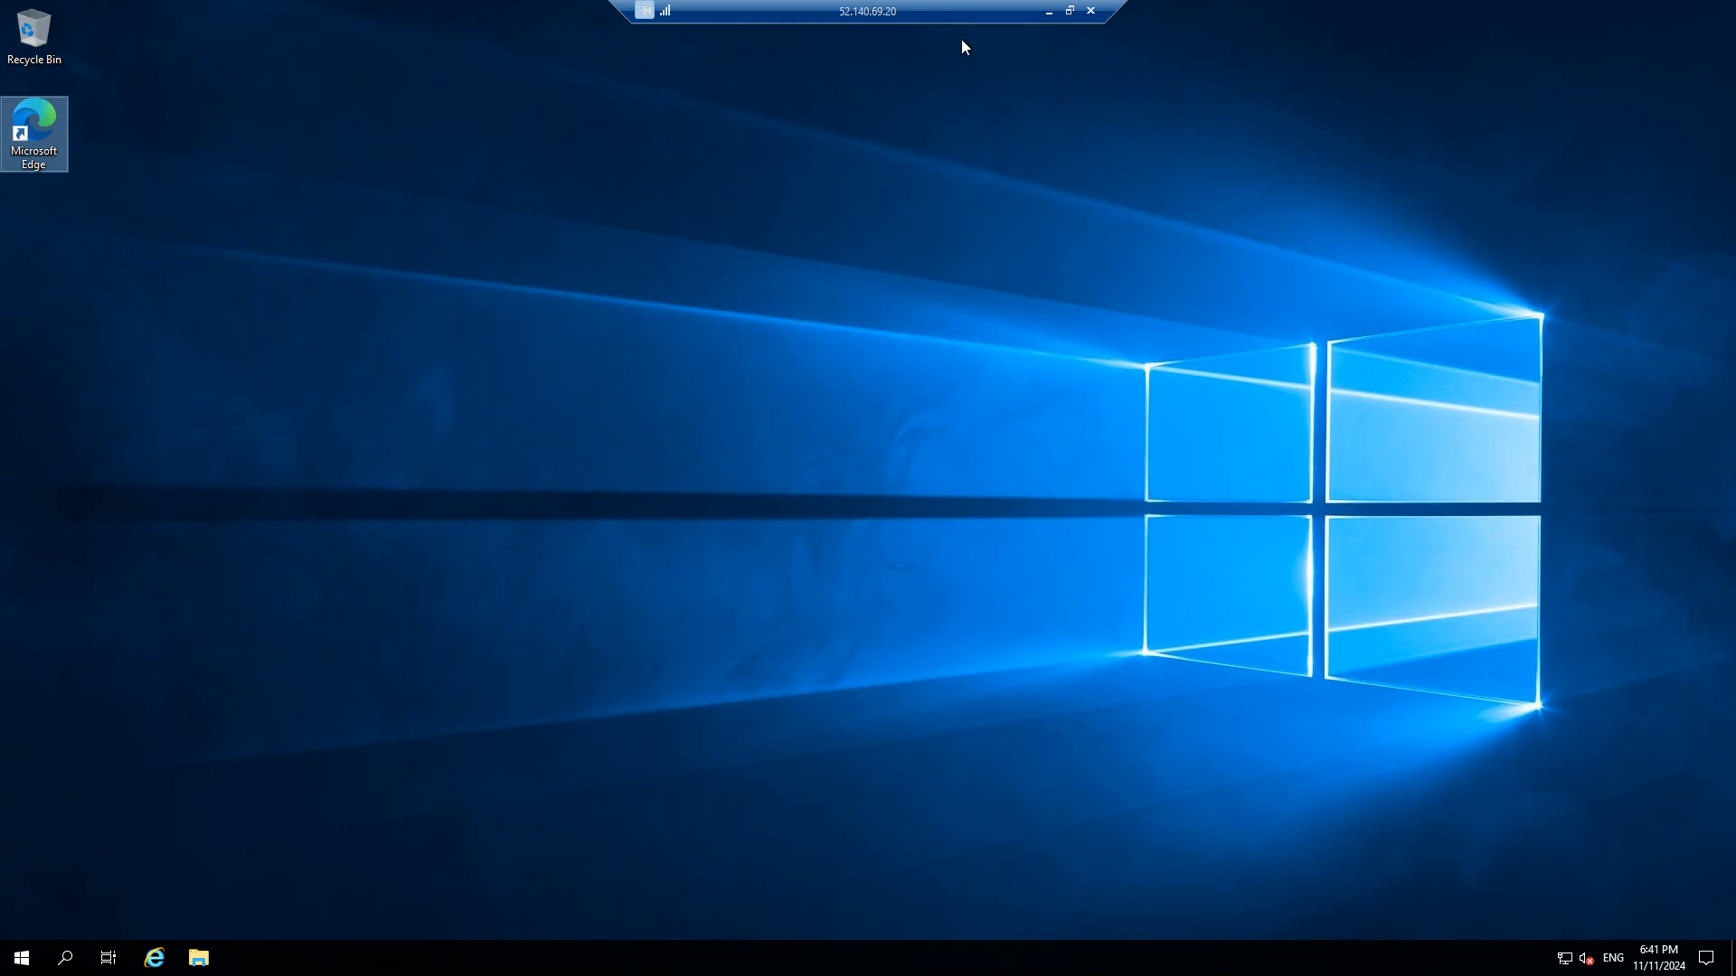
left_click(1090, 11)
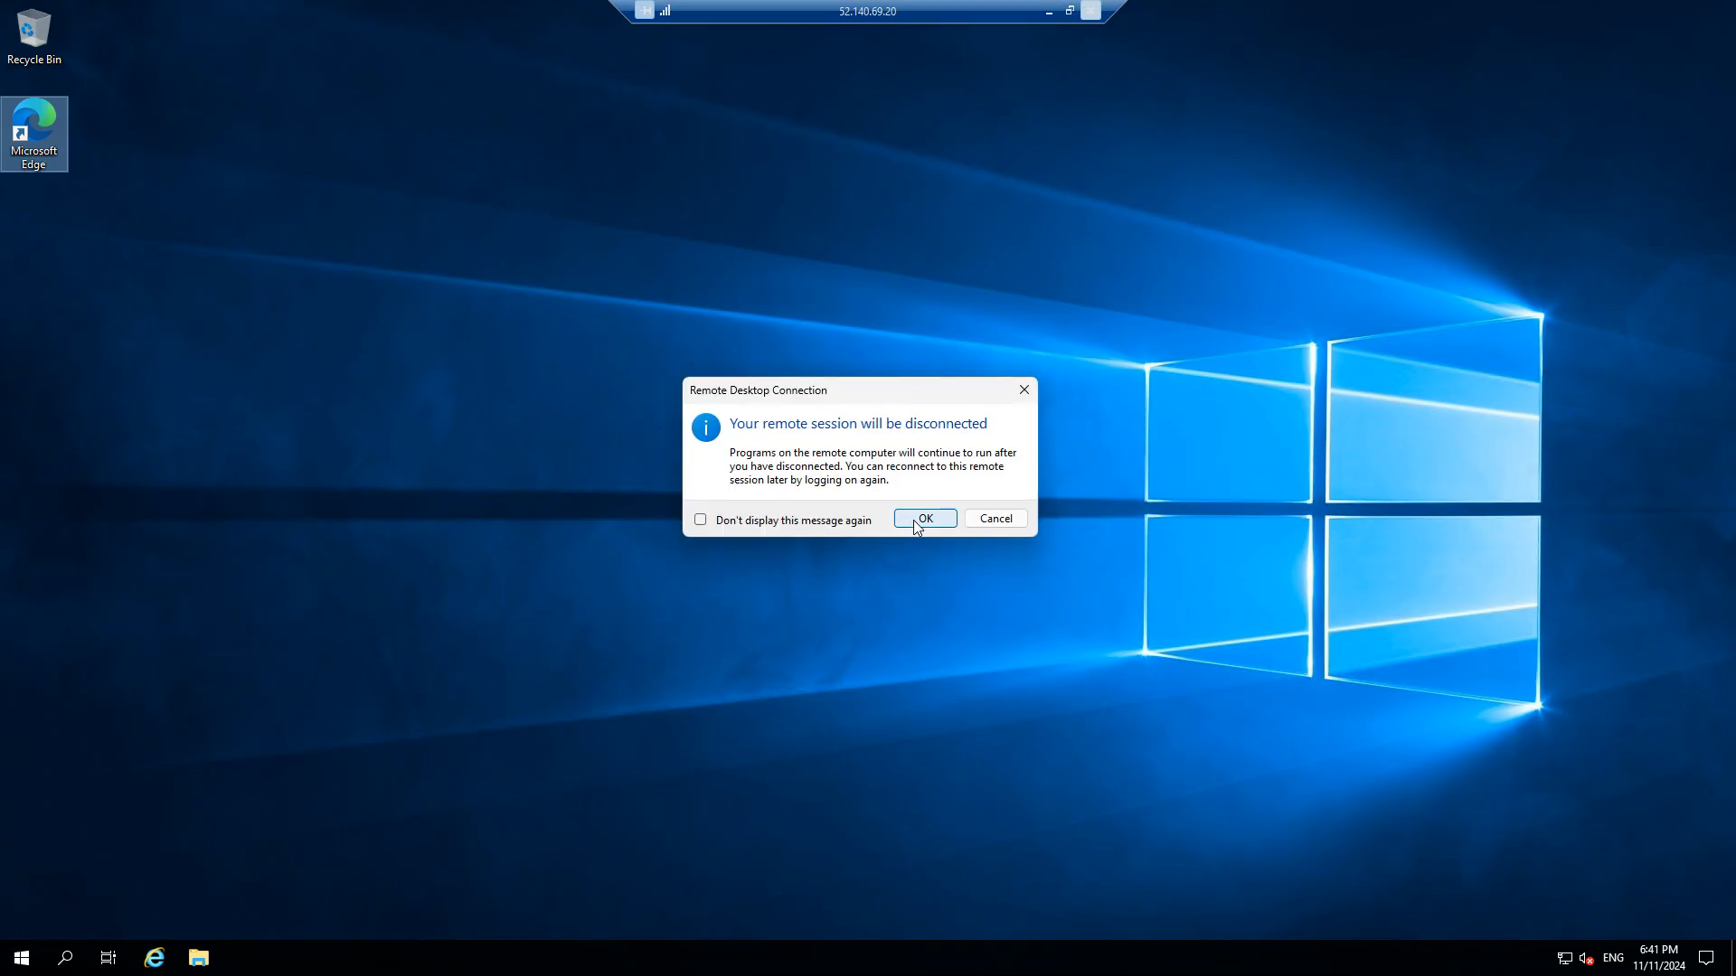
left_click(922, 519)
Reload the website at WebSRV02's public IP 52.140.69.20 in the local browser and close its tab.
left_click(367, 16)
left_click(85, 57)
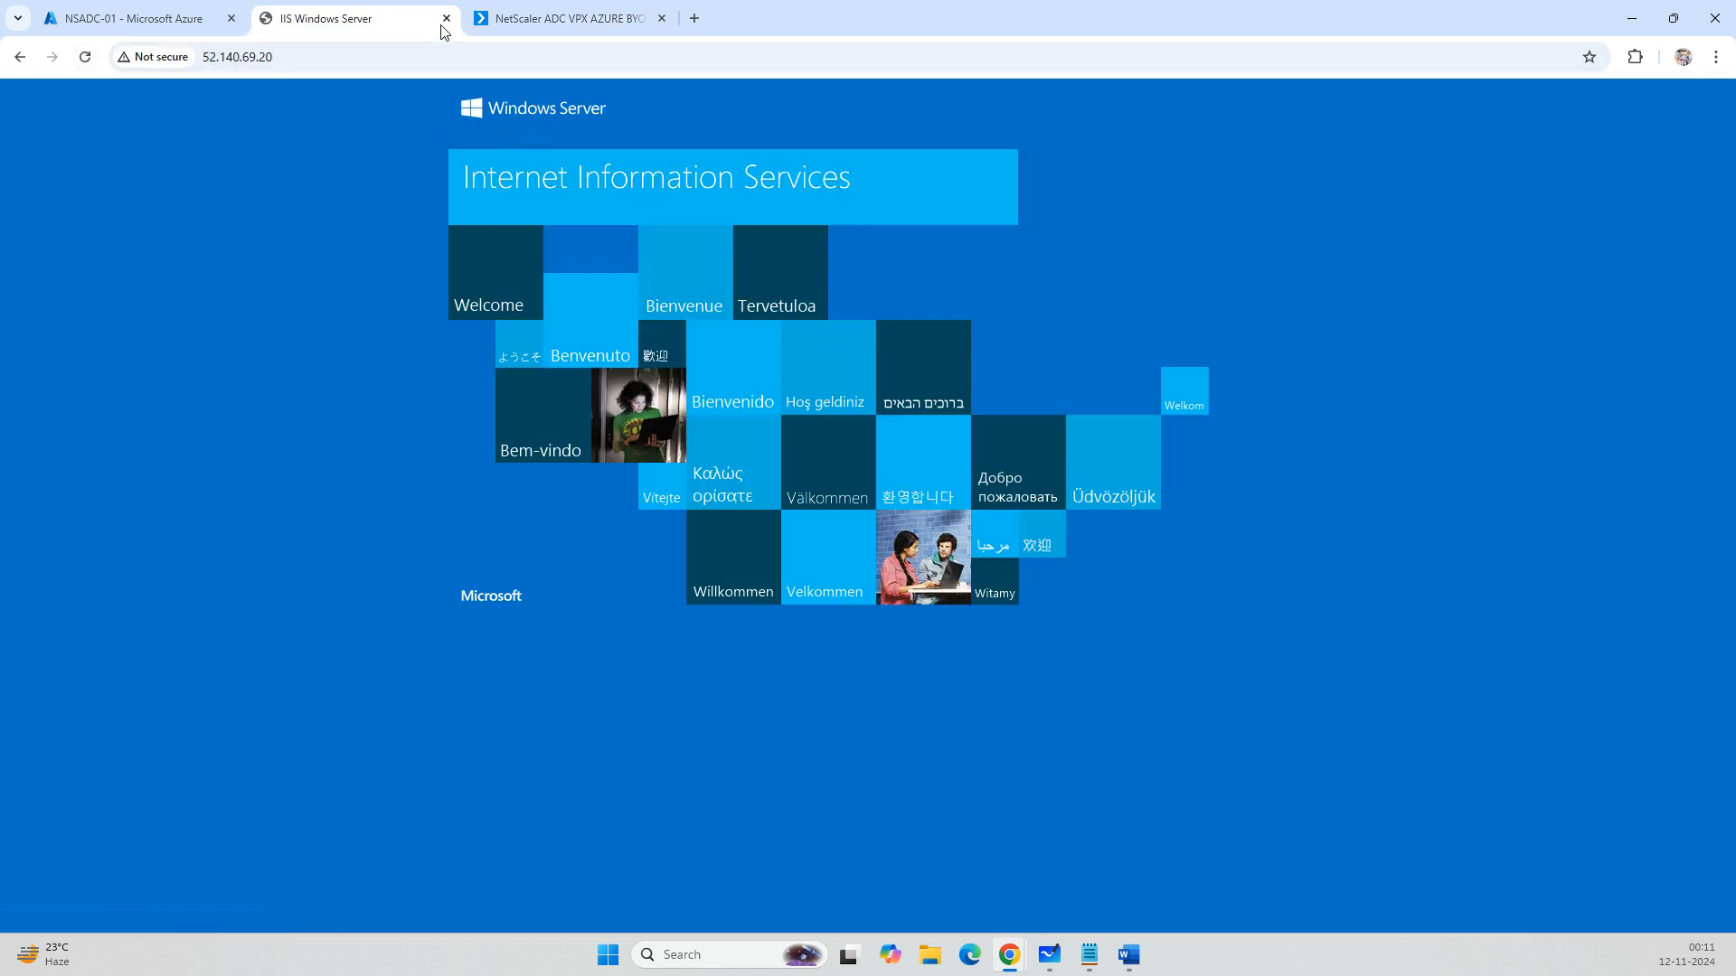
left_click(446, 20)
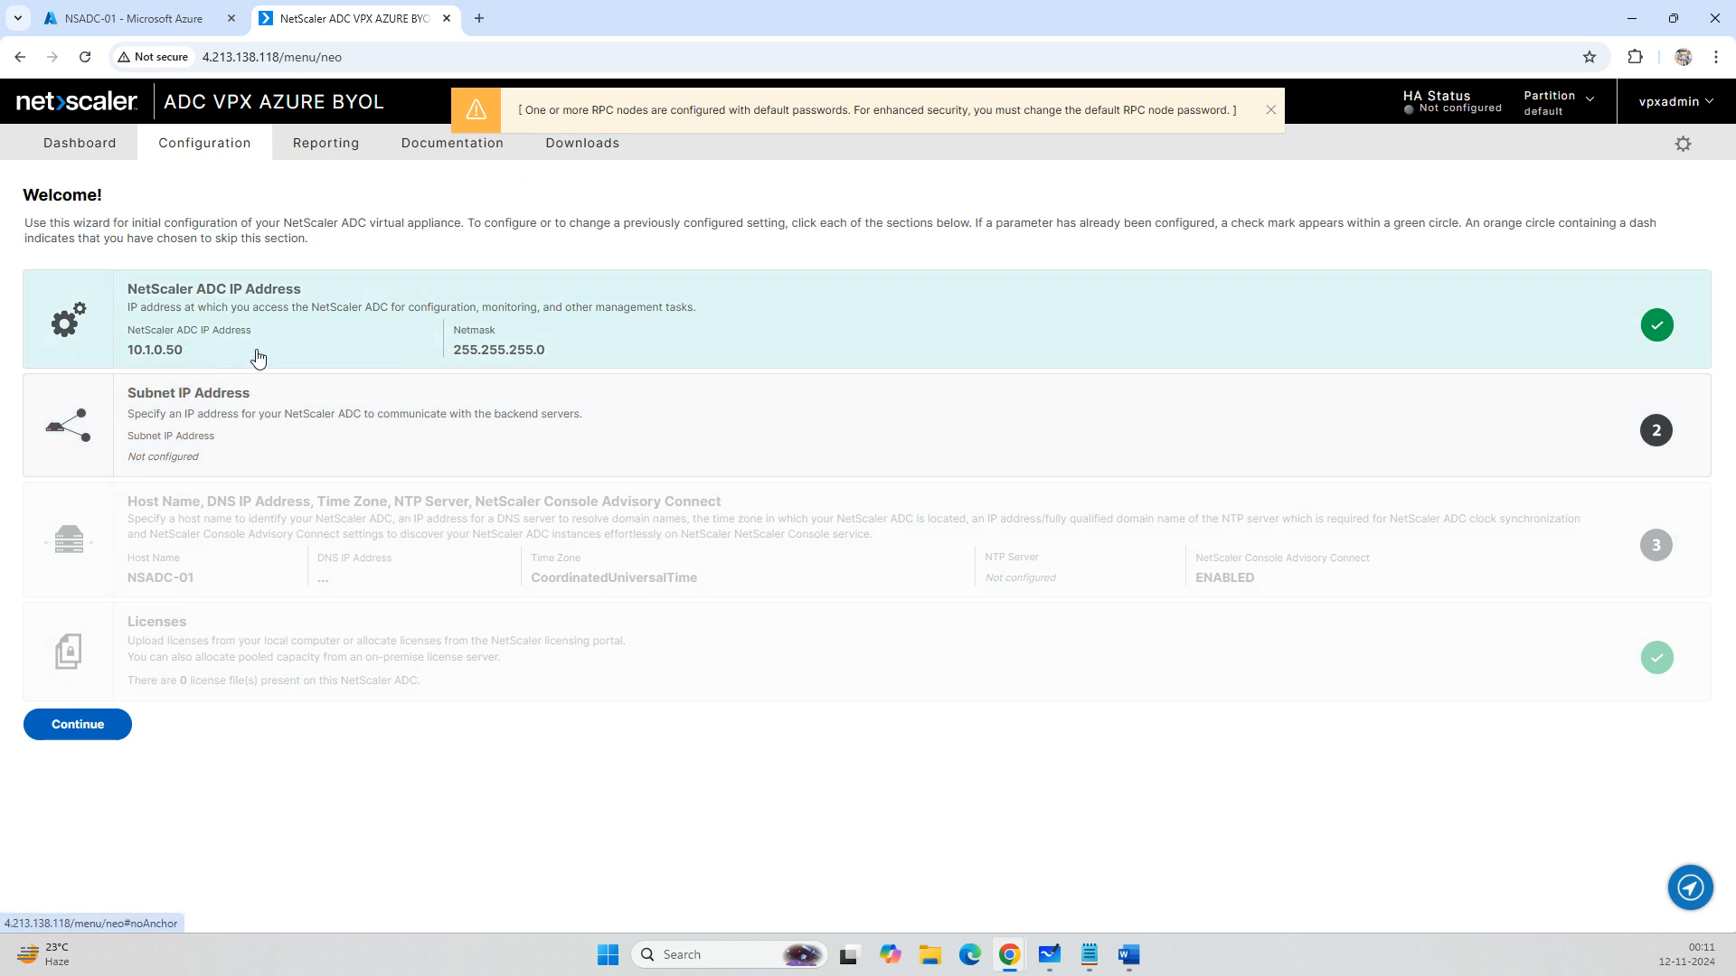
Set NSADC-01's subnet IP address to 10.1.0.60, copied from the Notepad address list, and keep the 255.255.255.0 netmask.
left_click(318, 441)
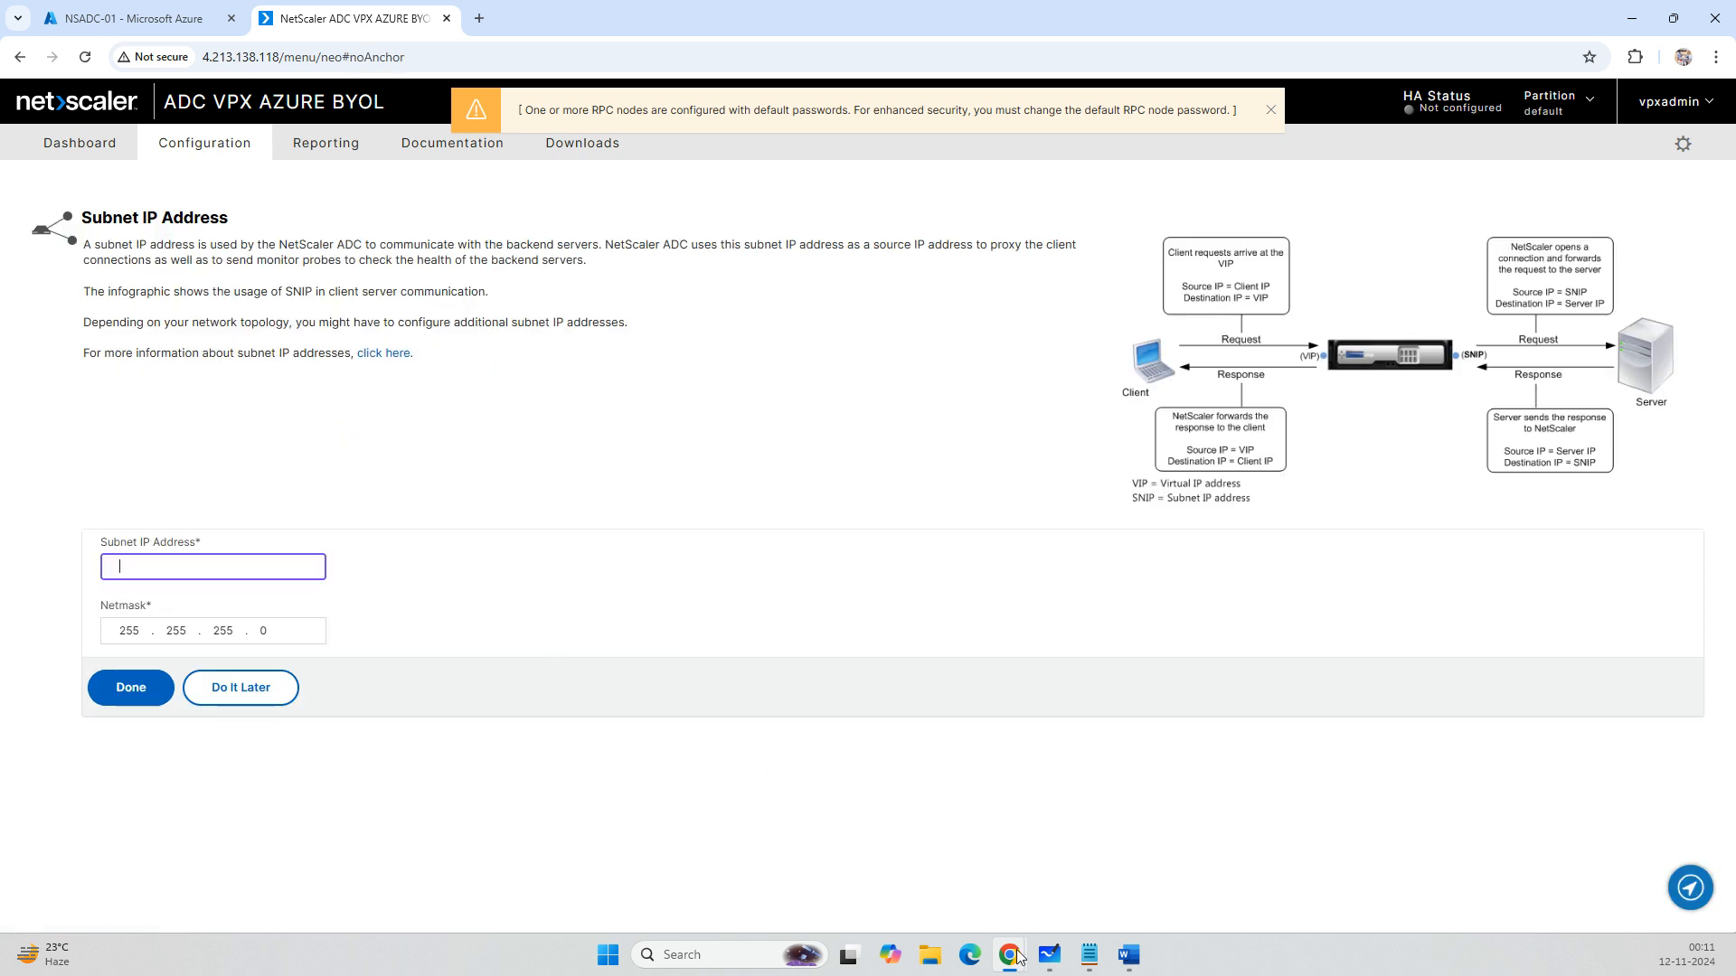
left_click(1098, 954)
left_click(1153, 859)
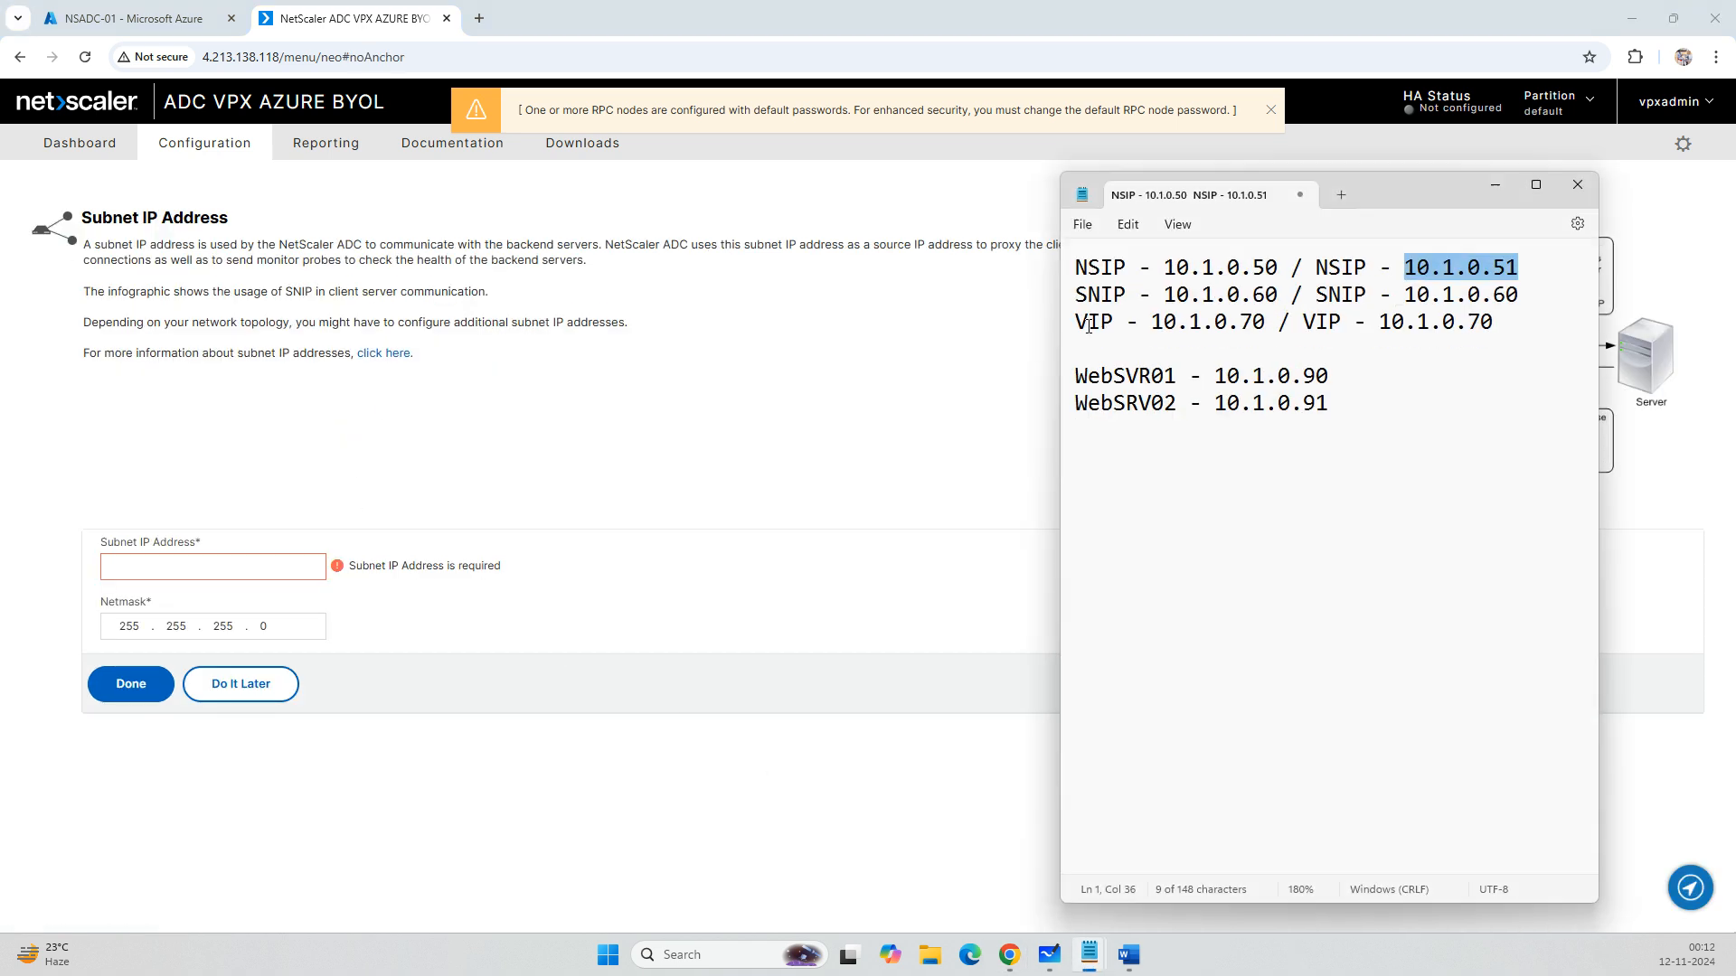
left_click_drag(1279, 294, 1164, 295)
key("ctrl+c")
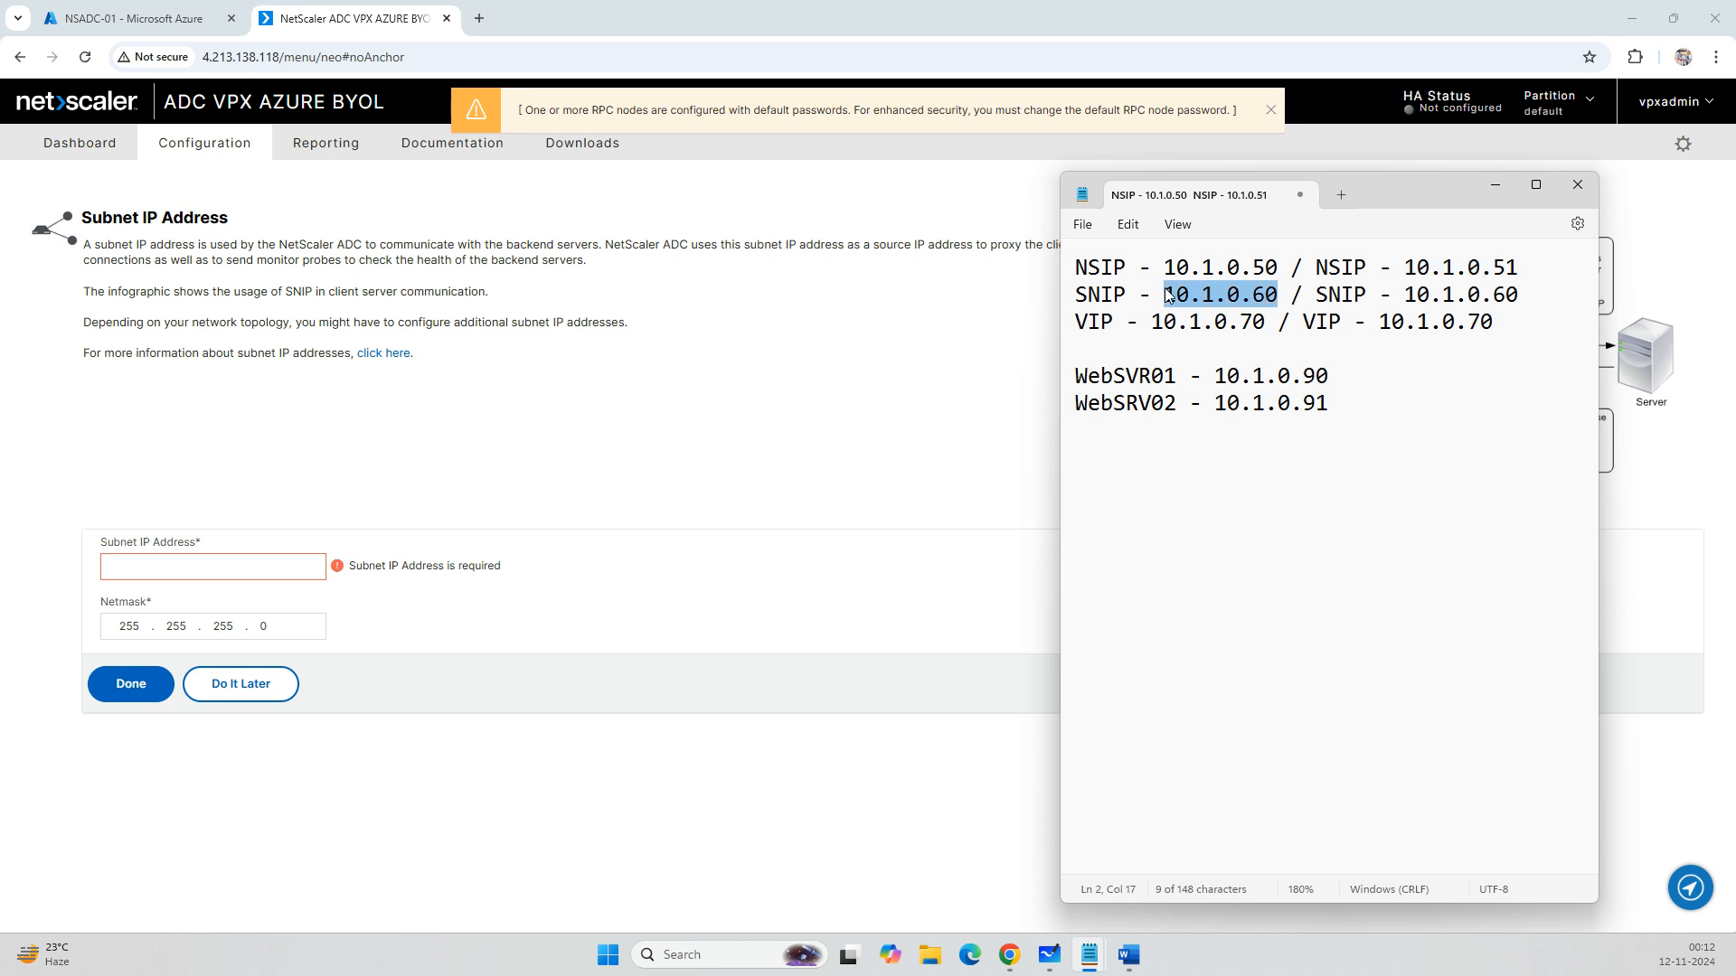
left_click(181, 567)
key("ctrl+v")
left_click(131, 684)
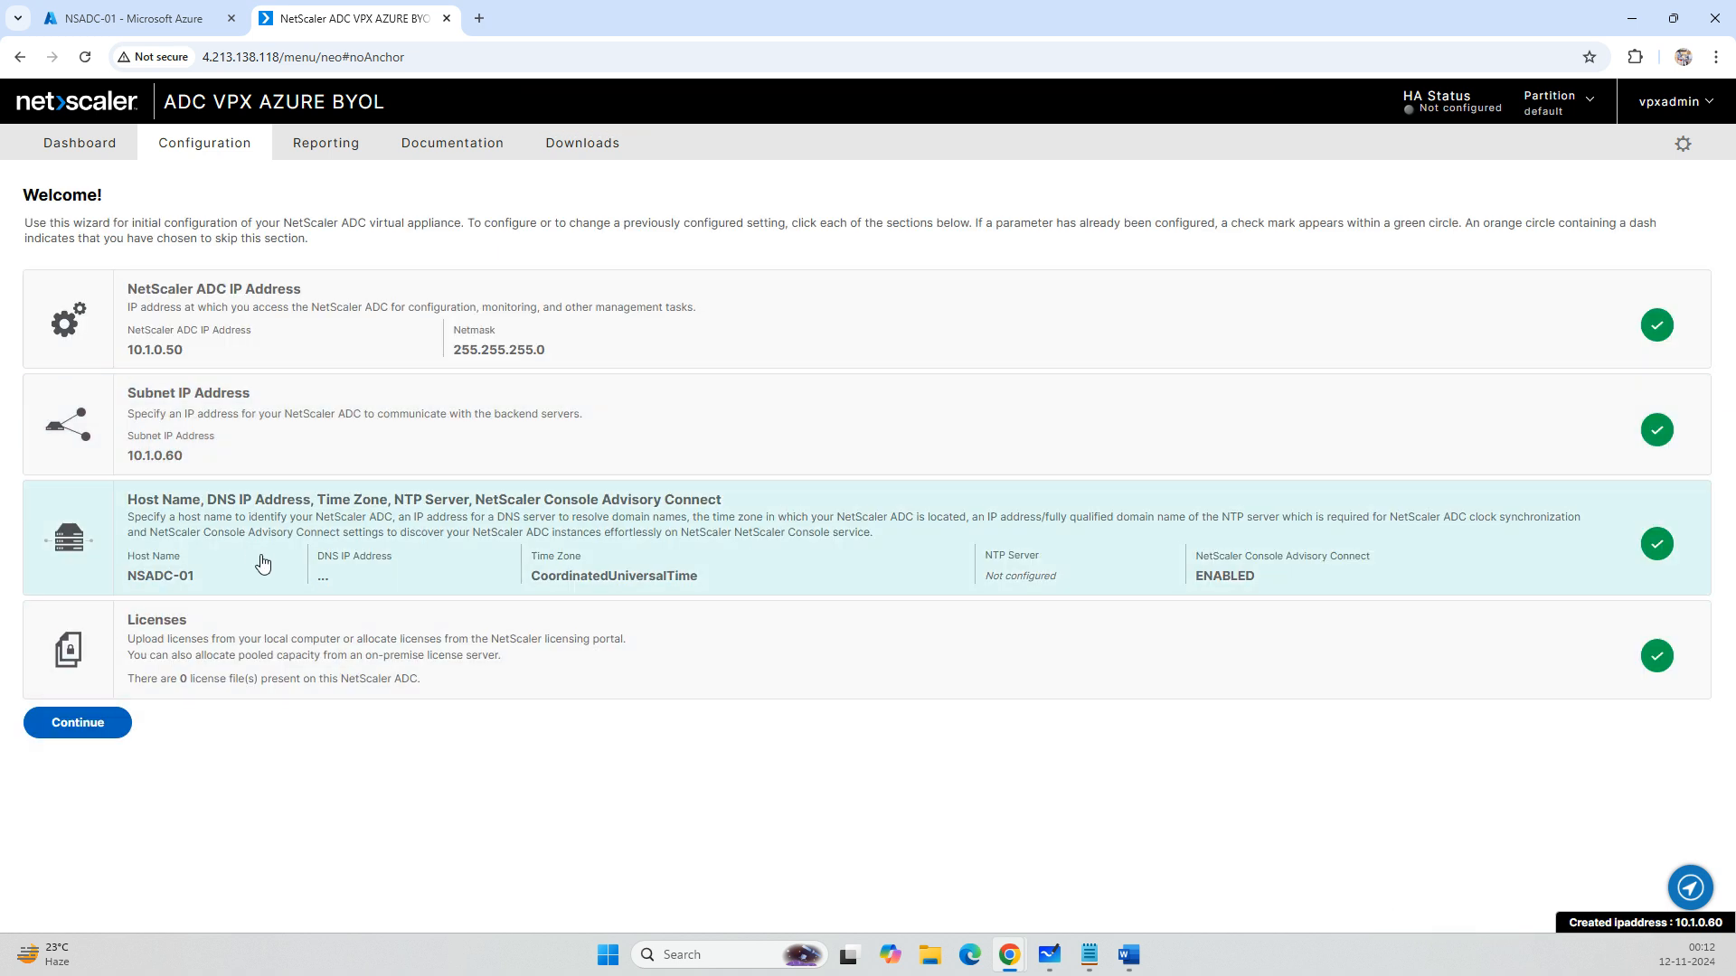
Set NSADC-01's time zone to GMT+05:30-IST-Asia/Kolkata and decline the immediate reboot.
left_click(263, 552)
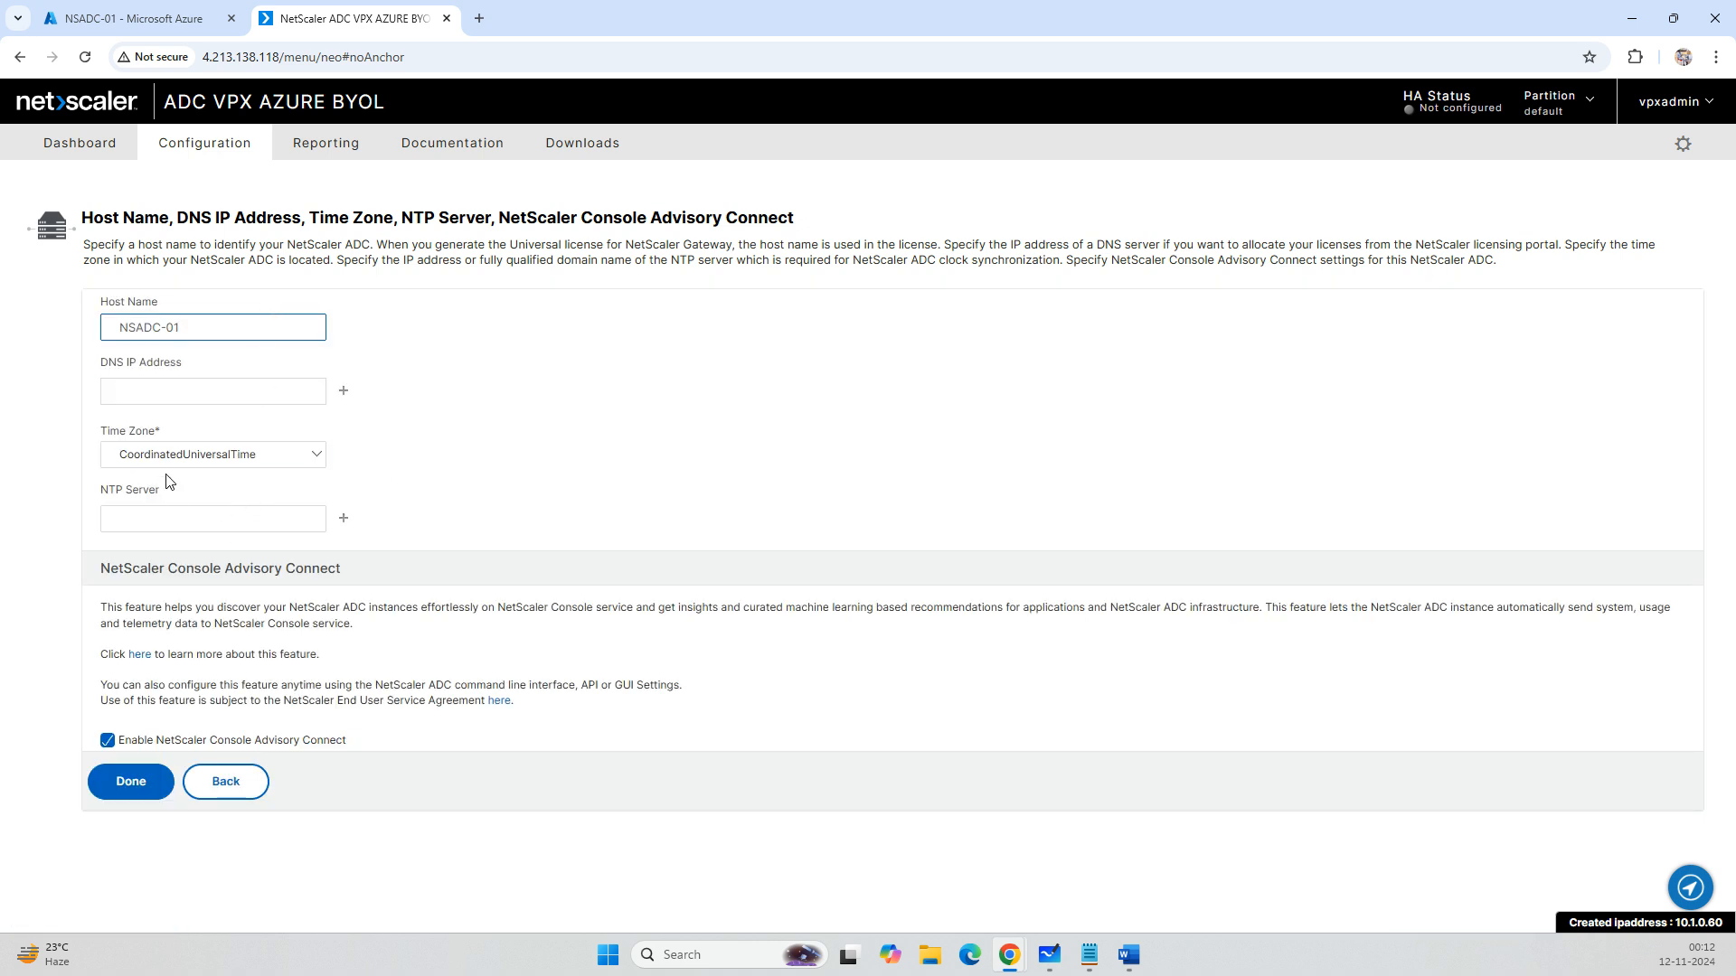
left_click(310, 454)
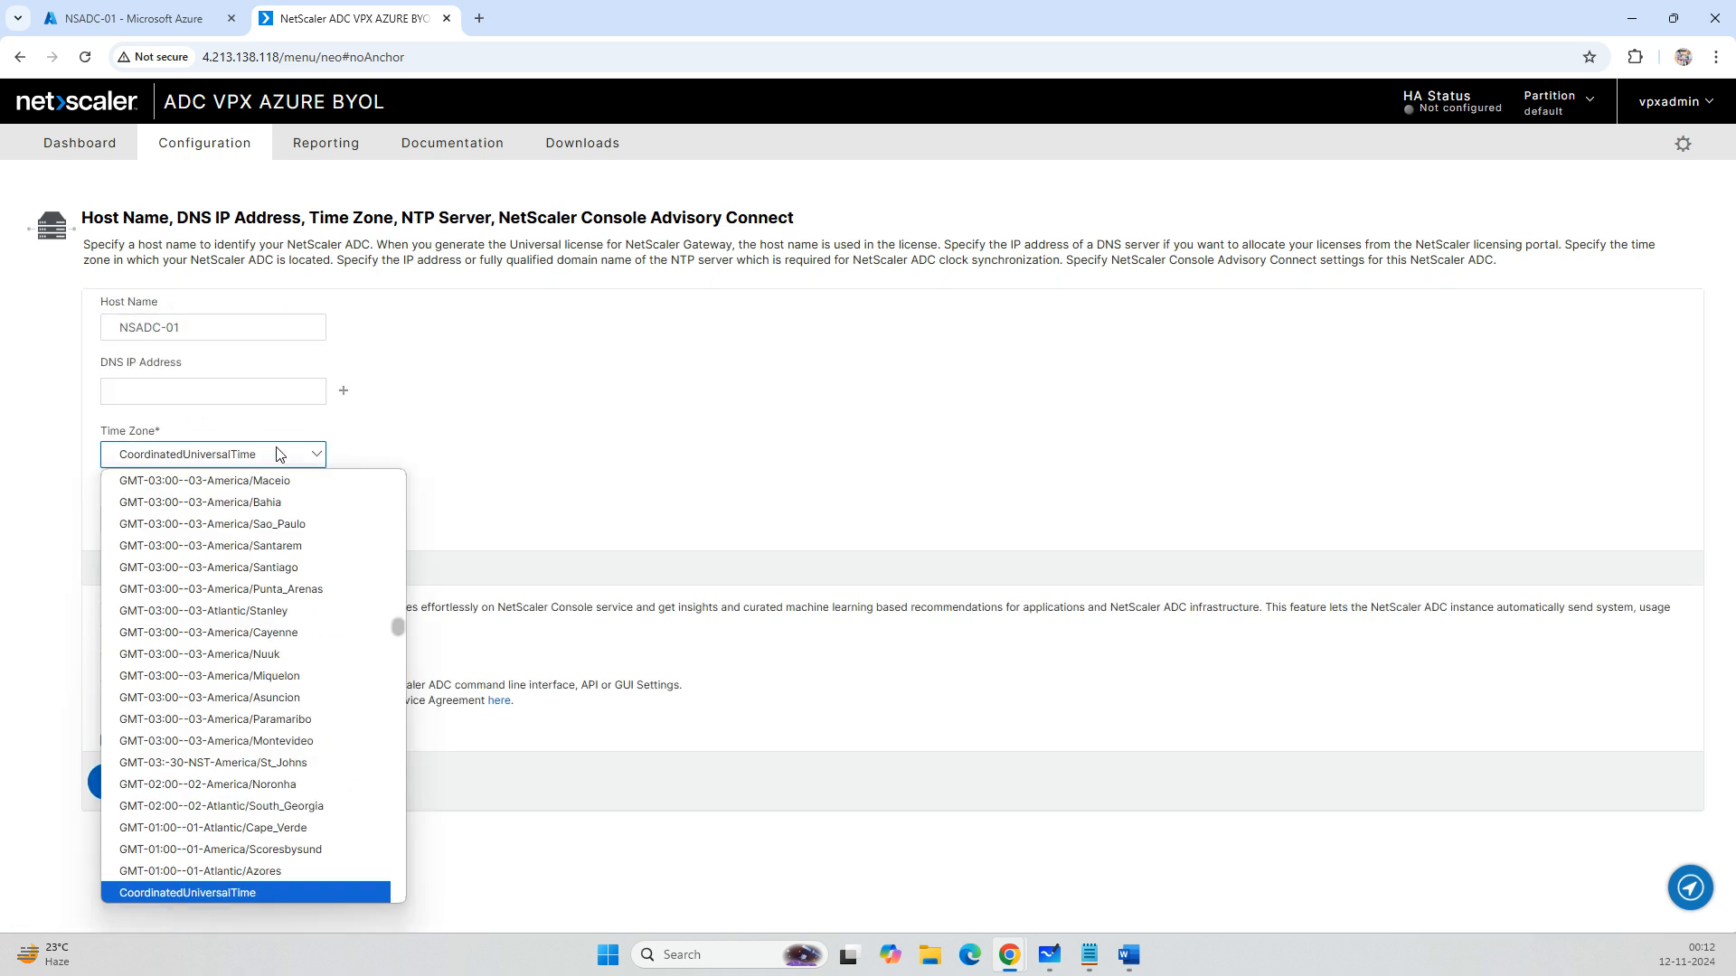
scroll(348, 680, "down", 8)
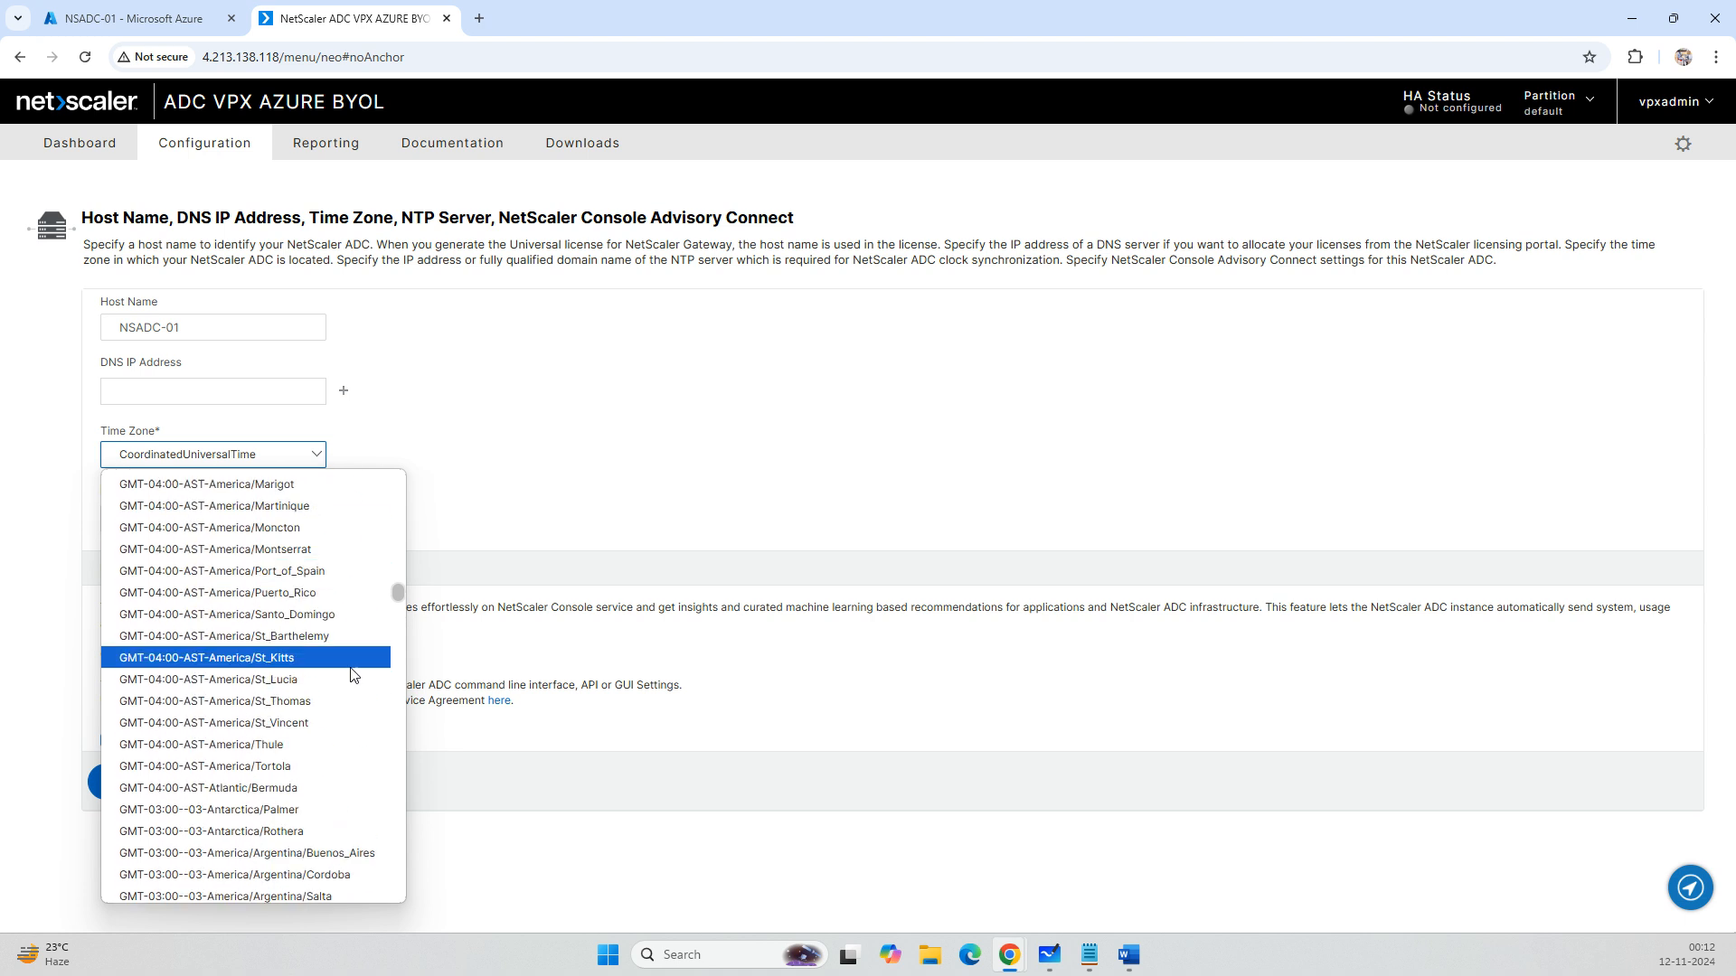
scroll(350, 680, "down", 15)
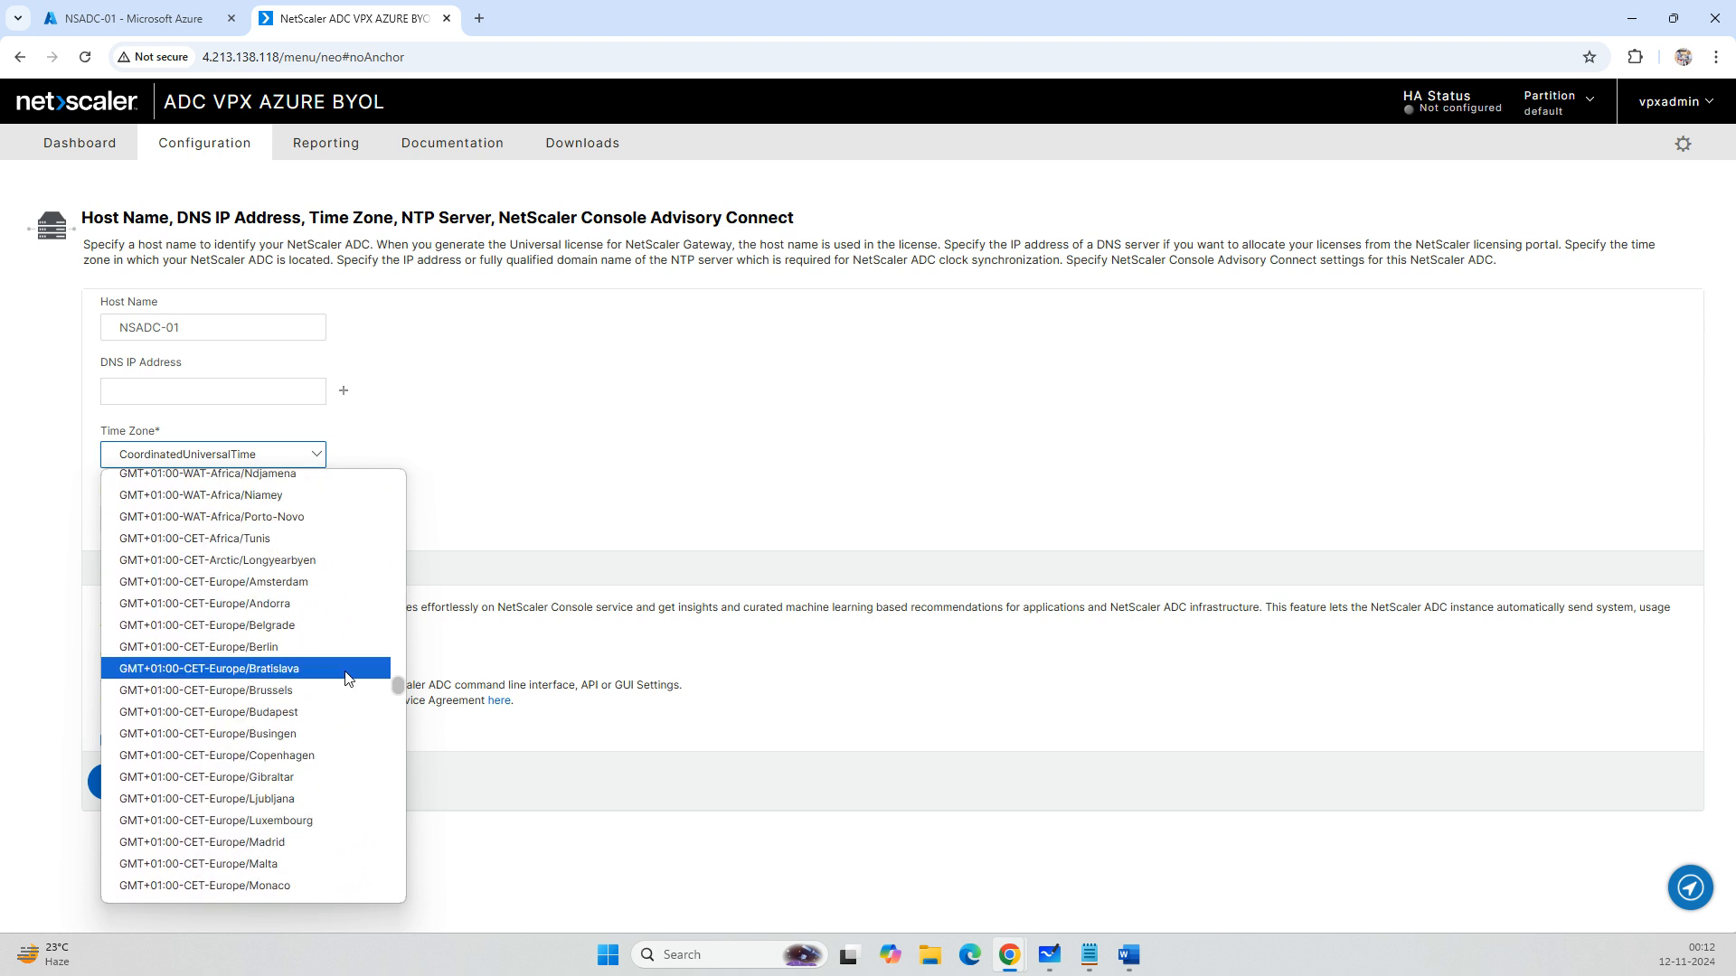
scroll(346, 683, "down", 10)
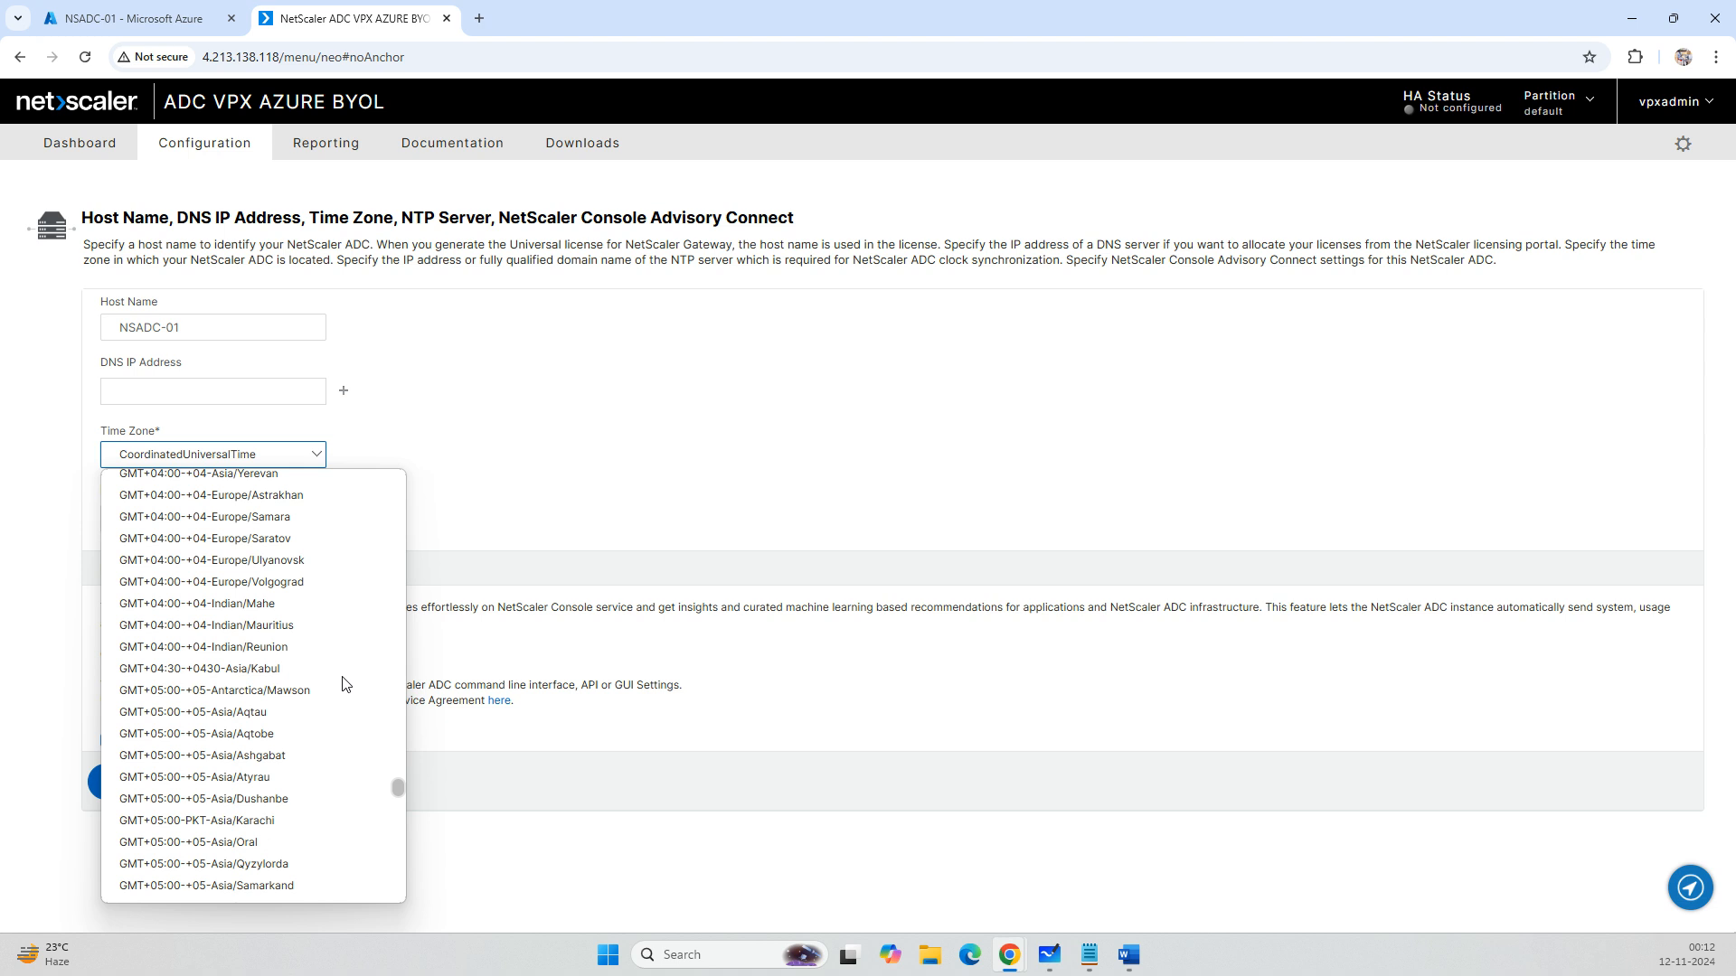
scroll(347, 684, "down", 3)
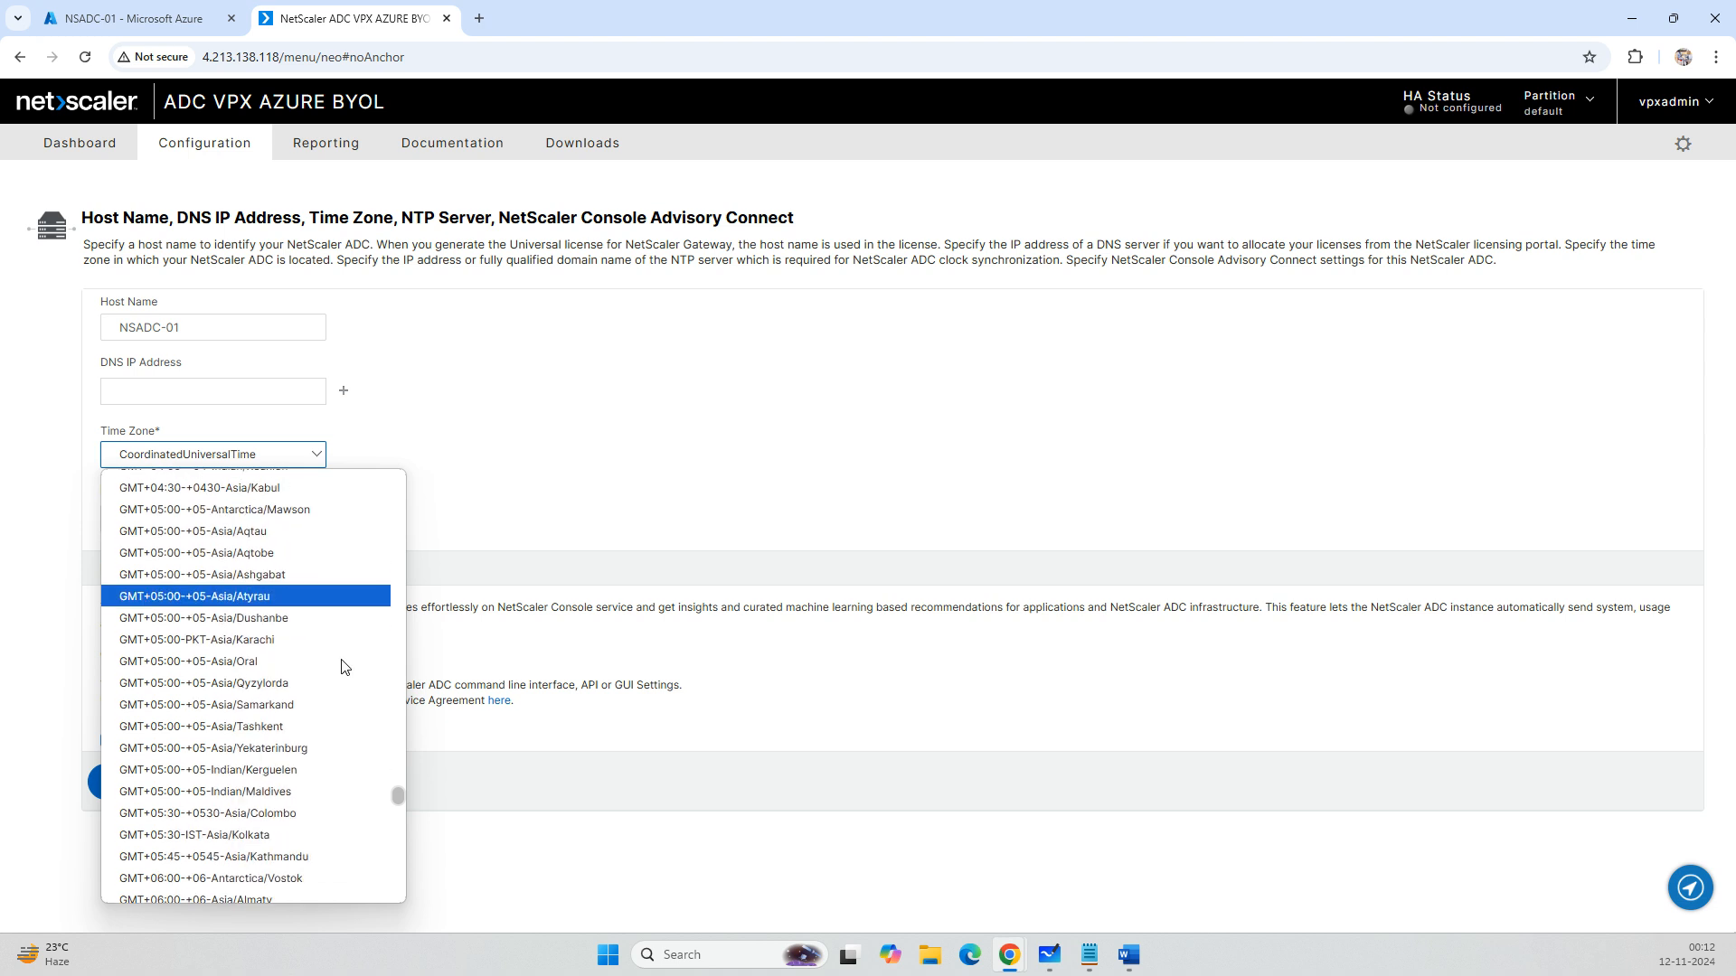
left_click(297, 827)
left_click(134, 783)
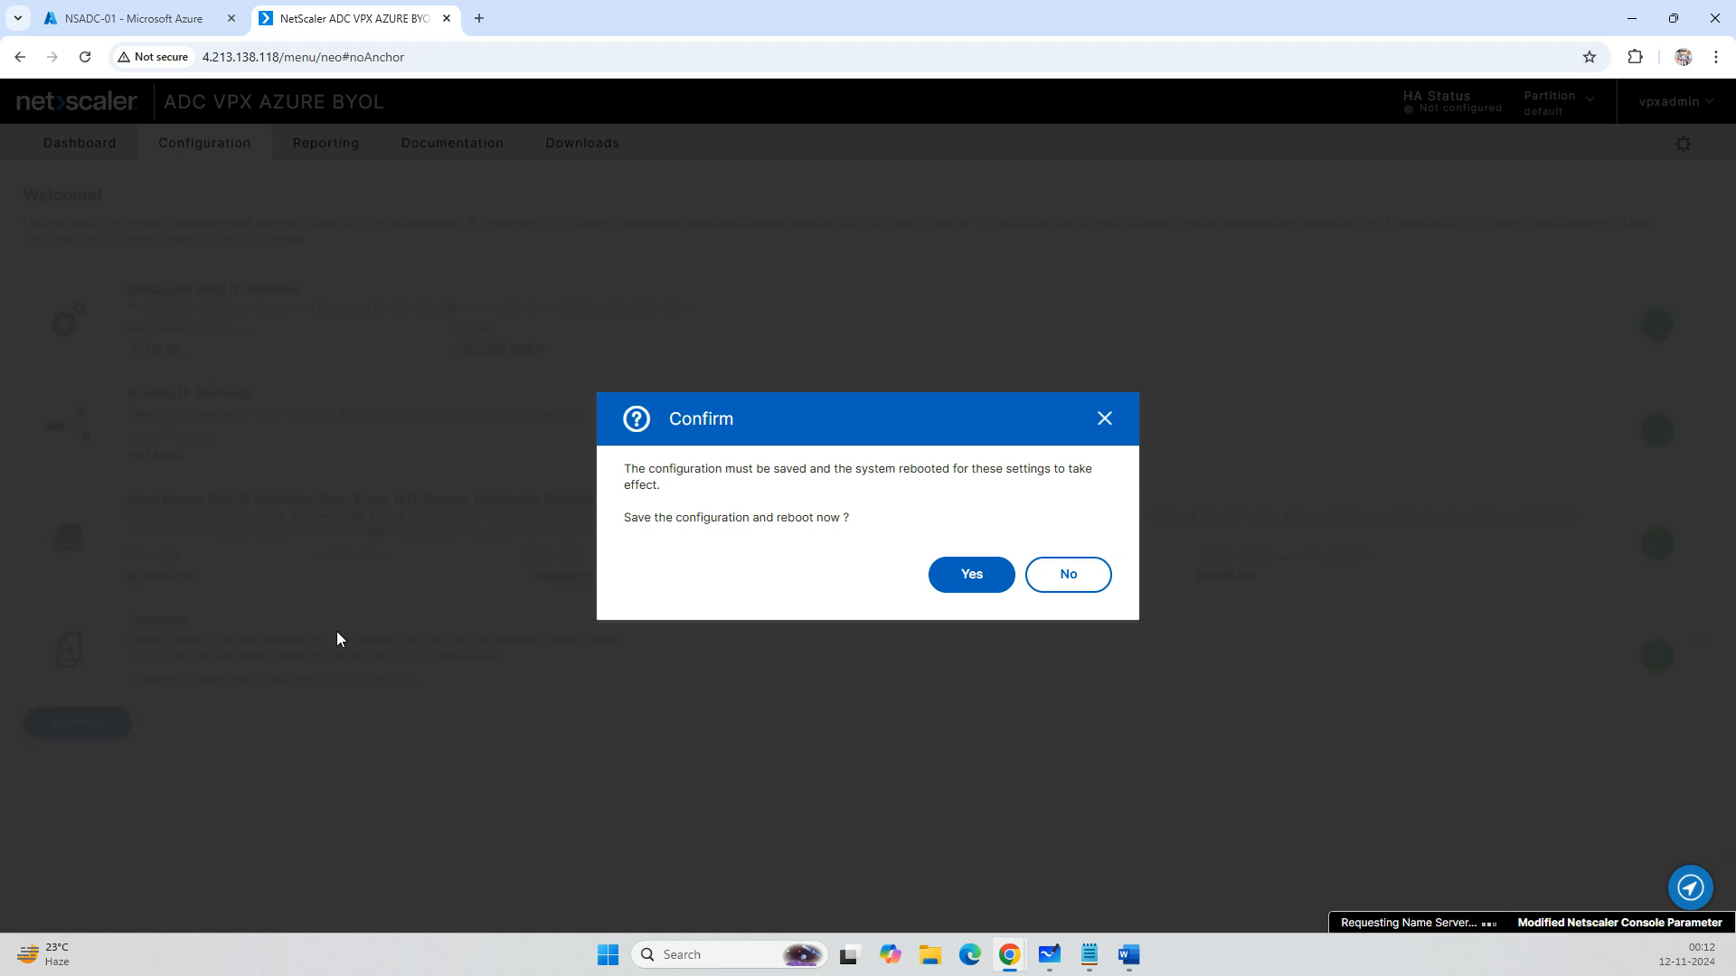
left_click(1091, 587)
Disable NetScaler Console Advisory Connect in NSADC-01's host name and time zone settings.
left_click(210, 569)
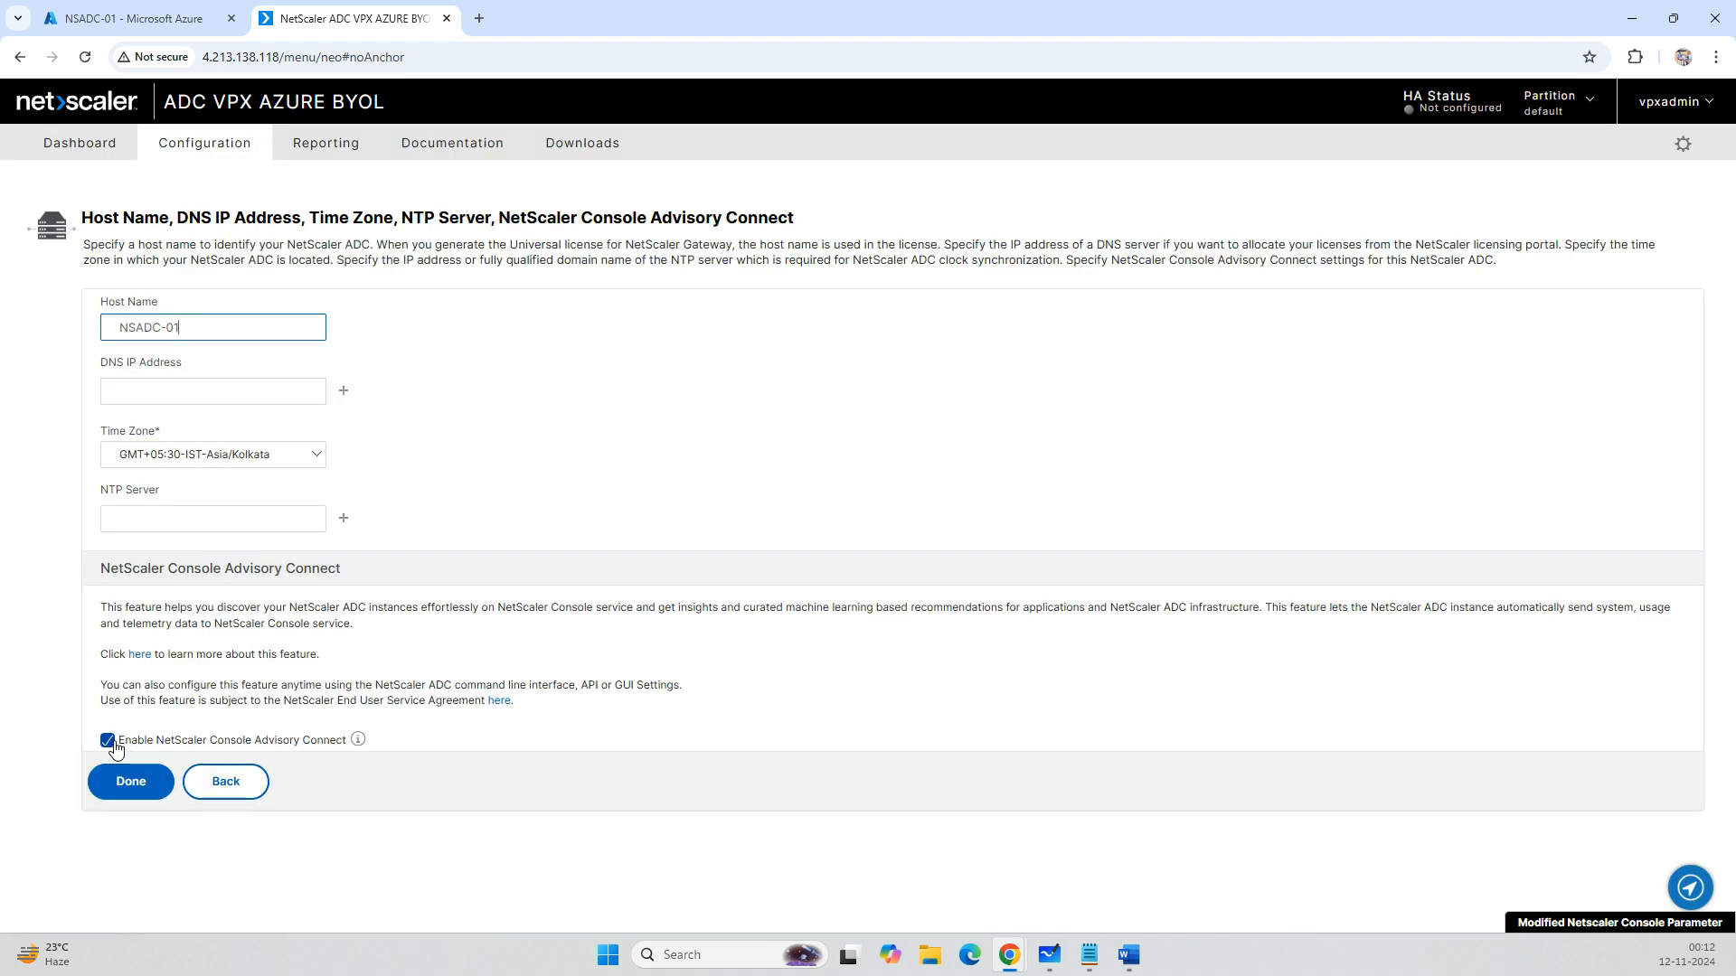
left_click(108, 742)
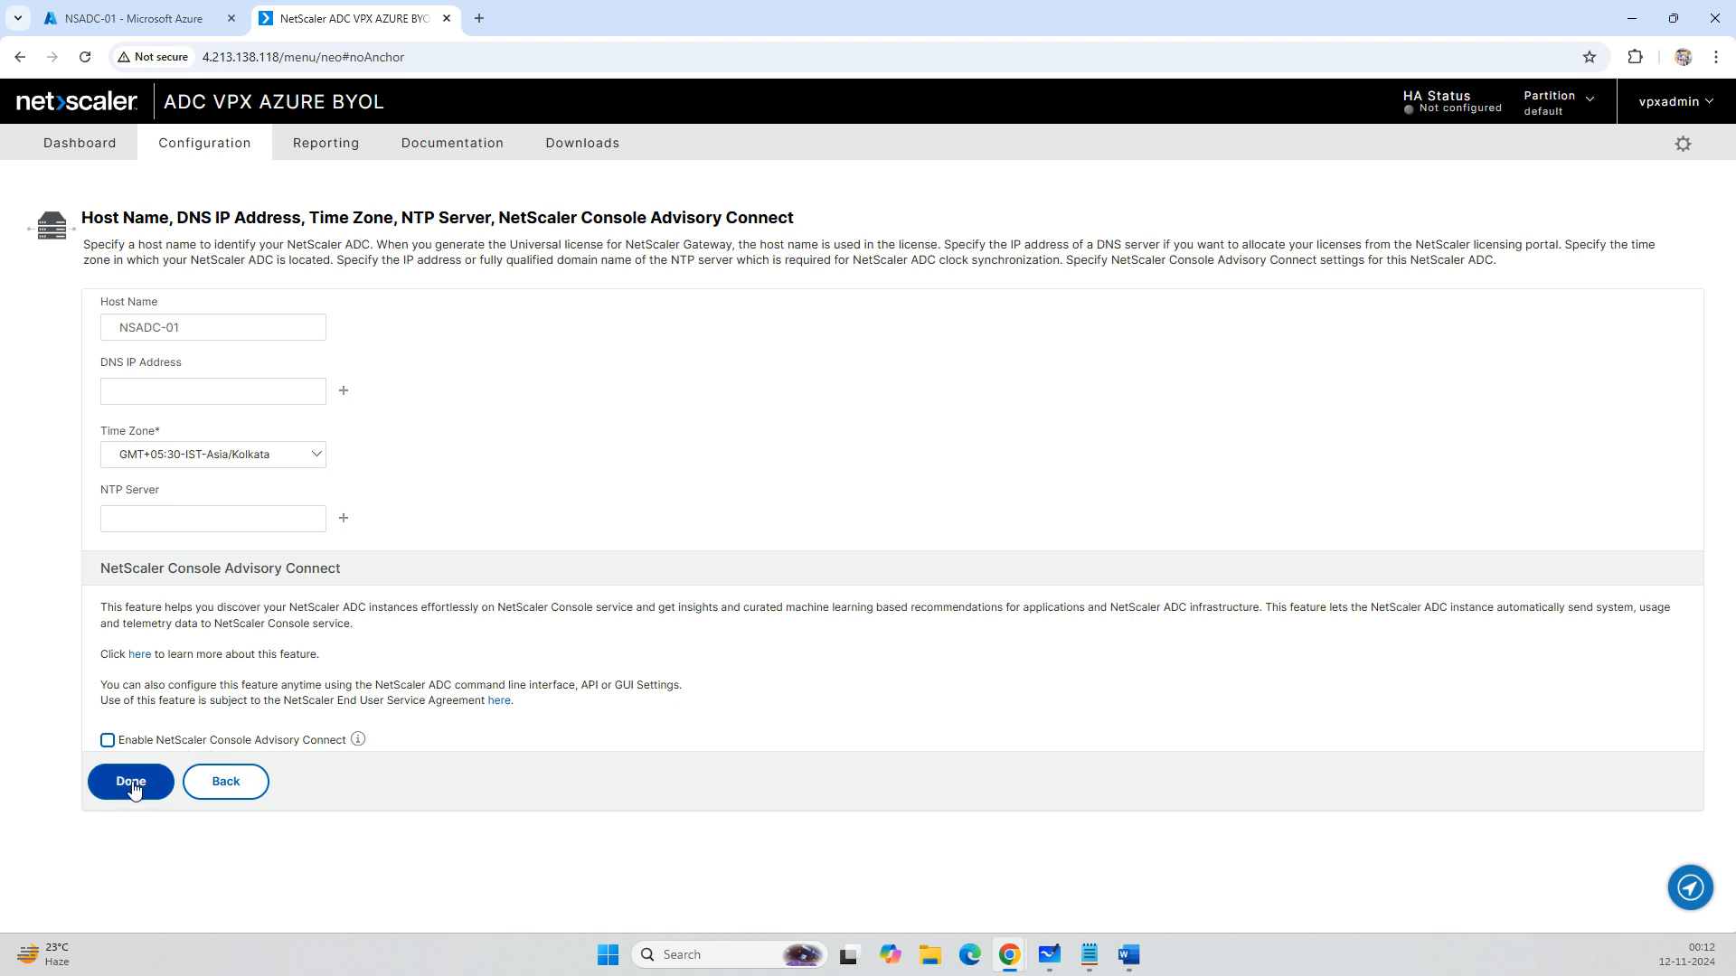
left_click(131, 782)
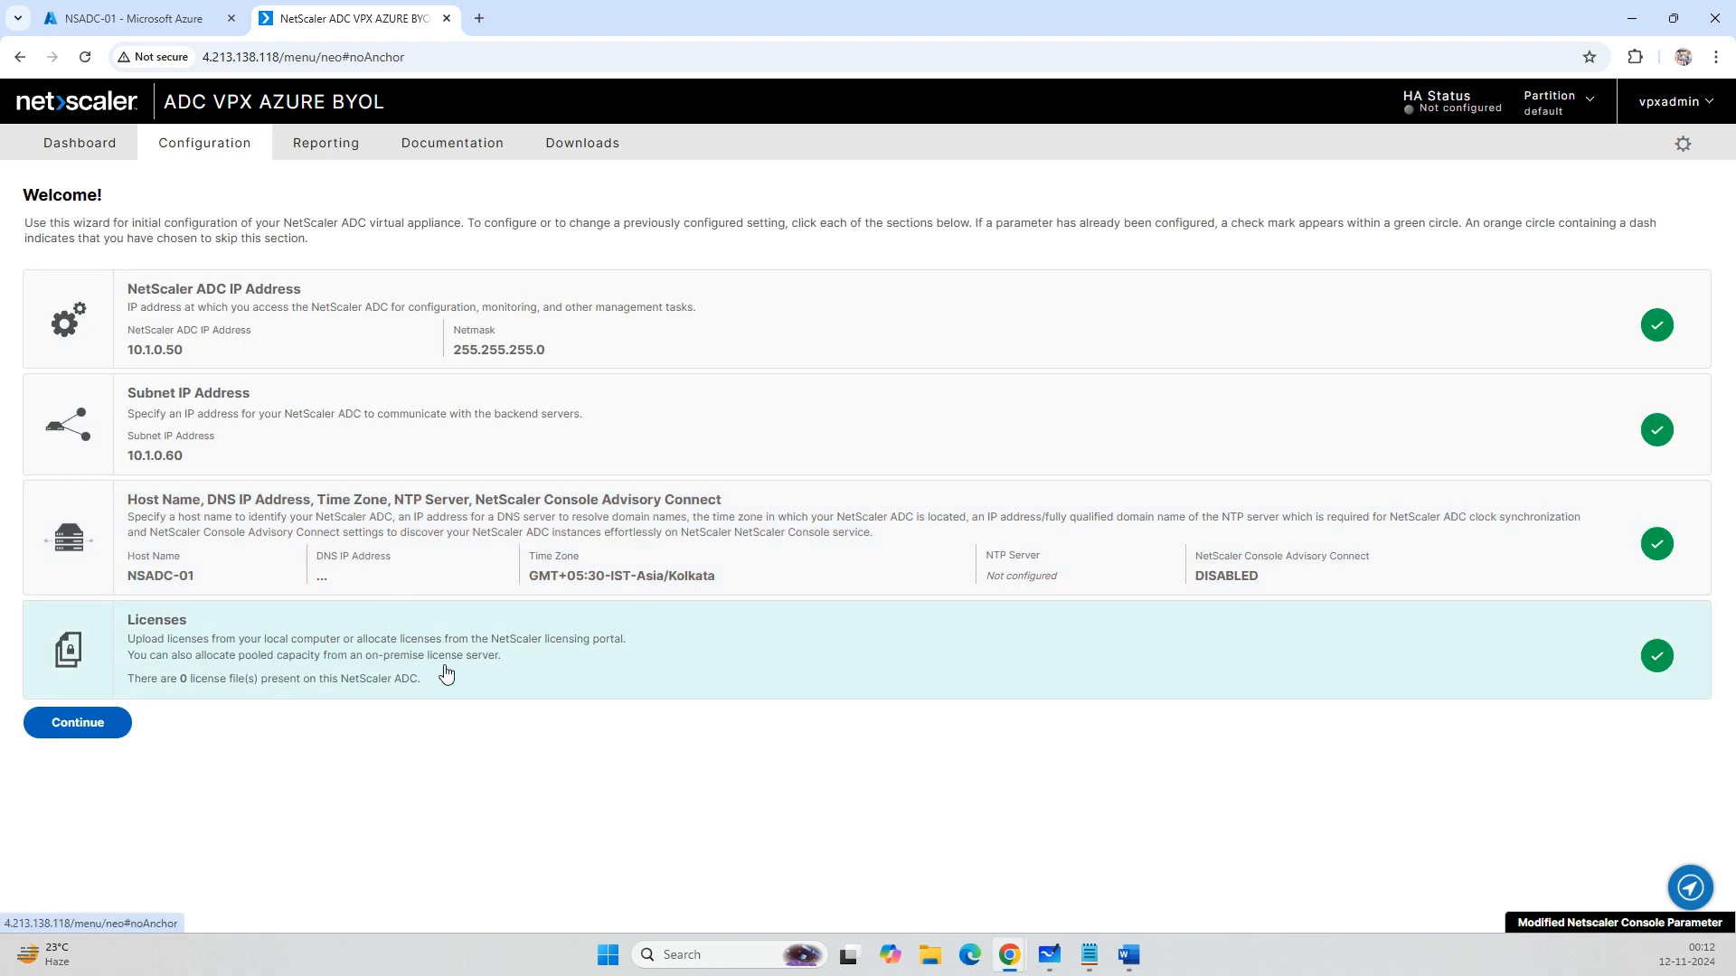
Finish the initial setup wizard, dismiss the SSL and RPC notices, and save the running configuration.
left_click(99, 724)
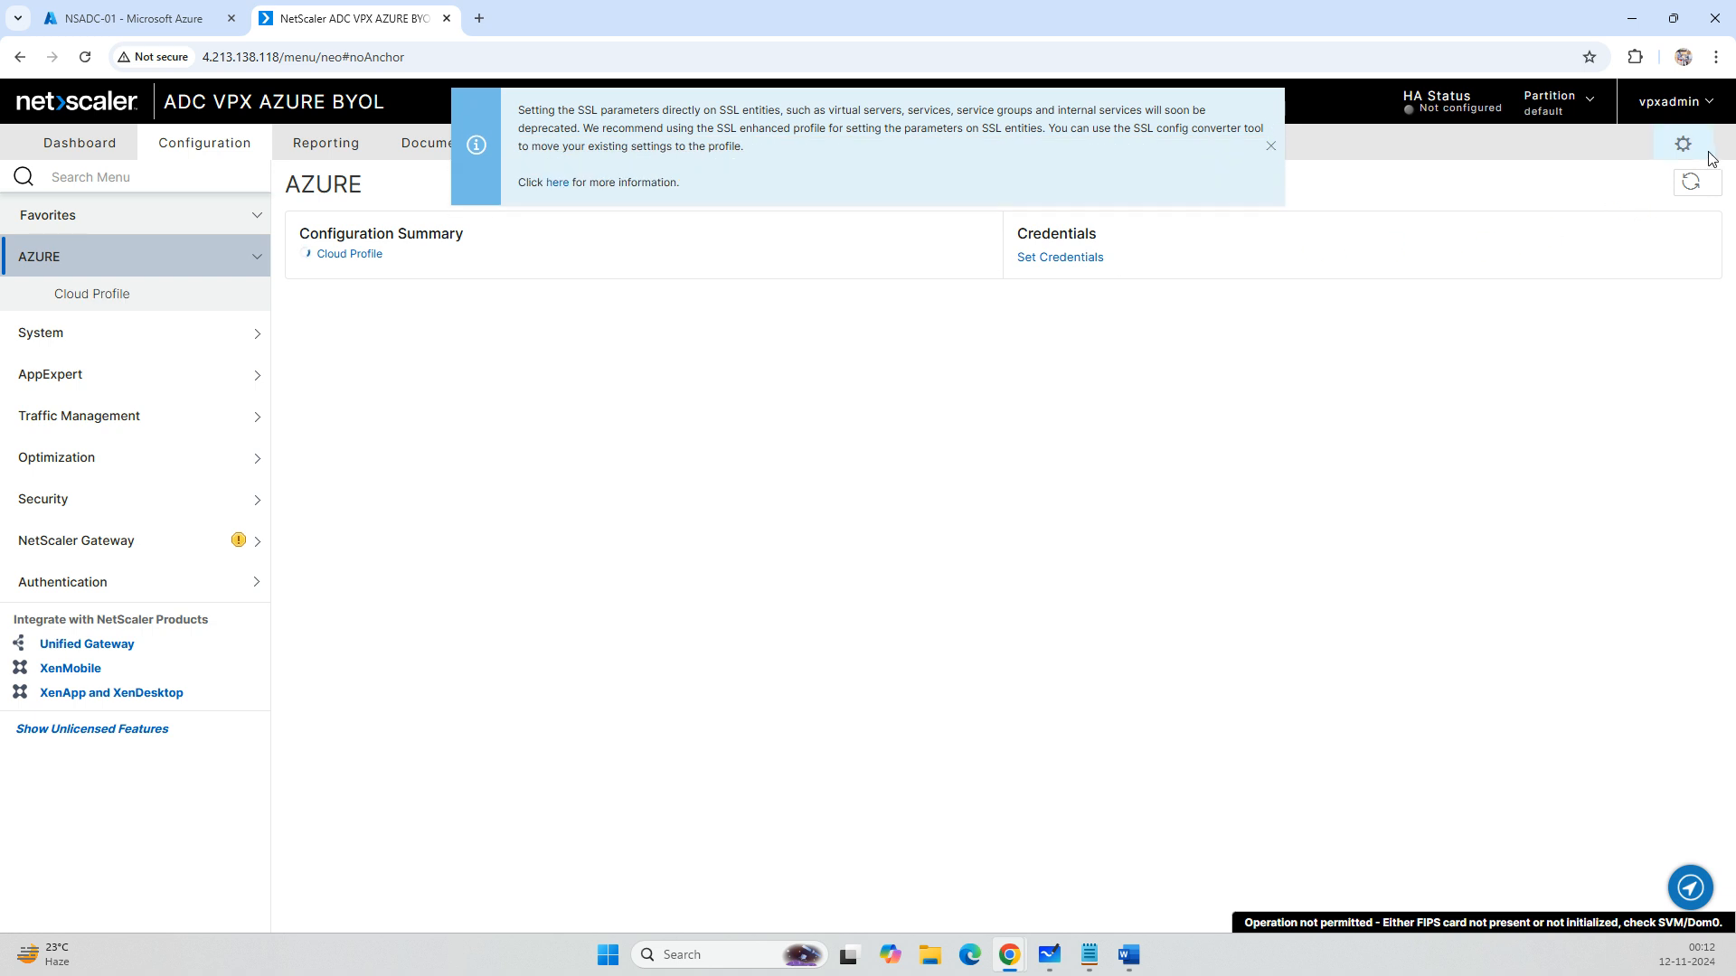
left_click(1271, 148)
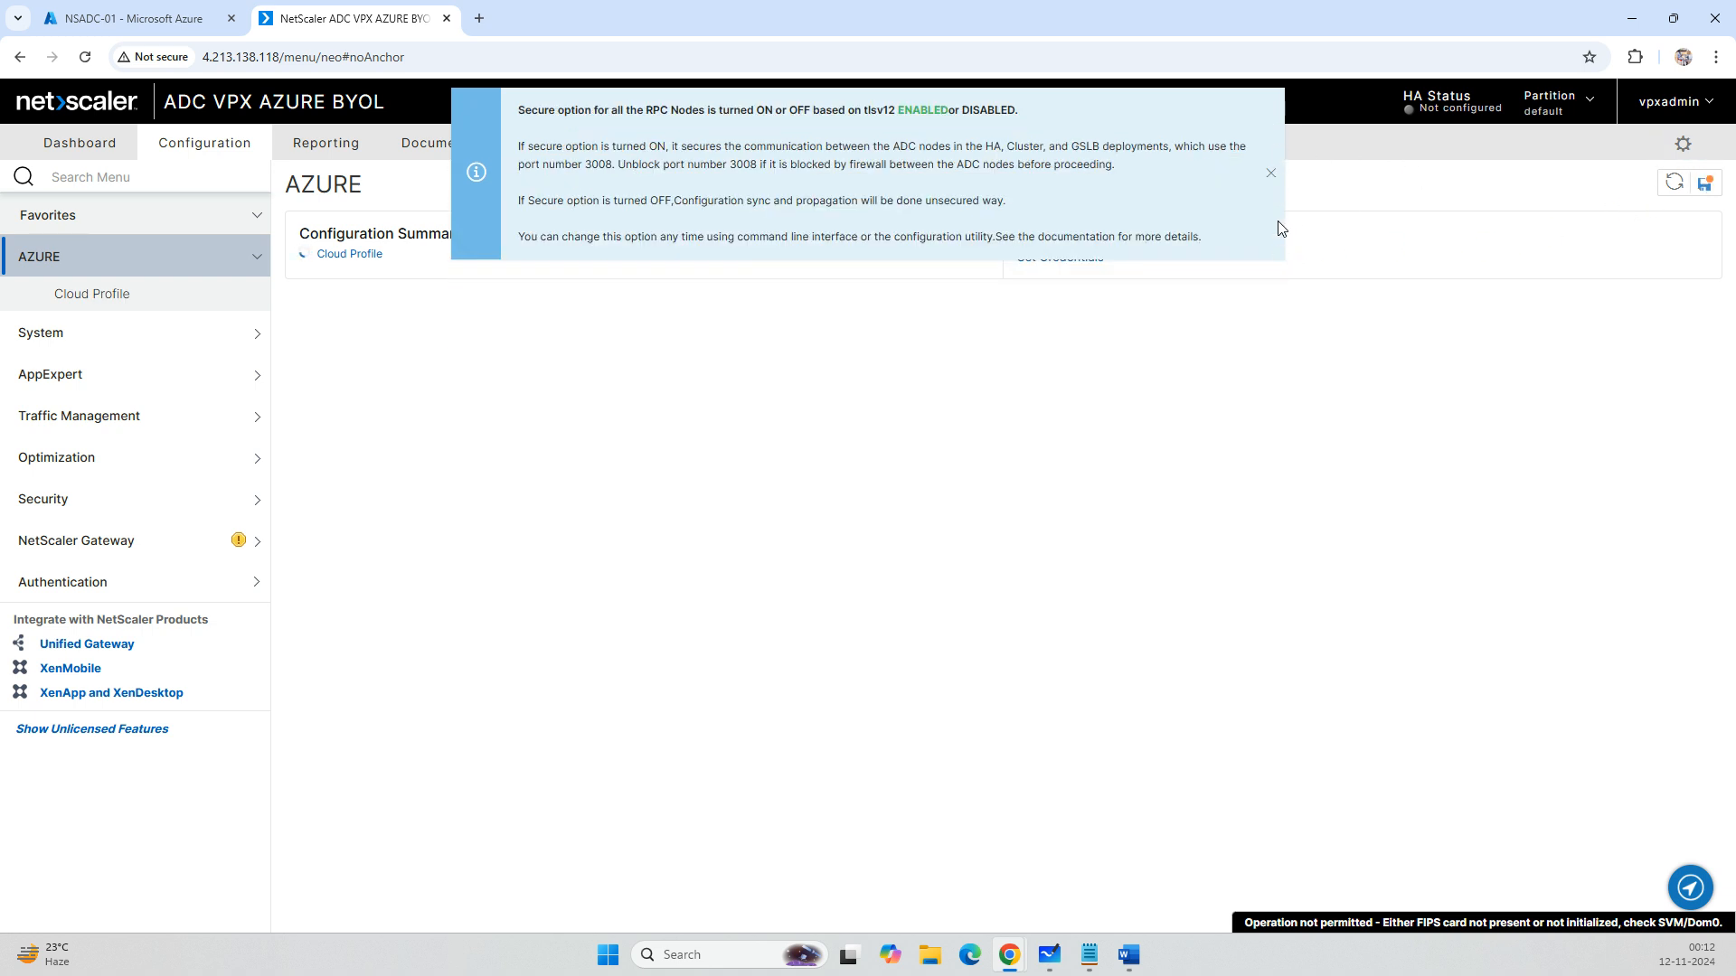
left_click(1272, 179)
left_click(1706, 184)
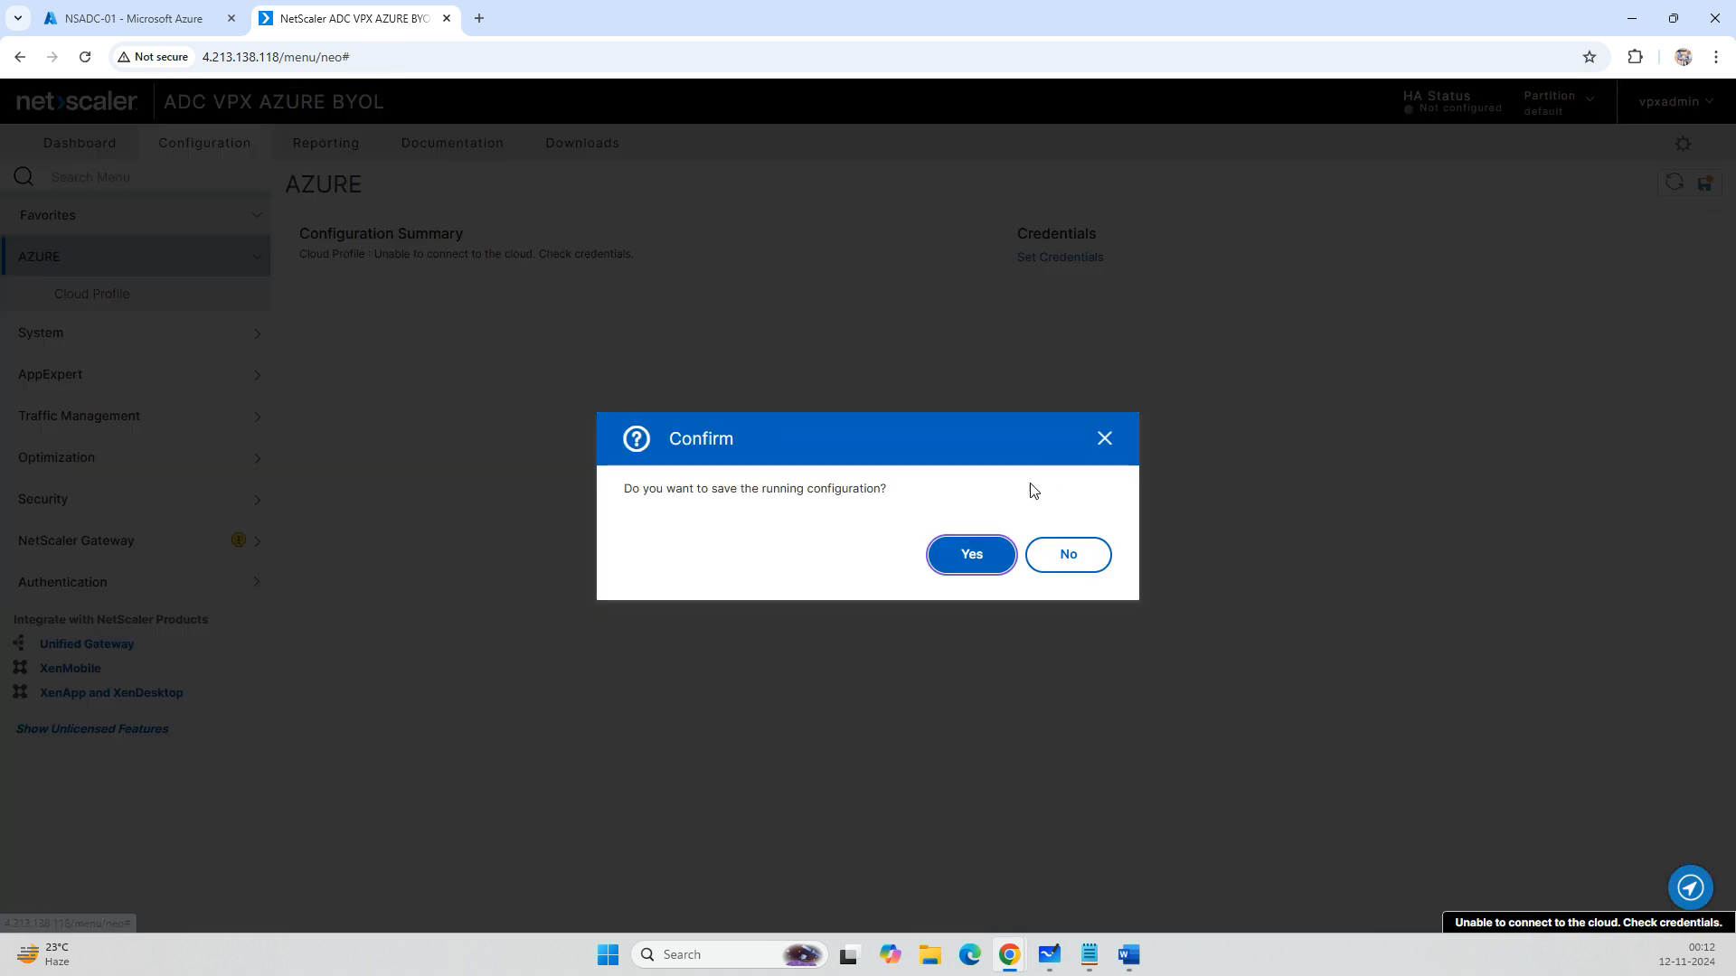
left_click(972, 555)
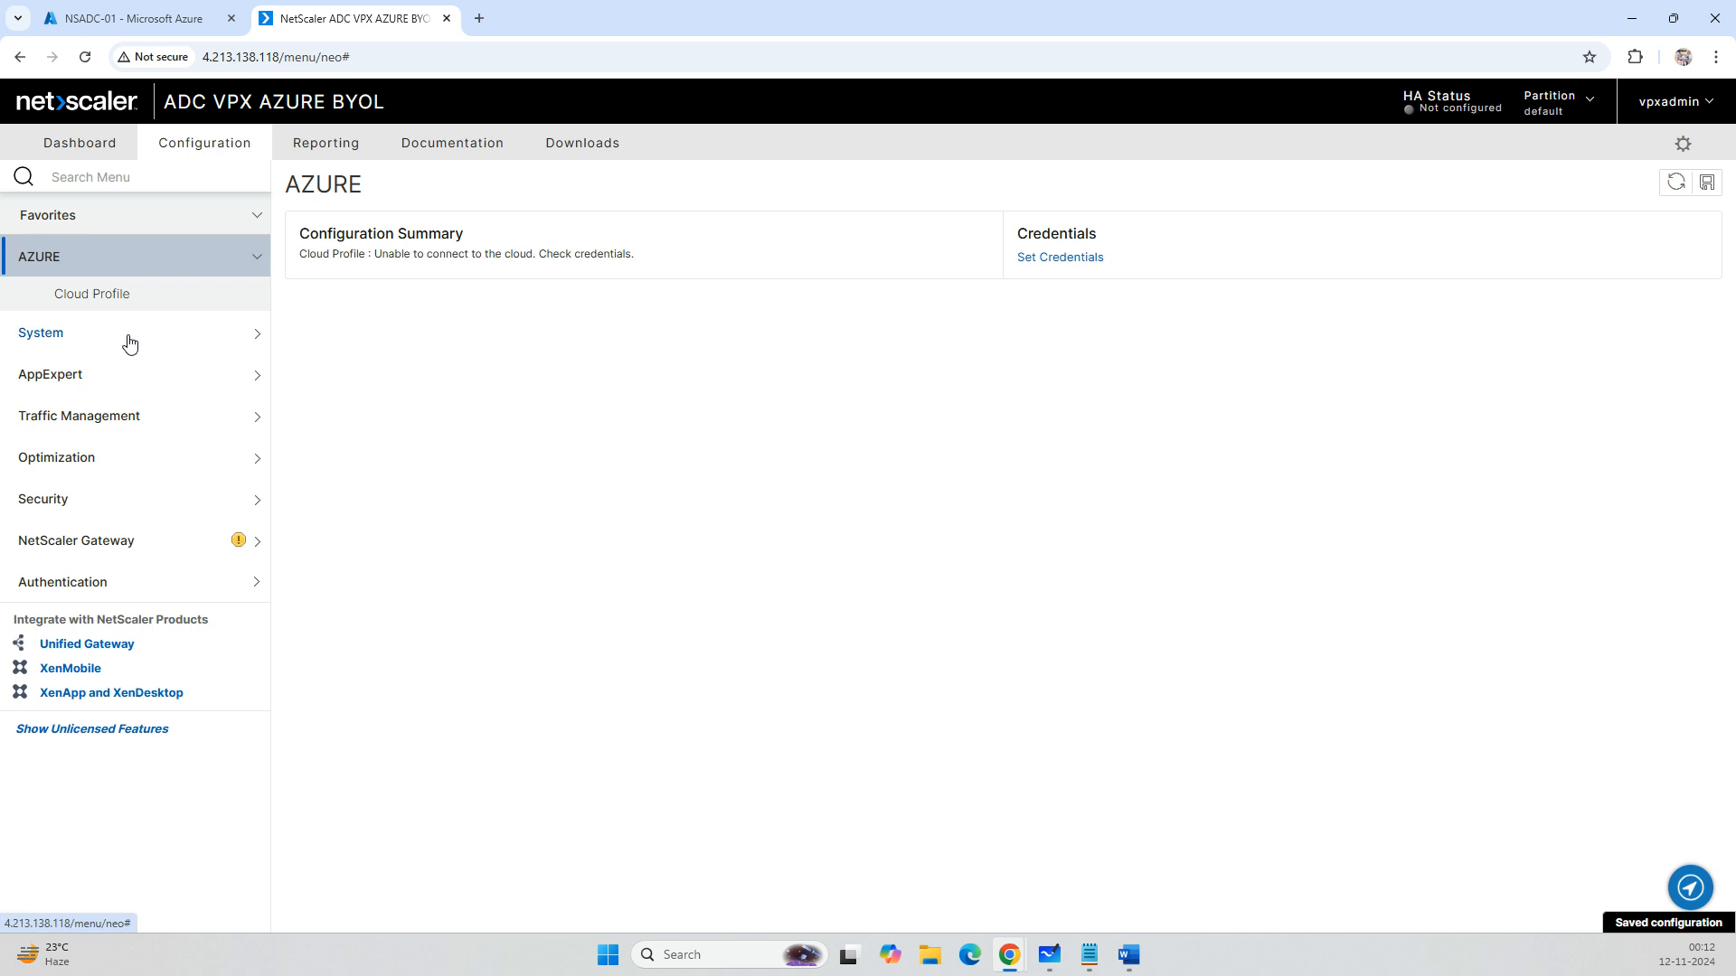
Reboot the NSADC-01 appliance from its system information page.
left_click(95, 337)
left_click(95, 372)
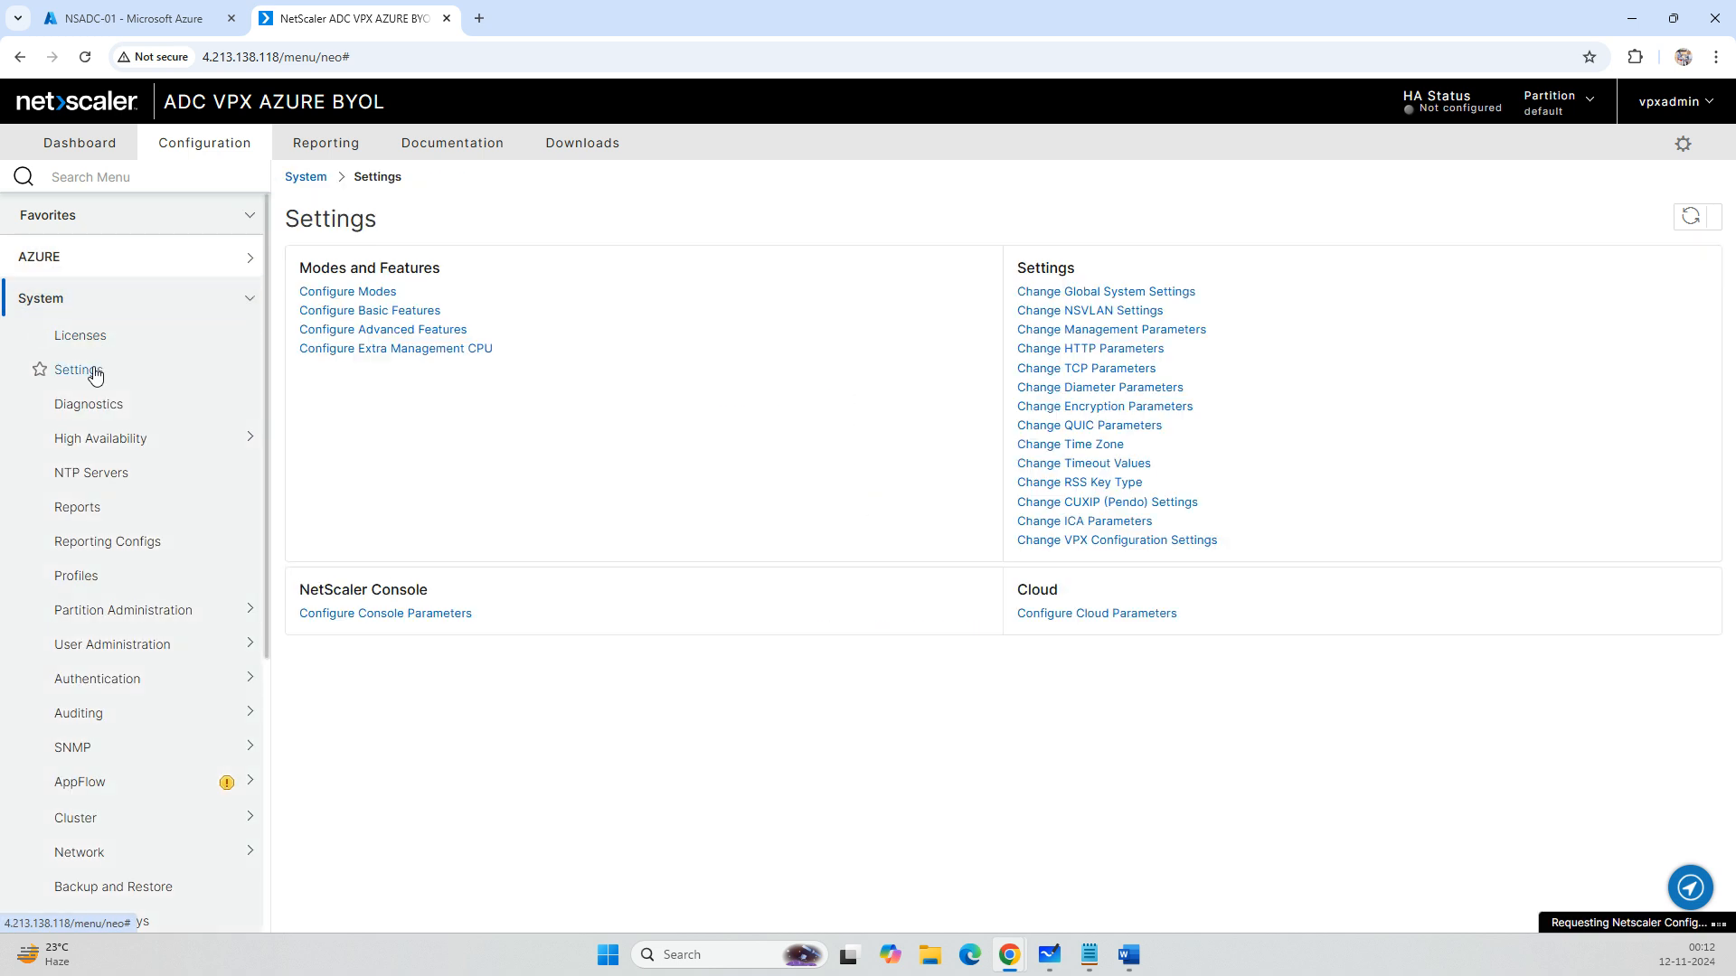
left_click(105, 308)
left_click(428, 307)
left_click(56, 264)
left_click(60, 312)
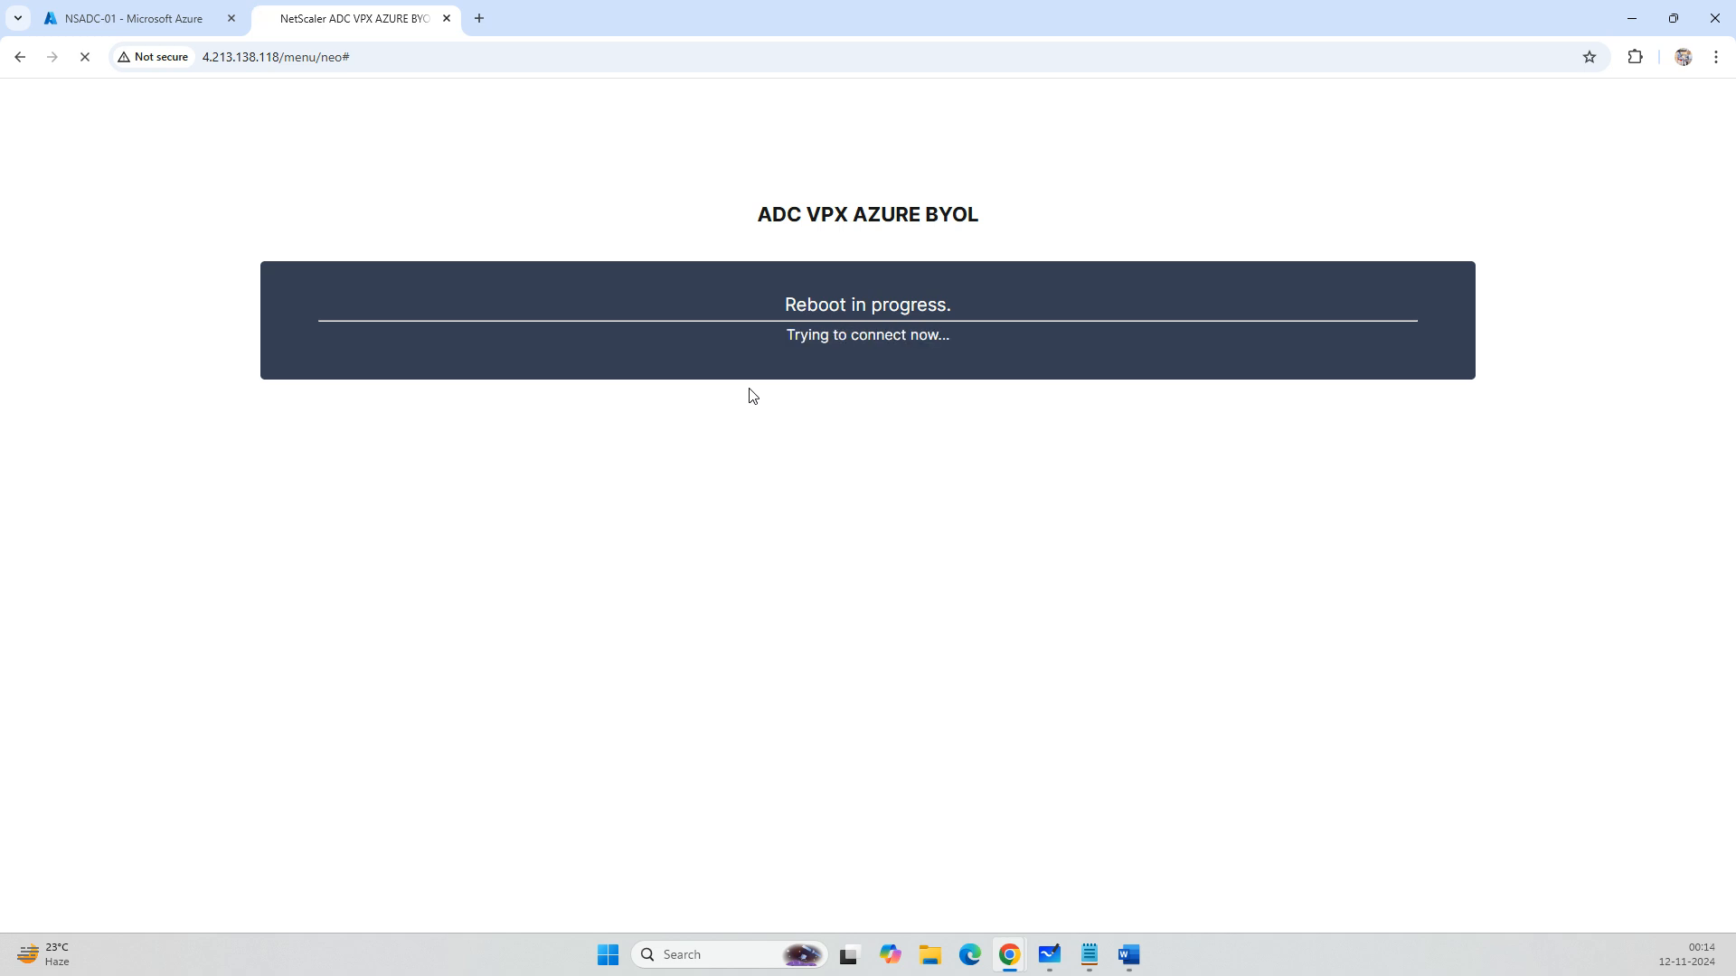
Sign back in to NSADC-01 as vpxadmin with the account password and dismiss the RPC password and SSL notices.
type("pxadmin")
key("Tab")
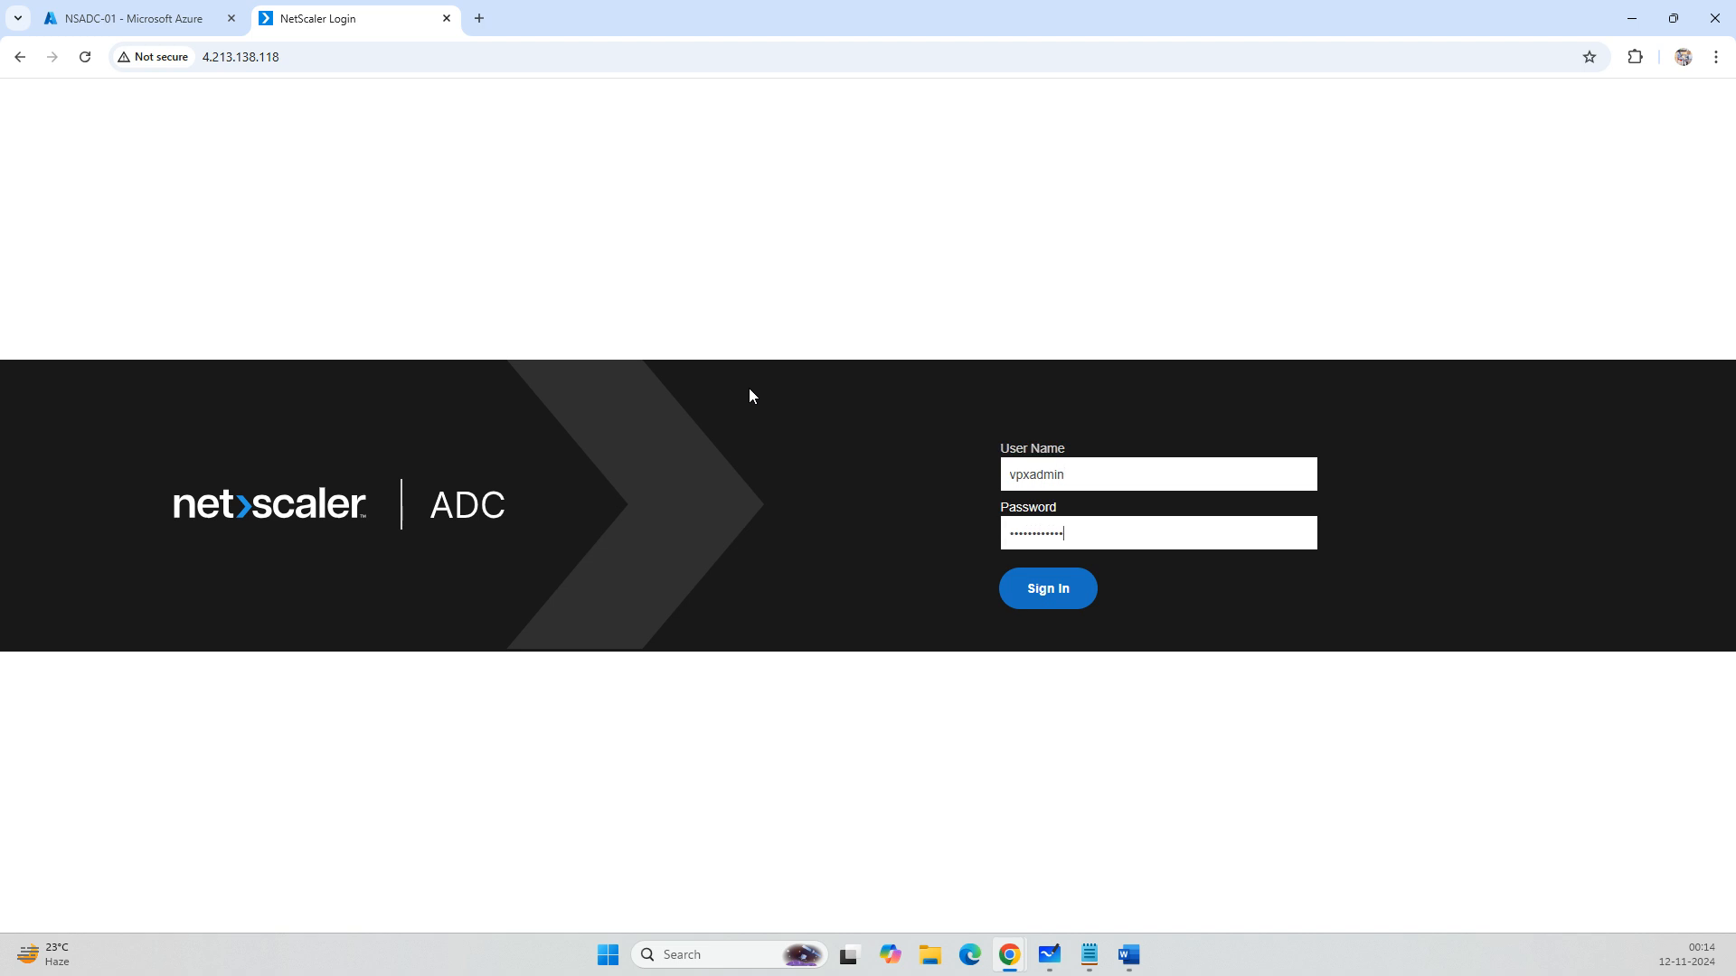
type("****")
key("Return")
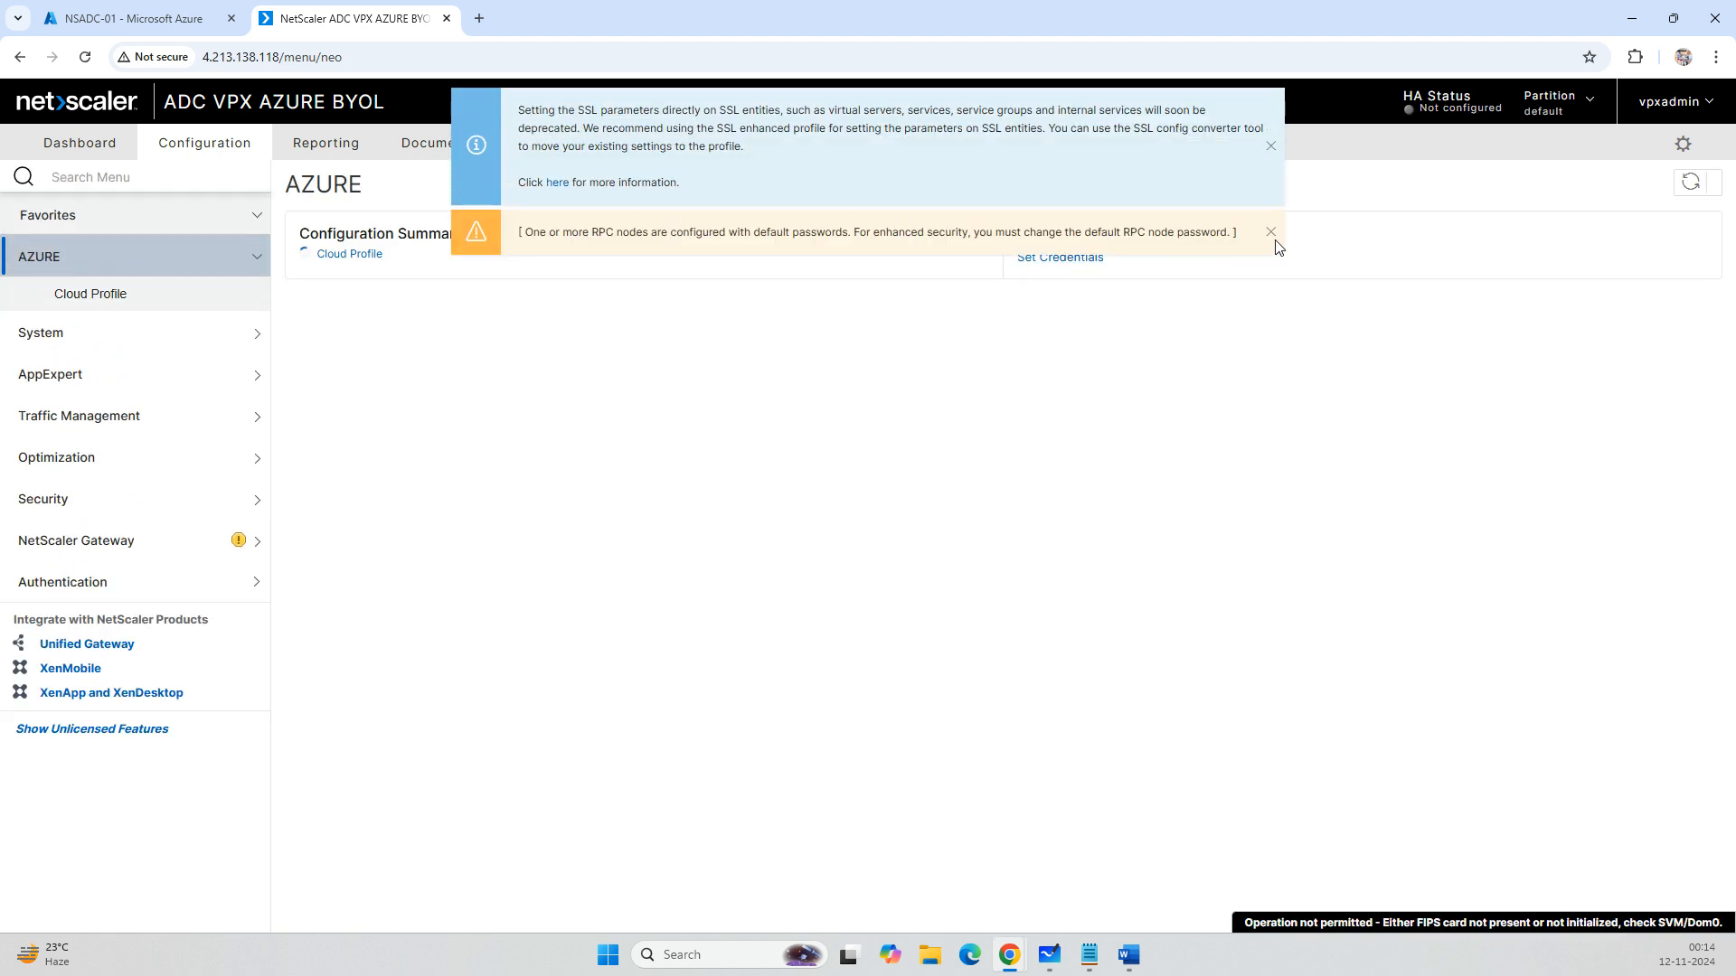
left_click(1271, 232)
left_click(1270, 146)
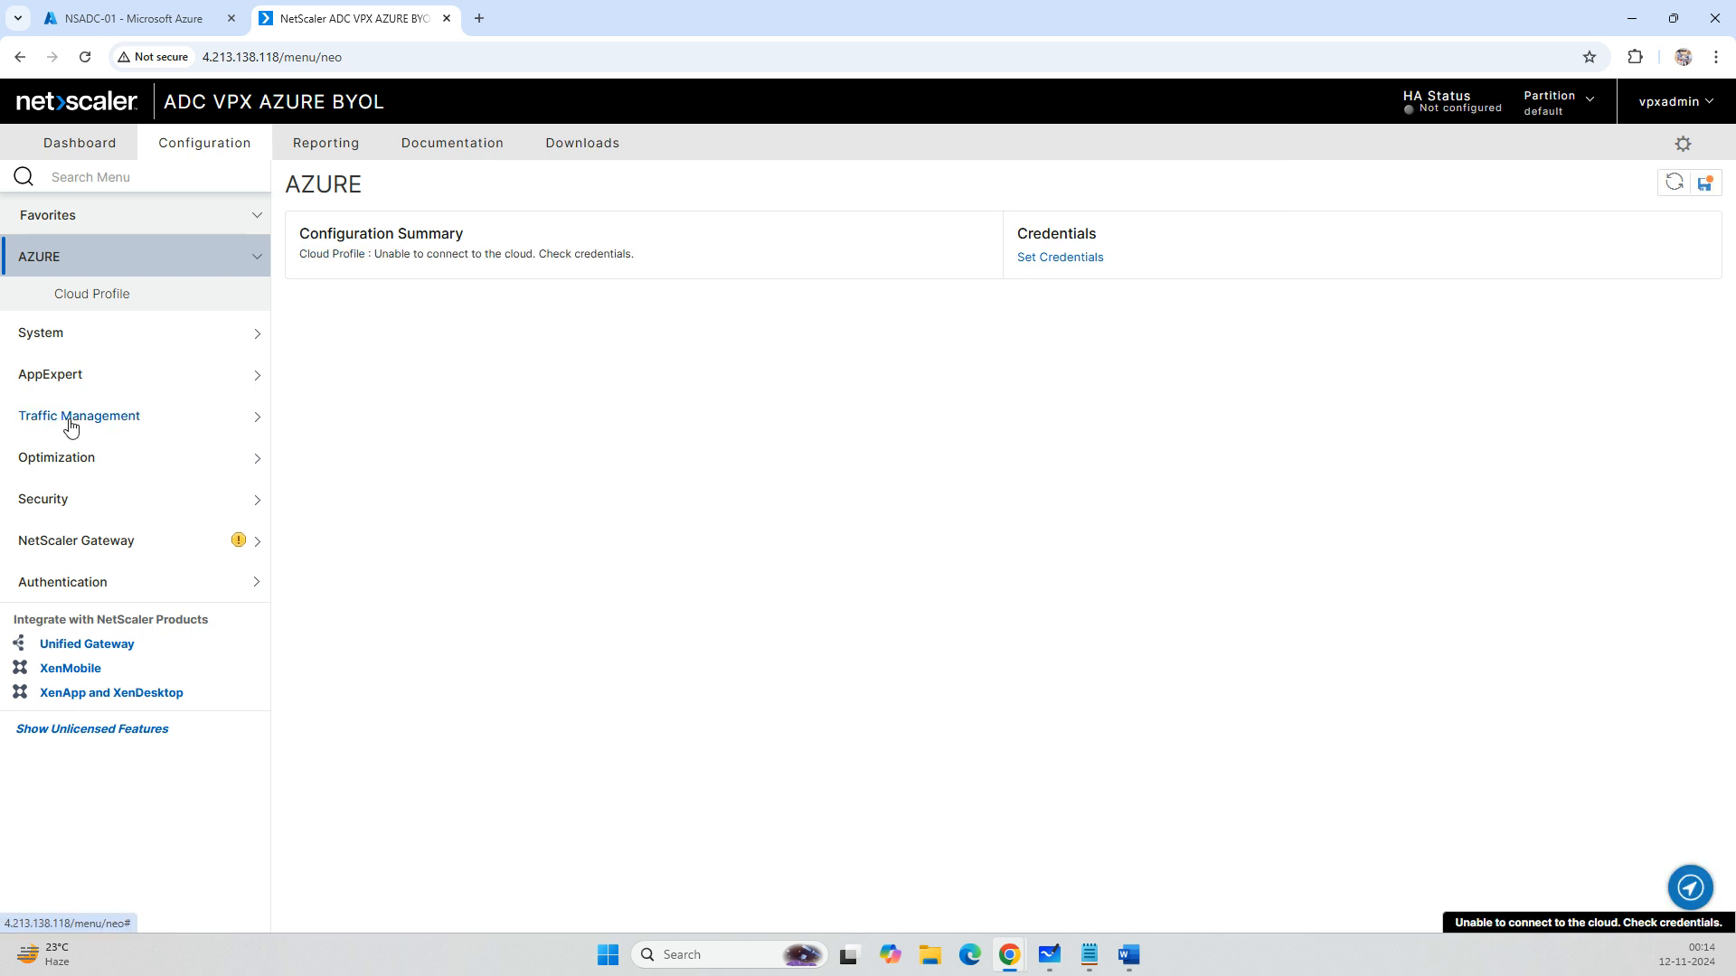
Enable the basic features Content Switching, Rewrite, NetScaler Gateway, and Authentication, Authorization and Auditing in the system settings.
left_click(70, 418)
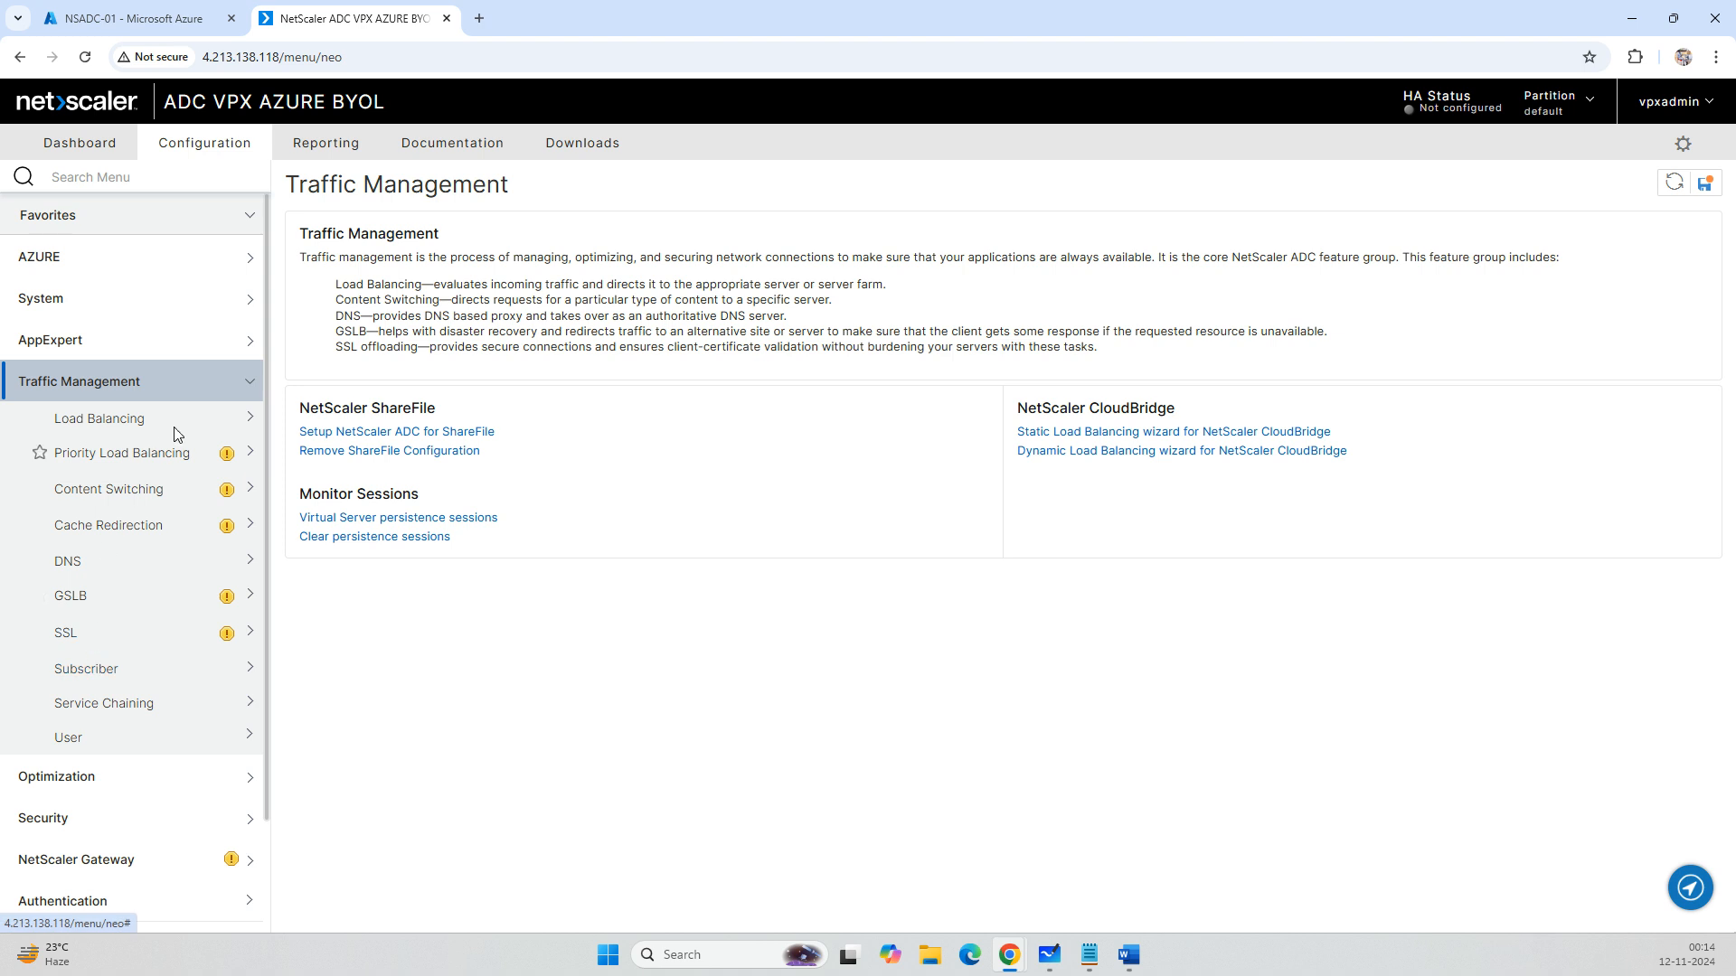
left_click(80, 302)
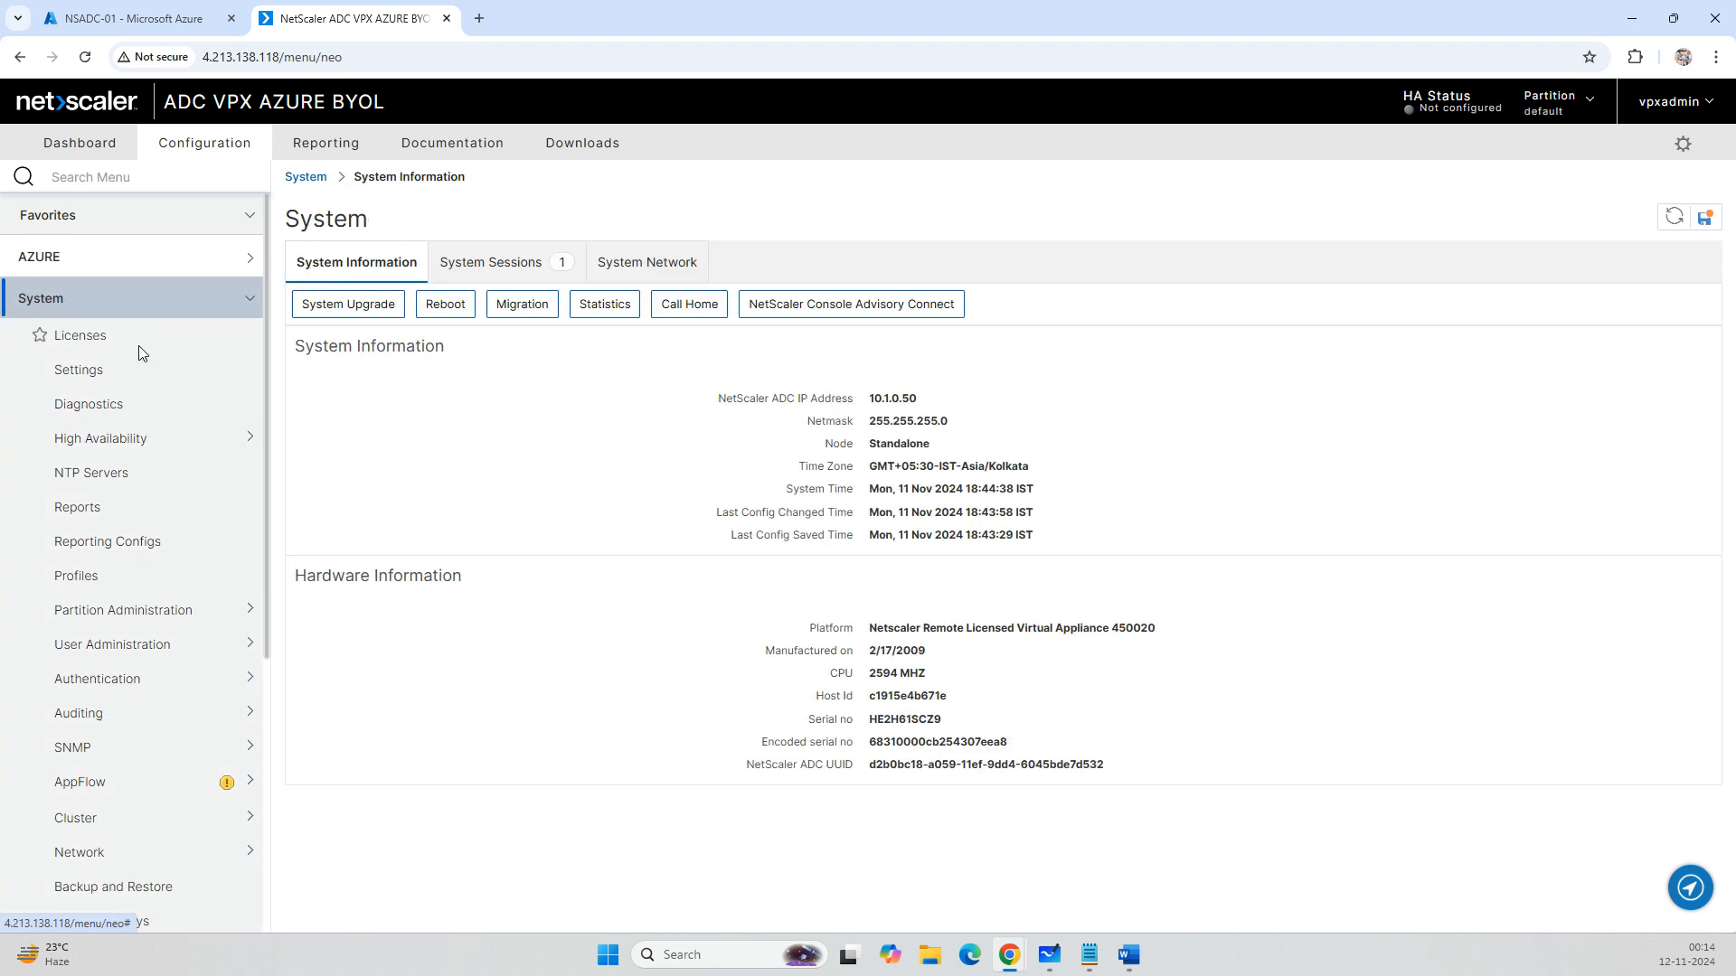
left_click(80, 371)
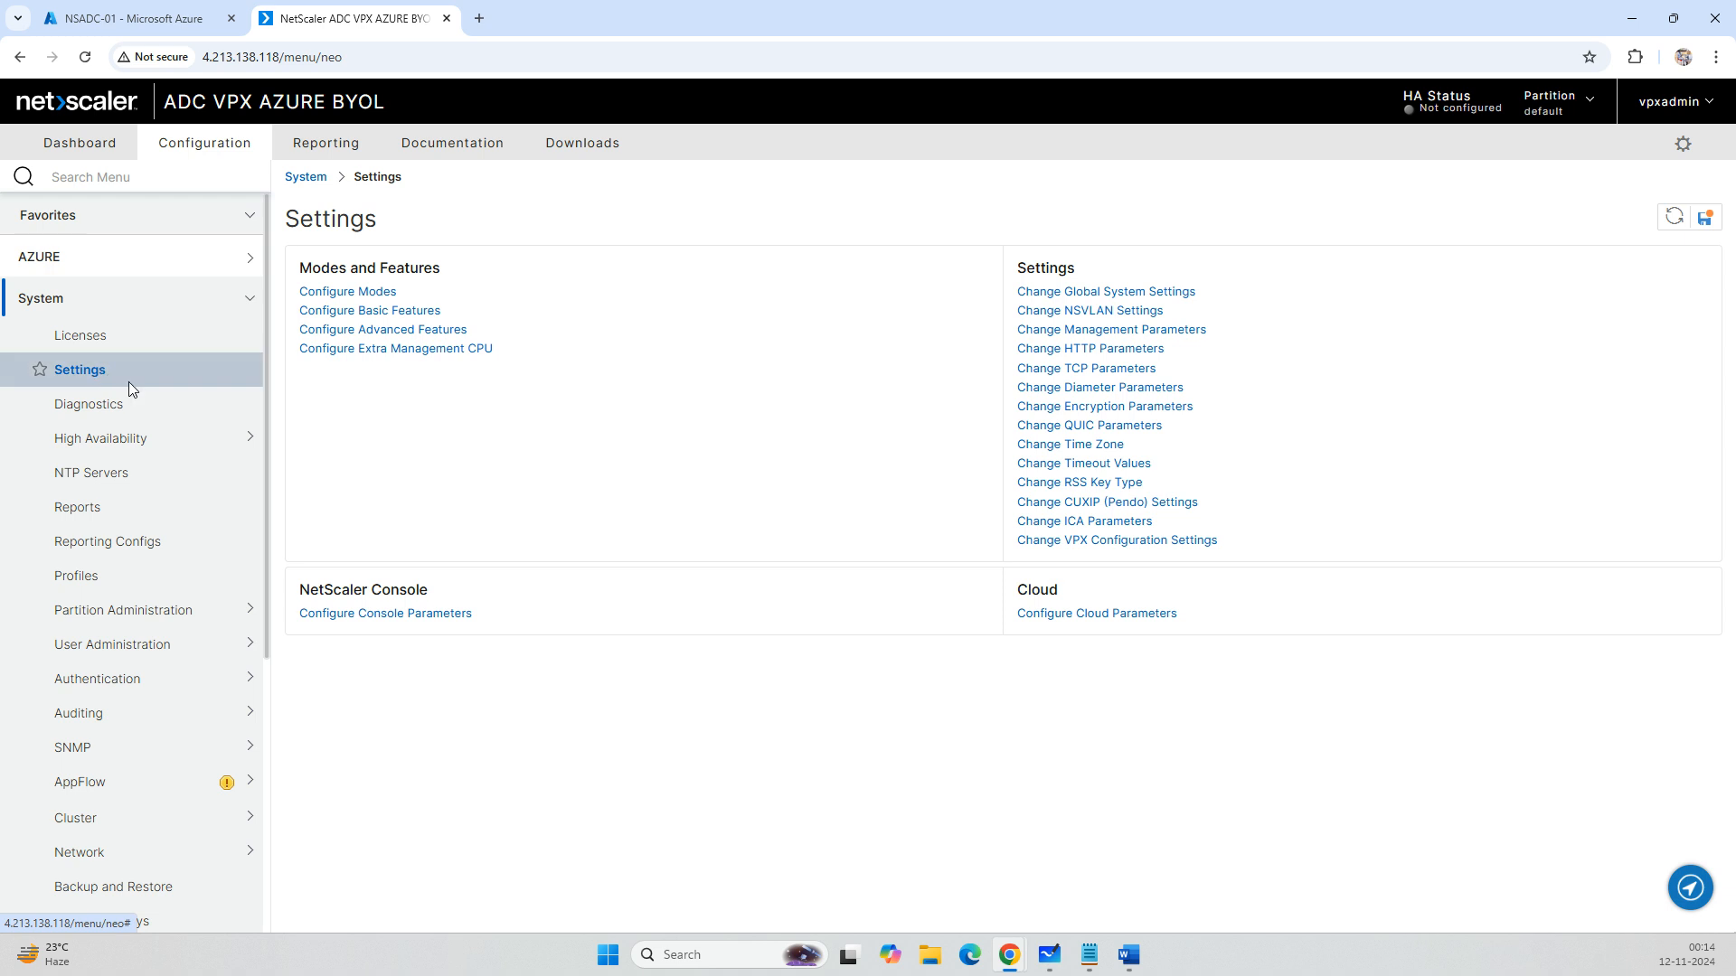
left_click(348, 311)
left_click(185, 268)
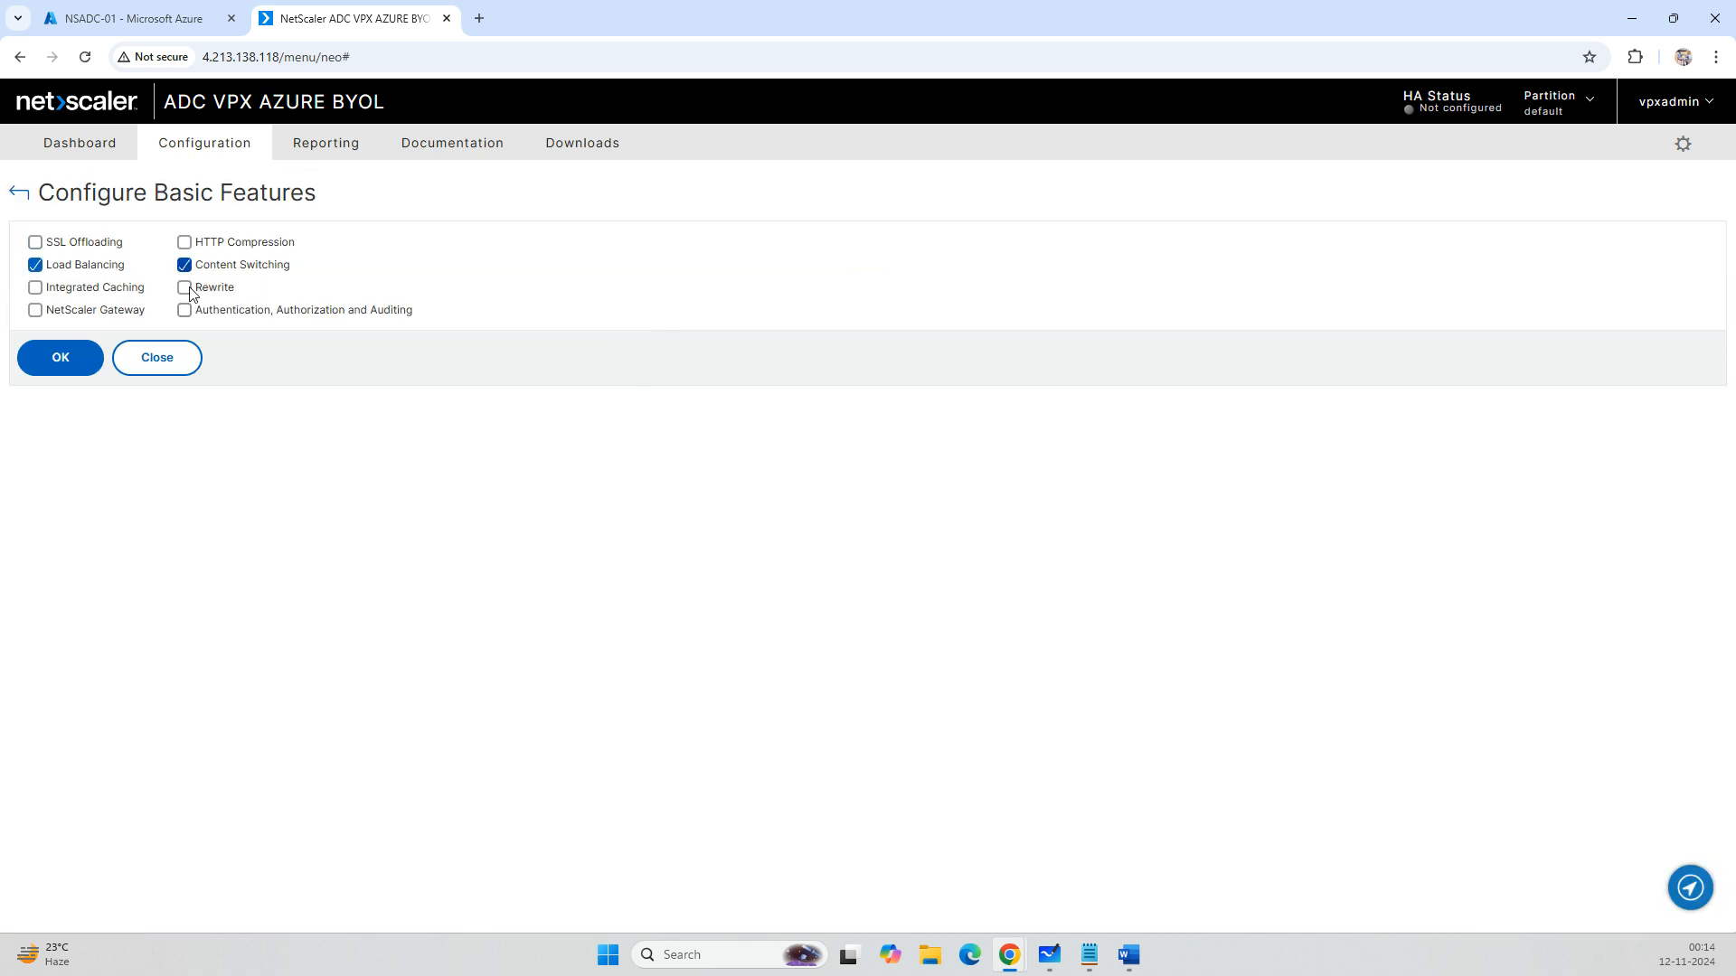
left_click(185, 288)
left_click(35, 310)
left_click(184, 310)
left_click(56, 366)
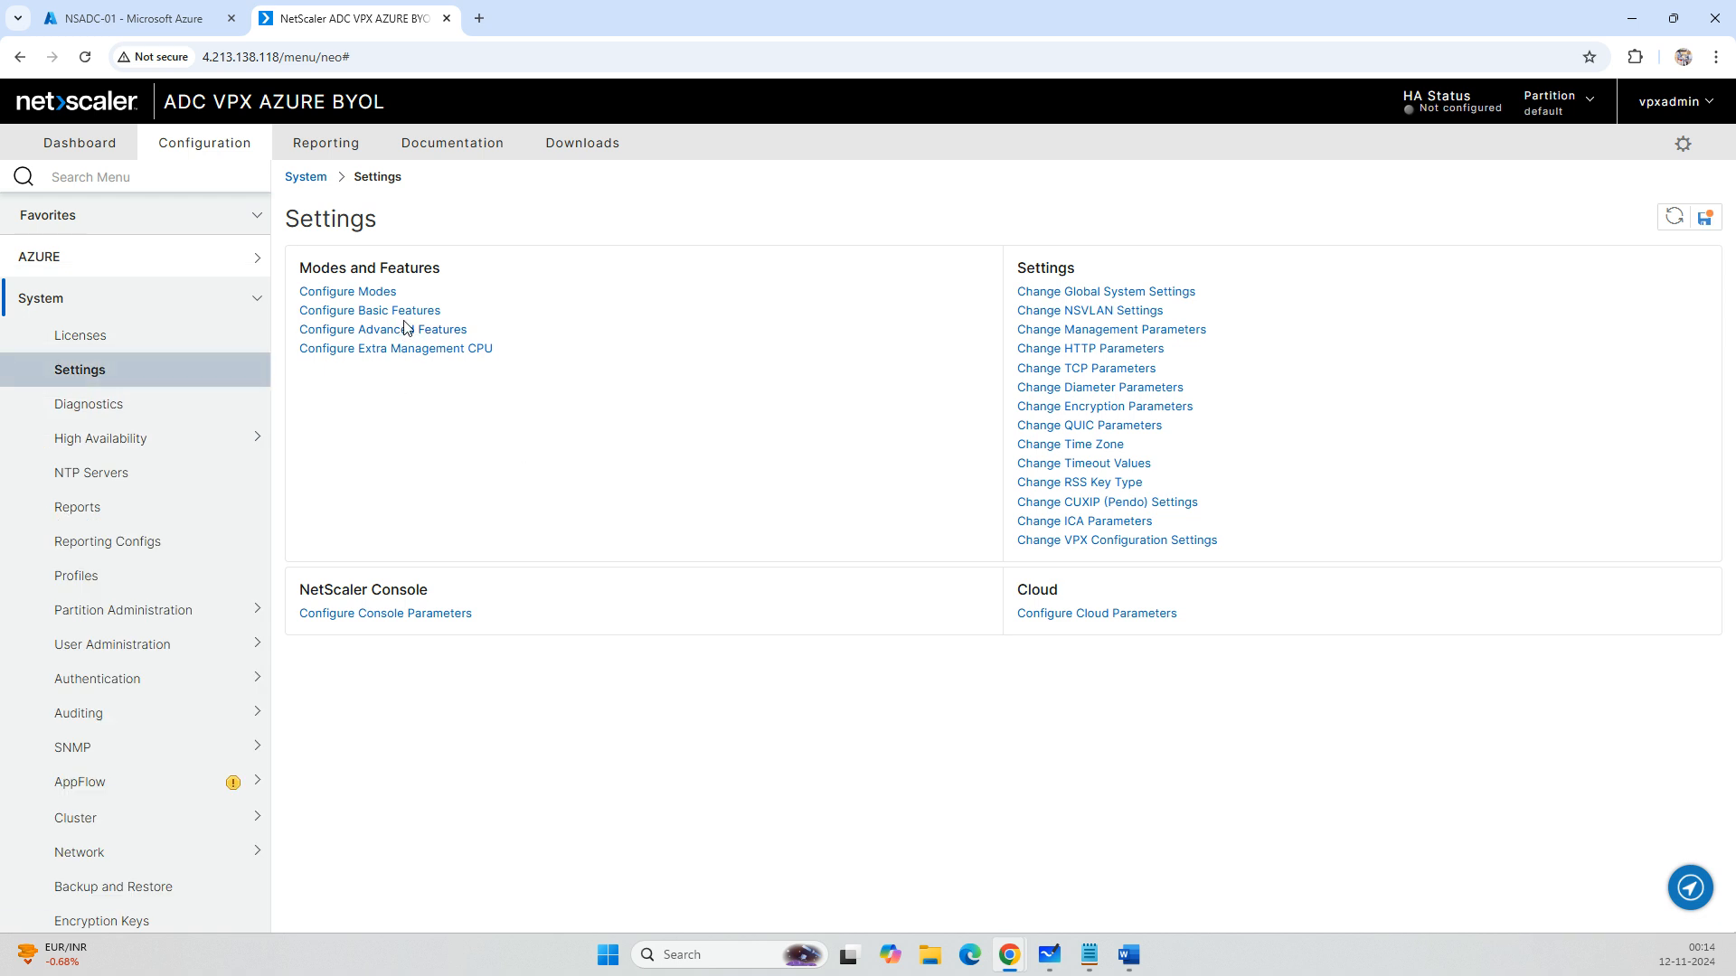
Enable the advanced features Global Server Load Balancing, Content Inspection, NetScaler Bot Management, Web Logging, NetScaler Web App Firewall and Responder.
left_click(403, 329)
left_click(271, 288)
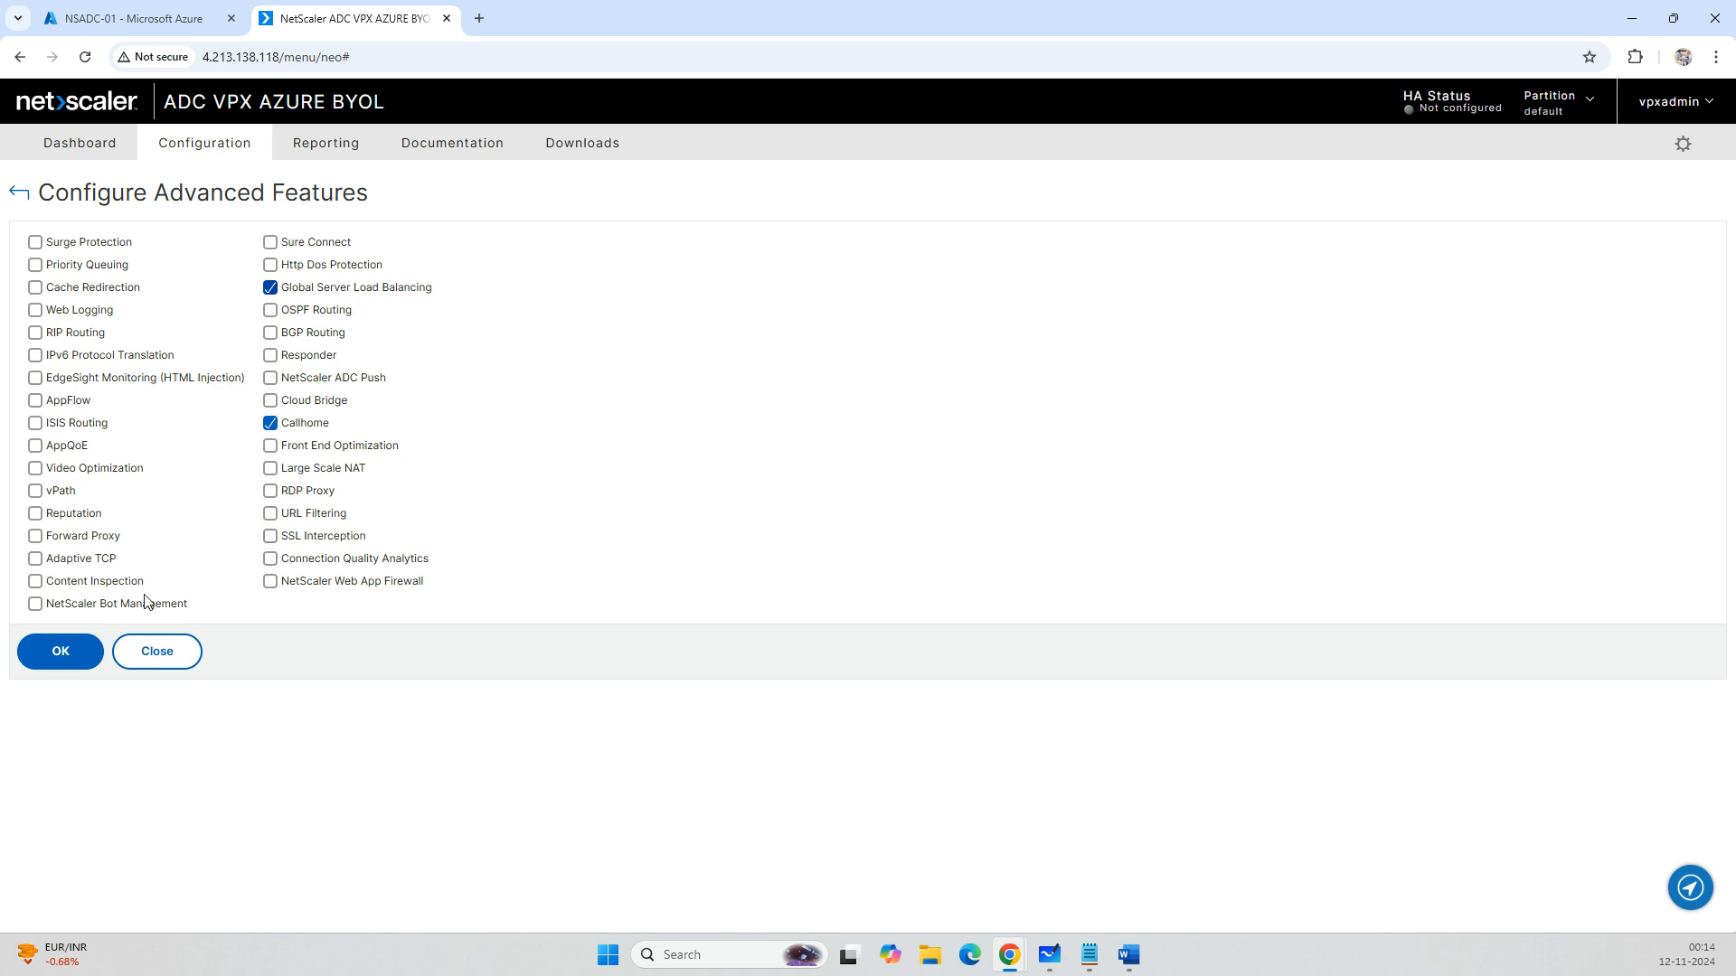
left_click(36, 582)
left_click(35, 604)
left_click(36, 287)
left_click(36, 289)
left_click(36, 311)
left_click(271, 582)
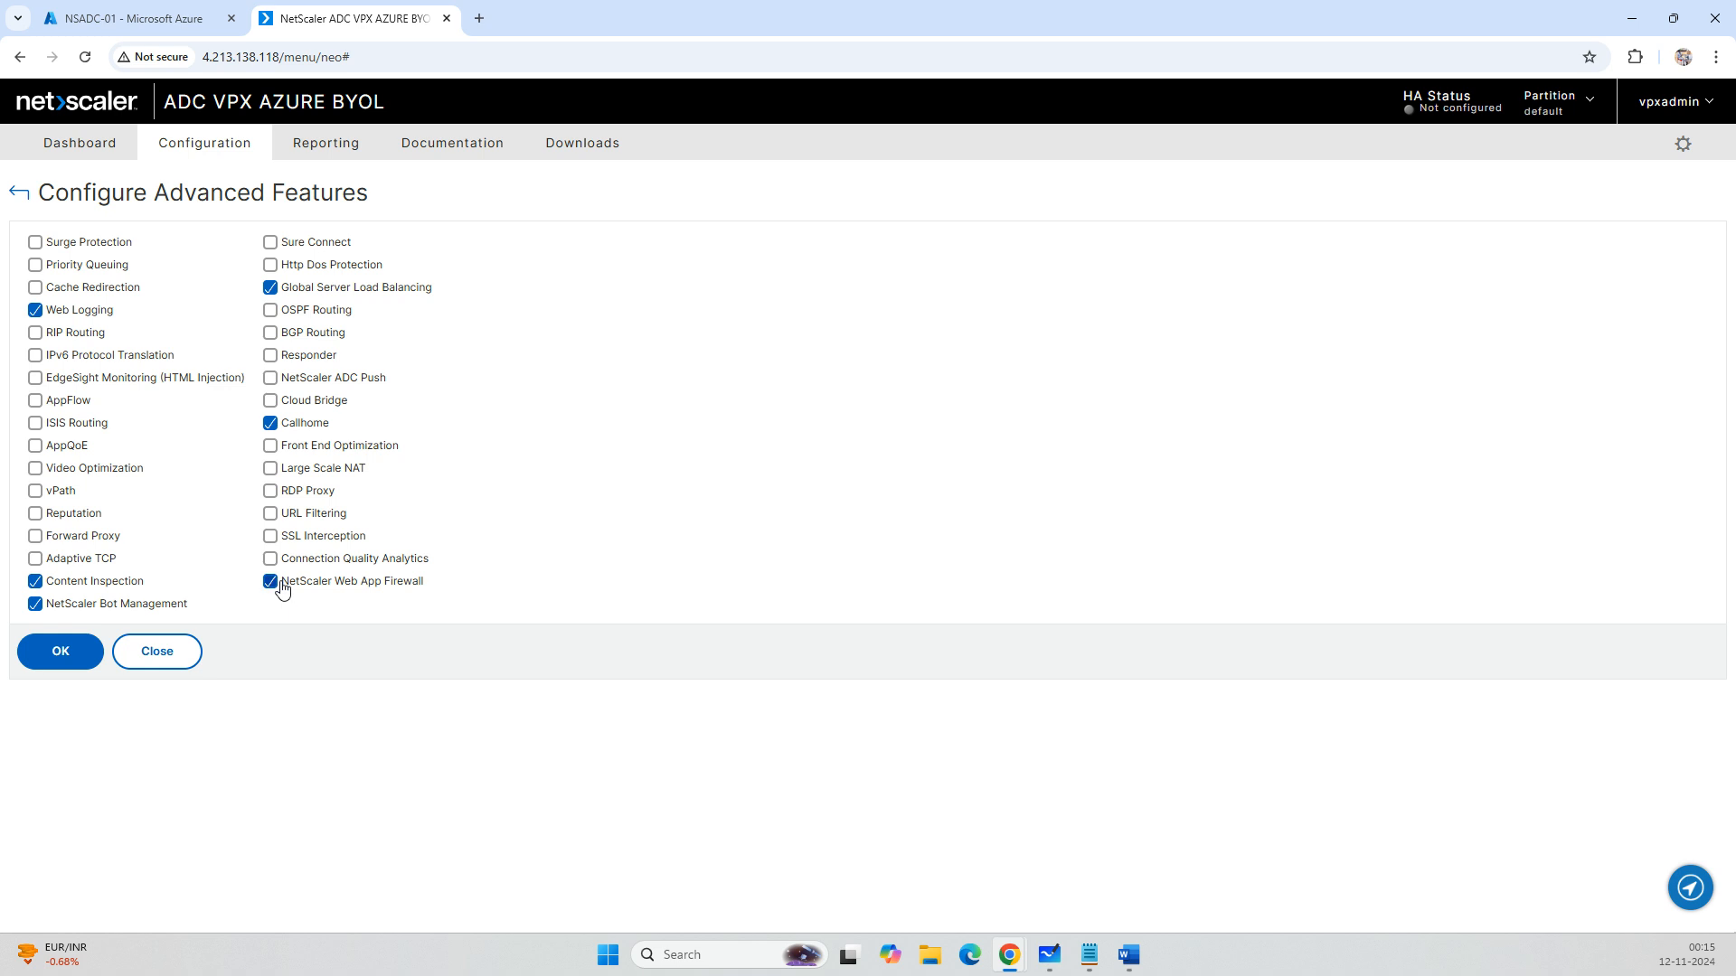
left_click(271, 356)
left_click(61, 652)
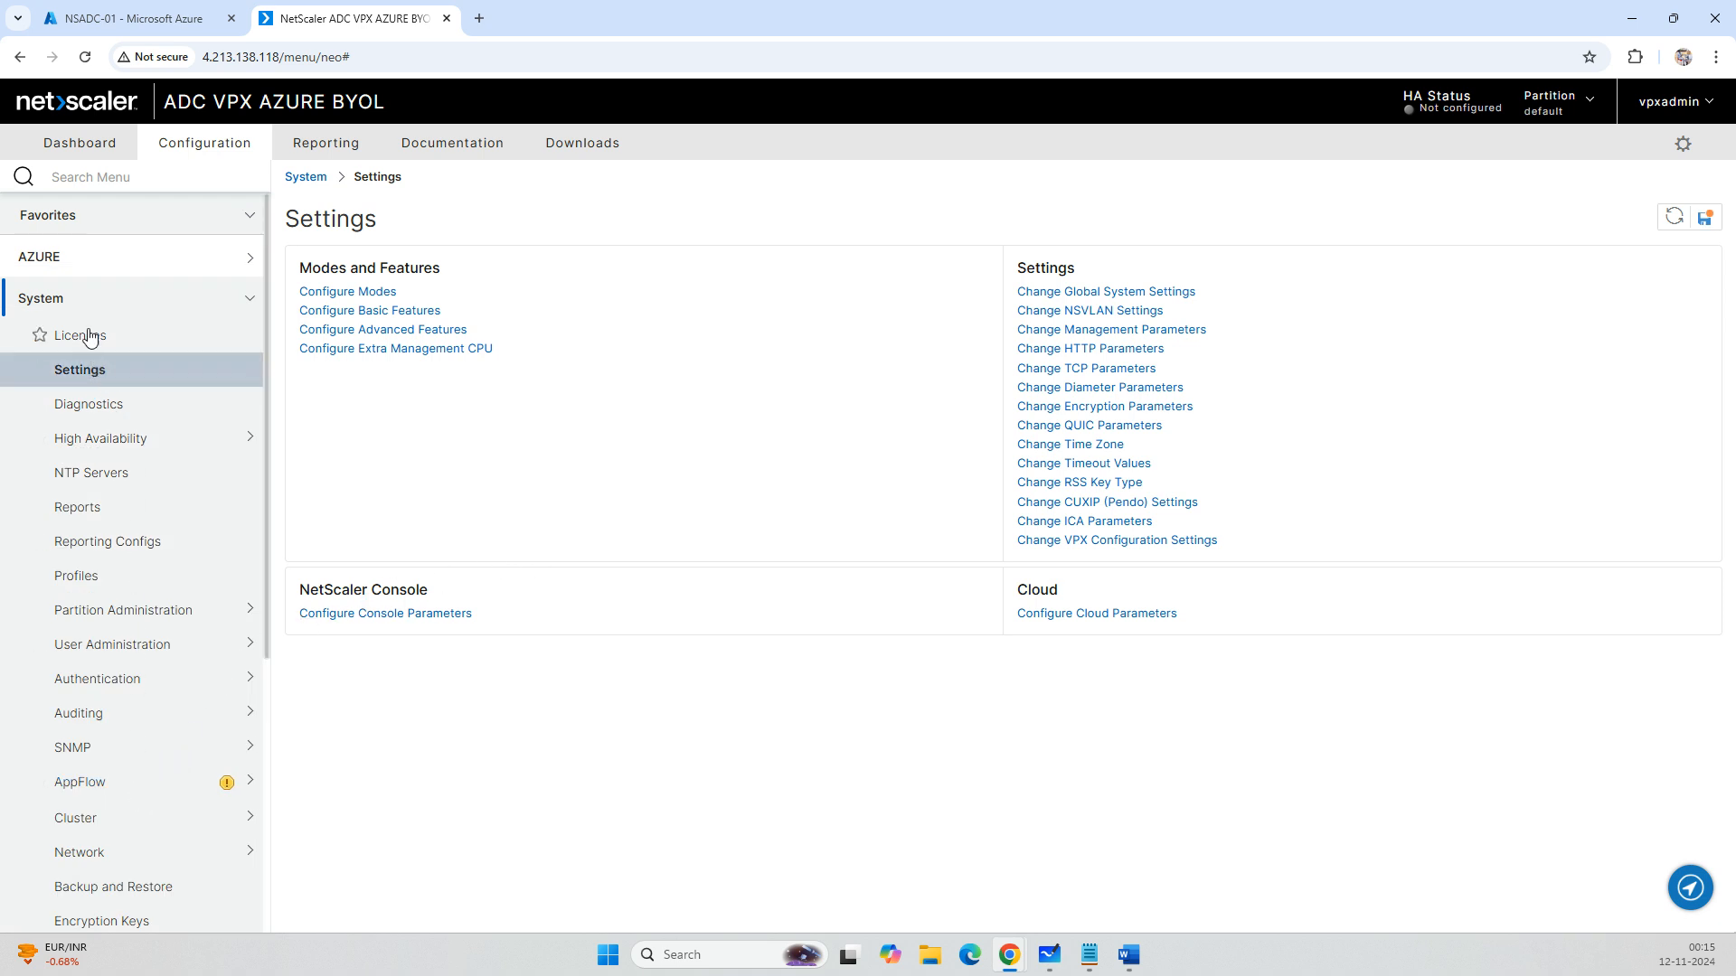
Start a new load balancing server entry named WebSRV01 with the IP address 10.1.0.90.
left_click(87, 300)
left_click(81, 381)
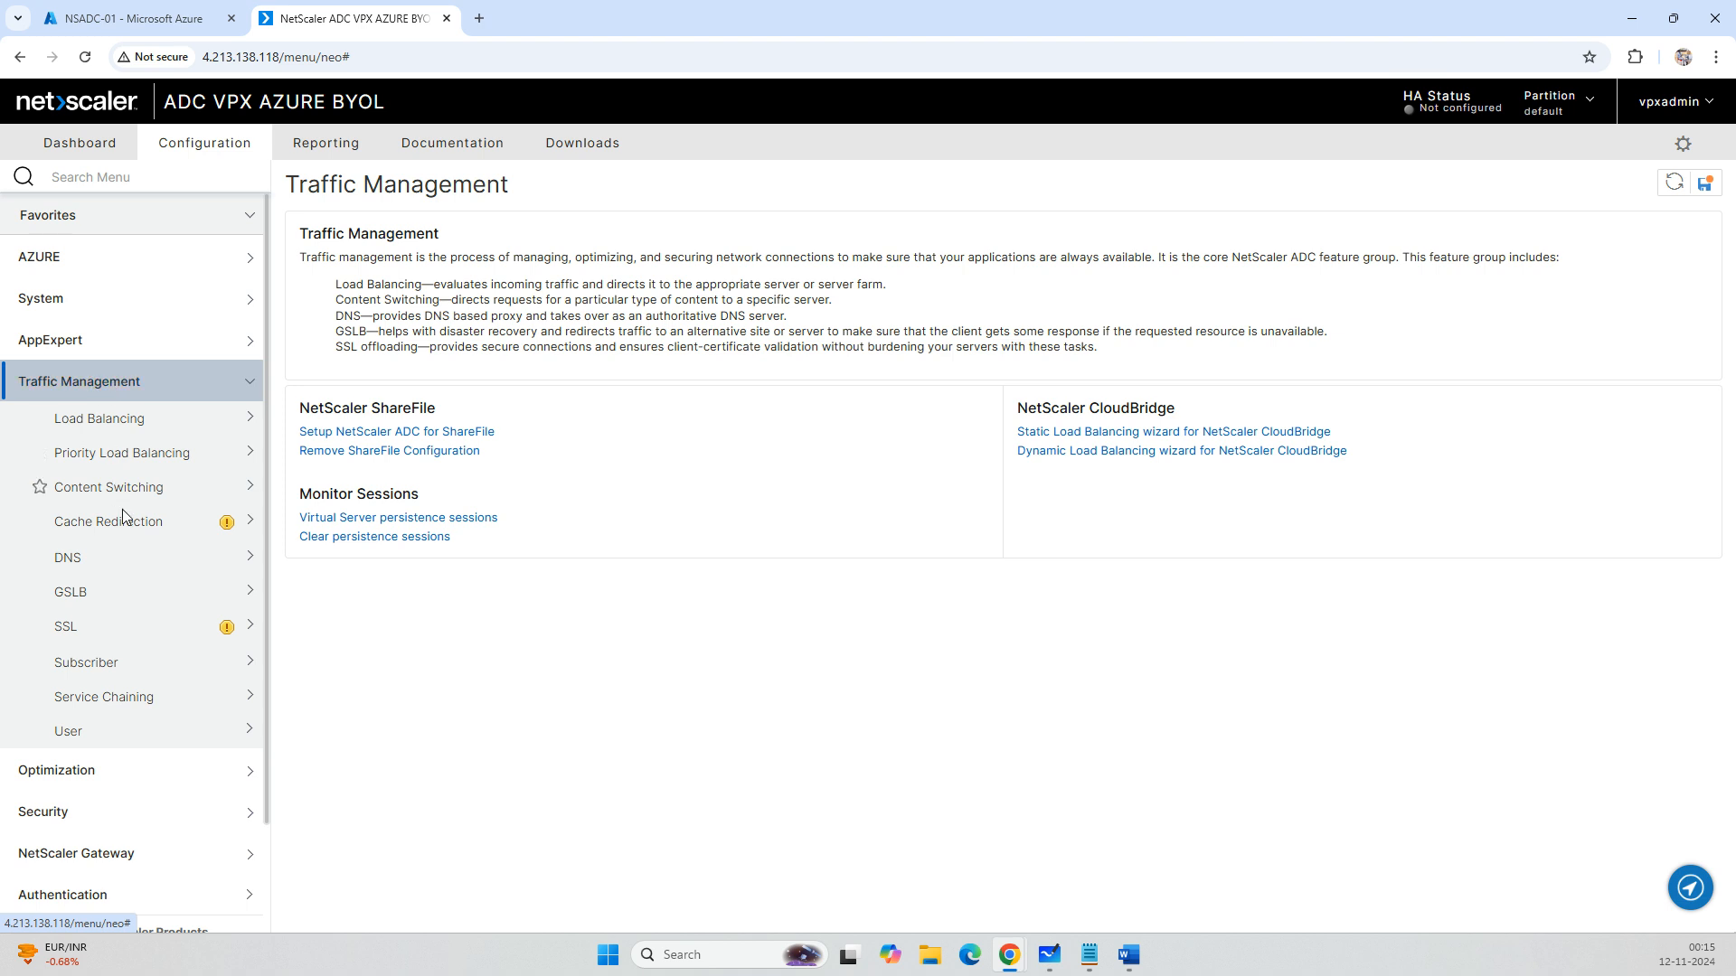
left_click(123, 419)
left_click(100, 625)
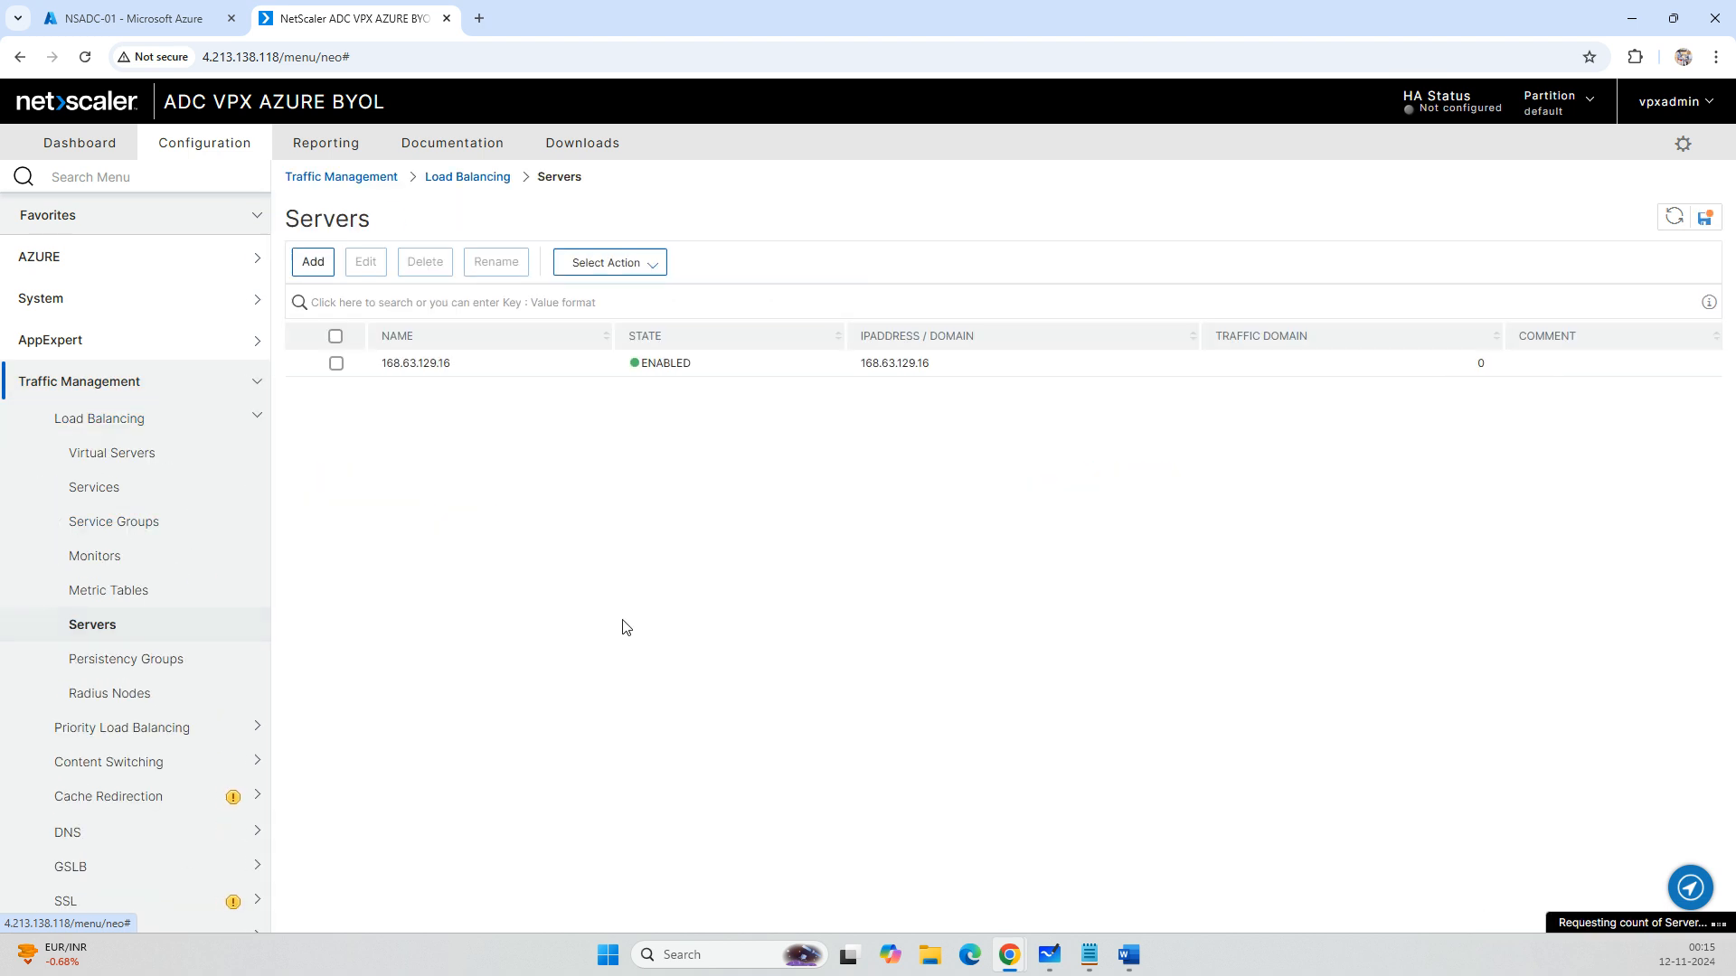
left_click(313, 266)
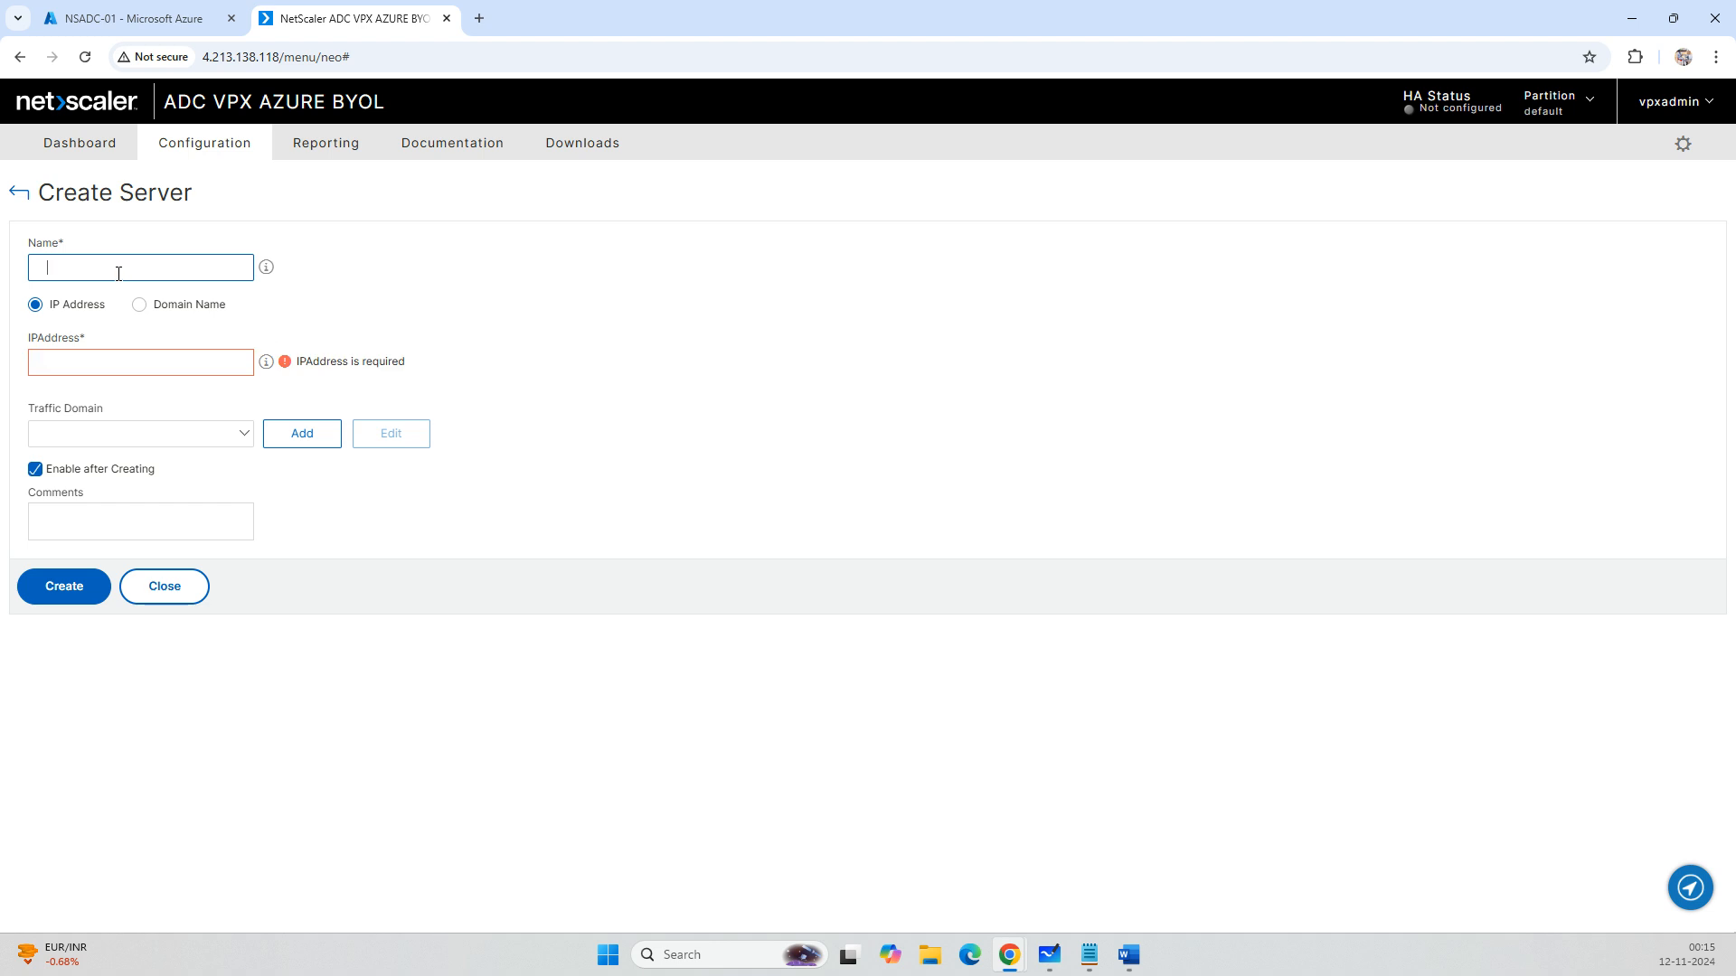
type("WebSRV01")
key("Tab")
type("10.")
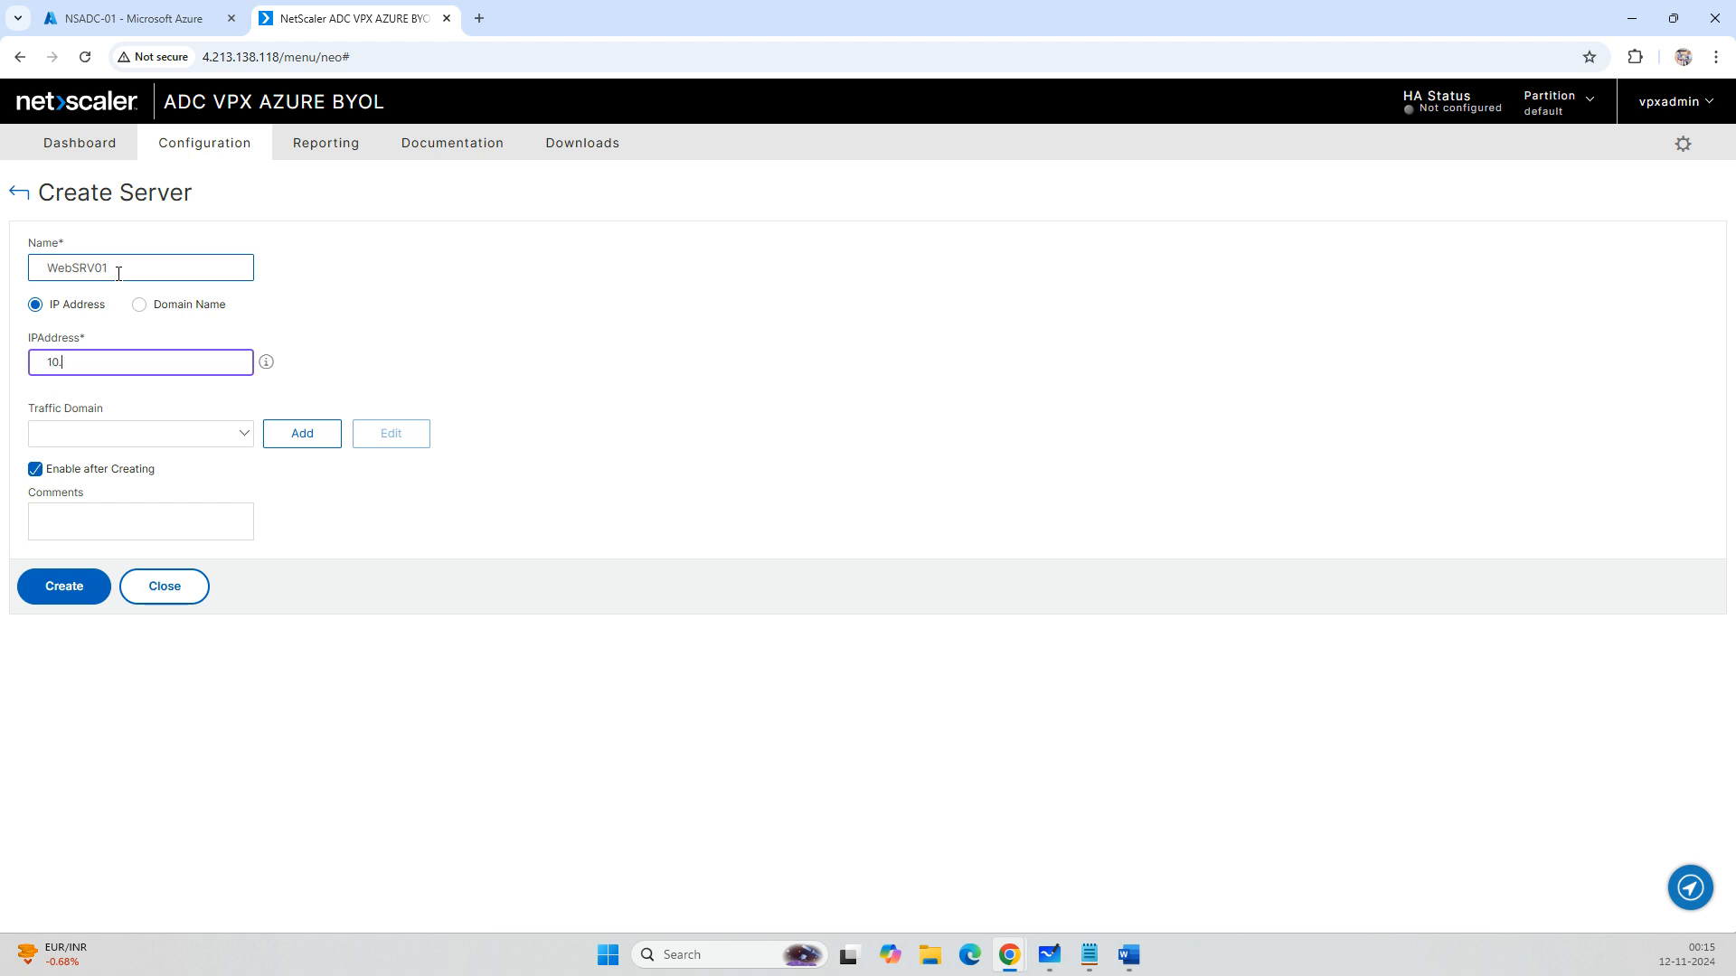
type("1.0.90")
Copy the first web server's address 10.1.0.90 from the Notepad address list into the IP address and create the server.
left_click(1089, 955)
left_click(1141, 863)
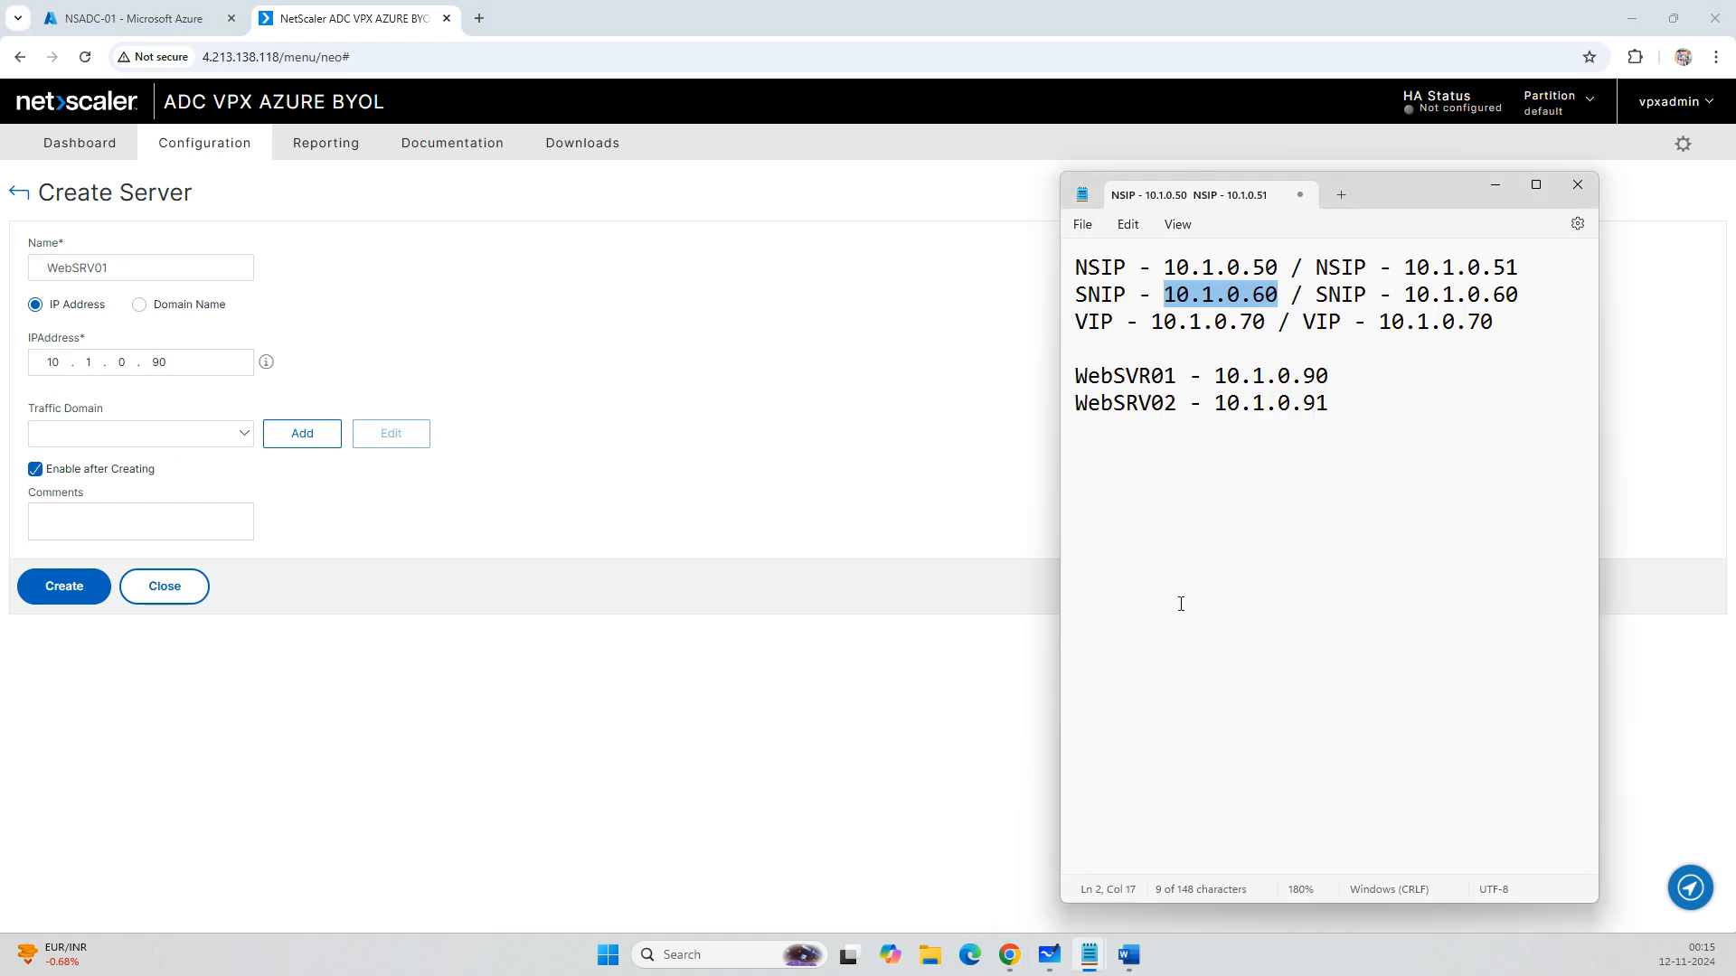
left_click_drag(1214, 376, 1329, 380)
key("ctrl+c")
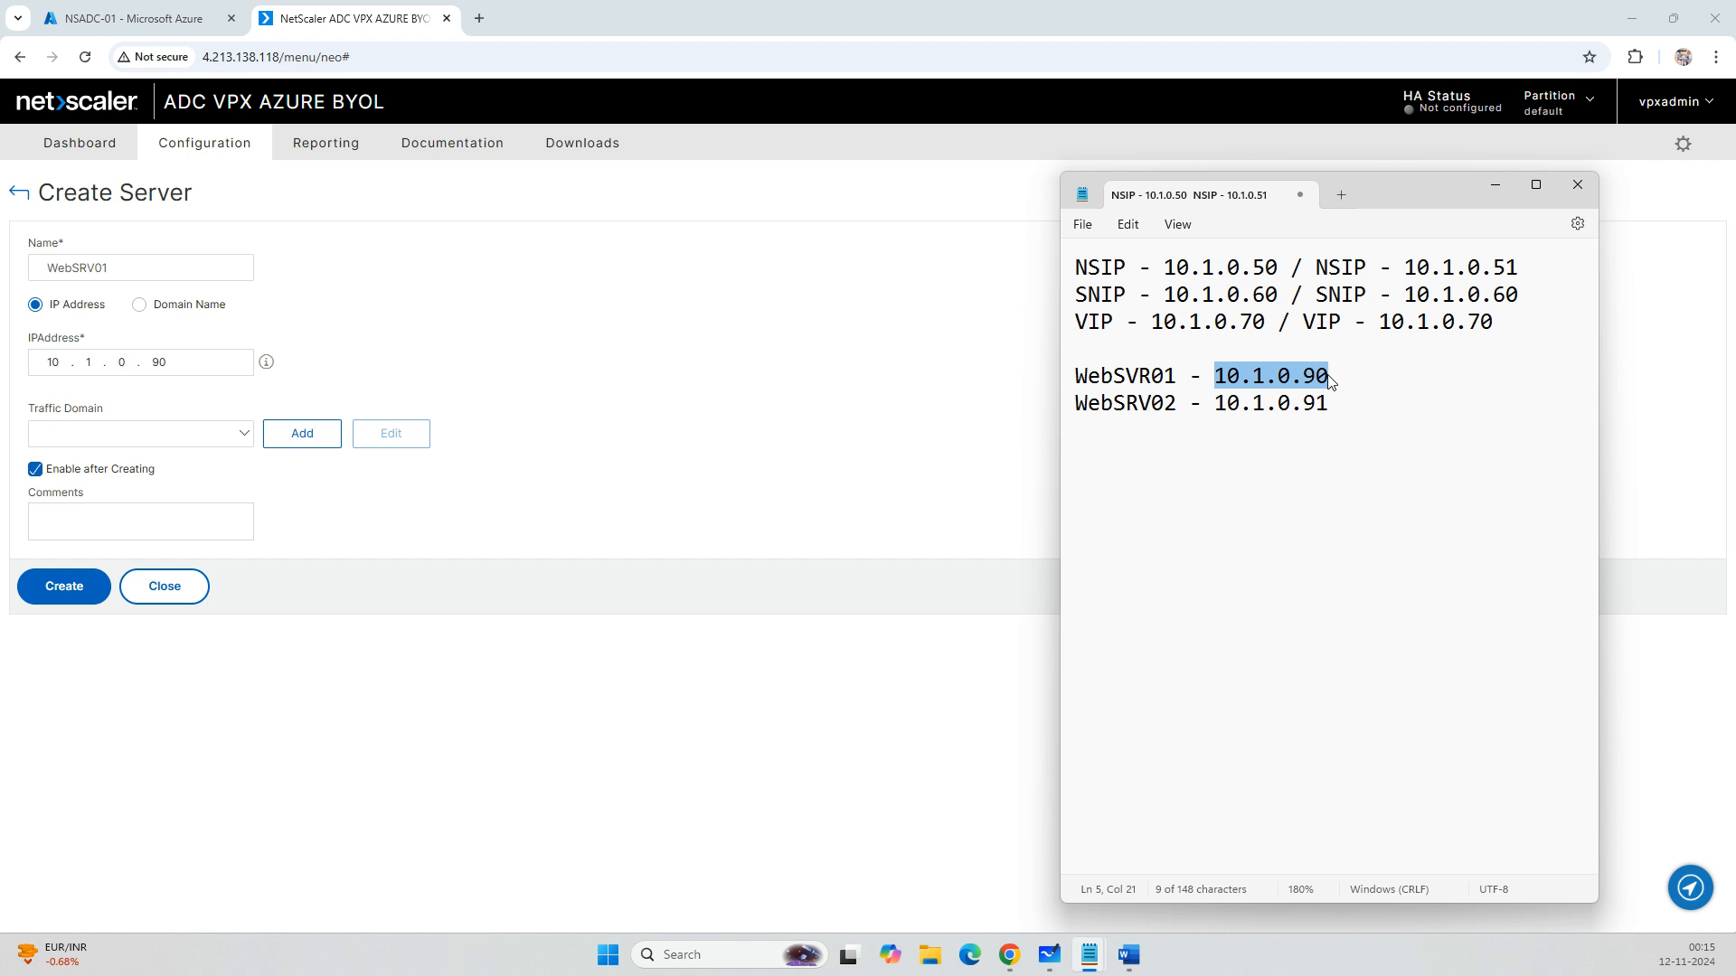
left_click(242, 366)
key("ctrl+v")
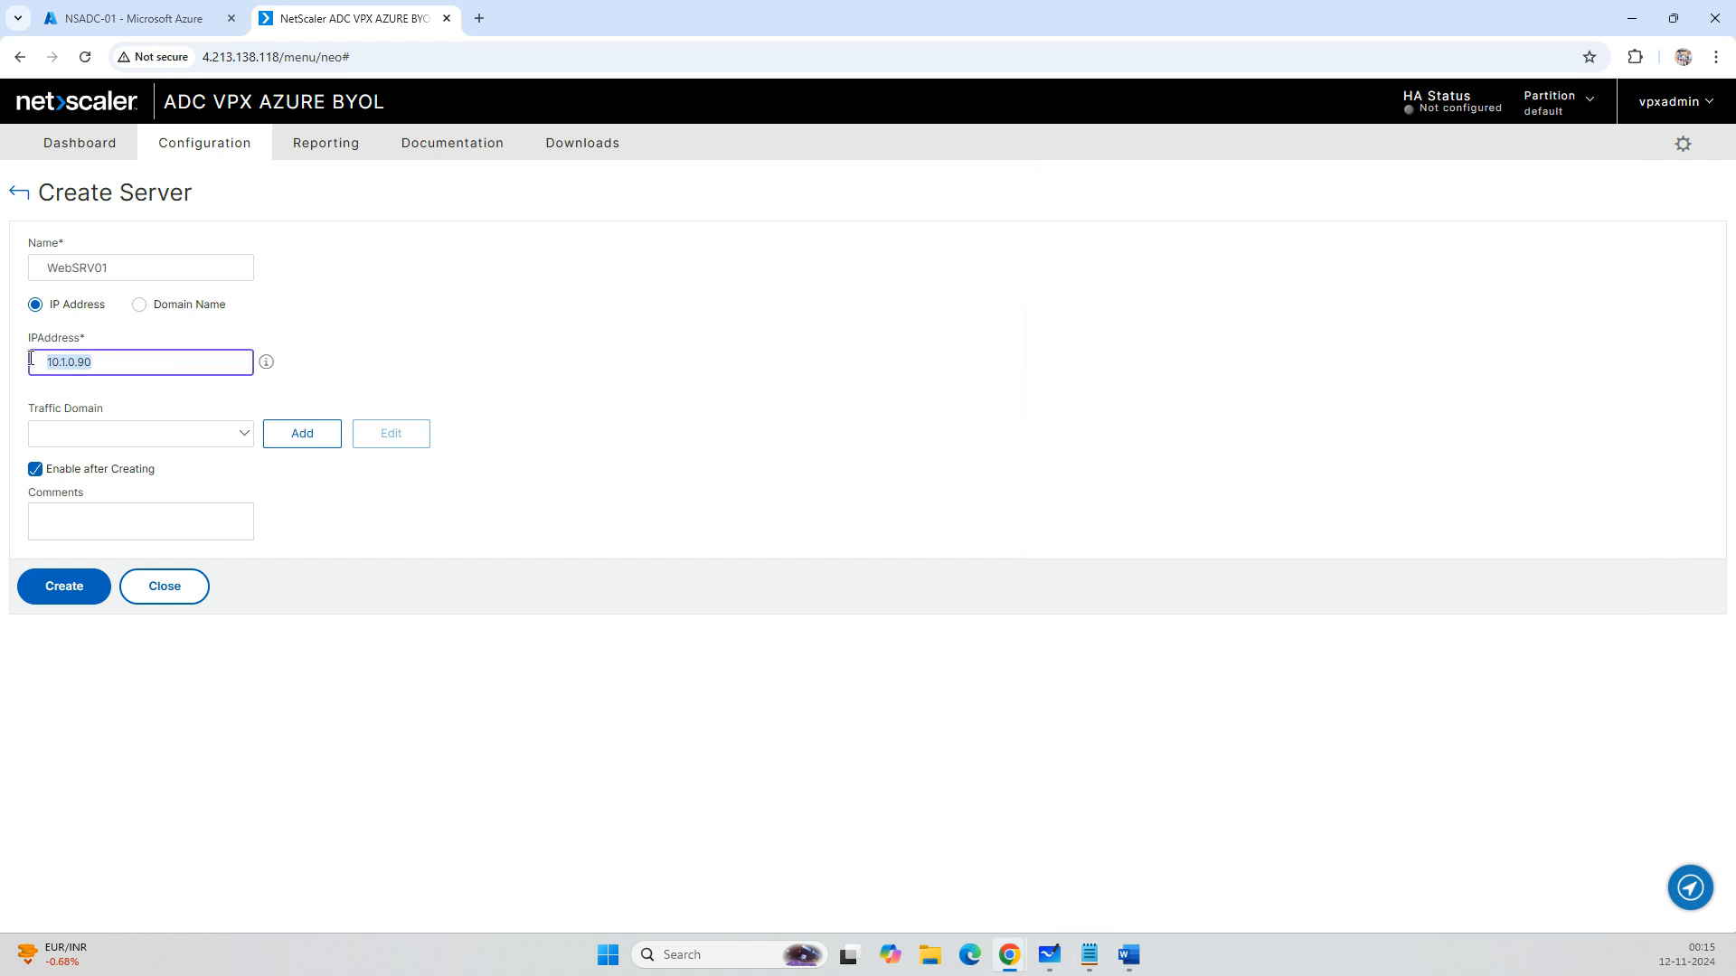
key("Tab")
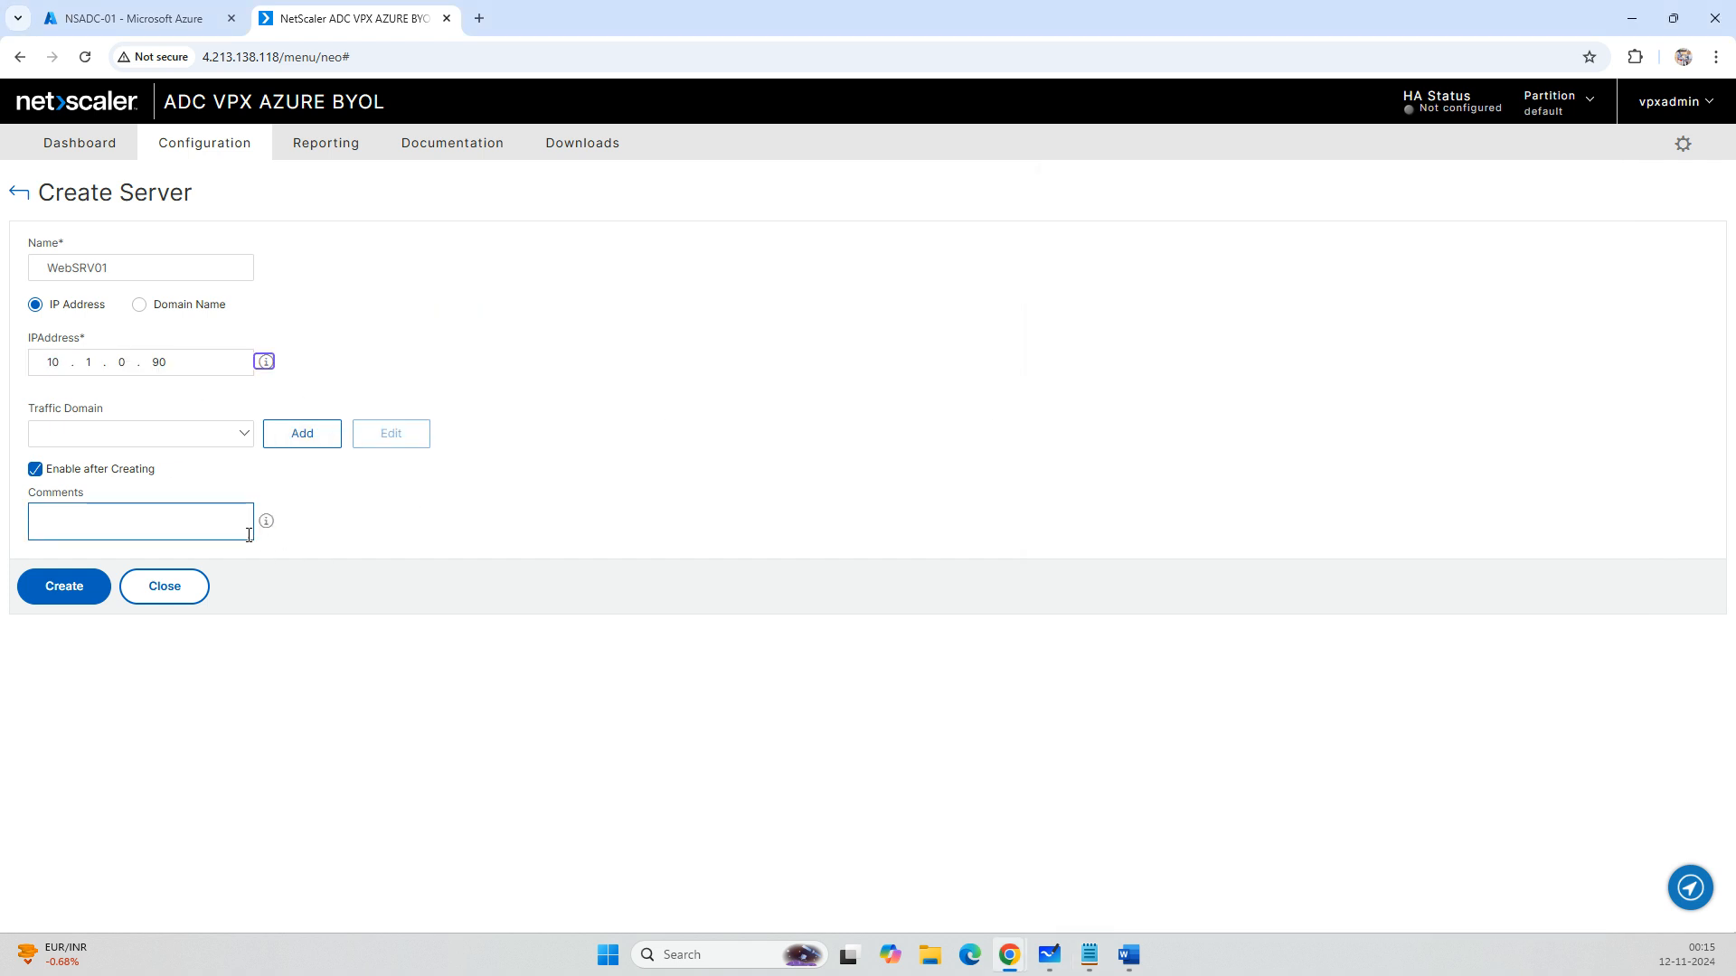
left_click(56, 605)
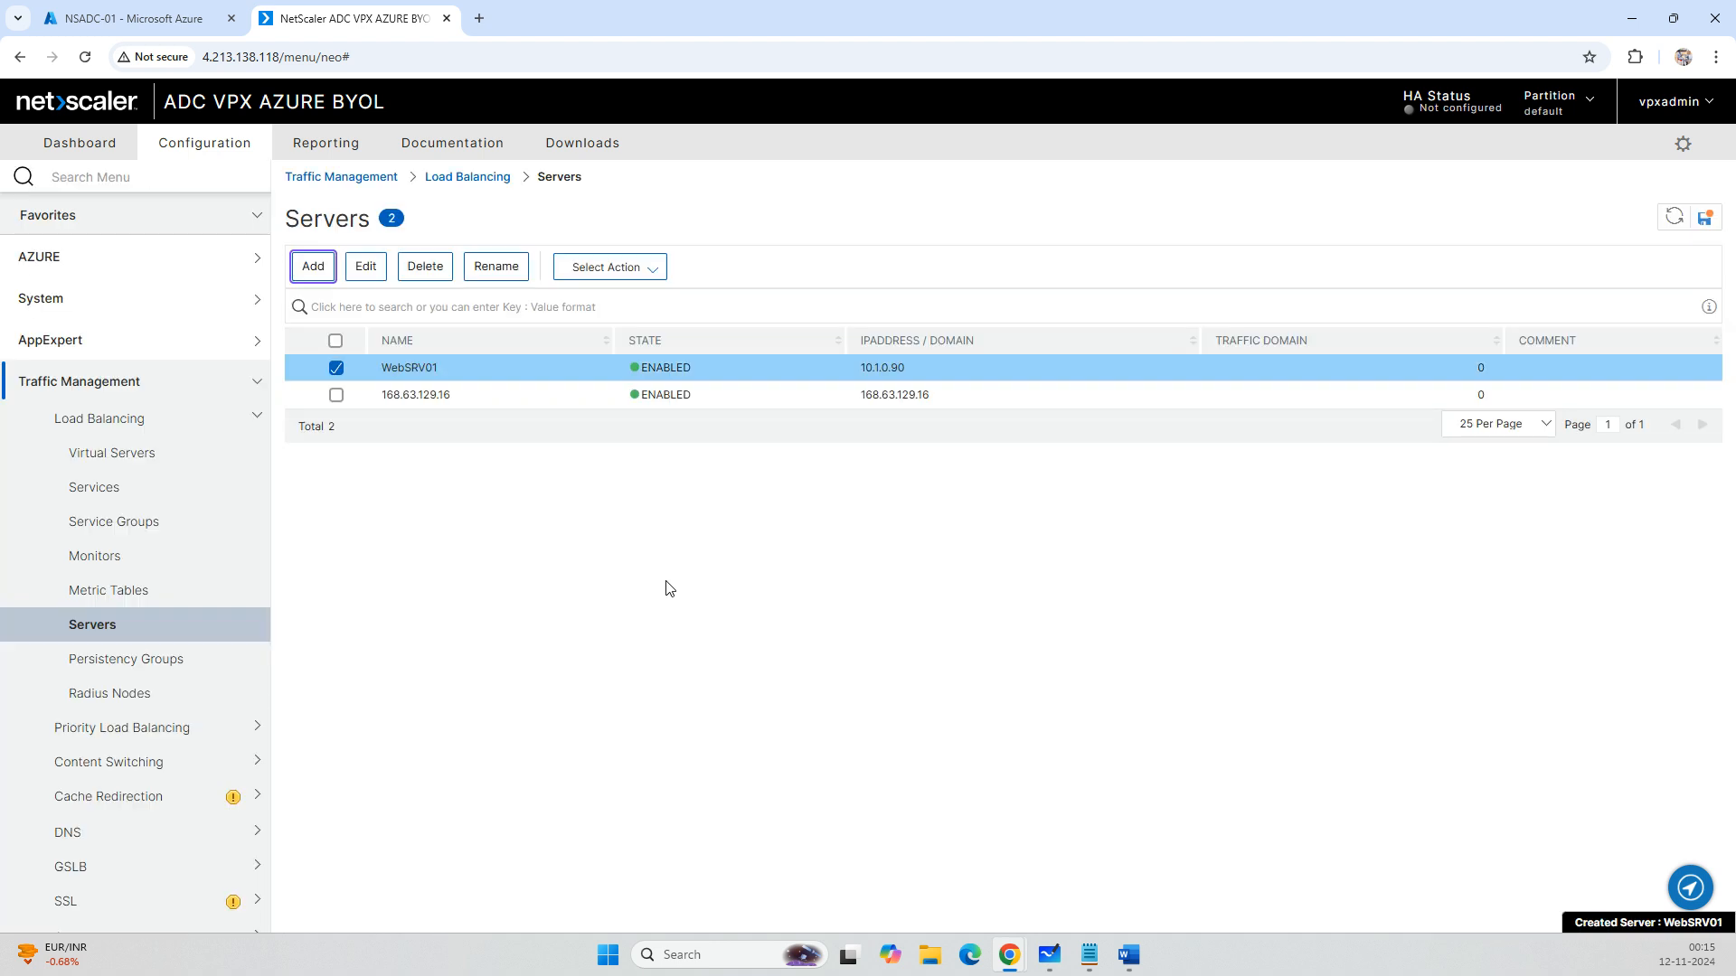
Create a second load balancing server named WebSRV02 with the IP address 10.1.0.91 and clear its selection in the list.
left_click(336, 368)
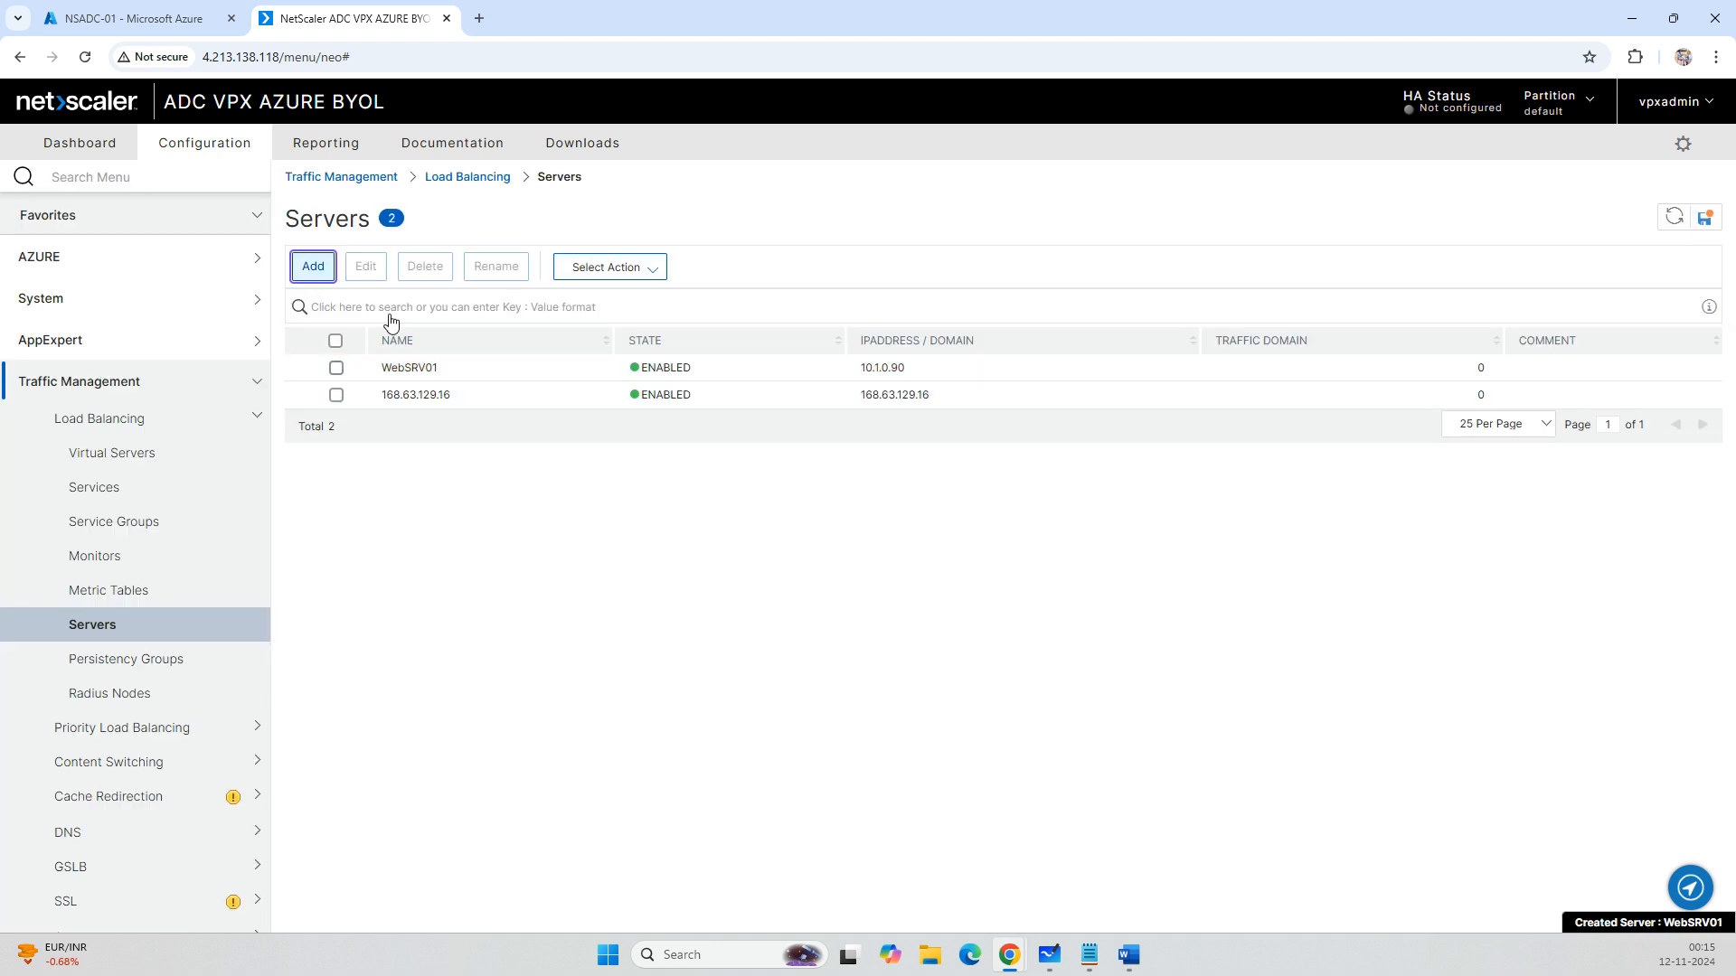
left_click(312, 265)
type("WebSRV")
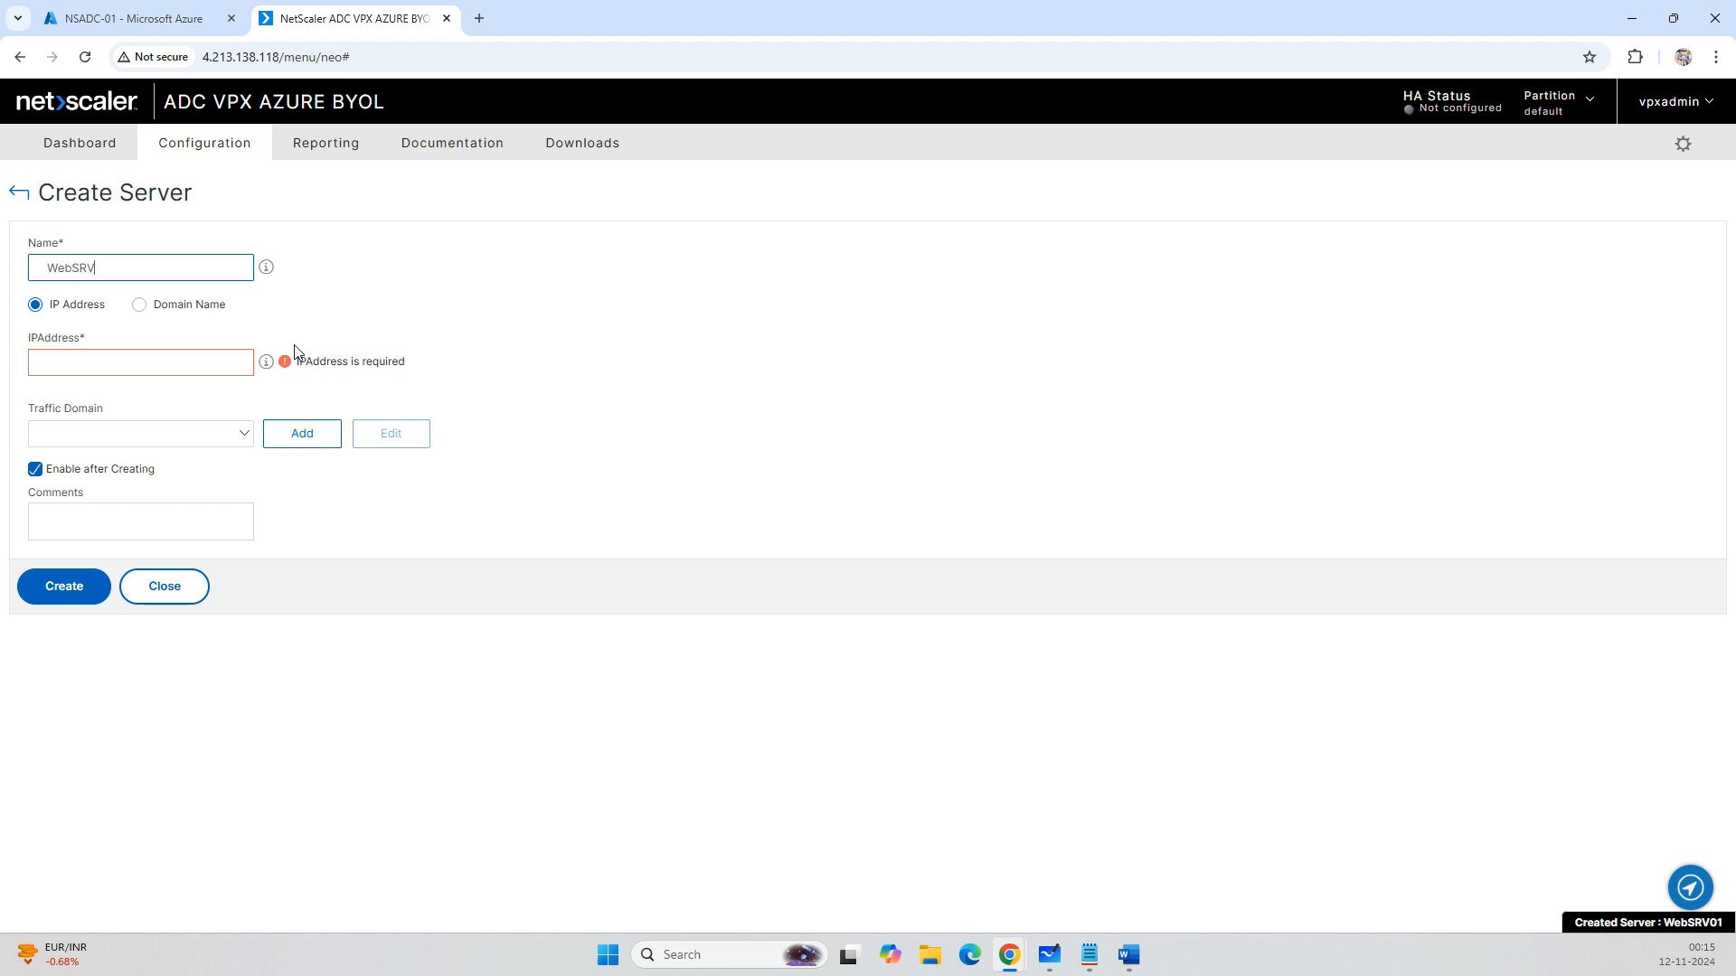
left_click(161, 364)
type("10.1.0.90")
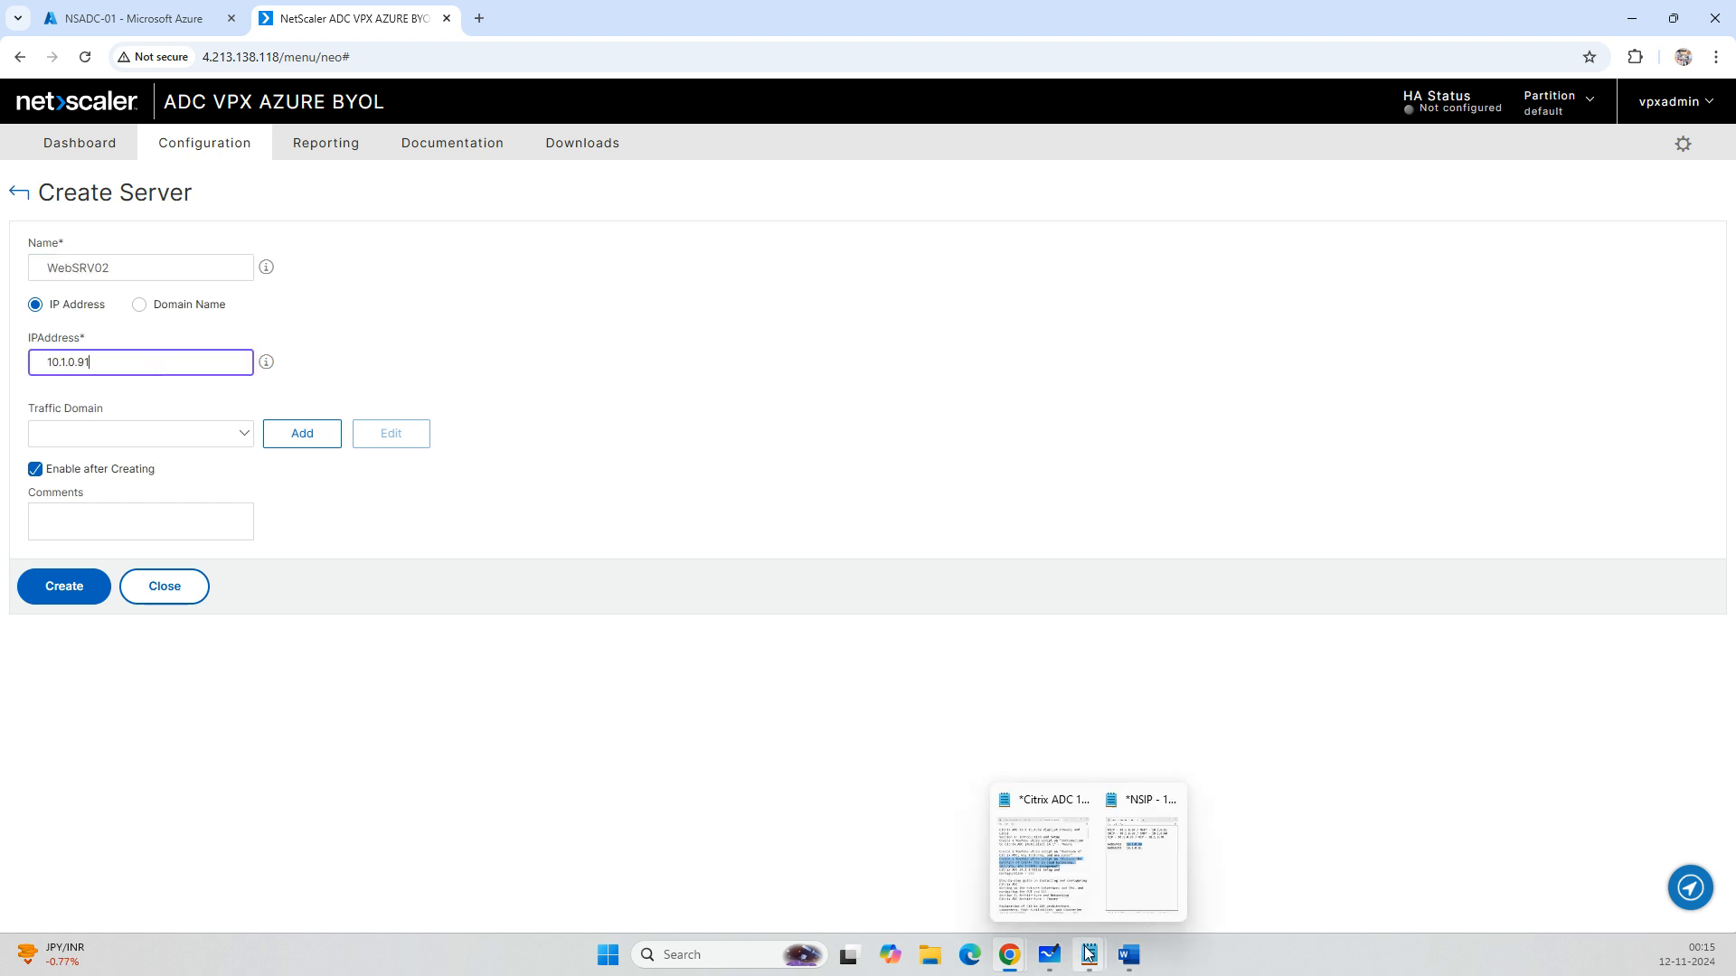
left_click(1141, 814)
left_click(428, 773)
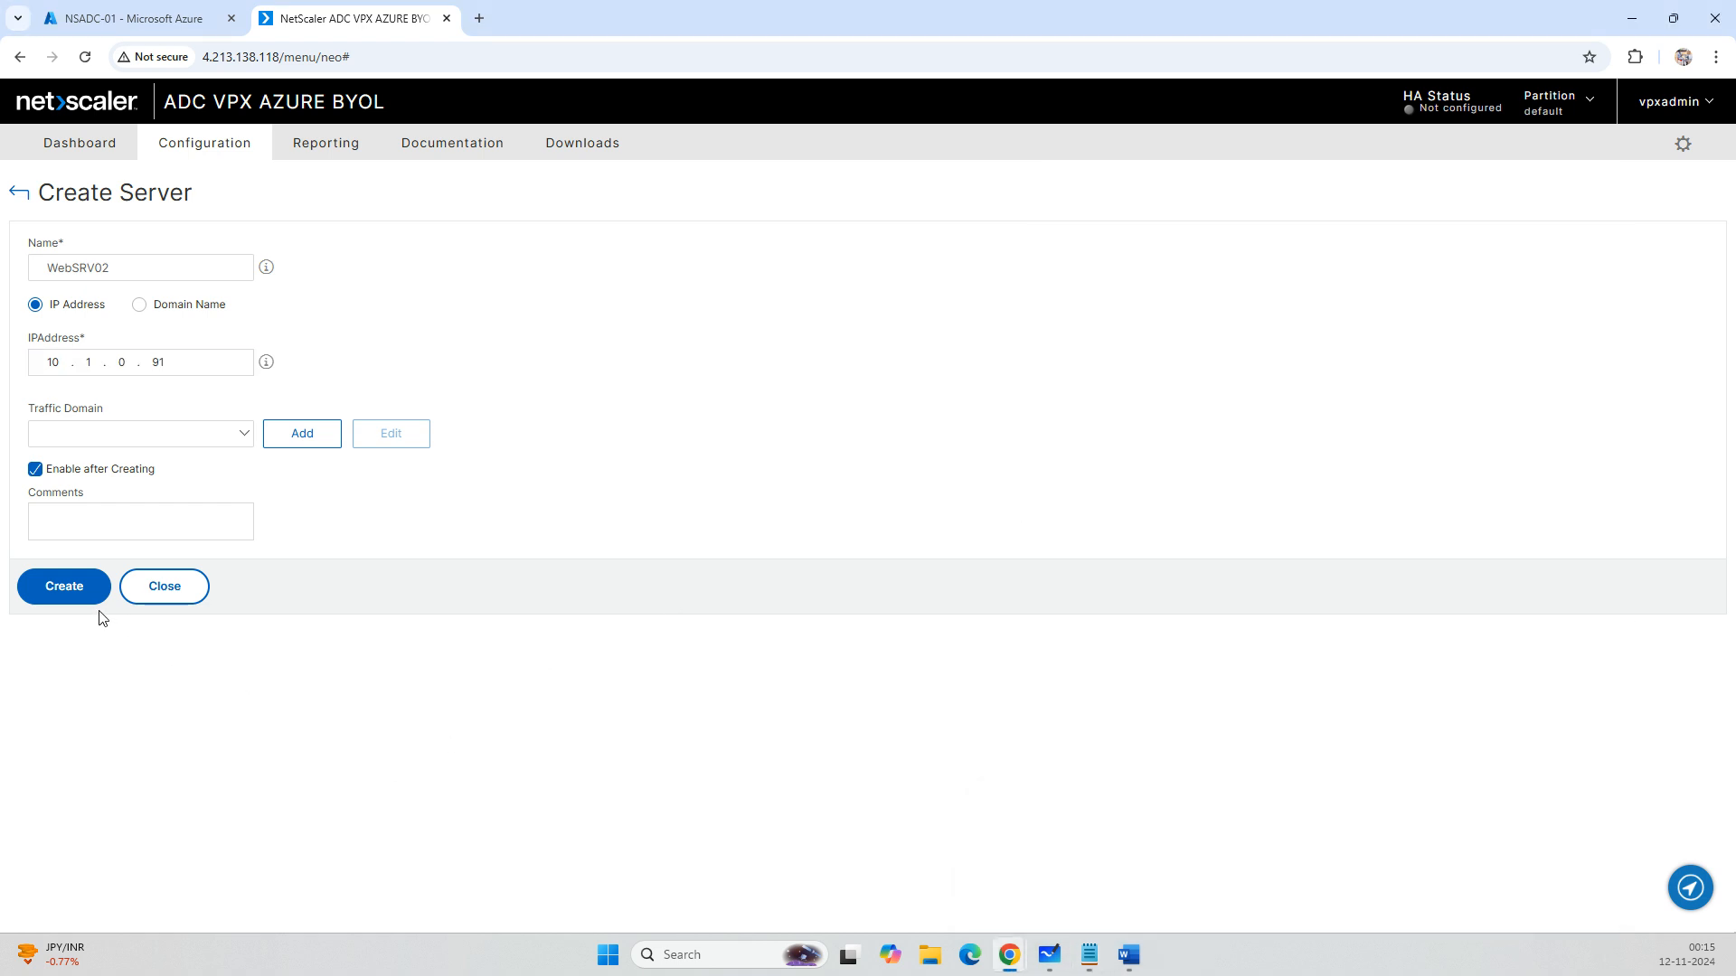
left_click(89, 590)
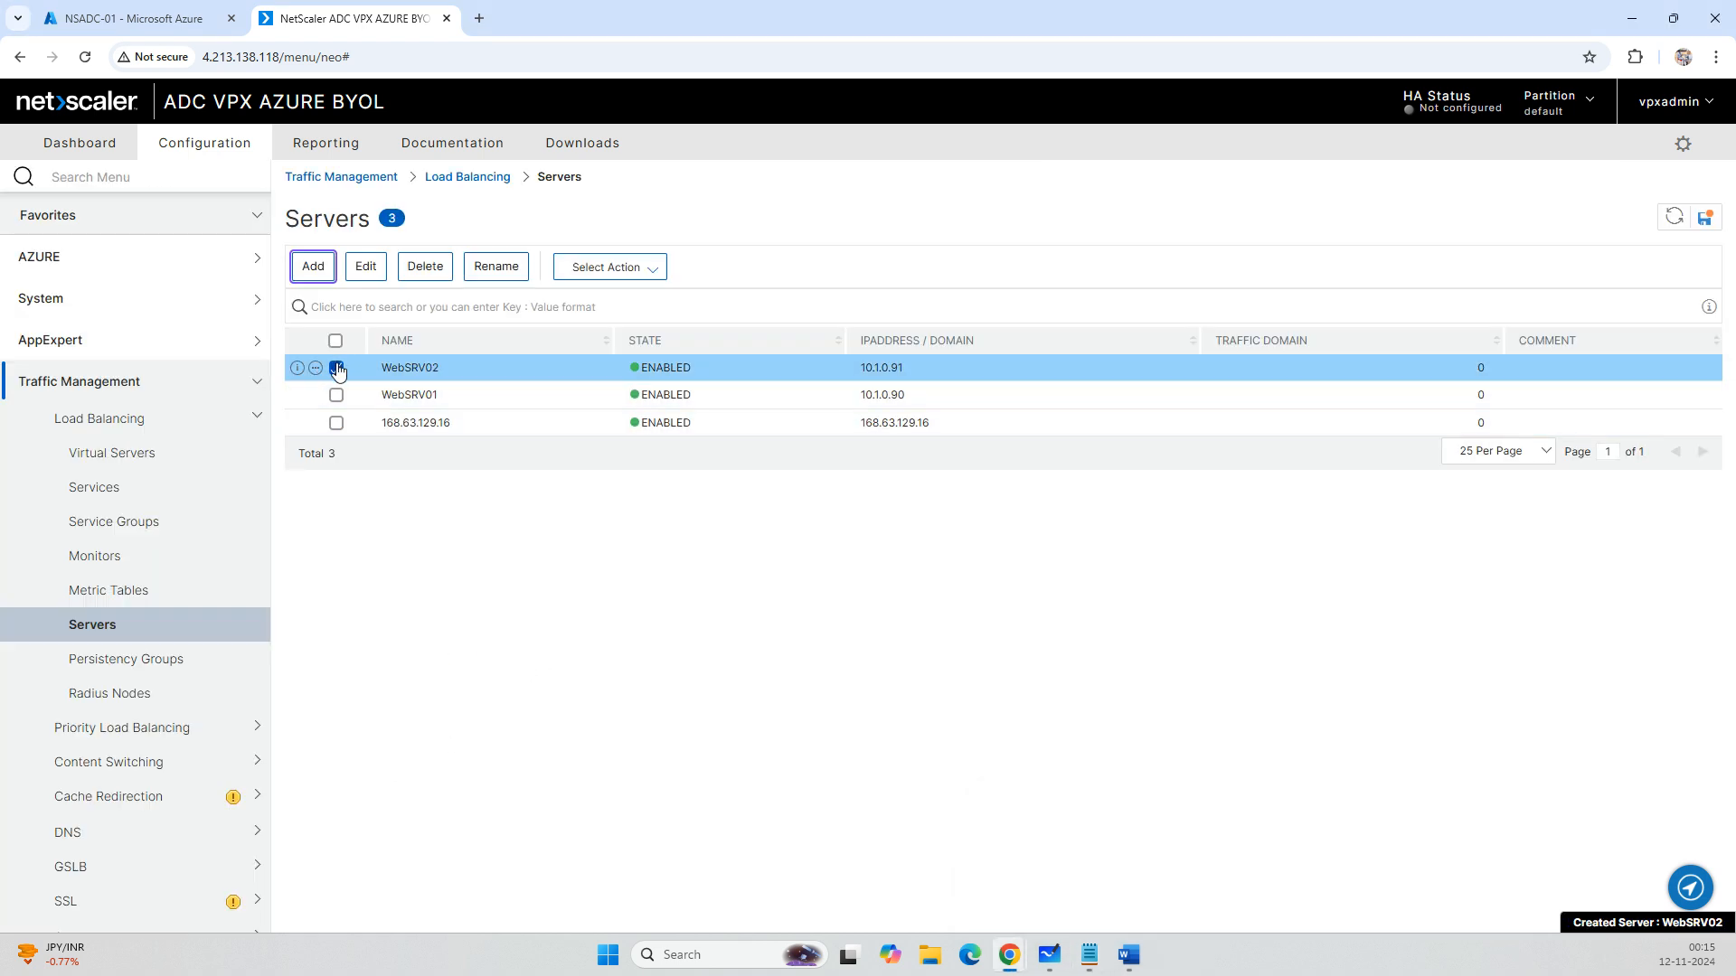
left_click(337, 368)
Create the load balancing service Service1-SRV01 for the existing server WebSRV01, using HTTP on port 80.
left_click(116, 498)
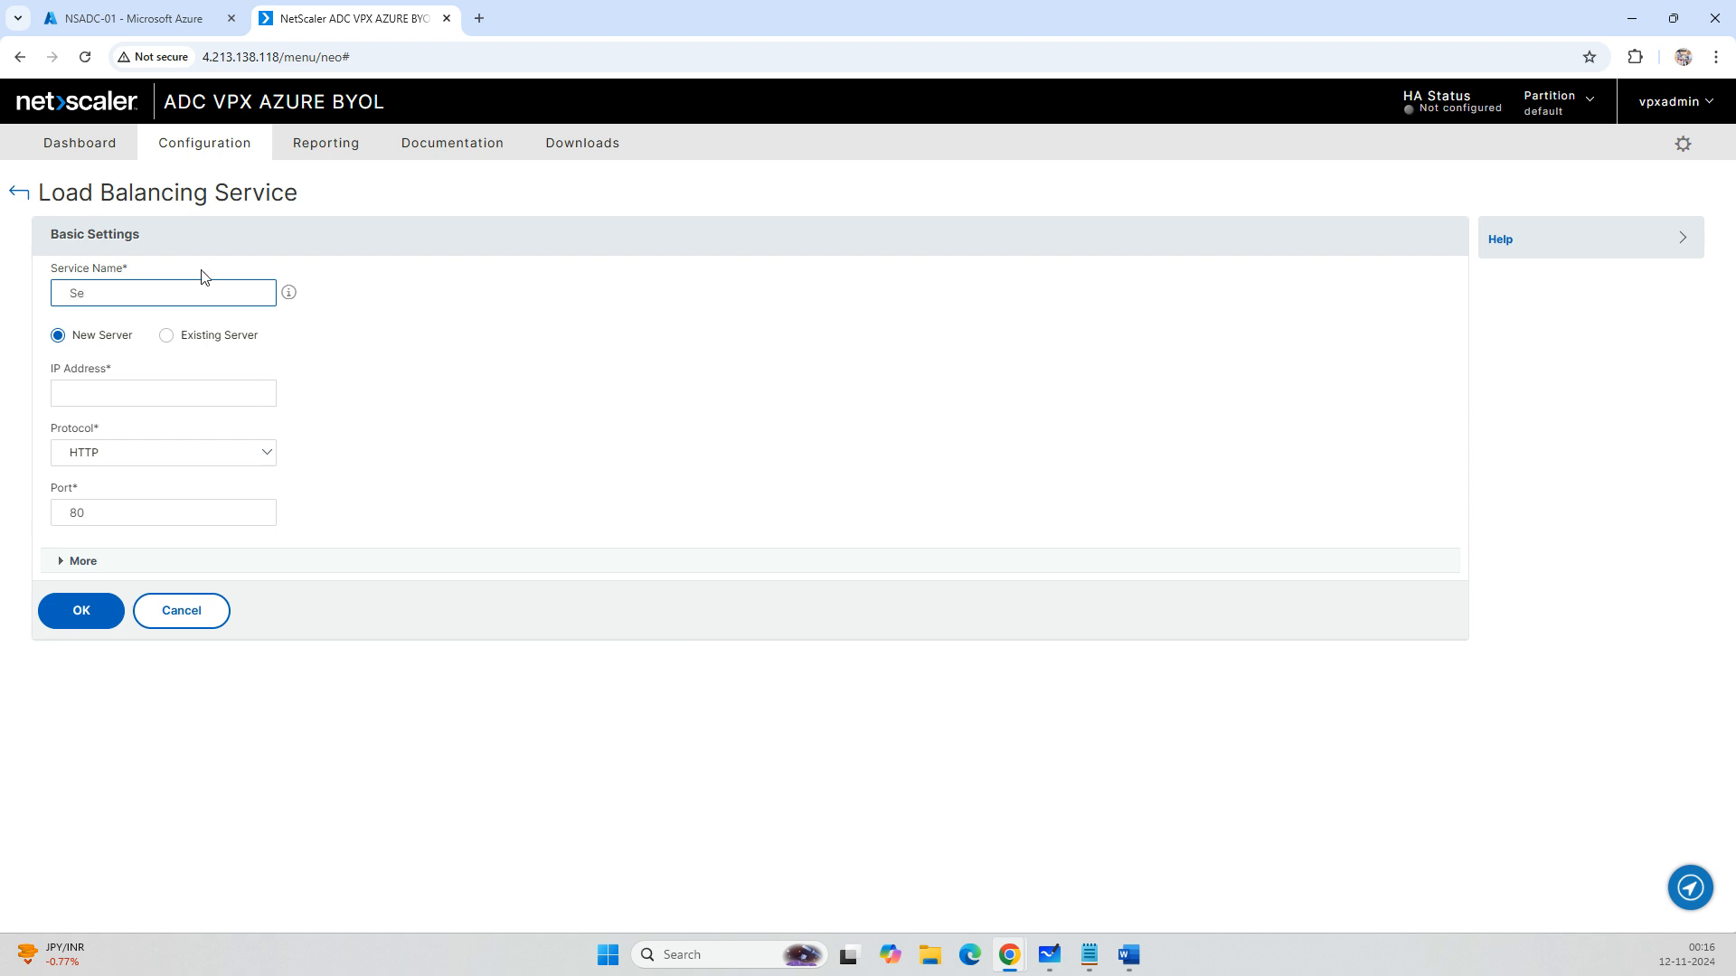
type("erv")
type("RV01")
key("ctrl+shift+Left")
key("ctrl+shift+Left")
key("ctrl+c")
left_click(166, 336)
left_click(163, 394)
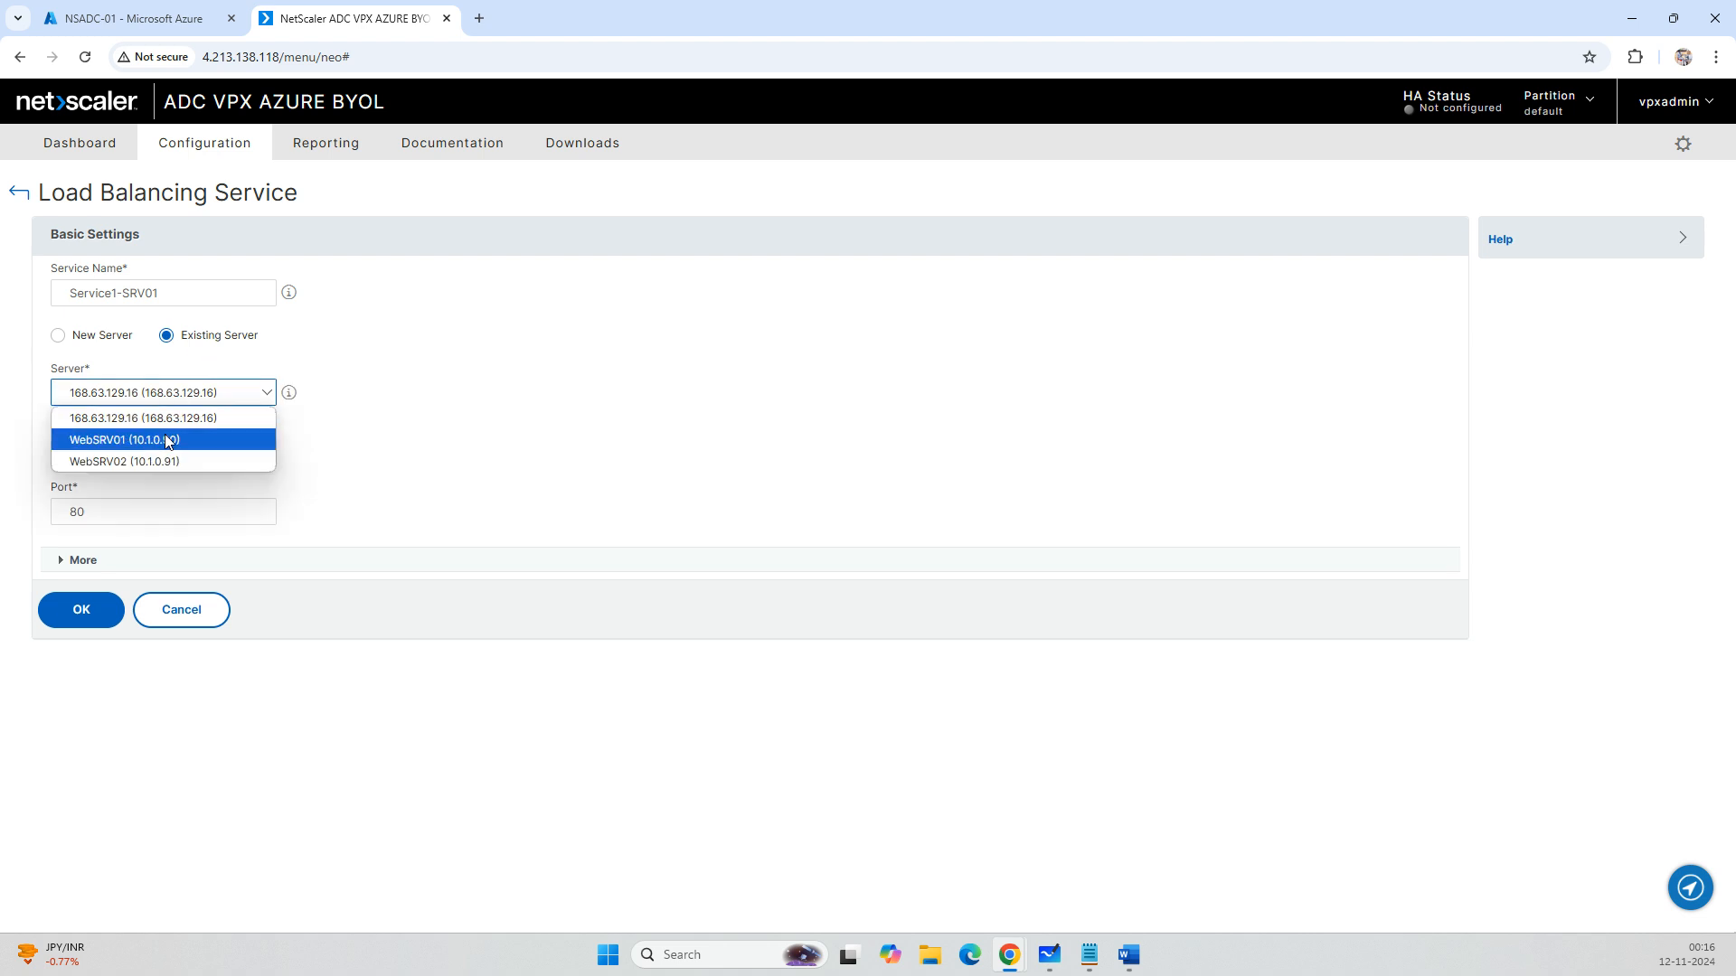
left_click(167, 441)
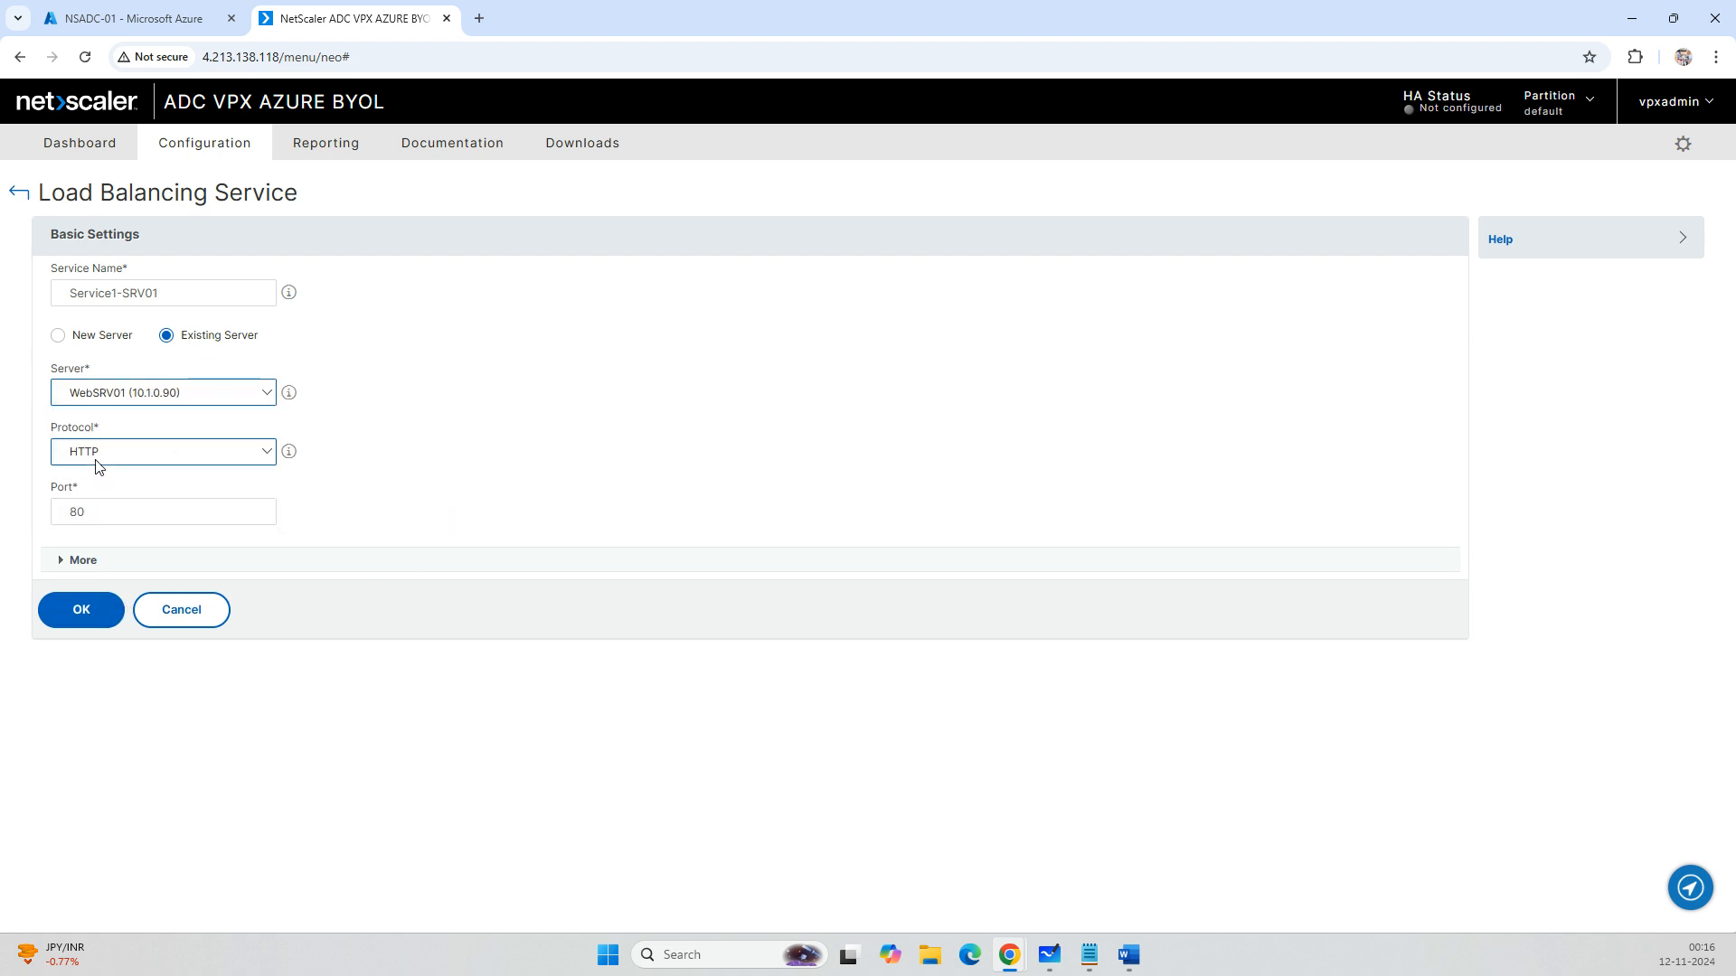
left_click(81, 610)
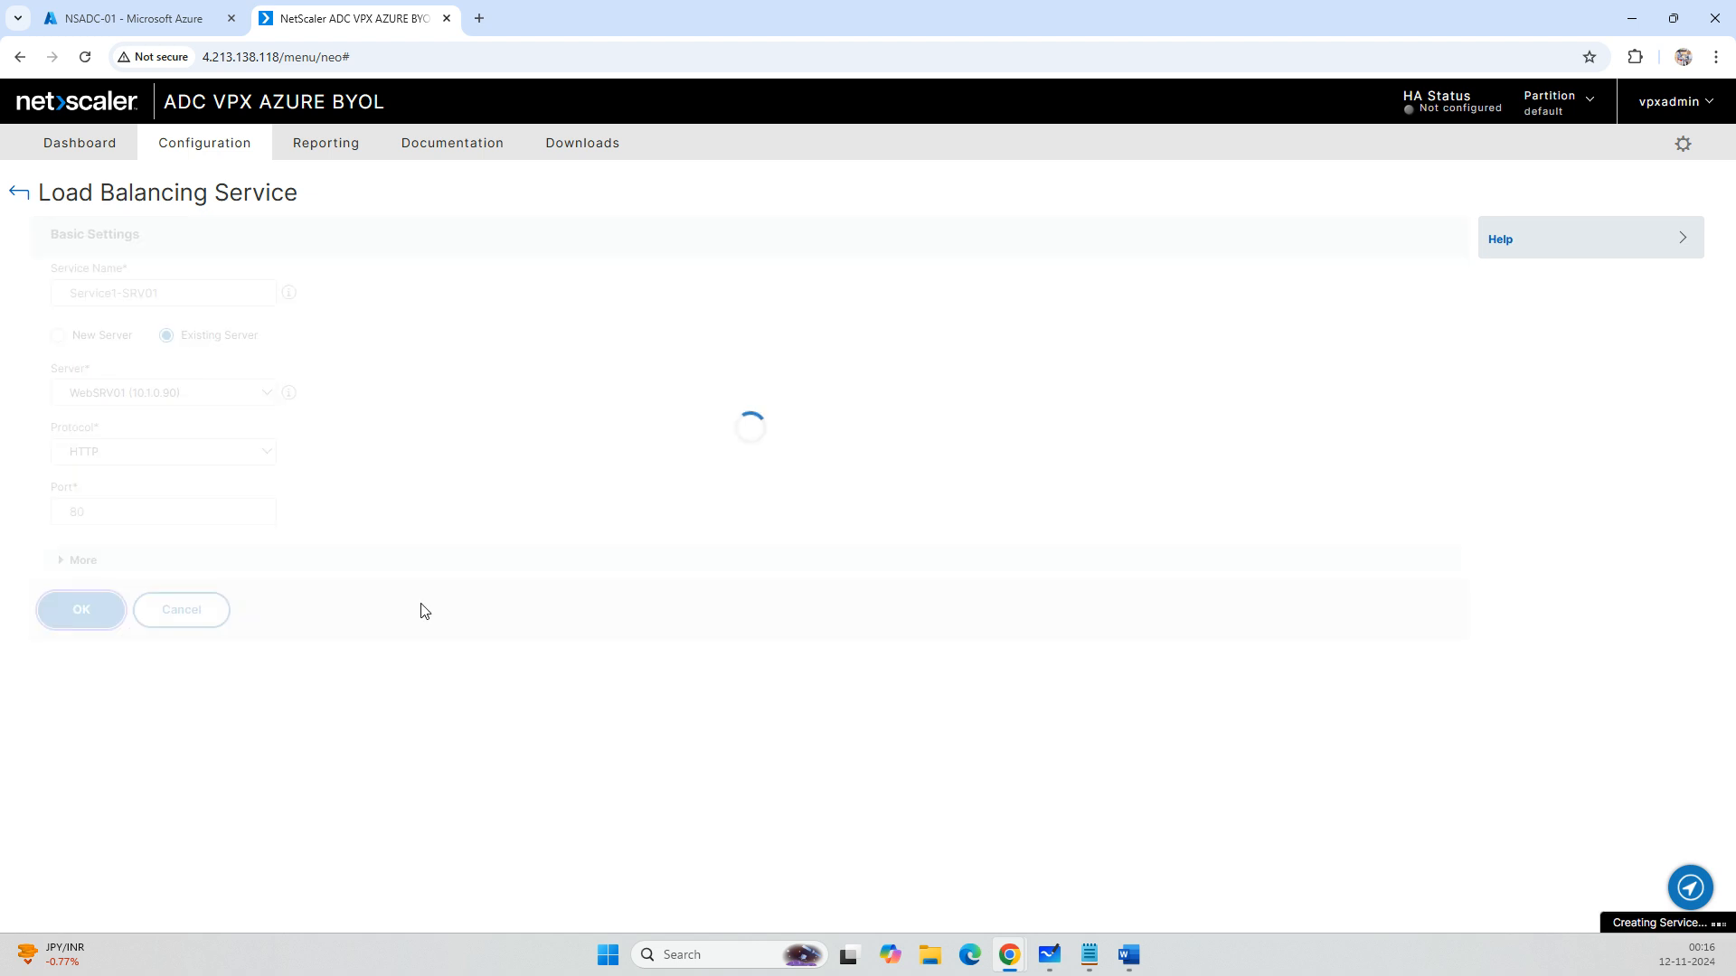
Finish the Service1-SRV01 service configuration and clear its selection in the services list.
left_click(84, 767)
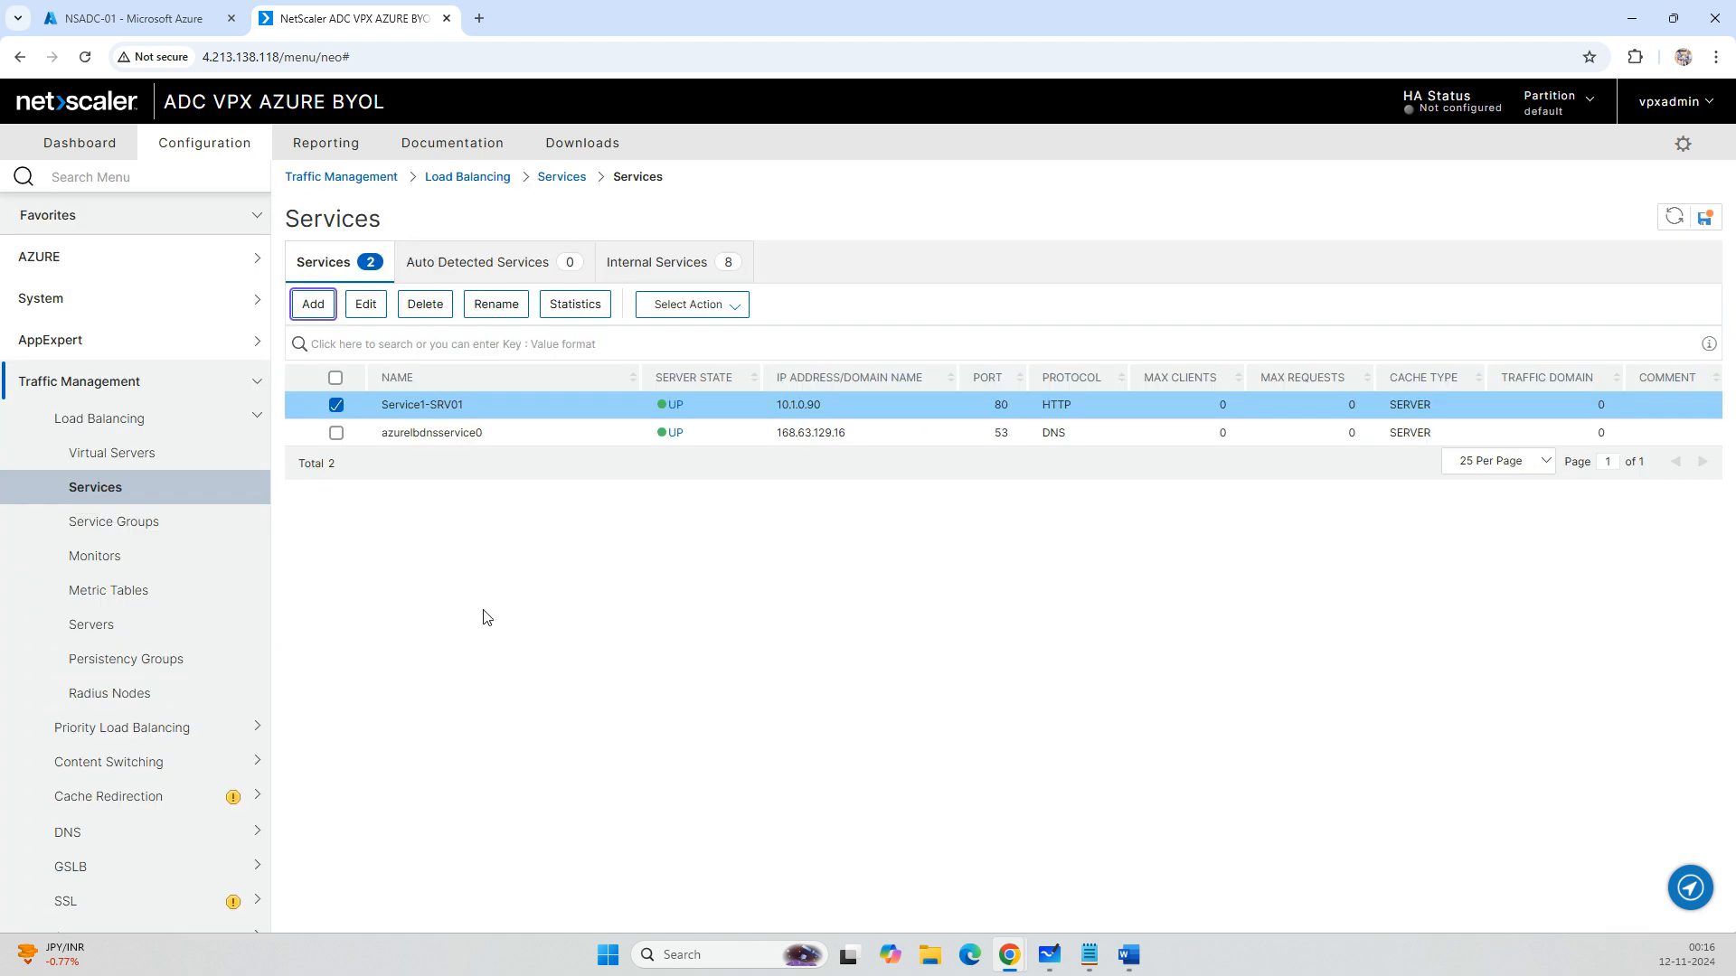
left_click(335, 407)
left_click(336, 405)
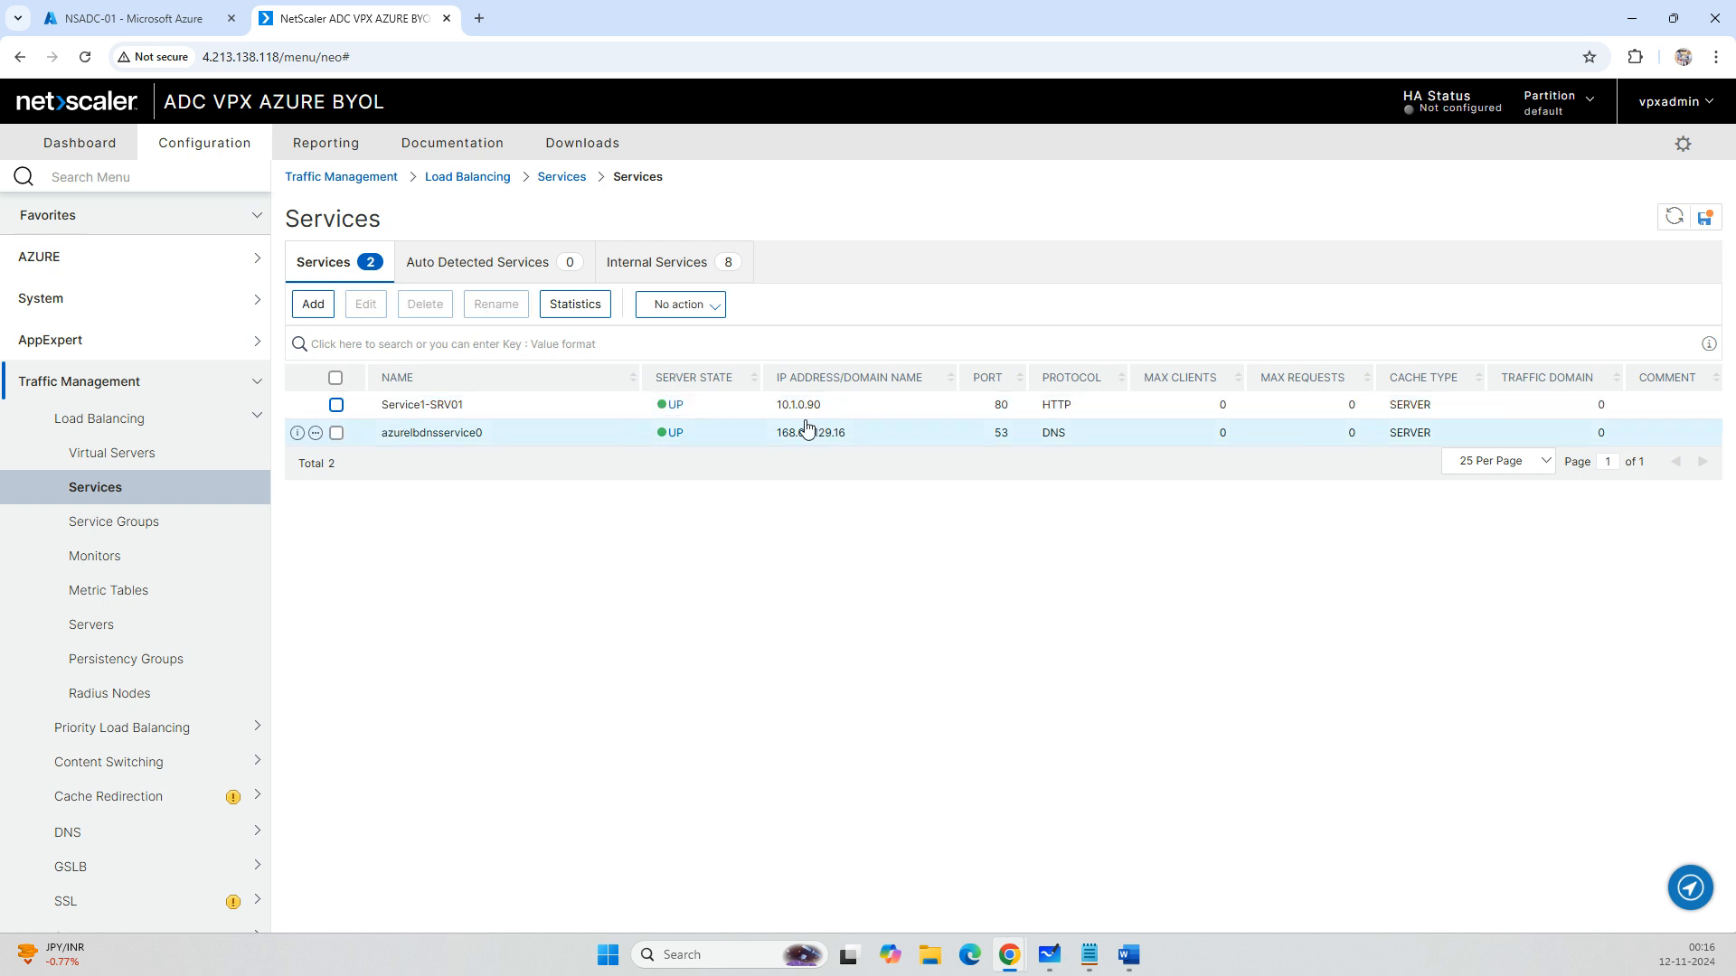
Start a new load balancing service and name it Service2-SRV02.
left_click(317, 306)
key("ctrl+v")
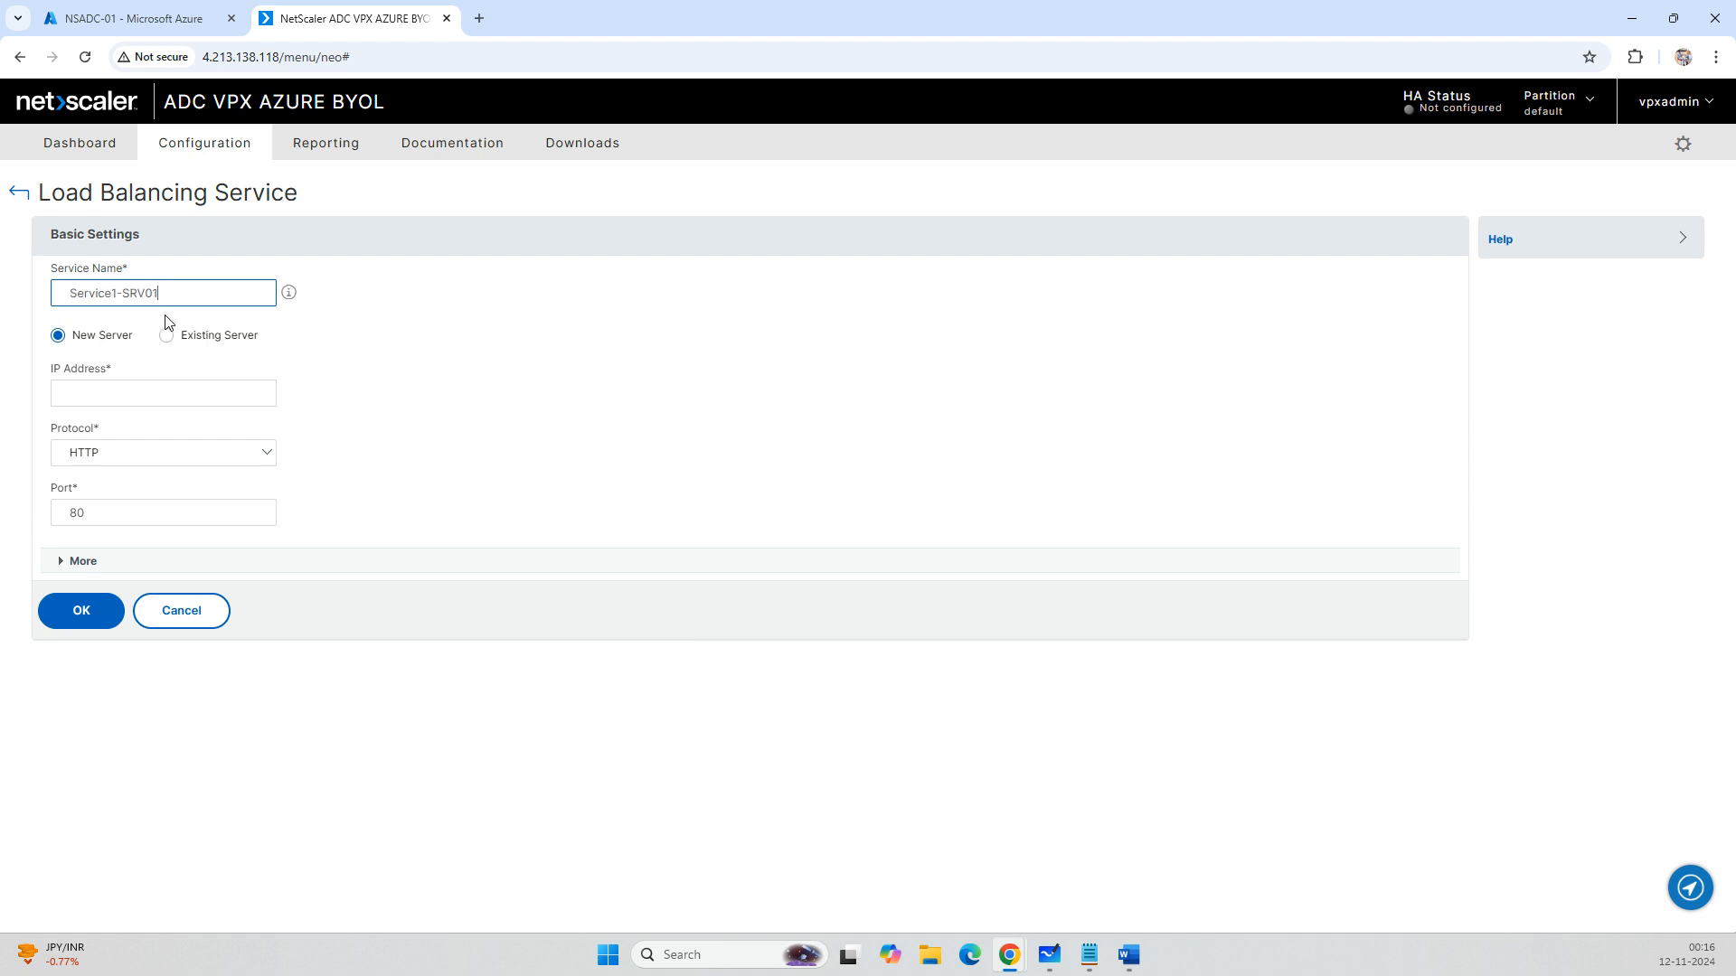
left_click(117, 294)
key("BackSpace")
type("2")
key("Right")
key("Right")
Assign the existing server WebSRV02 to the service, create it with HTTP on port 80, and clear its selection in the list.
left_click(166, 335)
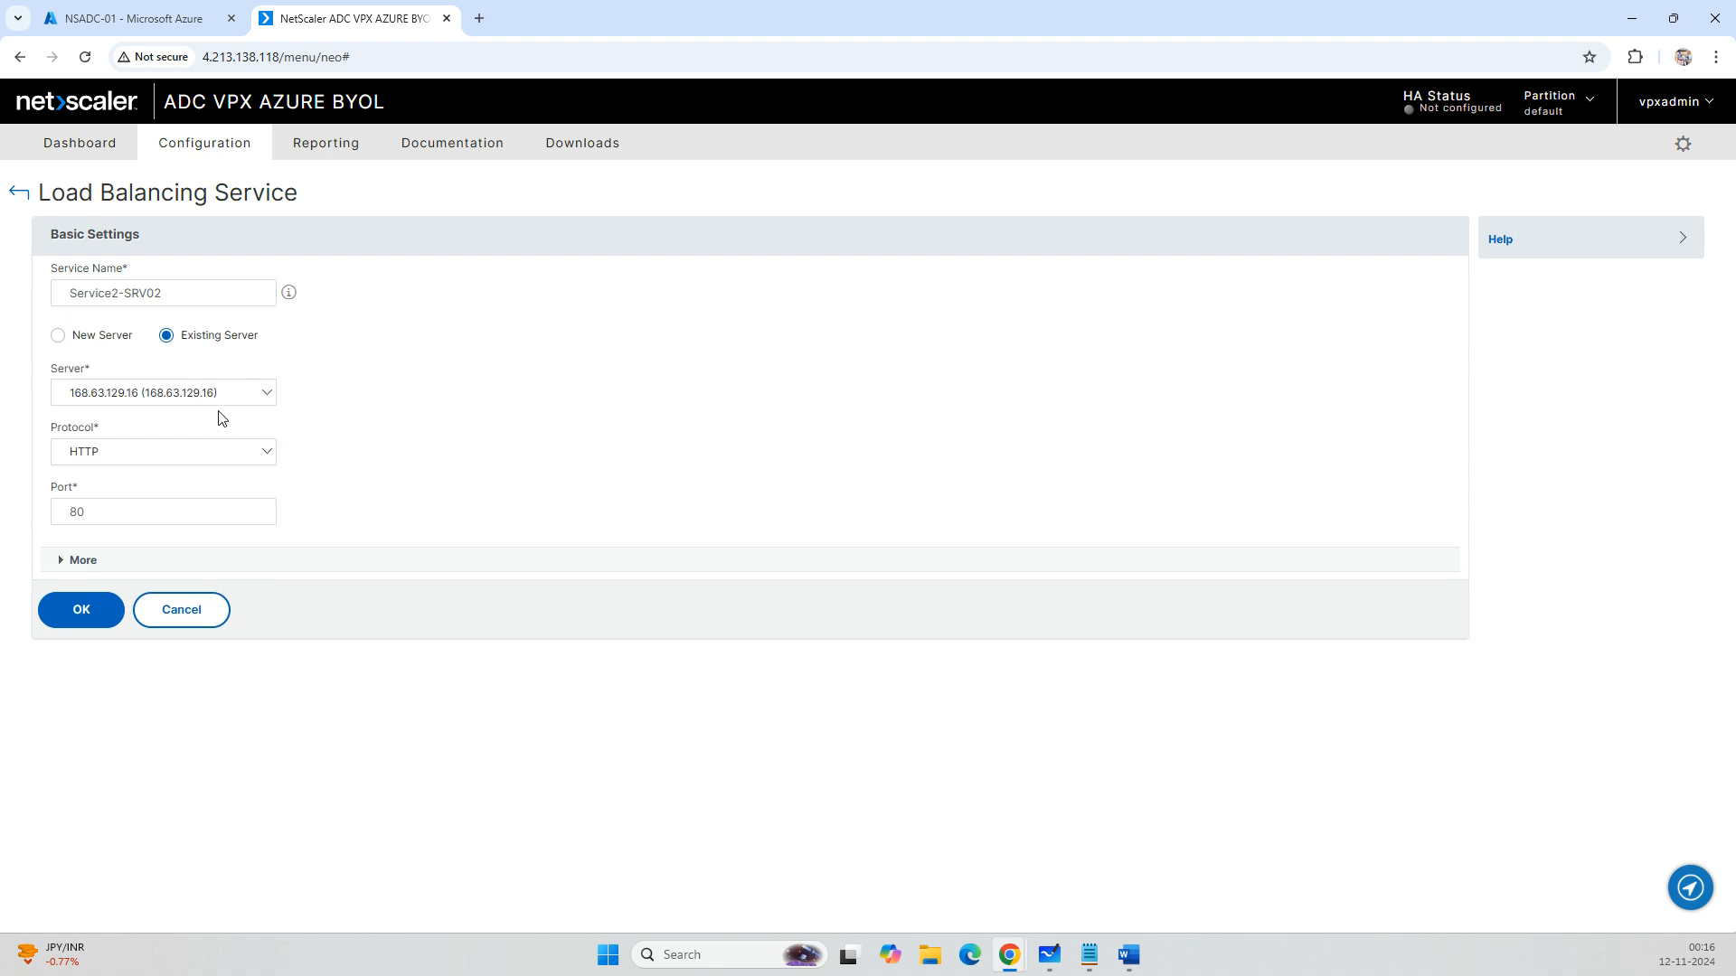
left_click(217, 394)
left_click(186, 462)
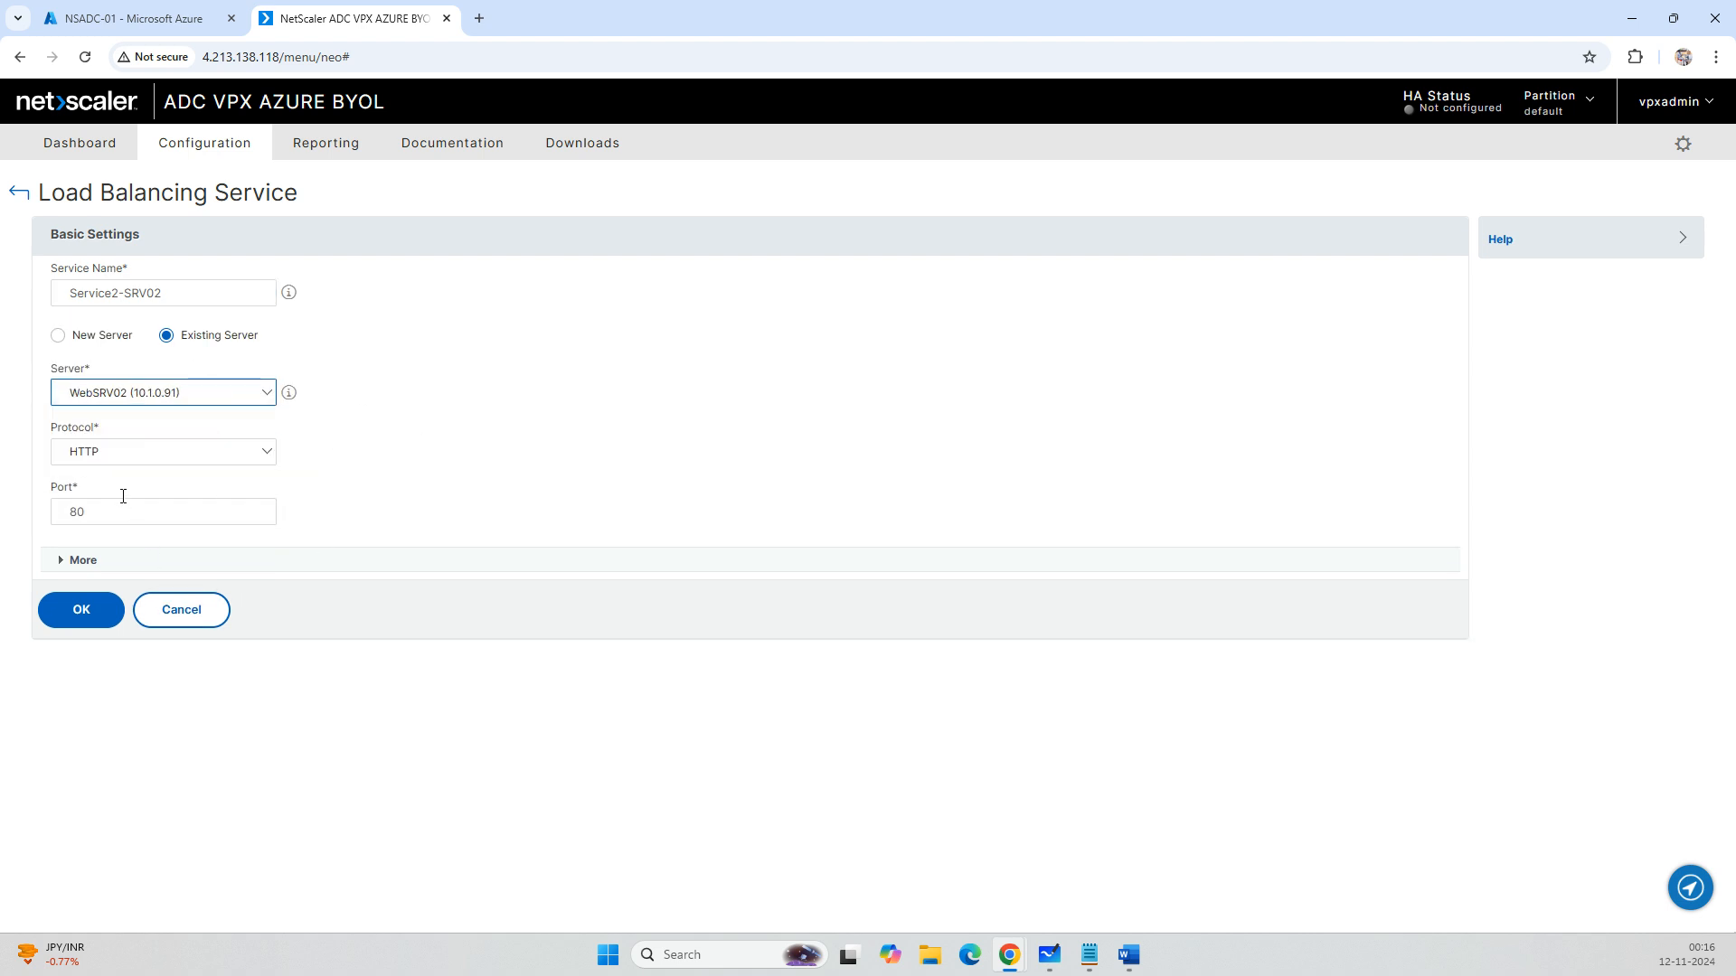
left_click(79, 610)
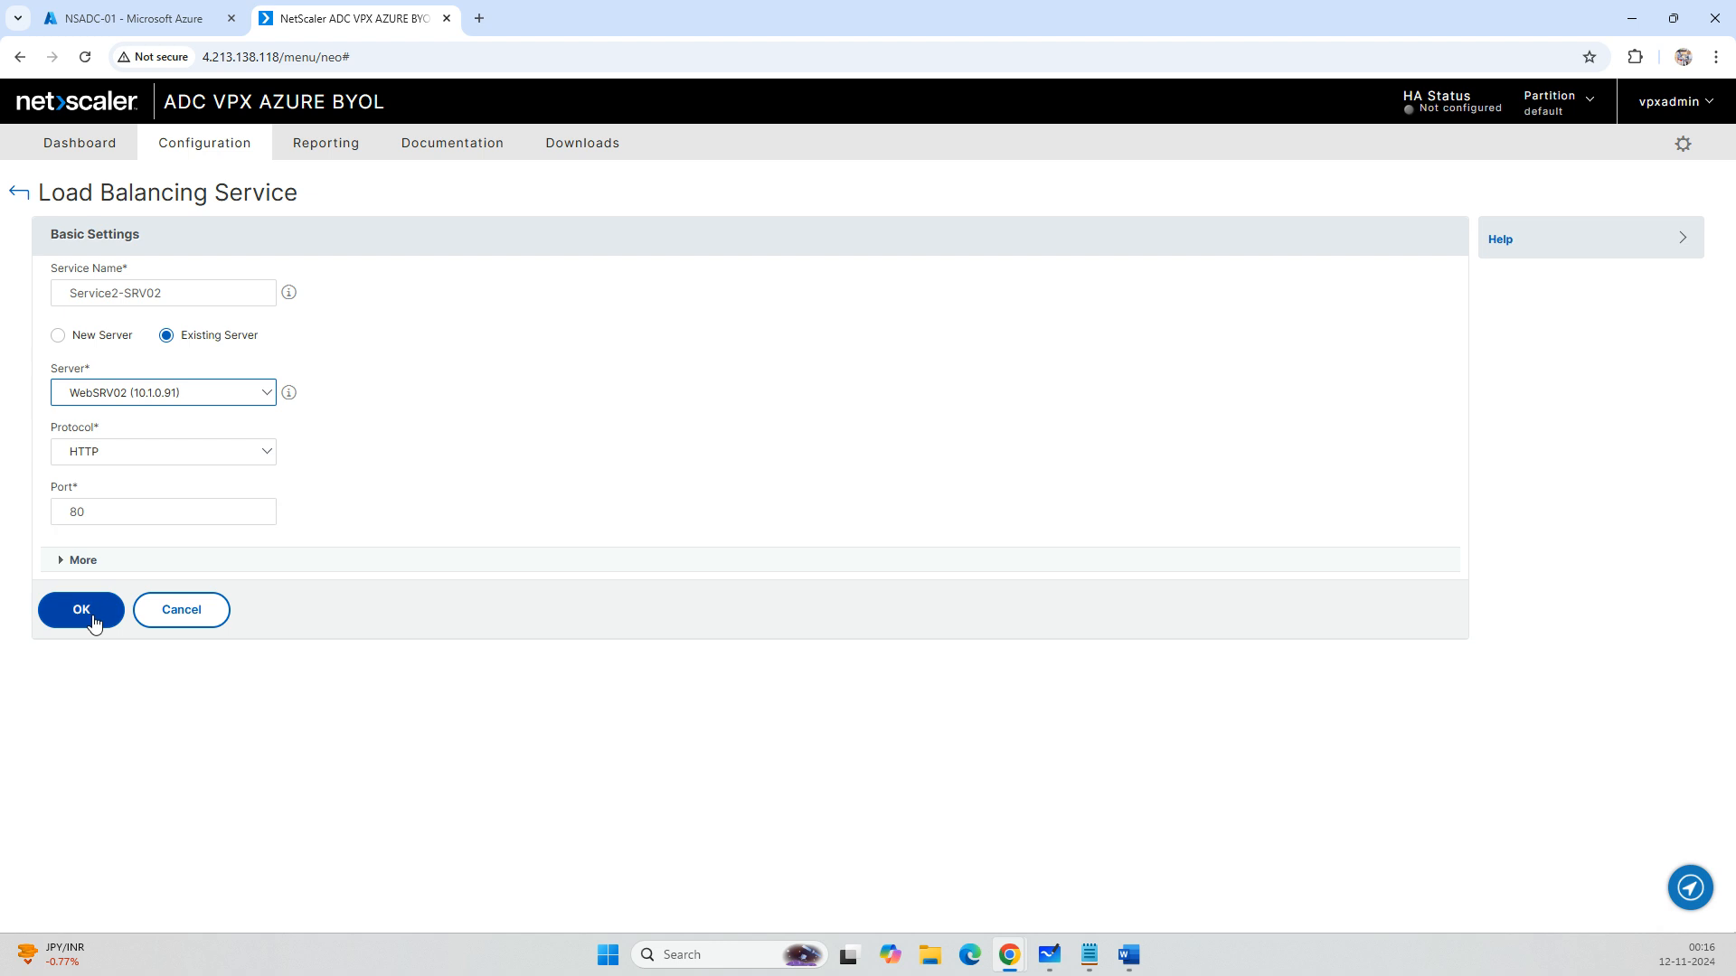
left_click(72, 762)
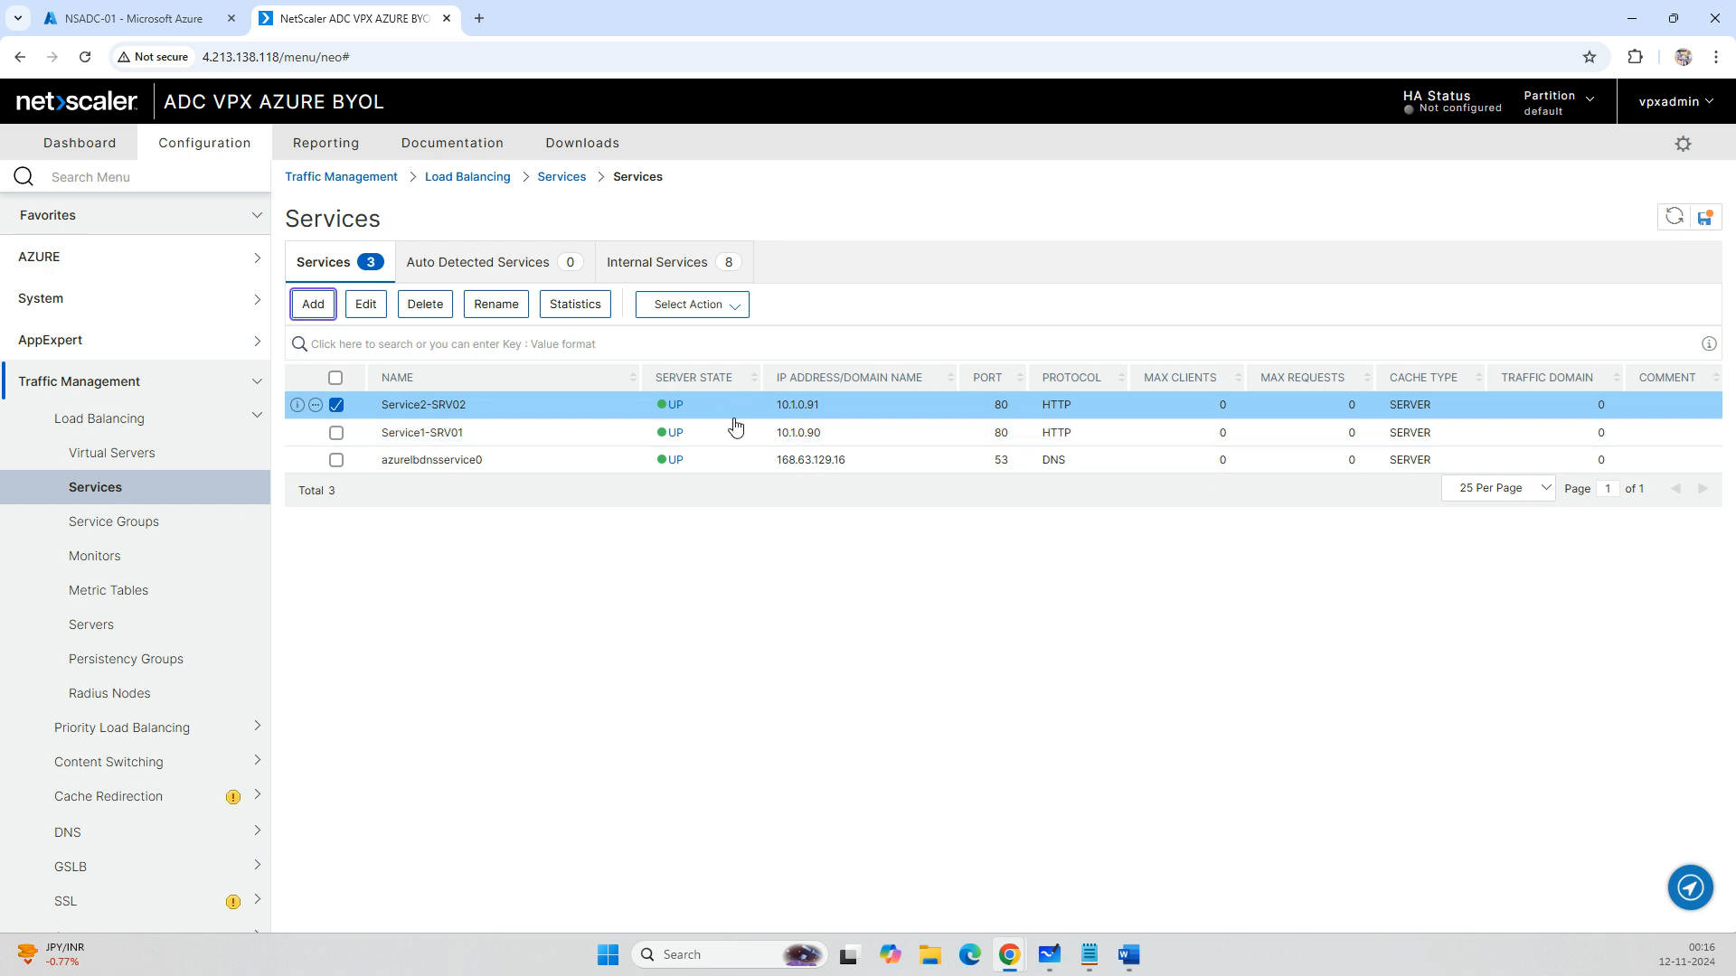
left_click(336, 405)
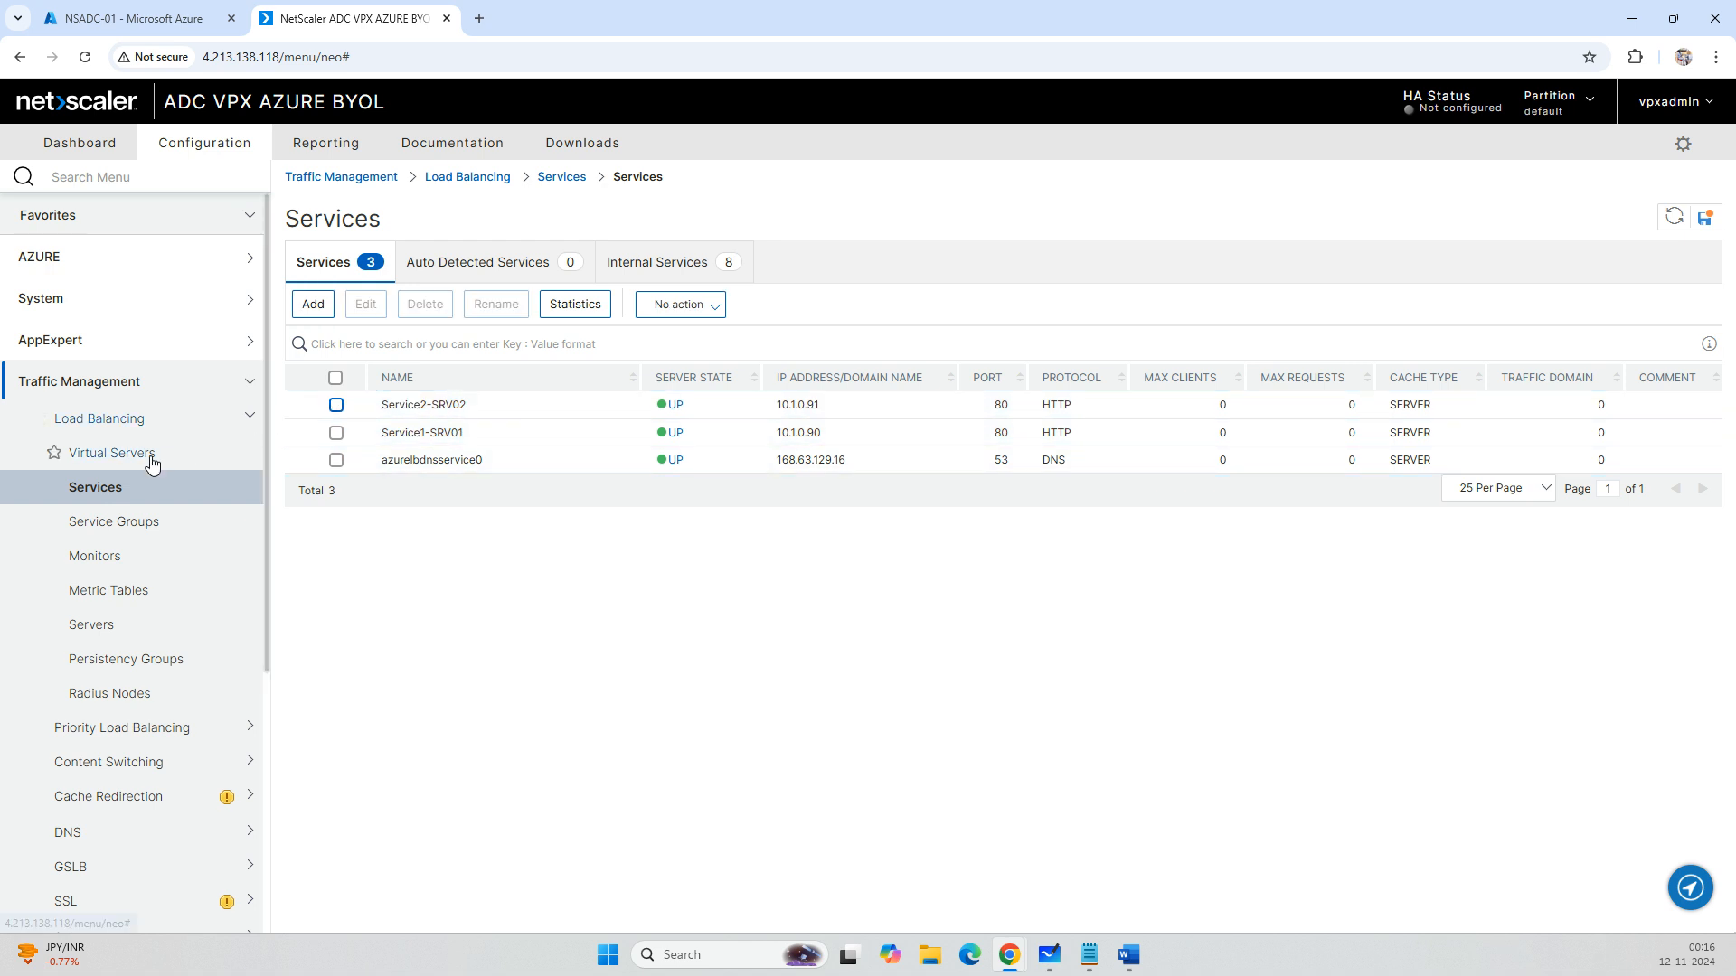
Create an HTTP load balancing virtual server named SVCVIP on port 80, using the VIP address 10.1.0.70 copied from the Notepad address list.
left_click(114, 453)
left_click(309, 270)
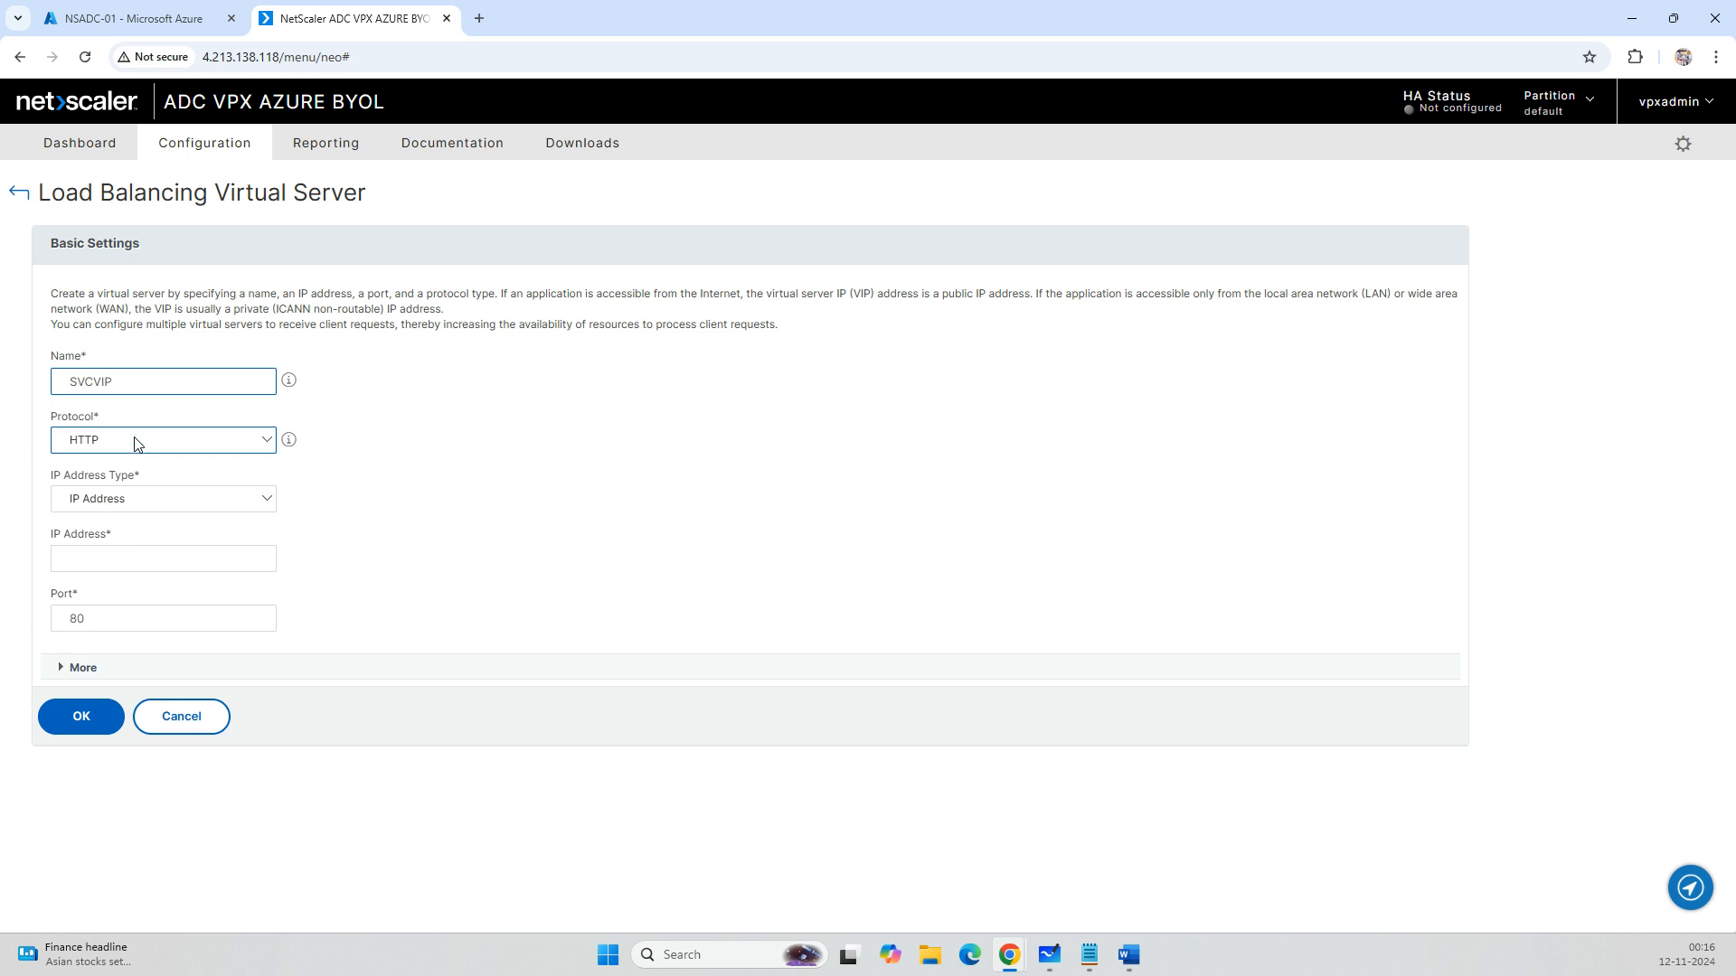
mouse_move(1110, 964)
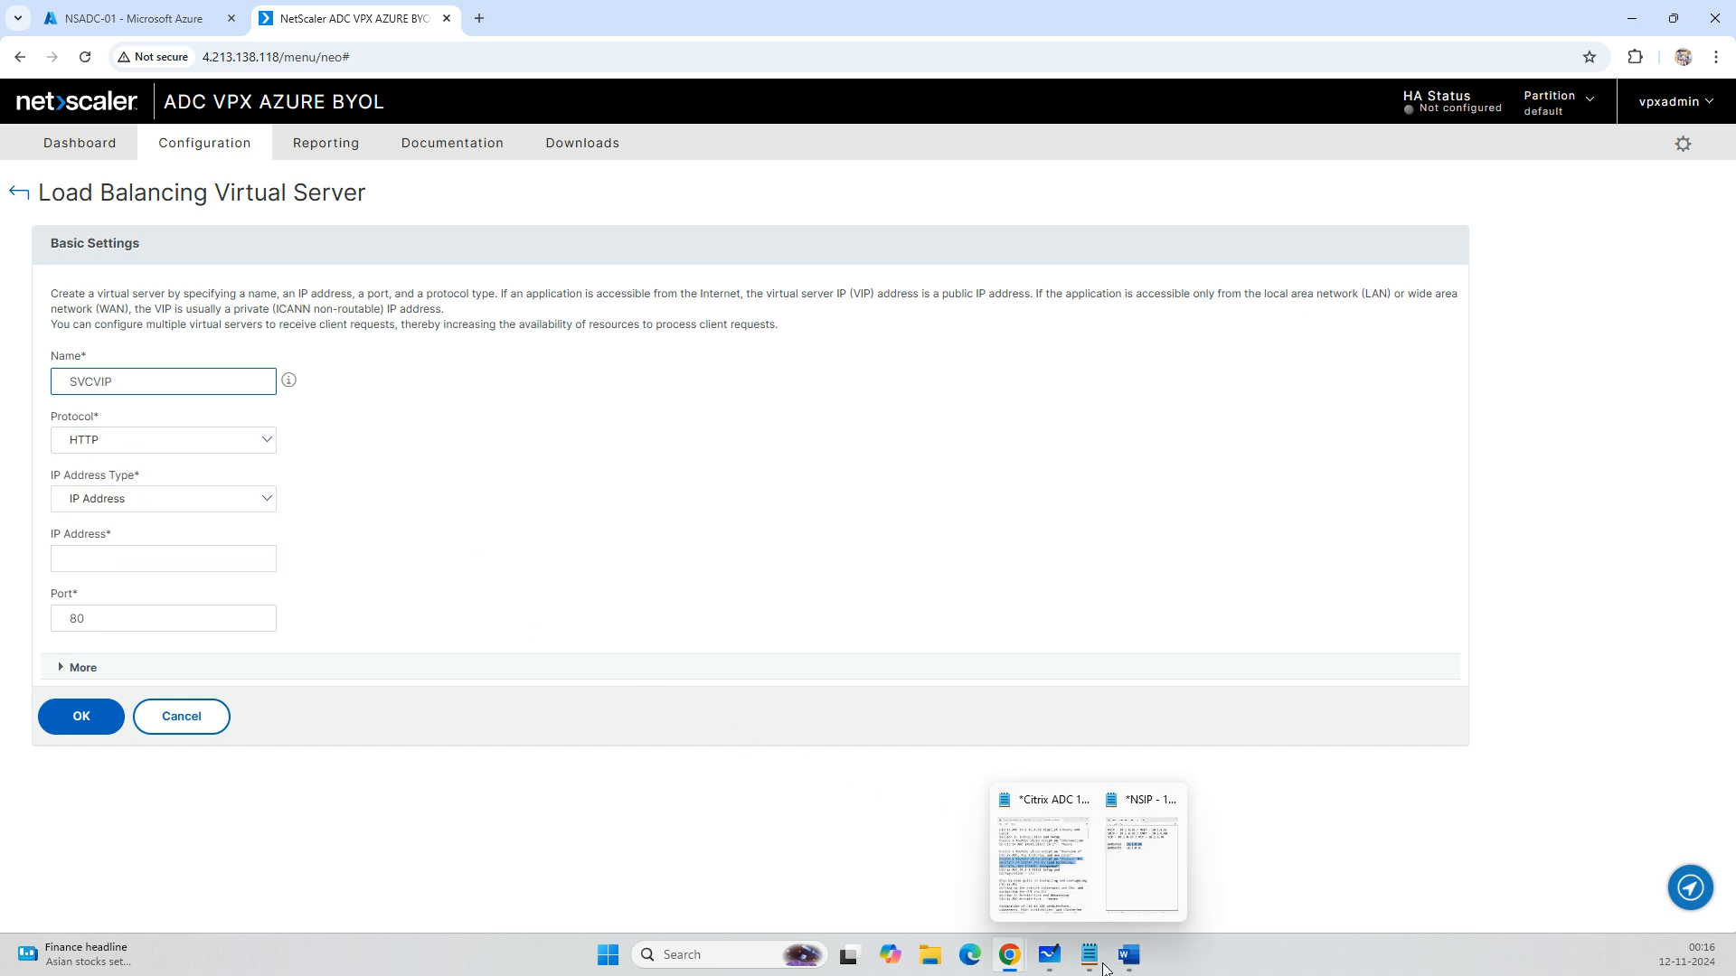
left_click(1121, 911)
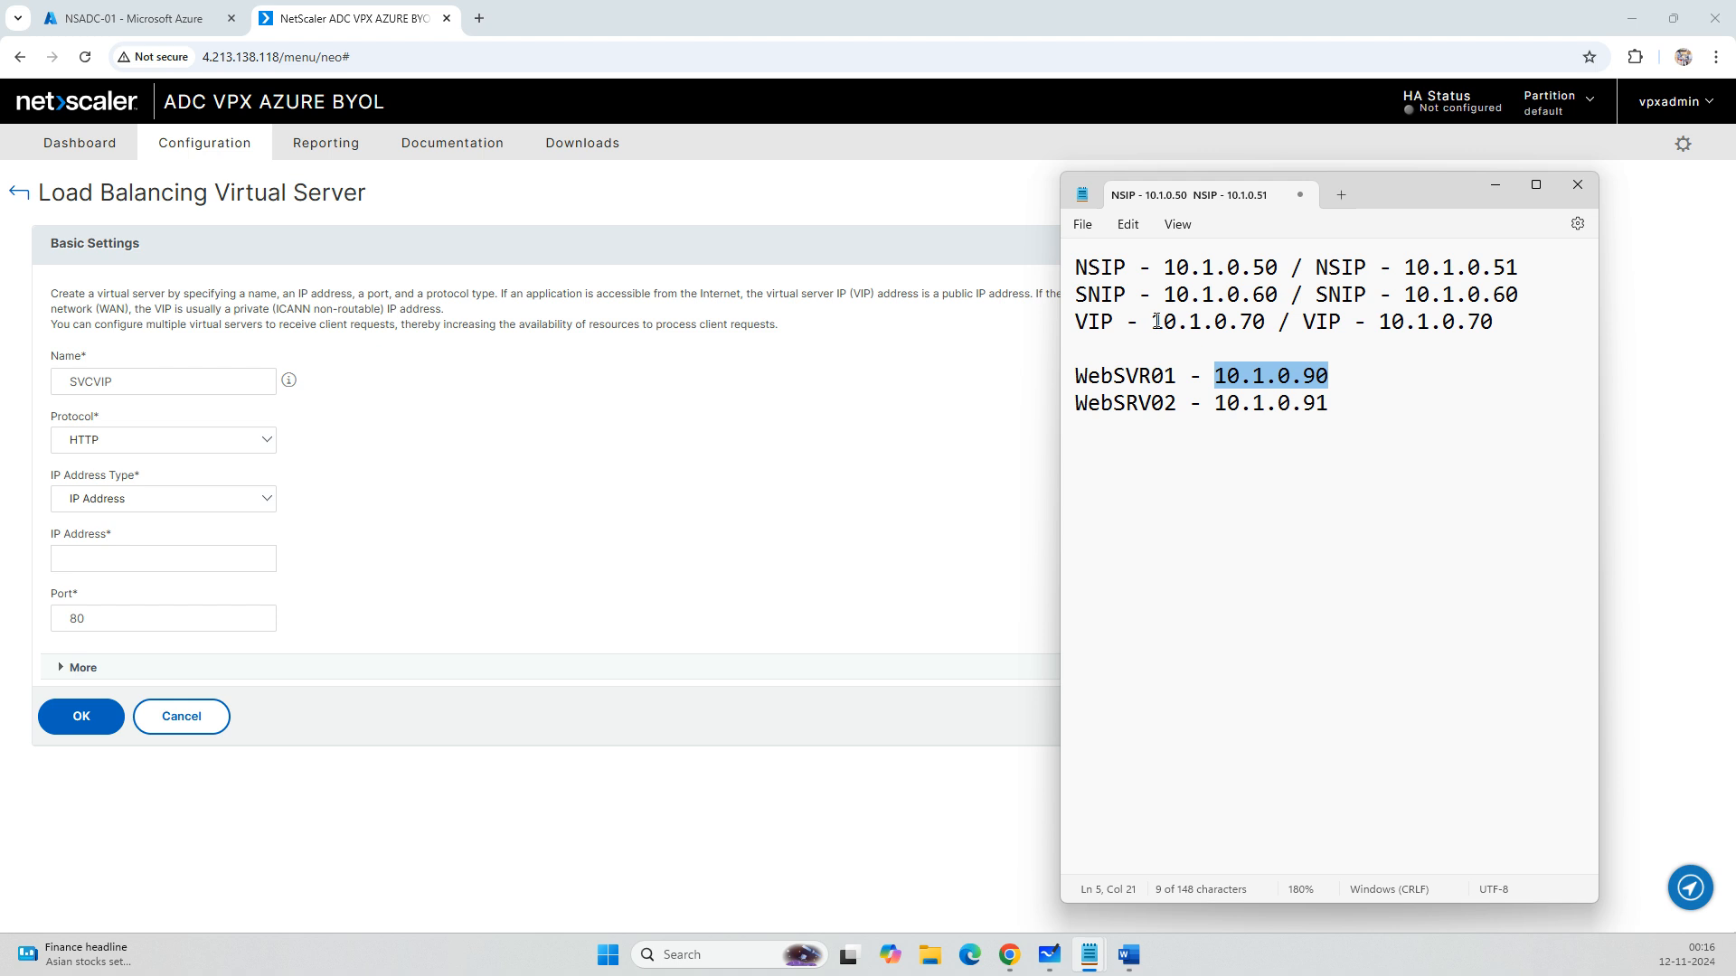
left_click_drag(1157, 323, 1268, 325)
key("ctrl+c")
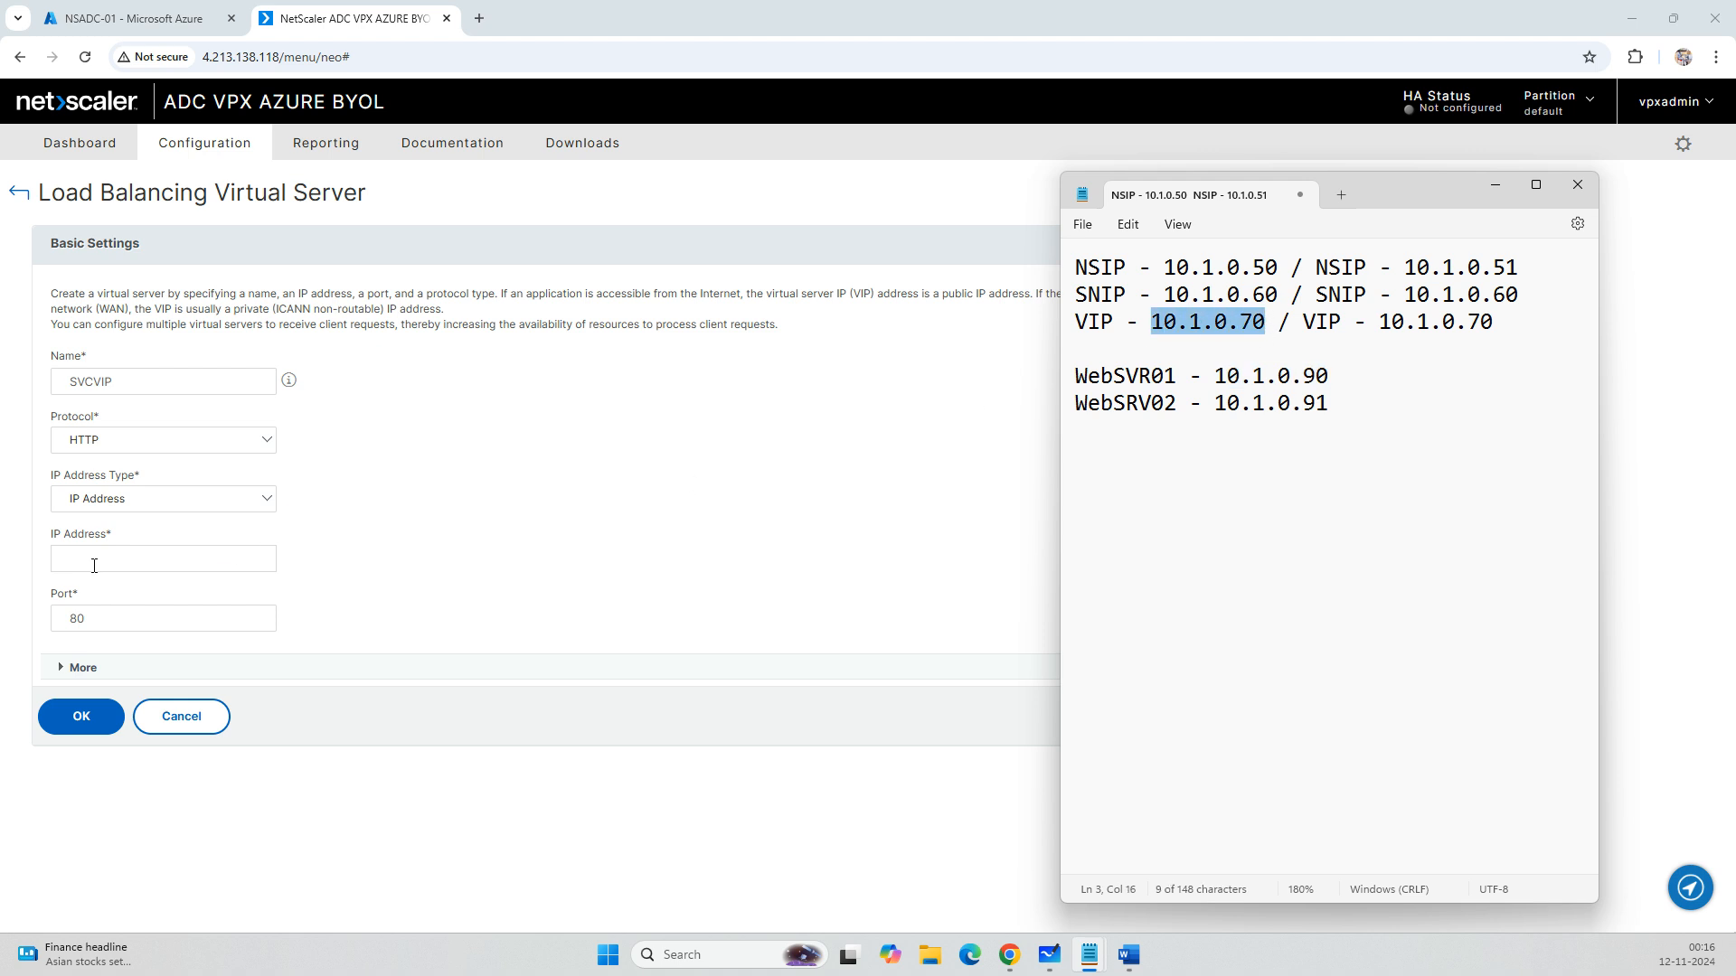
left_click(96, 560)
key("ctrl+v")
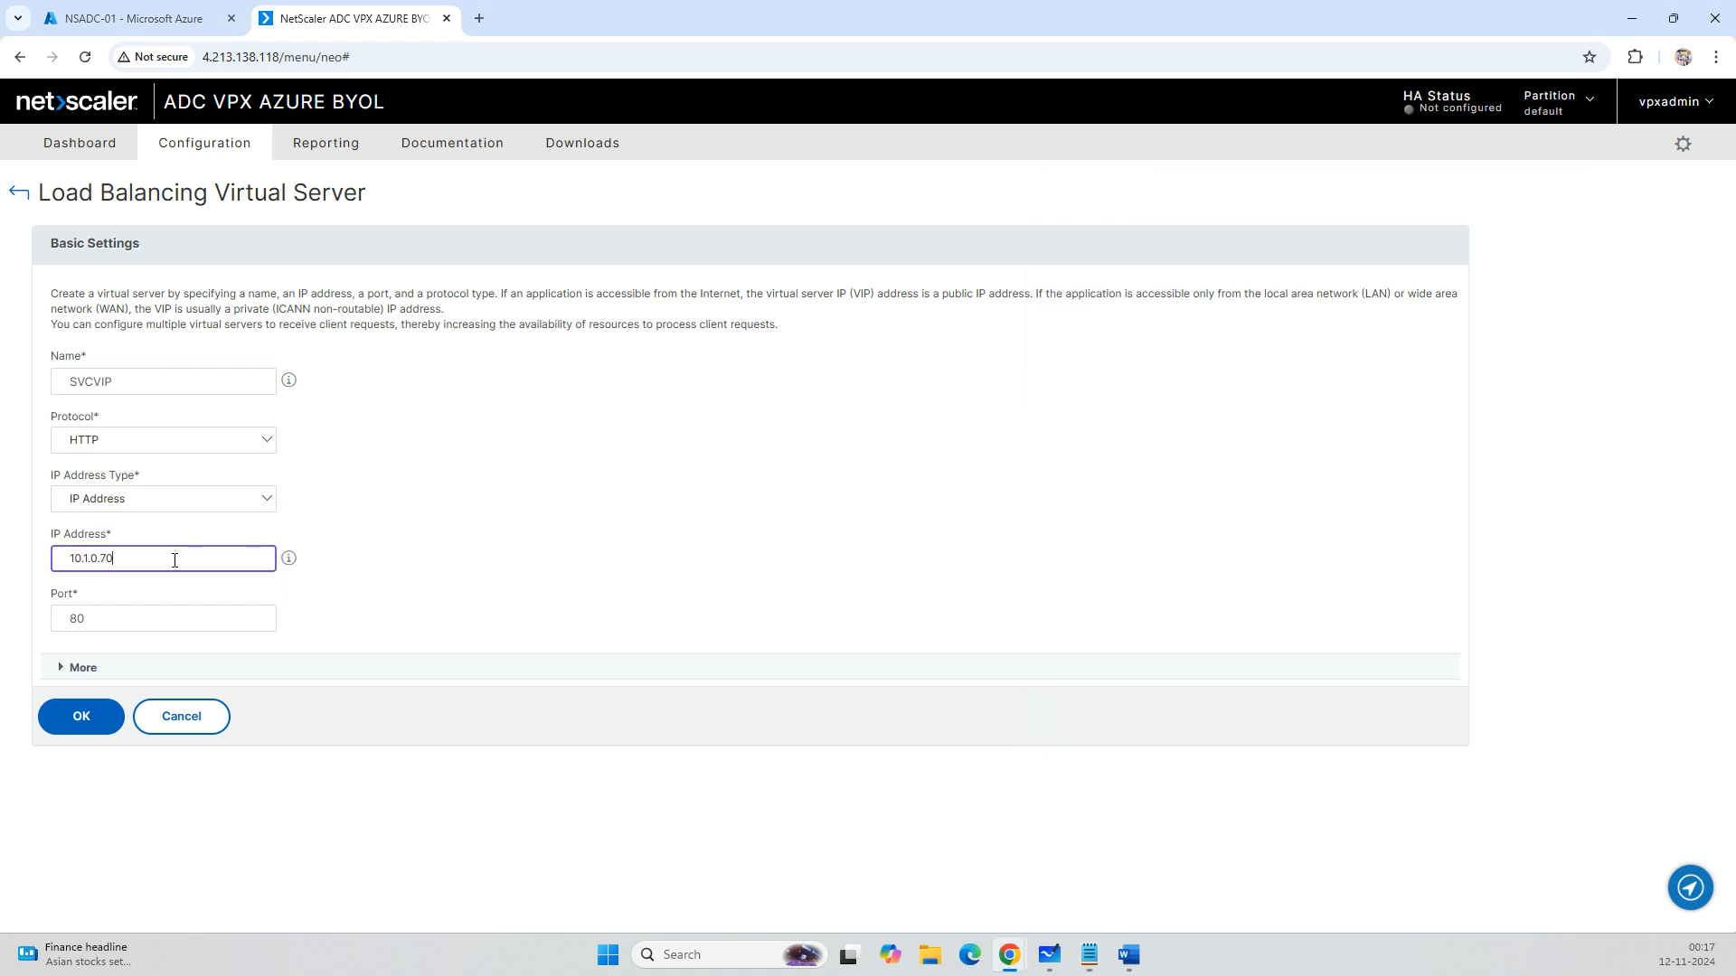
left_click(78, 707)
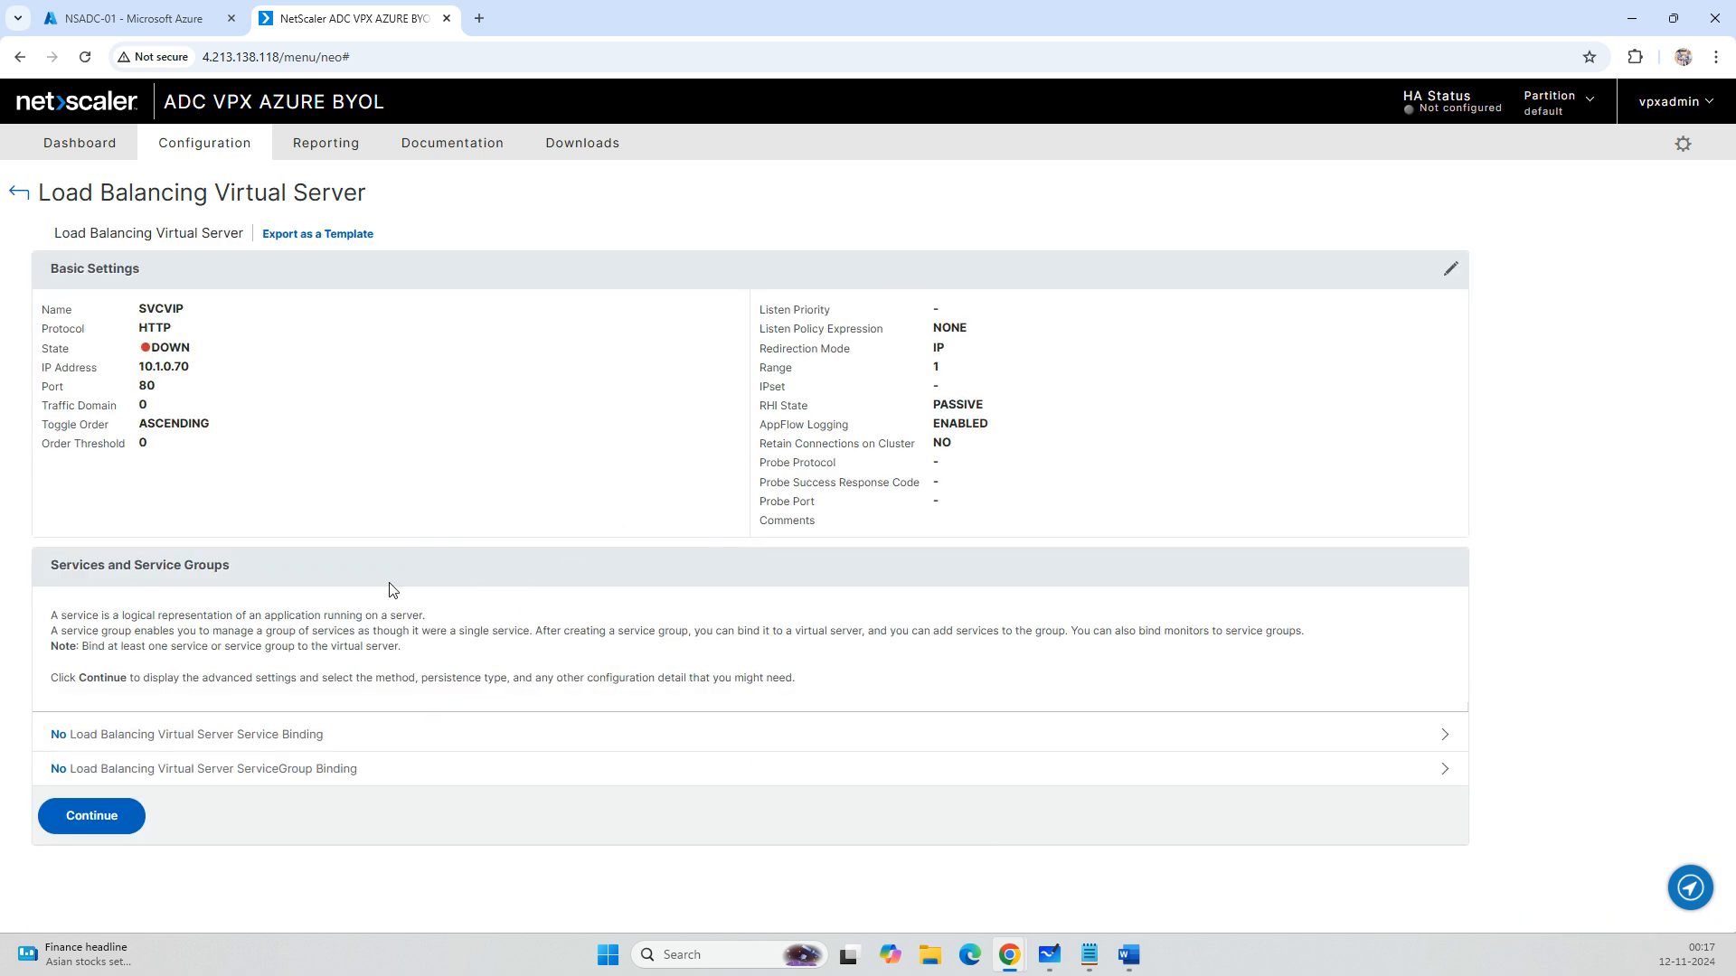
left_click(116, 813)
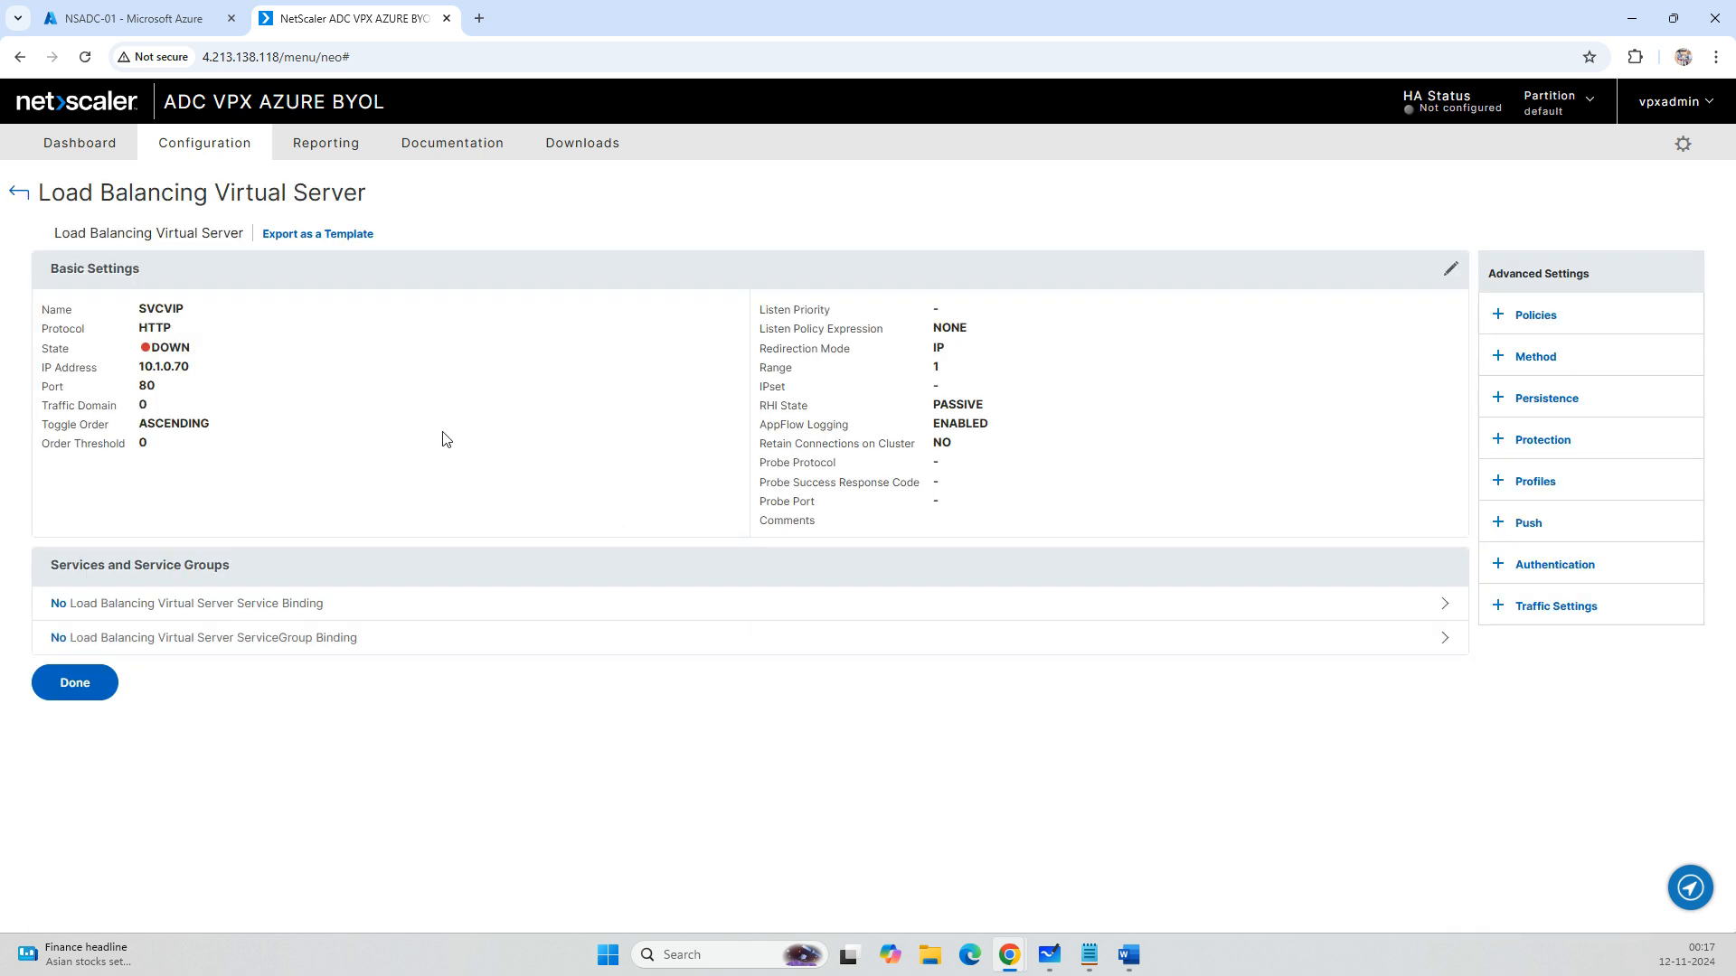
Bind Service1-SRV01 and Service2-SRV02 to the virtual server SVCVIP with weight 1 and finish its configuration.
left_click(252, 604)
left_click(554, 240)
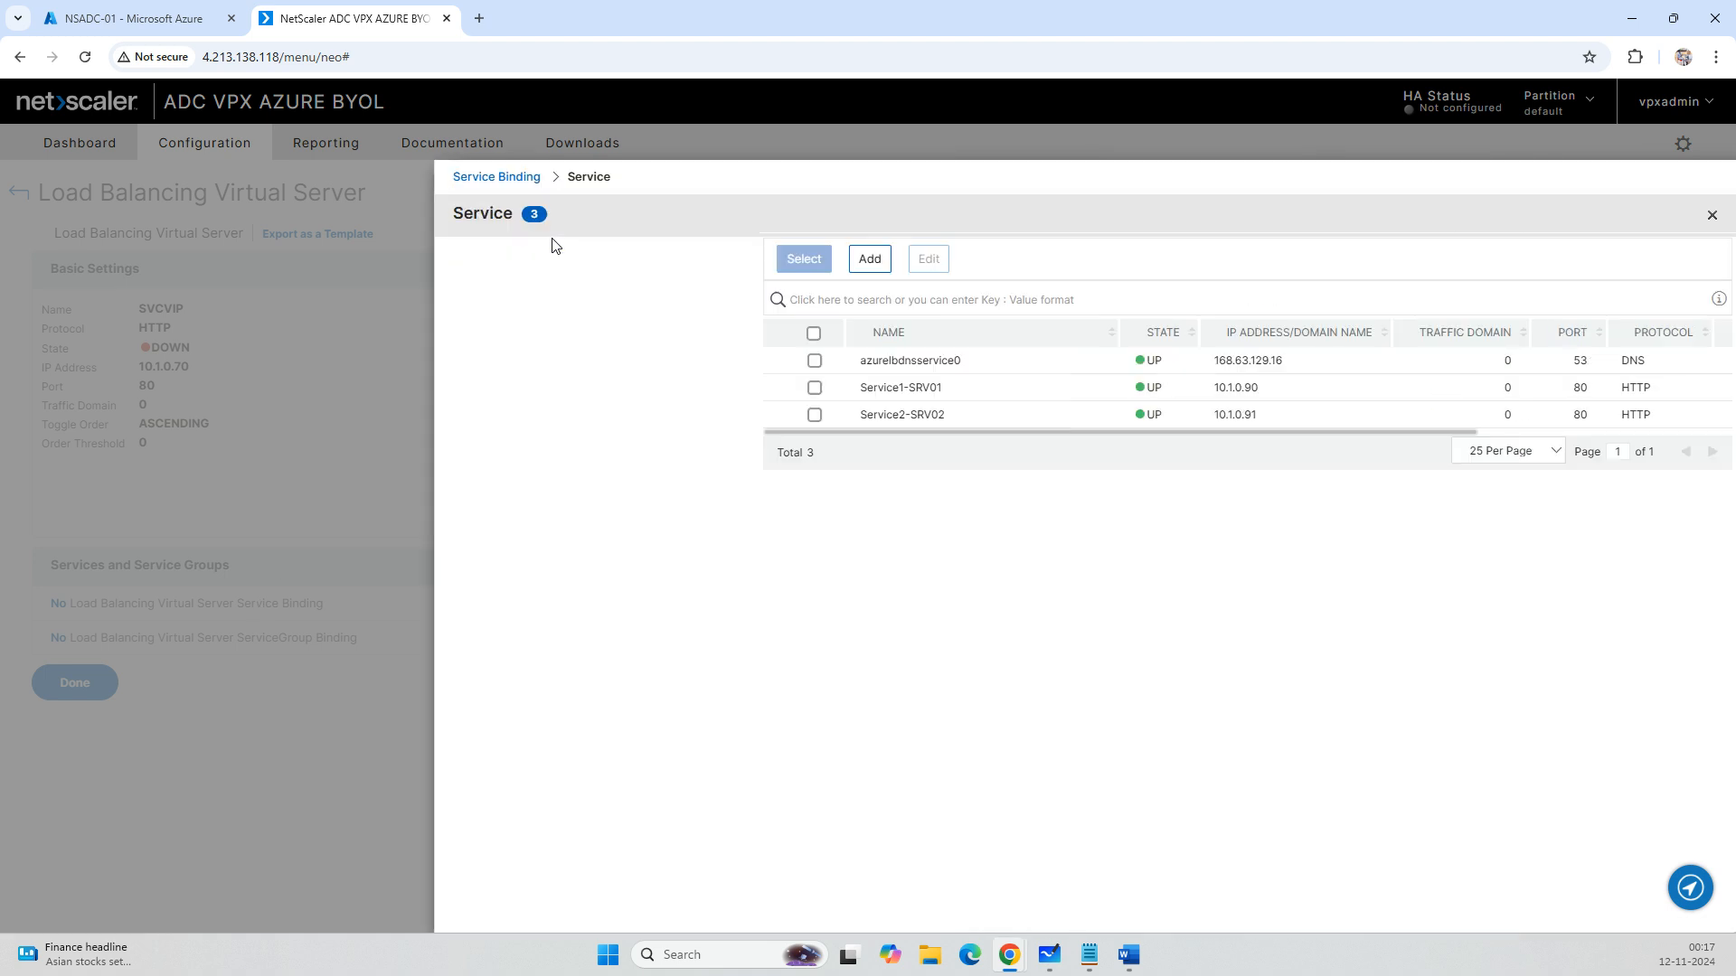
left_click(491, 387)
left_click(491, 414)
left_click(480, 258)
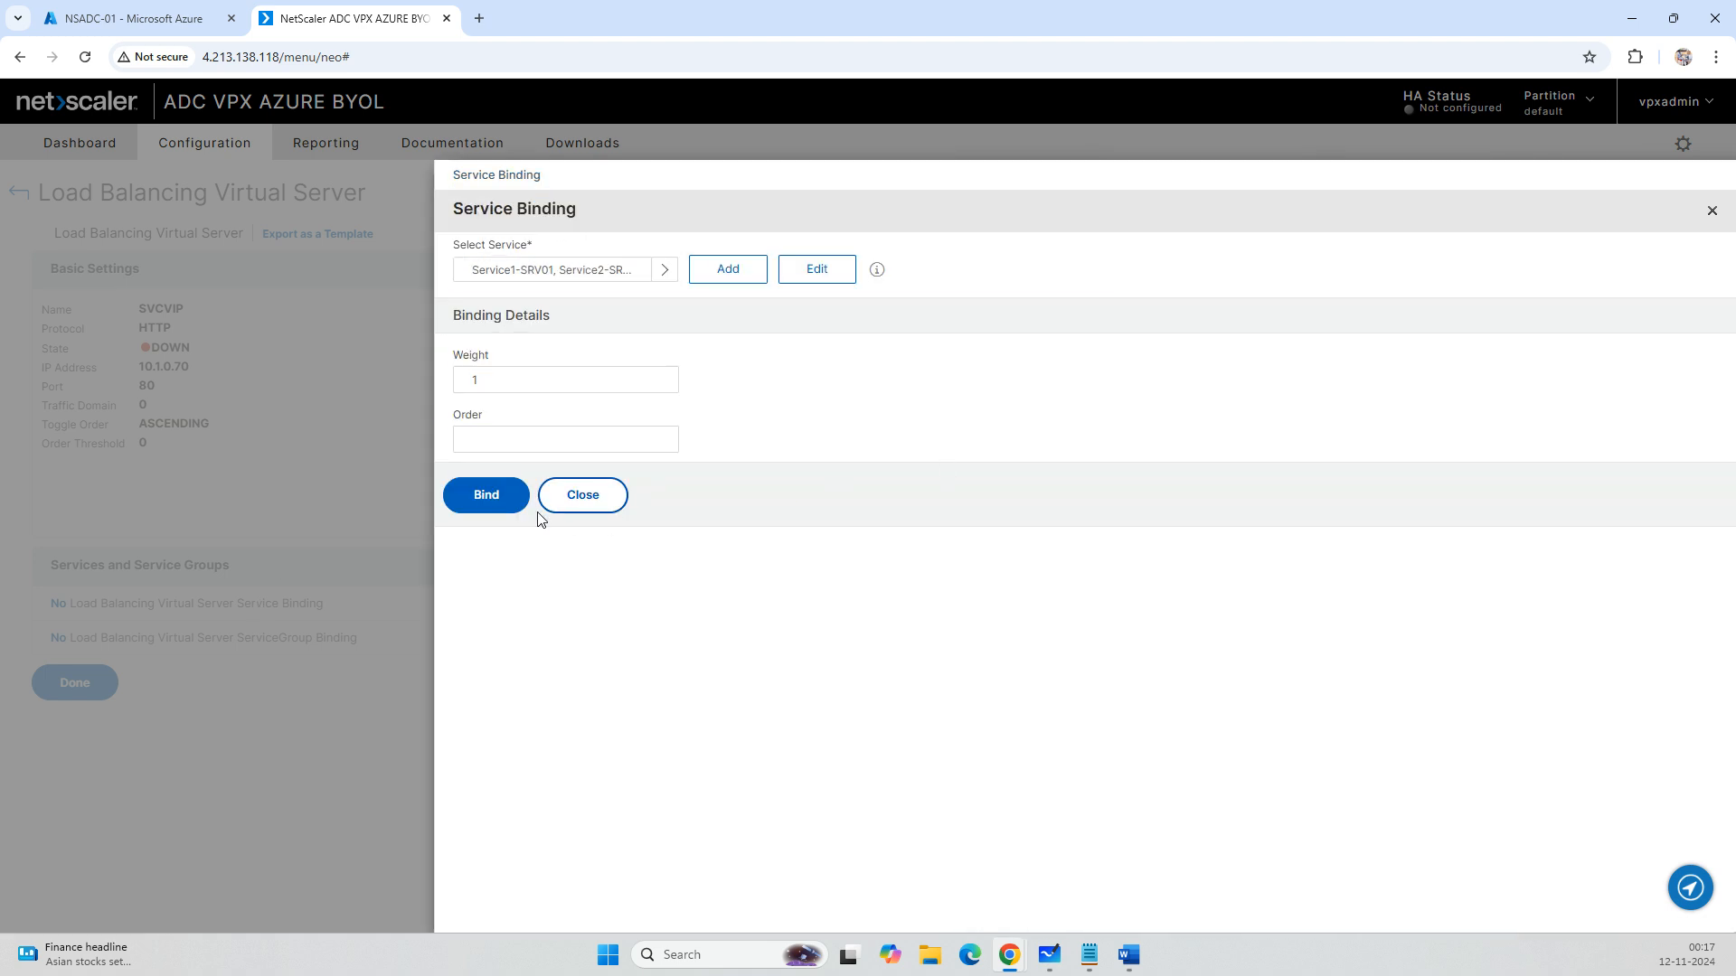
left_click(486, 496)
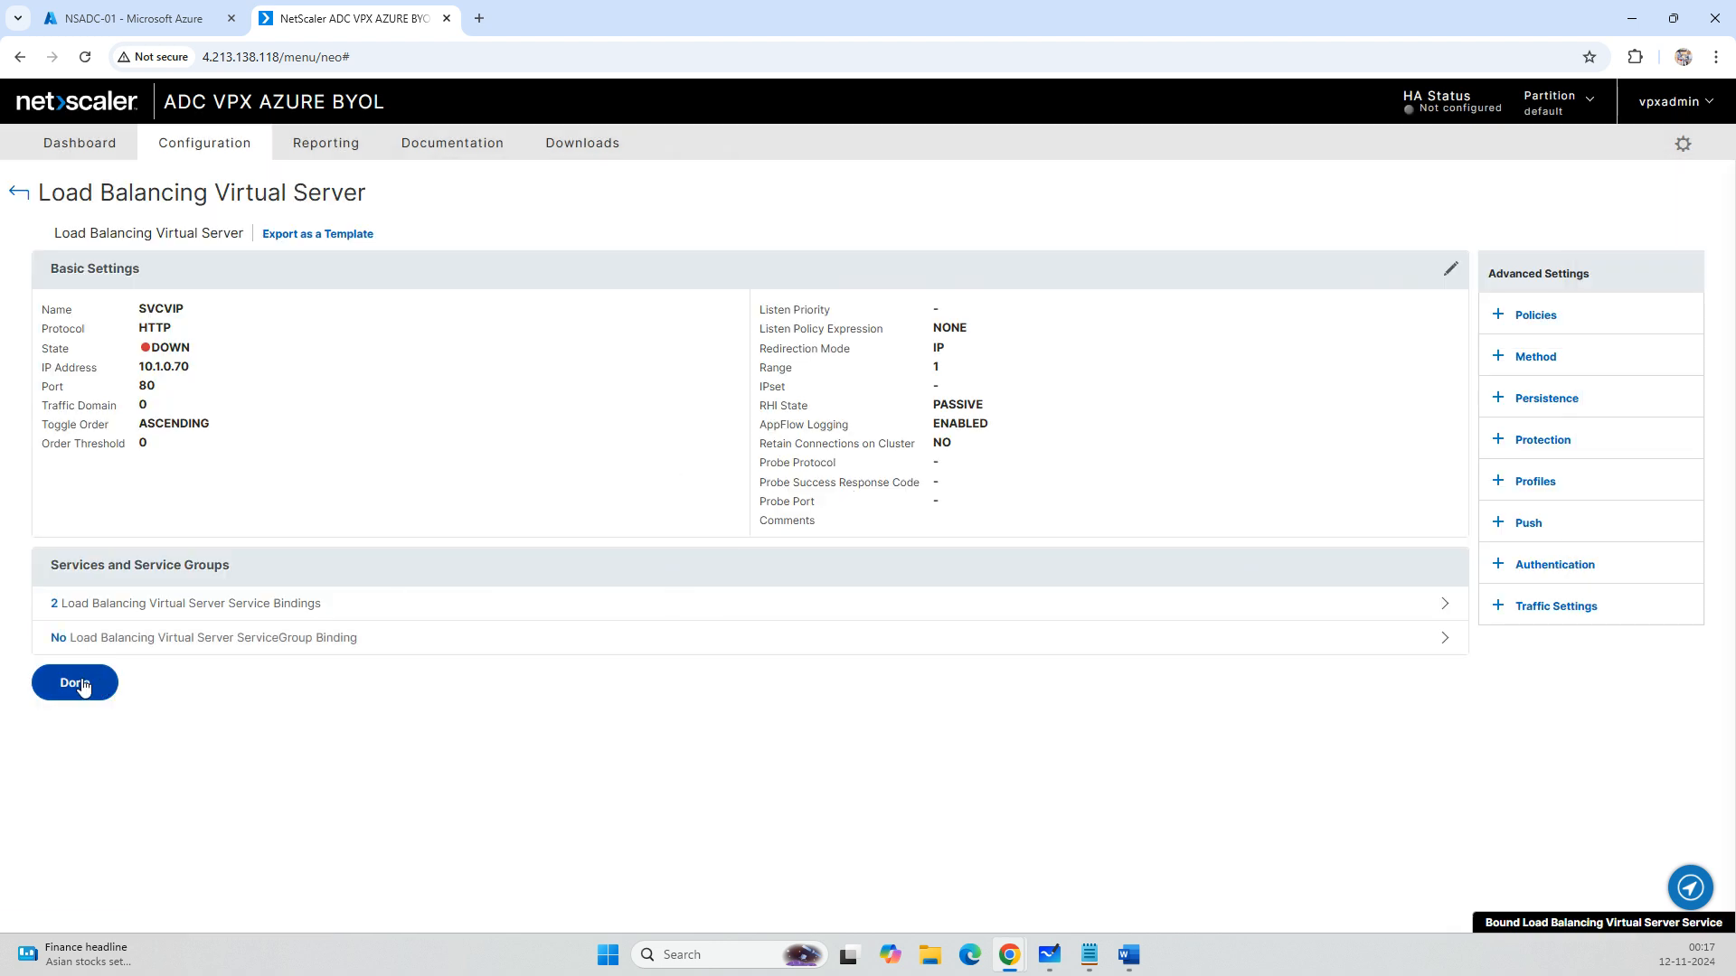
left_click(72, 685)
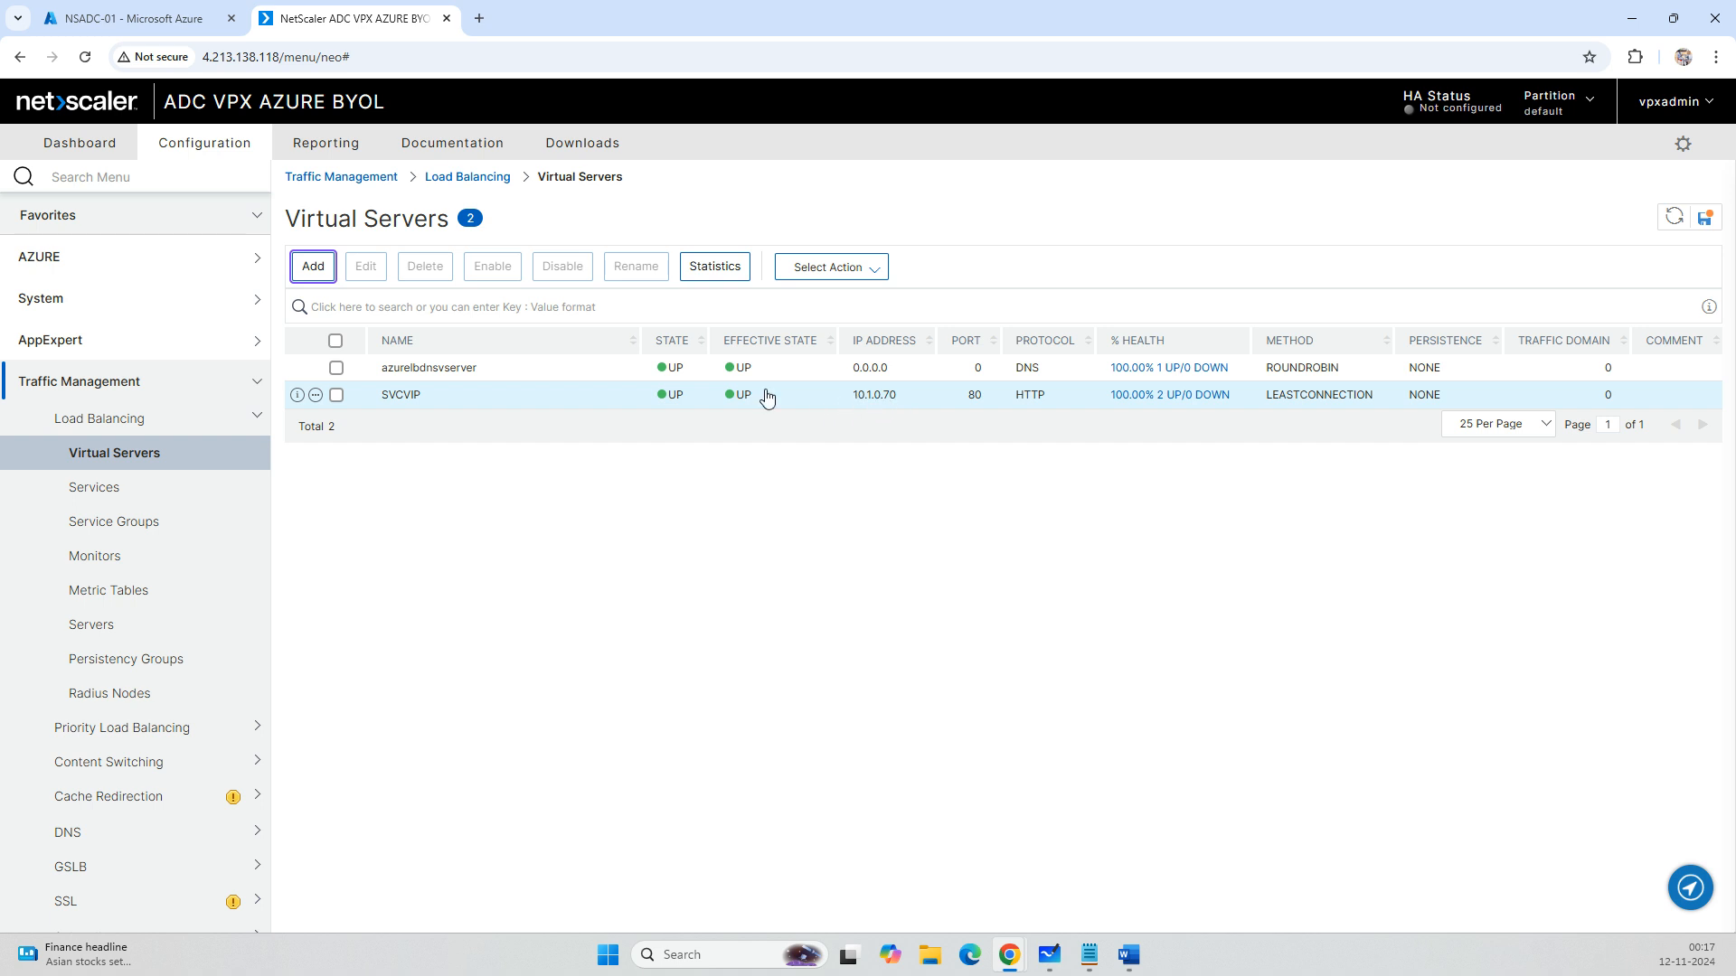
Switch to the Azure portal and copy the public IP address of the WebSRV01 virtual machine.
left_click(134, 20)
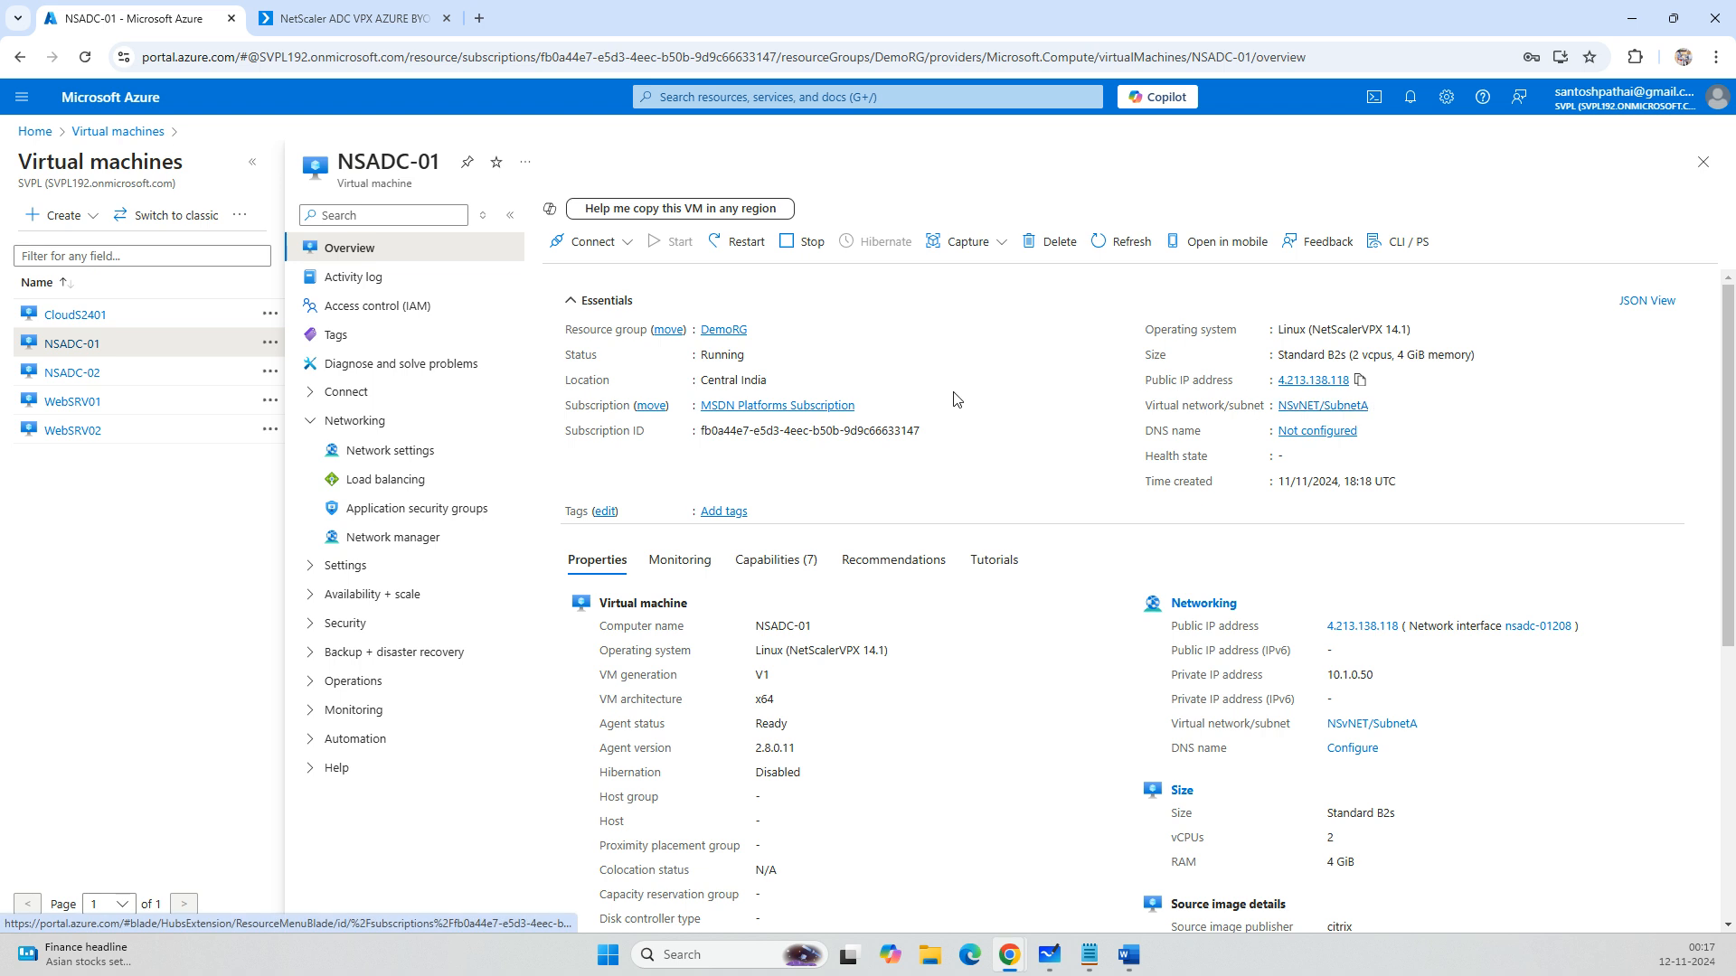
left_click(74, 401)
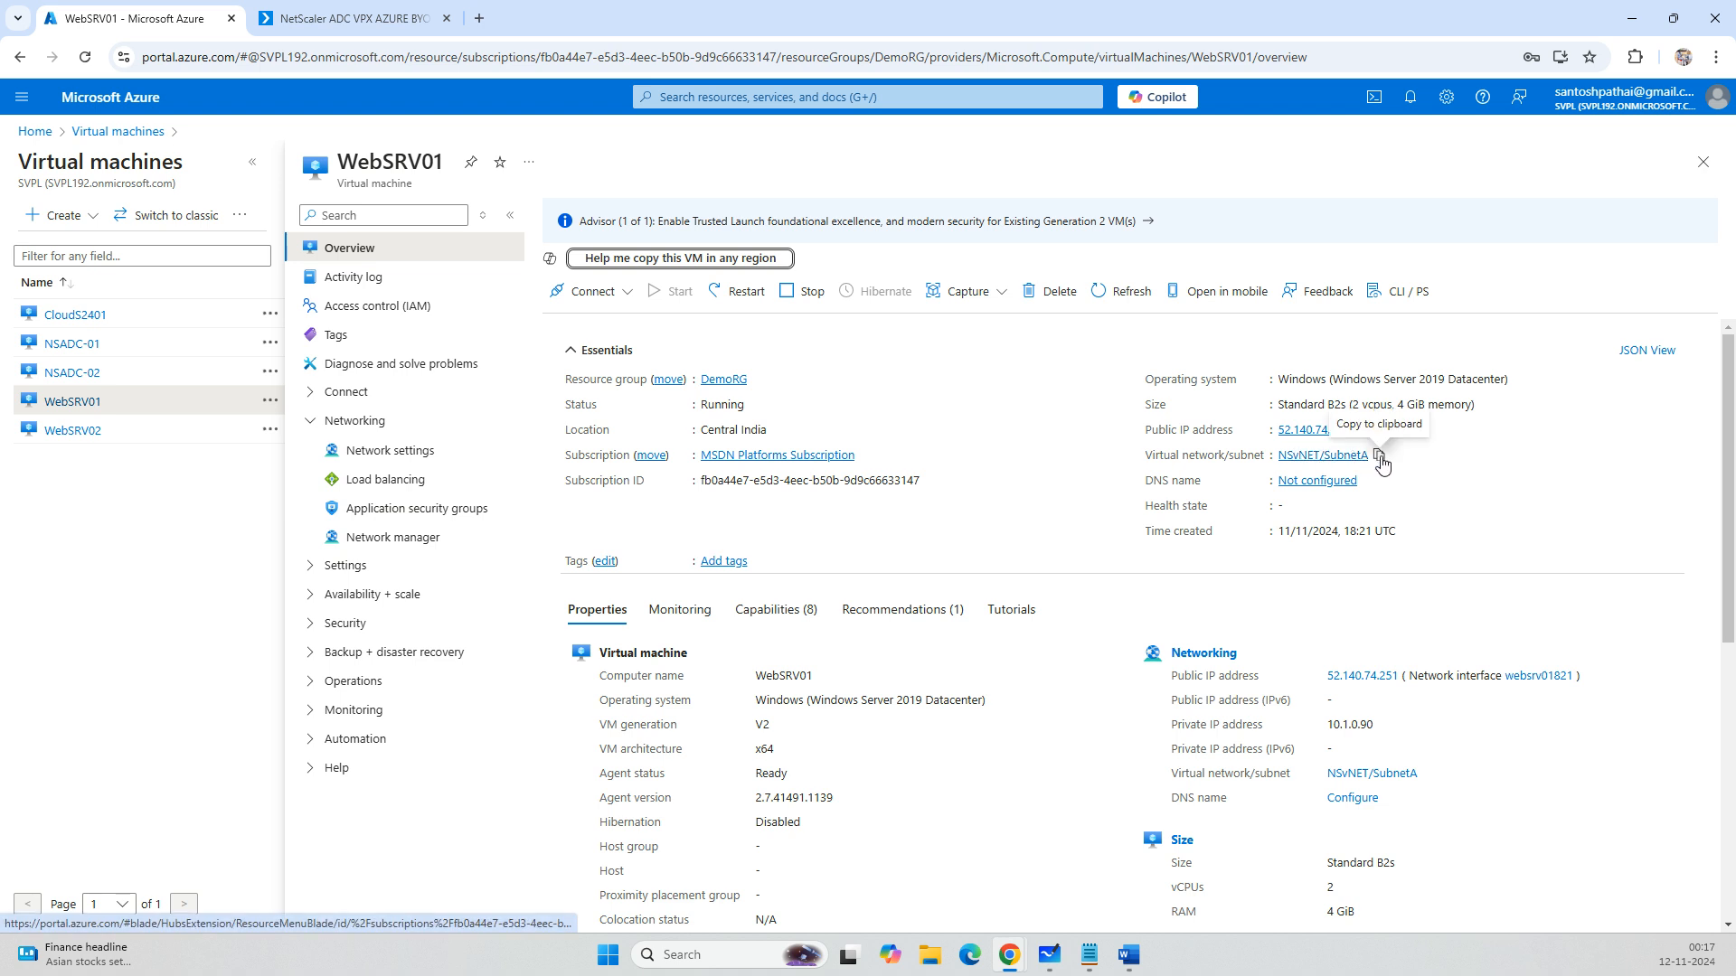
left_click(1358, 433)
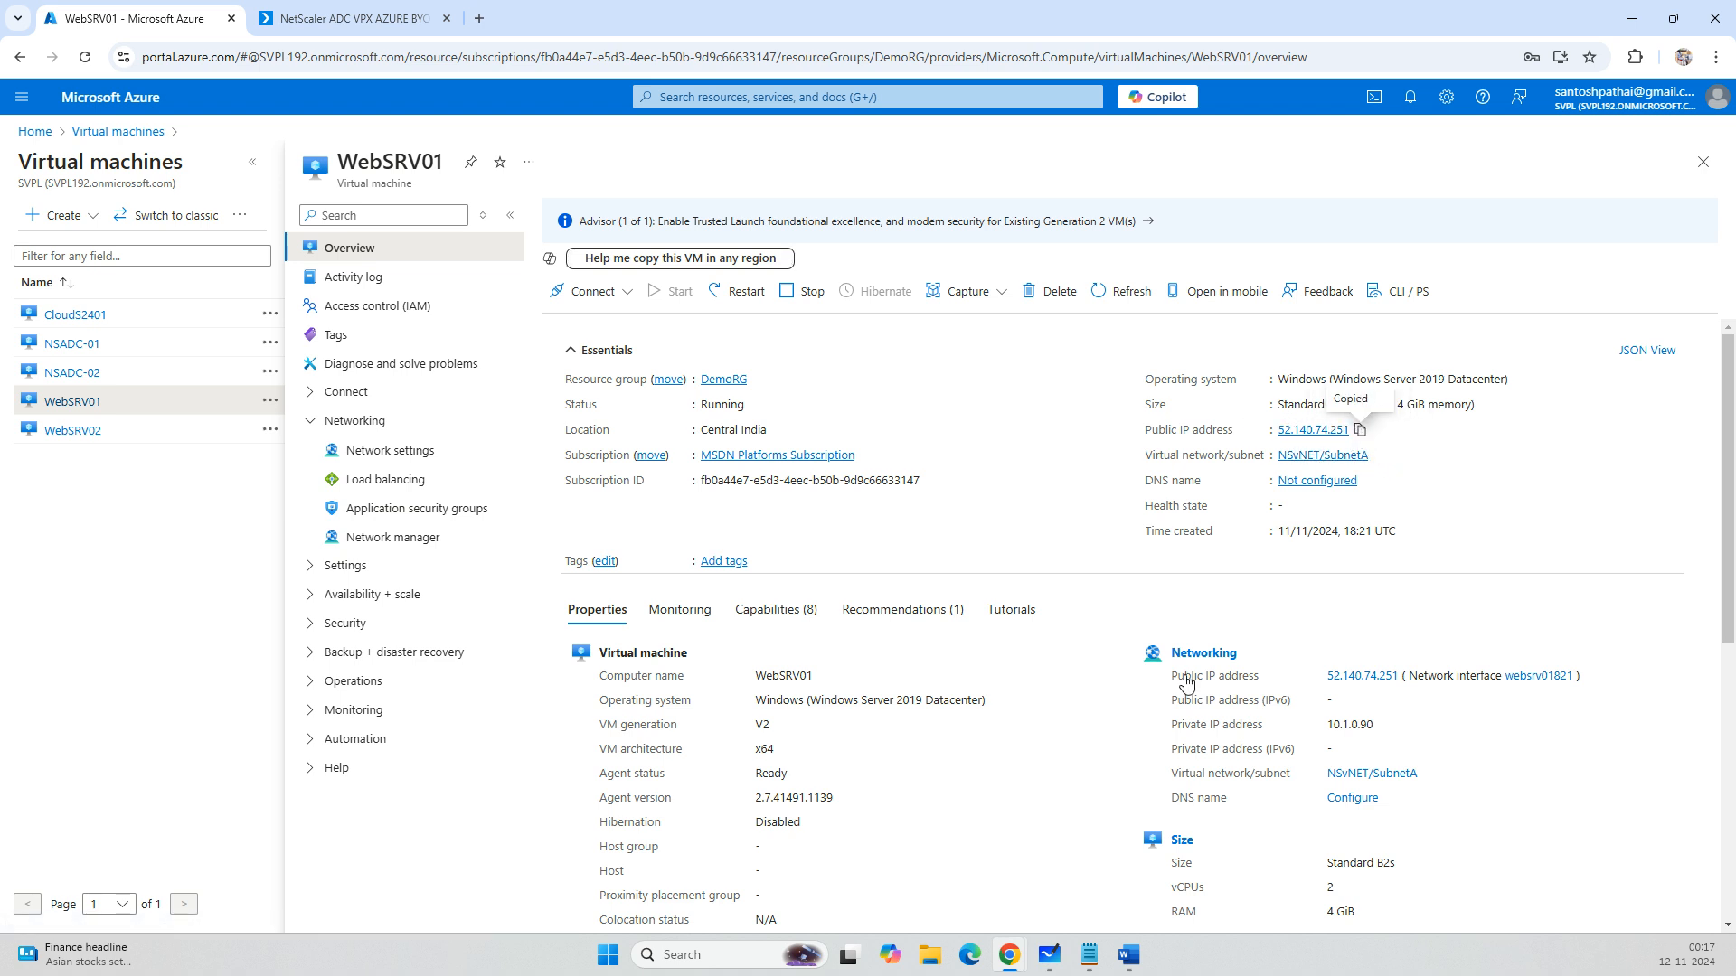
Open a Remote Desktop connection to WebSRV01 at the copied public IP address, signing in with the account password.
key("super+r")
key("Return")
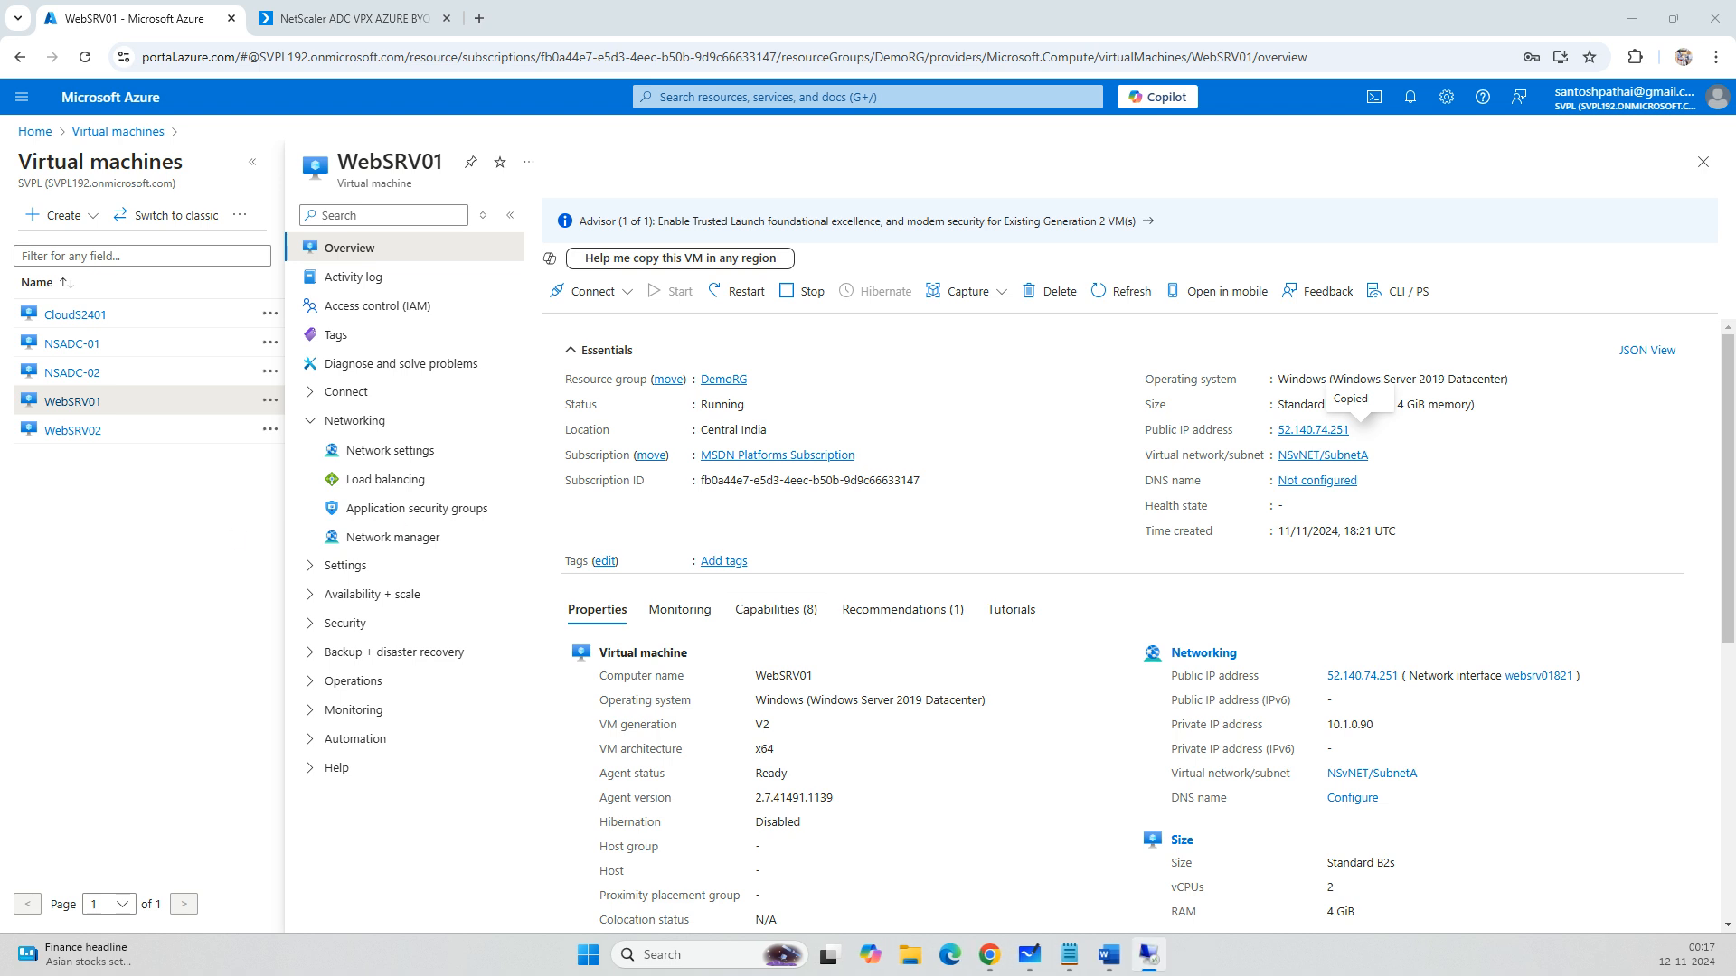
key("ctrl+v")
left_click(994, 546)
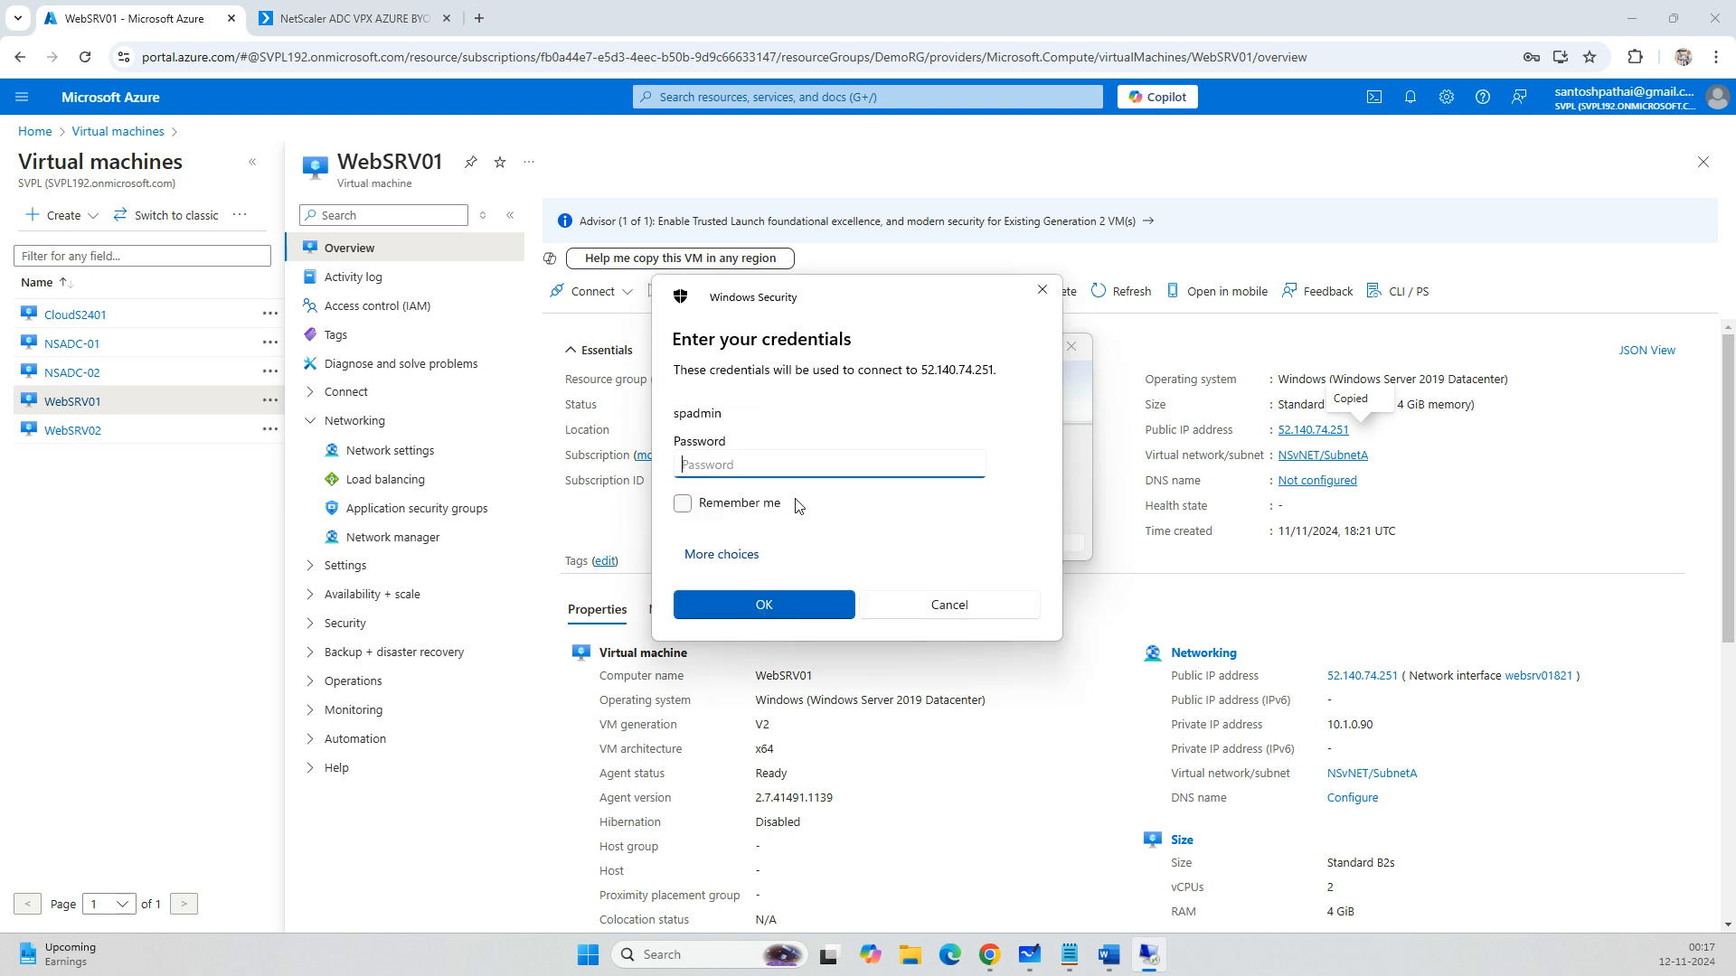
type("••")
key("Return")
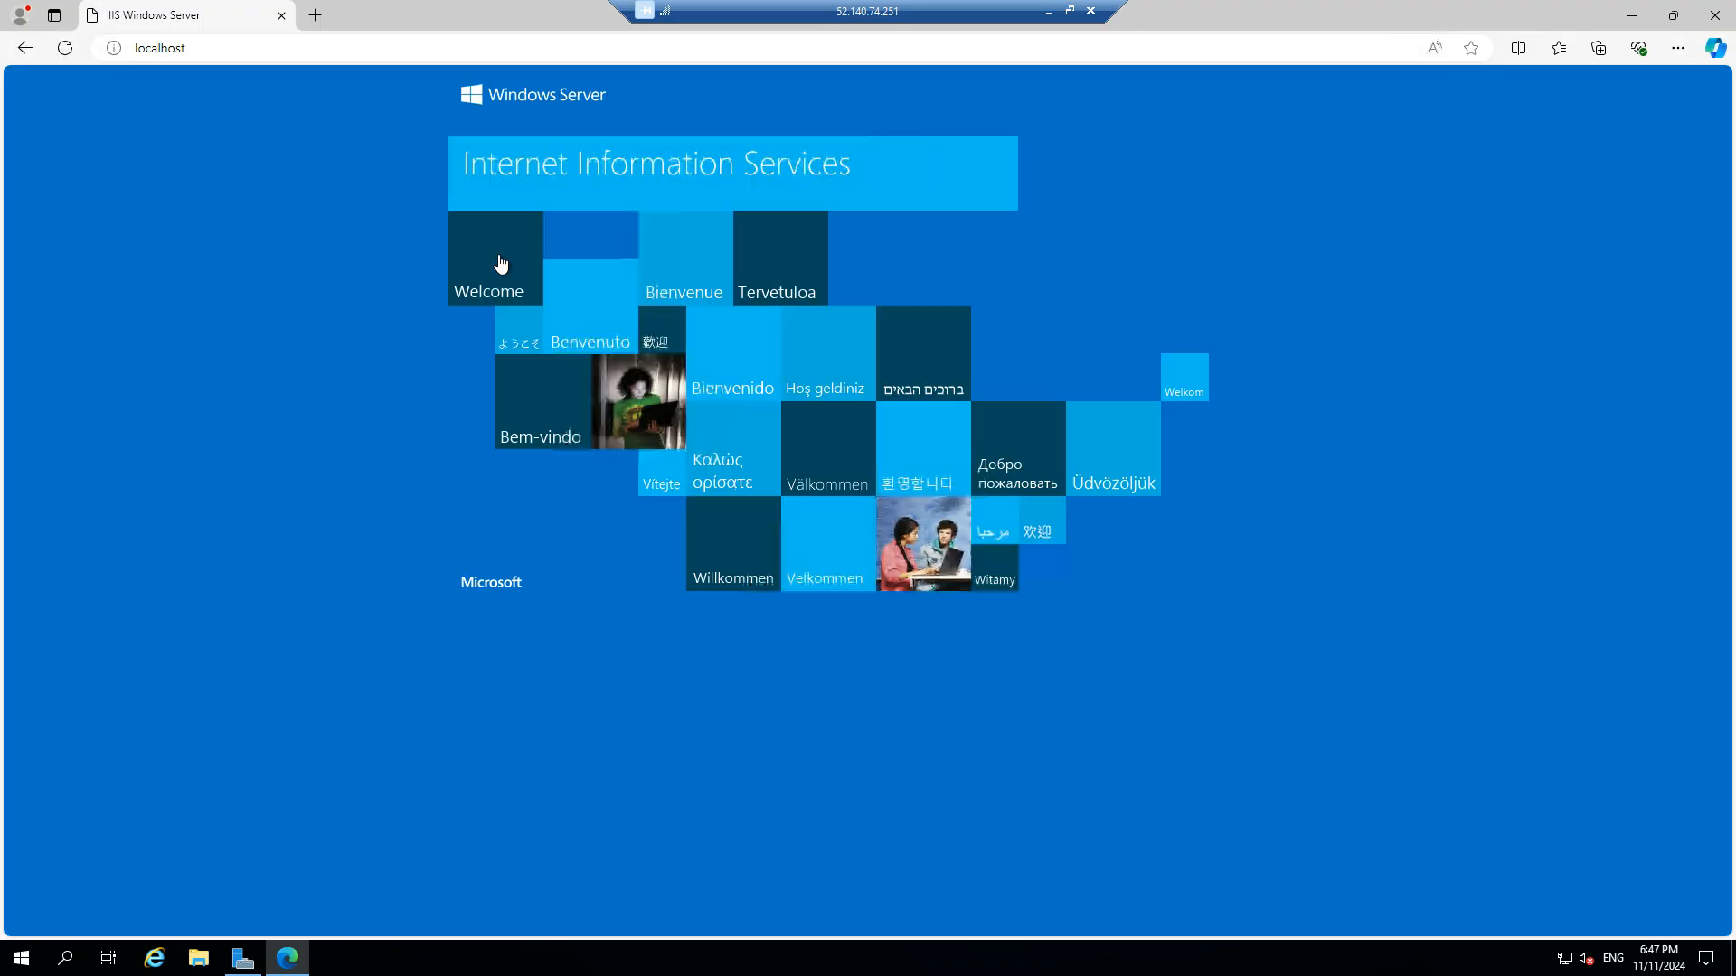
Replace the localhost tab in WebSRV01's browser with a new one and load the virtual server address 10.1.0.70 to test load balancing.
left_click(226, 47)
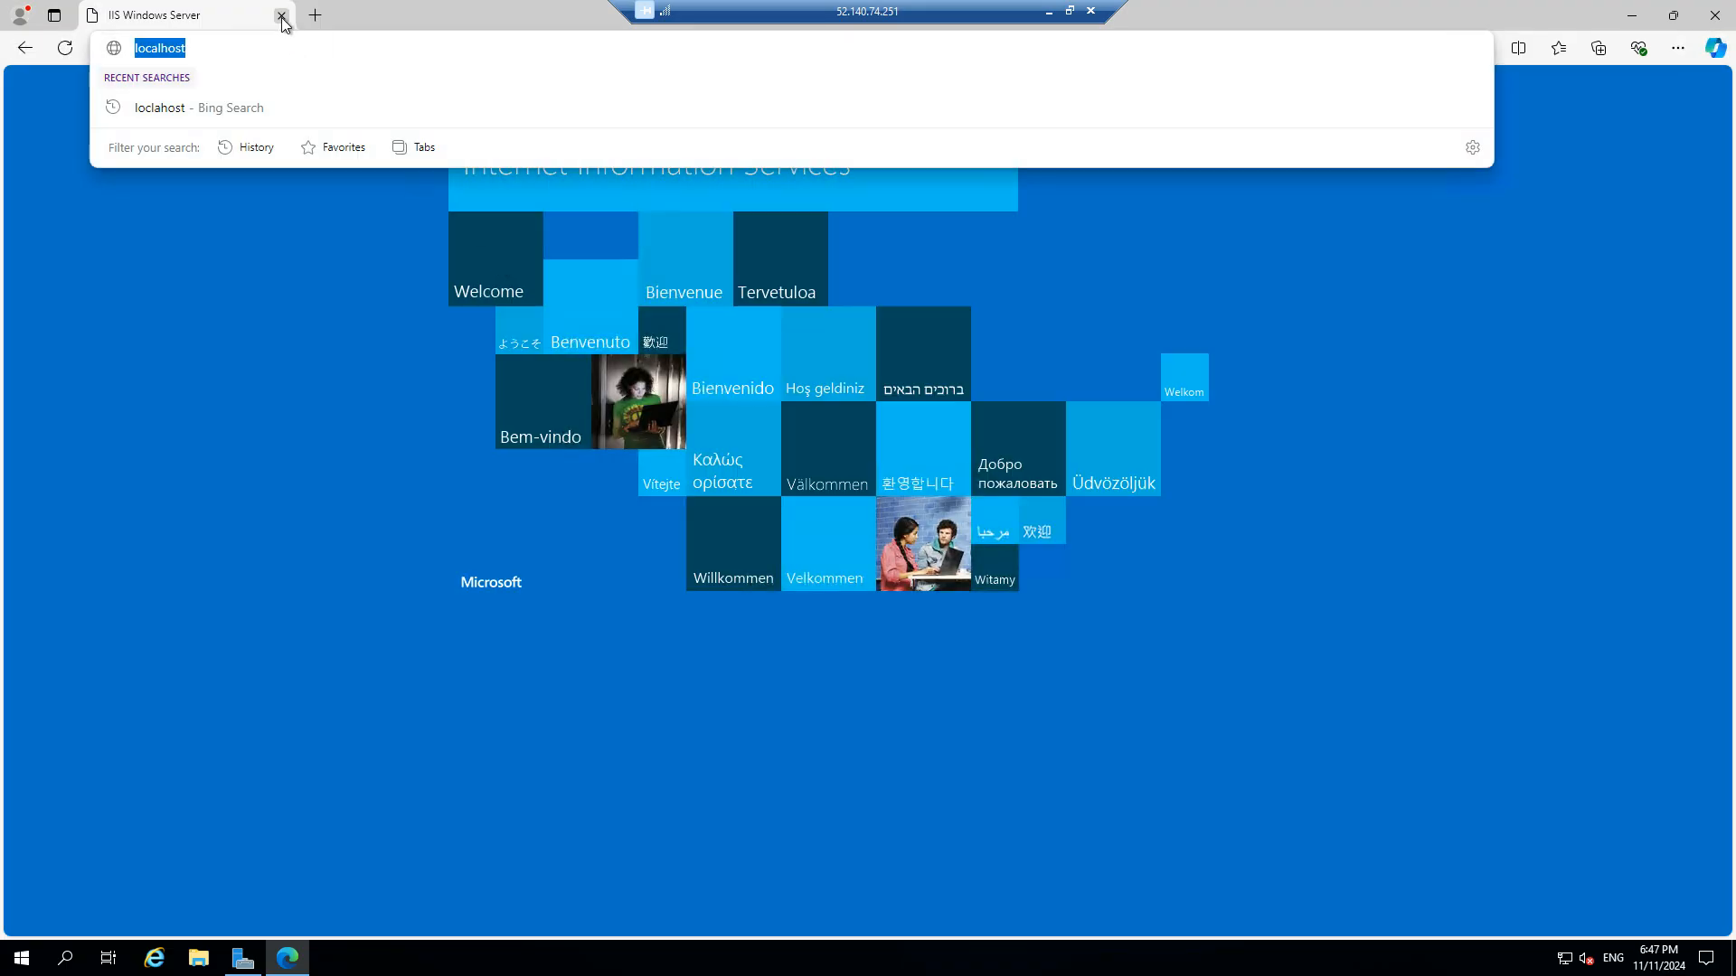
key("ctrl+t")
left_click(281, 15)
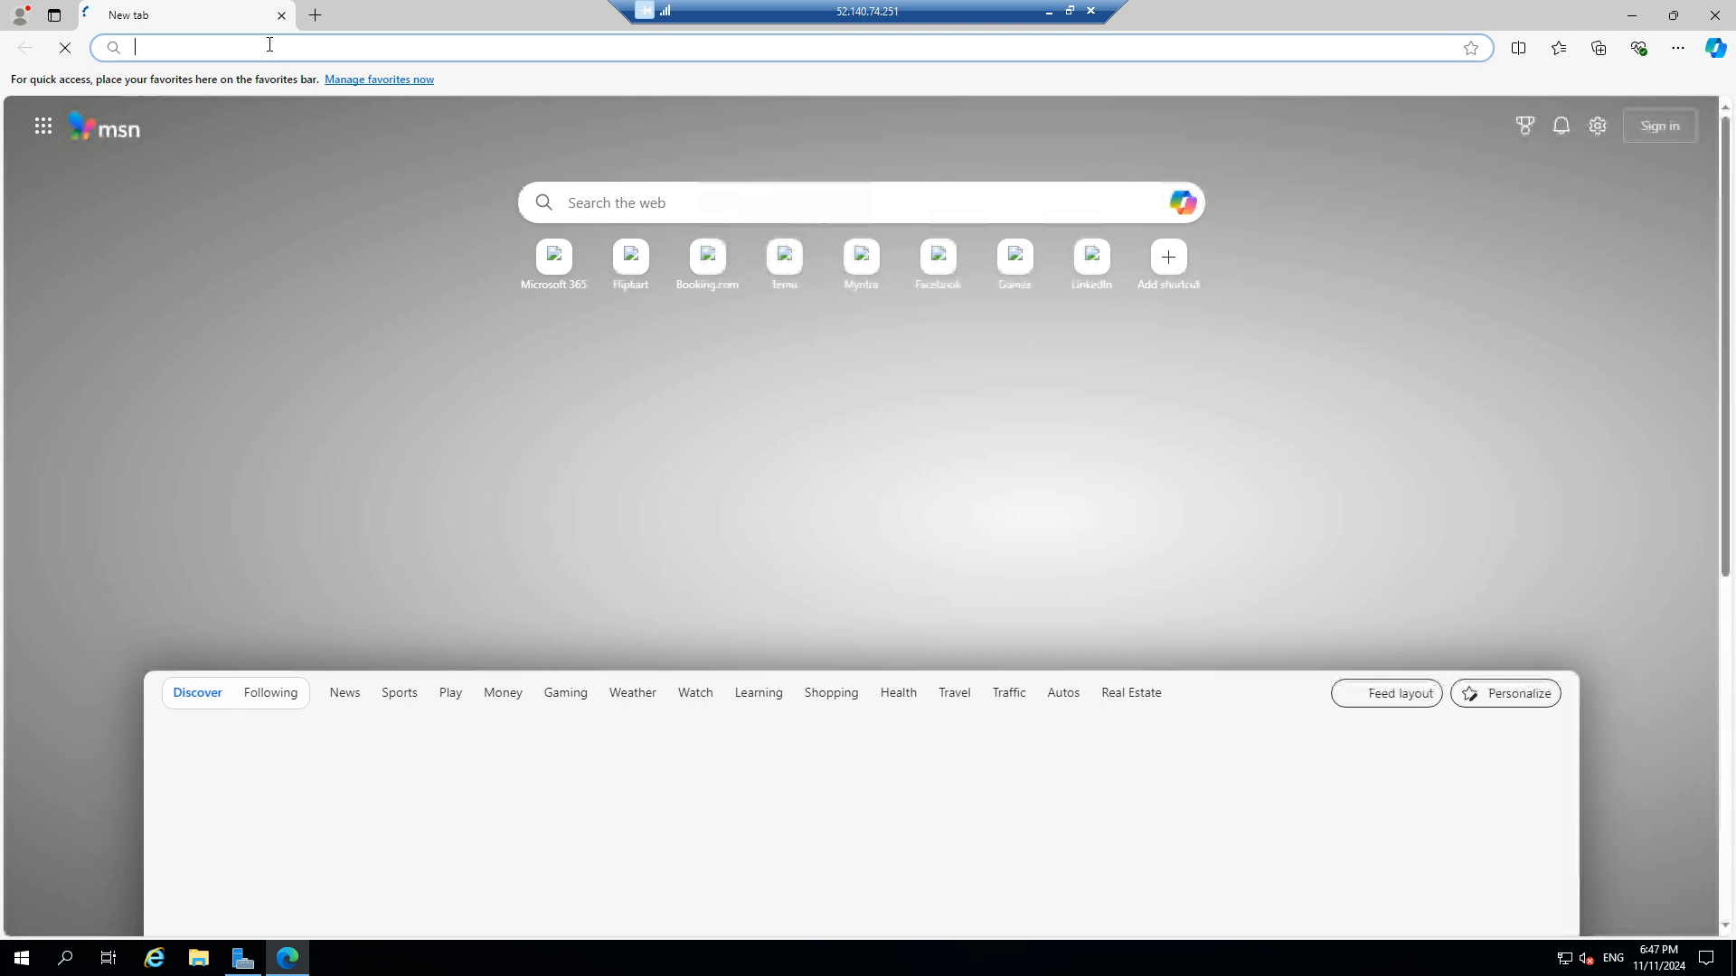
type("10.1.0.70")
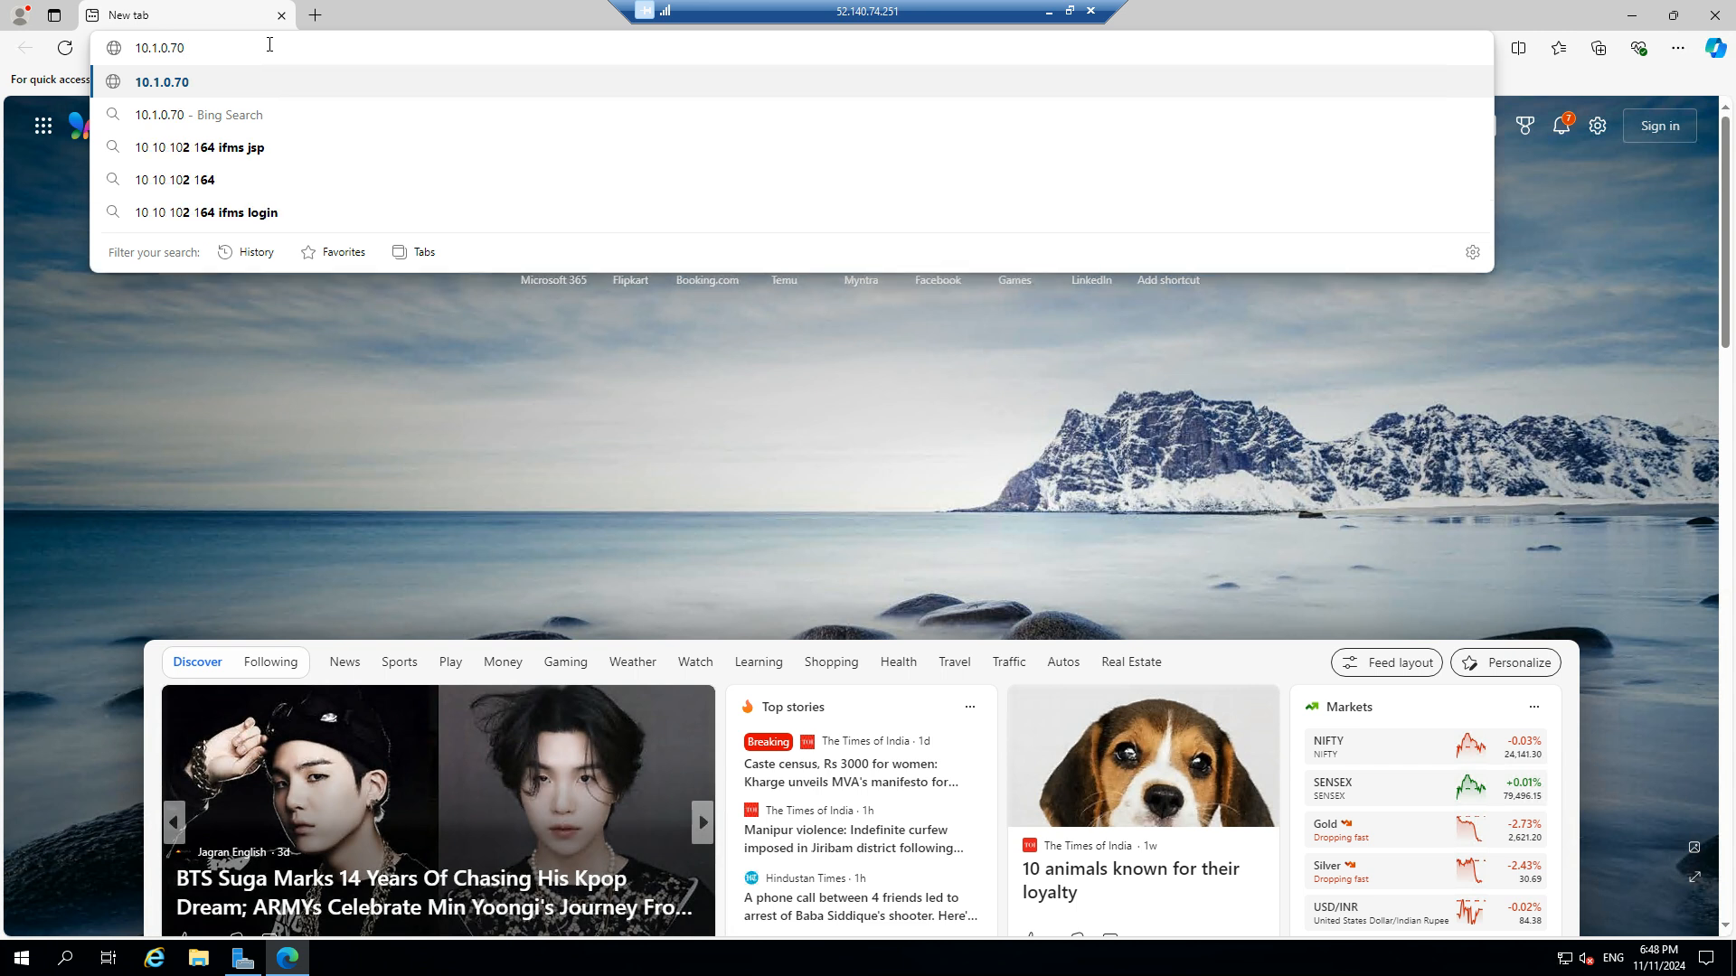
key("Return")
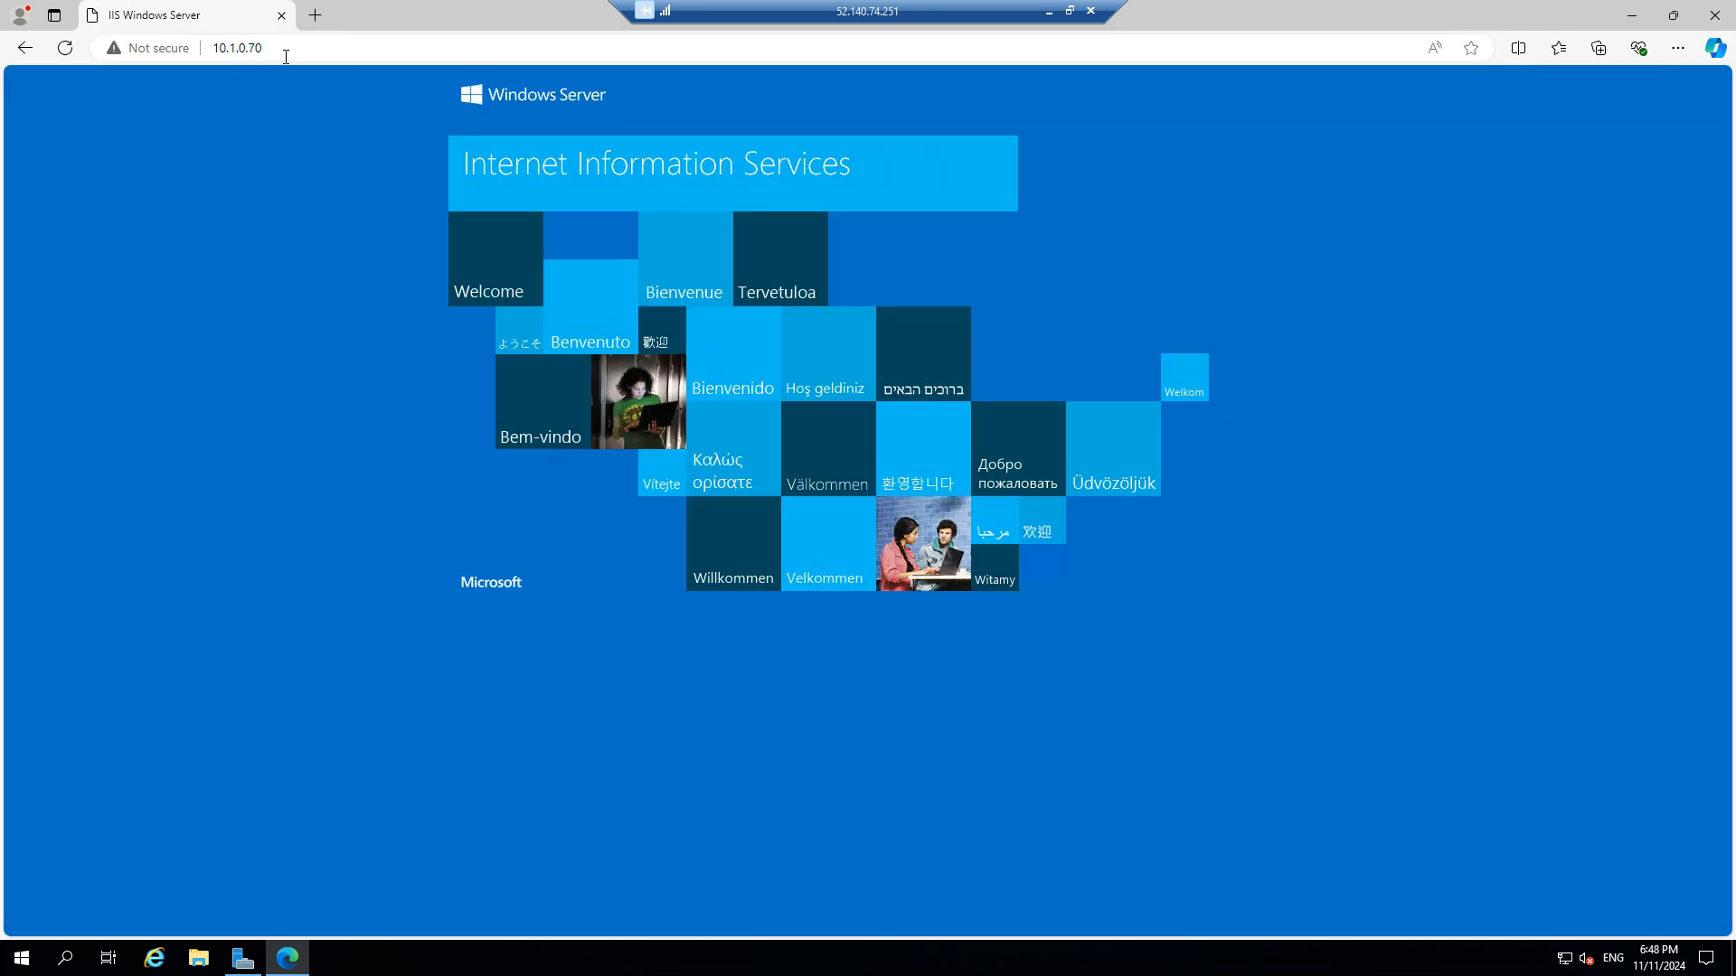
left_click(360, 53)
left_click(217, 285)
Close the browser on WebSRV01 and disconnect the Remote Desktop session.
left_click(281, 15)
left_click(1090, 10)
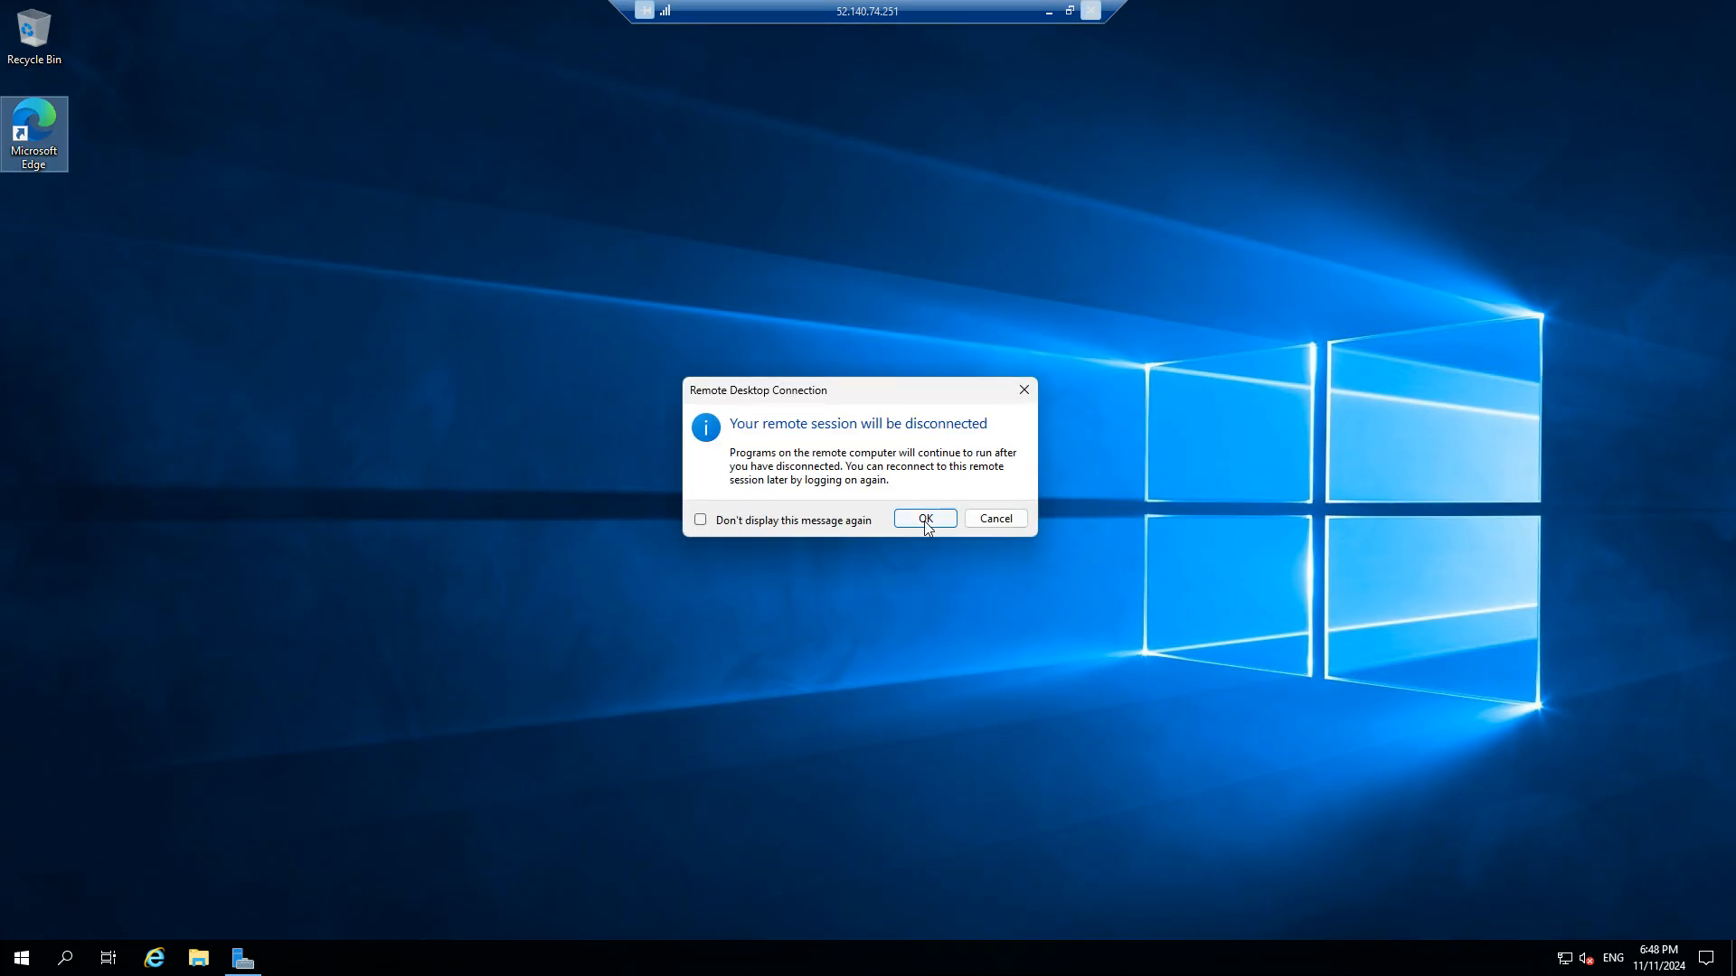
left_click(924, 517)
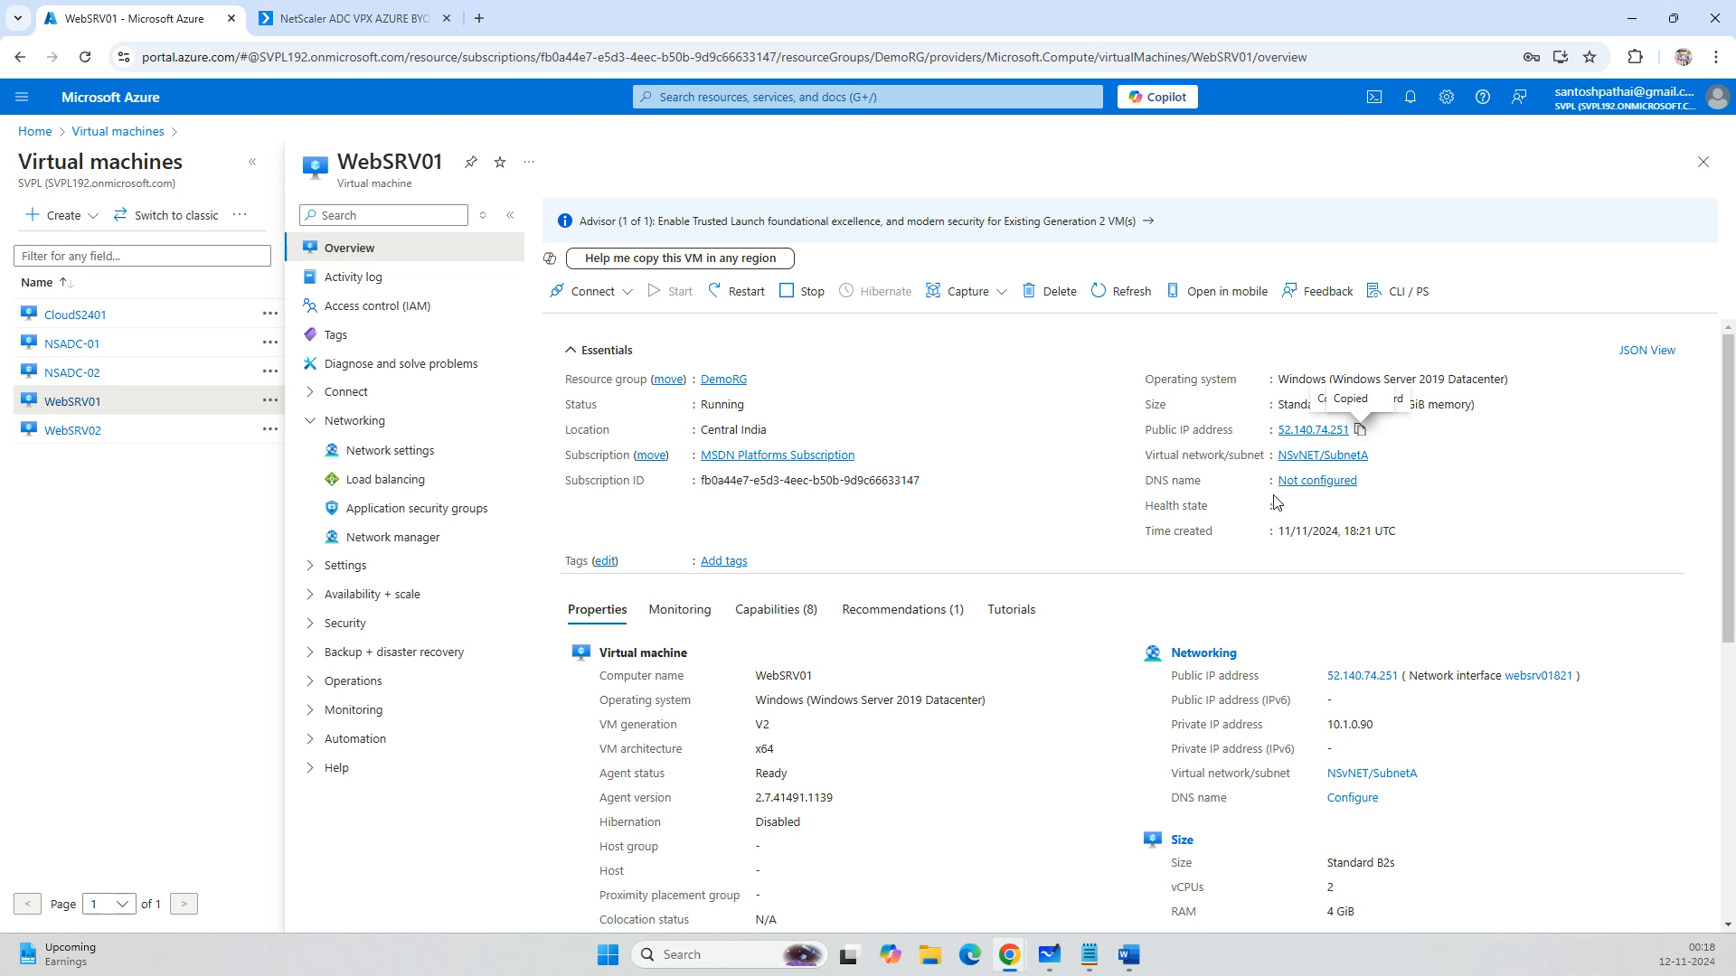